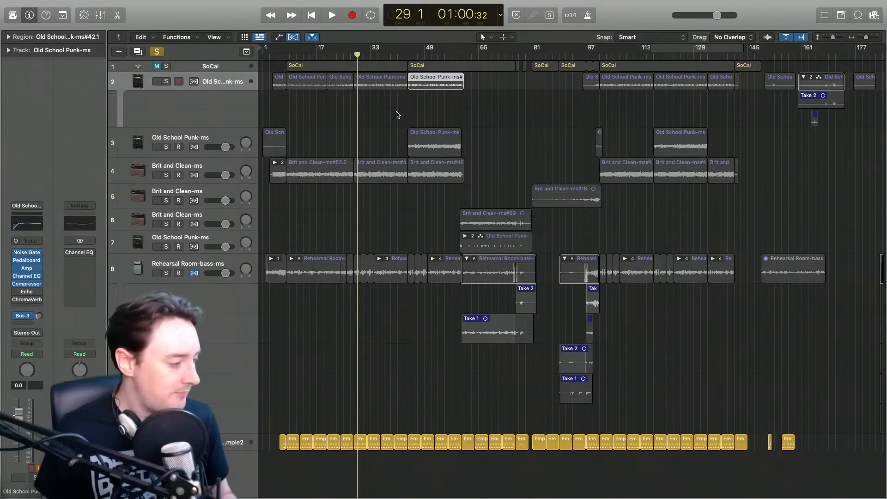
# - Switch back and forth between the Logic Pro band arrangement and the Adobe Audition vocal session to compare them
pyautogui.hotkey('ctrl', 'Left')
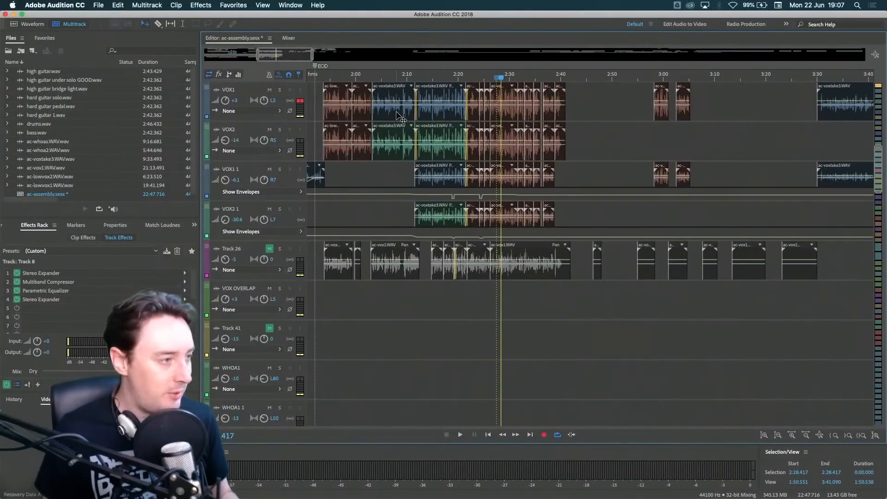
pyautogui.hotkey('ctrl', 'Right')
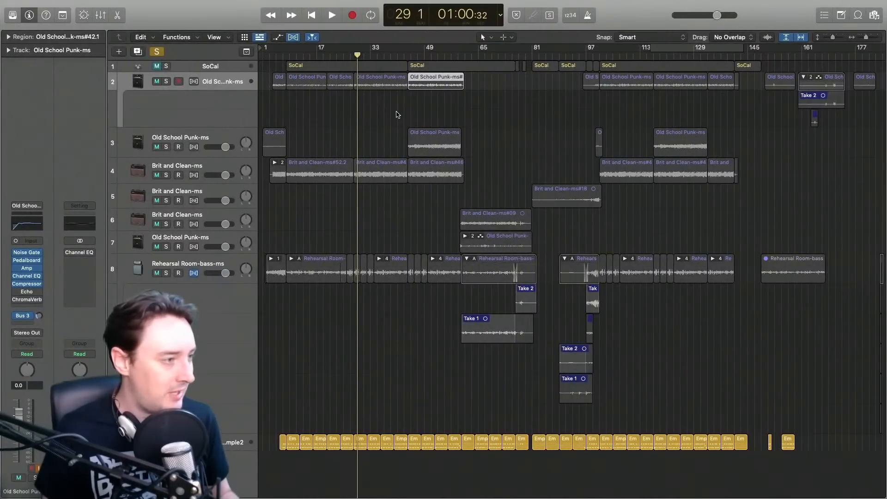
pyautogui.hotkey('ctrl', 'Left')
pyautogui.hotkey('ctrl', 'Right')
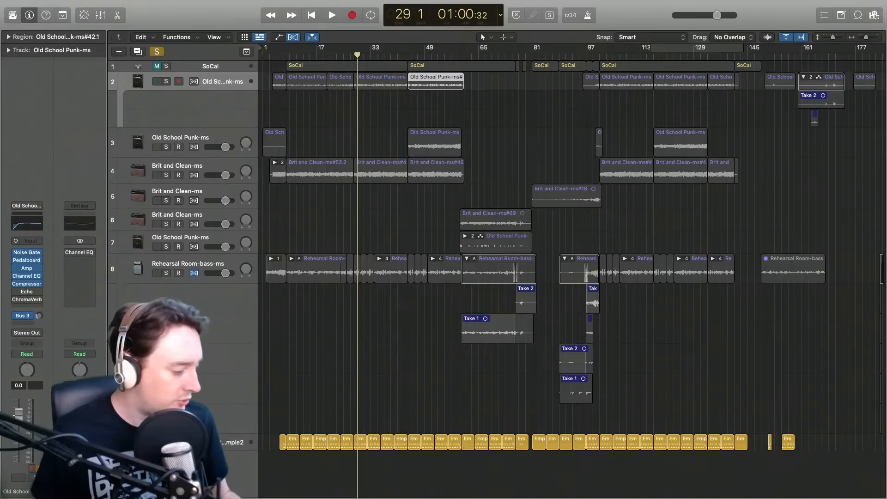
# - Open the DW Kit Sample2 drum track in the Step Sequencer and play the soloed drums from bar 6
pyautogui.click(236, 442)
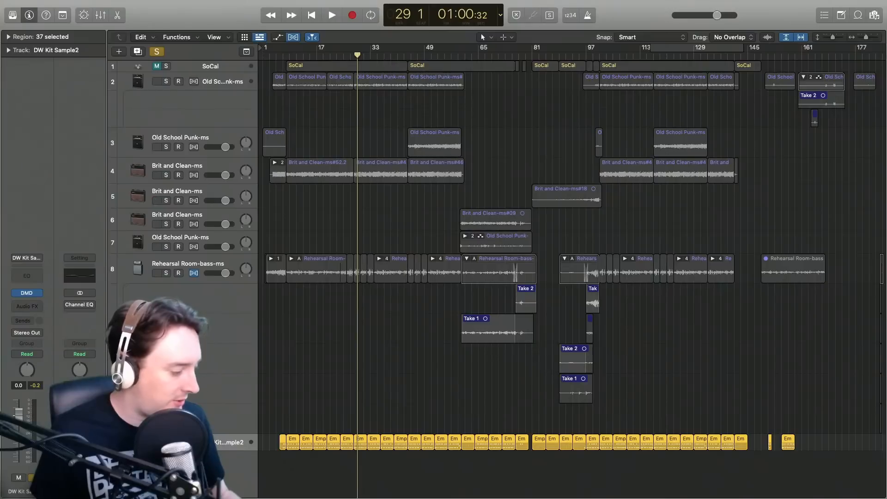
pyautogui.press('e')
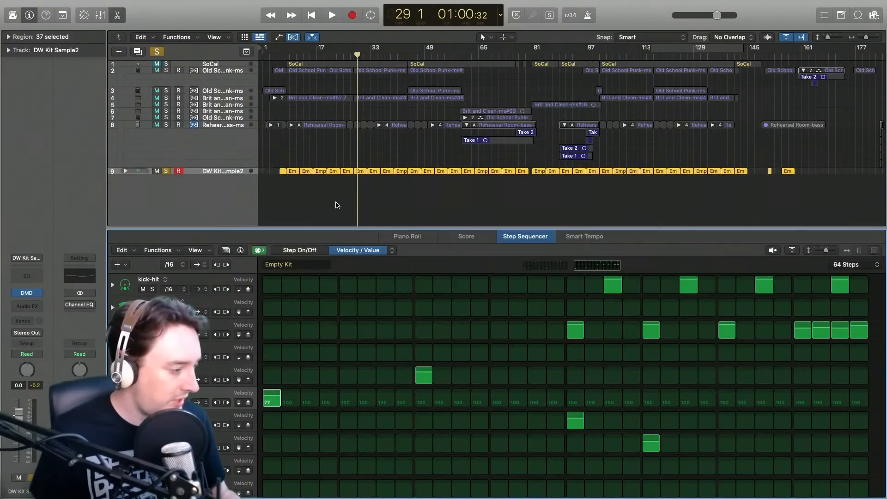
pyautogui.click(278, 57)
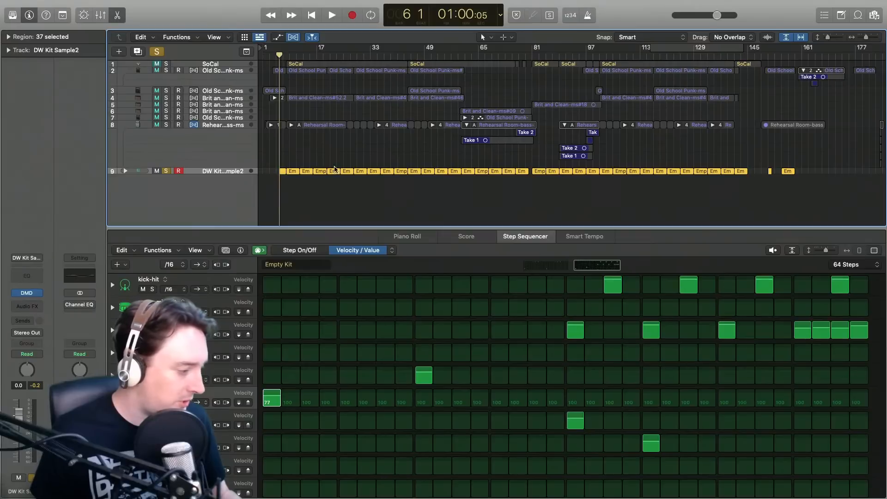
pyautogui.press('space')
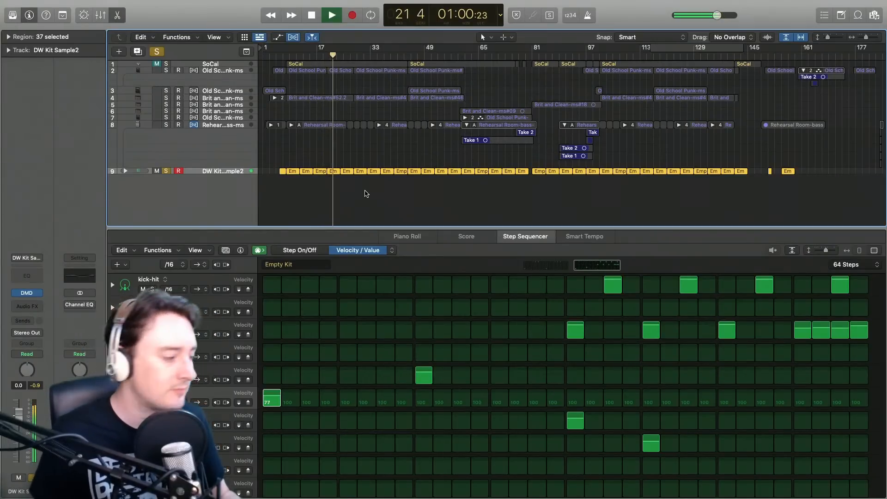
pyautogui.press('space')
# - Turn off the drum track's solo and listen to the full arrangement from bar 2
pyautogui.click(157, 51)
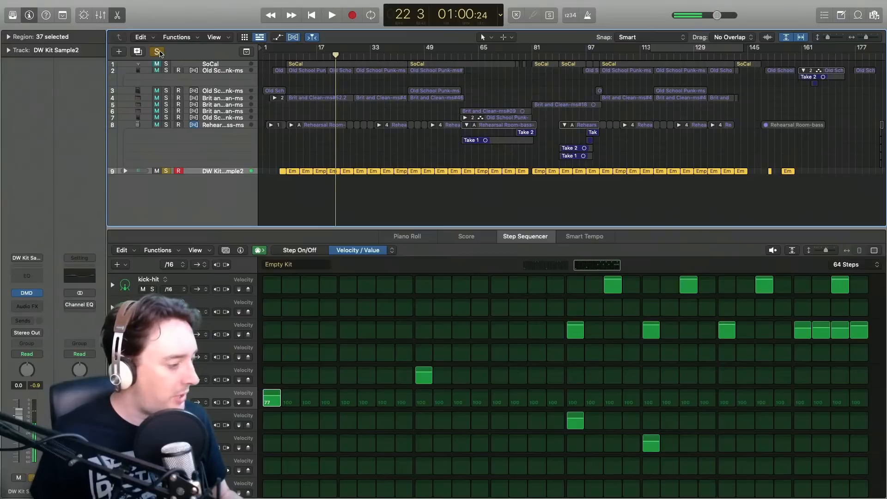
pyautogui.click(288, 58)
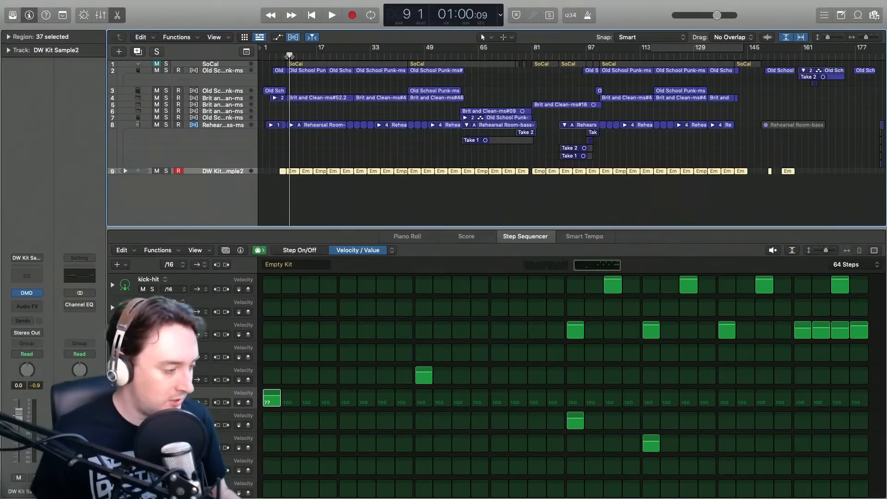
pyautogui.moveTo(290, 55); pyautogui.dragTo(266, 56)
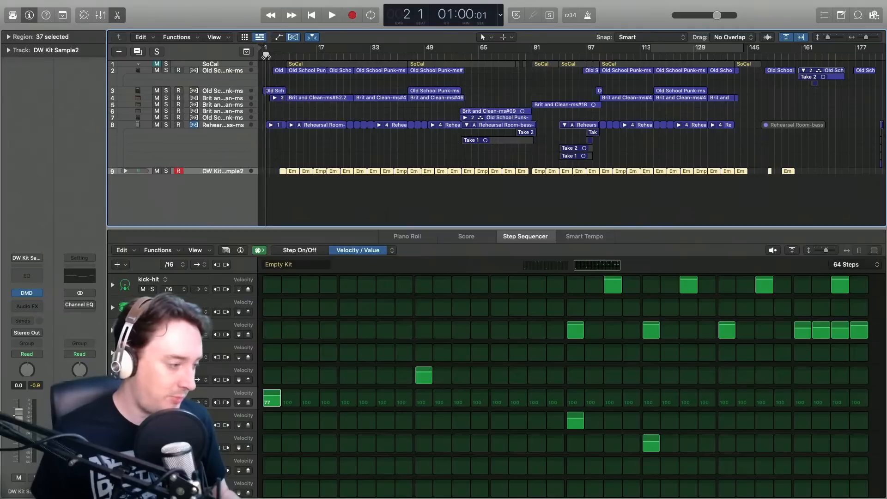
pyautogui.press('space')
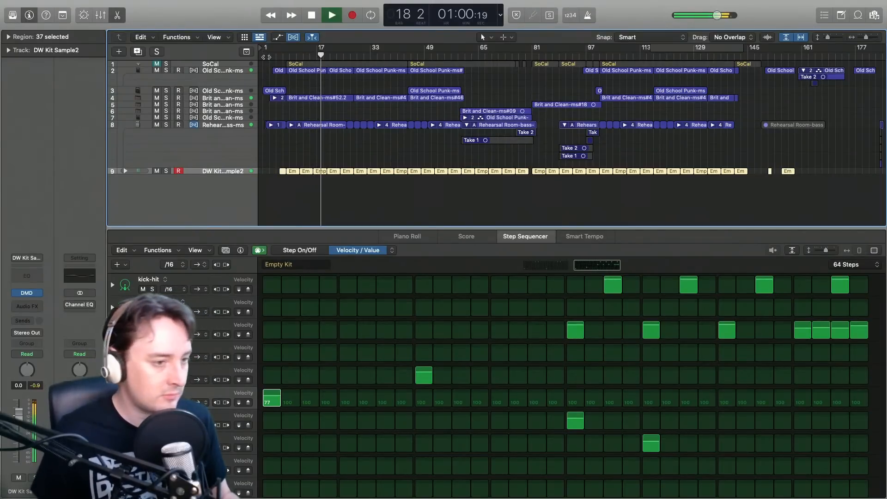
pyautogui.press('space')
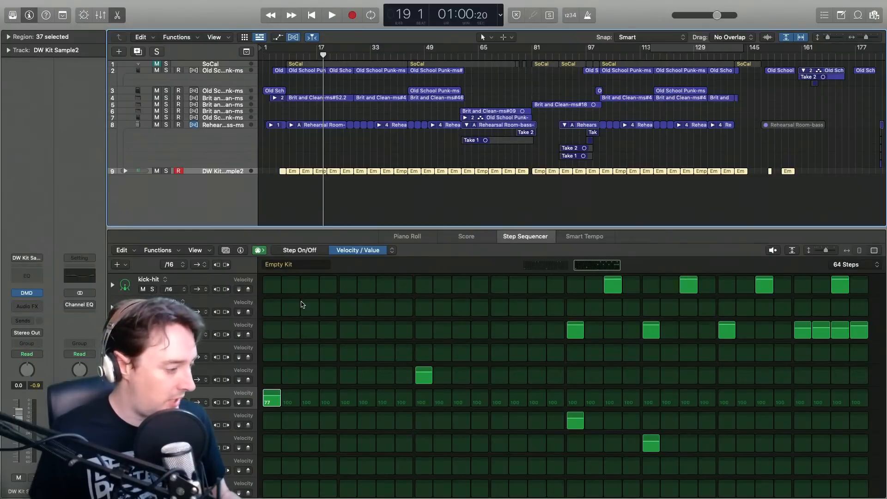
# - Set a cycle range from bar 7 to bar 8 and loop the soloed DW Kit Sample2 track
pyautogui.click(282, 57)
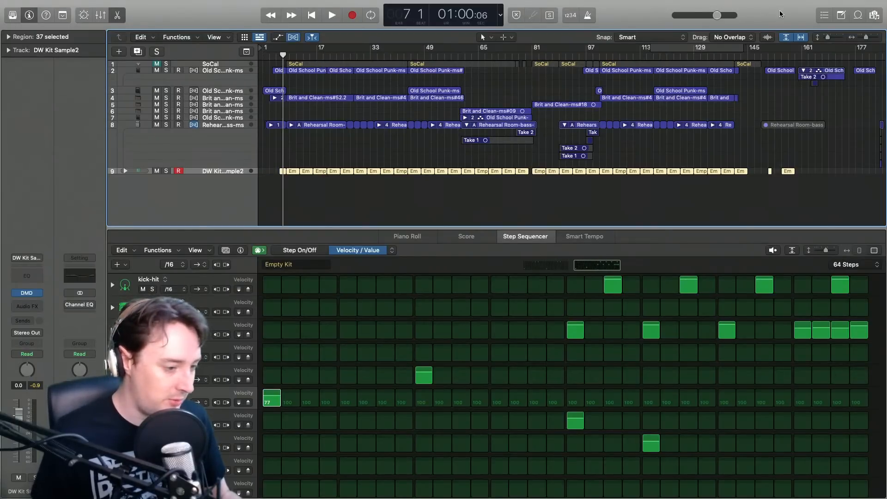
pyautogui.click(874, 38)
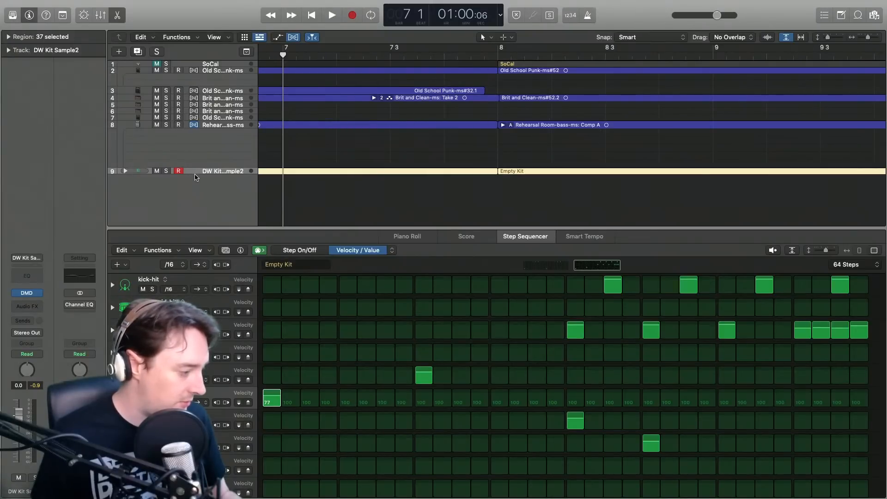
pyautogui.moveTo(194, 175)
pyautogui.mouseDown()
pyautogui.moveTo(196, 217)
pyautogui.moveTo(198, 181)
pyautogui.mouseUp()
pyautogui.hscroll(-3, 330, 184)
pyautogui.hscroll(-4, 330, 184)
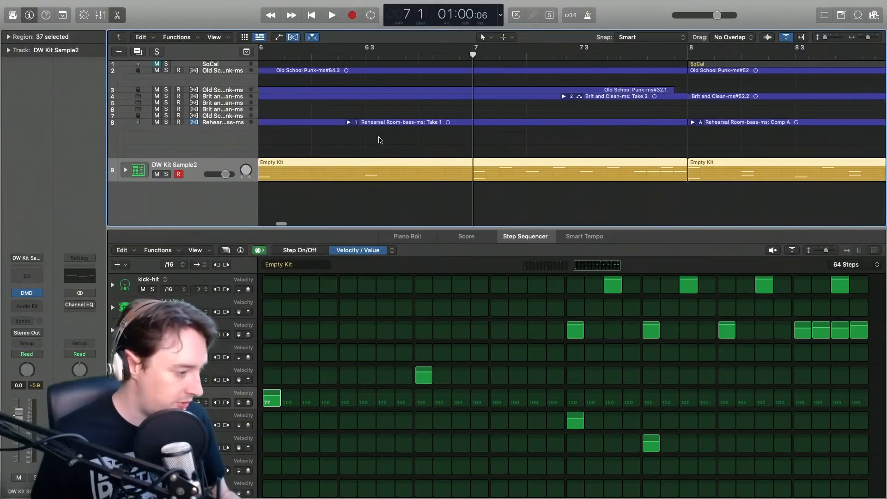
pyautogui.moveTo(475, 52); pyautogui.dragTo(687, 53)
pyautogui.click(167, 176)
pyautogui.press('space')
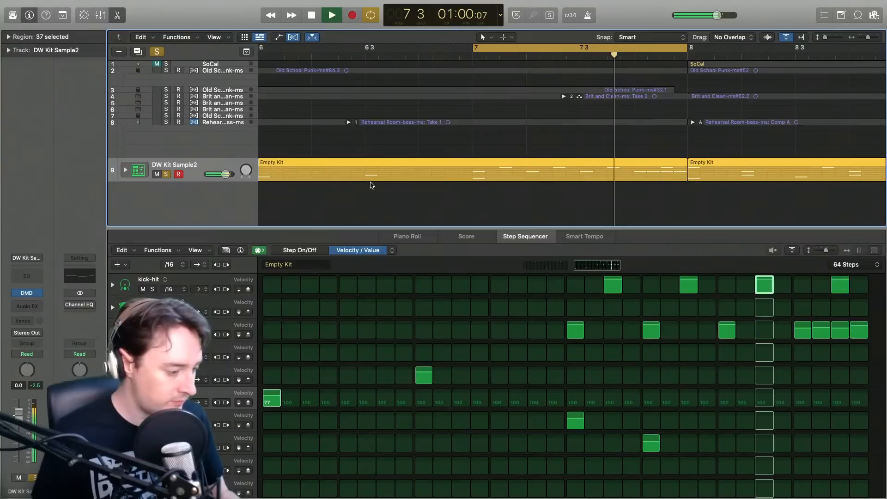
# - Extend the start of the cycle range back to bar 6 and play the looped drum pattern
pyautogui.moveTo(476, 48); pyautogui.dragTo(307, 50)
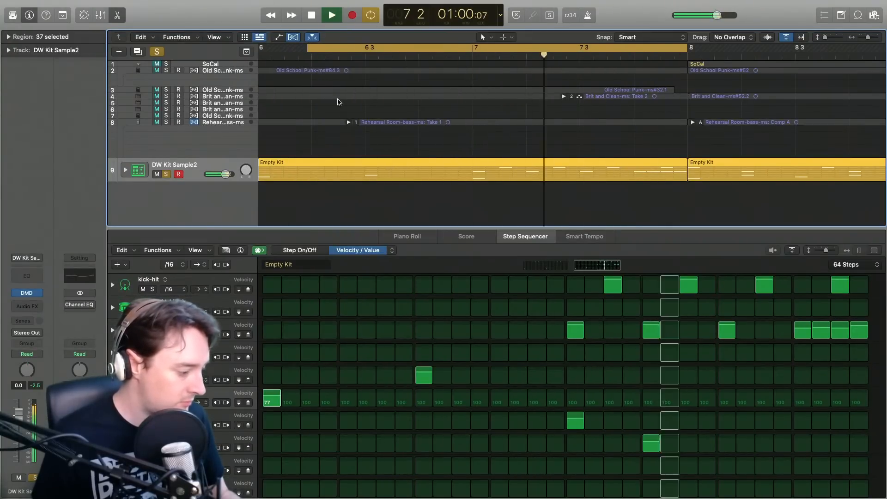
pyautogui.press('space')
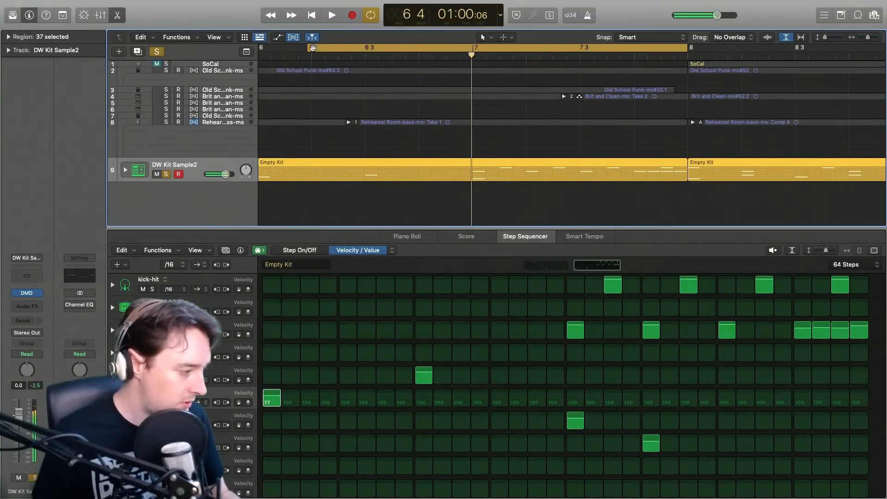
pyautogui.hscroll(-5, 307, 47)
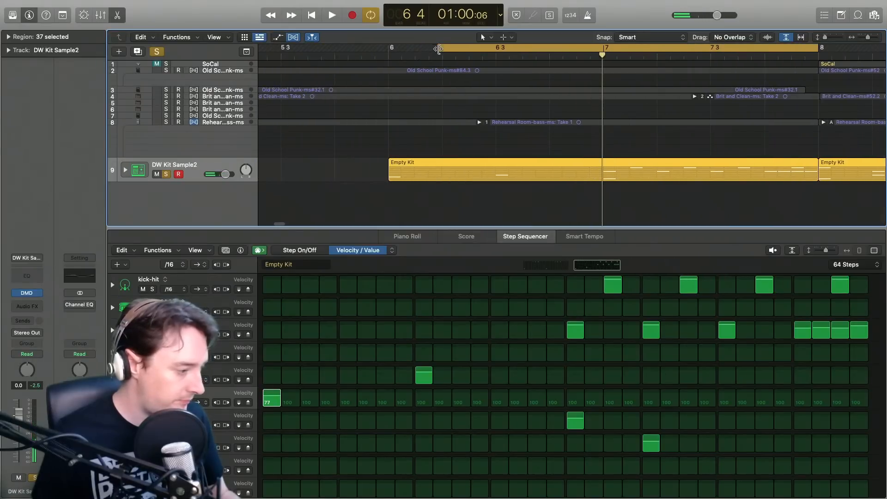
pyautogui.moveTo(439, 49); pyautogui.dragTo(392, 48)
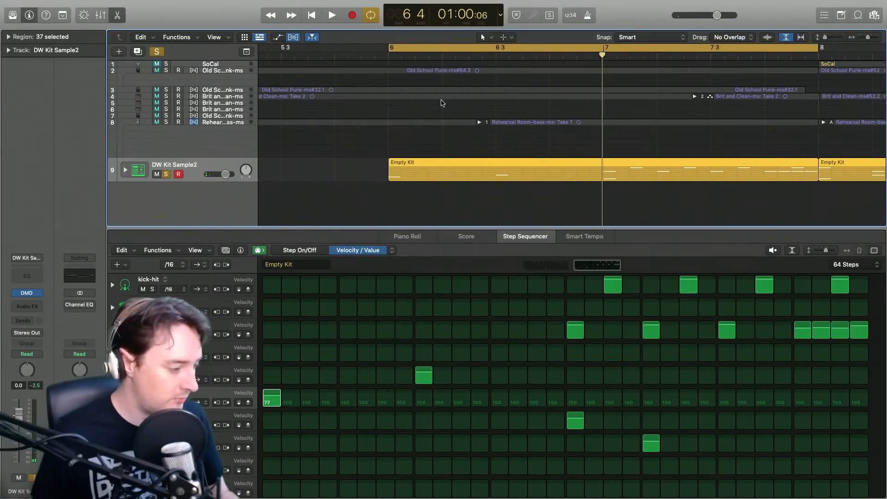
pyautogui.press('space')
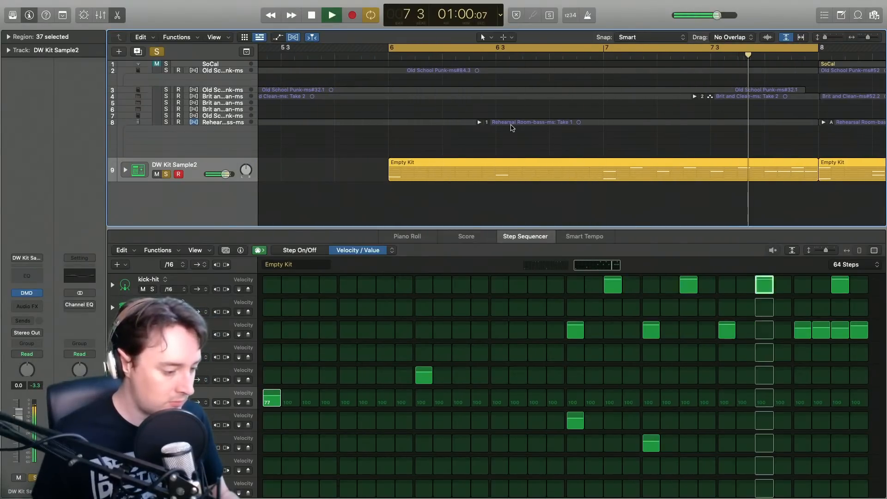
pyautogui.press('space')
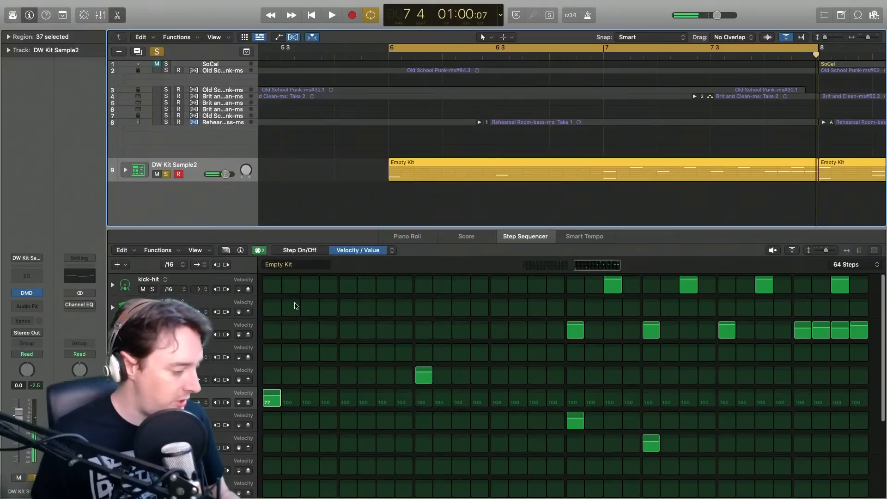
# - In Step On/Off mode, add kick-hit steps at 1, 5, 9 and 13 and play the pattern
pyautogui.click(272, 288)
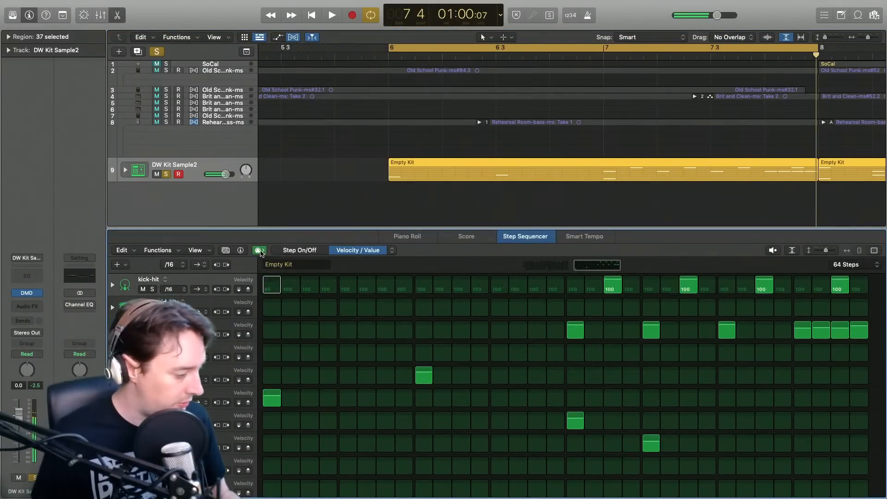
pyautogui.click(302, 250)
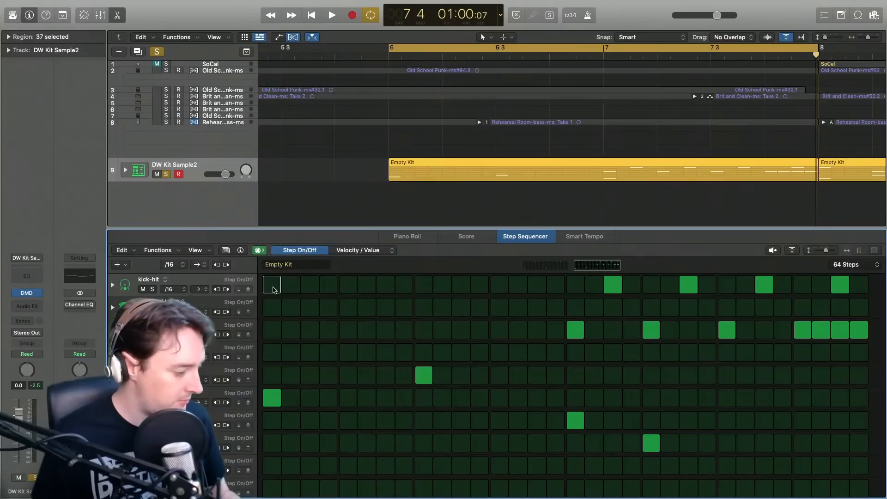
pyautogui.click(272, 286)
pyautogui.click(348, 285)
pyautogui.click(424, 285)
pyautogui.click(499, 285)
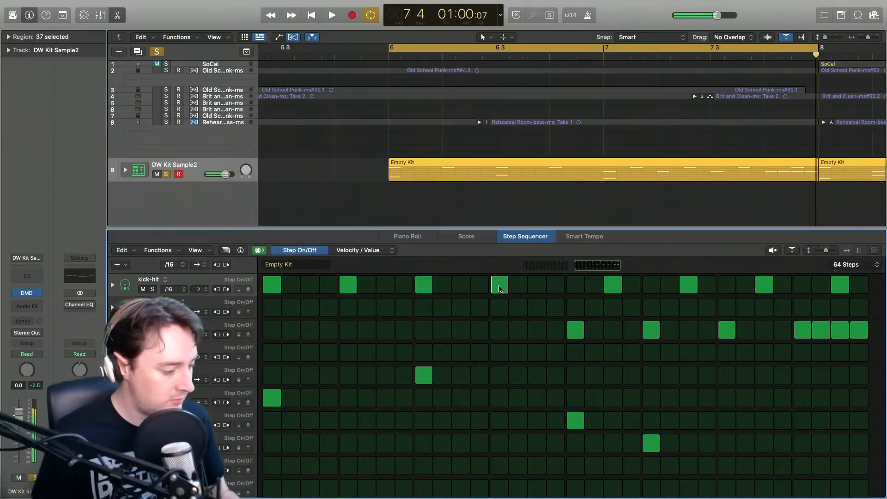
pyautogui.press('space')
pyautogui.press('space')
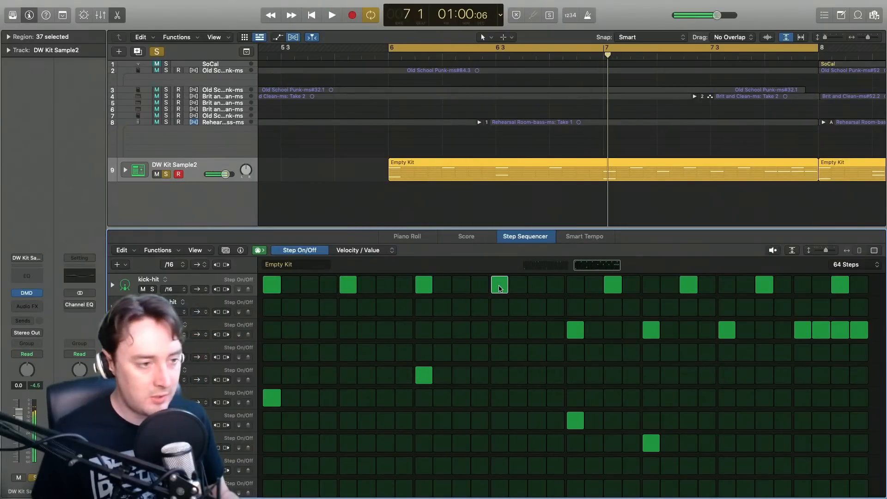
# - Add hits at steps 3, 7, 11 and 15 in the row below kick-hit and play the pattern
pyautogui.click(309, 308)
pyautogui.click(385, 307)
pyautogui.click(462, 308)
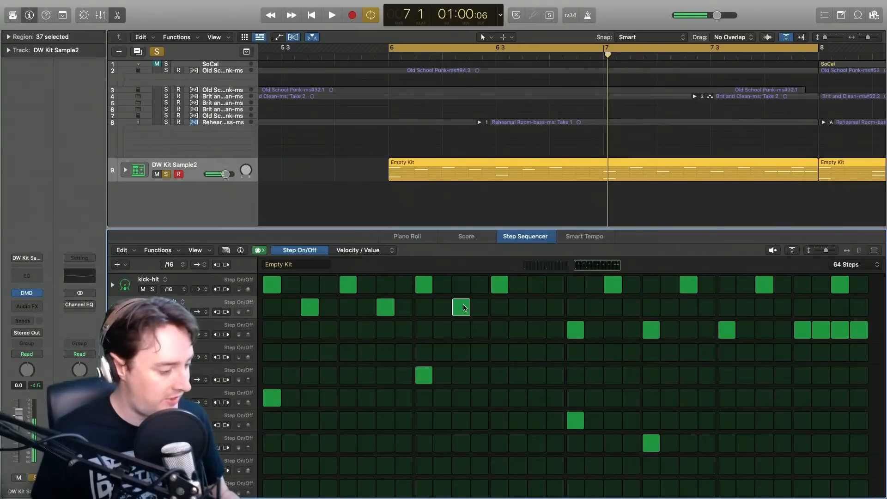
pyautogui.click(532, 311)
pyautogui.press('space')
pyautogui.press('space')
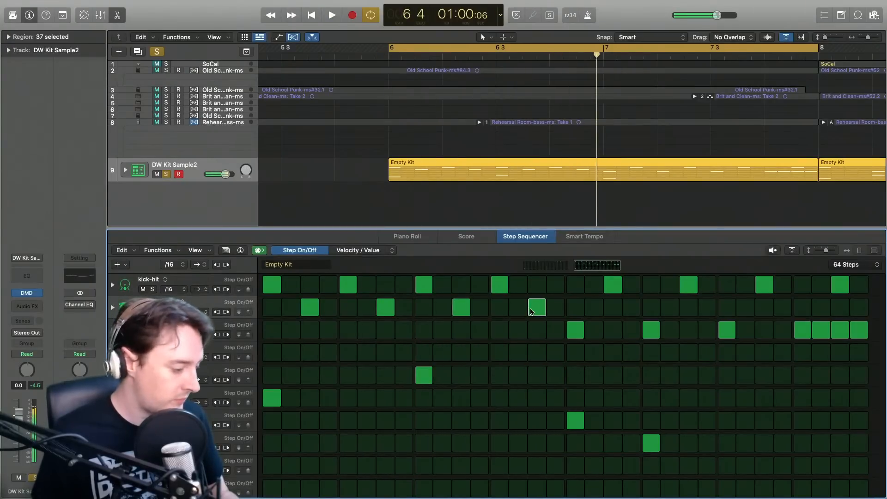
# - Remove the four demonstration hits from the kick-hit row and the four from the row below it
pyautogui.click(532, 311)
pyautogui.click(506, 292)
pyautogui.click(459, 310)
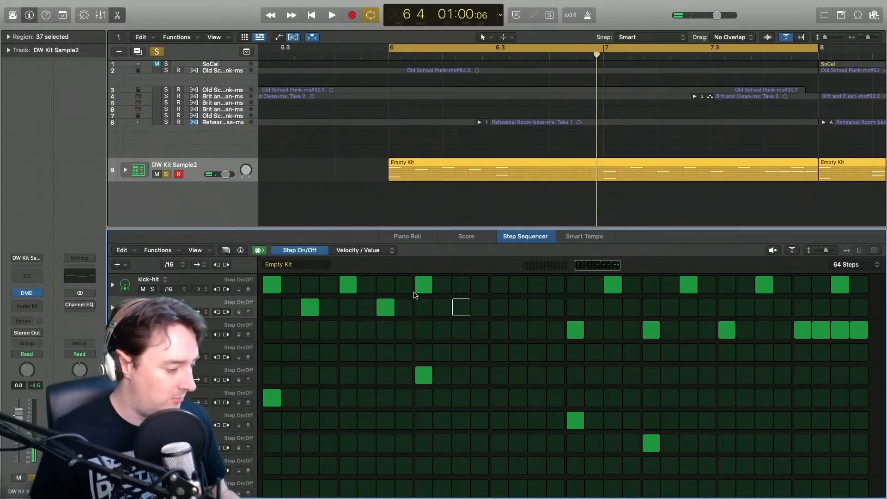
pyautogui.click(419, 291)
pyautogui.click(388, 308)
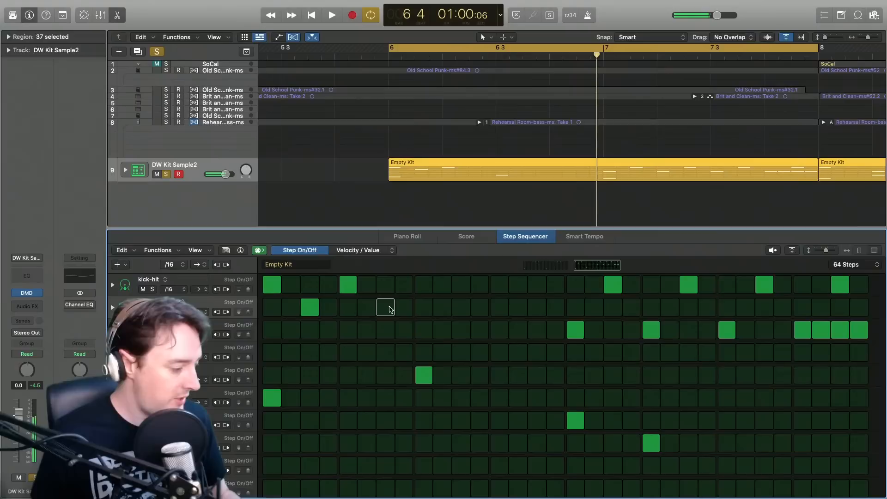
pyautogui.click(344, 287)
pyautogui.click(309, 307)
pyautogui.click(273, 285)
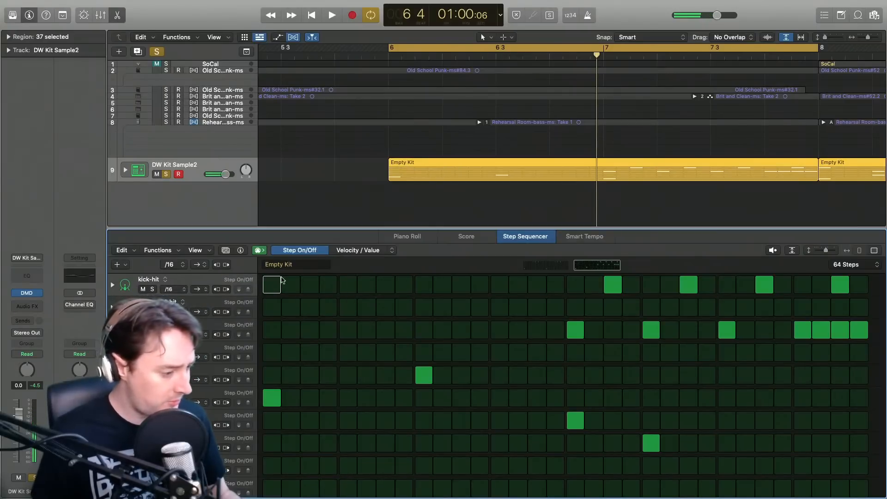
# - Play the original drum intro in the cycle between bars 6 and 8
pyautogui.hscroll(2, 553, 217)
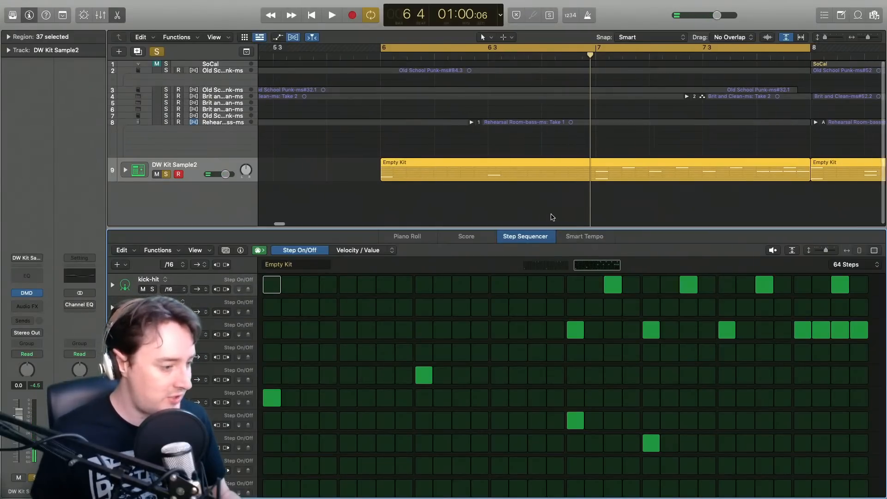
pyautogui.hscroll(4, 553, 217)
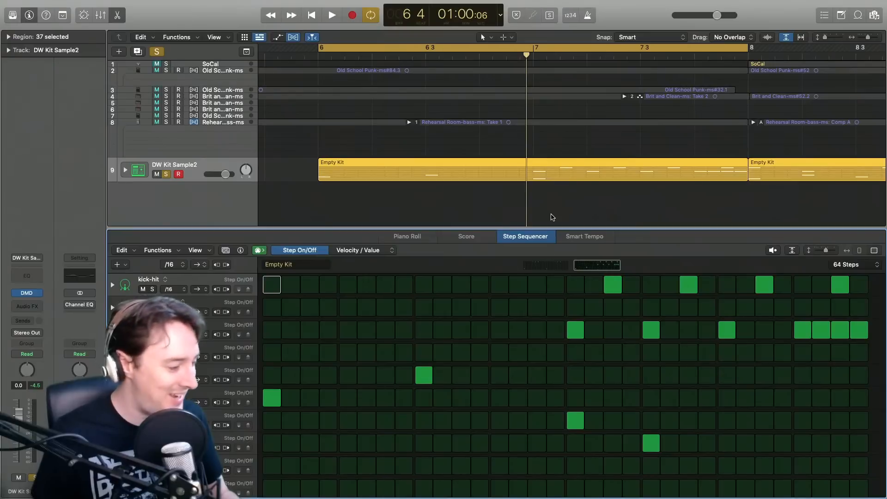
pyautogui.press('space')
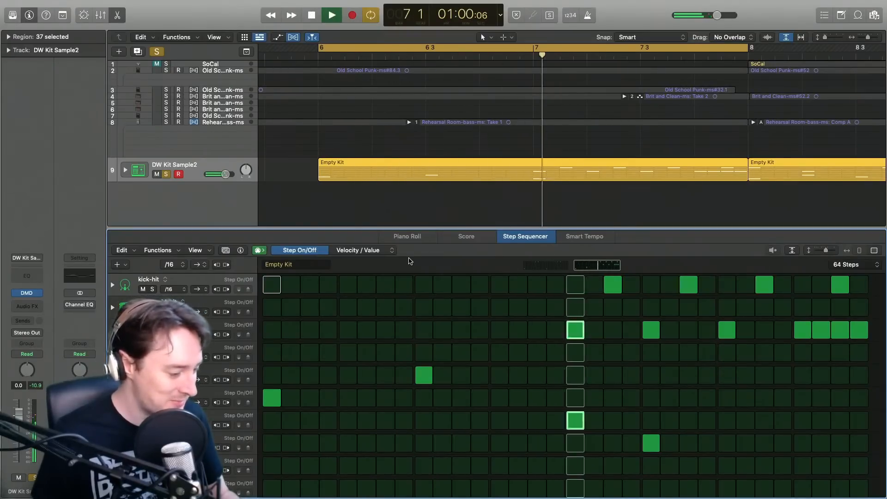
pyautogui.press('space')
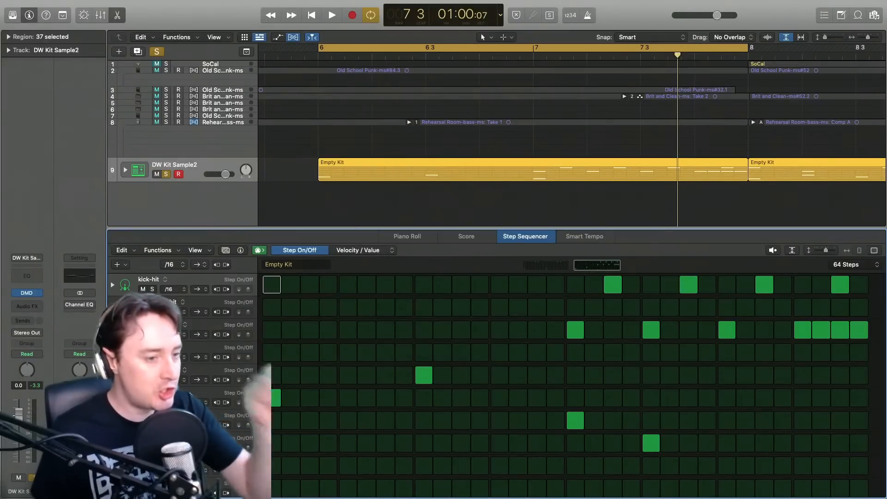
# - Play the intro cycle and try extra hits at step 5 in the fifth and sixth rows, removing them again
pyautogui.press('space')
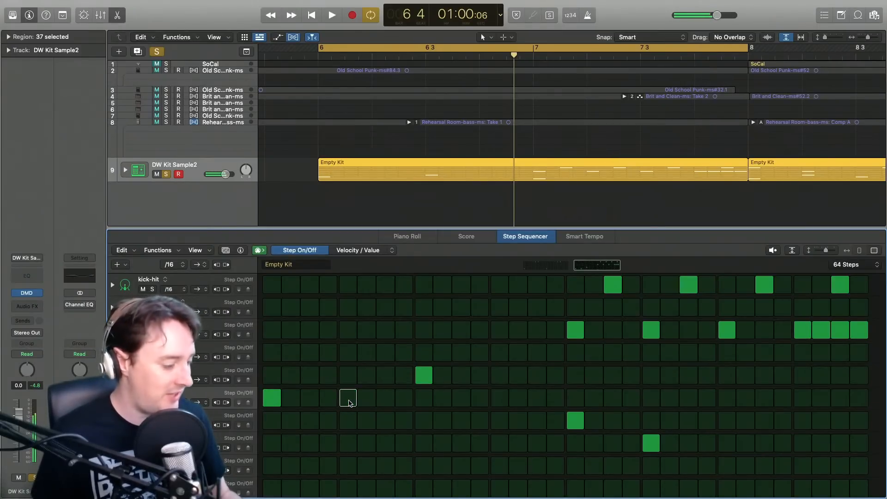
pyautogui.click(348, 380)
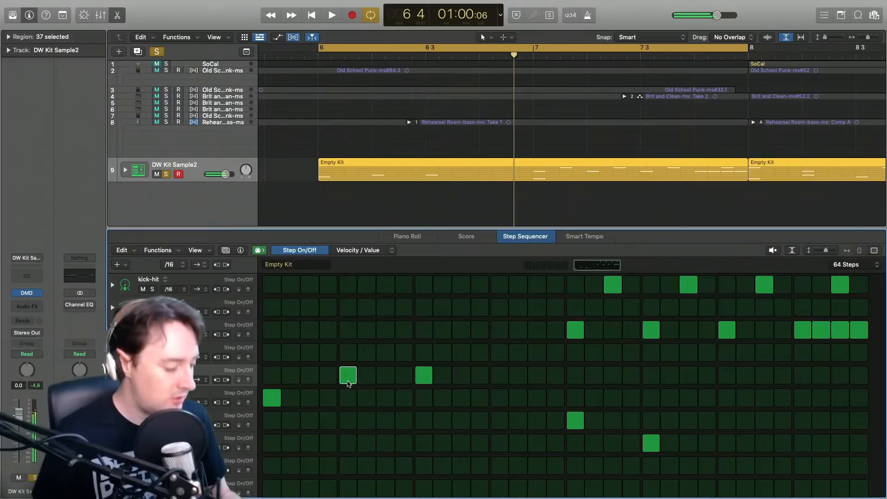
pyautogui.click(349, 398)
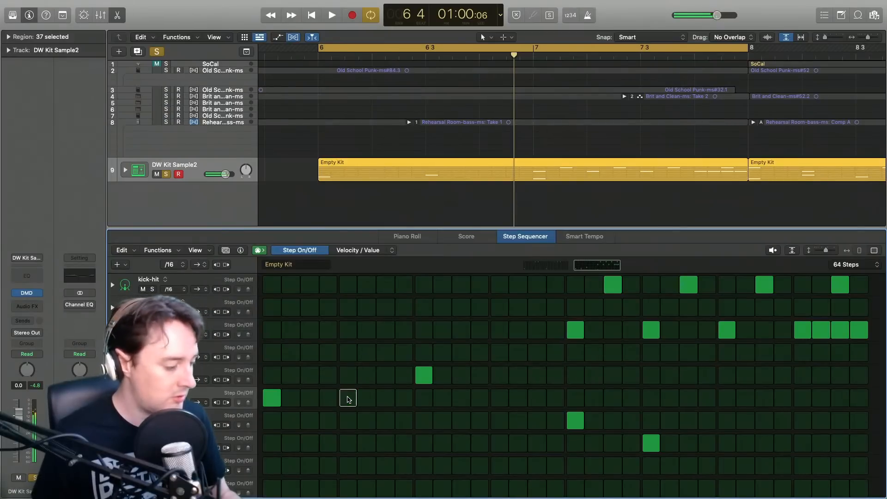
pyautogui.click(348, 373)
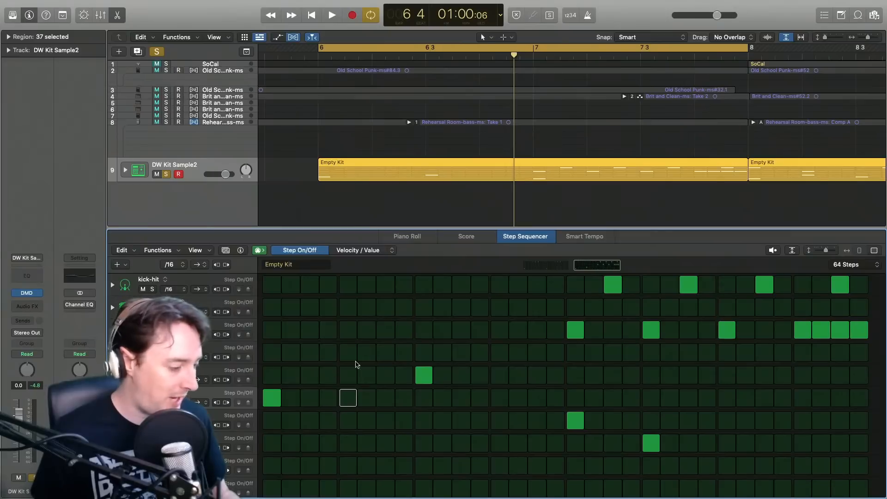
# - Switch off the cycle and play the song from bar 20 to hear its drum part
pyautogui.hscroll(5, 460, 203)
pyautogui.click(477, 49)
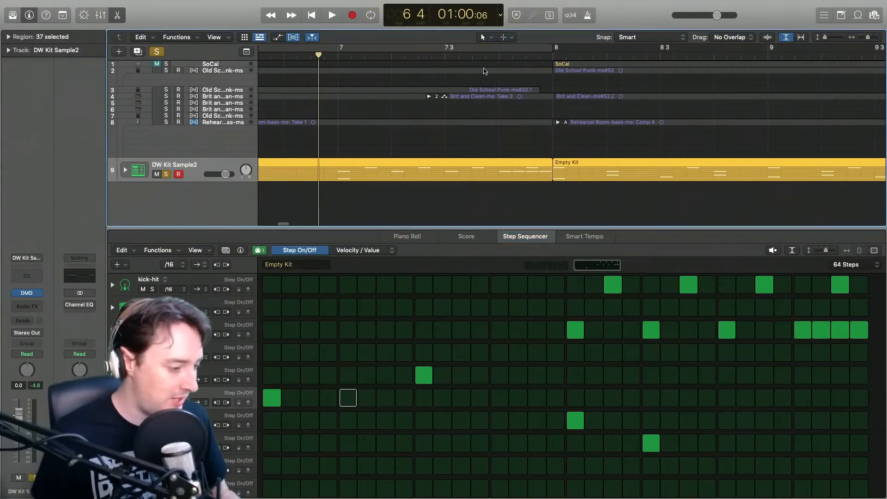
pyautogui.hscroll(10, 529, 211)
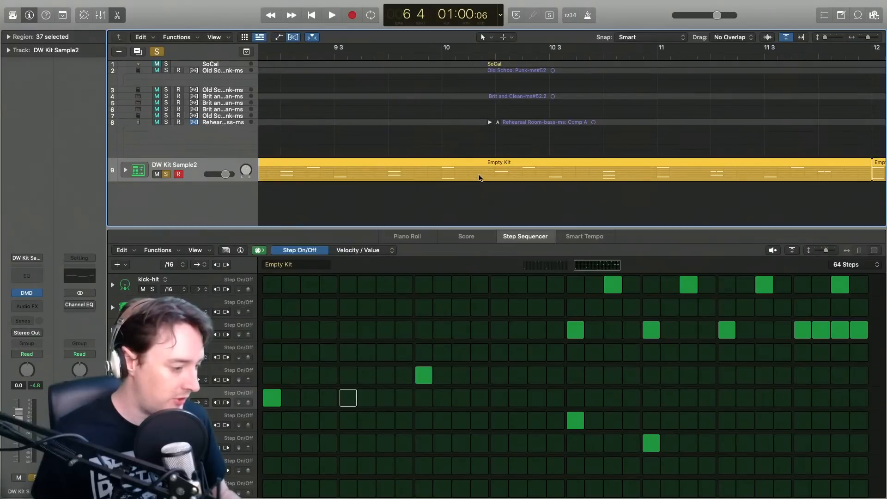
pyautogui.hscroll(6, 486, 198)
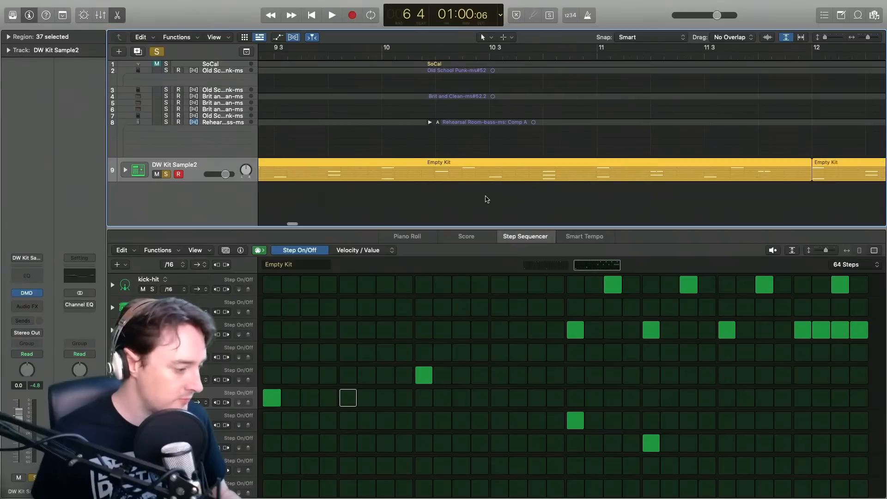
pyautogui.hscroll(8, 486, 199)
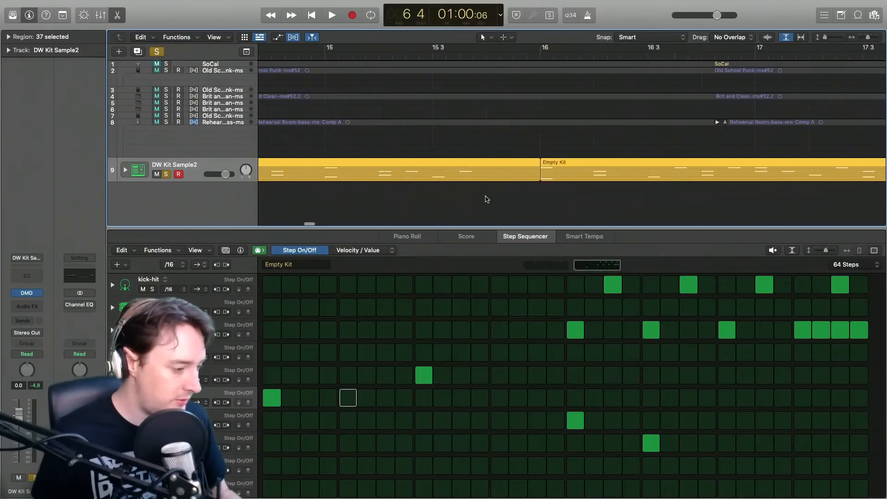
pyautogui.moveTo(868, 38); pyautogui.dragTo(864, 40)
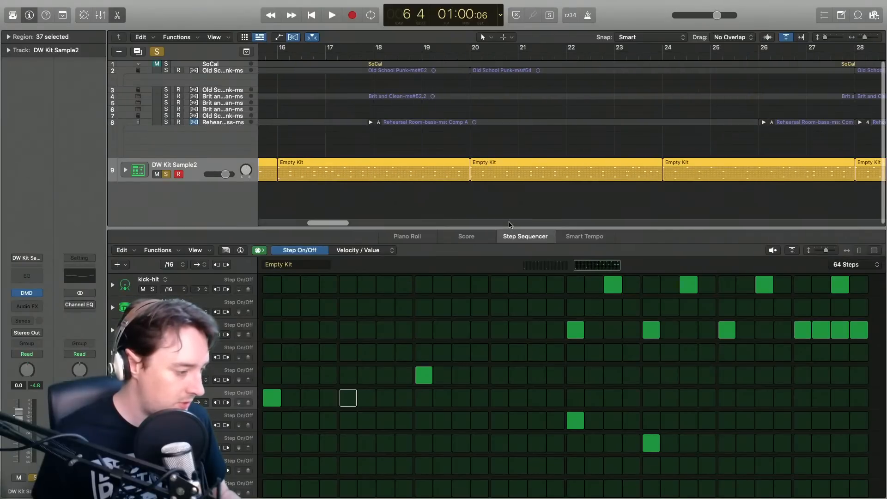
pyautogui.click(494, 54)
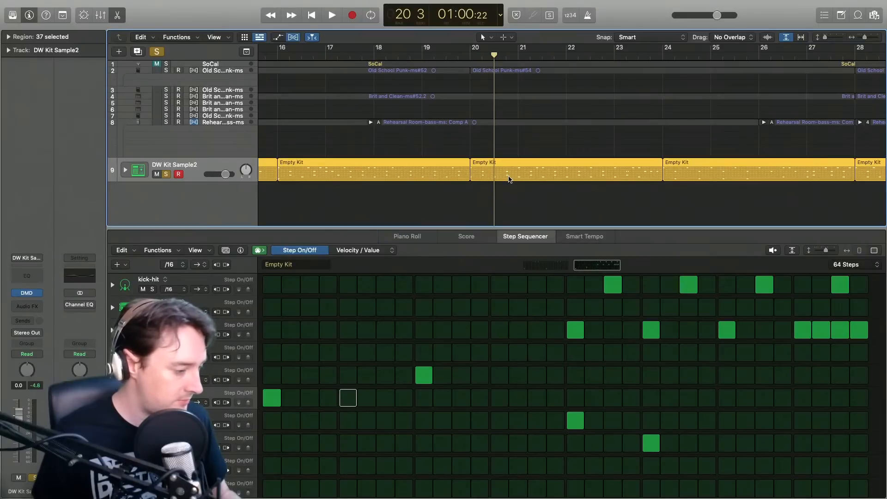
pyautogui.press('space')
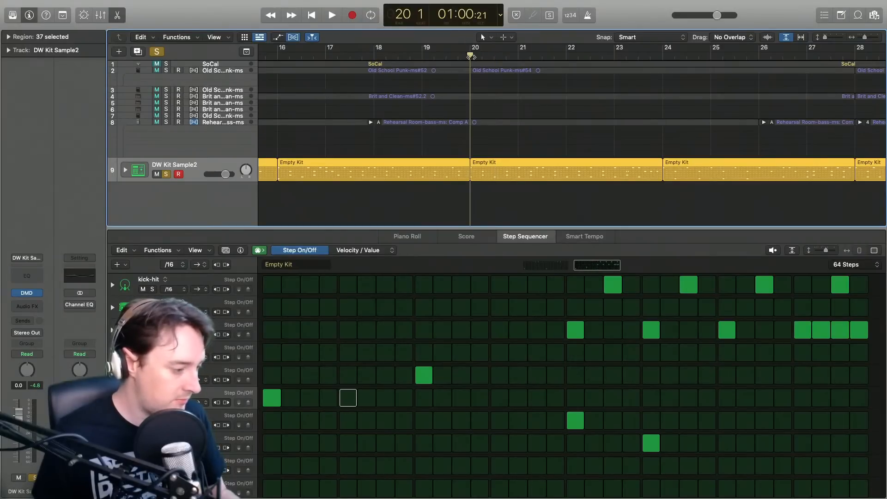
pyautogui.press('space')
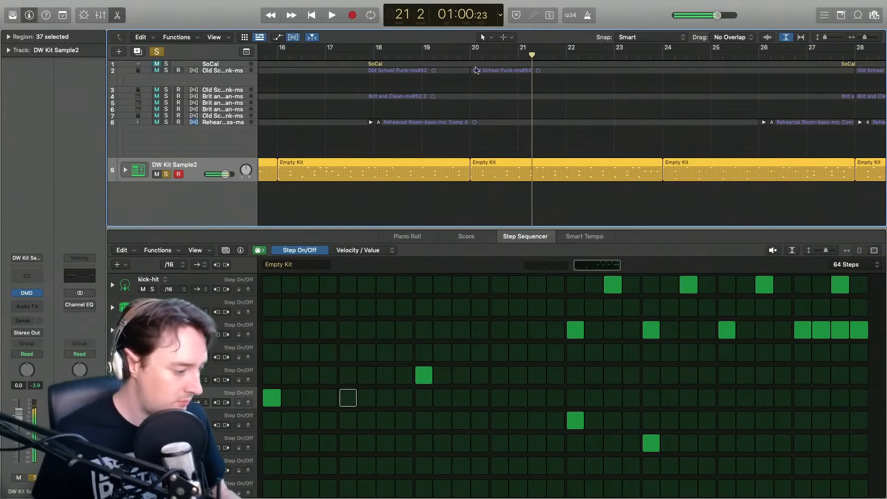
# - Deselect all regions and show only the Empty Kit region spanning bars 20 to 24 in the Step Sequencer, with 32 steps in view
pyautogui.click(507, 214)
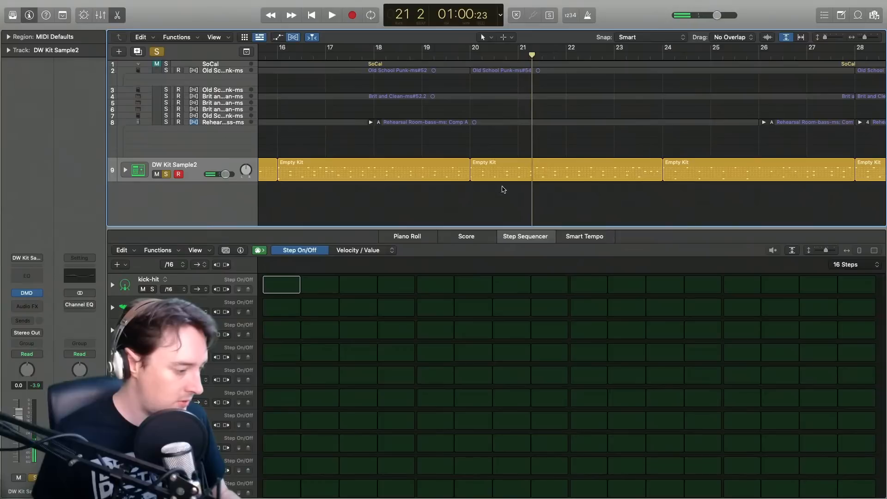
pyautogui.click(507, 182)
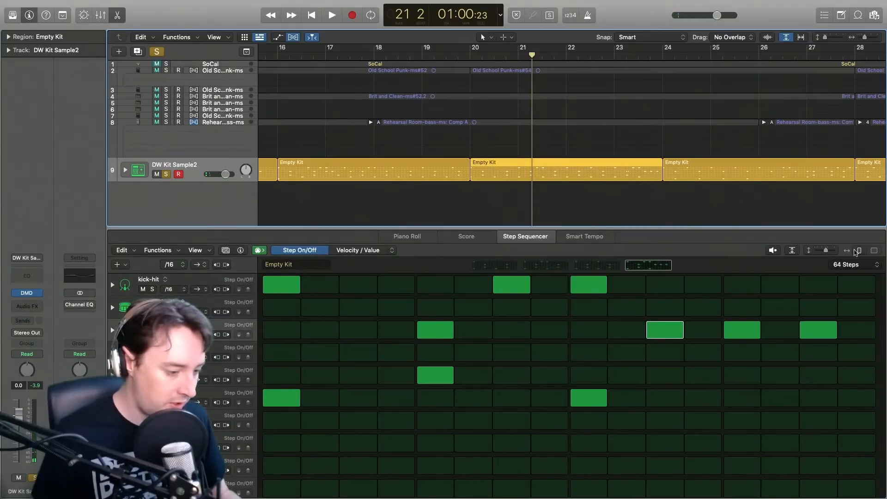
pyautogui.click(871, 252)
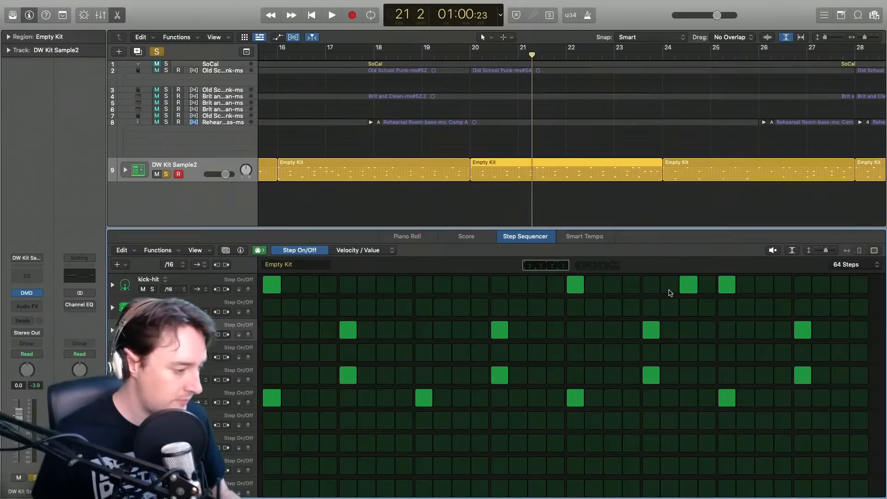
# - Set the cycle range to bars 20 to 24 and play the drum pattern there
pyautogui.moveTo(472, 51); pyautogui.dragTo(663, 50)
pyautogui.press('space')
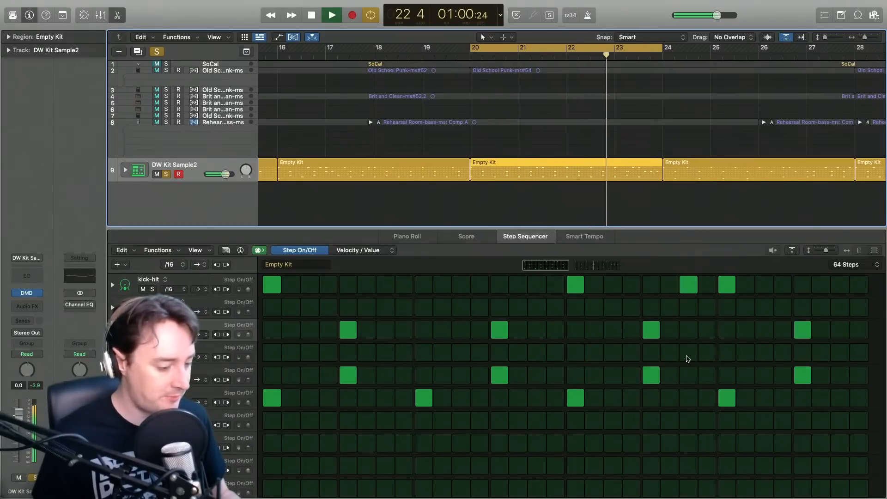
pyautogui.press('space')
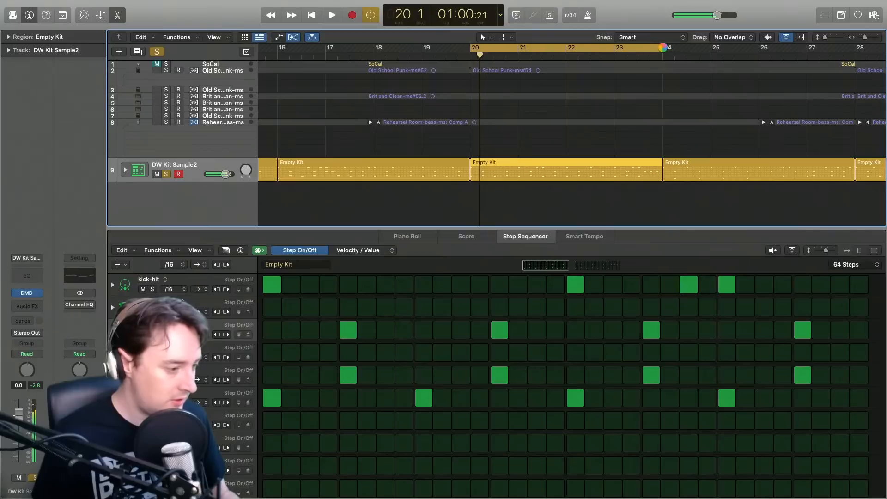
# - Shorten the cycle range to bars 20 to 22 and play that part of the drum pattern
pyautogui.moveTo(663, 48); pyautogui.dragTo(565, 50)
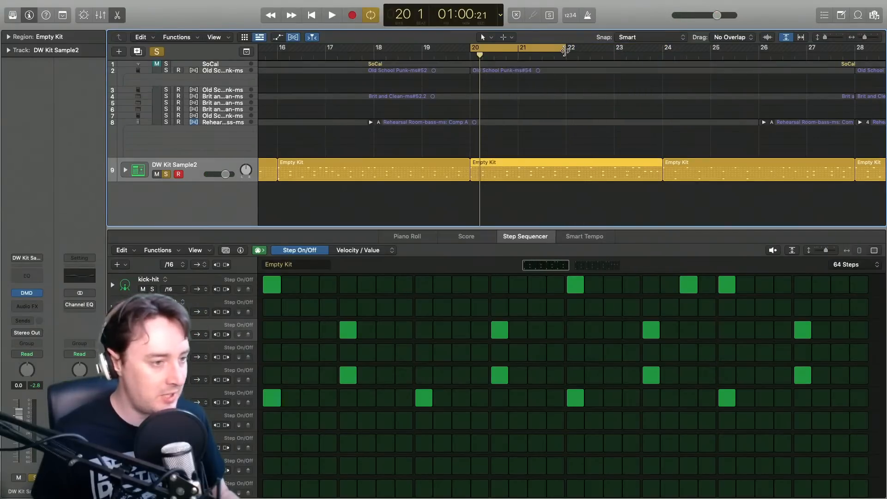
pyautogui.press('space')
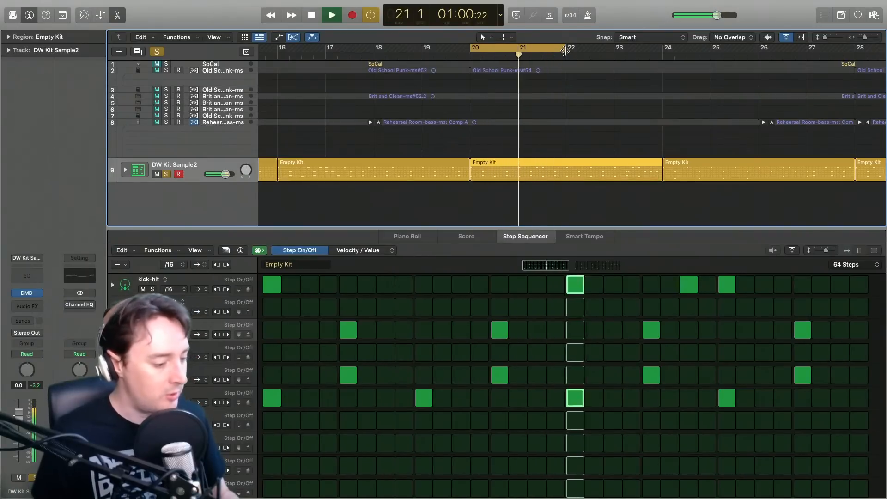
pyautogui.press('space')
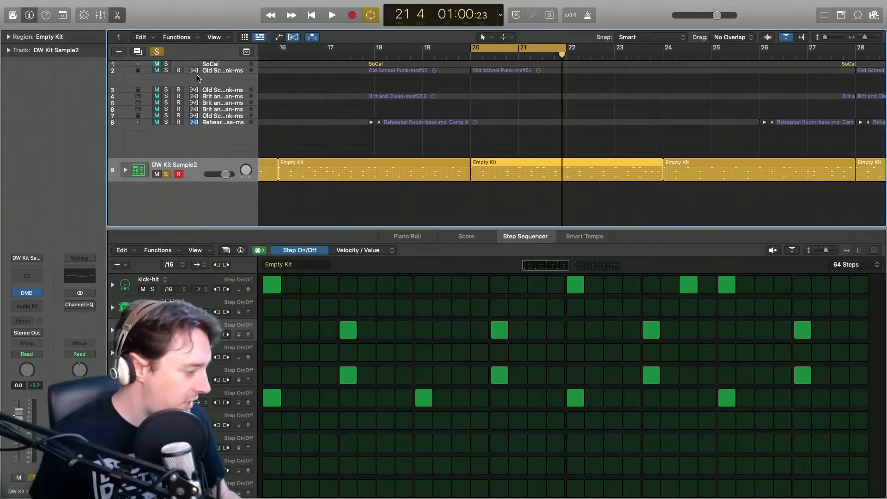
# - Solo the SoCal track, play the cycle briefly with it, and turn its solo off again
pyautogui.click(166, 65)
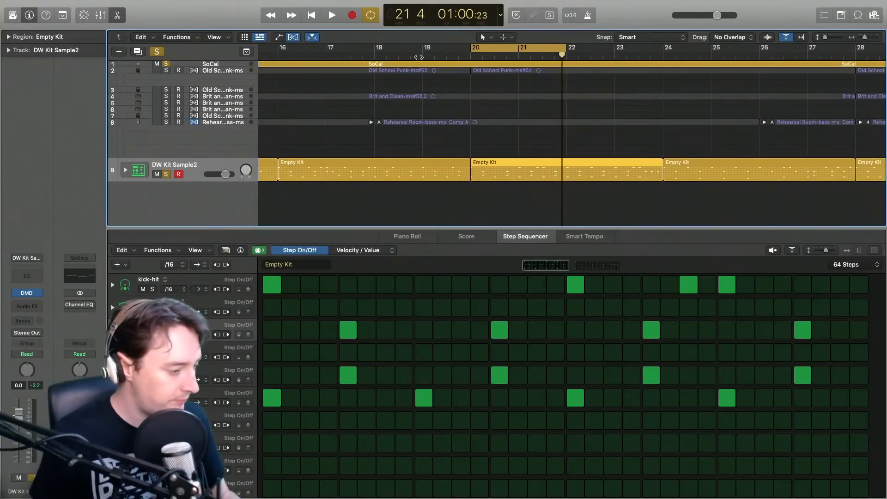
pyautogui.press('space')
pyautogui.press('space')
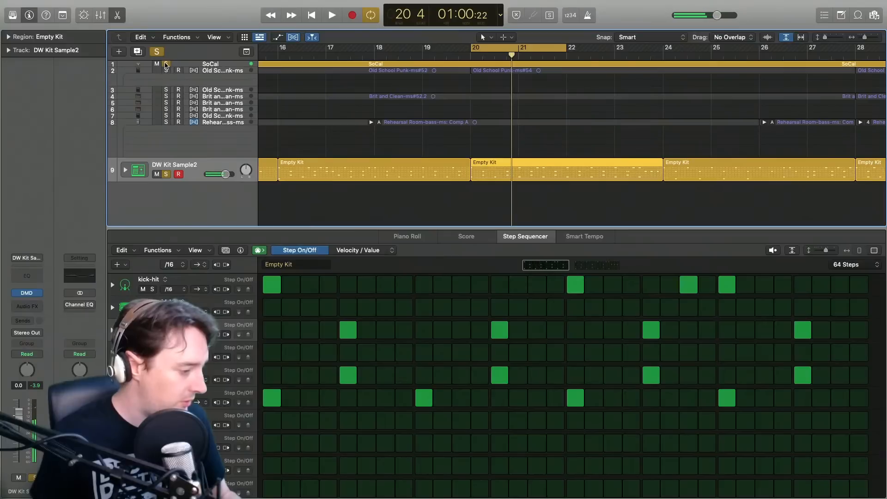
pyautogui.click(166, 64)
# - Solo track 2 alongside the DW Kit Sample2 drum track and play bars 20 to 22
pyautogui.click(166, 71)
pyautogui.press('space')
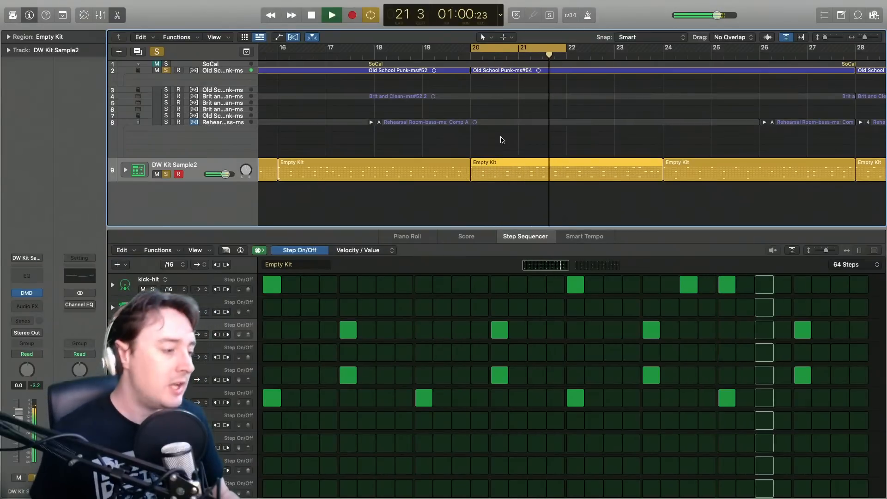
pyautogui.press('space')
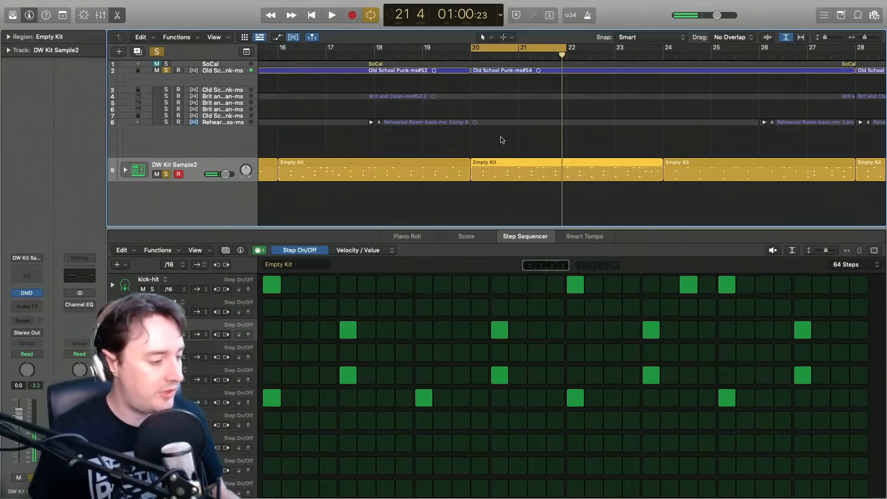
# - Extend the cycle range to end at bar 24 and play track 2 with the drums
pyautogui.moveTo(564, 48); pyautogui.dragTo(663, 48)
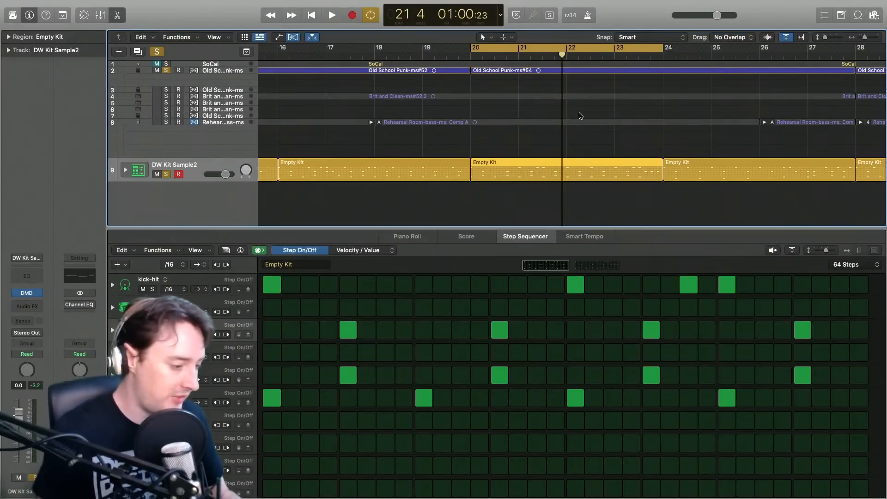
pyautogui.press('space')
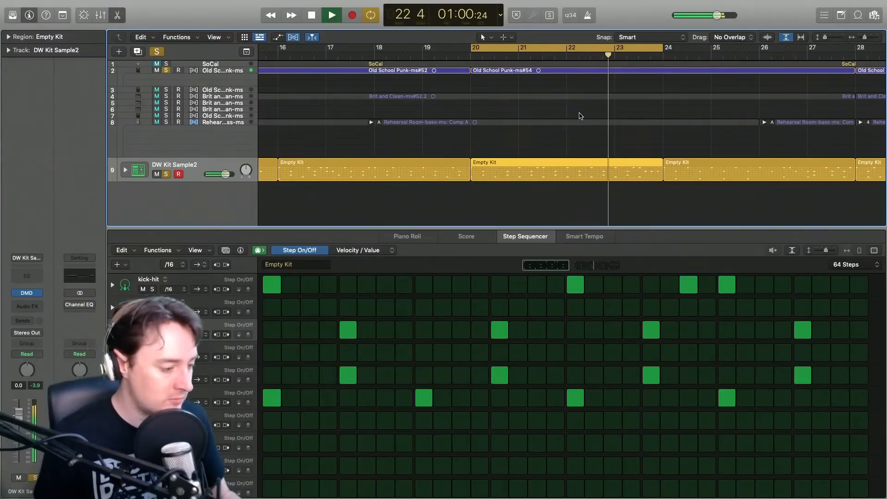
pyautogui.press('space')
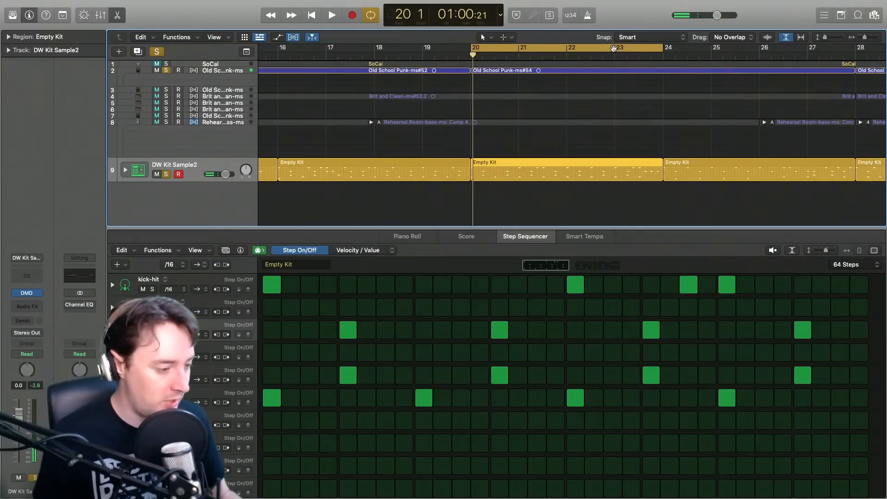
# - Move the cycle range to bars 24 to 28 and play track 2 and the drums from bar 24
pyautogui.moveTo(640, 47); pyautogui.dragTo(826, 47)
pyautogui.moveTo(771, 47); pyautogui.dragTo(776, 48)
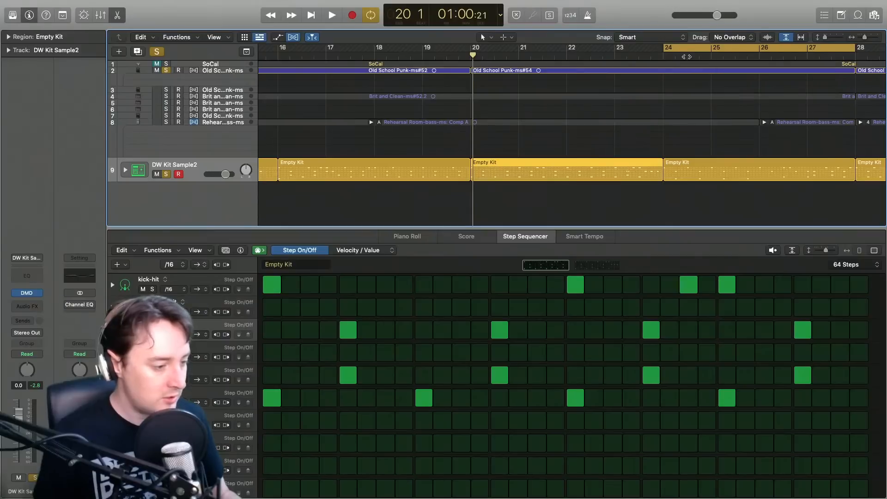
pyautogui.click(662, 55)
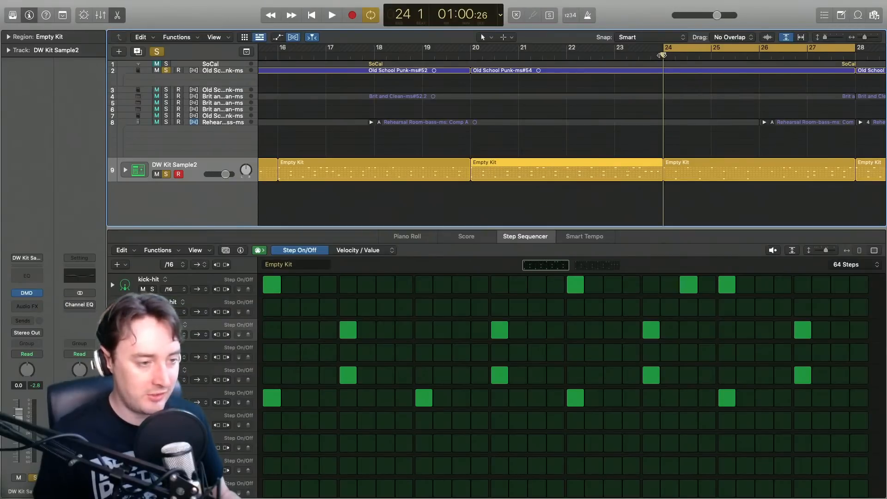
pyautogui.press('space')
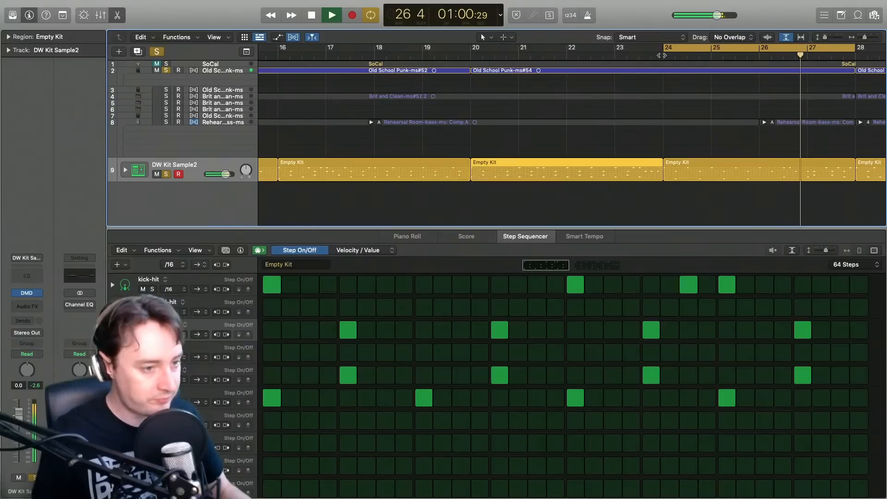
pyautogui.press('space')
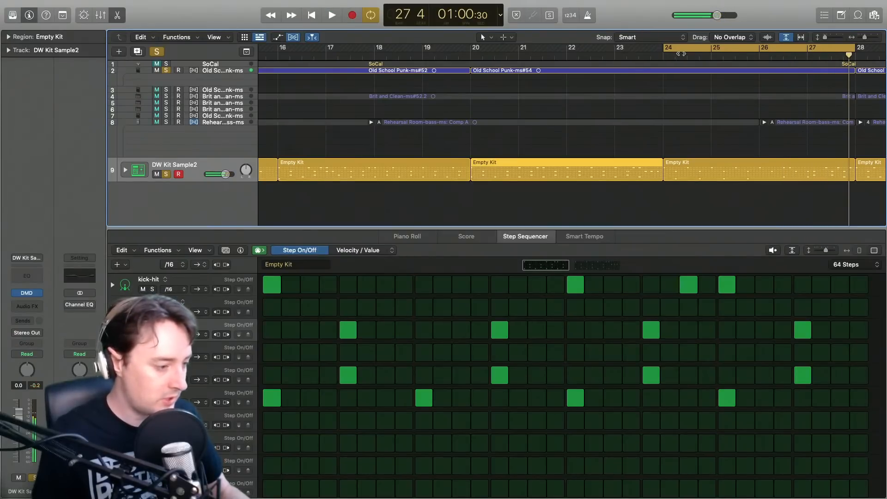
# - With the cycle moved back to bars 20 to 24, add a kick-hit at step 3 and play the drums without track 2's solo
pyautogui.moveTo(679, 49); pyautogui.dragTo(488, 49)
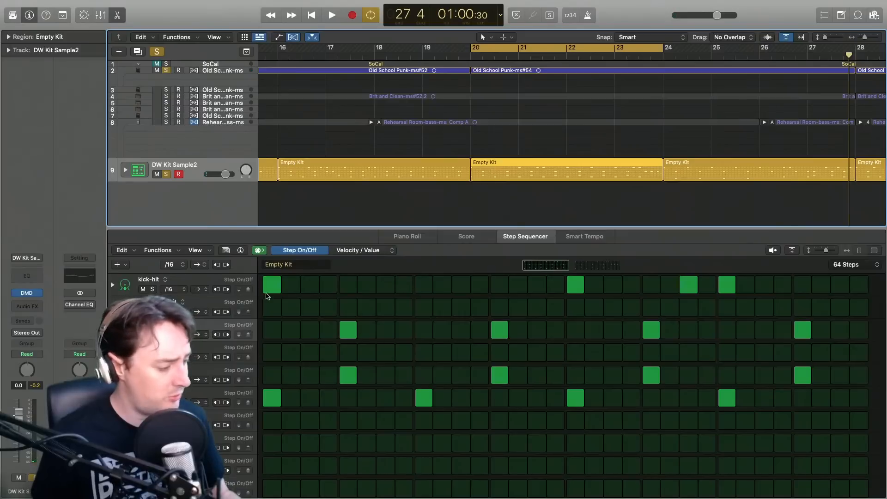
pyautogui.click(310, 285)
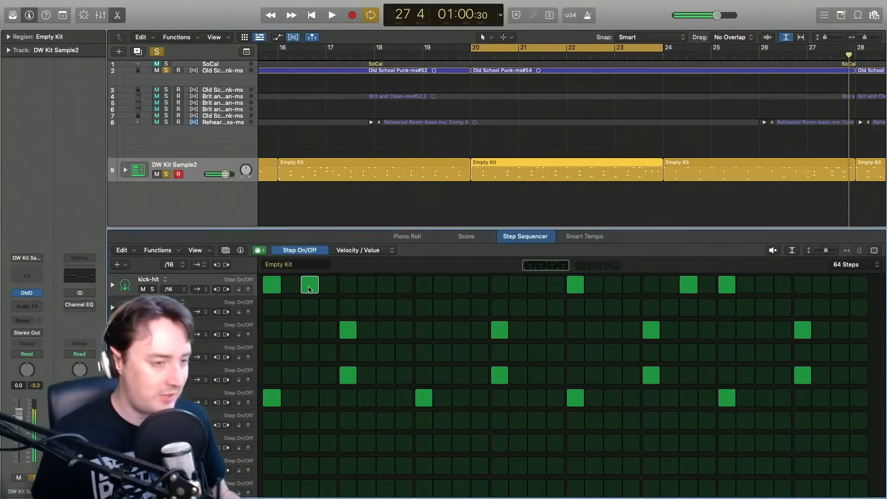
pyautogui.press('space')
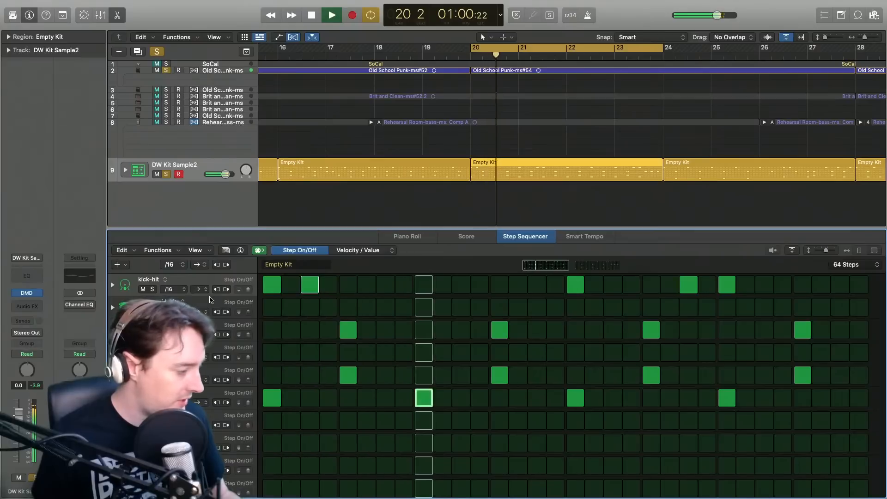
pyautogui.click(157, 64)
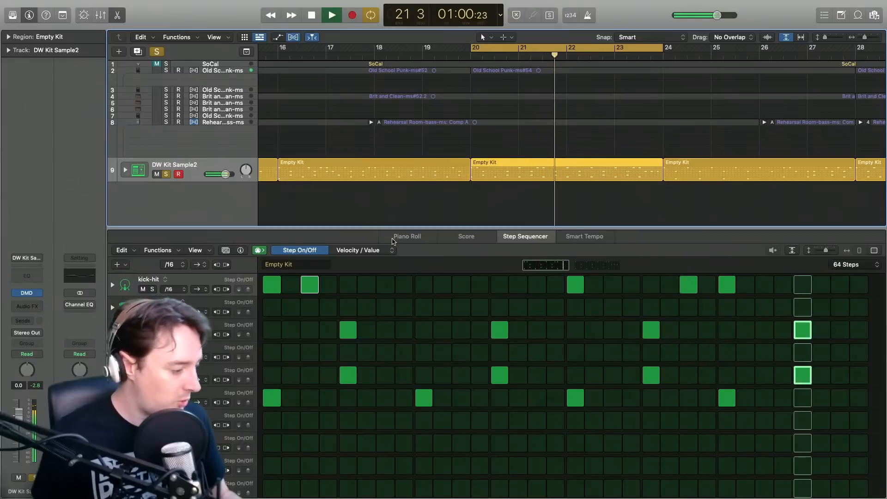
# - While the drums play, try hits at steps 8 and 11 on the third drum row in place of the one at step 13
pyautogui.click(387, 331)
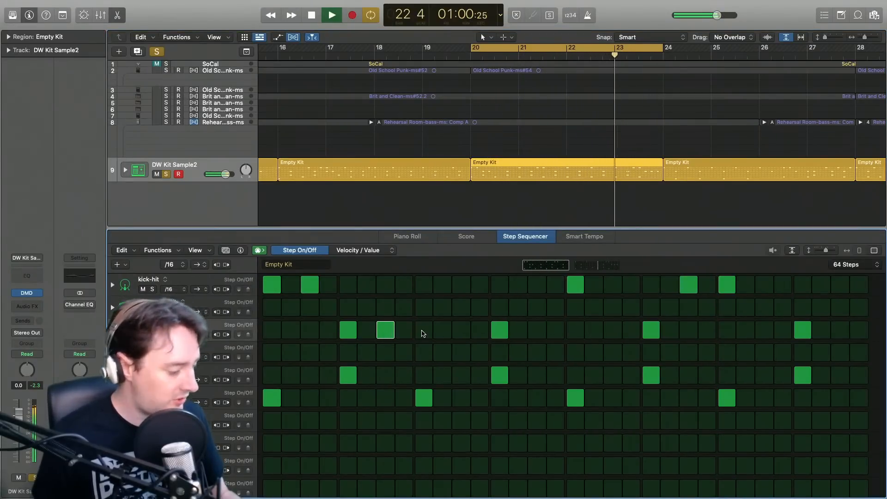
pyautogui.click(391, 332)
pyautogui.click(405, 332)
pyautogui.click(459, 331)
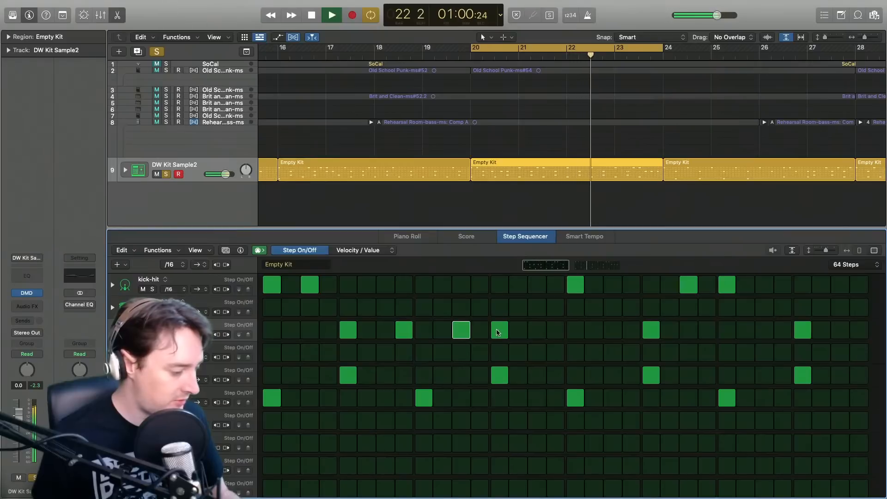
pyautogui.click(501, 331)
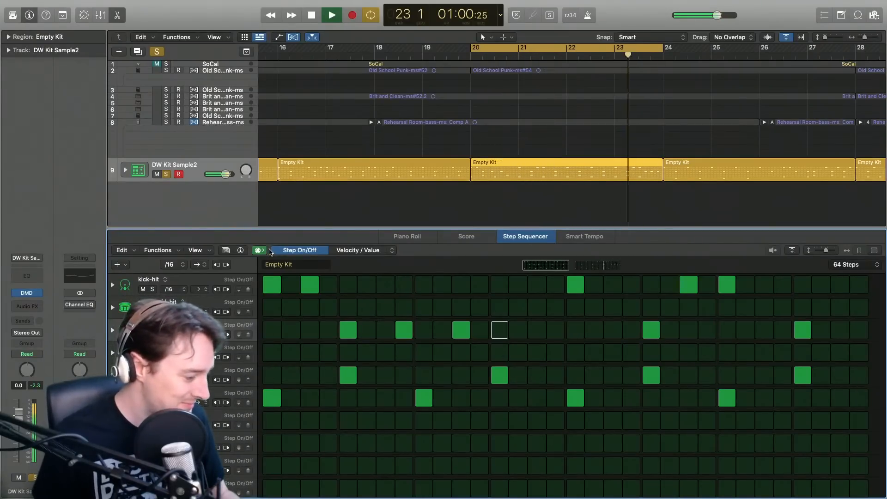
# - Stop playback and clear the third row's hits at steps 8 and 11, keeping the hit at step 5
pyautogui.press('space')
pyautogui.click(461, 330)
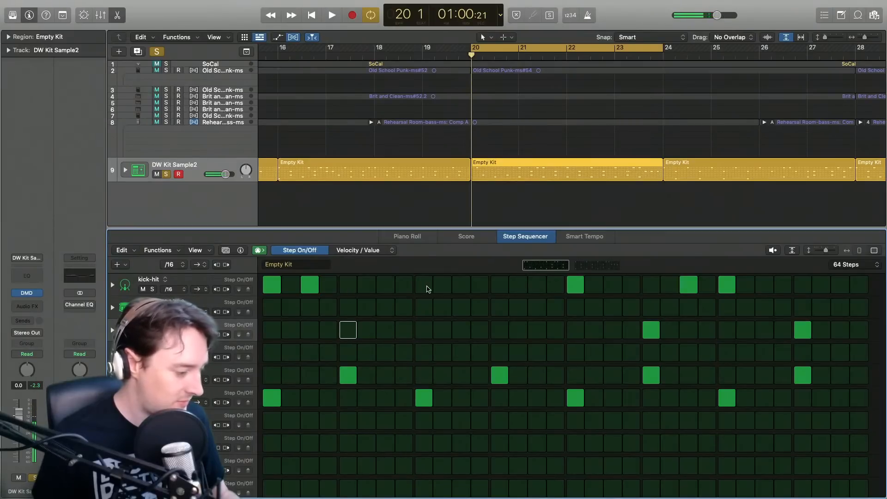
pyautogui.click(348, 330)
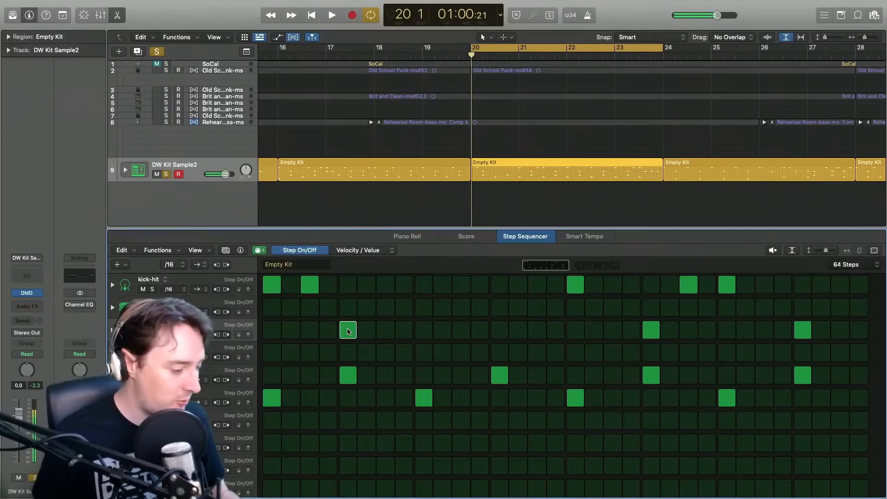
# - Add kick-hits at steps 9 and 19 and third-row hits at steps 13 and 15, and play the pattern
pyautogui.click(422, 289)
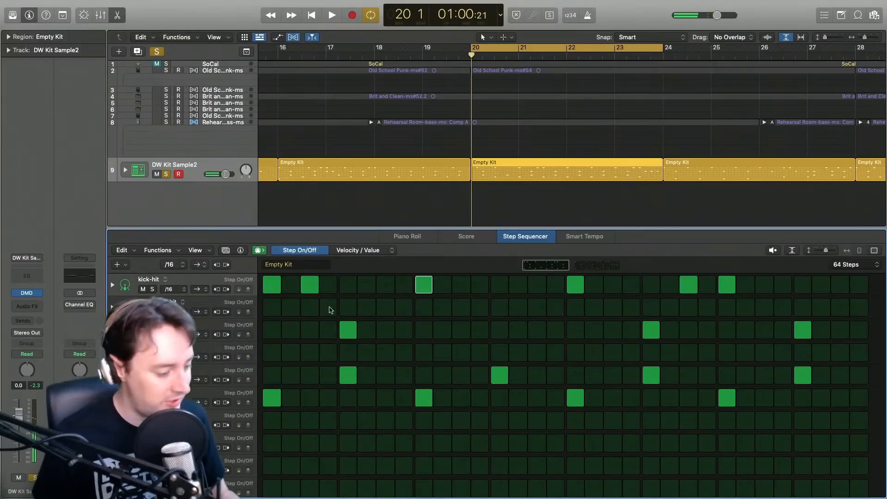
pyautogui.click(502, 330)
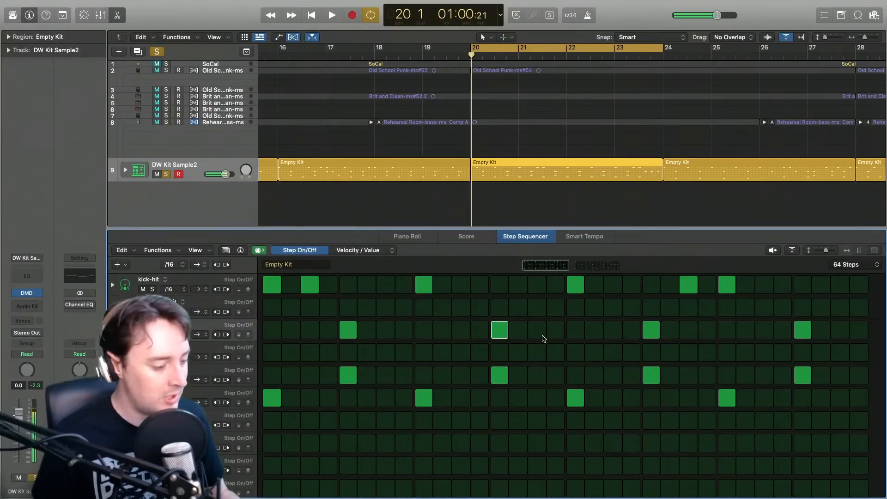
pyautogui.click(540, 336)
pyautogui.click(613, 286)
pyautogui.press('space')
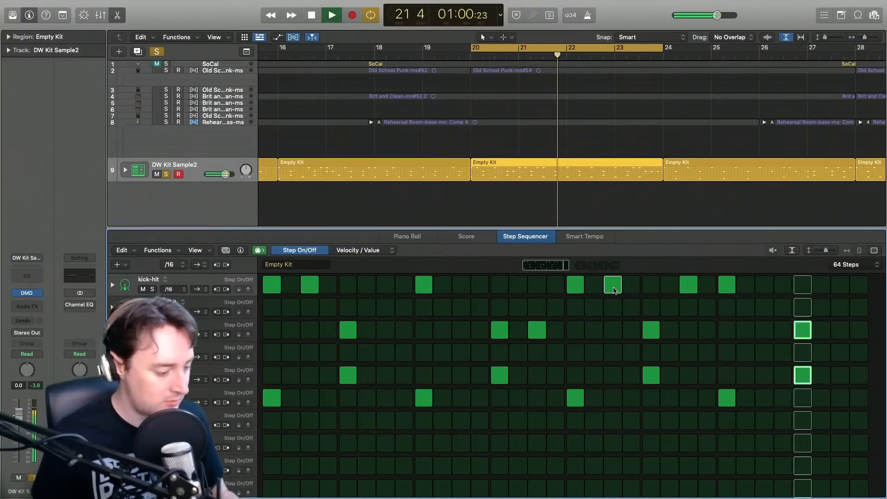
pyautogui.press('space')
# - Try a descending diagonal fill below the crash rows with hits at steps 22, 23, 24 and 26
pyautogui.scroll(-5, 663, 376)
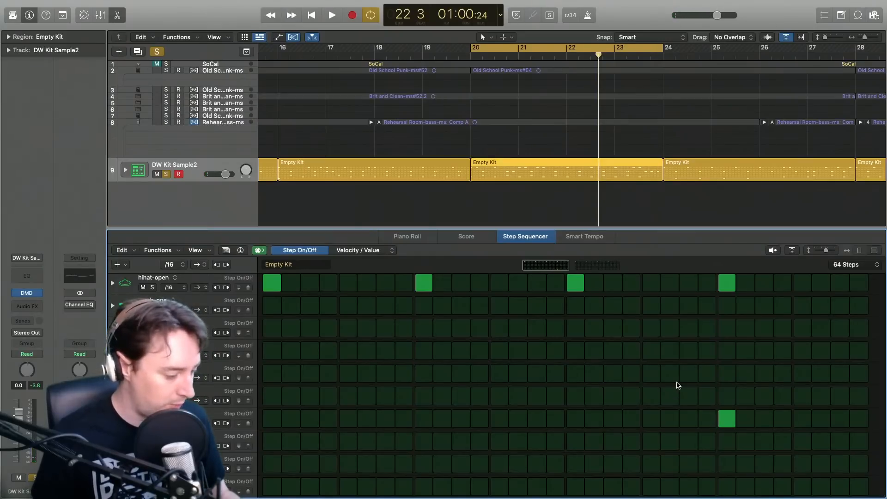
pyautogui.click(671, 352)
pyautogui.click(689, 373)
pyautogui.click(706, 396)
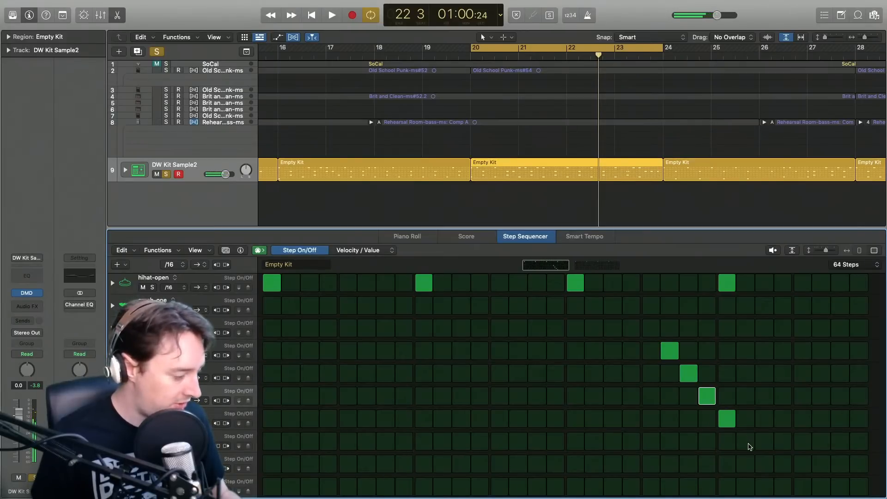
pyautogui.click(748, 444)
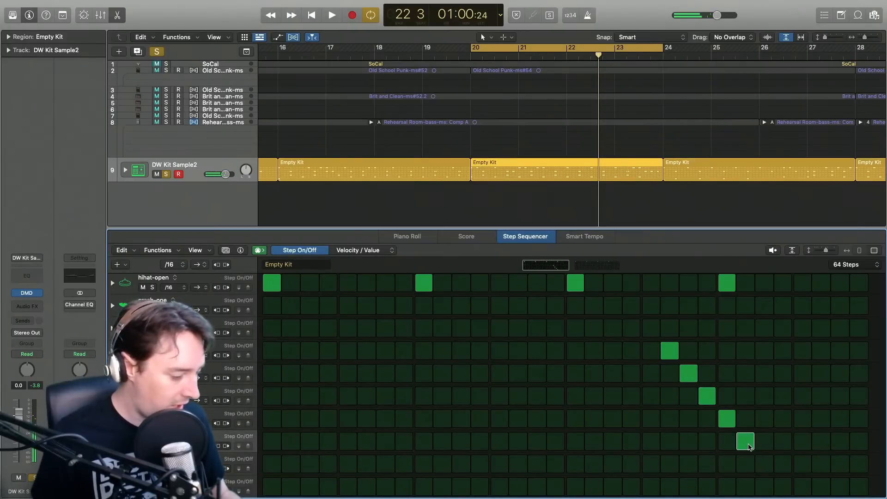
# - Continue the diagonal fill across the rows below the crashes at steps 26 to 29 and 30 to 32, and play it
pyautogui.click(749, 352)
pyautogui.click(764, 374)
pyautogui.click(783, 396)
pyautogui.click(803, 419)
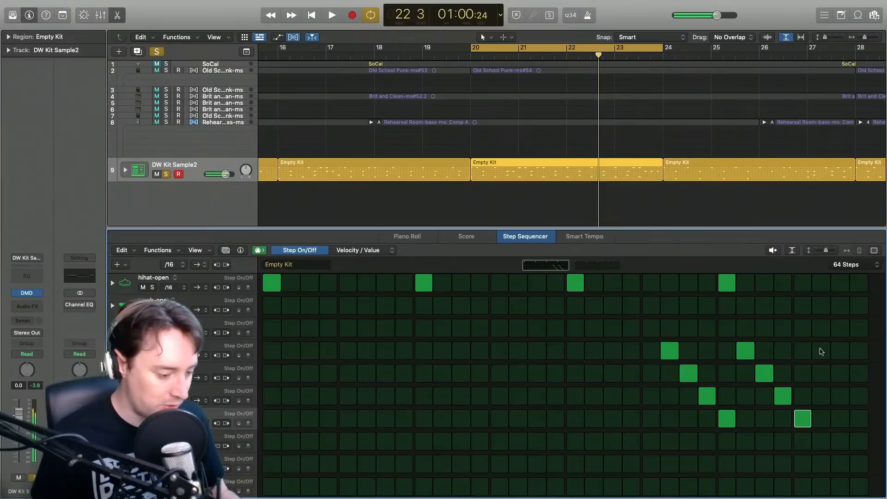
pyautogui.click(821, 352)
pyautogui.click(840, 374)
pyautogui.press('space')
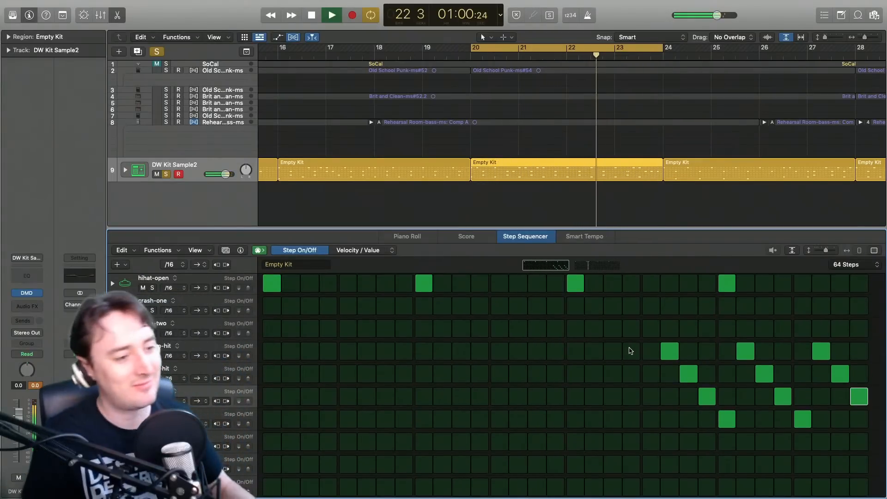
pyautogui.press('space')
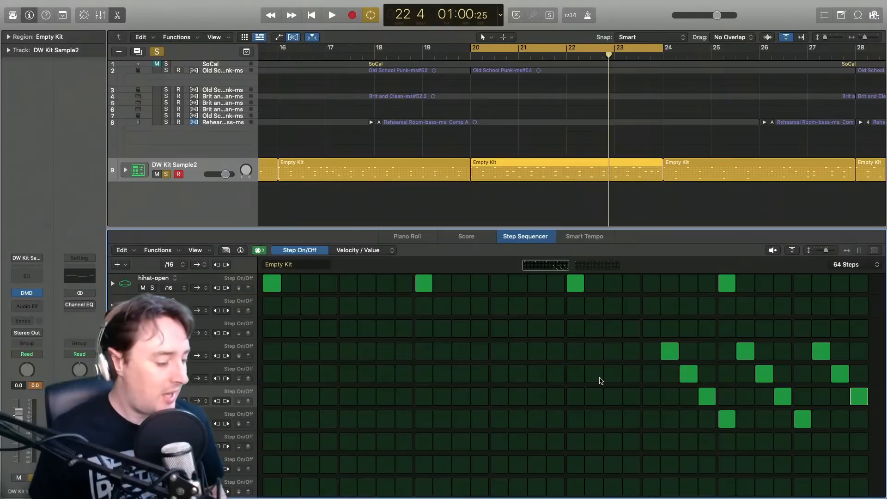
# - Clear every fill hit from steps 22 to 32 on the rows below the crash rows
pyautogui.click(669, 351)
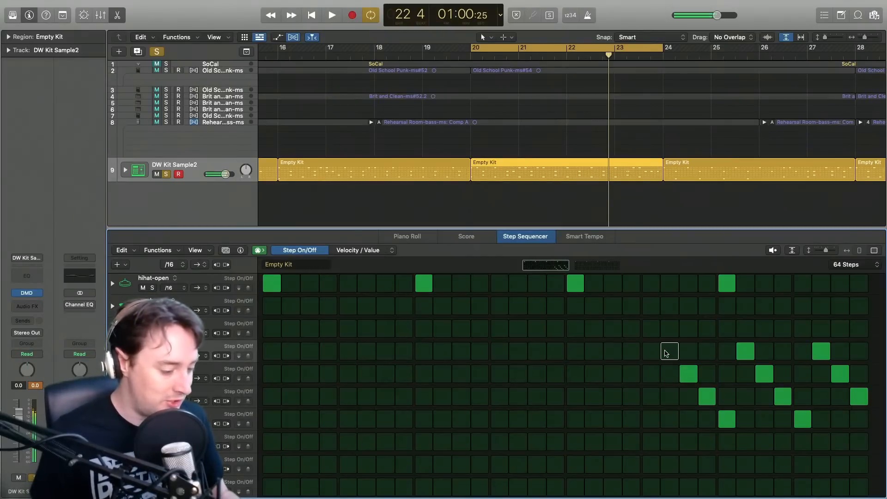
pyautogui.click(689, 373)
pyautogui.click(707, 397)
pyautogui.click(727, 419)
pyautogui.click(746, 351)
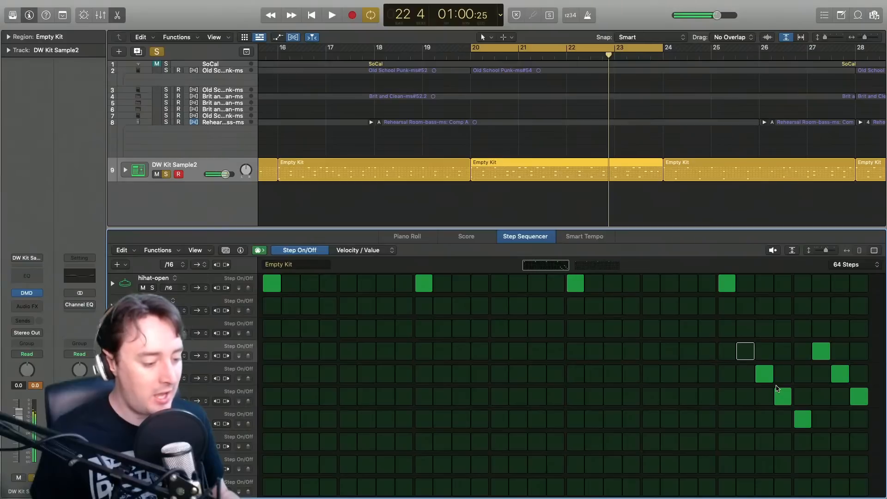
pyautogui.click(783, 396)
pyautogui.click(764, 373)
pyautogui.click(803, 419)
pyautogui.click(821, 351)
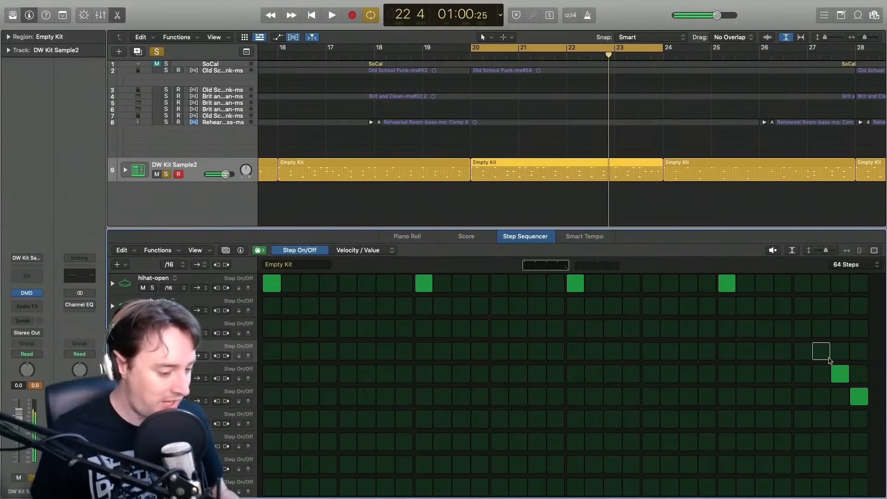
pyautogui.click(860, 374)
pyautogui.click(860, 397)
pyautogui.click(841, 373)
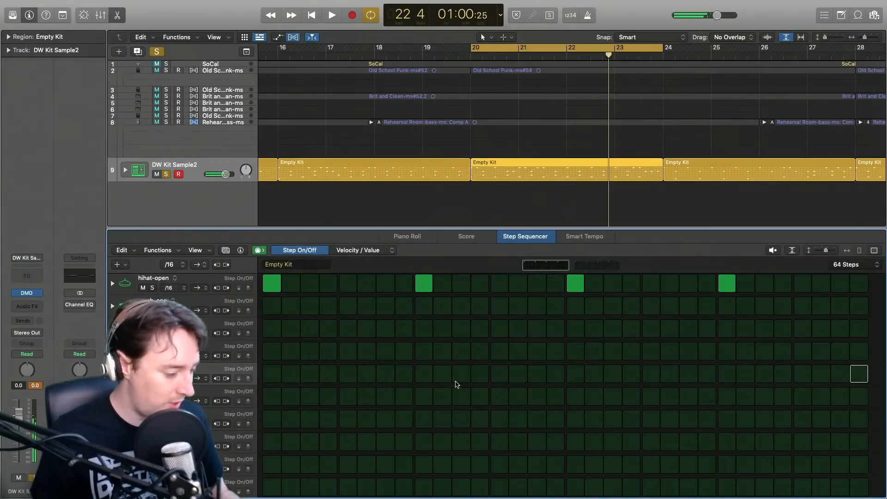
# - Audition step 1 hits on the fifth and seventh rows below hihat-open and clear both again
pyautogui.scroll(5, 506, 355)
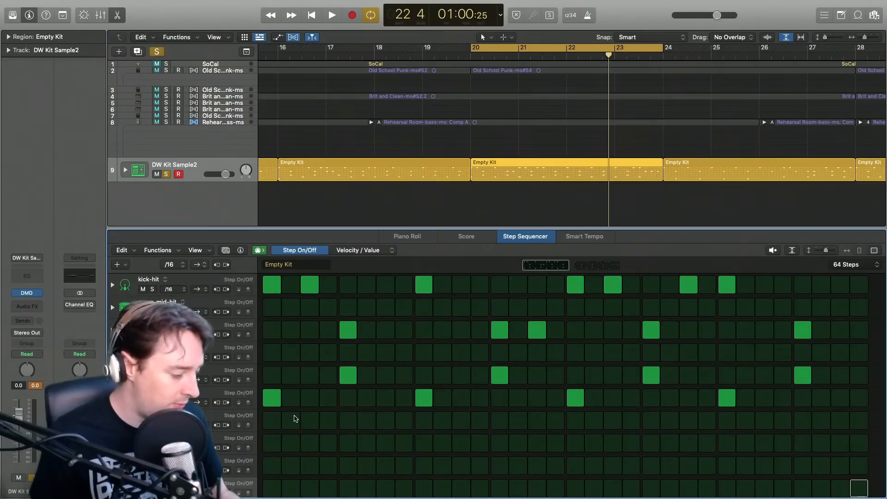
pyautogui.scroll(-5, 287, 446)
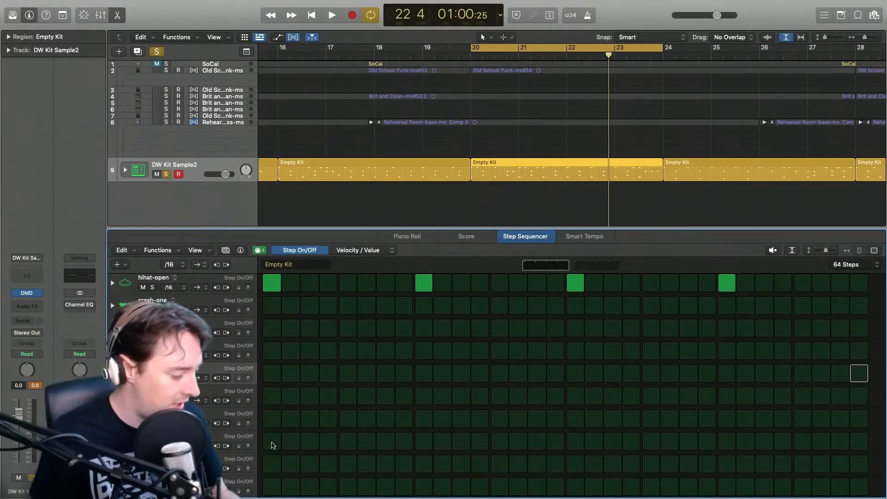
pyautogui.click(272, 443)
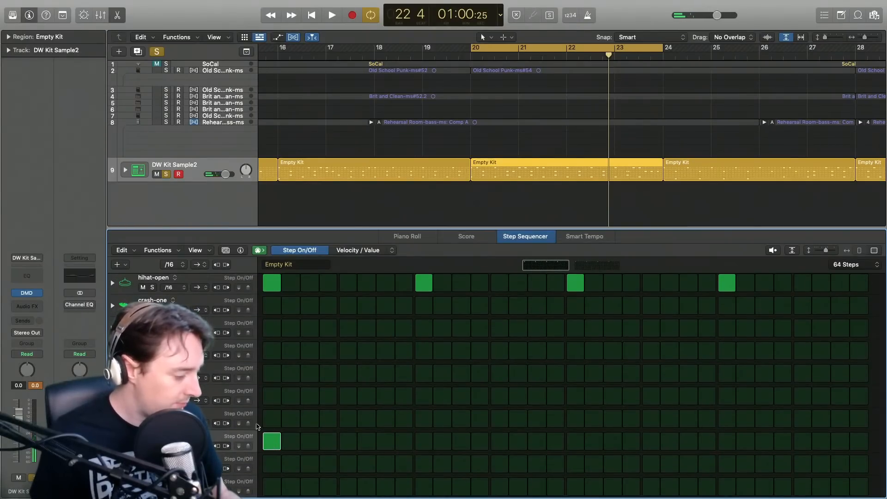
pyautogui.click(273, 399)
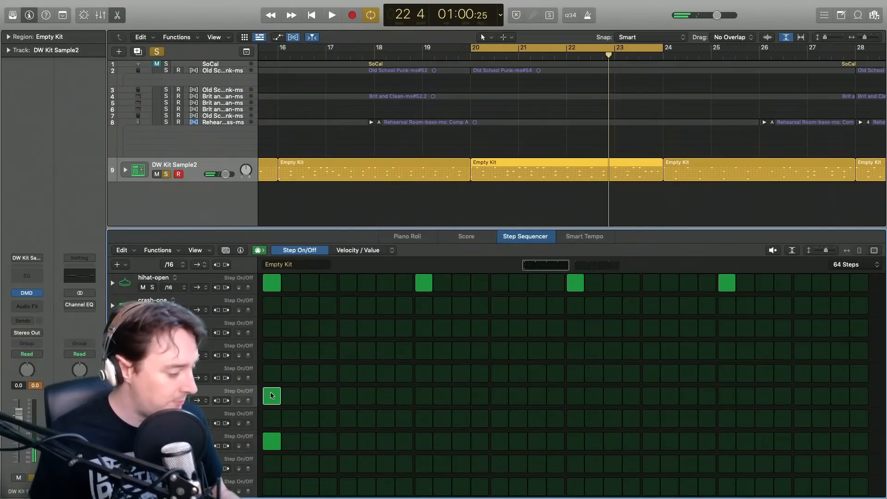
pyautogui.scroll(2, 307, 422)
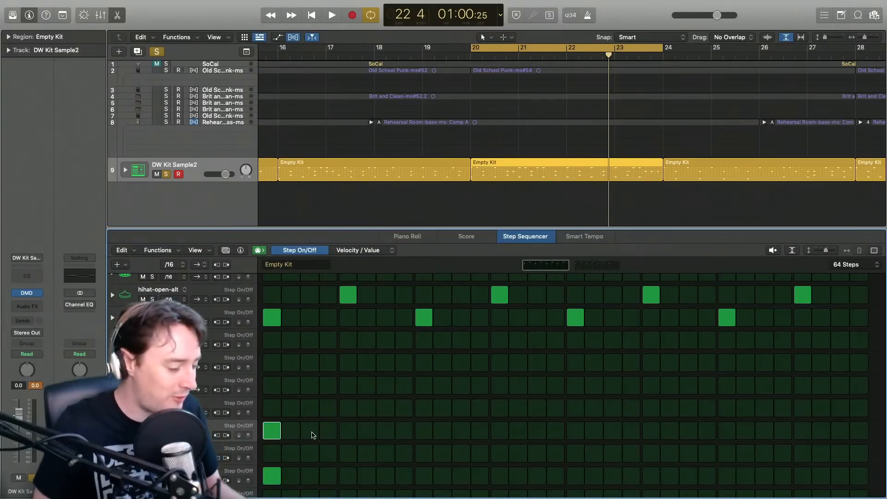
pyautogui.click(276, 468)
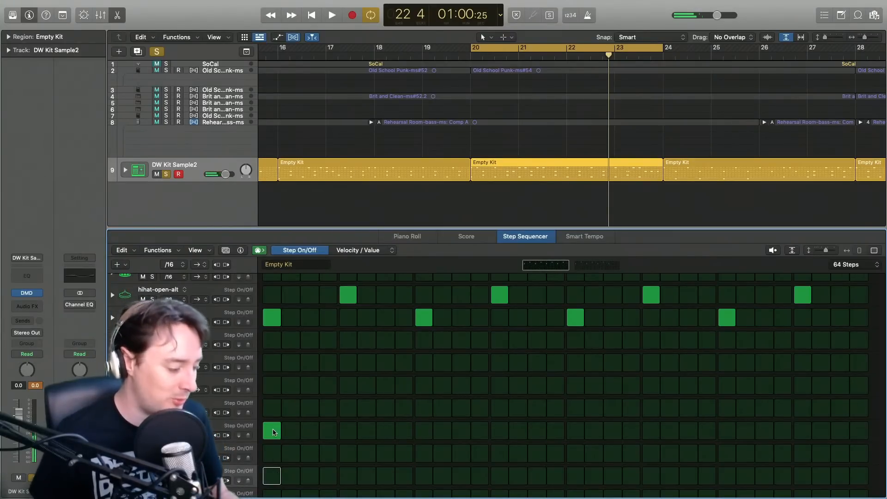
pyautogui.click(274, 433)
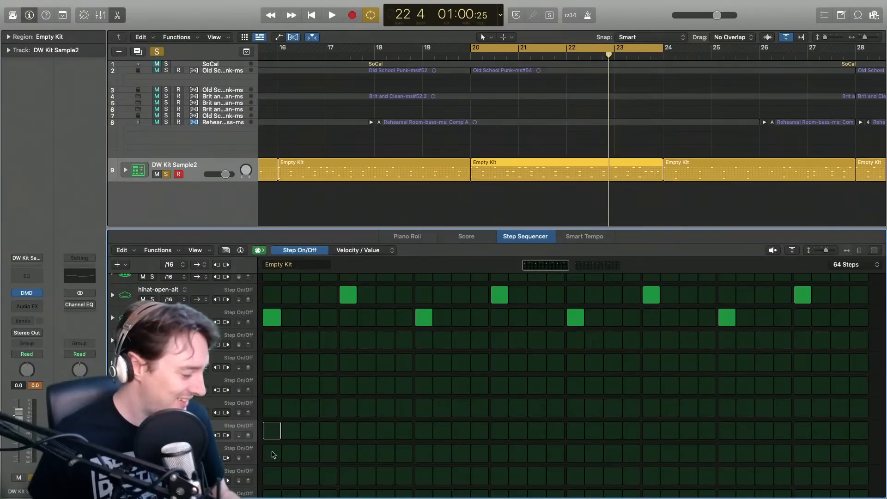
# - Fill steps 1 to 22 on the seventh row below hihat-open, add hits at steps 25, 28 and 31, and play the pattern
pyautogui.moveTo(269, 468)
pyautogui.mouseDown()
pyautogui.moveTo(275, 477)
pyautogui.moveTo(670, 476)
pyautogui.mouseUp()
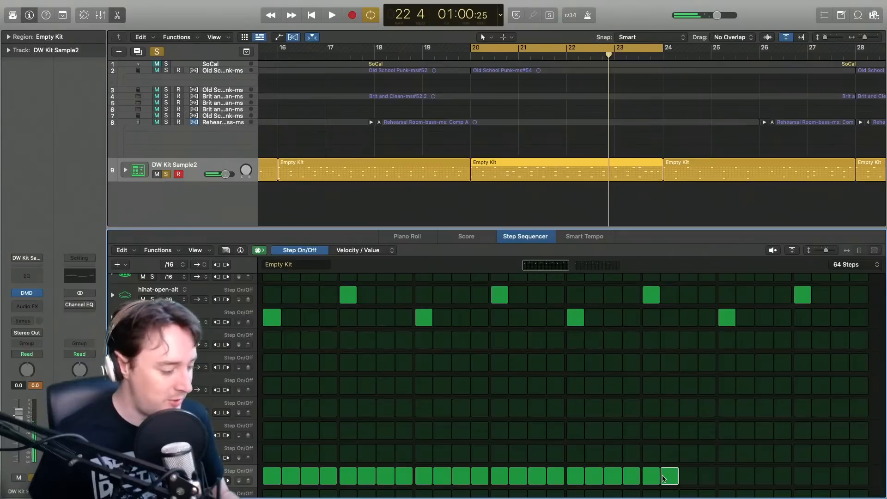
pyautogui.press('space')
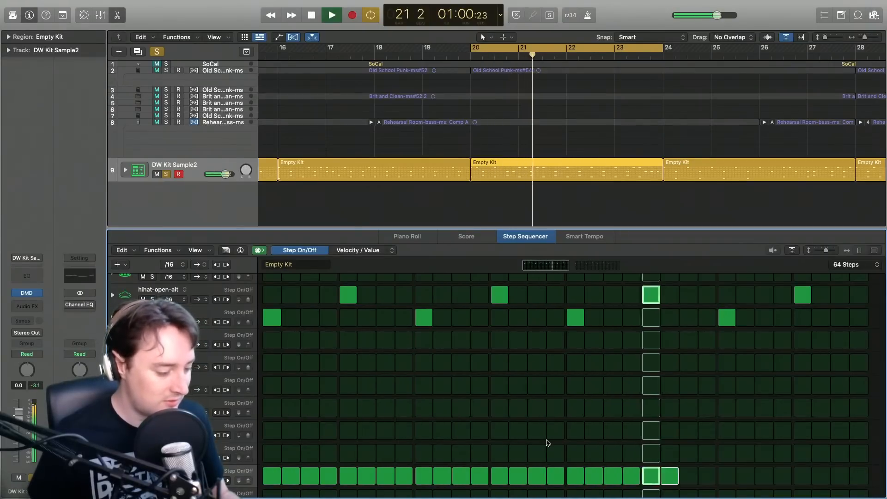
pyautogui.press('space')
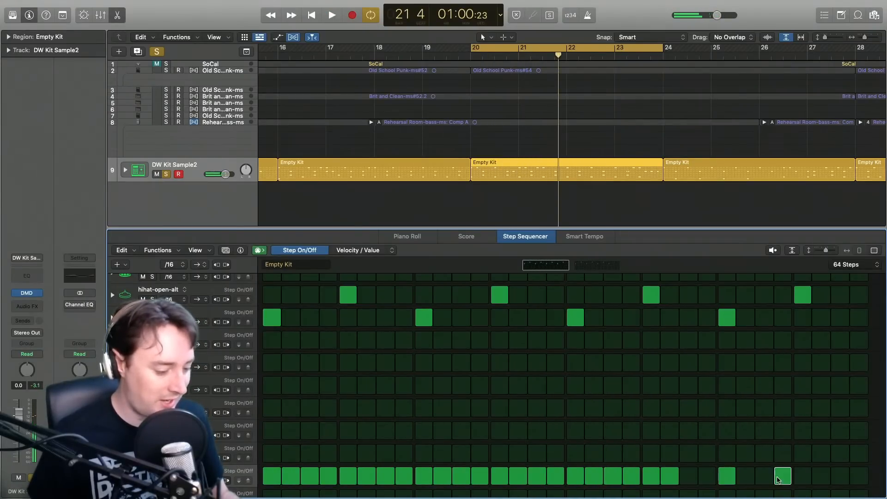
pyautogui.press('space')
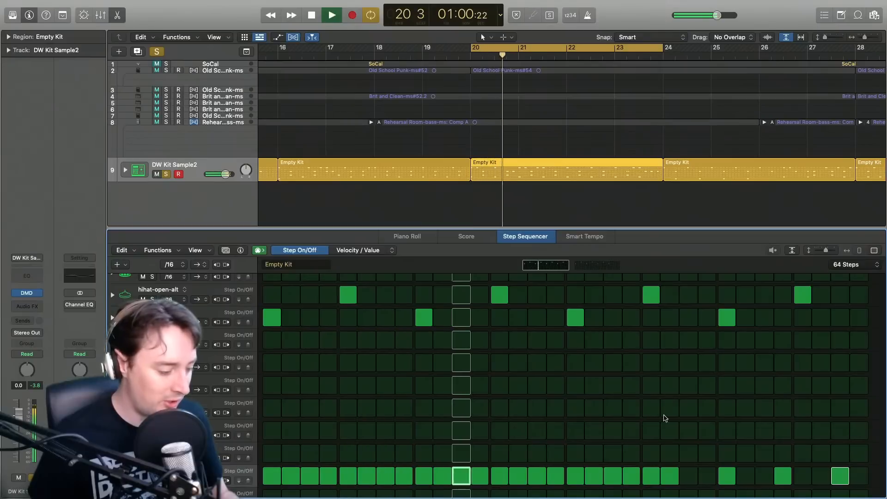
pyautogui.press('space')
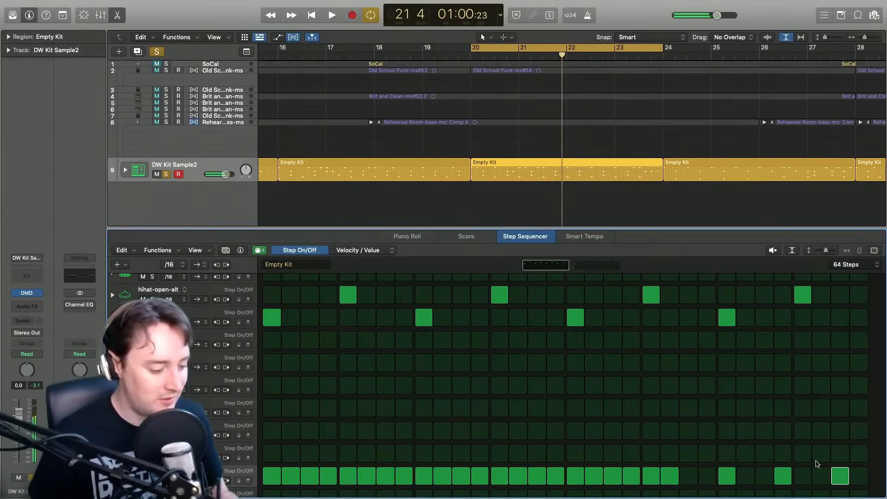
# - Clear all the hits from the seventh row below hihat-open
pyautogui.moveTo(840, 477); pyautogui.dragTo(459, 477)
pyautogui.scroll(-1, 444, 467)
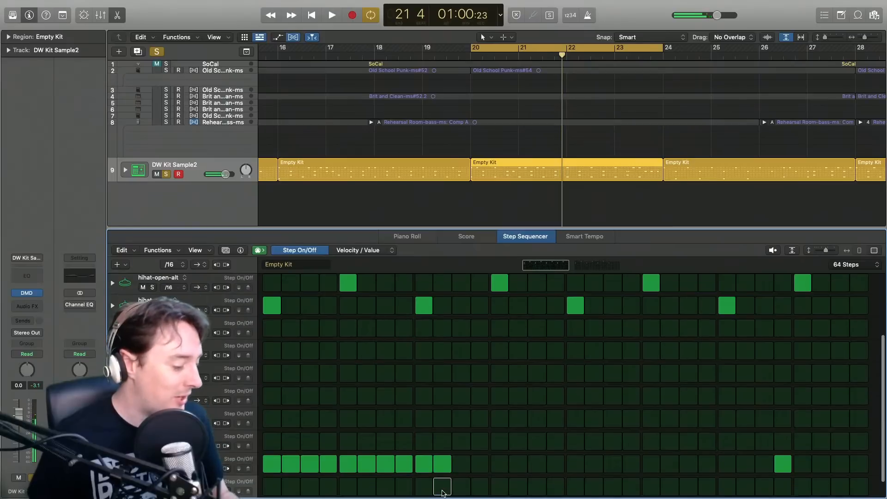
pyautogui.moveTo(274, 464); pyautogui.dragTo(442, 469)
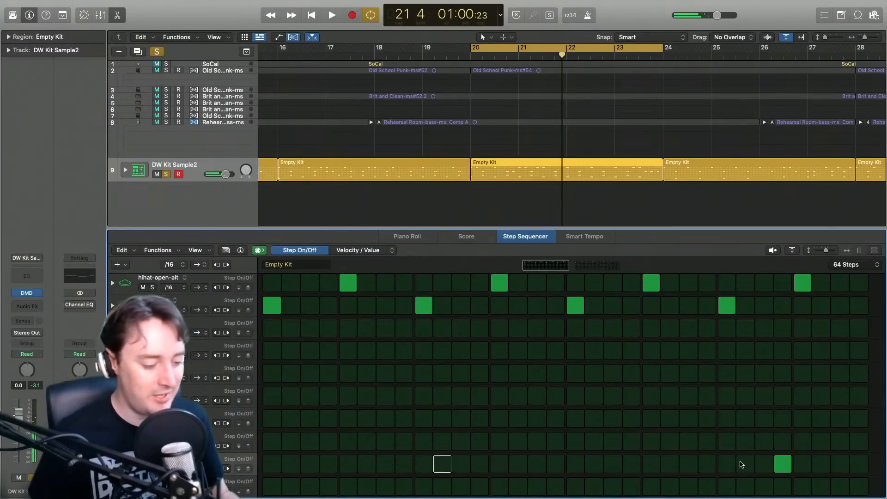
pyautogui.click(783, 464)
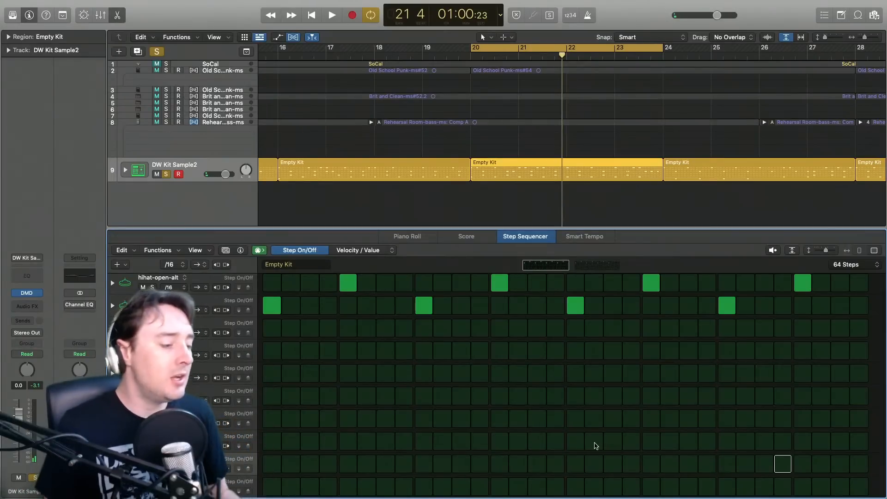
# - Turn off cycle mode and bring the drum regions from bar 25 onward into view
pyautogui.press('c')
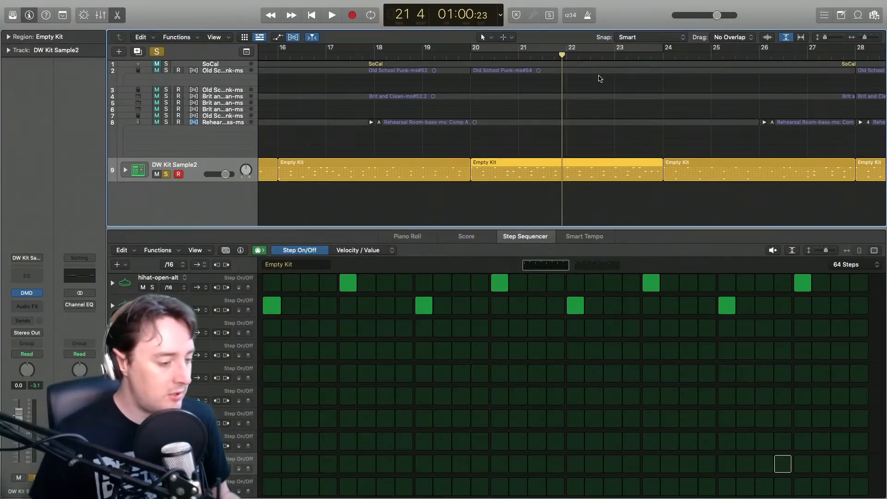
pyautogui.hscroll(3, 600, 78)
pyautogui.hscroll(10, 600, 79)
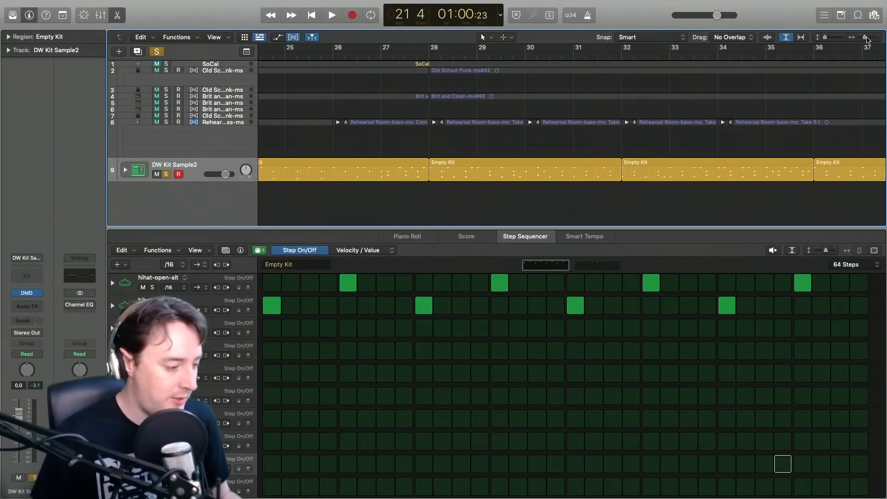
# - Hide the Step Sequencer to enlarge the arrangement and play the soloed drum track from bar 33
pyautogui.moveTo(868, 40); pyautogui.dragTo(861, 41)
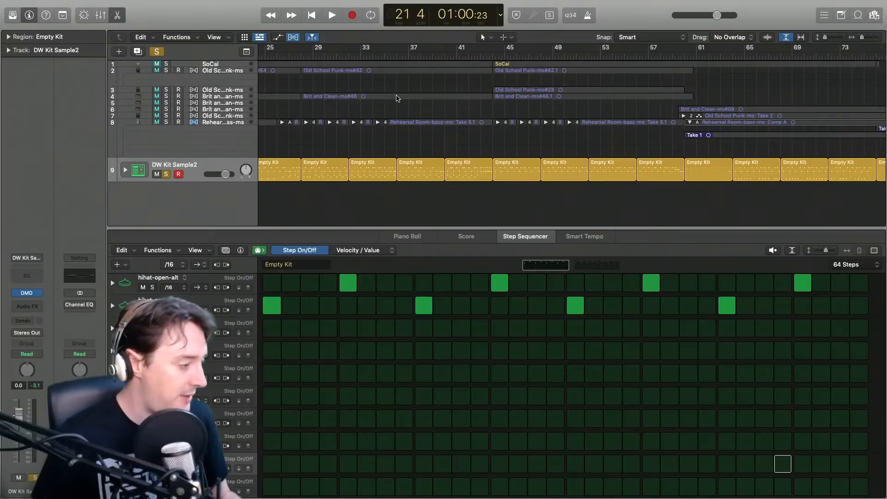
pyautogui.click(112, 16)
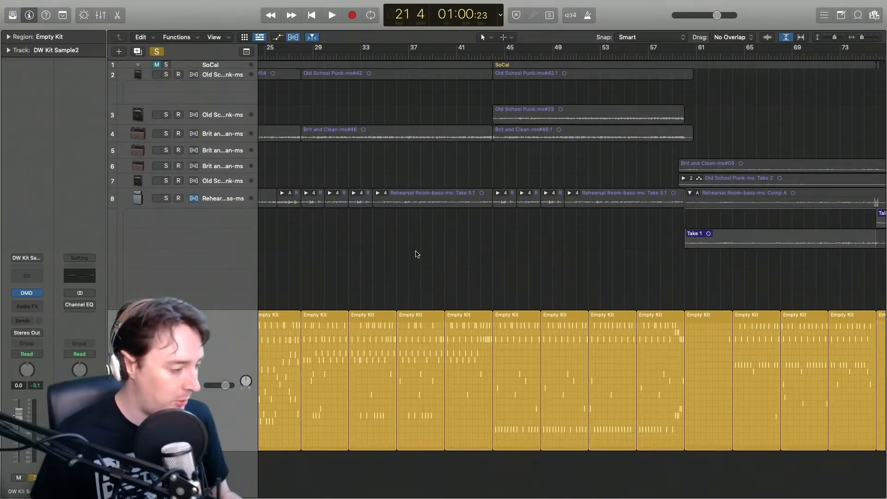
pyautogui.hscroll(-2, 502, 234)
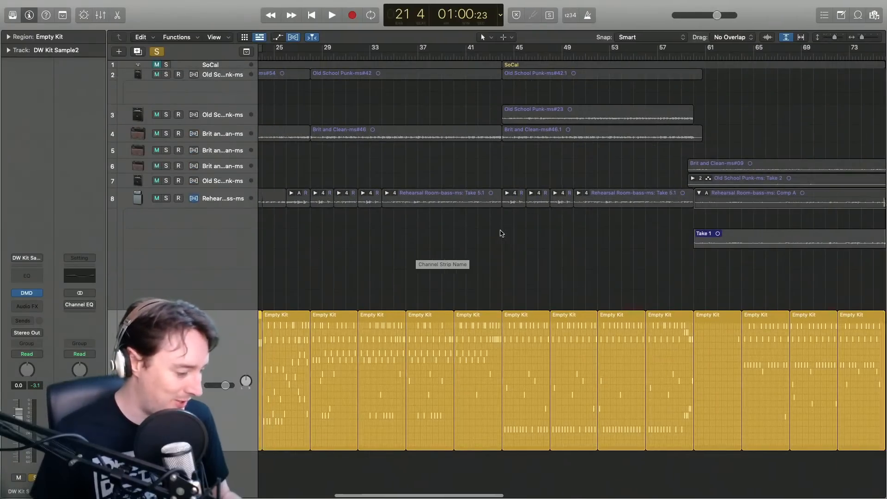
pyautogui.click(382, 55)
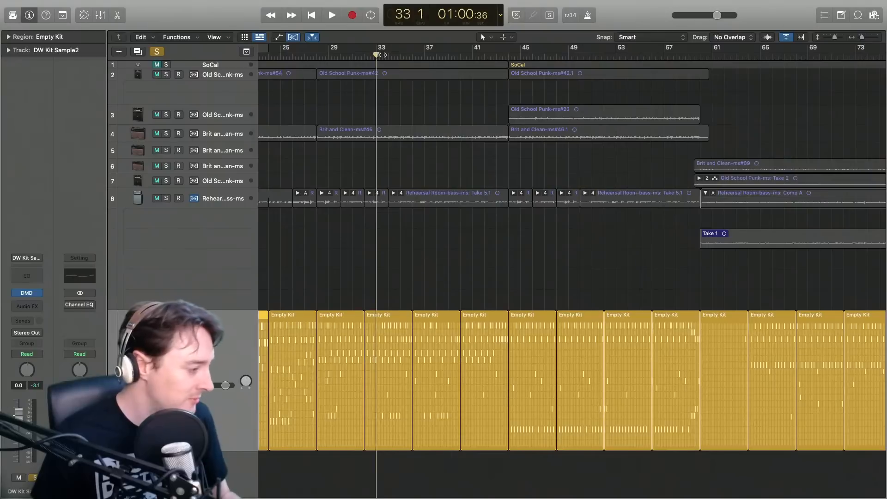
pyautogui.press('space')
# - Solo track 2 (Old School Punk) alongside the drums and audition both from bar 29
pyautogui.click(166, 75)
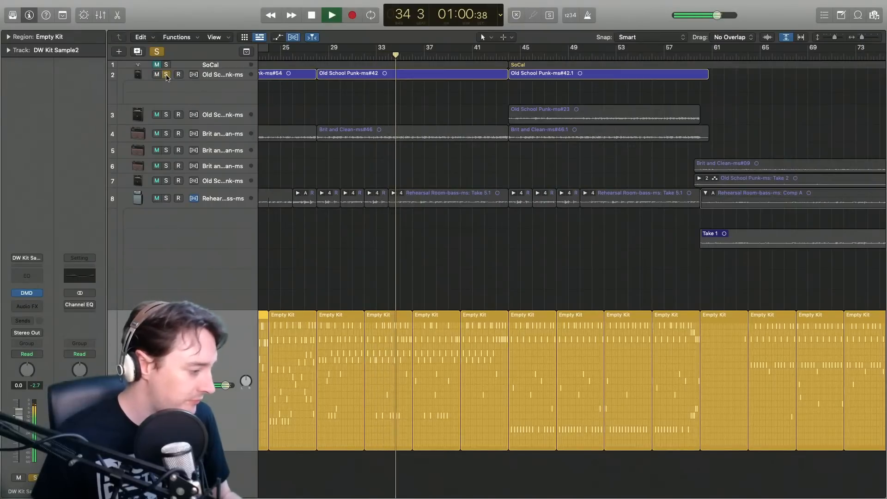
pyautogui.hscroll(-10, 357, 89)
pyautogui.hscroll(2, 357, 89)
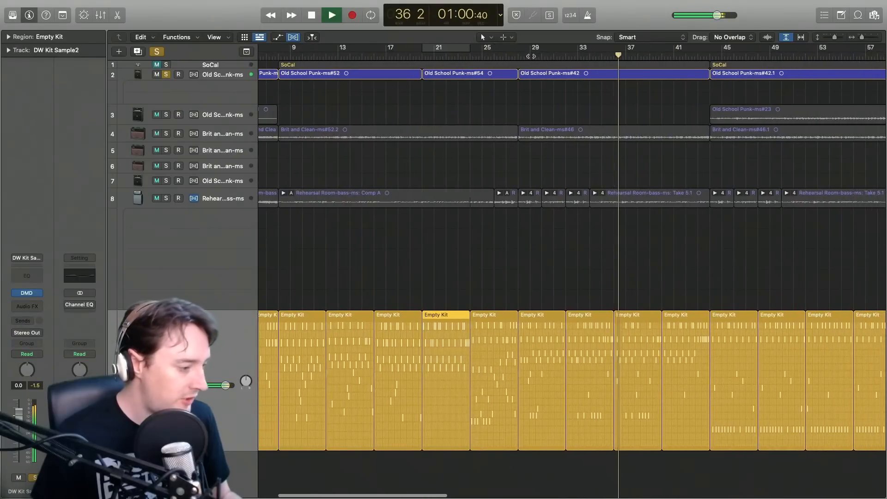
pyautogui.click(519, 56)
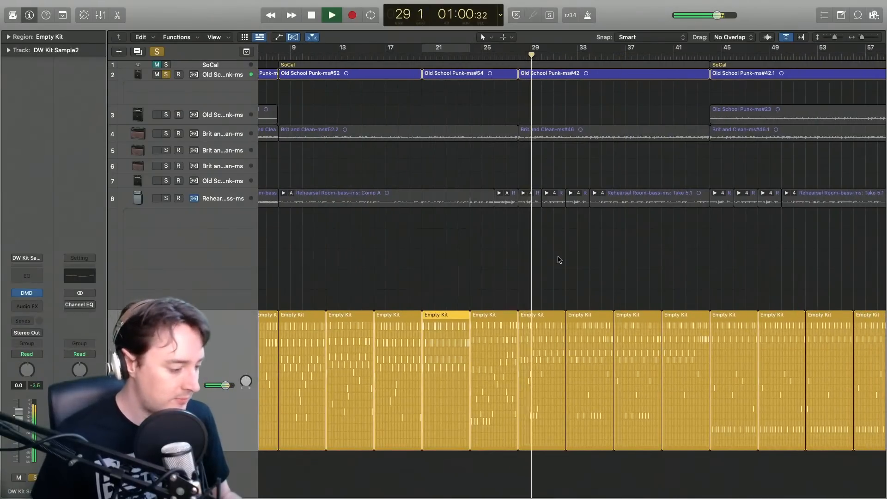
pyautogui.press('space')
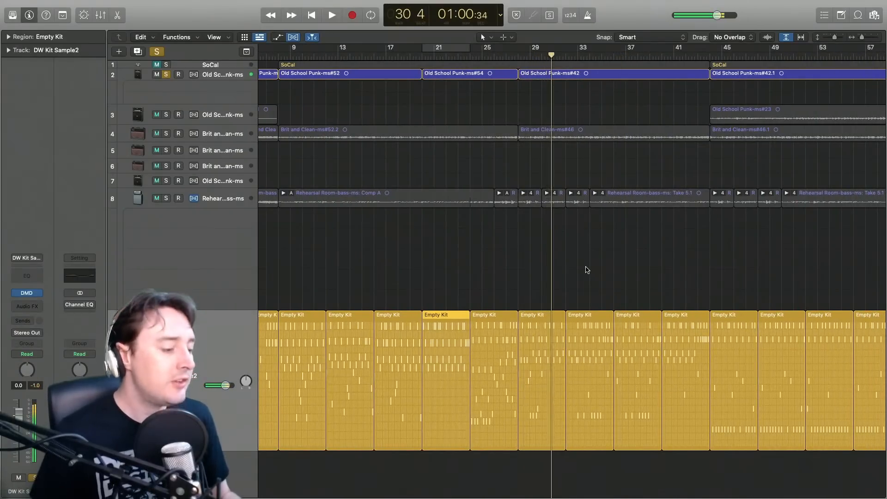
# - Reopen the Step Sequencer on the drum region starting at bar 28, cycle bars 28 to 33, and play its first 32 steps
pyautogui.click(118, 17)
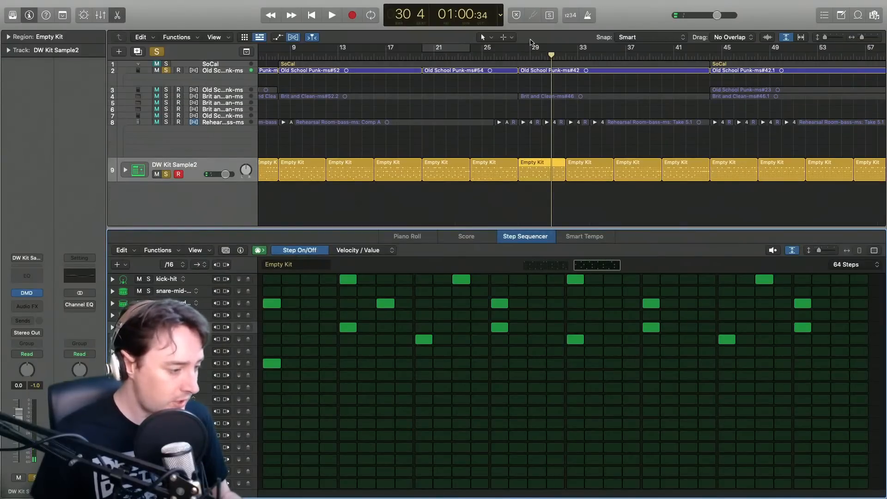
pyautogui.moveTo(518, 50); pyautogui.dragTo(575, 49)
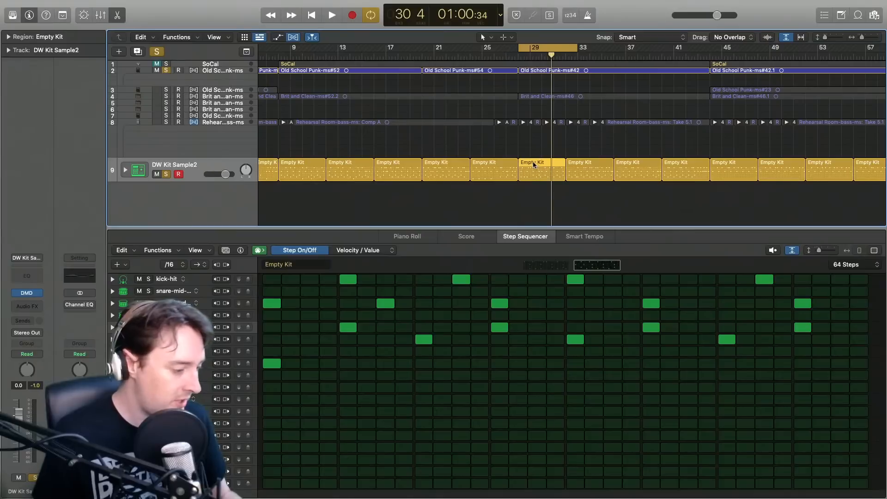
pyautogui.click(541, 268)
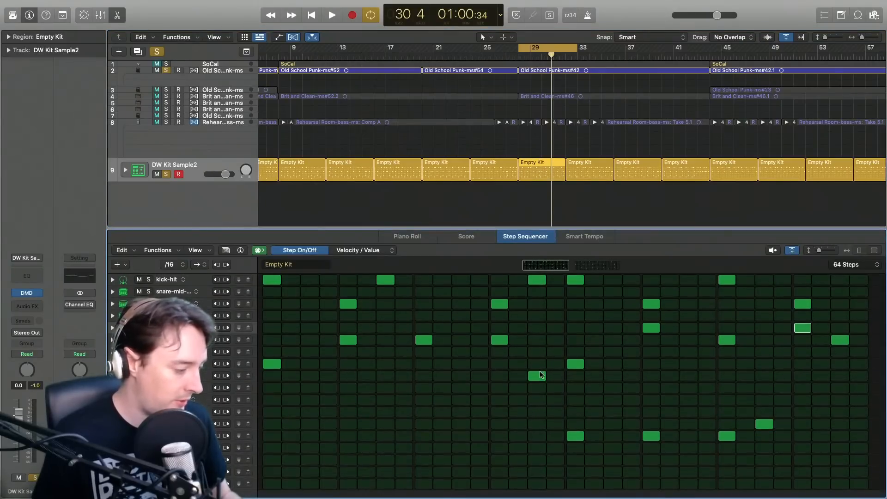
pyautogui.press('space')
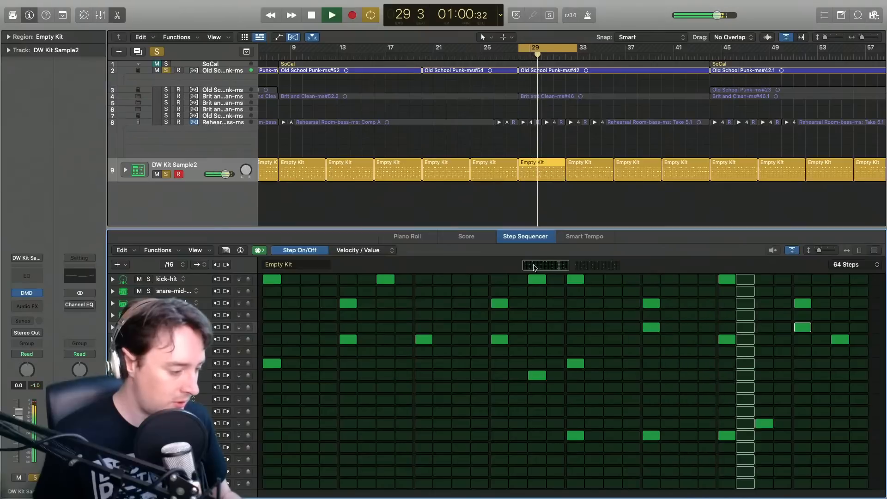
# - Play the loop again with steps 33 to 64 of the drum region in view
pyautogui.press('space')
pyautogui.click(594, 267)
pyautogui.press('space')
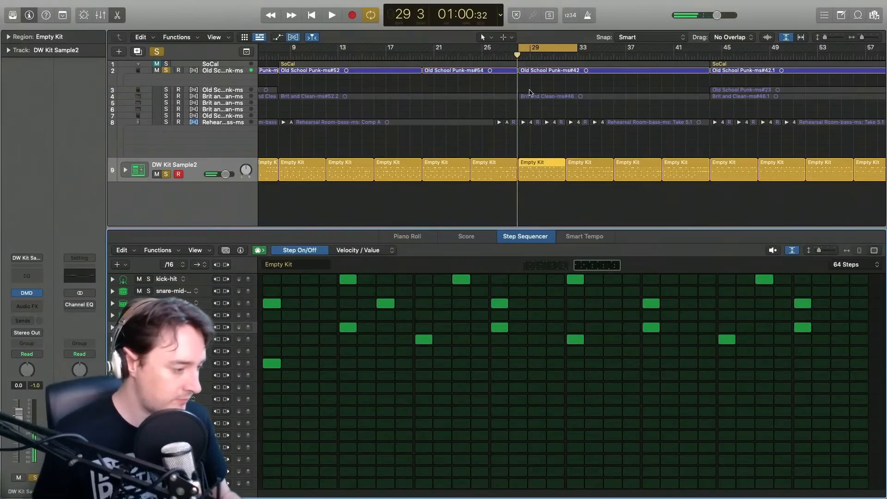
pyautogui.scroll(1, 522, 401)
pyautogui.scroll(-1, 522, 401)
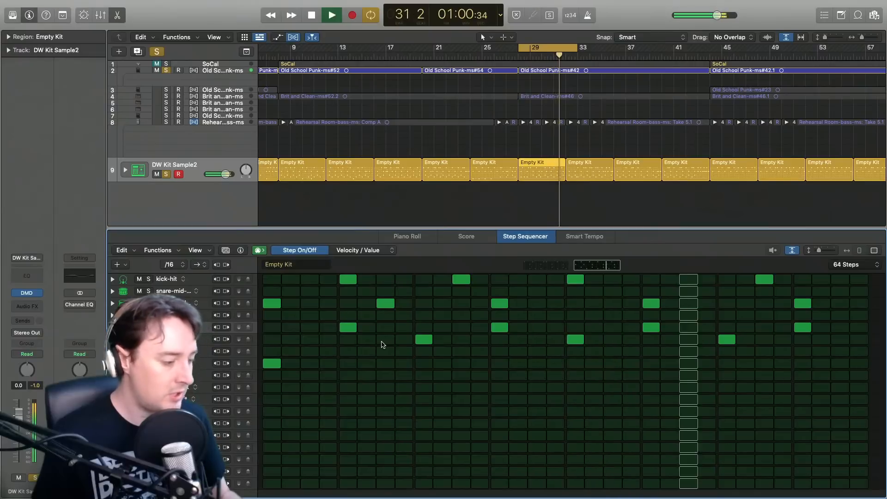
pyautogui.press('space')
# - Leave only the drum track soloed and audition the cycle starting at bar 31
pyautogui.click(168, 176)
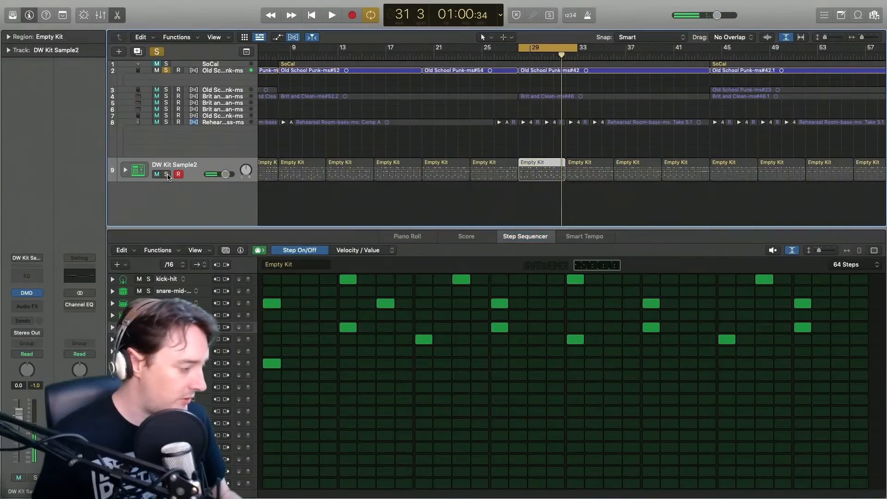
pyautogui.click(167, 71)
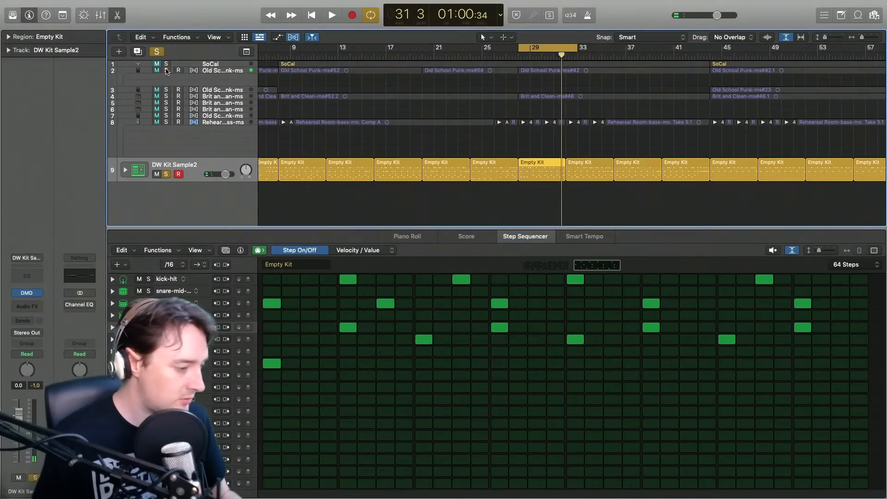
pyautogui.moveTo(521, 49); pyautogui.dragTo(554, 47)
pyautogui.press('space')
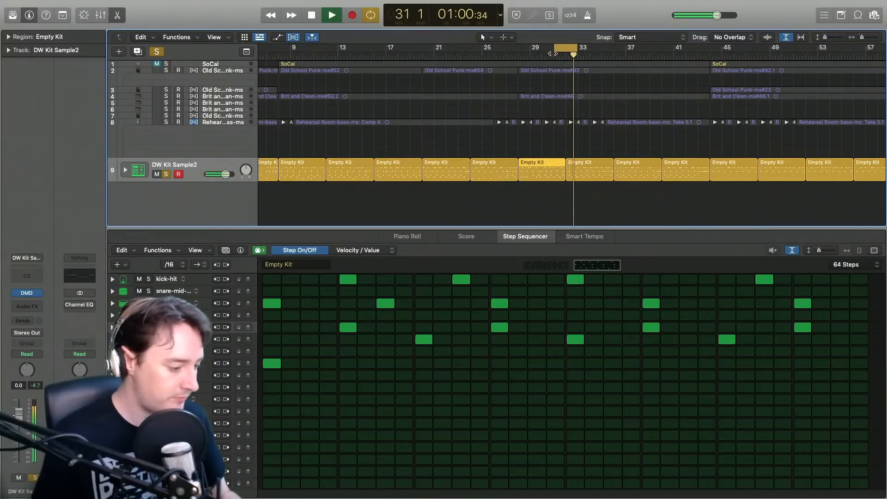
pyautogui.press('space')
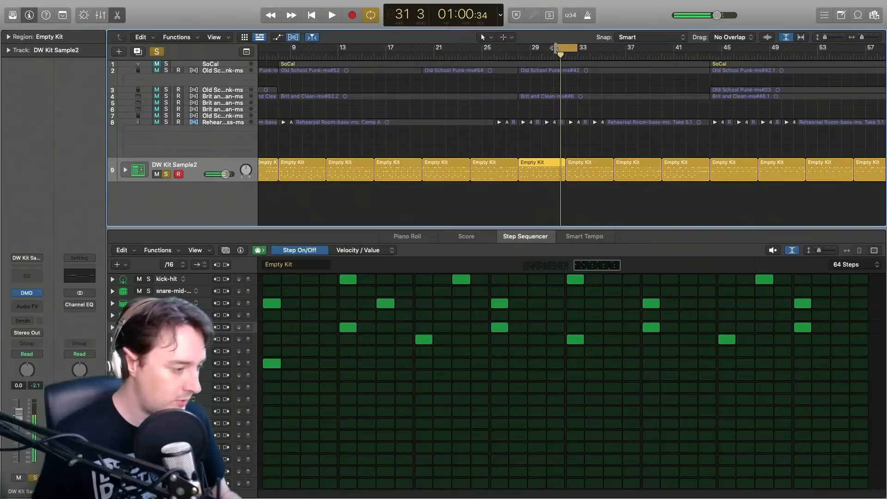
# - Extend the start of the cycle range back to bar 30 and audition the drum loop
pyautogui.moveTo(557, 48); pyautogui.dragTo(534, 48)
pyautogui.press('space')
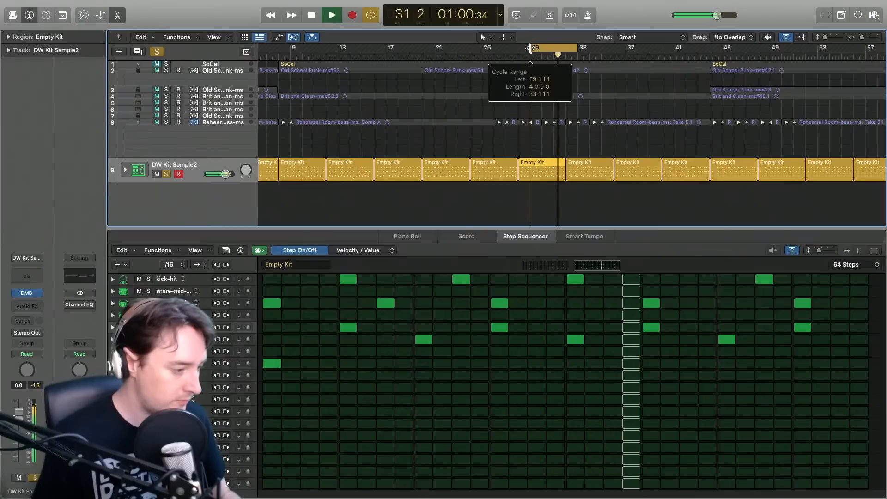
pyautogui.press('space')
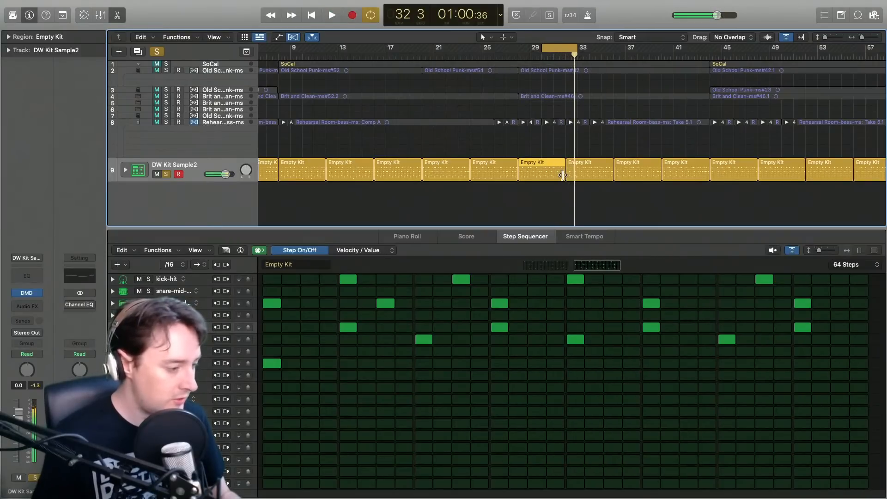
pyautogui.press('space')
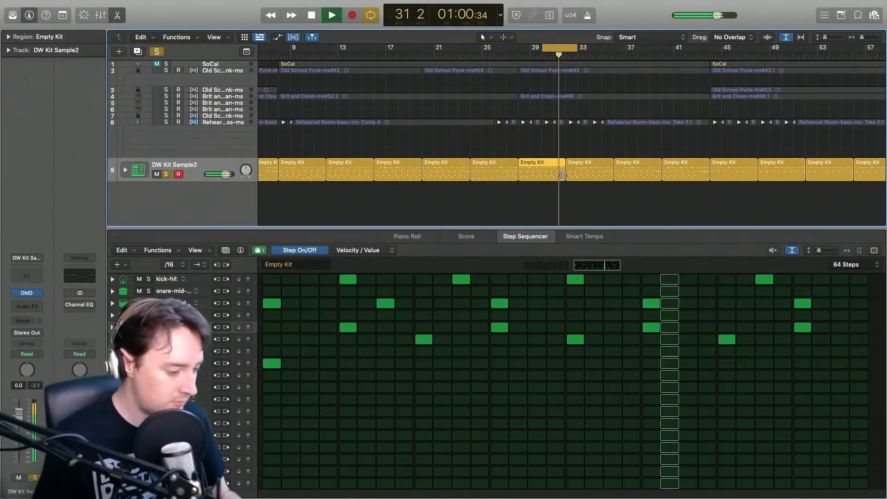
pyautogui.press('space')
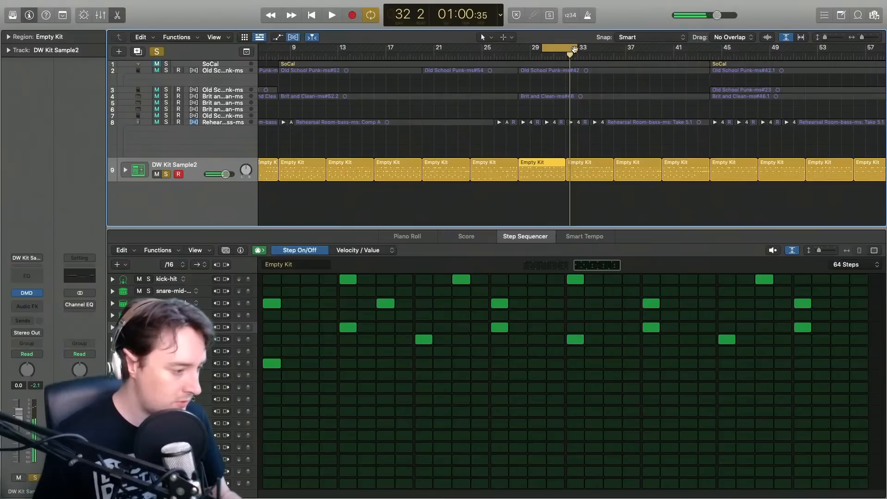
# - Shorten the cycle range to end at bar 32 and play the loop, soloing track 2 with the drums
pyautogui.press('space')
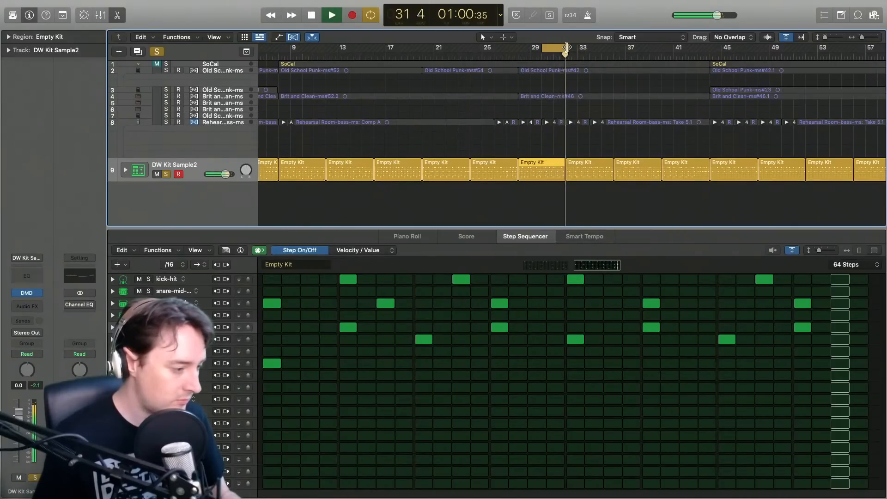
pyautogui.moveTo(569, 46); pyautogui.dragTo(566, 47)
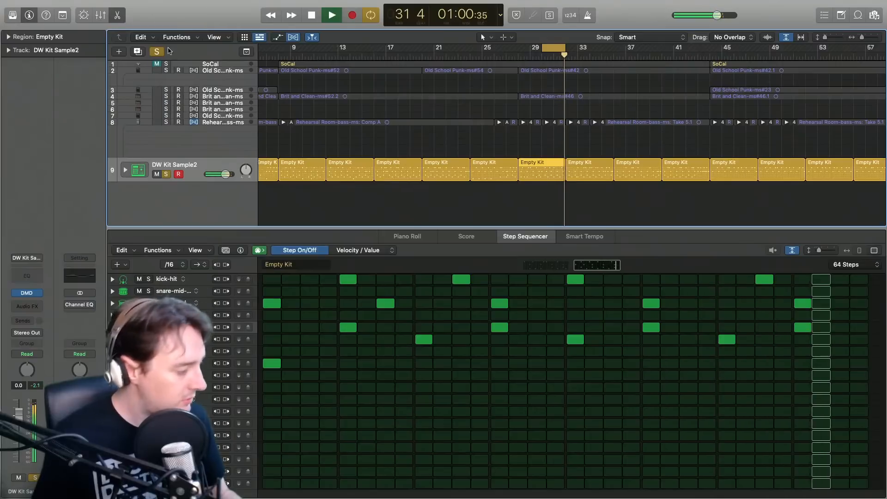
pyautogui.moveTo(171, 66)
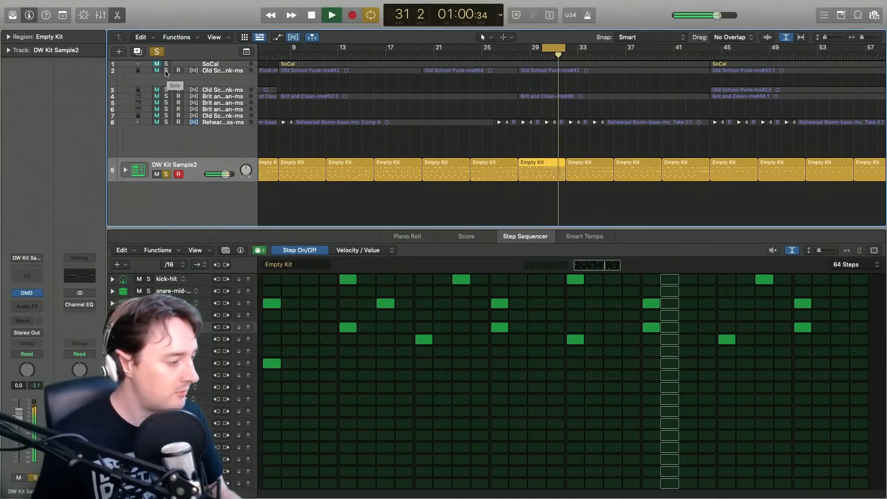
pyautogui.click(167, 70)
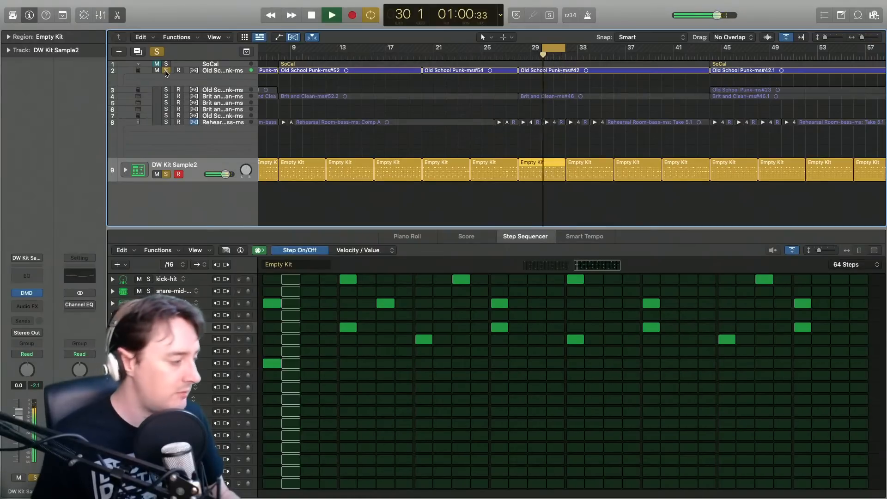
pyautogui.press('space')
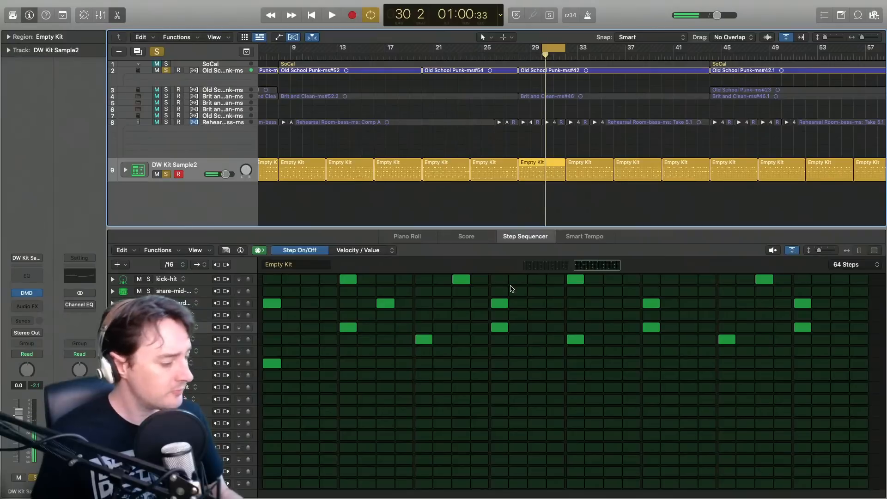
# - Unsolo track 2, then move the third-row hit from step 39 to 41 and the kick from 43 to 45, clearing the third-row hit at 45
pyautogui.click(166, 70)
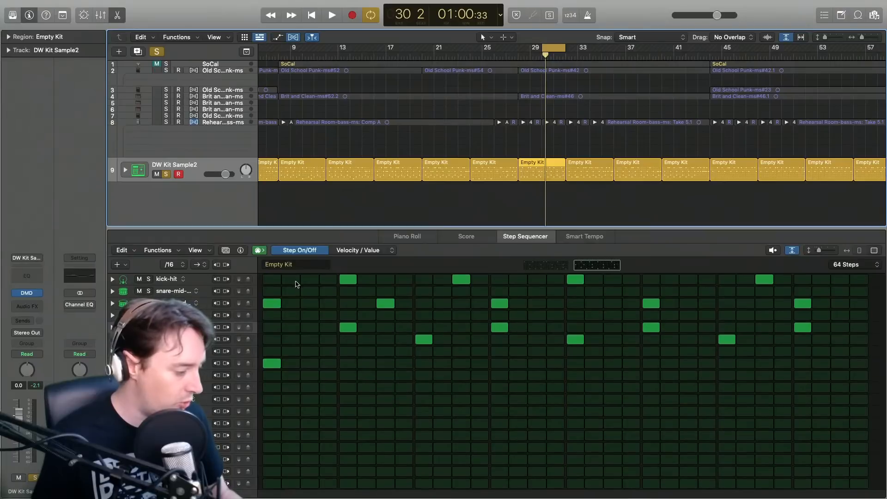
pyautogui.click(390, 306)
pyautogui.click(419, 308)
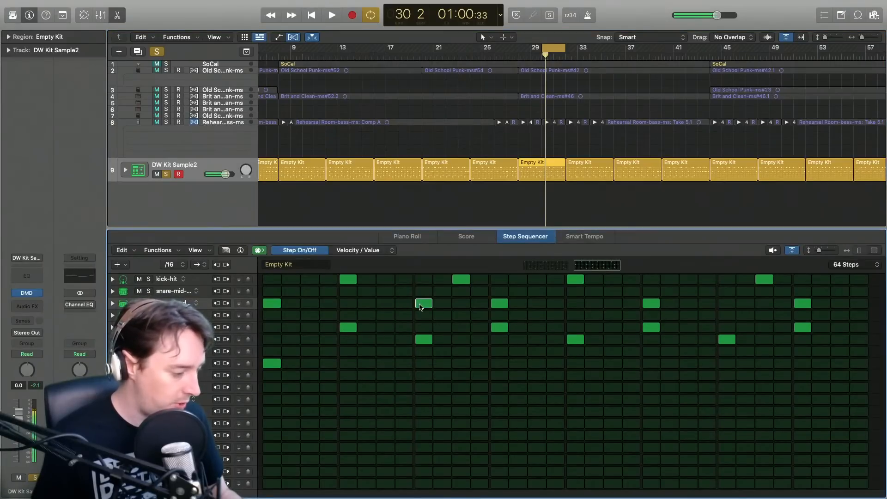
pyautogui.click(461, 280)
pyautogui.click(499, 280)
pyautogui.click(499, 303)
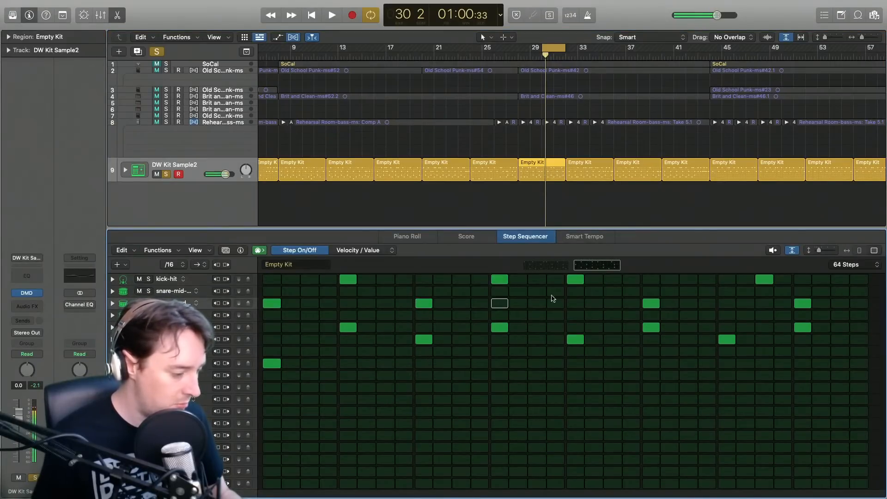
# - Swap kick step 49 to the third row and third-row step 53 to kick-hit, add third-row step 57, and clear kick step 59
pyautogui.click(576, 280)
pyautogui.click(577, 304)
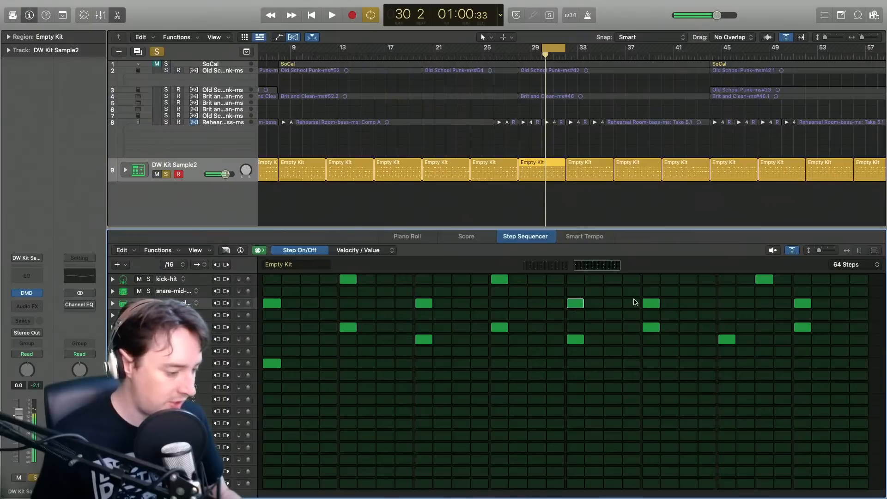
pyautogui.click(655, 306)
pyautogui.click(652, 280)
pyautogui.click(727, 305)
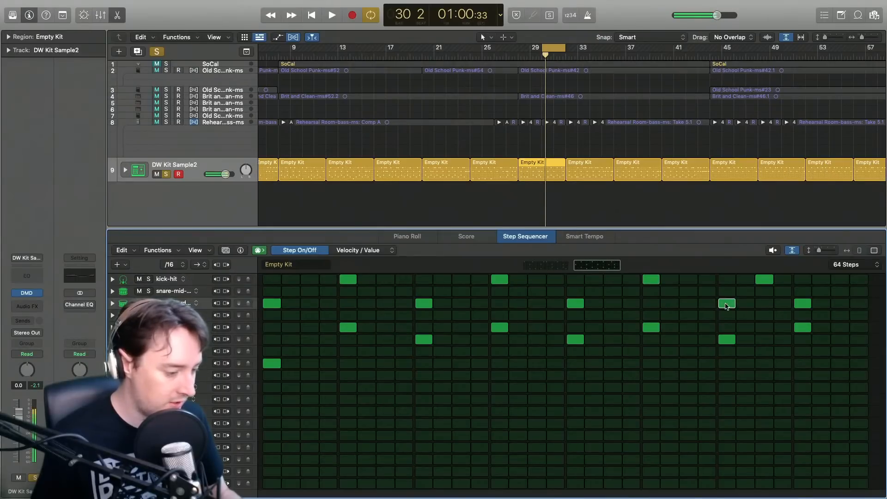
pyautogui.click(763, 280)
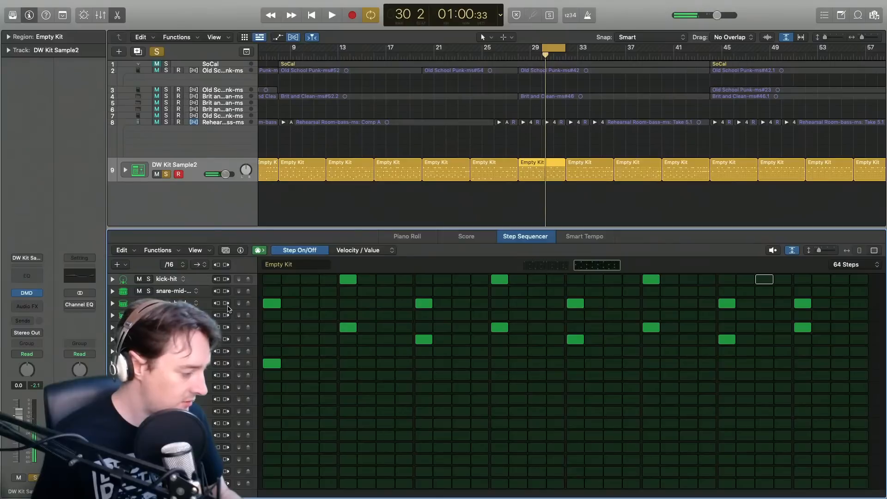
# - Move steps 33 and 41 from the third snare row to kick-hit, and step 37 from kick-hit to the third row
pyautogui.click(273, 280)
pyautogui.click(273, 305)
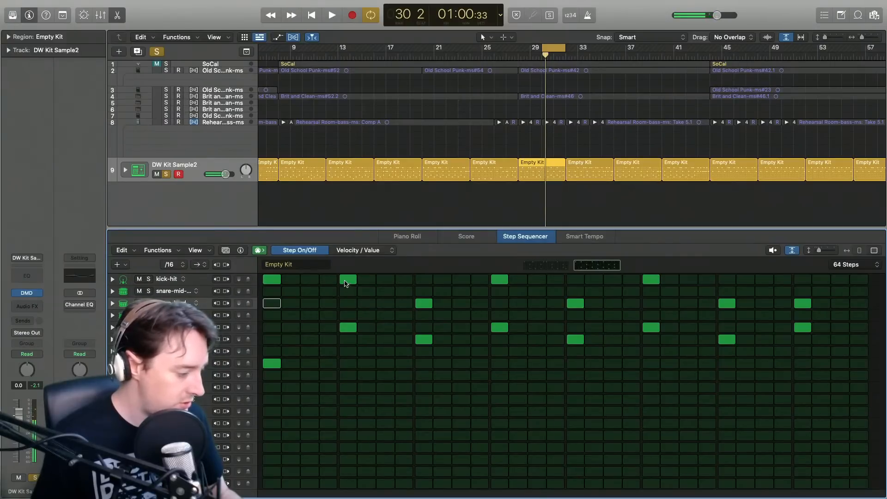
pyautogui.click(348, 280)
pyautogui.click(346, 305)
pyautogui.click(423, 280)
pyautogui.click(422, 304)
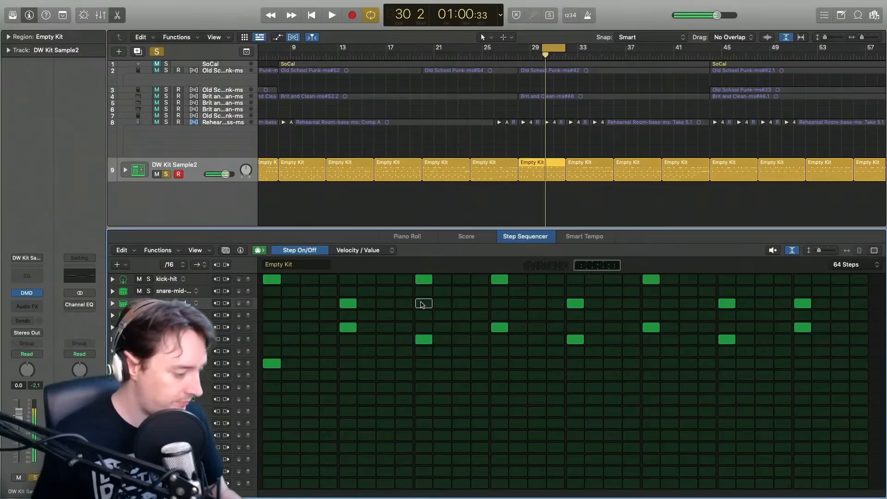
# - Move kick steps 45 and 53 to the third snare row, and third-row steps 49 and 57 to kick-hit
pyautogui.click(498, 304)
pyautogui.click(500, 280)
pyautogui.click(576, 279)
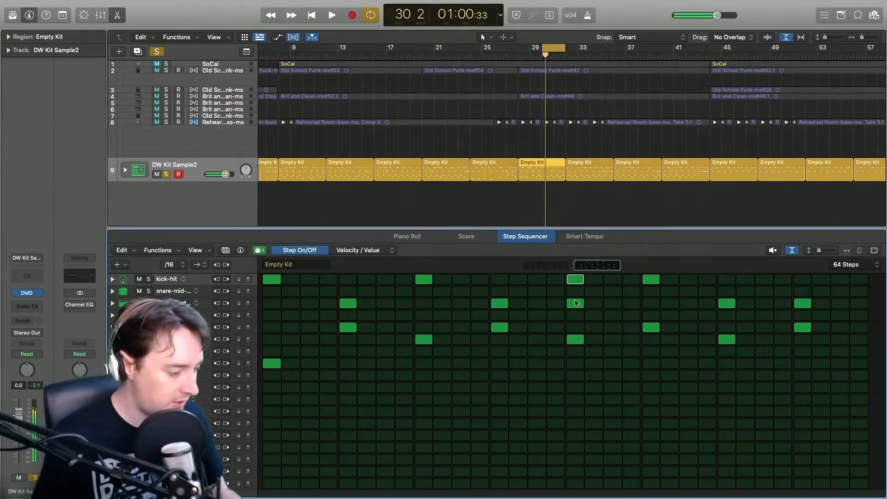
pyautogui.click(576, 305)
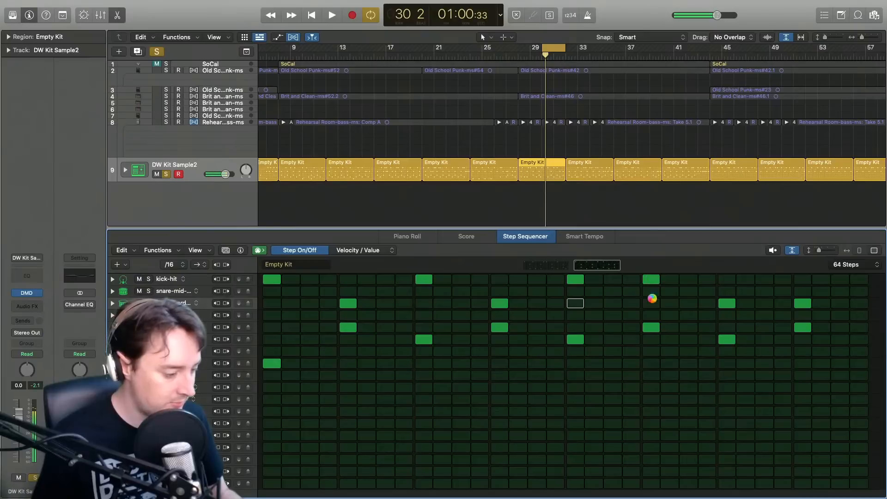
pyautogui.click(651, 304)
pyautogui.click(652, 280)
pyautogui.click(726, 280)
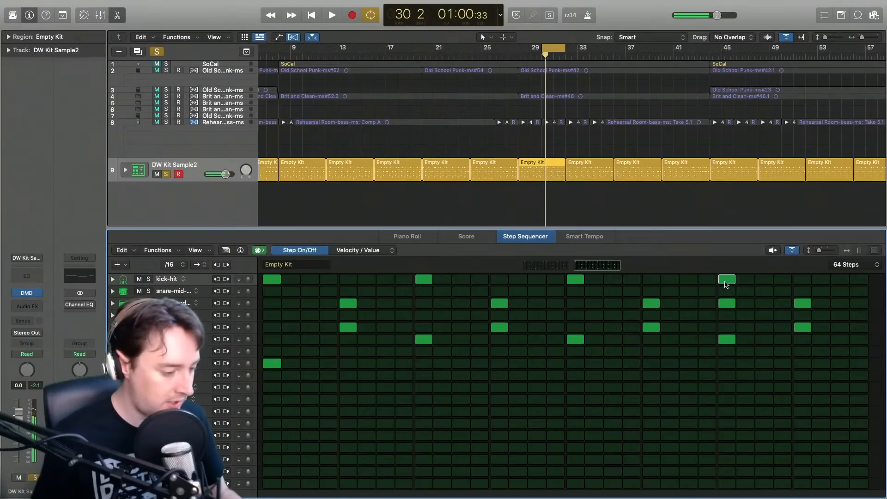
pyautogui.click(727, 304)
# - Audition the revised drum pattern, then turn off cycle mode and place the playhead at bar 28
pyautogui.press('space')
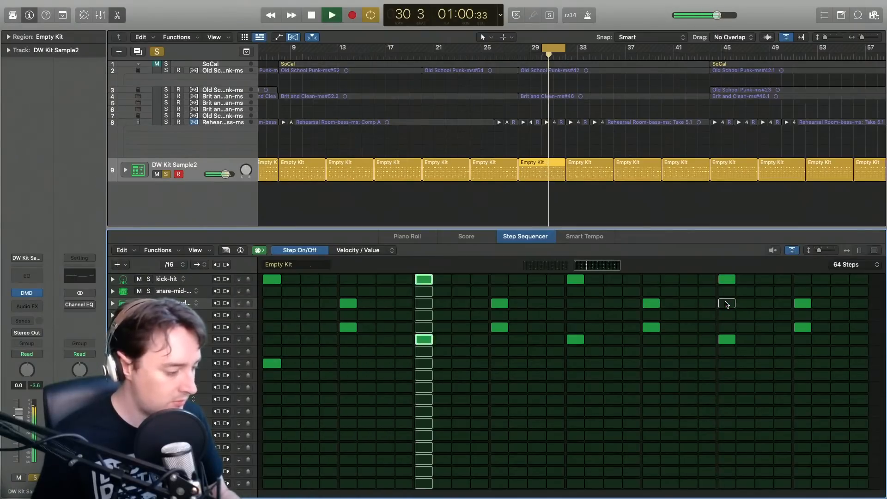
pyautogui.press('space')
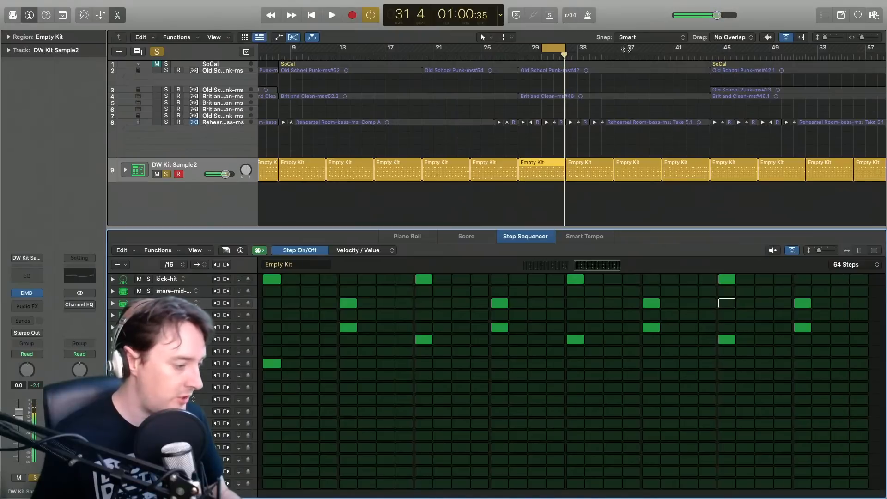
pyautogui.click(550, 48)
pyautogui.click(516, 56)
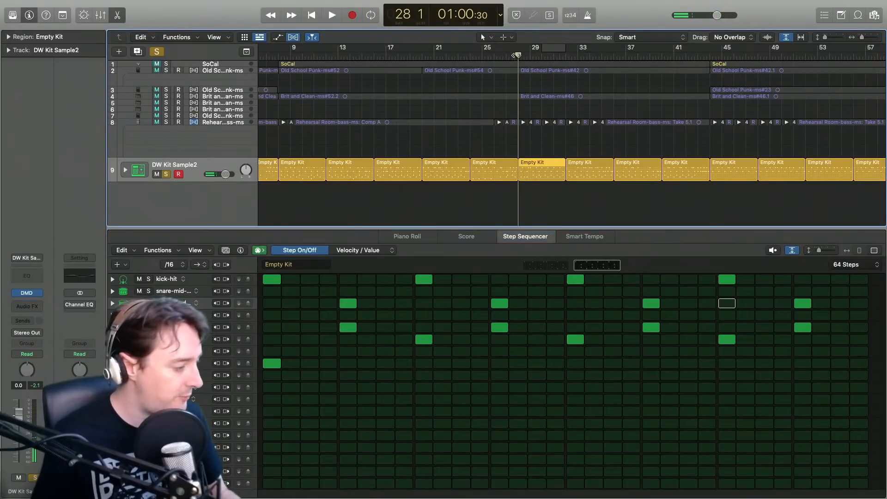
# - Clear all solos and play the section from bar 28 with the full mix
pyautogui.click(157, 51)
pyautogui.press('space')
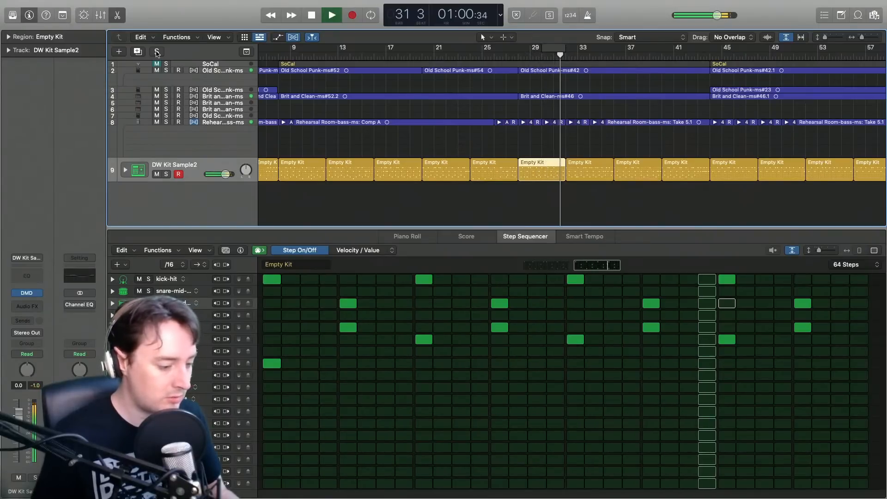
pyautogui.press('space')
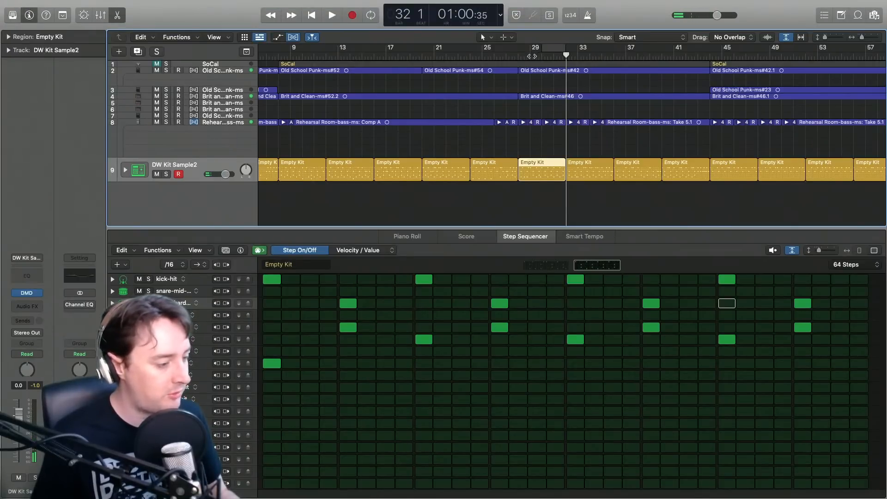
pyautogui.press('space')
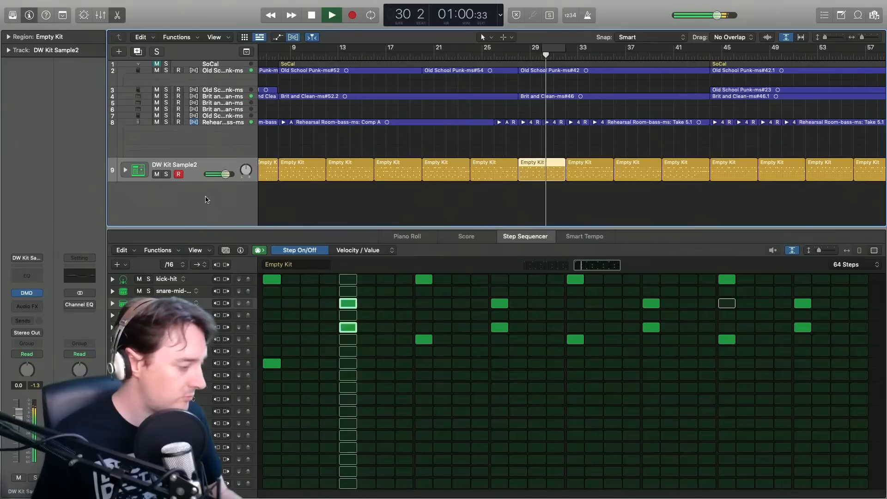
# - Solo track 2, the DW Kit Sample2 track and bass track 8, and audition the section with only them
pyautogui.click(166, 70)
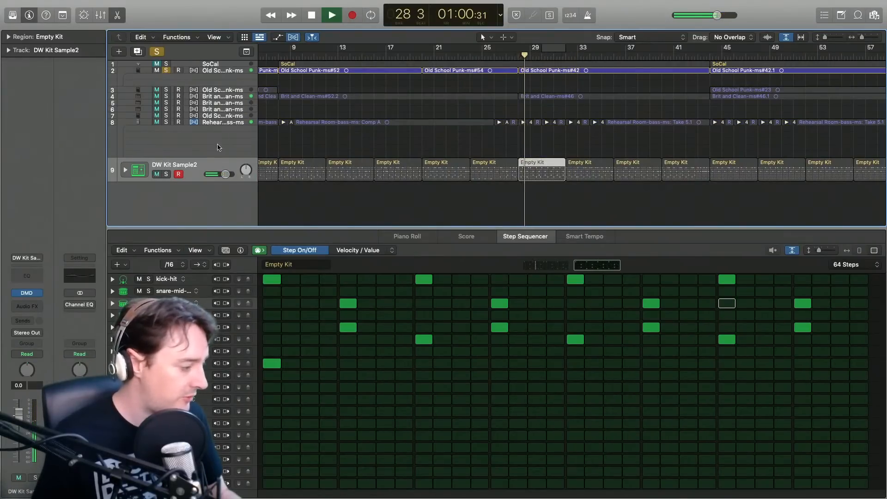
pyautogui.click(166, 174)
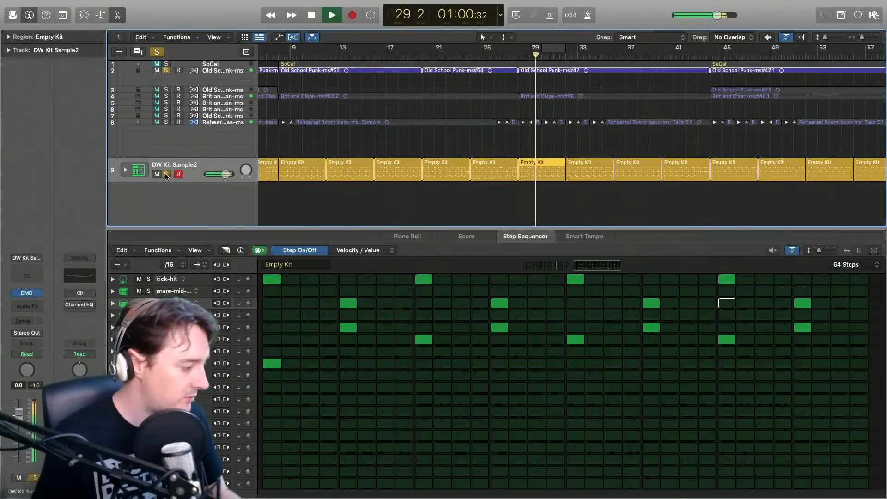
pyautogui.click(166, 122)
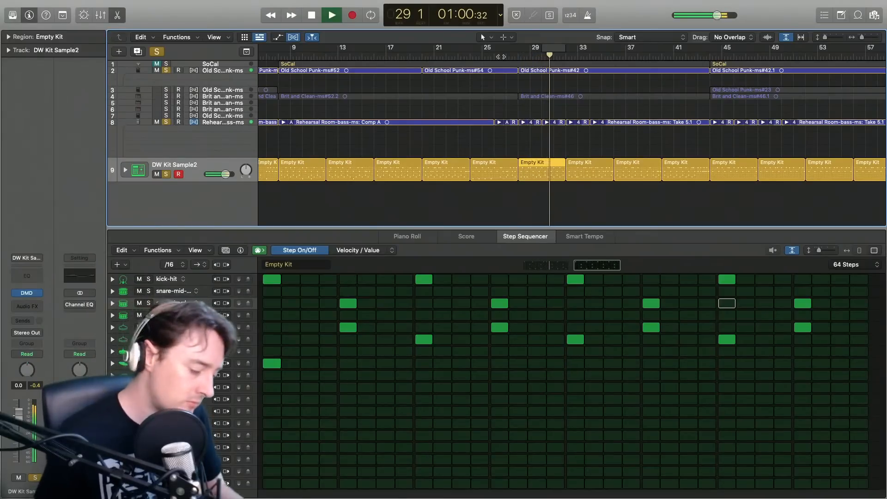
pyautogui.press('space')
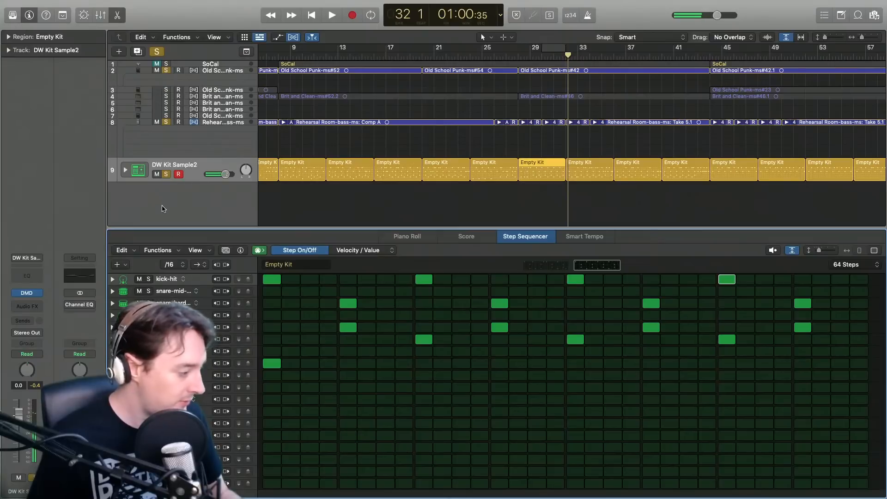
# - Open the DW Kit's Drum Machine Designer and audition the floor-soft-hit, crash-two and hihat-open pads
pyautogui.hscroll(-5, 162, 209)
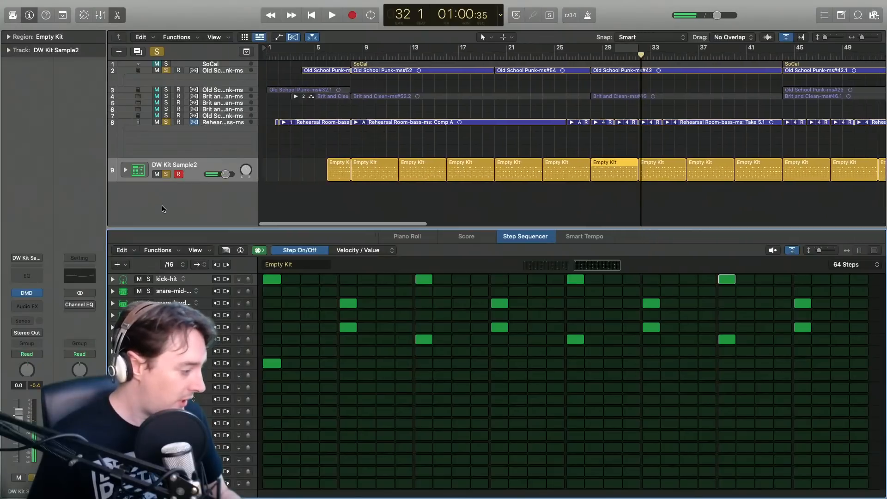
pyautogui.click(26, 293)
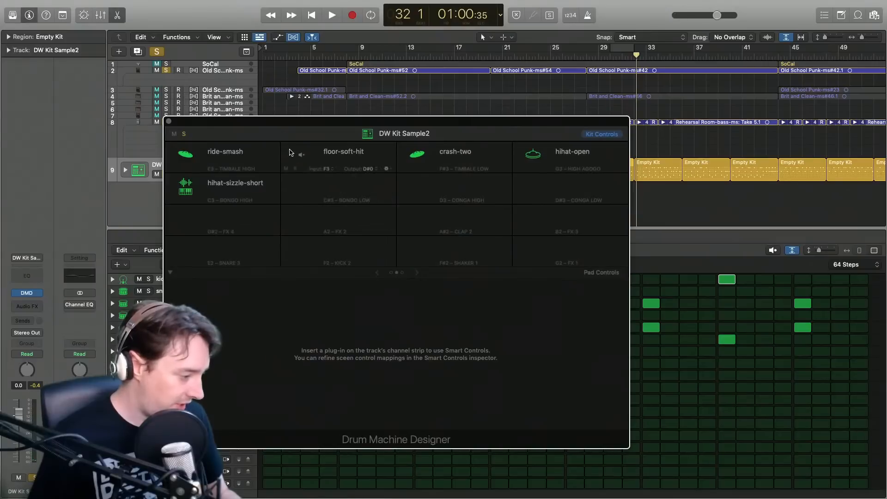
pyautogui.moveTo(335, 135); pyautogui.dragTo(291, 128)
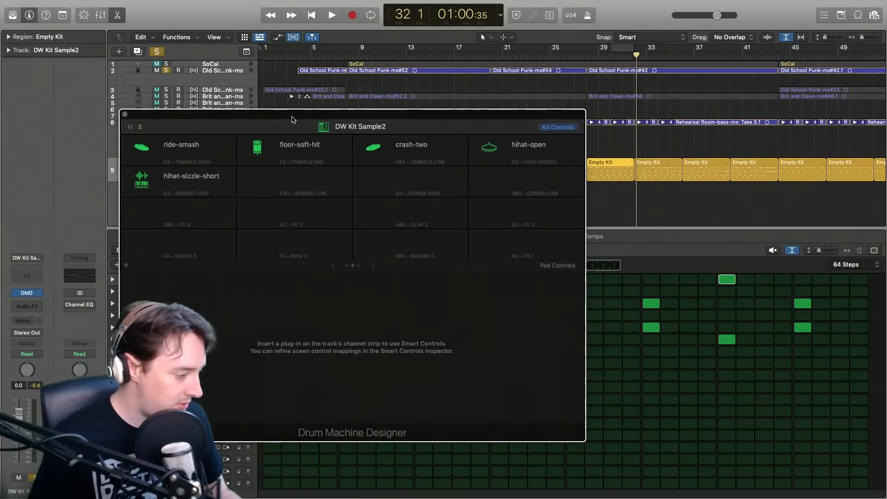
pyautogui.click(286, 148)
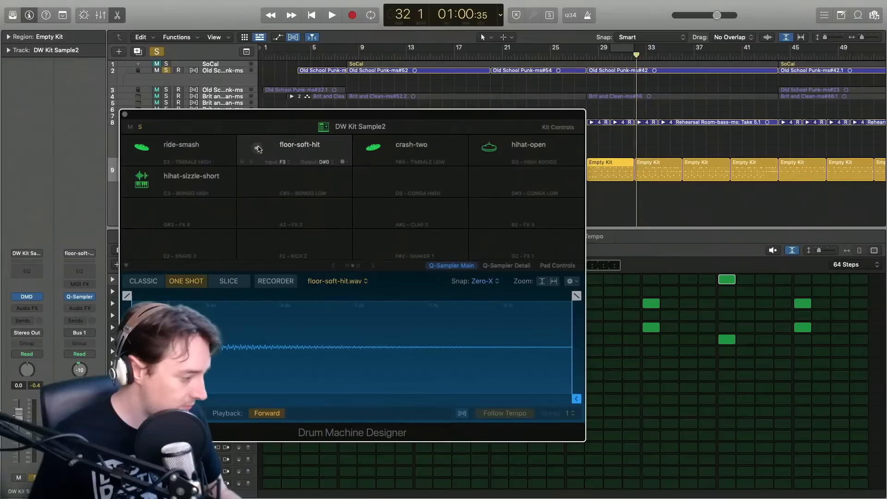
pyautogui.click(257, 149)
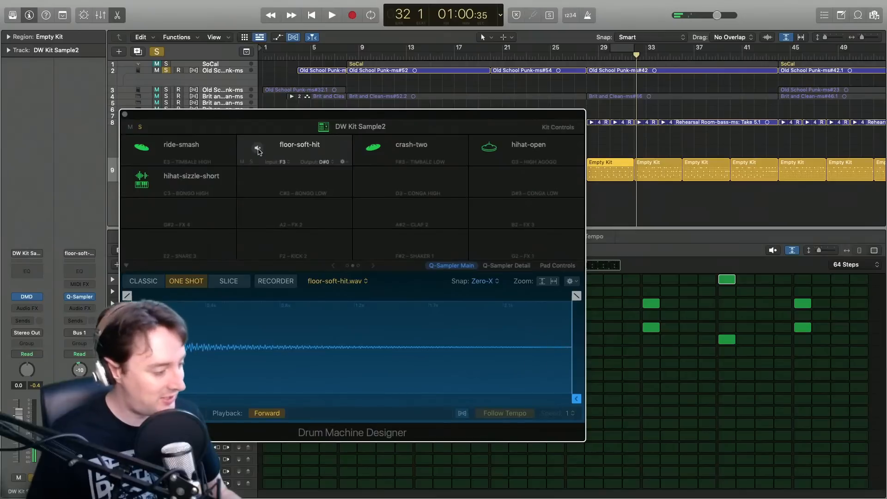
pyautogui.click(374, 148)
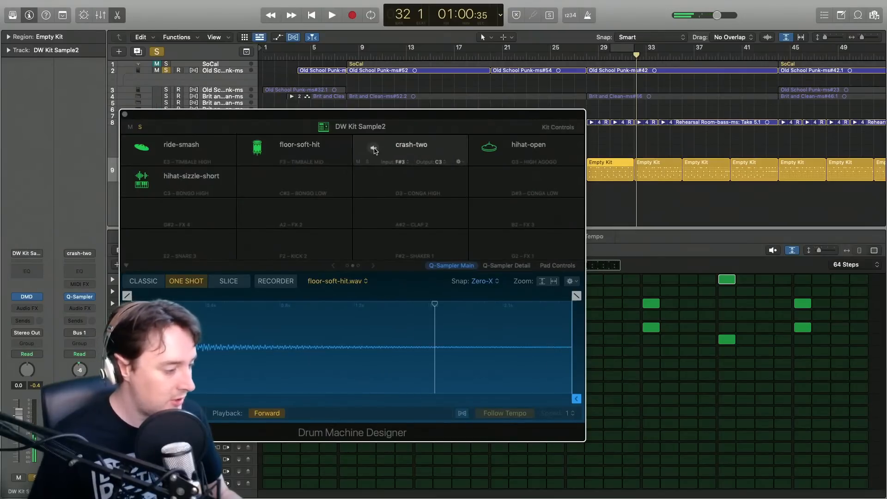
pyautogui.click(489, 147)
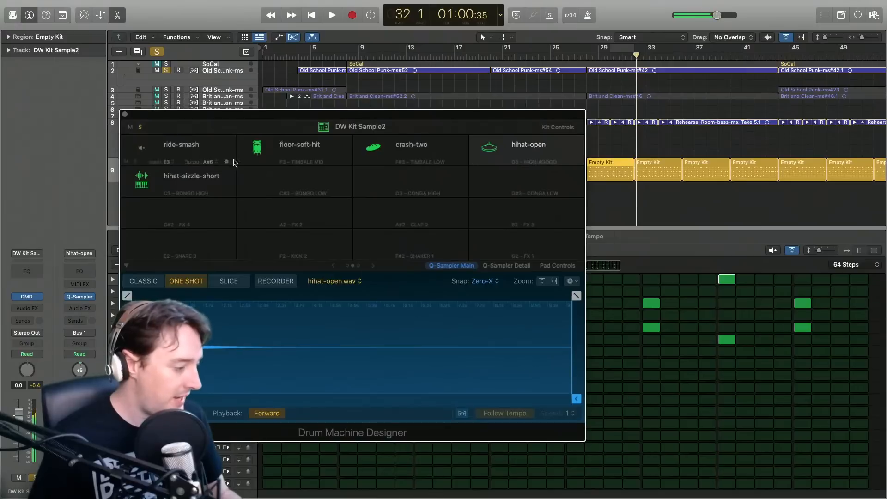
pyautogui.click(257, 148)
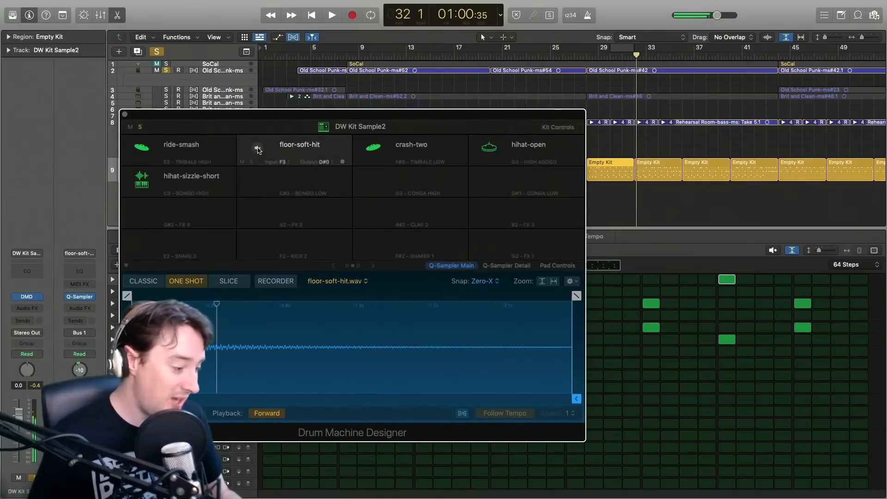
# - Go to the first page of drum pads and audition snare-flam and splash
pyautogui.click(333, 266)
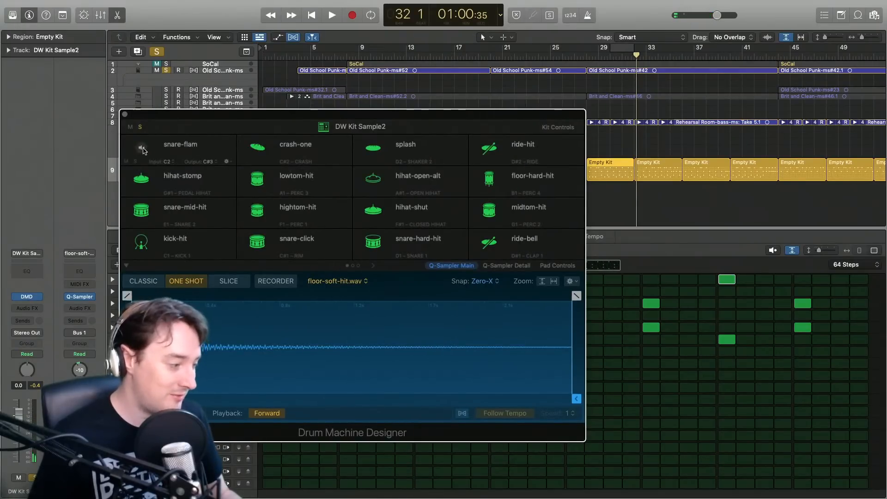
pyautogui.click(143, 150)
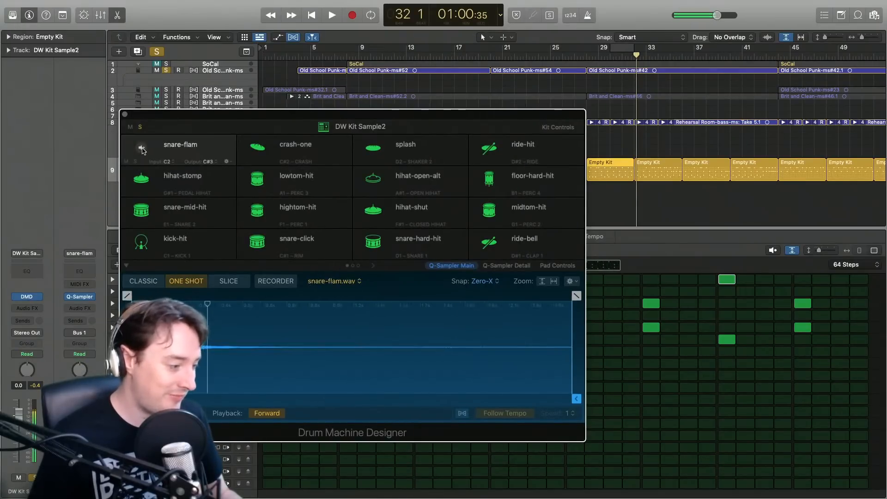
pyautogui.click(373, 150)
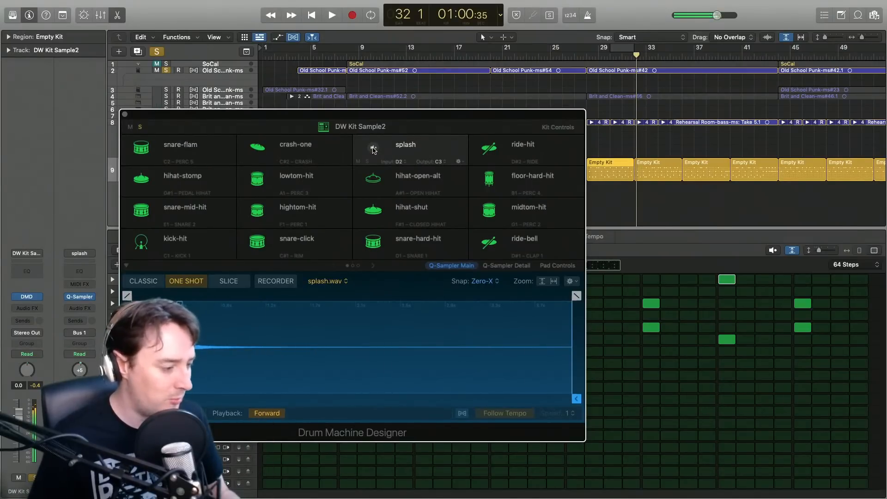
pyautogui.click(374, 150)
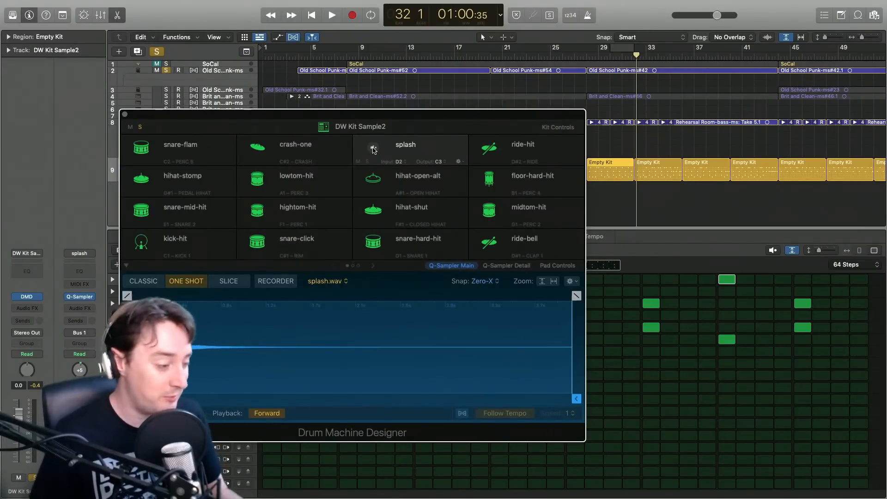
# - Audition the hihat-open-alt, lowtom-hit, hihat-stomp, hightom-hit and snare-hard-hit pads
pyautogui.click(374, 182)
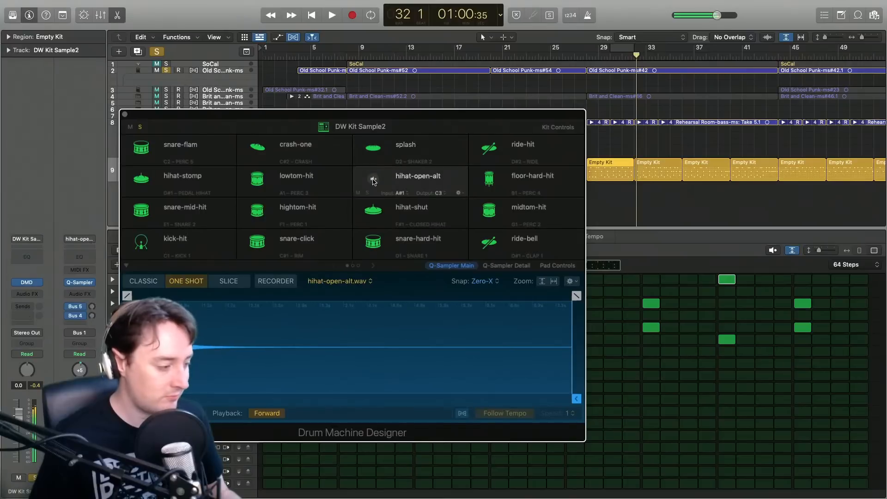
pyautogui.click(256, 180)
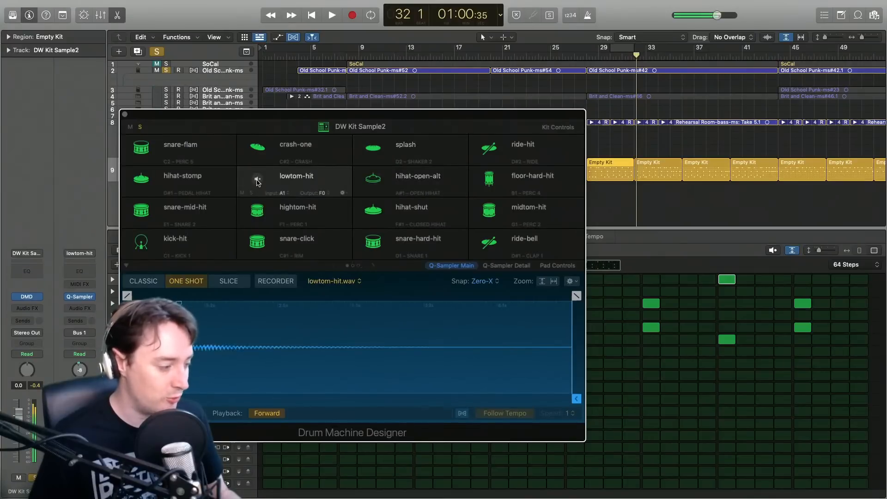
pyautogui.click(150, 182)
pyautogui.click(257, 214)
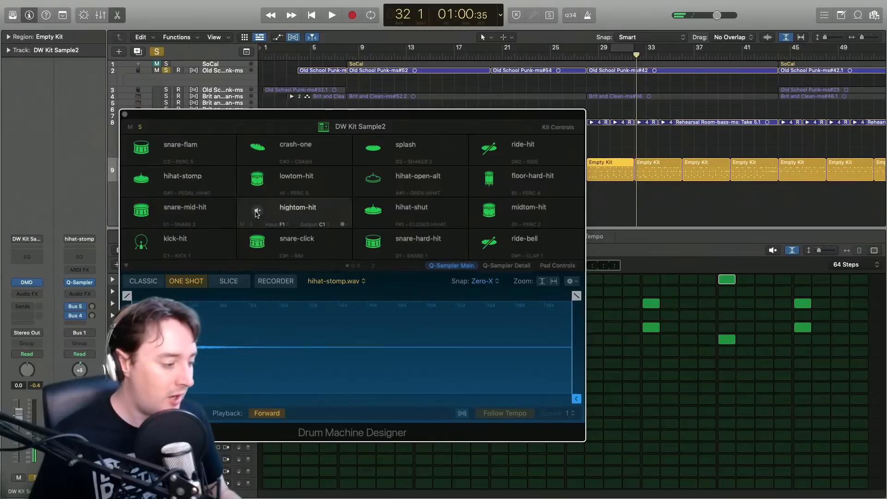
pyautogui.click(368, 240)
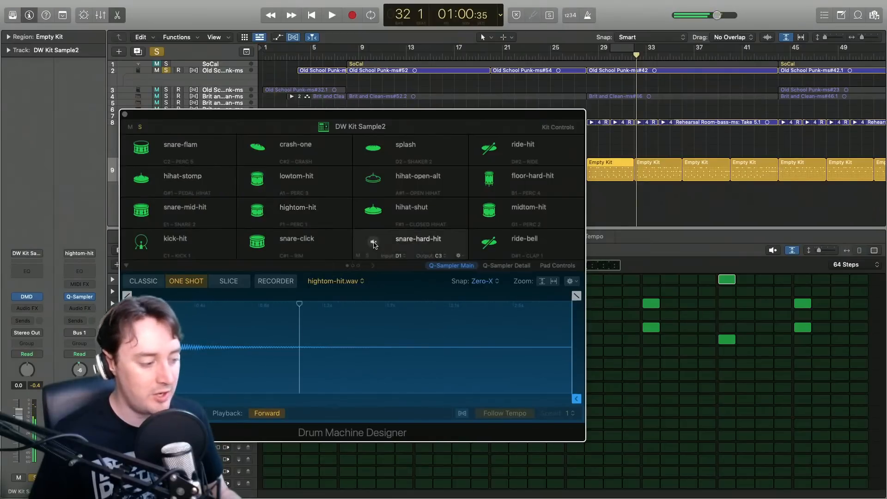
pyautogui.click(258, 212)
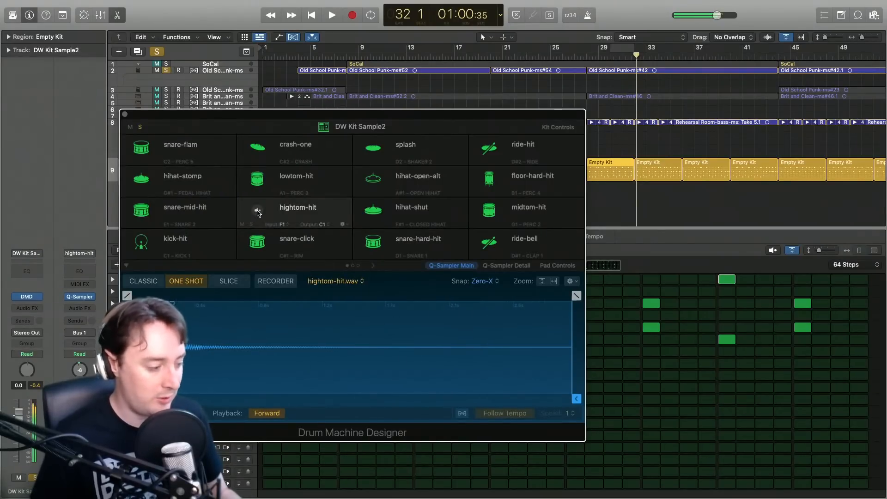
# - Close the Drum Machine Designer window, stop playback, and set the cycle range from bar 17 to bar 24
pyautogui.press('space')
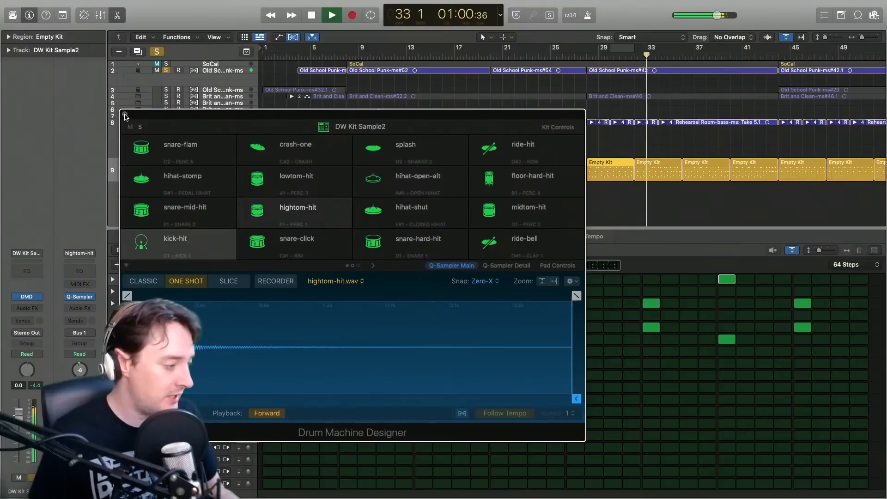
pyautogui.press('super+w')
pyautogui.press('space')
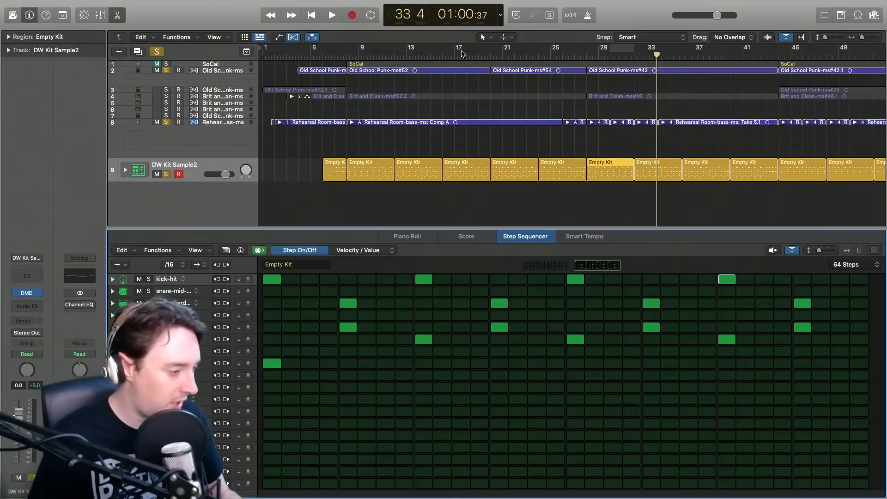
pyautogui.moveTo(457, 50); pyautogui.dragTo(538, 51)
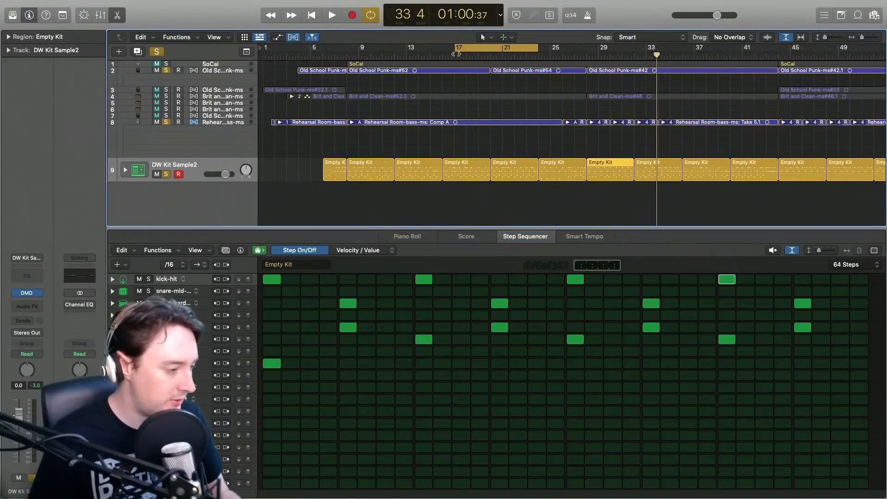
# - Extend the cycle range back to bar 16, start playback, and unsolo the guitar on track 2 and the bass on track 8
pyautogui.moveTo(456, 48); pyautogui.dragTo(444, 48)
pyautogui.moveTo(157, 90); pyautogui.dragTo(157, 115)
pyautogui.press('space')
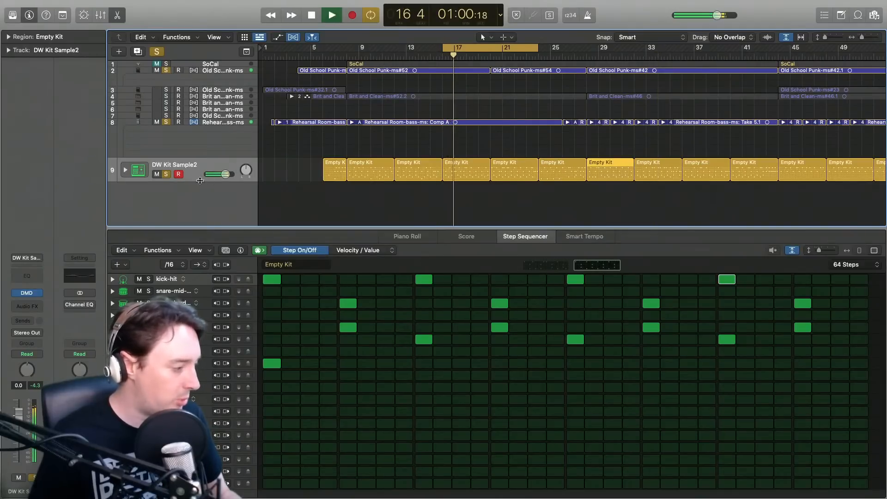
pyautogui.click(166, 71)
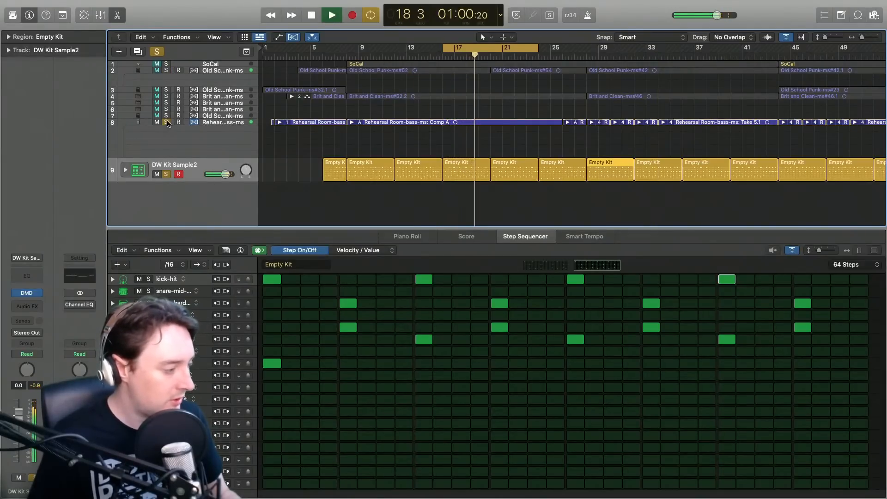
pyautogui.click(166, 122)
# - Open the Empty Kit region at bar 16 and audition it with the cycle range shortened to end at bar 20
pyautogui.press('space')
pyautogui.press('space')
pyautogui.press('super+Down')
pyautogui.press('super+Right')
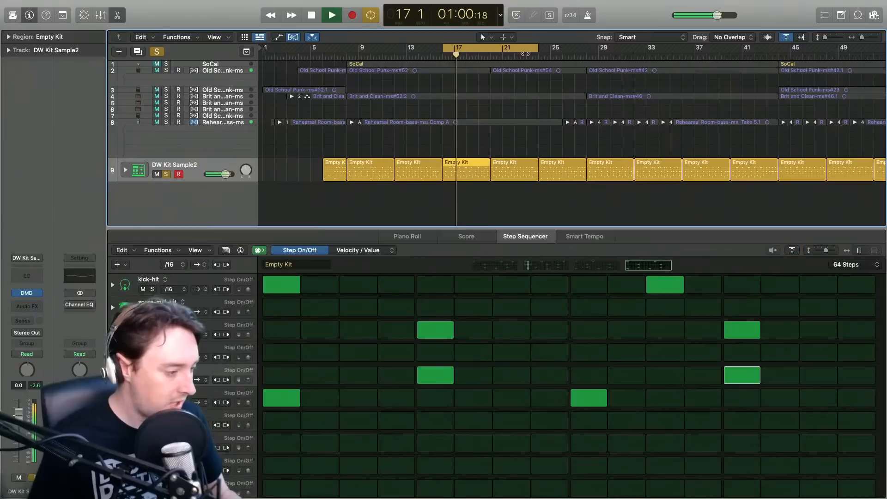
pyautogui.moveTo(536, 49); pyautogui.dragTo(490, 49)
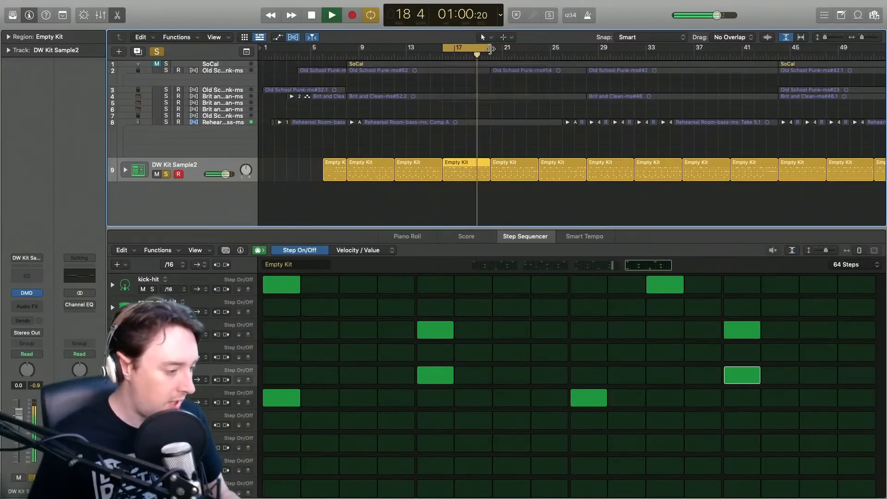
pyautogui.press('space')
# - Examine the first two pages of the bar 16 pattern and show 32 steps at once
pyautogui.click(548, 268)
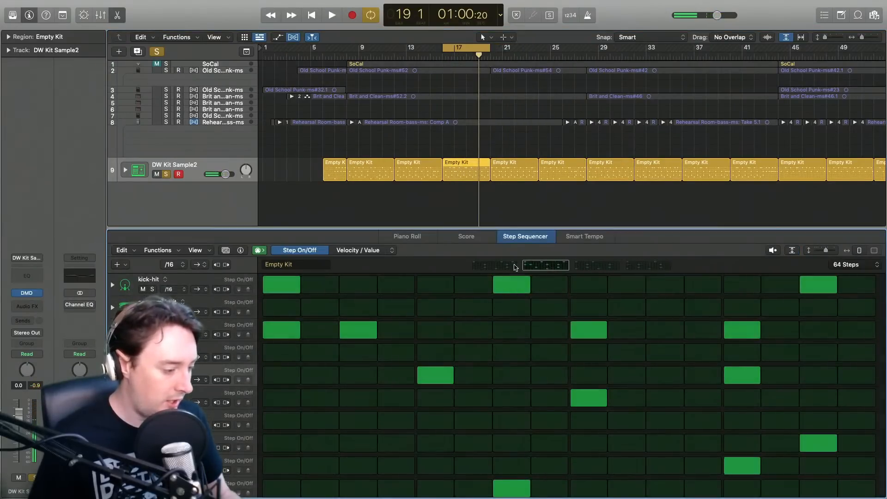
pyautogui.click(507, 267)
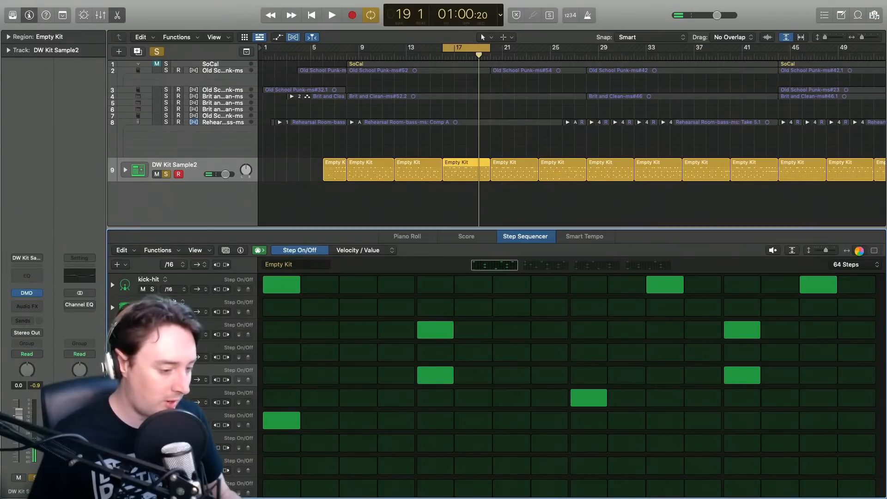
pyautogui.click(875, 250)
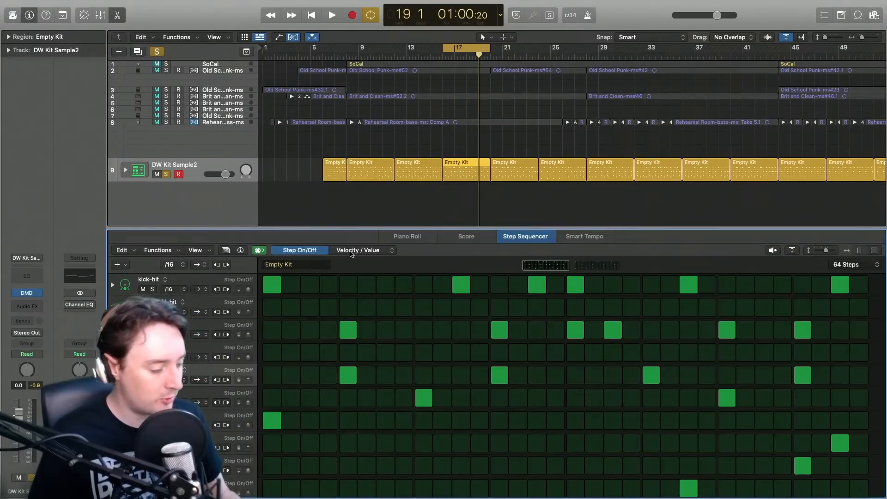
# - Switch the pattern to velocity editing, set the fifth row's first active step to 71, and audition the loop
pyautogui.click(351, 251)
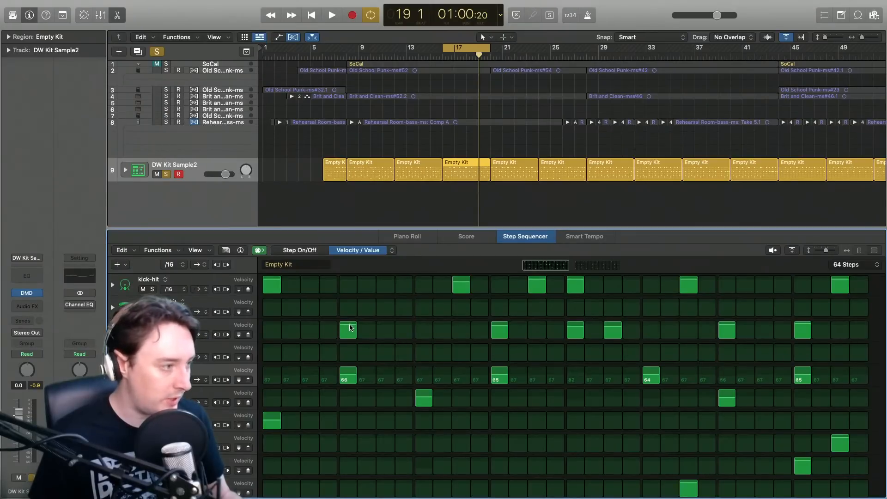
pyautogui.click(348, 374)
pyautogui.moveTo(348, 370)
pyautogui.mouseDown()
pyautogui.moveTo(351, 384)
pyautogui.moveTo(351, 373)
pyautogui.mouseUp()
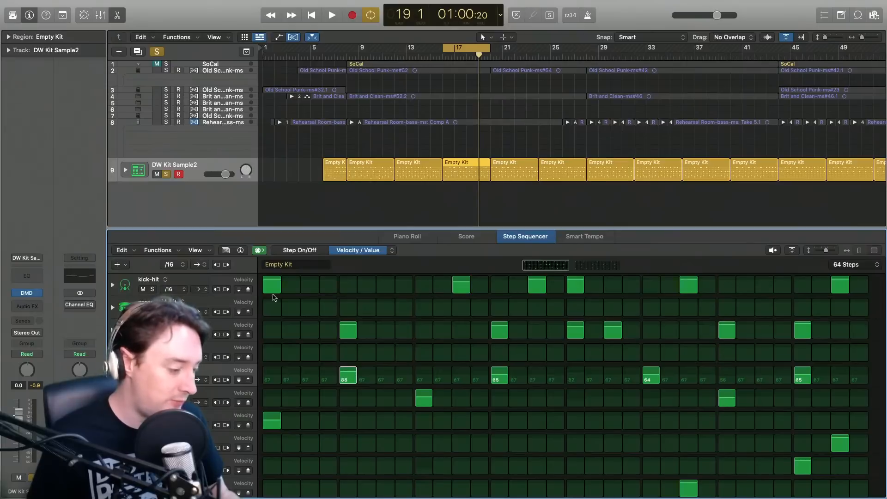
pyautogui.moveTo(348, 377); pyautogui.dragTo(348, 377)
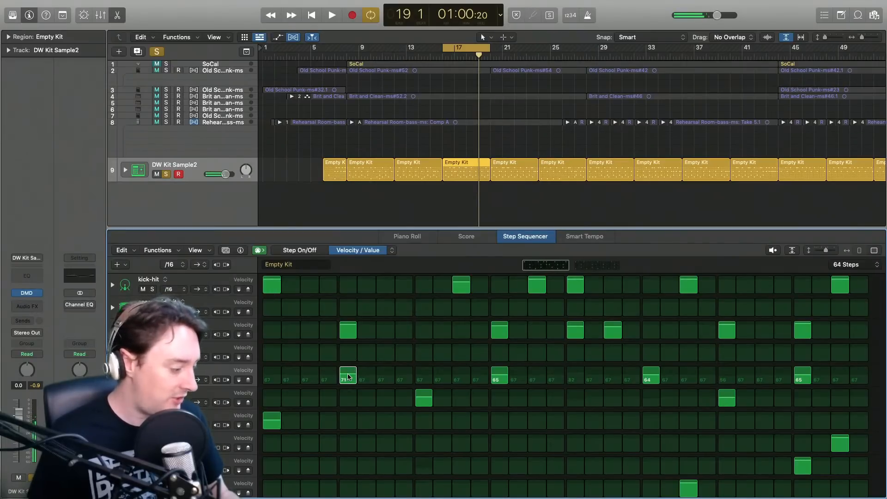
pyautogui.press('space')
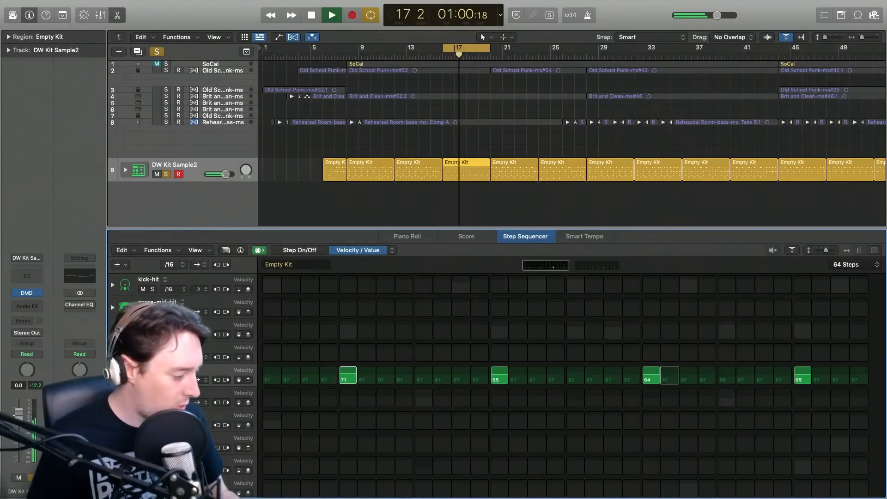
pyautogui.press('space')
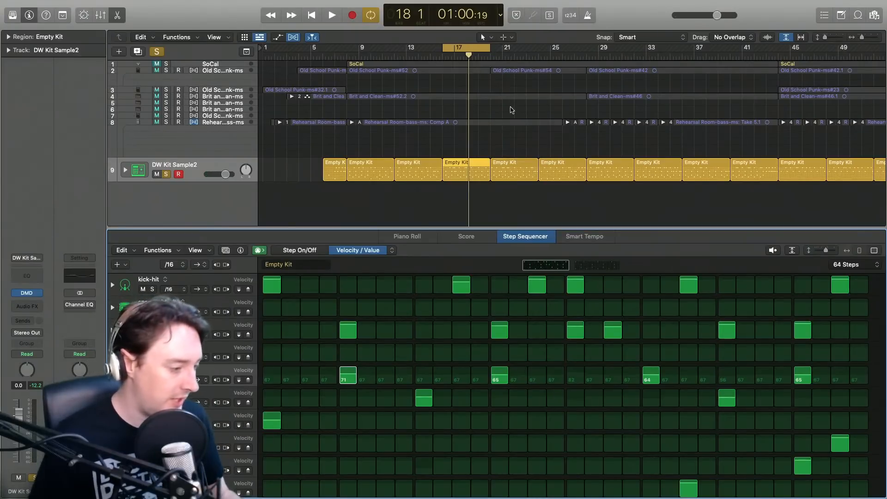
# - Turn off the cycle and audition the drum part from bar 43
pyautogui.click(468, 51)
pyautogui.hscroll(10, 522, 125)
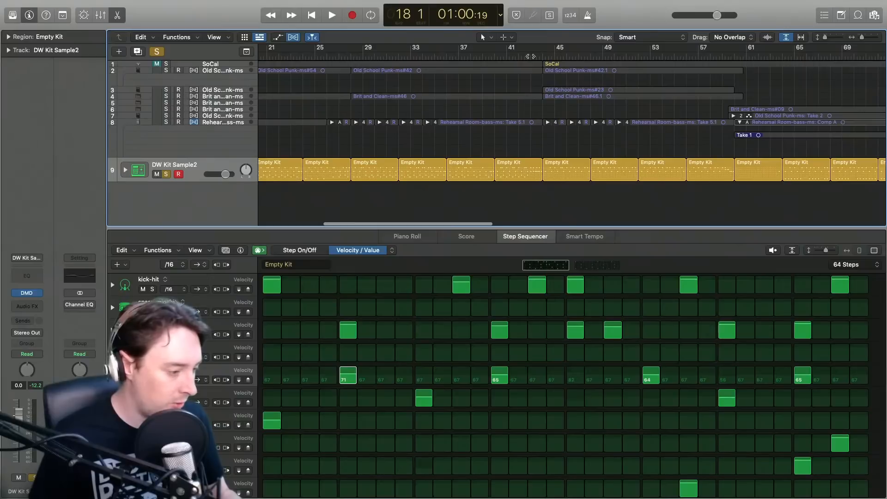
pyautogui.click(531, 56)
pyautogui.press('space')
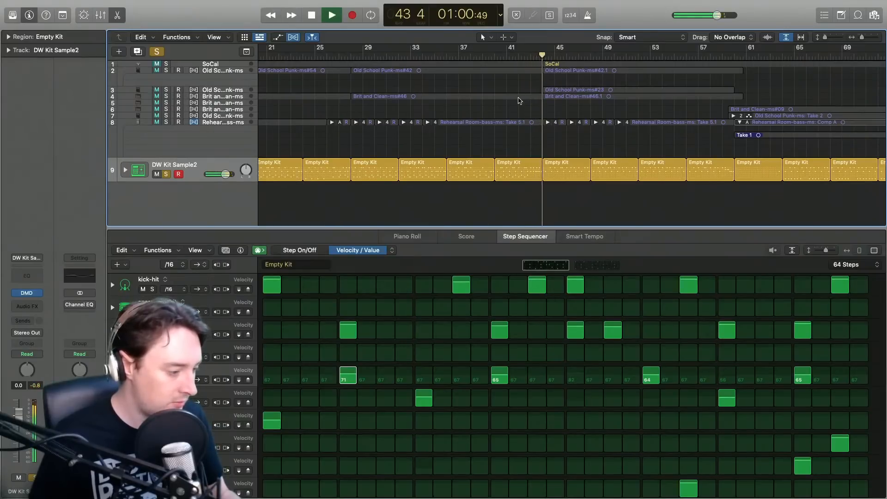
pyautogui.press('space')
pyautogui.click(530, 56)
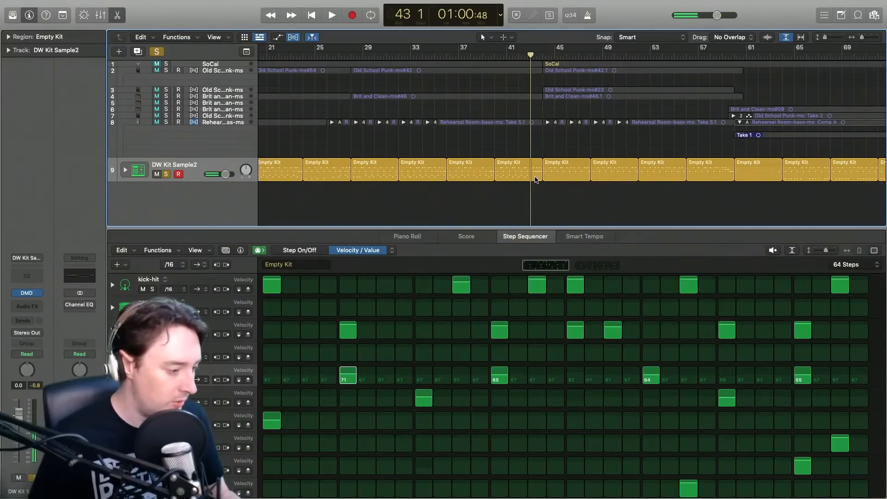
# - Open the last page of the bar 40 drum pattern and audition its ending with bars 42 to 44 looped
pyautogui.click(536, 180)
pyautogui.click(641, 266)
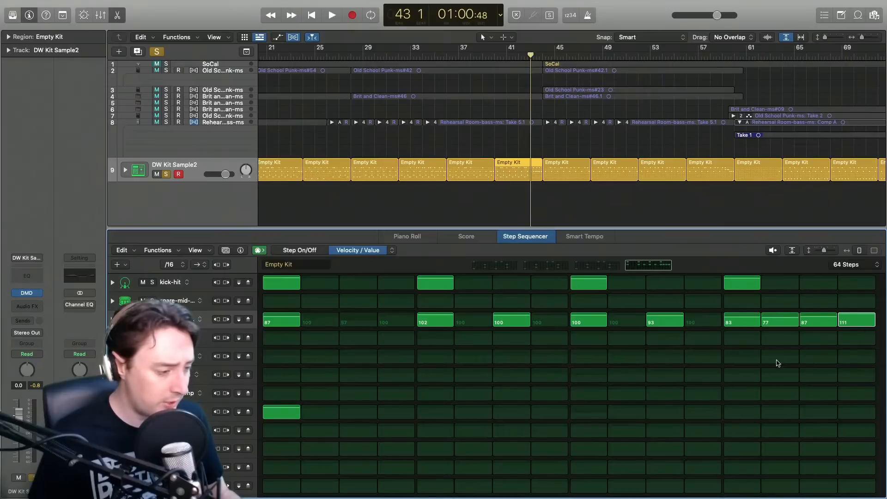
pyautogui.click(541, 54)
pyautogui.moveTo(541, 52); pyautogui.dragTo(522, 48)
pyautogui.press('space')
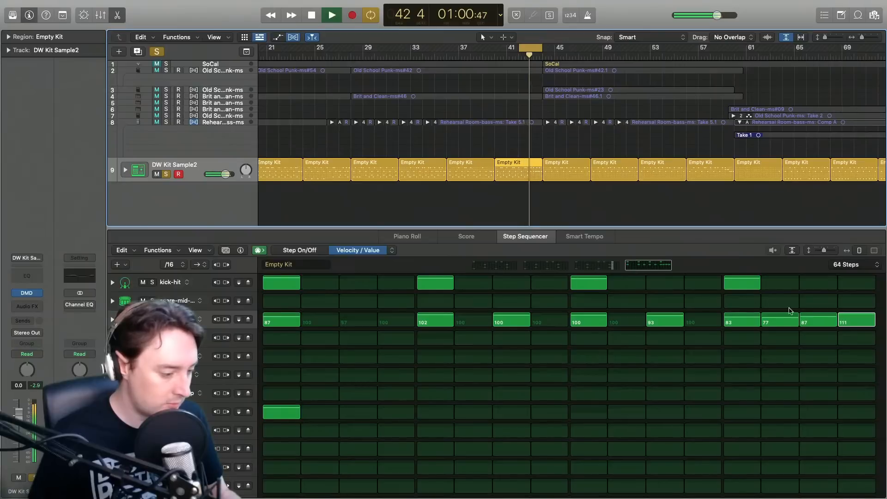
pyautogui.press('space')
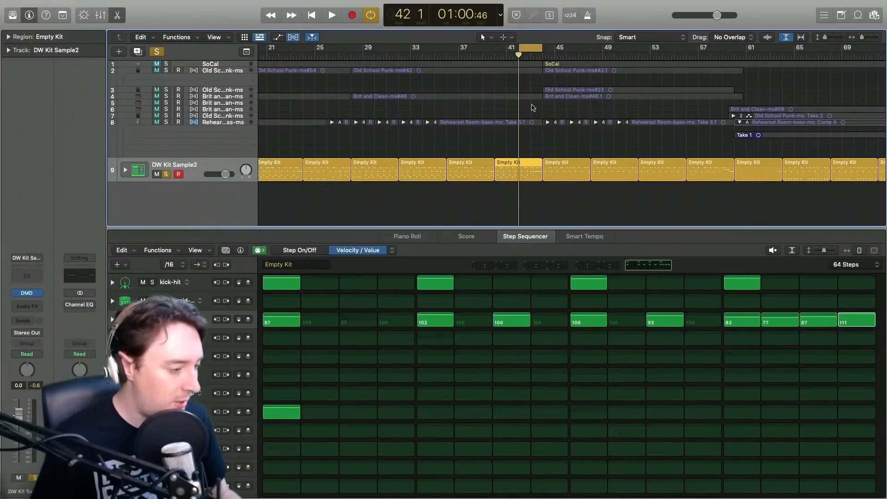
# - Play the drums from bar 115 and open the Empty Kit region that starts at bar 113
pyautogui.hscroll(10, 649, 86)
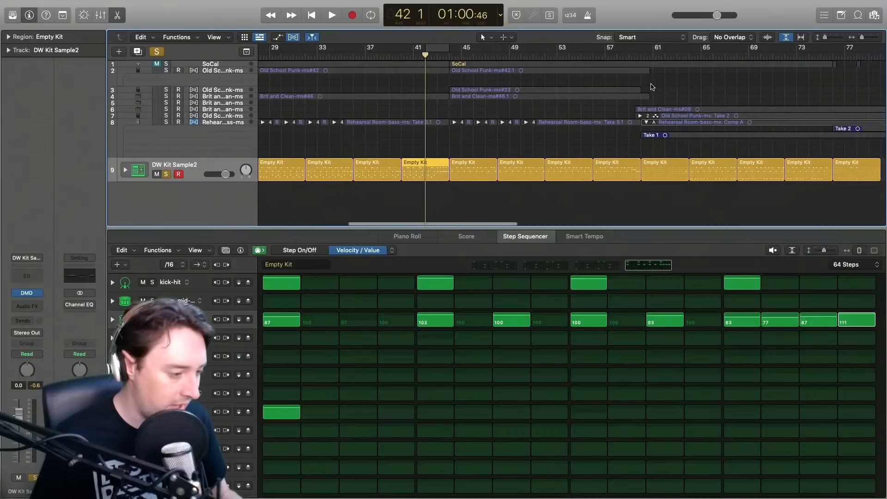
pyautogui.hscroll(5, 684, 94)
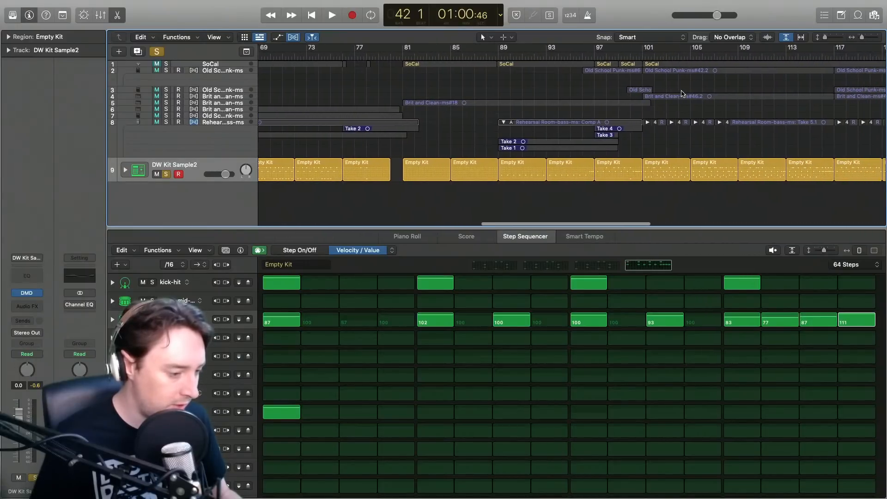
pyautogui.hscroll(5, 660, 87)
pyautogui.hscroll(4, 660, 87)
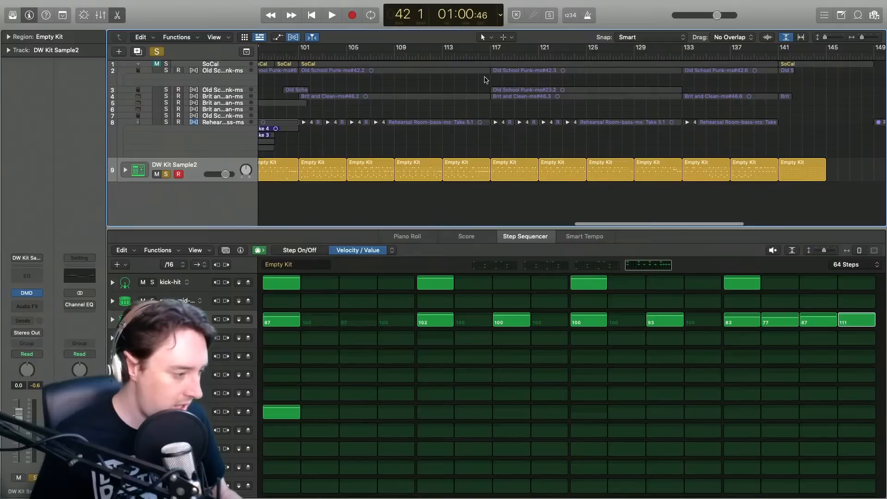
pyautogui.doubleClick(469, 57)
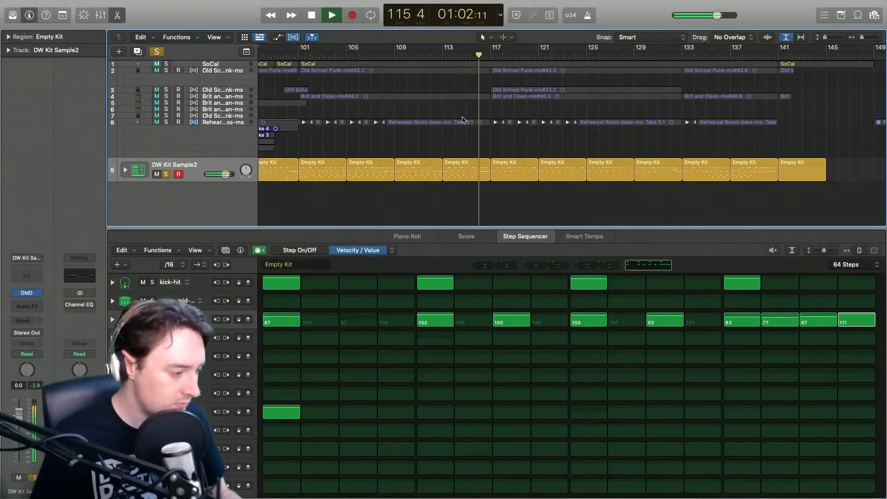
pyautogui.press('space')
pyautogui.click(484, 180)
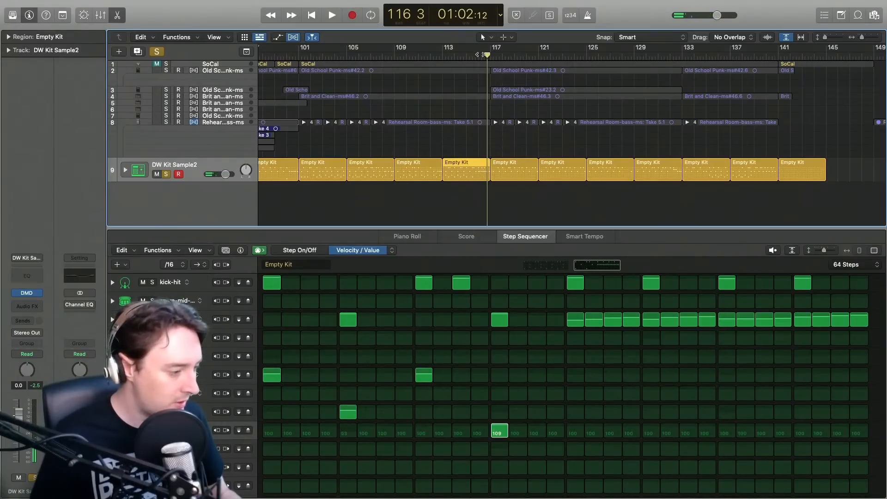
# - Loop bar 116 and audition its snare fill several times
pyautogui.moveTo(489, 49); pyautogui.dragTo(480, 49)
pyautogui.press('space')
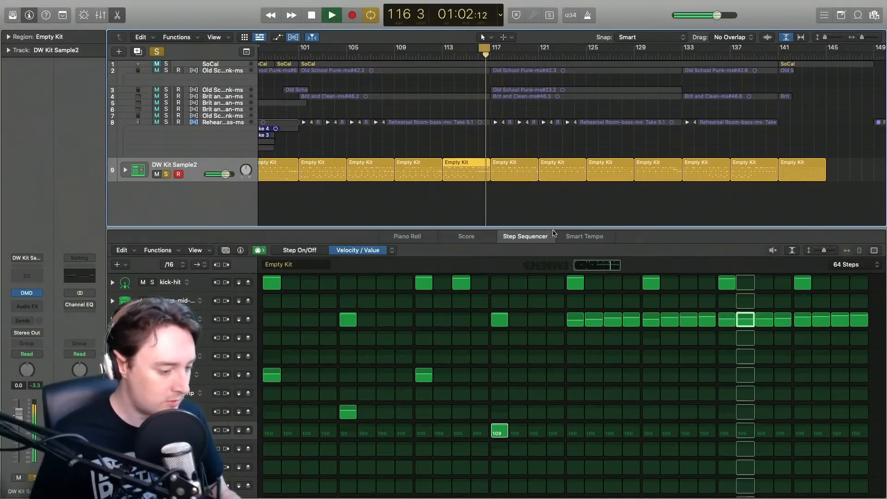
pyautogui.press('space')
pyautogui.press('space')
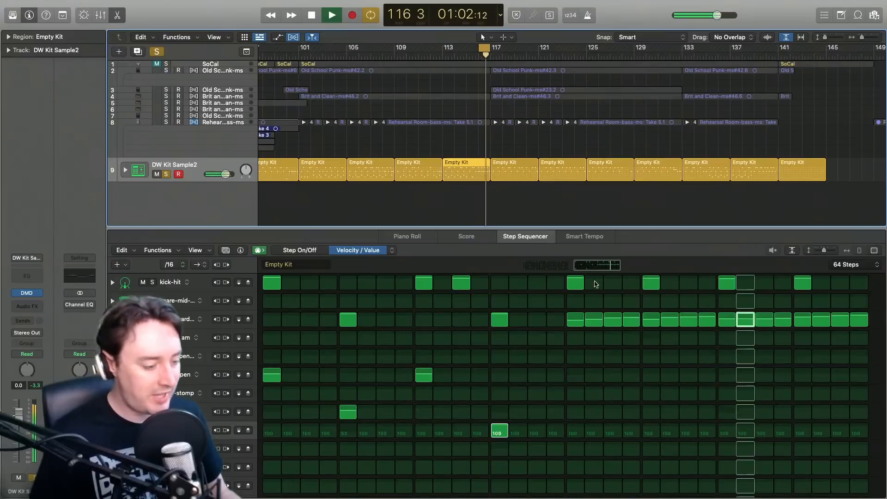
pyautogui.press('space')
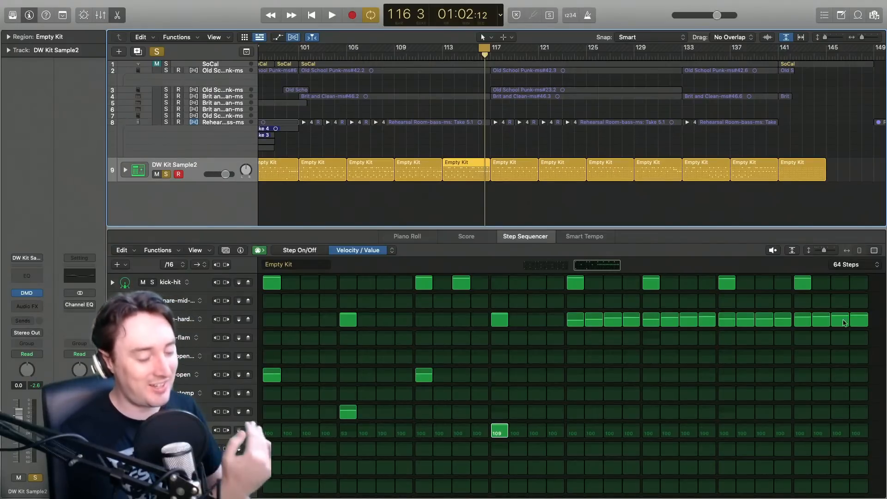
pyautogui.press('space')
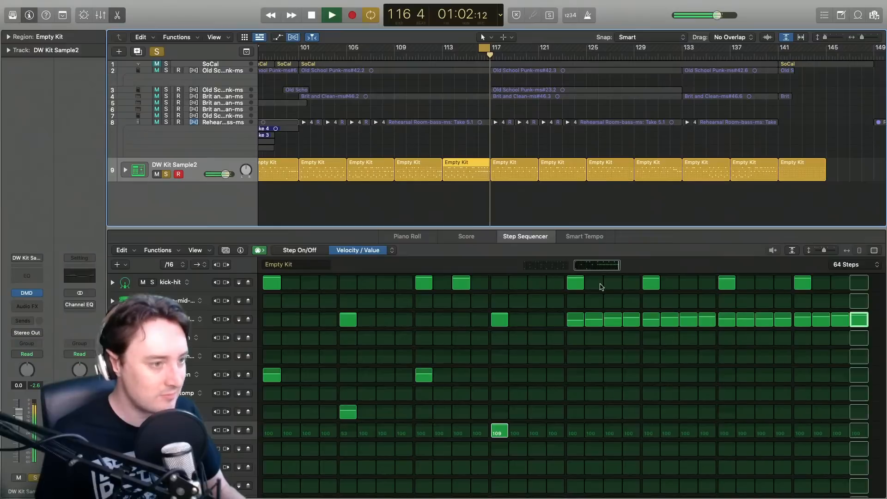
pyautogui.press('space')
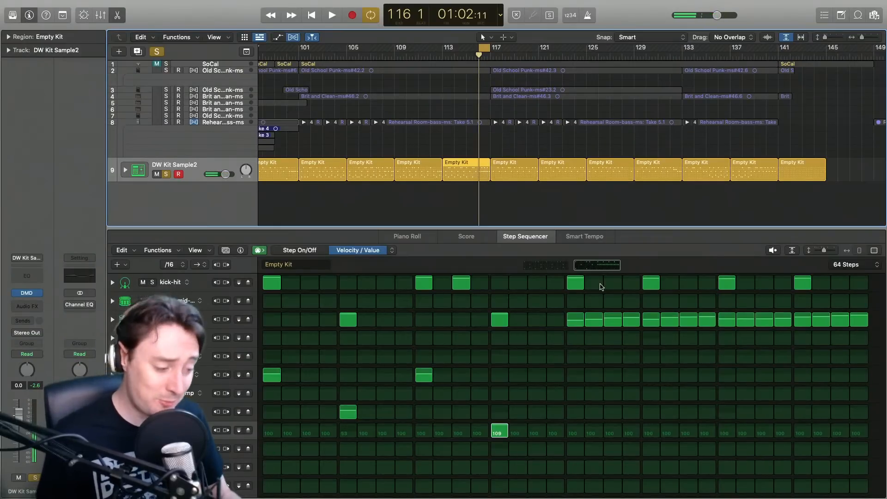
pyautogui.press('space')
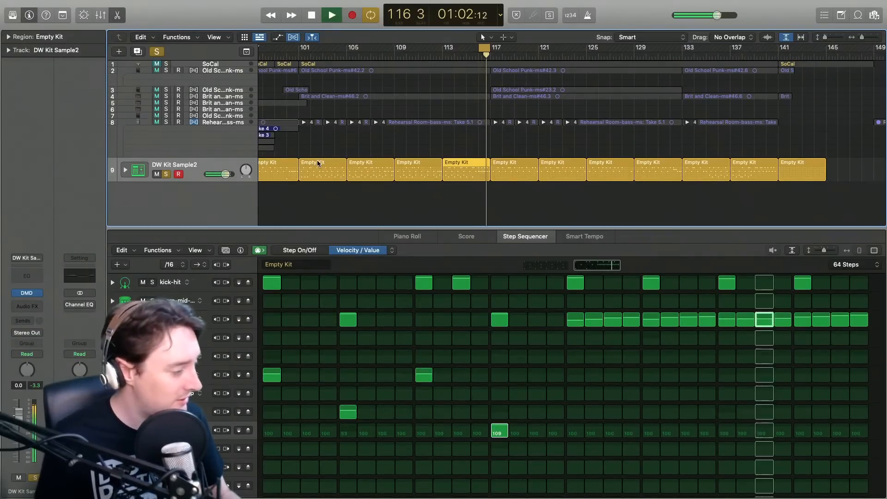
pyautogui.press('space')
# - Clear all solos, audition the snare fill with the full band, and stop playback
pyautogui.click(156, 52)
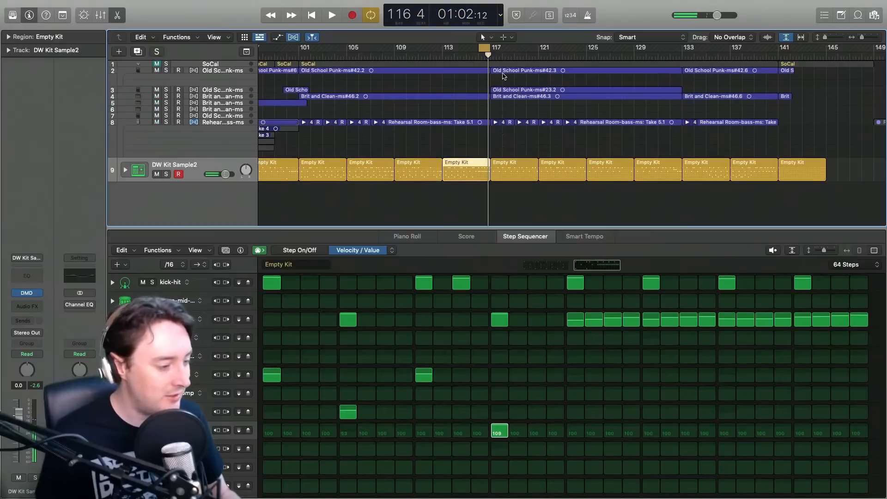
pyautogui.press('space')
pyautogui.press('space')
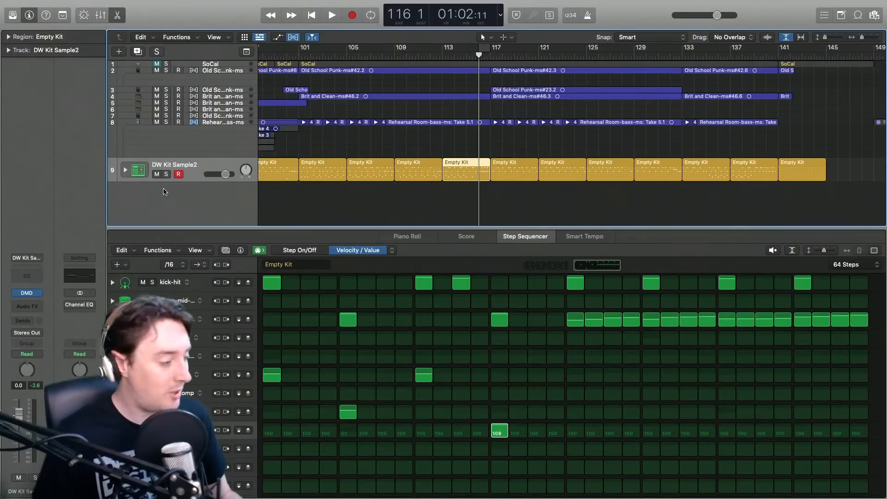
# - Mute the DW Kit Sample2 track and hide the Step Sequencer
pyautogui.click(157, 174)
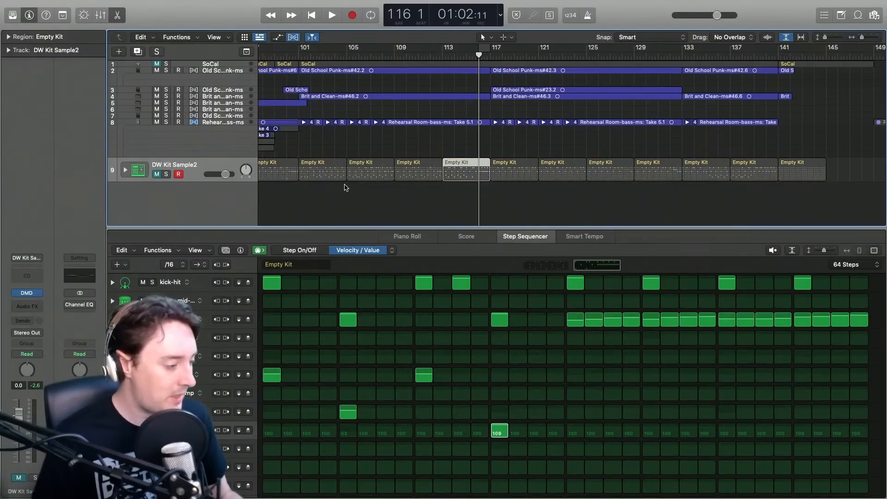
pyautogui.click(118, 14)
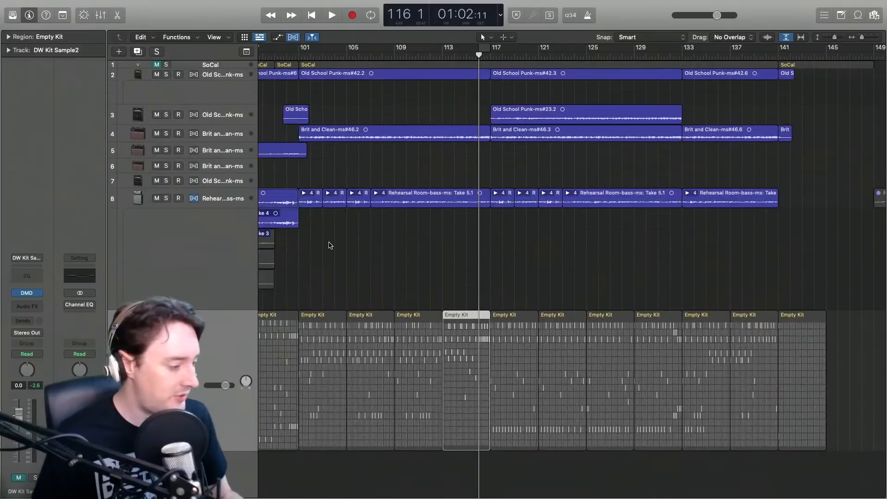
# - Return to the start of the arrangement and solo the bass on track 8
pyautogui.hscroll(-10, 349, 260)
pyautogui.hscroll(-5, 348, 260)
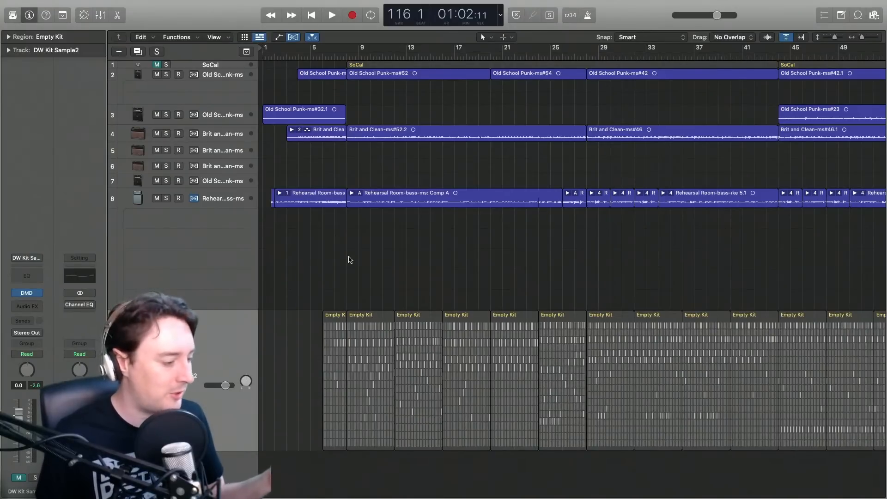
pyautogui.click(166, 199)
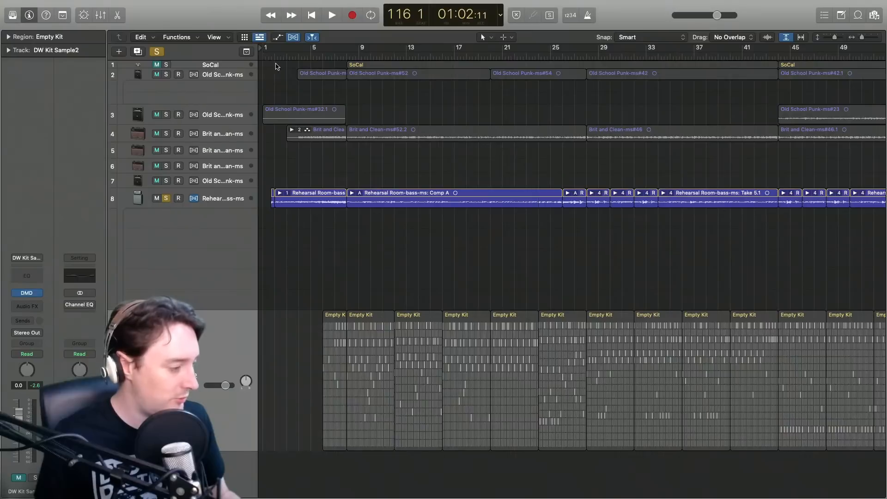
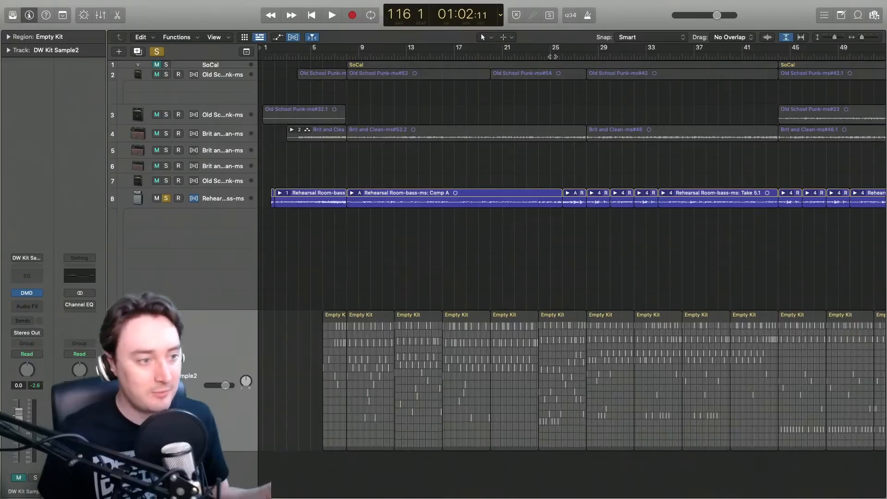
# - Locate the playhead at bar 25, bar 26 and bar 8 along the bass regions
pyautogui.click(553, 57)
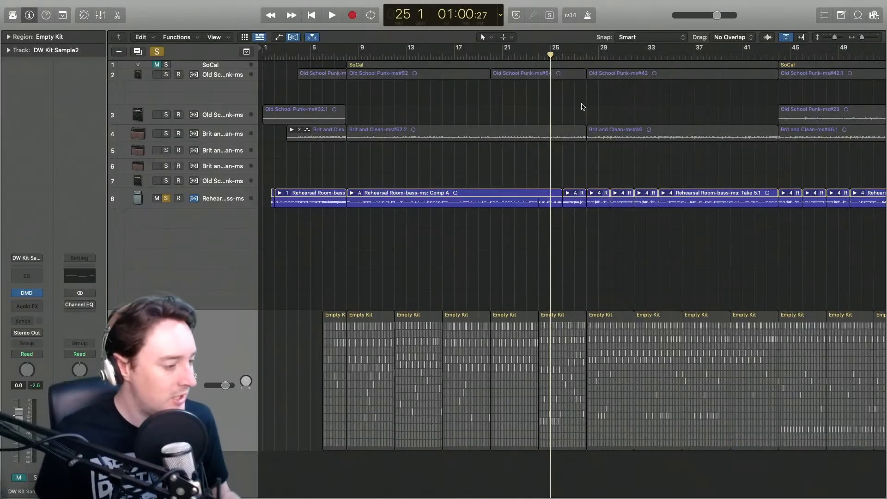
pyautogui.click(562, 56)
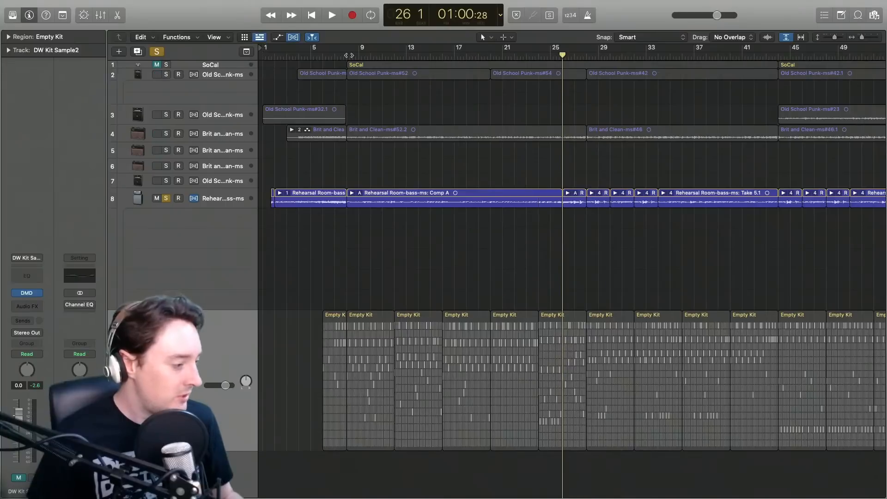
pyautogui.press('Return')
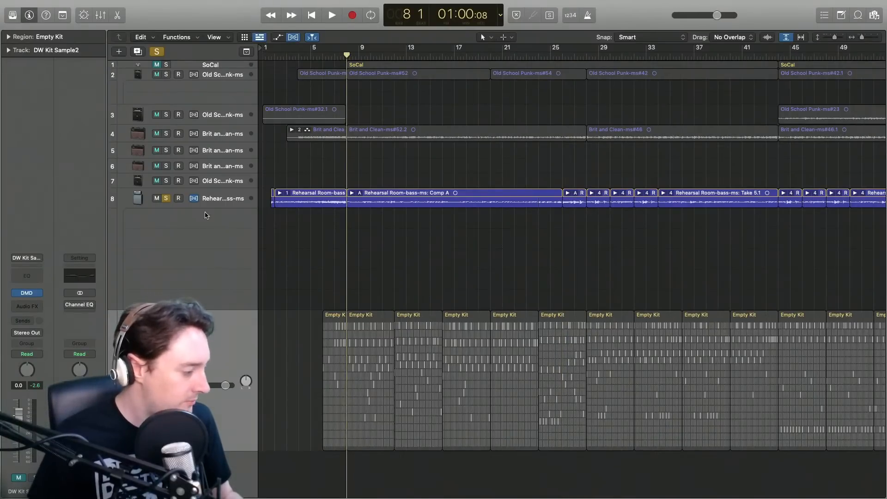
# - Enlarge bass track 8 vertically, select it with all its regions, and reduce the height of the DW Kit Sample2 track
pyautogui.moveTo(209, 207); pyautogui.dragTo(215, 291)
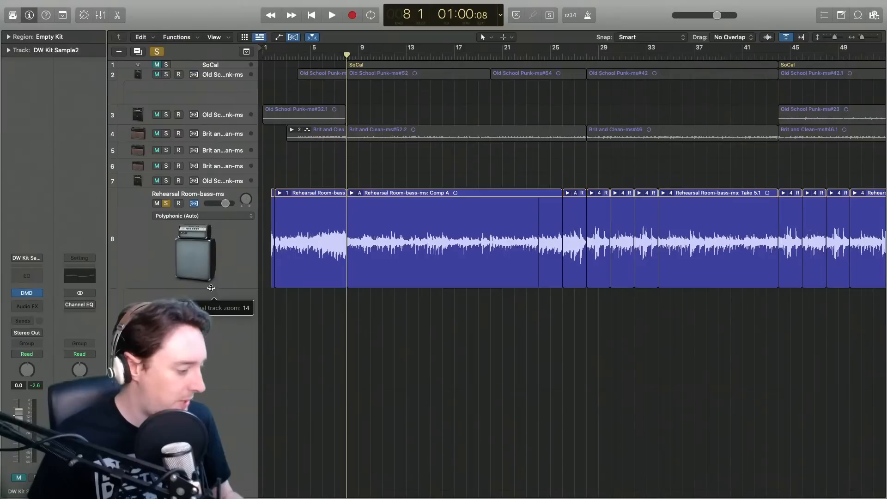
pyautogui.press('z')
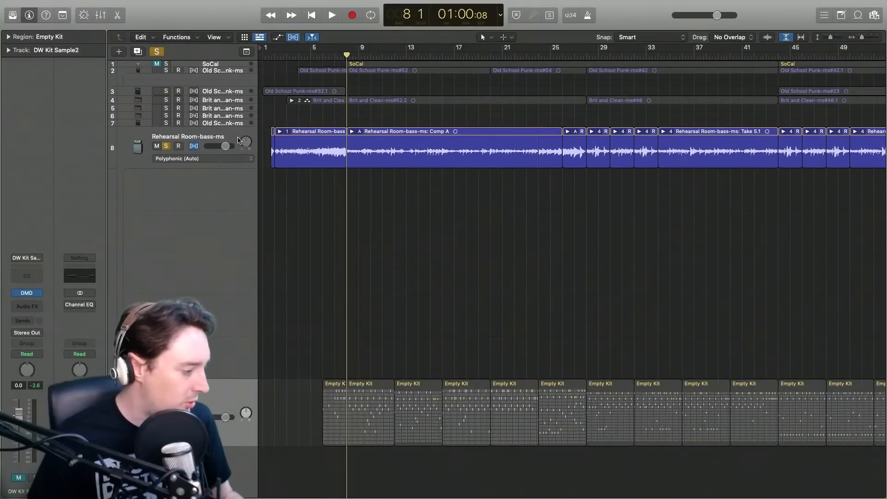
pyautogui.click(234, 139)
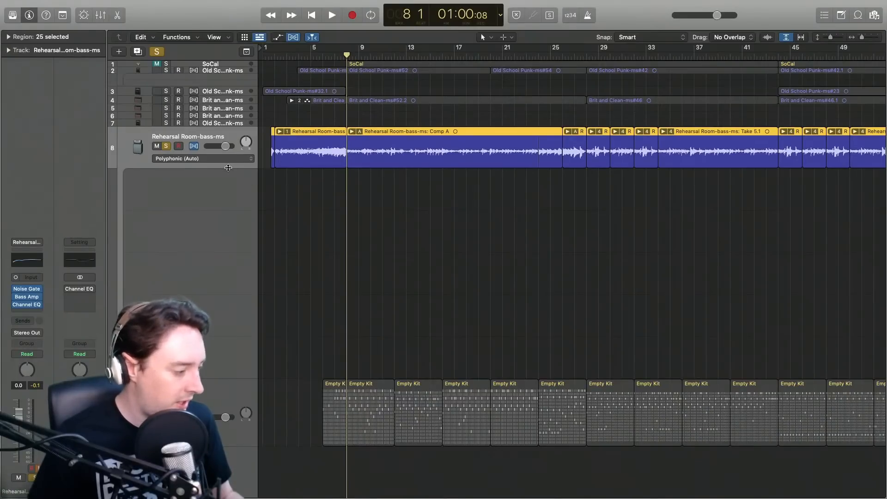
pyautogui.moveTo(228, 167); pyautogui.dragTo(223, 195)
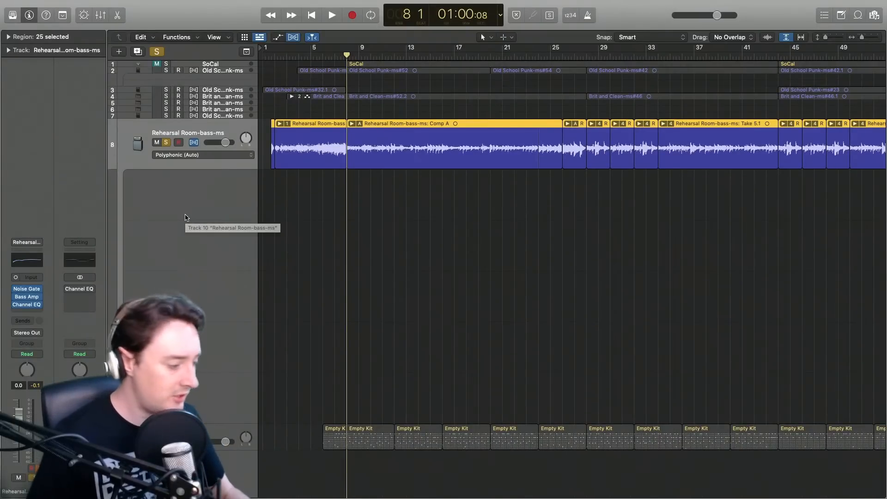
pyautogui.moveTo(245, 424); pyautogui.dragTo(212, 302)
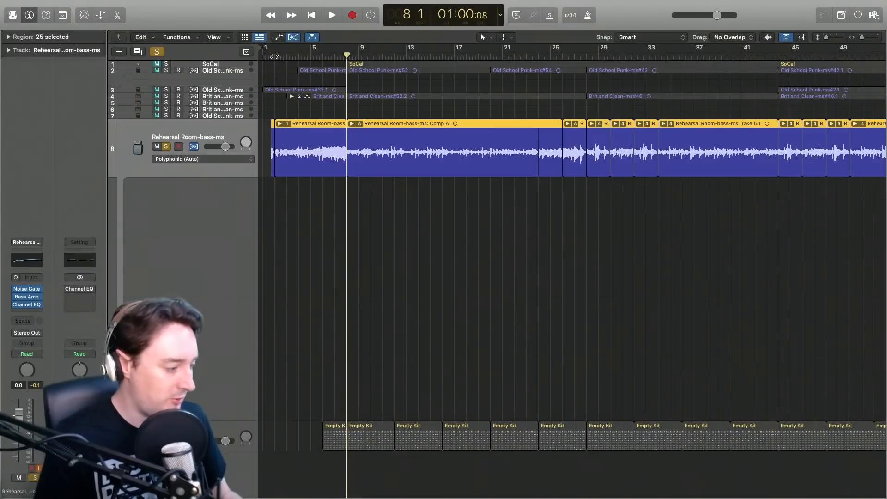
# - Play the soloed bass from bar 2, show the Library during playback, and stop at bar 28
pyautogui.click(274, 56)
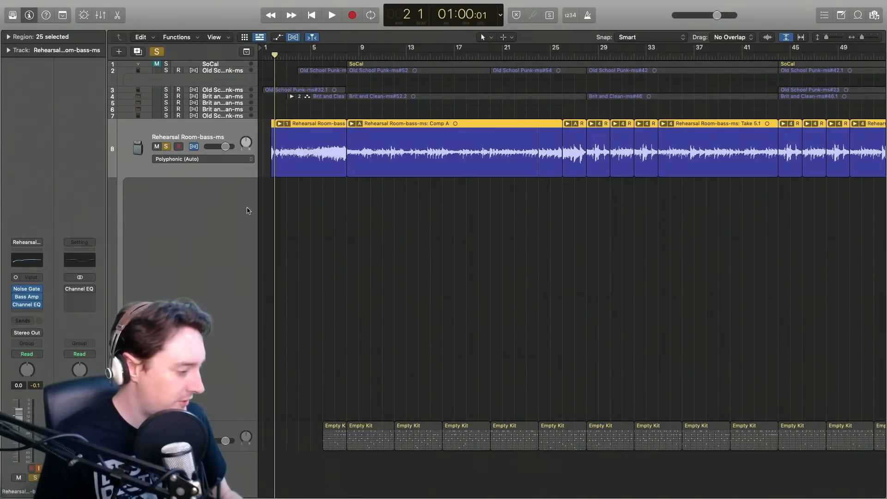
pyautogui.press('space')
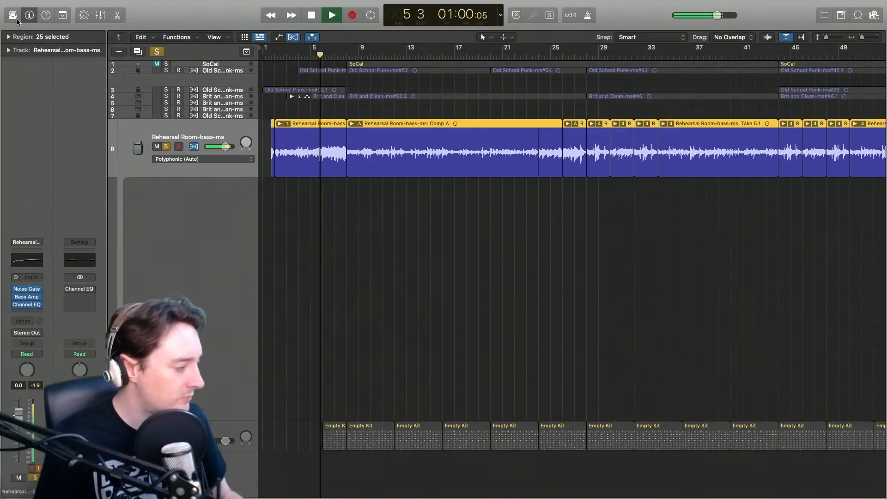
pyautogui.press('y')
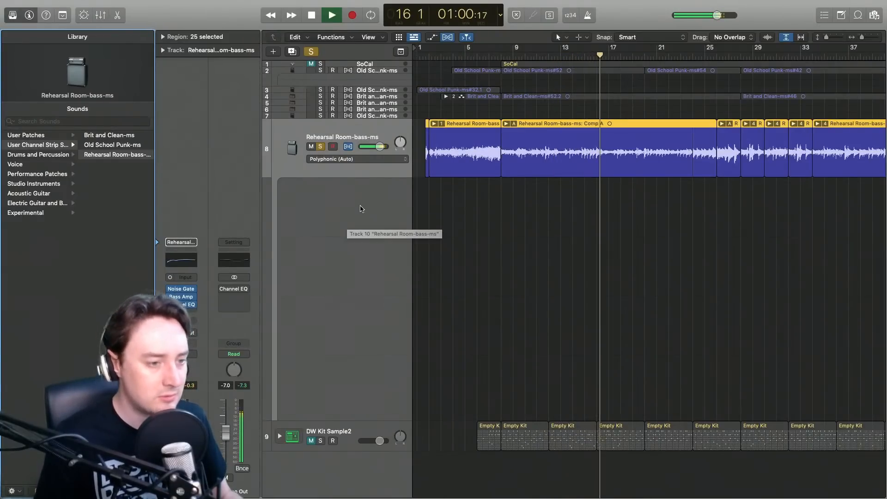
pyautogui.press('space')
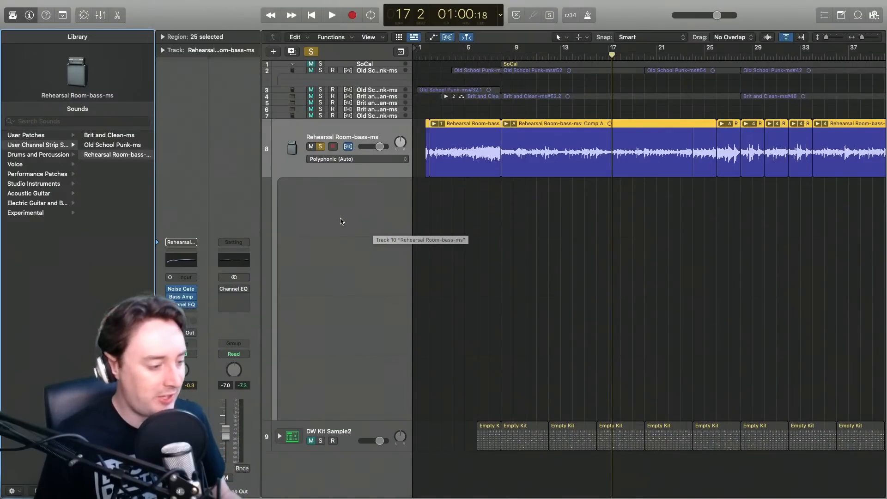
pyautogui.press('space')
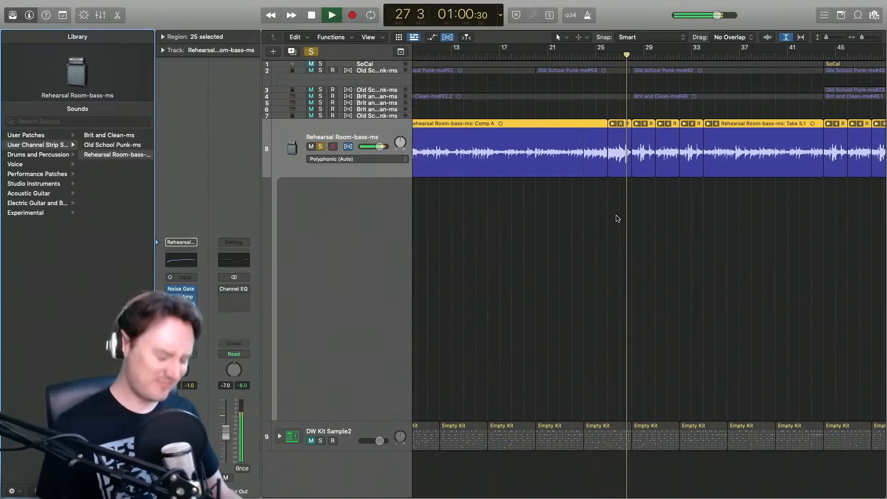
pyautogui.press('space')
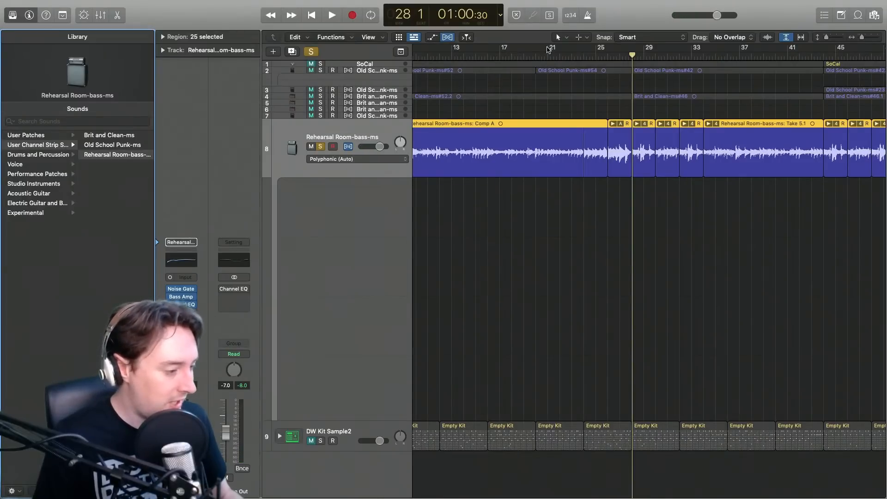
# - Loop bars 20 to 26 and list the Clean Bass sounds in the Electric Guitar and Bass category during playback
pyautogui.moveTo(536, 49); pyautogui.dragTo(608, 49)
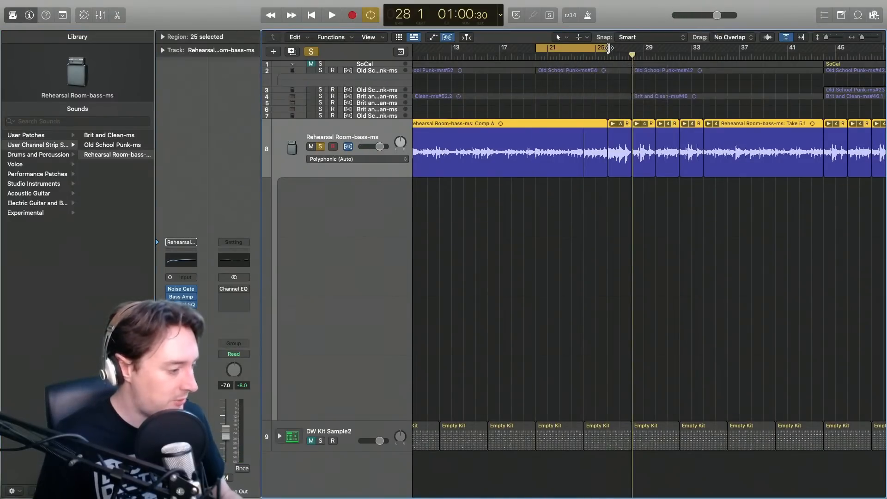
pyautogui.press('space')
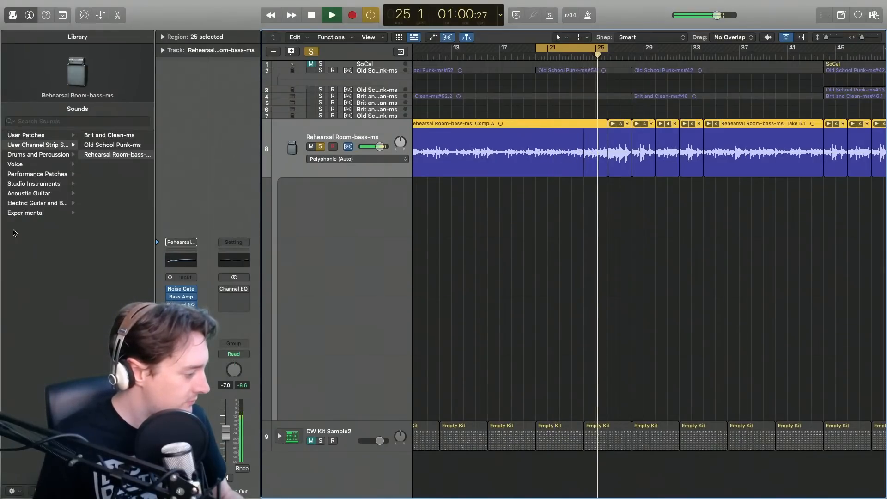
pyautogui.click(27, 203)
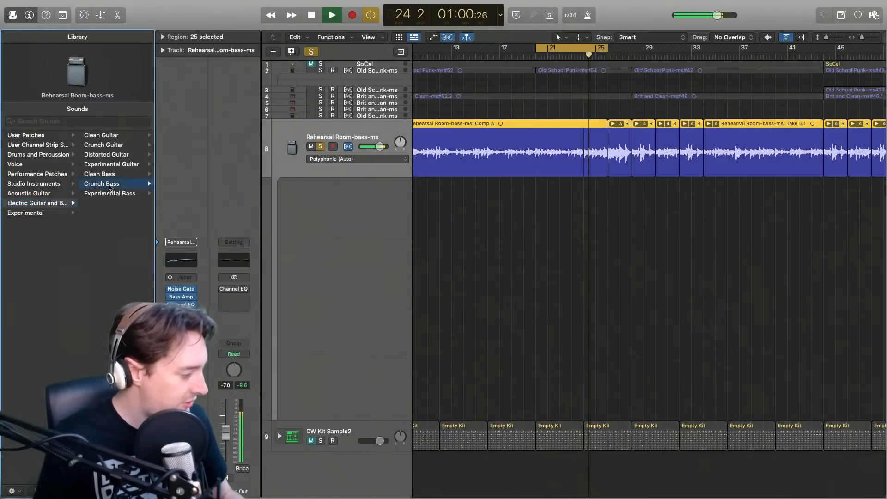
pyautogui.click(110, 185)
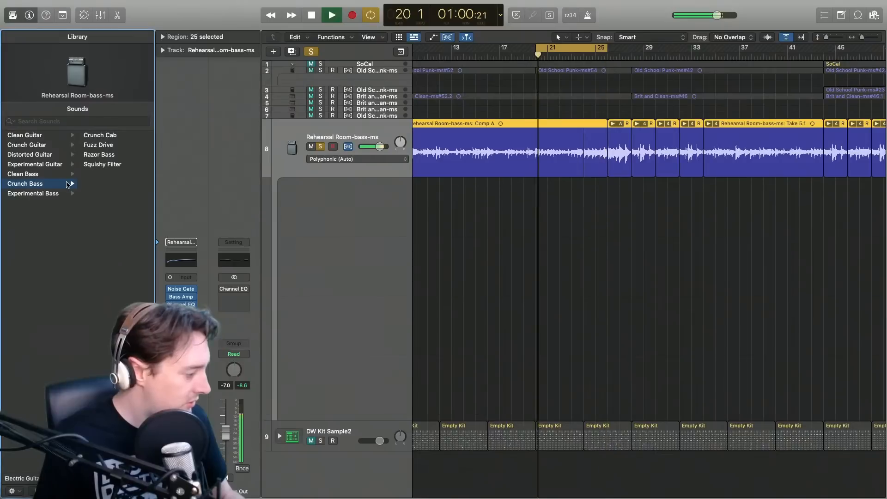
pyautogui.click(29, 175)
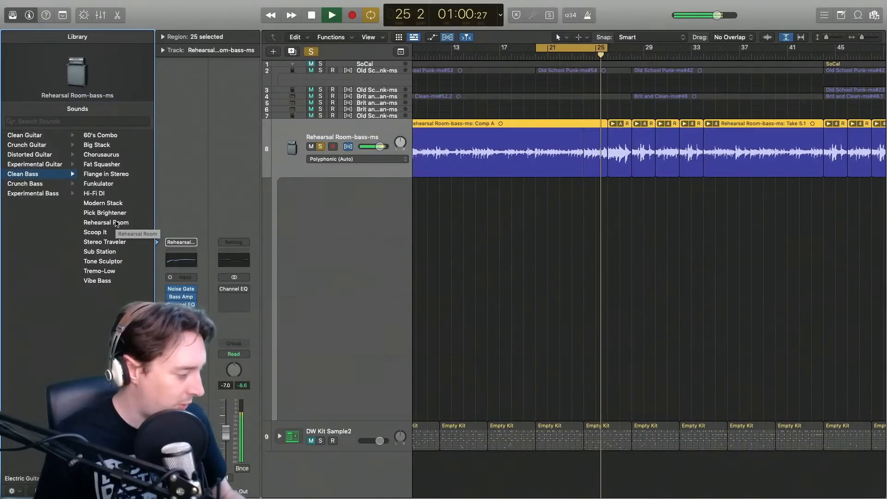
# - Audition the 60's Combo, Big Stack and Chorusaurus patches on the looped bass track
pyautogui.click(113, 137)
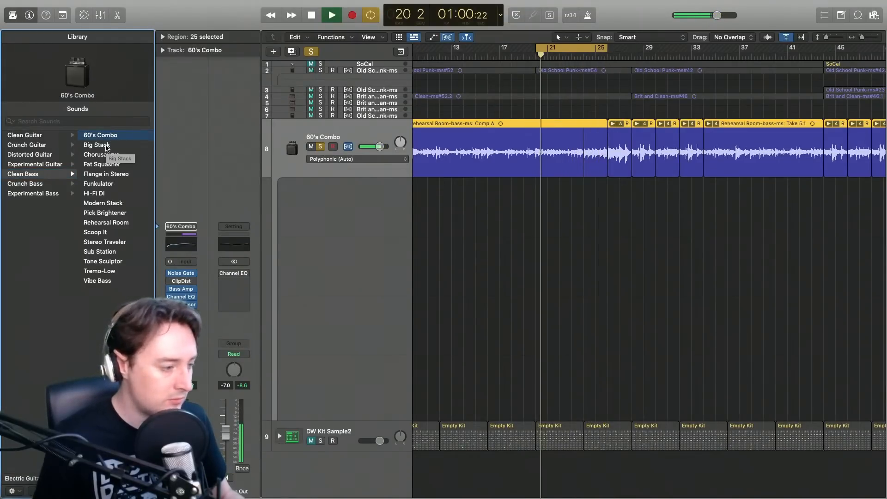
pyautogui.click(104, 145)
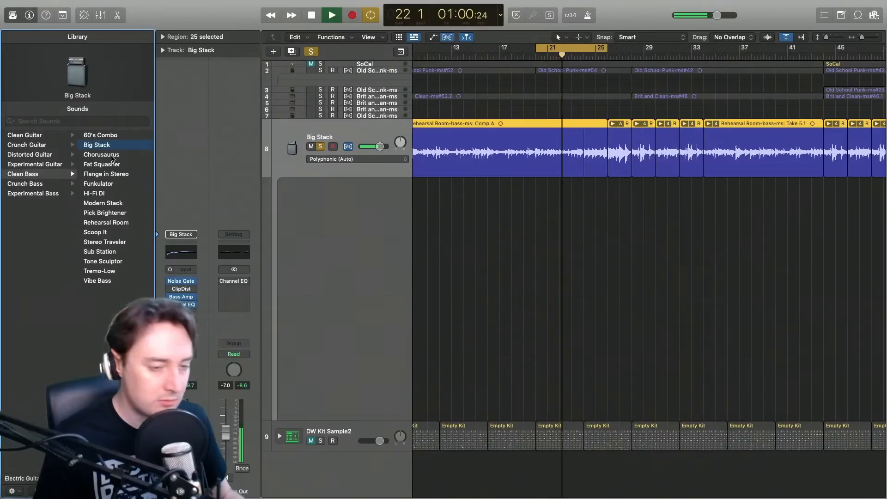
pyautogui.click(113, 158)
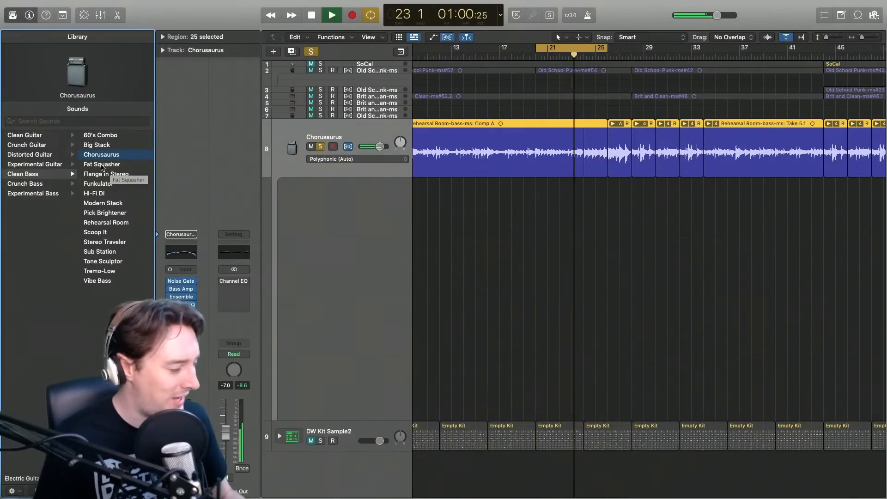
pyautogui.press('space')
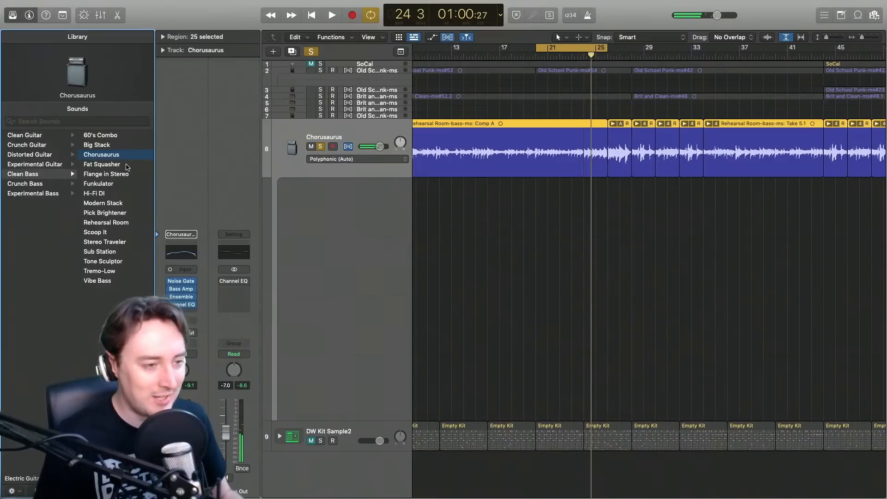
# - Audition the Fat Squasher and Flange in Stereo patches on the looped bass track
pyautogui.click(127, 167)
pyautogui.press('space')
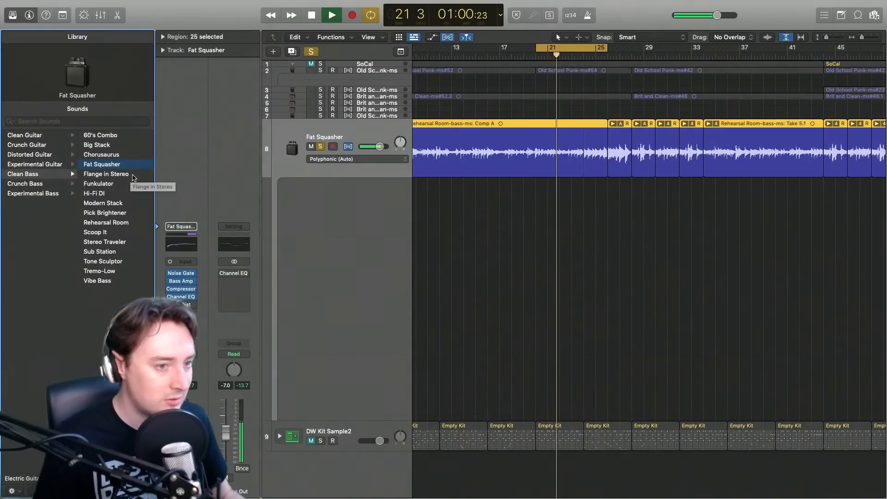
pyautogui.click(134, 178)
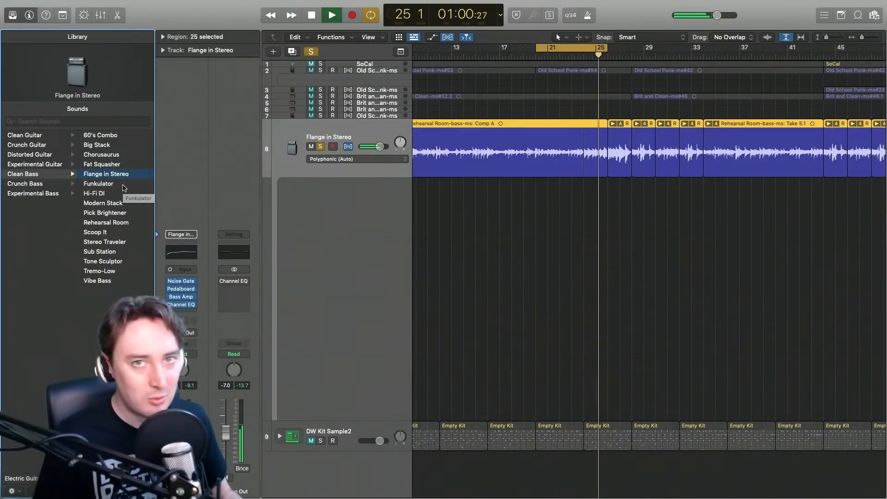
pyautogui.press('space')
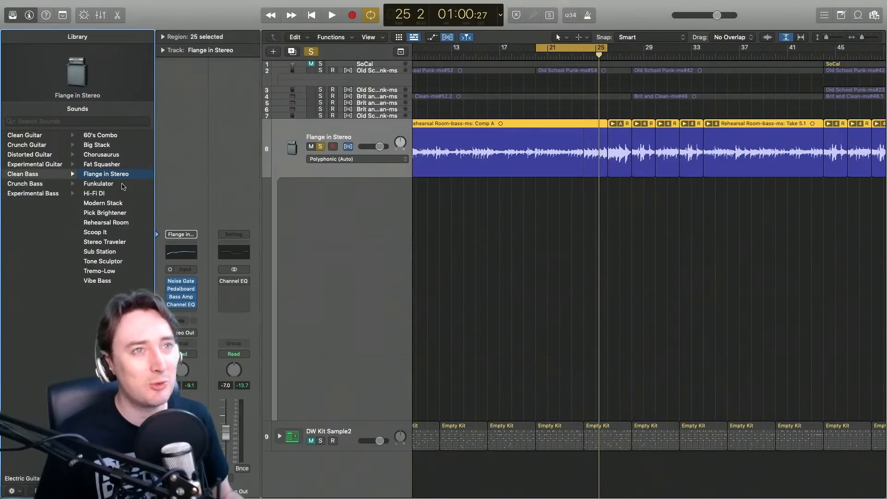
pyautogui.press('space')
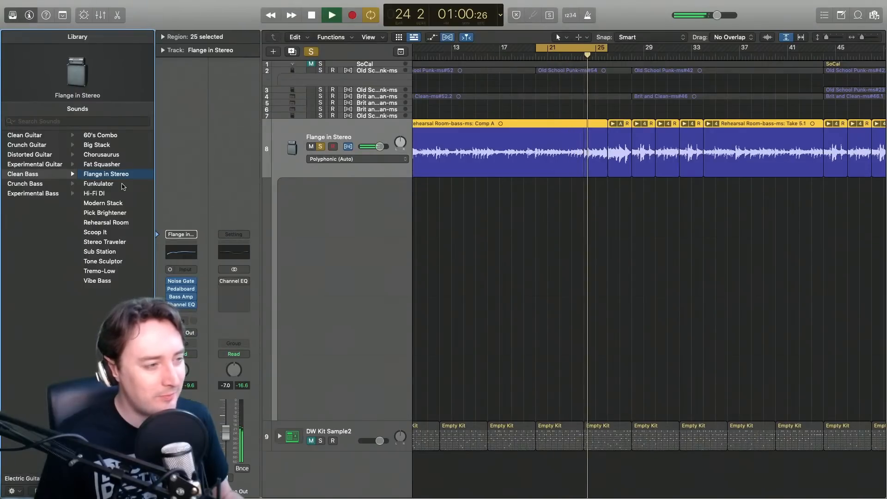
pyautogui.press('space')
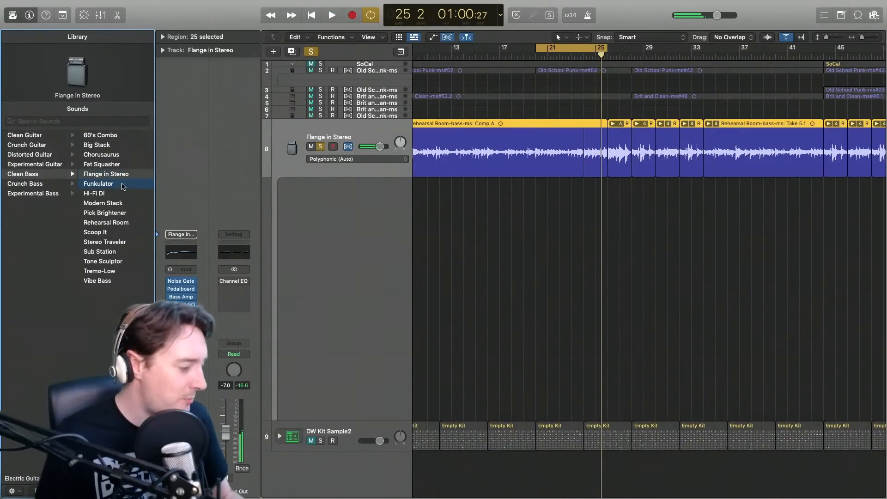
# - Audition the Funkulator and Hi-Fi DI patches on the looped bass track
pyautogui.click(124, 185)
pyautogui.press('space')
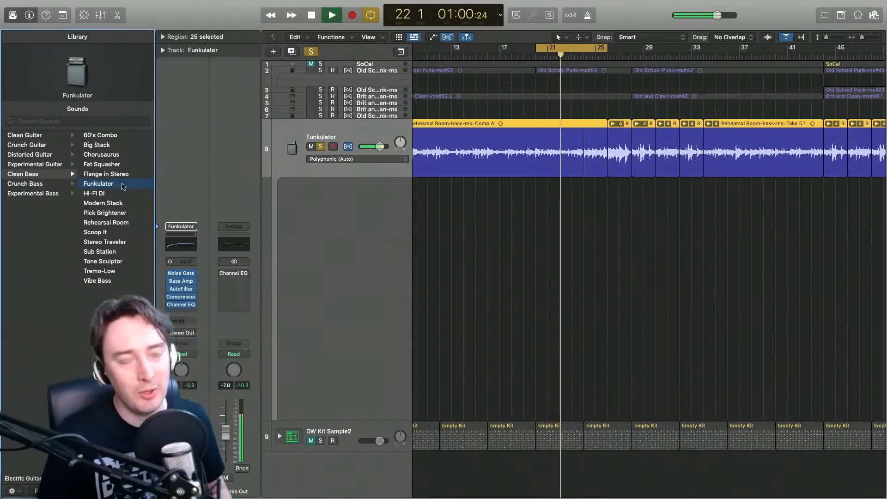
pyautogui.press('space')
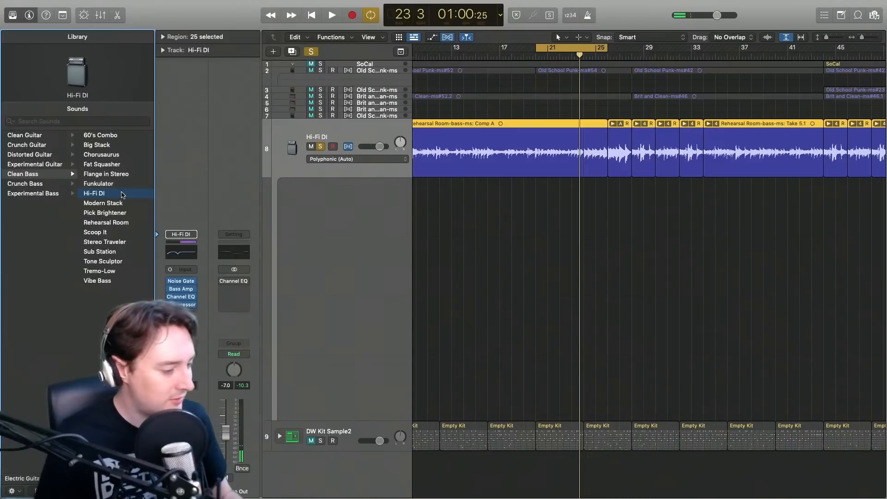
pyautogui.press('space')
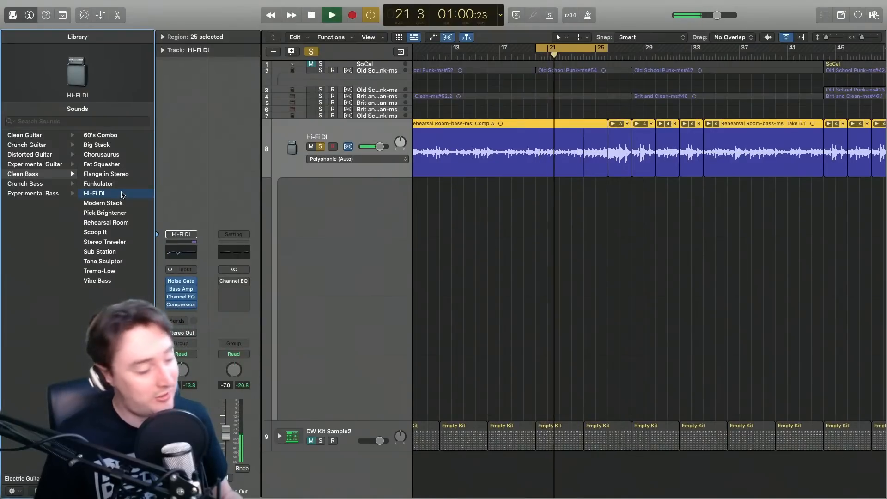
# - Load the Rehearsal Room patch on the bass track, audition it in the loop, and stop playback
pyautogui.press('space')
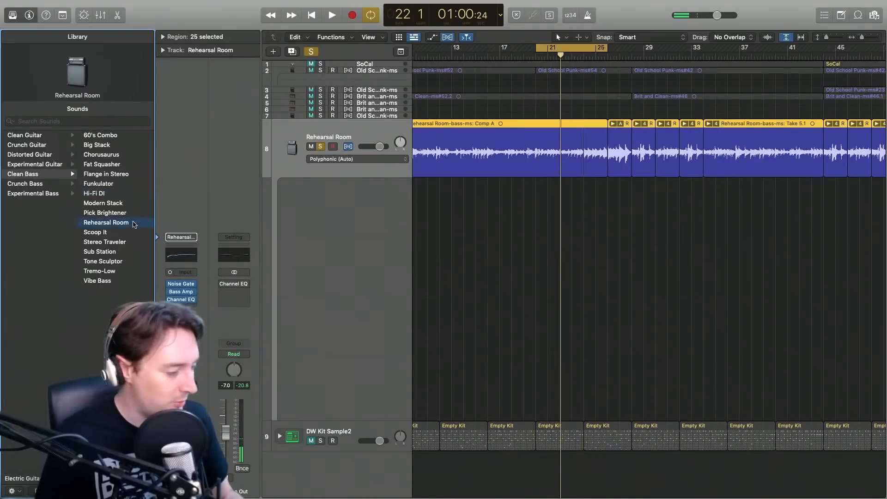
pyautogui.press('space')
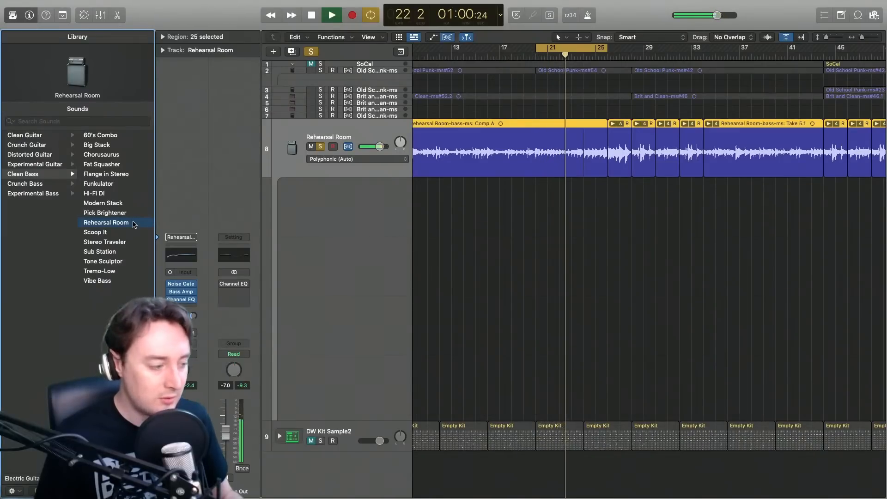
pyautogui.press('space')
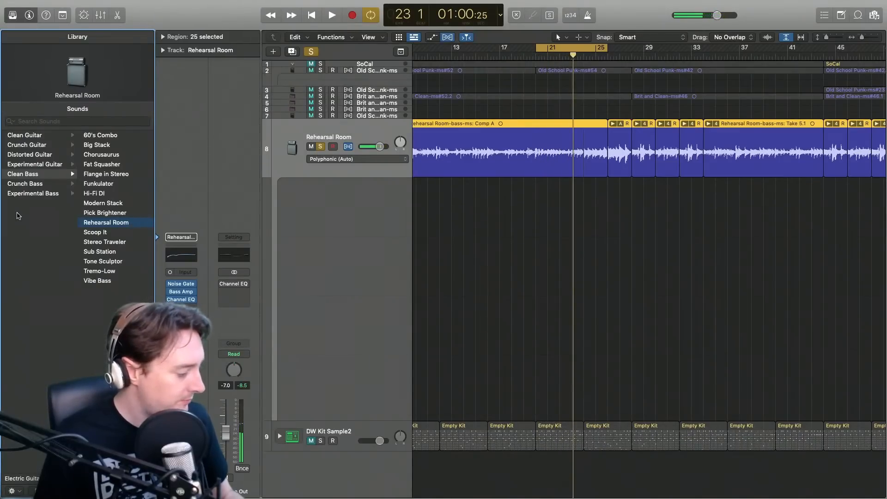
# - Load the saved Rehearsal Room-bass-ms channel strip setting on the bass track and audition it in the loop
pyautogui.hscroll(-2, 29, 456)
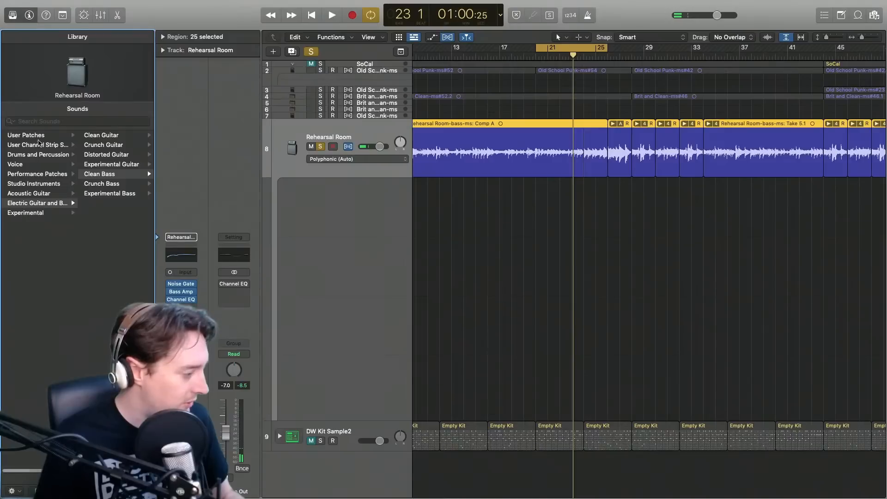
pyautogui.click(42, 146)
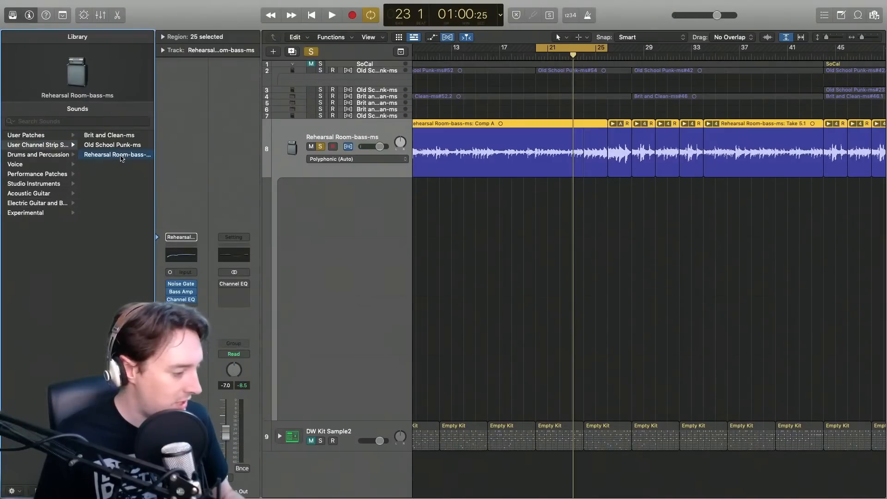
pyautogui.press('space')
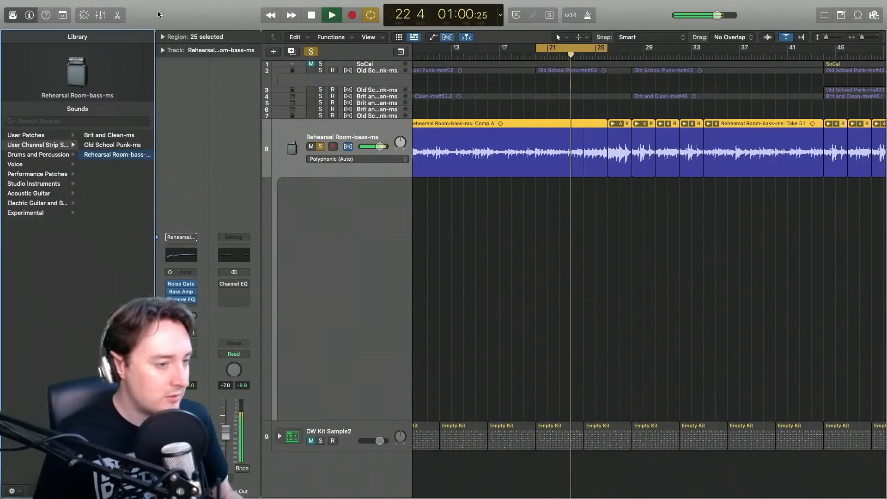
pyautogui.press('space')
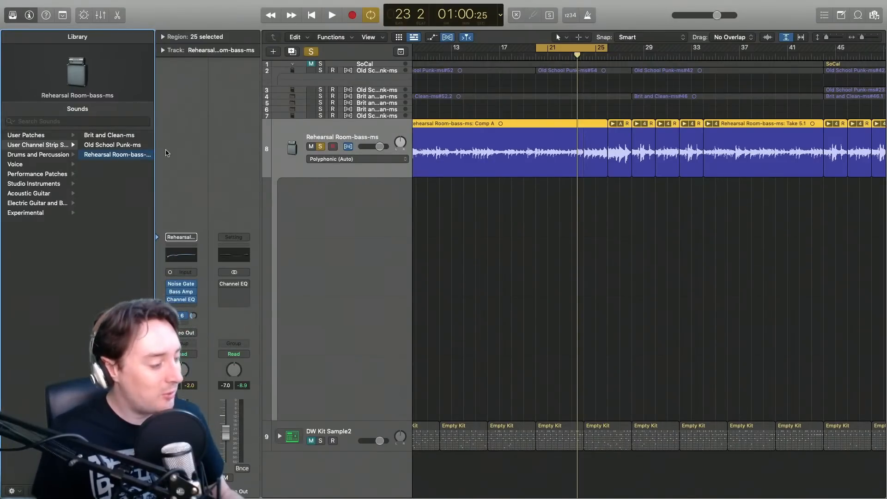
# - Show the bass track's Smart Controls and audition the Bass Amp with gain at 8.0, Low turned up and High turned down
pyautogui.click(83, 16)
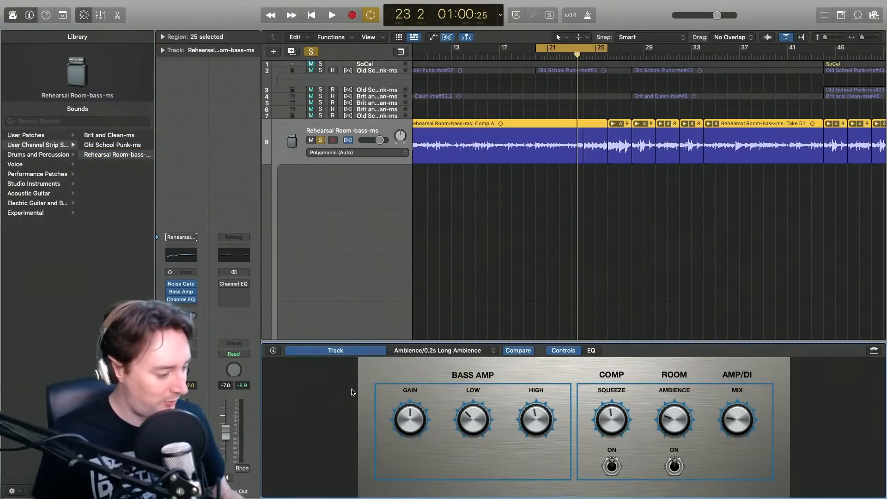
pyautogui.press('space')
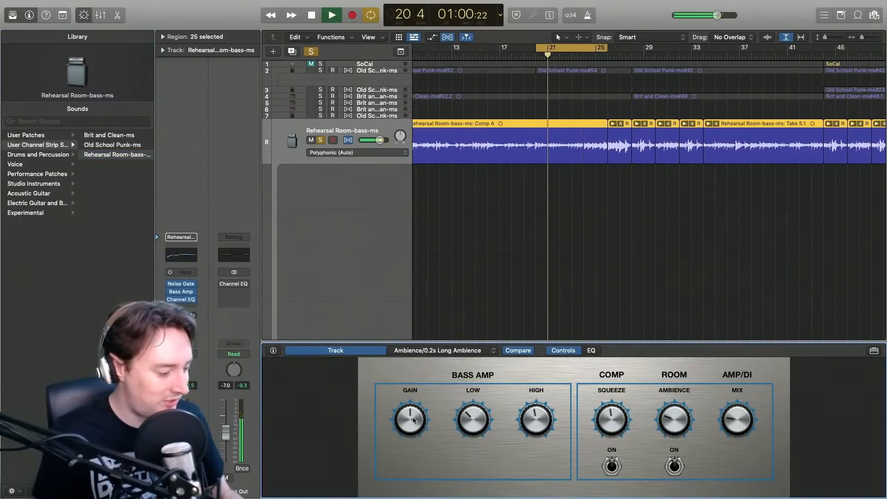
pyautogui.press('space')
pyautogui.moveTo(412, 417); pyautogui.dragTo(419, 347)
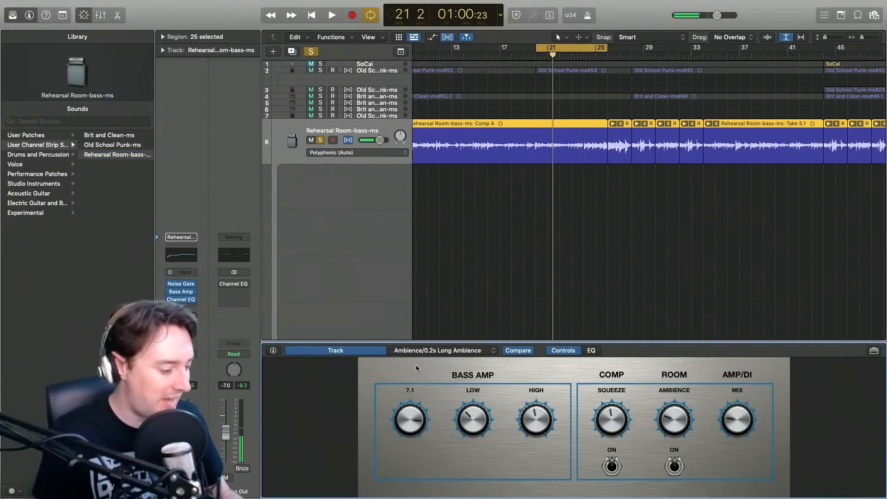
pyautogui.press('space')
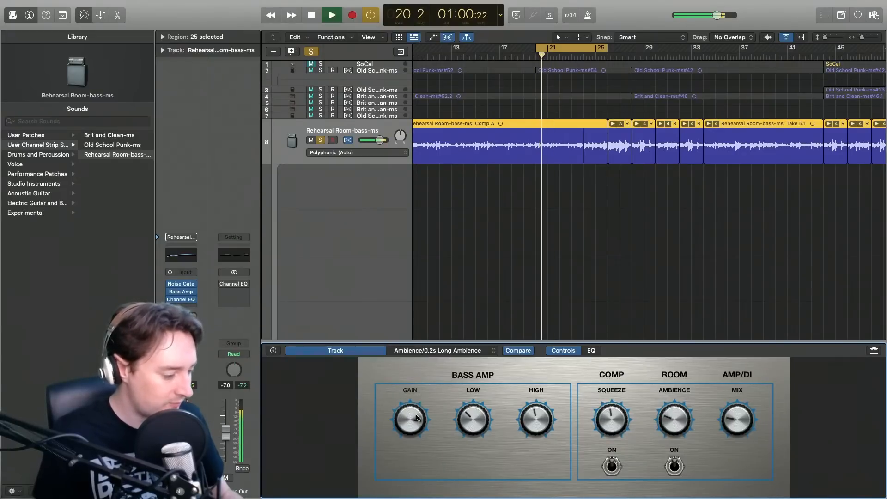
pyautogui.press('space')
pyautogui.moveTo(409, 417); pyautogui.dragTo(411, 355)
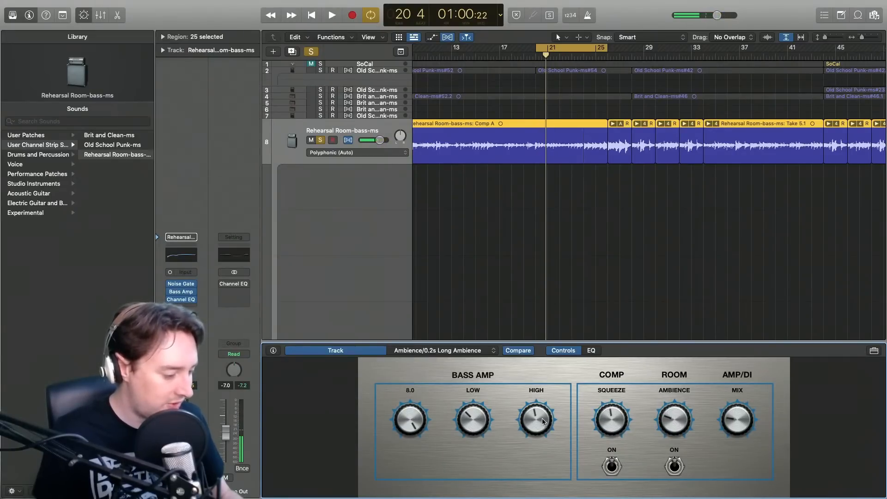
pyautogui.press('space')
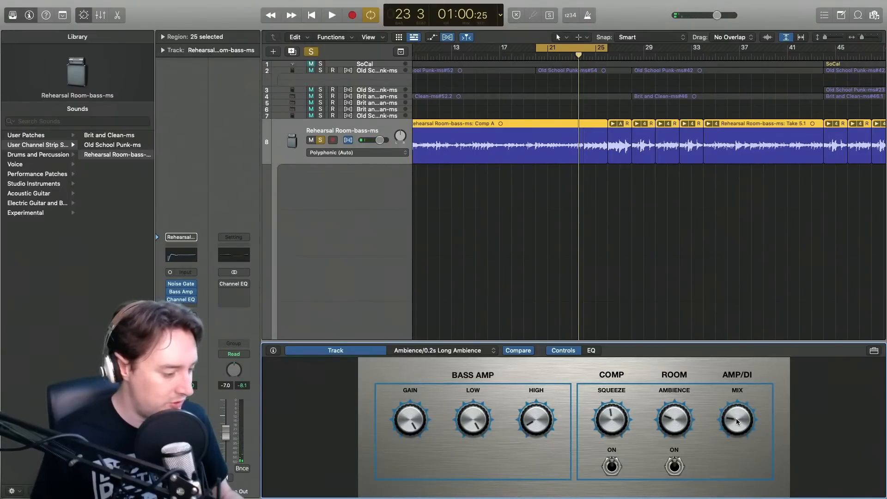
# - Show the bass track's EQ, cut the upper-mid band to -0.7 dB at 3440 Hz, and audition it in the loop
pyautogui.click(591, 352)
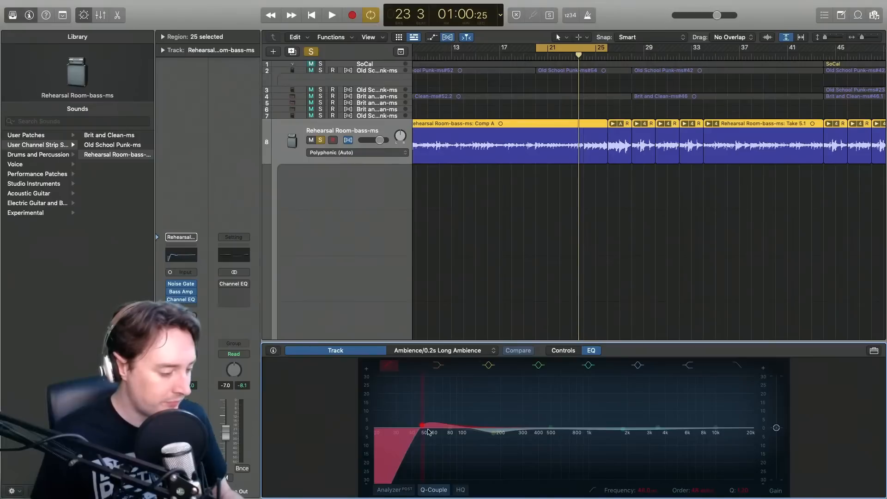
pyautogui.press('space')
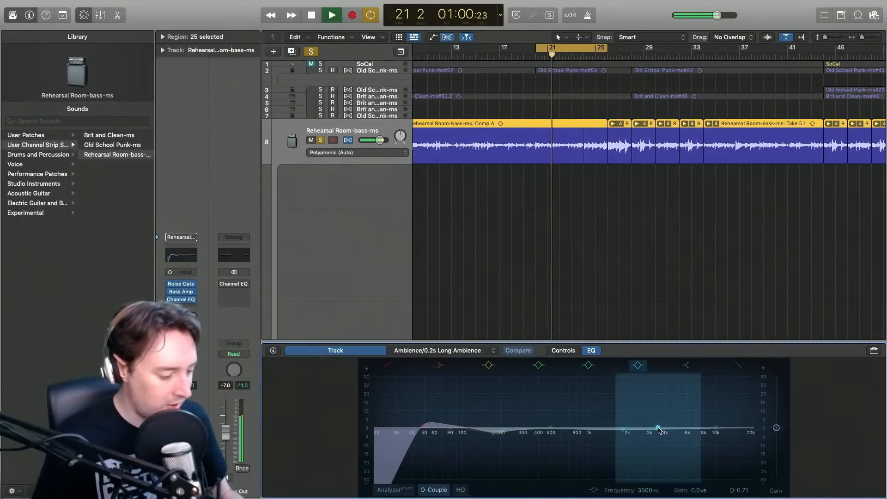
pyautogui.moveTo(659, 429)
pyautogui.mouseDown()
pyautogui.moveTo(667, 396)
pyautogui.moveTo(707, 387)
pyautogui.moveTo(715, 345)
pyautogui.moveTo(684, 359)
pyautogui.moveTo(657, 430)
pyautogui.mouseUp()
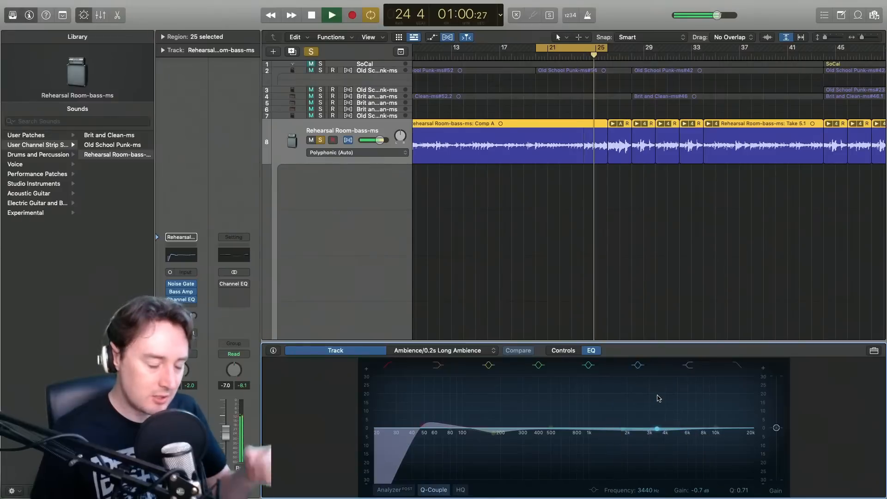
pyautogui.press('space')
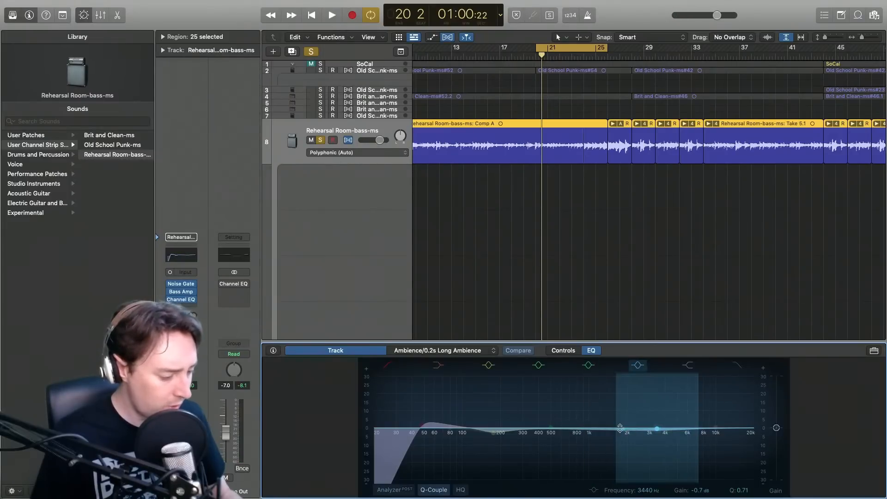
# - Try an exaggerated EQ boost of +24.0 dB at 1120 Hz on the bass and audition it with the cycle turned off
pyautogui.press('space')
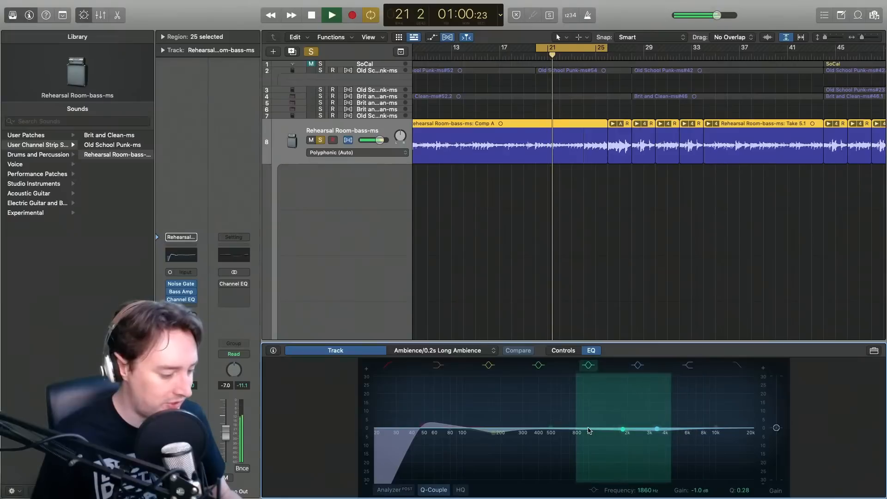
pyautogui.moveTo(624, 428); pyautogui.dragTo(583, 387)
pyautogui.moveTo(549, 362); pyautogui.dragTo(561, 360)
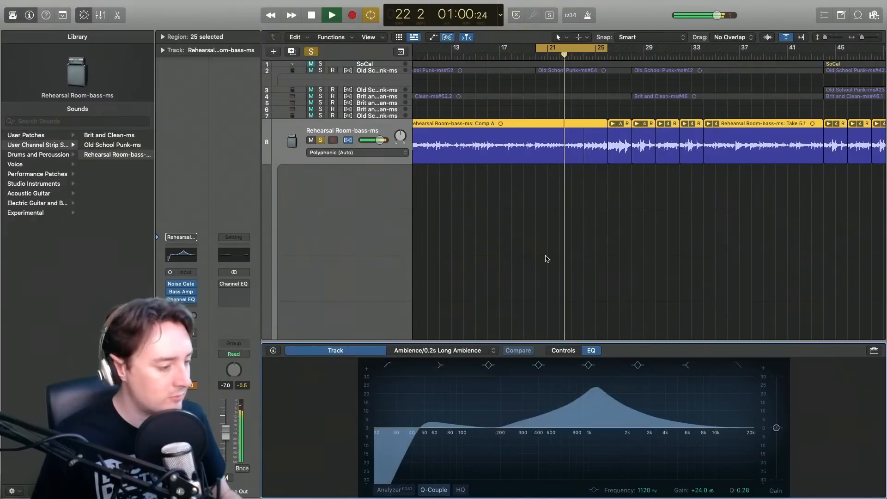
pyautogui.click(566, 49)
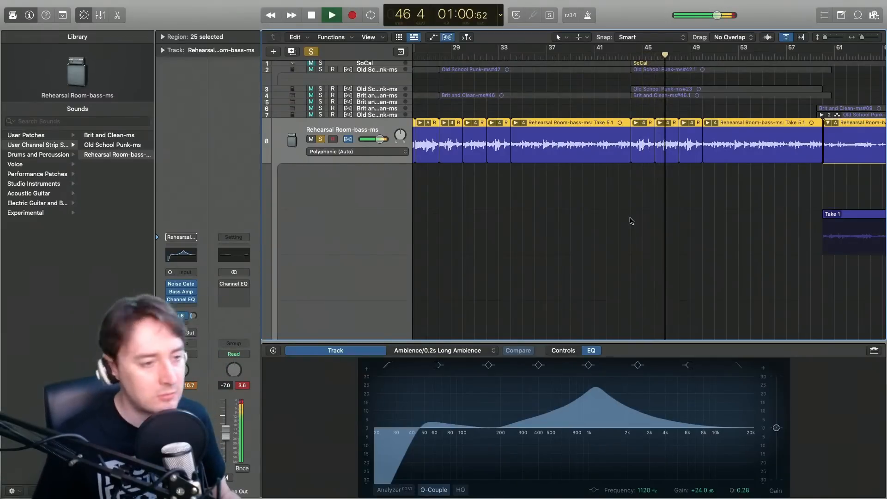
pyautogui.press('space')
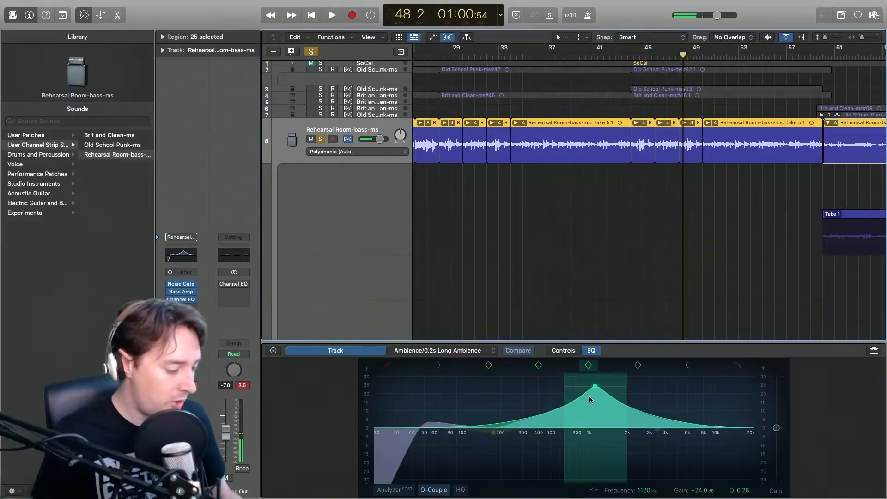
# - Set the bass EQ's mid band to +4.6 dB at 1130 Hz and audition it from bar 44
pyautogui.moveTo(597, 389); pyautogui.dragTo(596, 432)
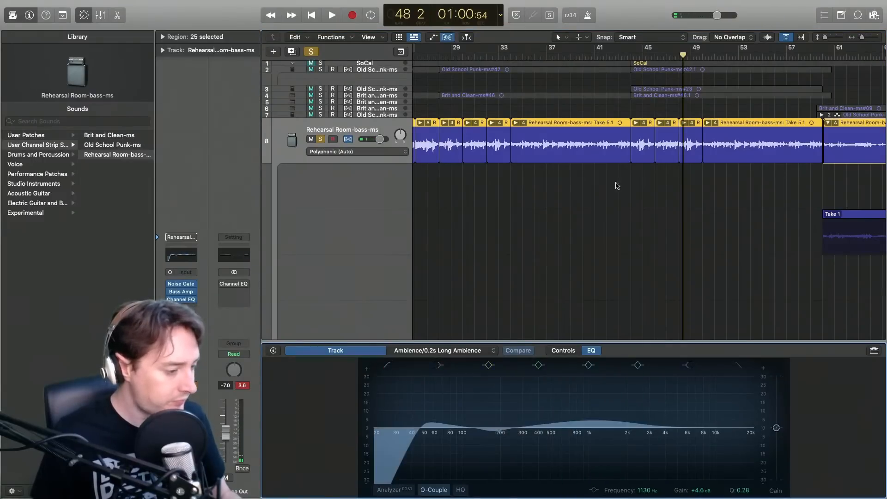
pyautogui.click(633, 56)
pyautogui.press('space')
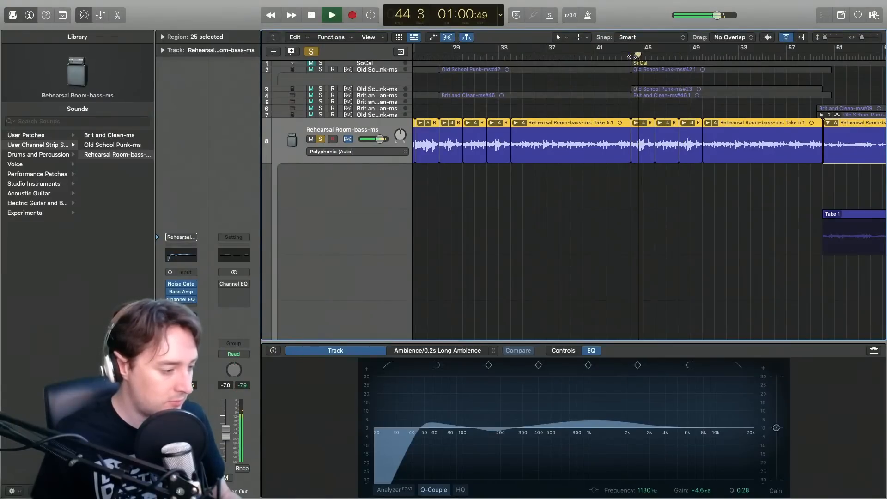
pyautogui.press('space')
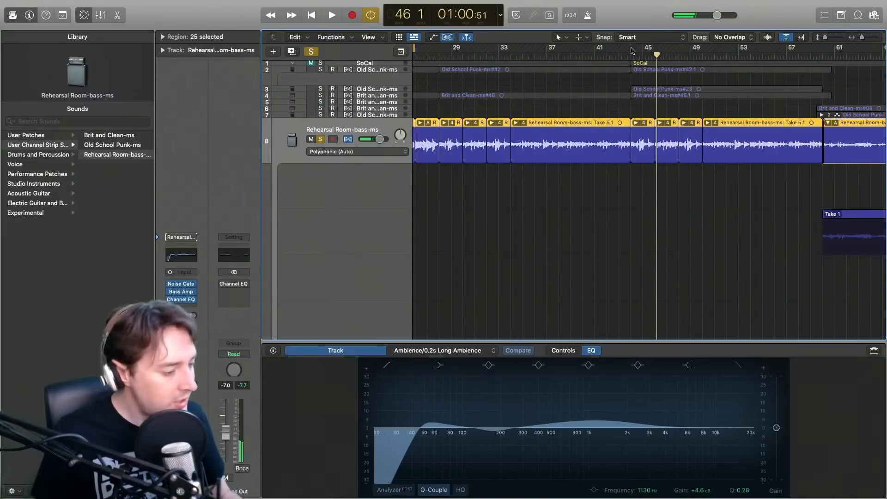
pyautogui.hotkey('ctrl', 'm')
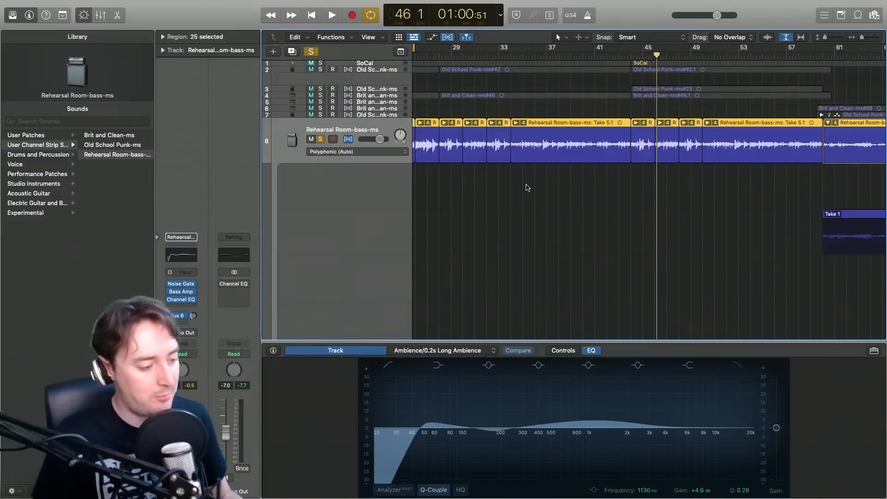
pyautogui.hscroll(5, 528, 188)
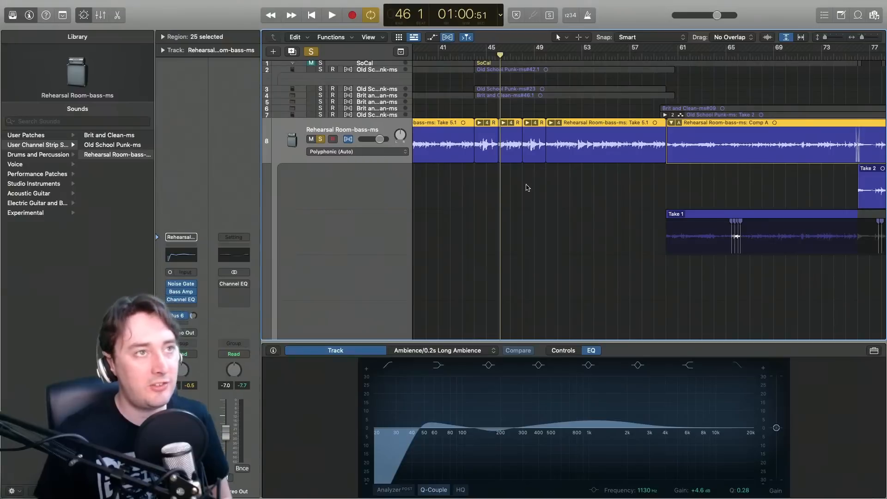
pyautogui.hotkey('ctrl', 'm')
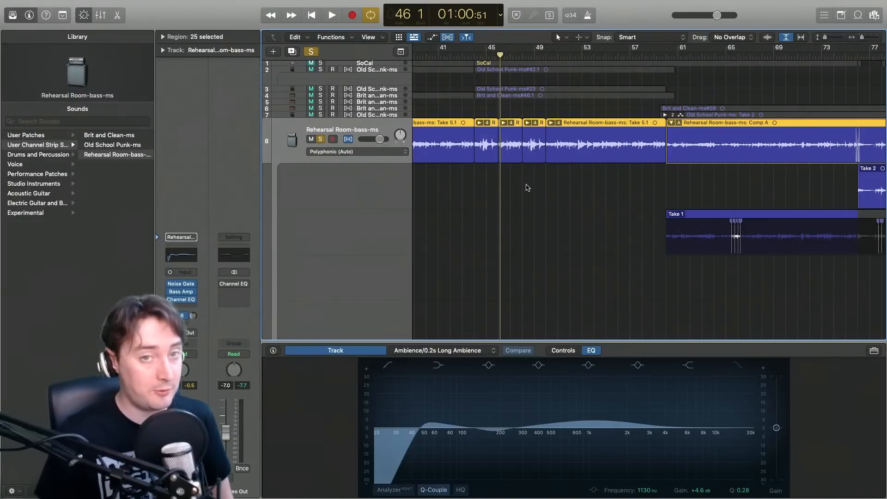
pyautogui.hotkey('ctrl', 'm')
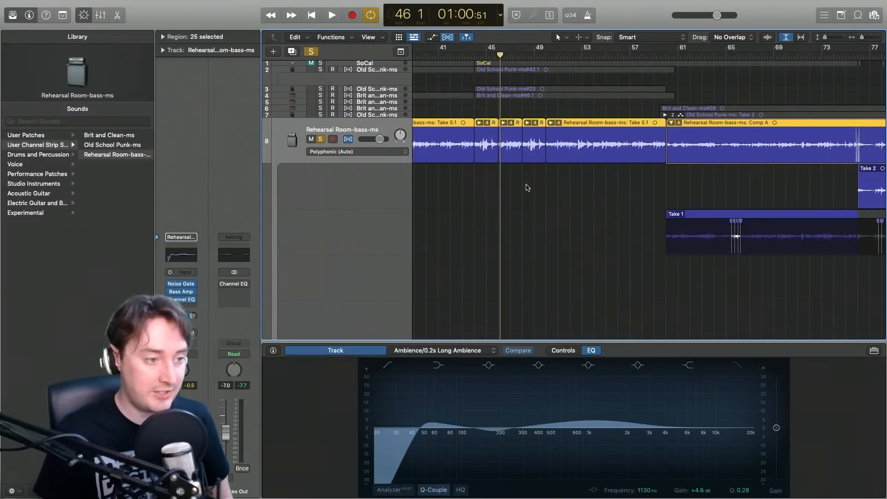
pyautogui.hotkey('ctrl', 'm')
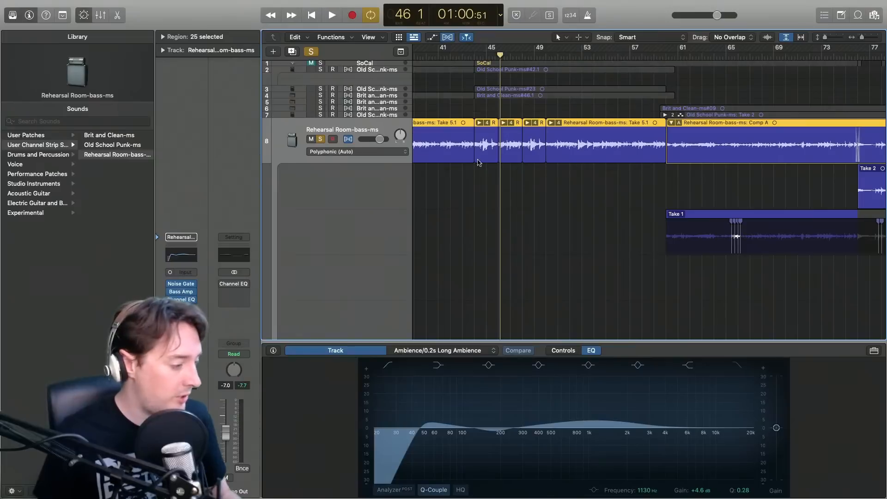
# - Turn off solo on the bass track and hide the Smart Controls
pyautogui.click(321, 140)
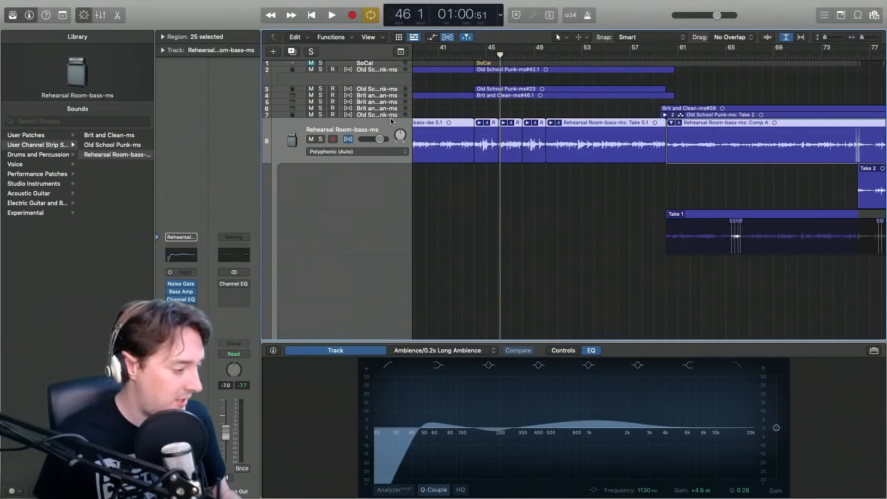
pyautogui.click(83, 15)
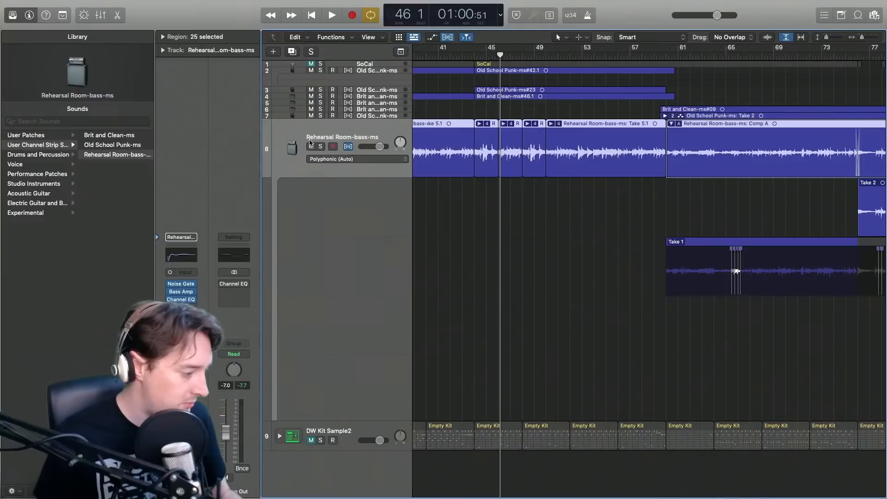
# - Mute the bass track and play the arrangement without it up to bar 44, with the cycle turned off
pyautogui.press('space')
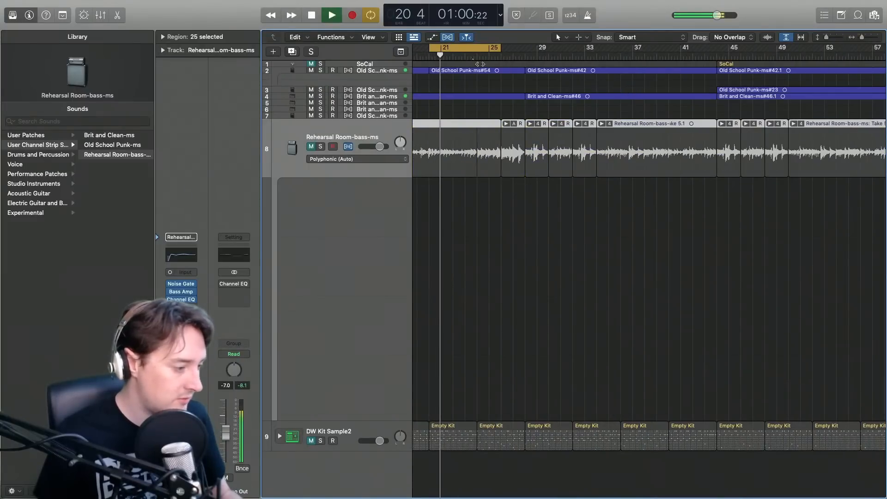
pyautogui.press('c')
pyautogui.hscroll(-10, 598, 194)
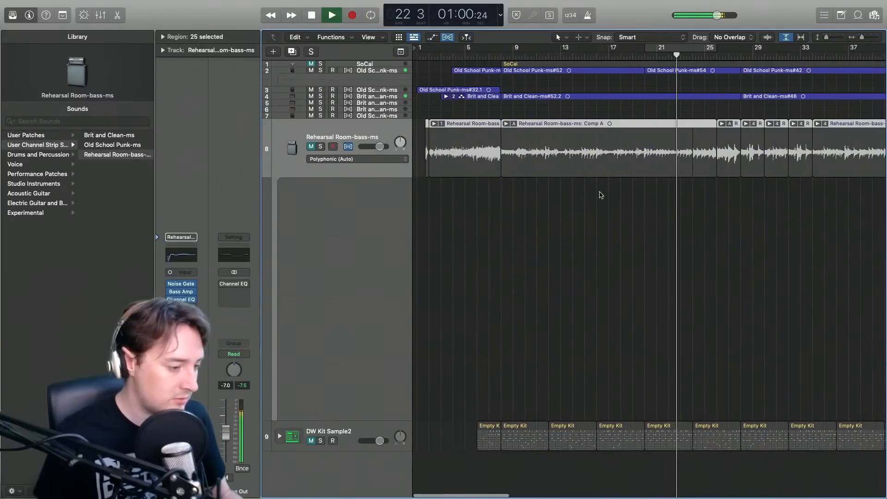
pyautogui.hscroll(8, 601, 196)
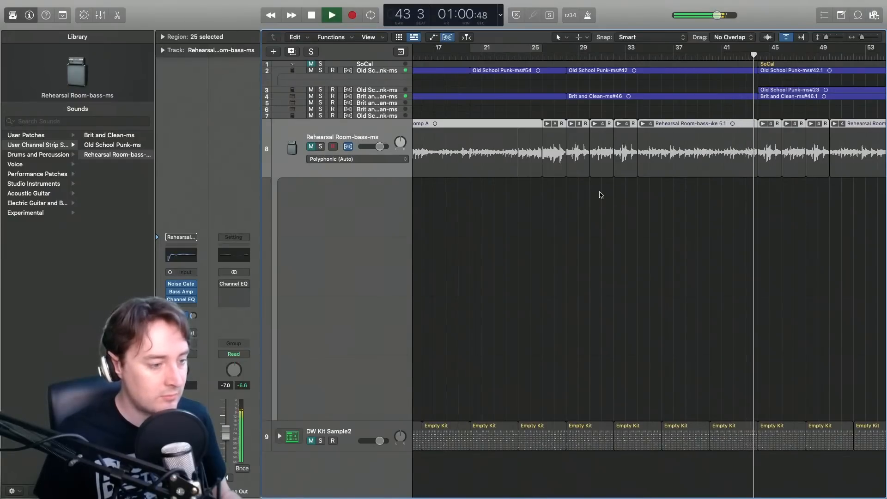
pyautogui.press('space')
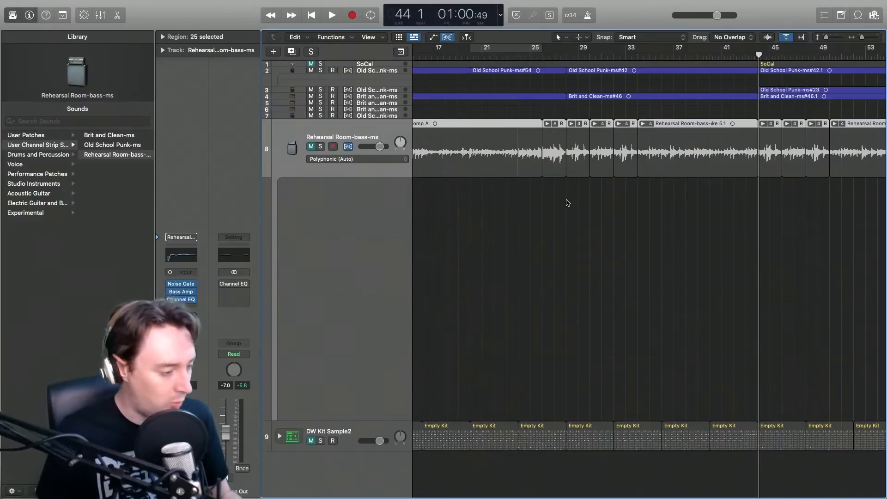
# - Play the arrangement without the bass from bar 26 and stop at bar 28
pyautogui.click(541, 56)
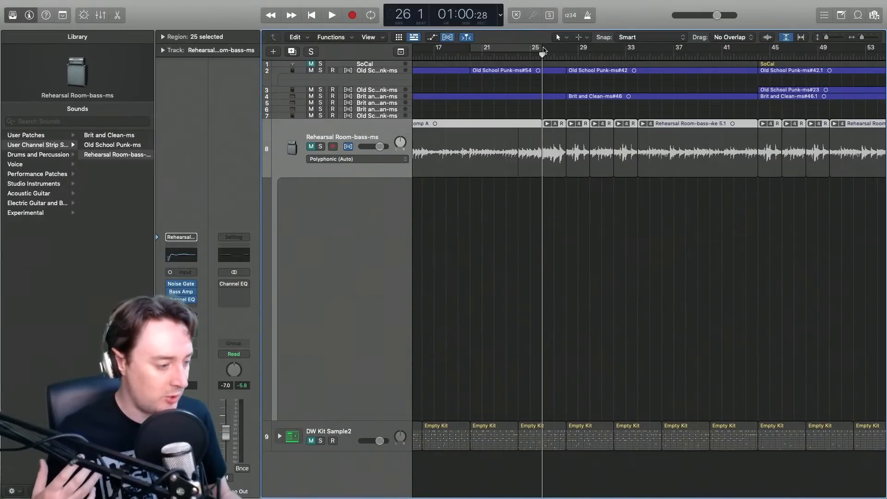
pyautogui.press('space')
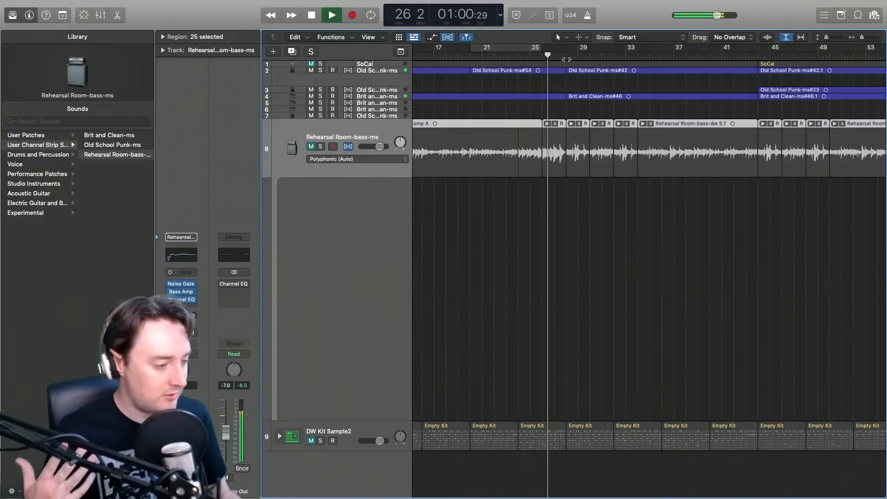
pyautogui.press('space')
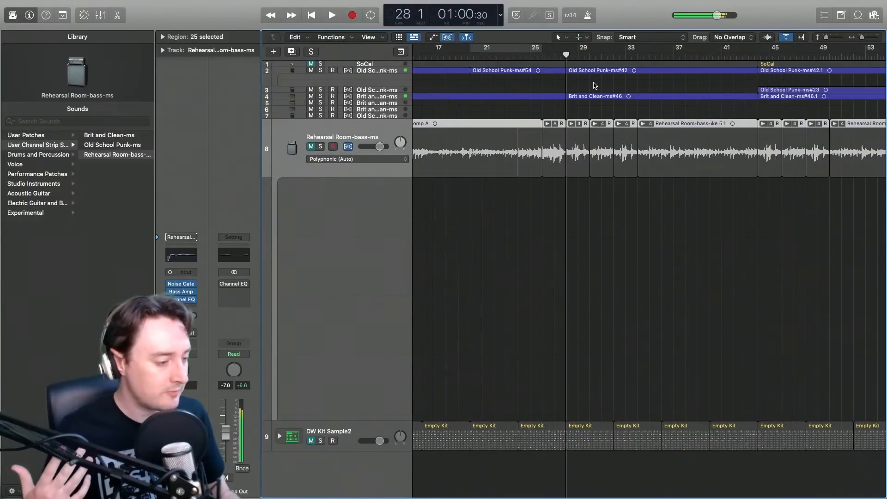
# - Cycle bars 28 to 46 and play that section with the bass track still muted, stopping at bar 31
pyautogui.moveTo(567, 50); pyautogui.dragTo(779, 46)
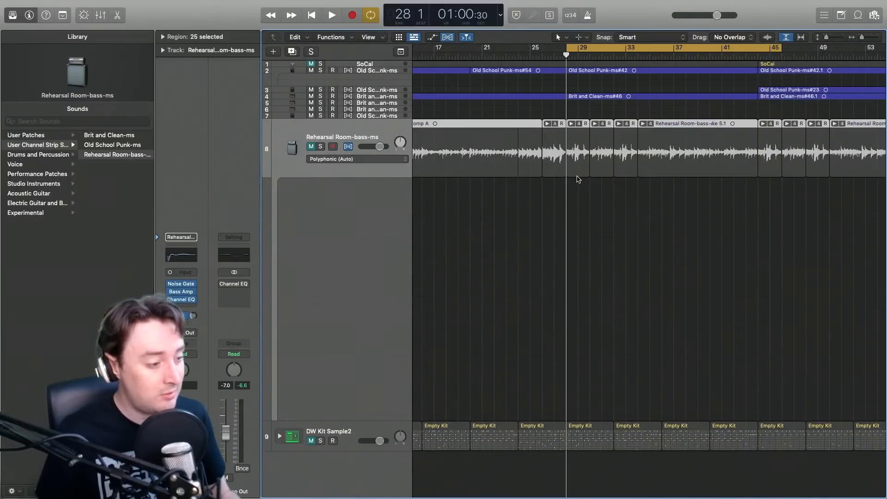
pyautogui.press('space')
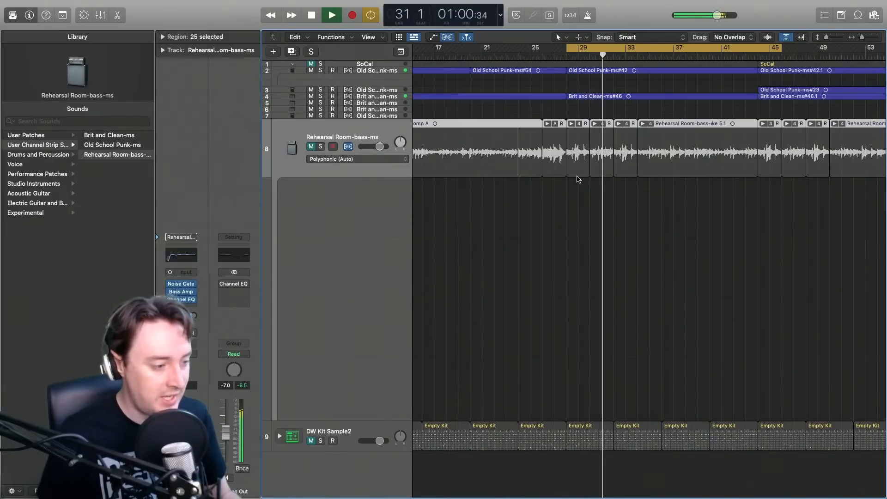
pyautogui.press('space')
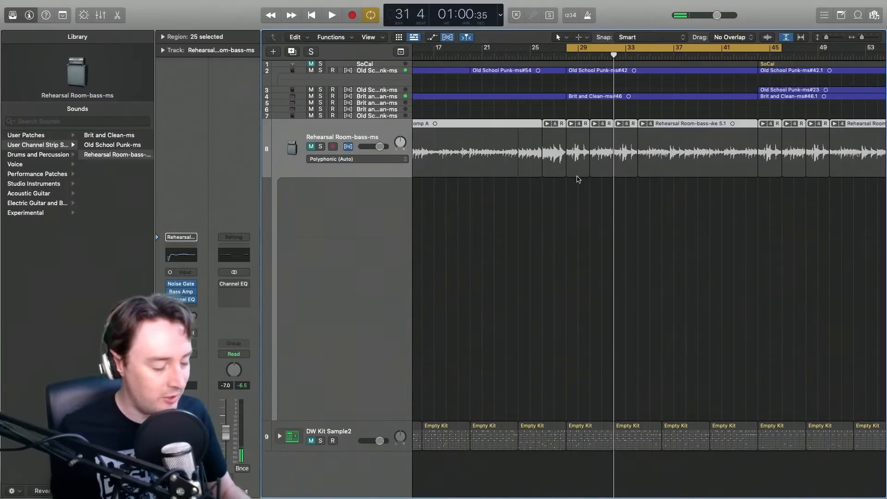
pyautogui.press('space')
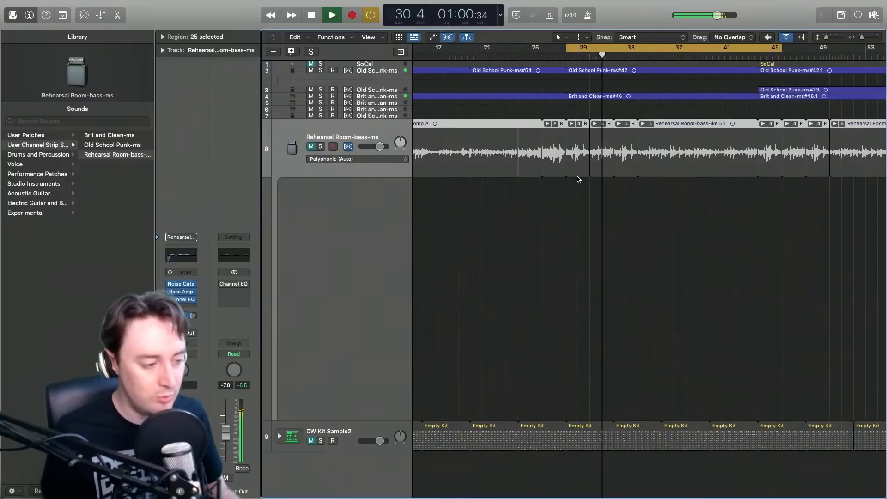
pyautogui.press('space')
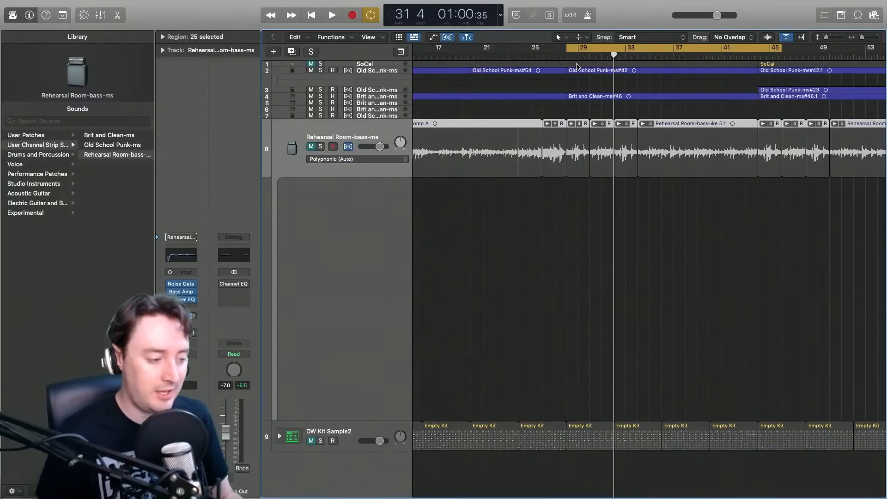
# - Shorten the cycle to end at bar 44 and unmute the bass track, leaving solo off
pyautogui.moveTo(780, 48); pyautogui.dragTo(756, 48)
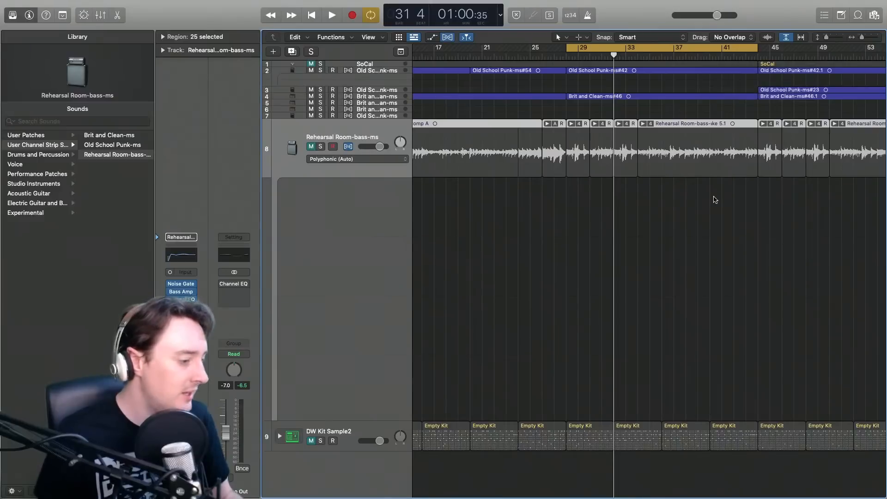
pyautogui.click(320, 147)
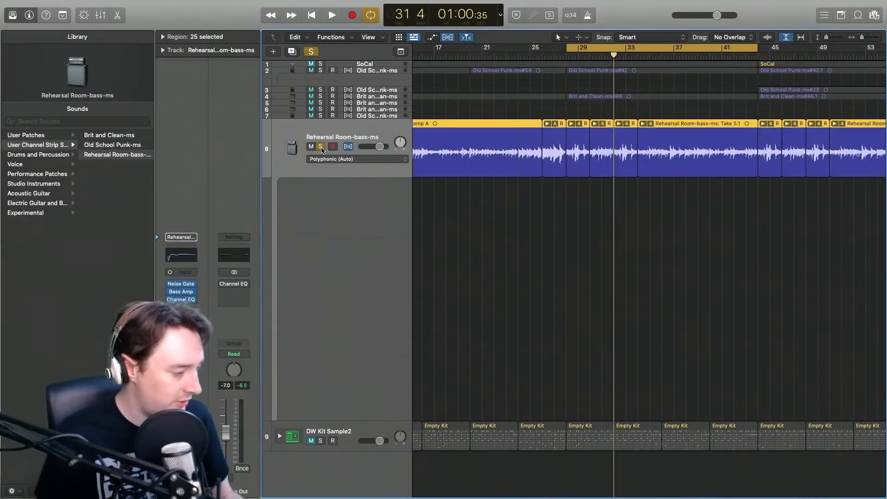
pyautogui.click(320, 148)
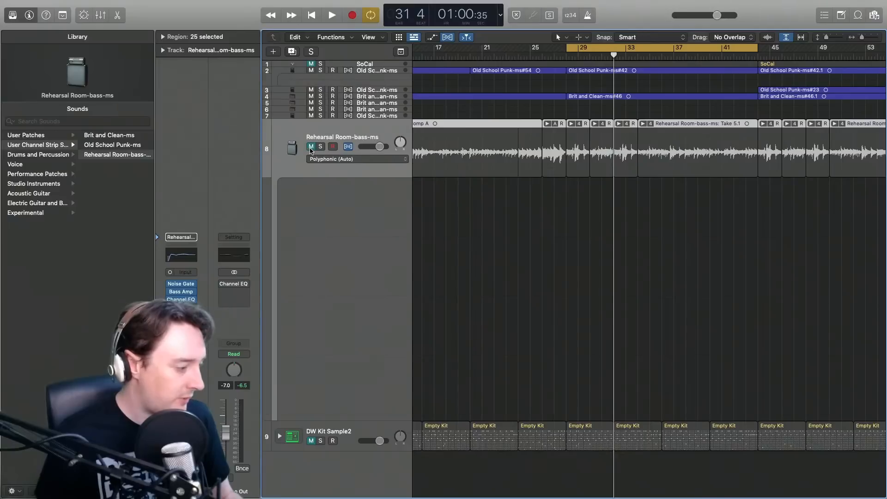
pyautogui.click(311, 147)
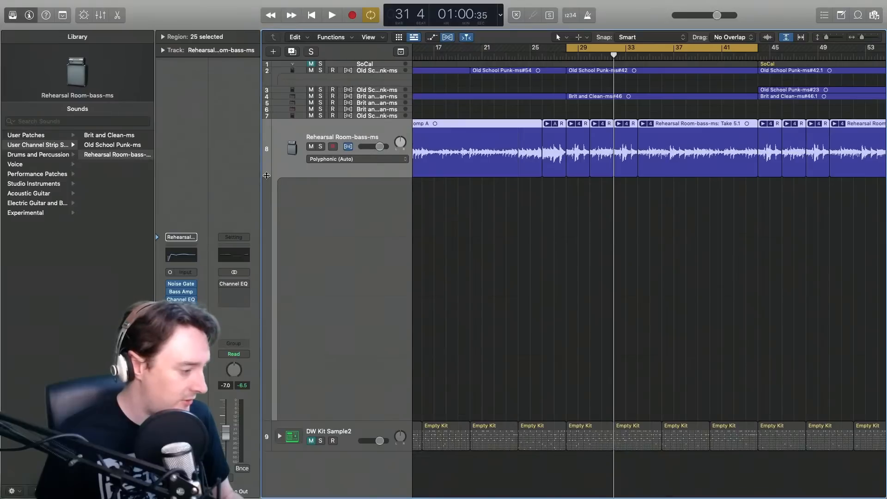
# - Lower the volumes of the Old School Punk-ms guitar on track 2 and the Brit and Clean-ms guitar on track 4
pyautogui.click(303, 74)
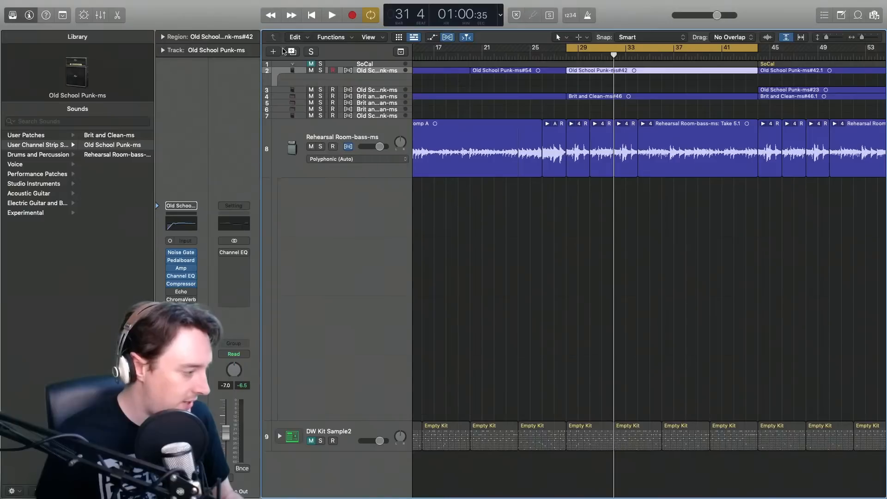
pyautogui.click(798, 39)
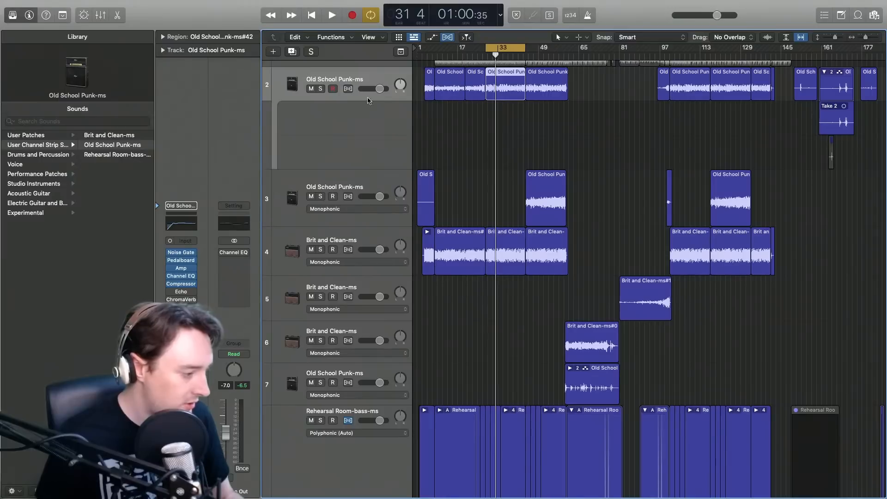
pyautogui.click(379, 89)
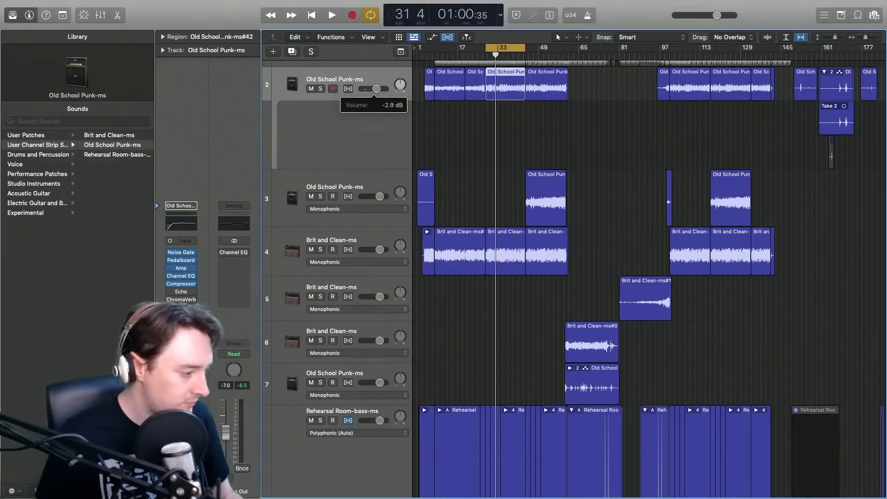
pyautogui.moveTo(375, 89); pyautogui.dragTo(373, 89)
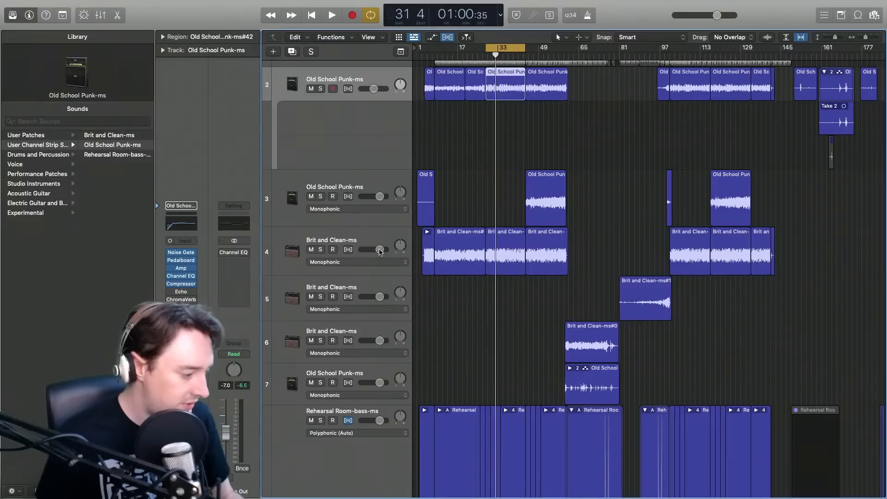
pyautogui.moveTo(380, 250); pyautogui.dragTo(376, 250)
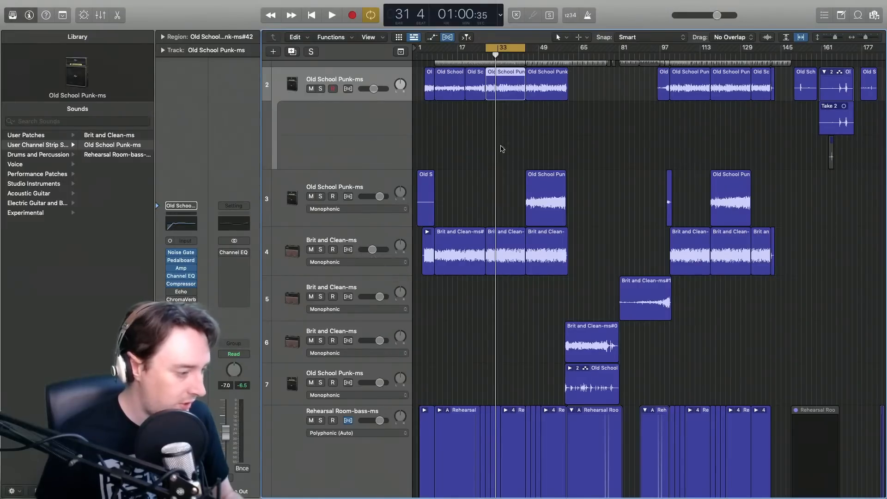
# - During playback, try the Old School Punk-ms channel strip setting on the bass track and reload Rehearsal Room-bass-ms
pyautogui.press('space')
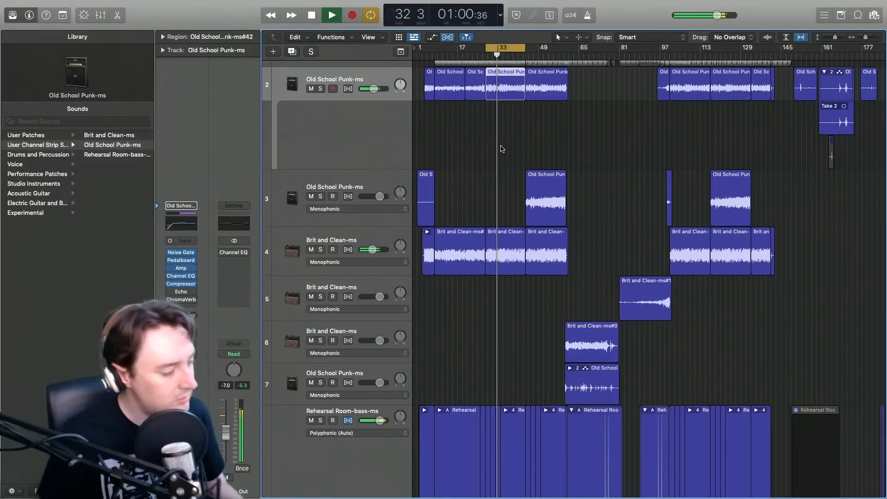
pyautogui.click(346, 471)
pyautogui.press('z')
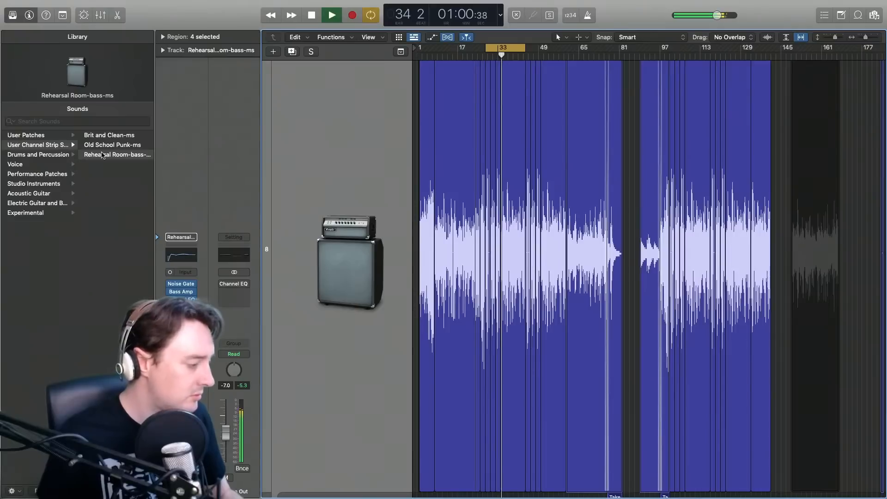
pyautogui.click(111, 144)
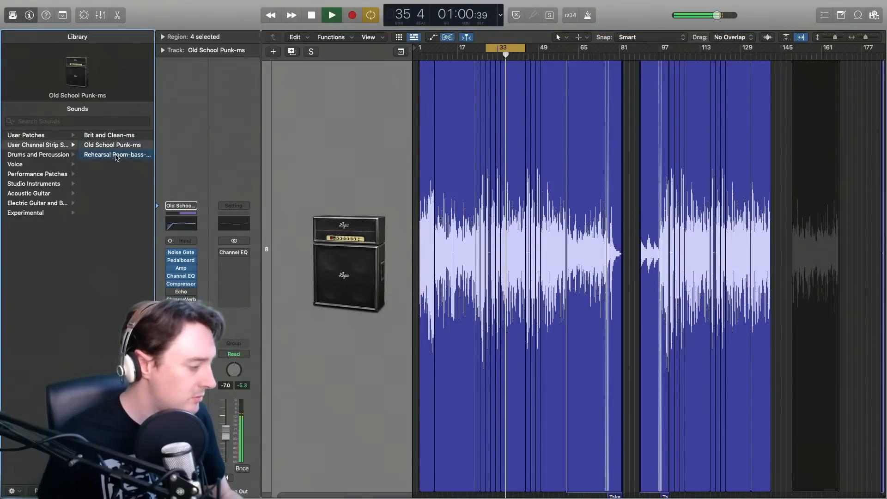
pyautogui.click(113, 155)
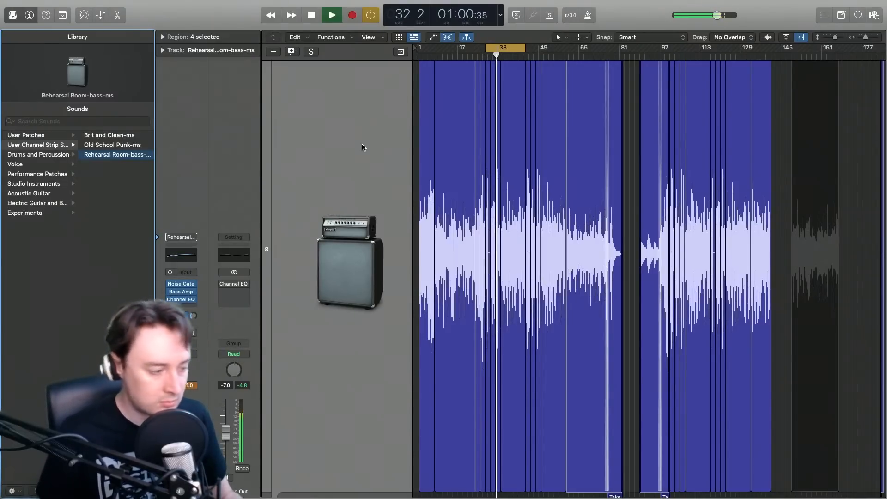
# - Play the cycled section with the bass included, stop at bar 36 and turn off the cycle
pyautogui.scroll(-1, 362, 147)
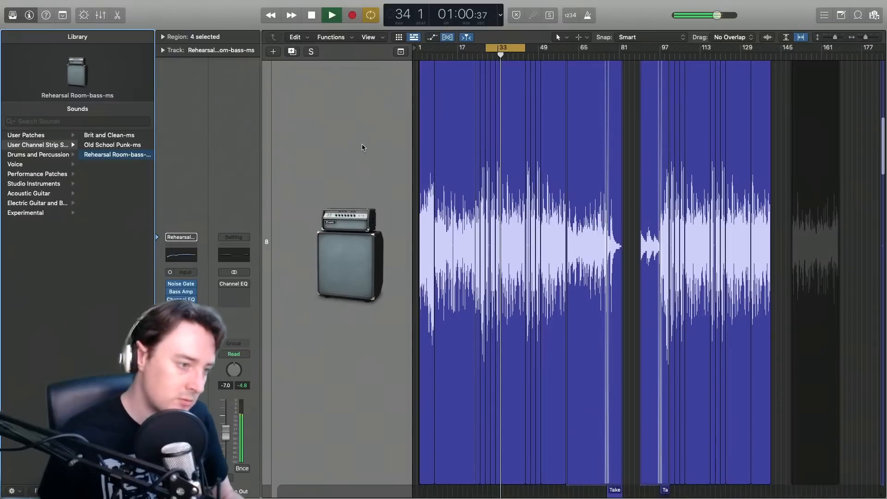
pyautogui.scroll(4, 362, 147)
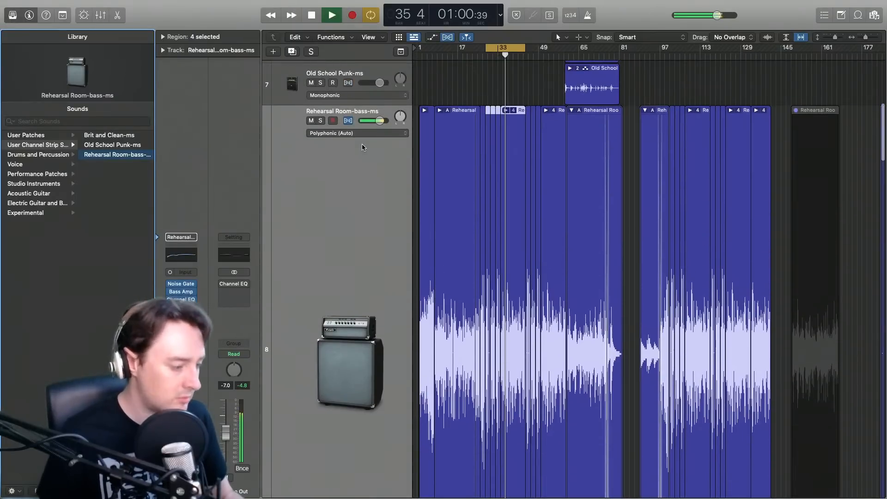
pyautogui.scroll(5, 362, 146)
pyautogui.scroll(4, 455, 72)
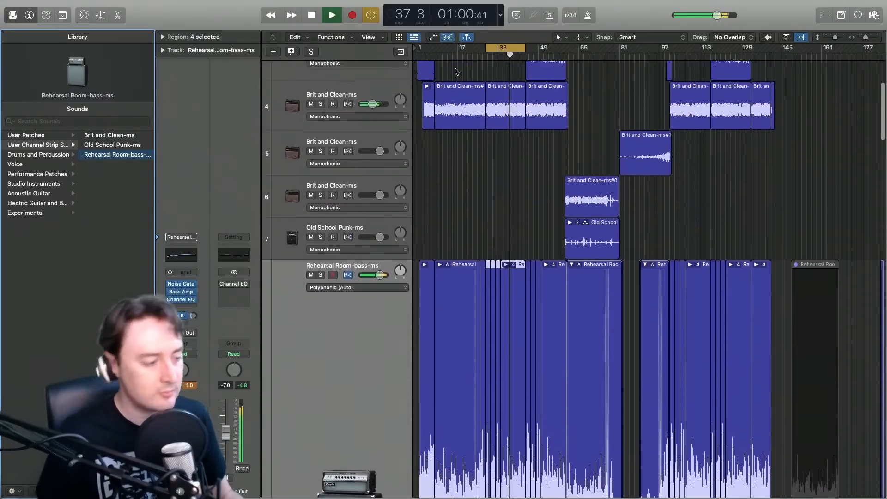
pyautogui.press('space')
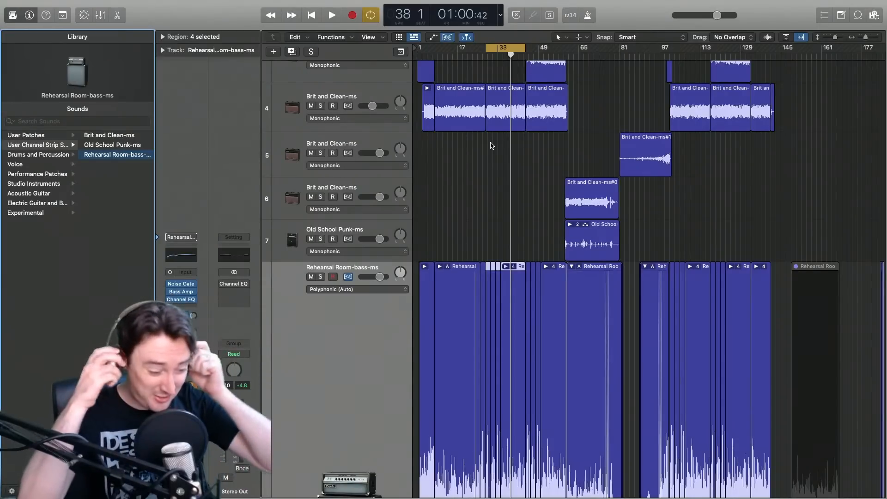
pyautogui.press('space')
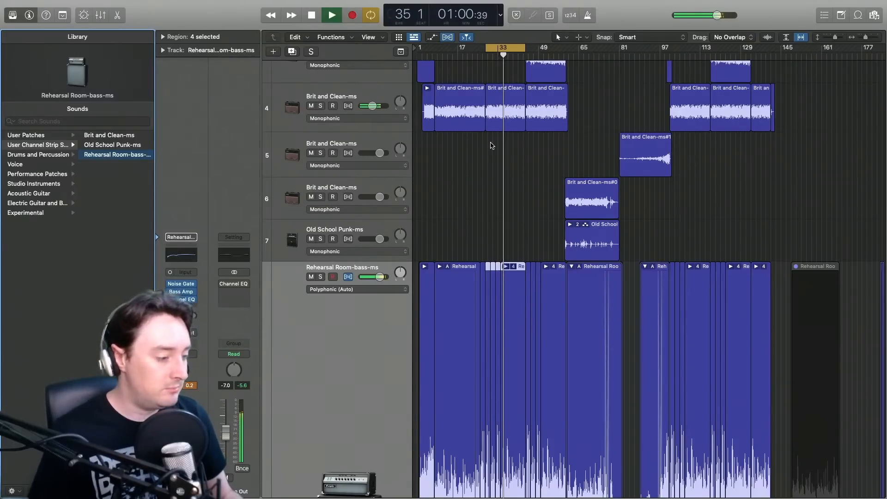
pyautogui.press('space')
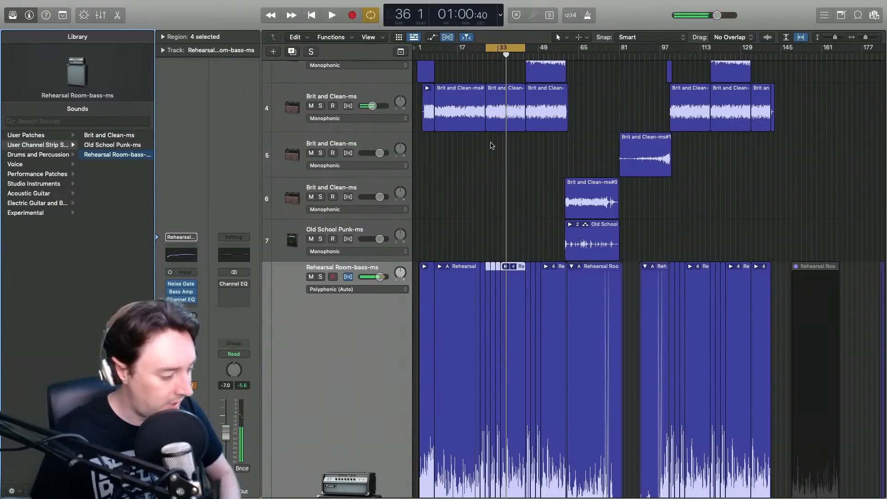
pyautogui.click(496, 47)
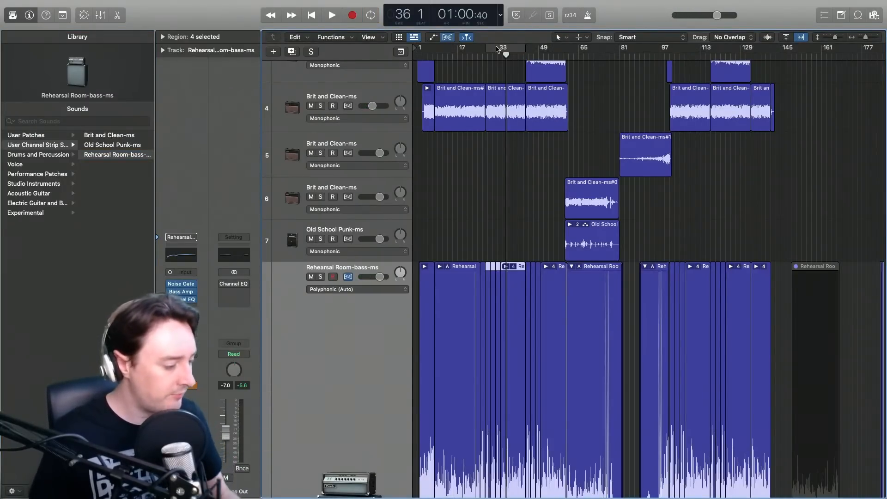
# - Reduce the bass track's height so that its take lanes fit in view
pyautogui.scroll(-5, 464, 202)
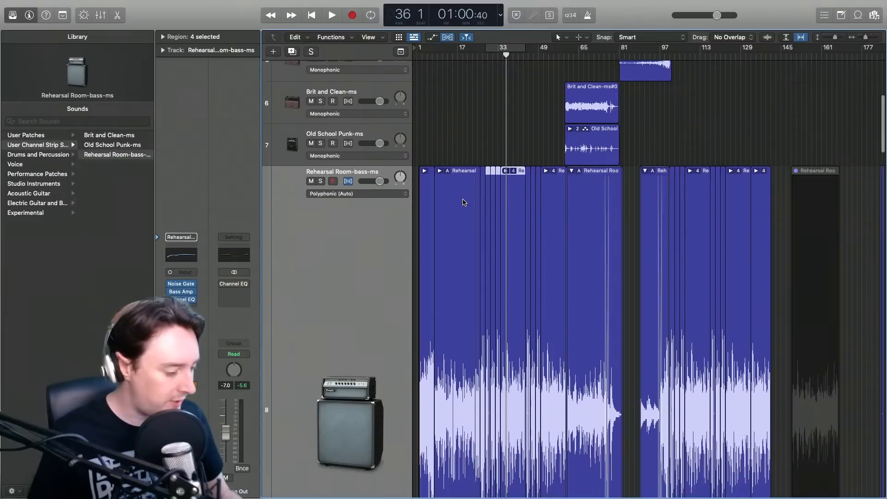
pyautogui.scroll(-5, 464, 202)
pyautogui.scroll(-5, 342, 158)
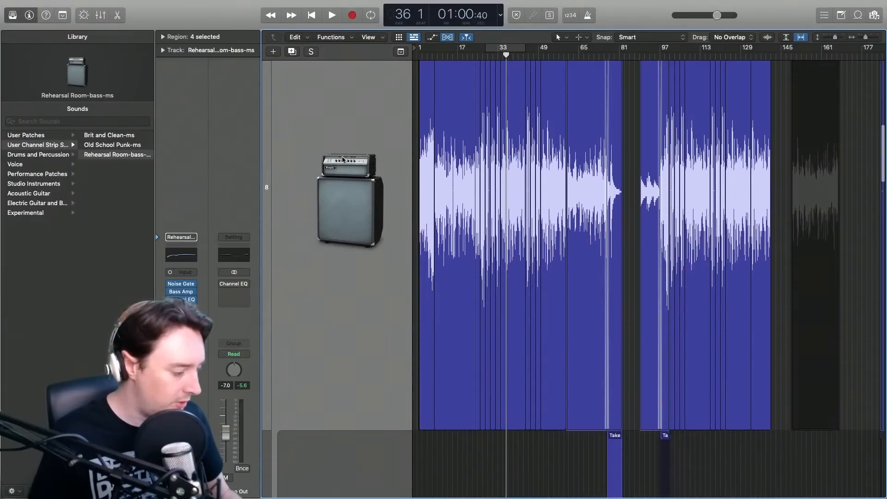
pyautogui.scroll(-2, 342, 157)
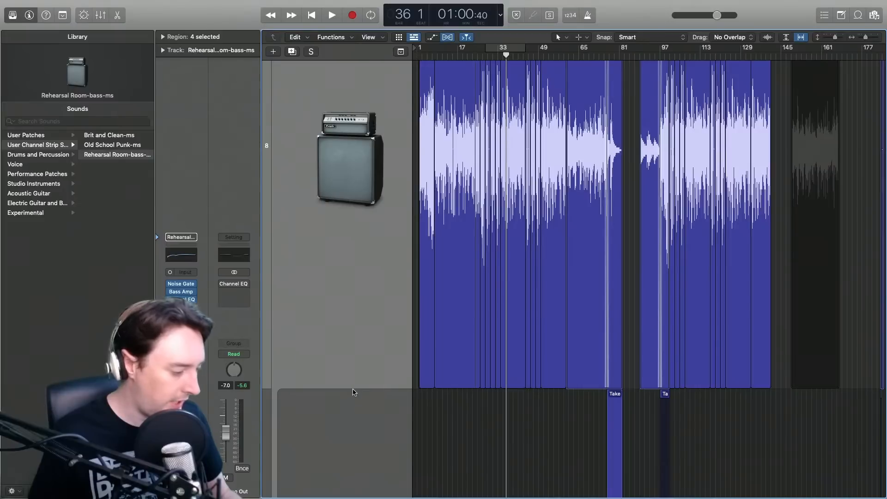
pyautogui.scroll(-10, 353, 259)
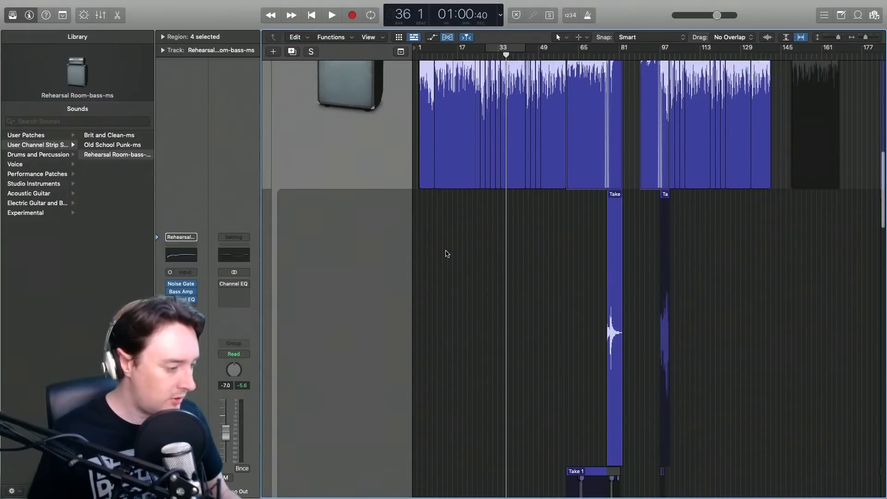
pyautogui.press('z')
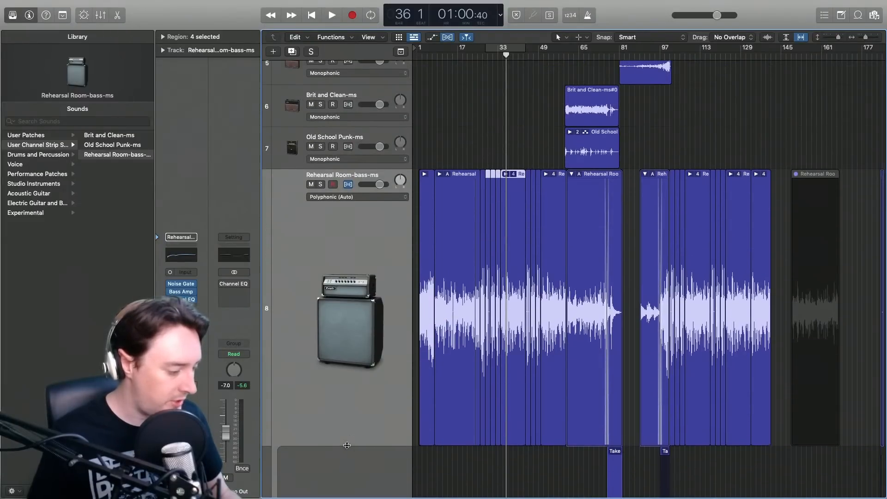
pyautogui.moveTo(347, 445); pyautogui.dragTo(350, 277)
pyautogui.scroll(-2, 587, 324)
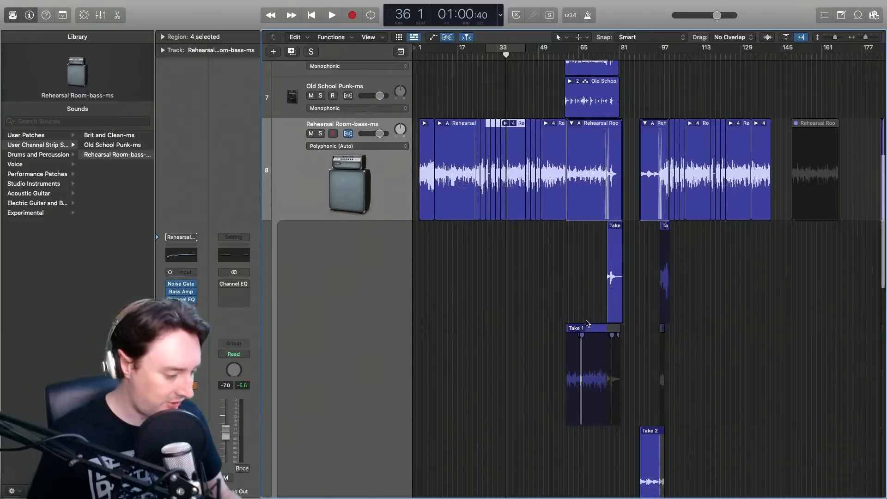
pyautogui.scroll(-5, 586, 323)
pyautogui.scroll(5, 586, 323)
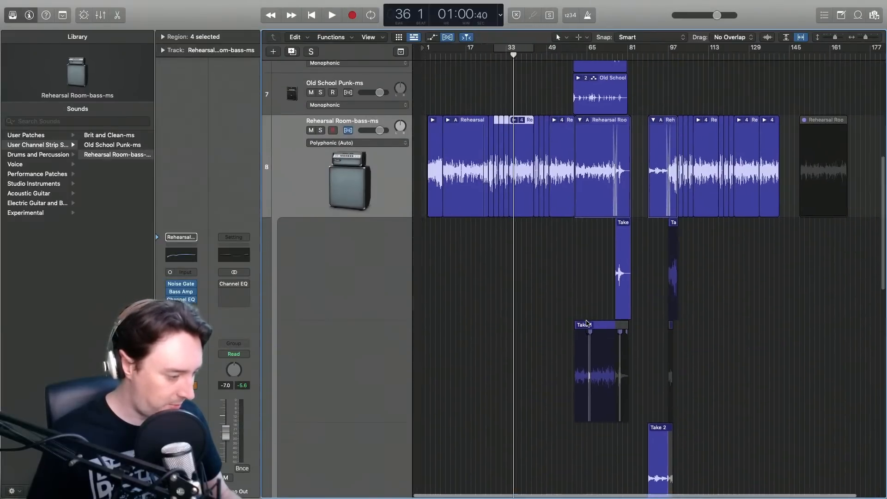
# - Look over the take folders and take lanes on the Rehearsal Room bass track
pyautogui.scroll(-8, 586, 323)
pyautogui.scroll(5, 587, 323)
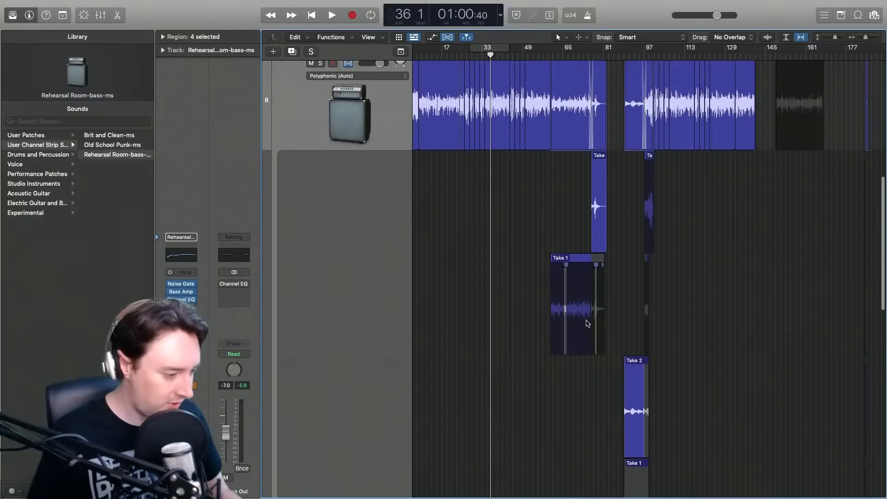
pyautogui.scroll(3, 615, 216)
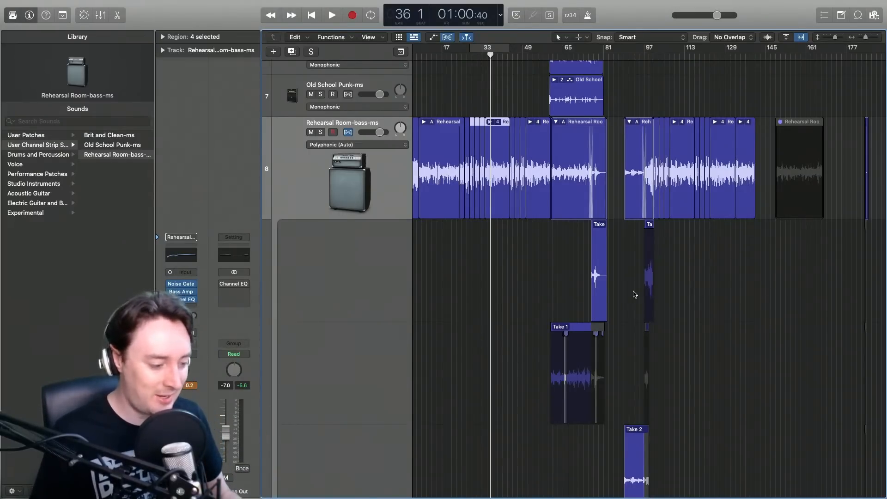
pyautogui.scroll(-8, 635, 294)
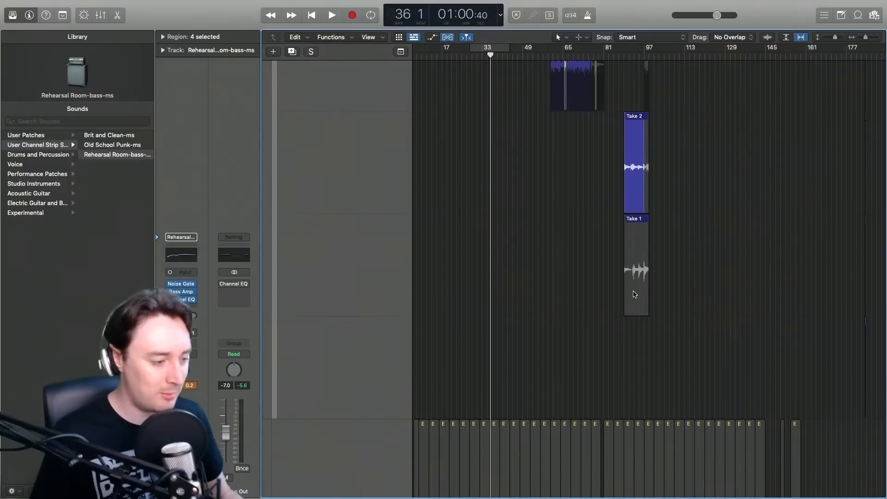
pyautogui.scroll(7, 635, 294)
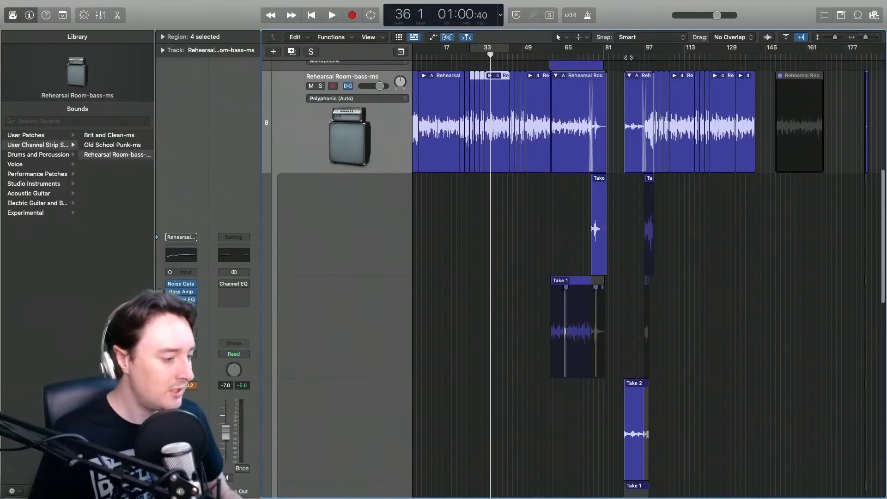
pyautogui.scroll(2, 632, 178)
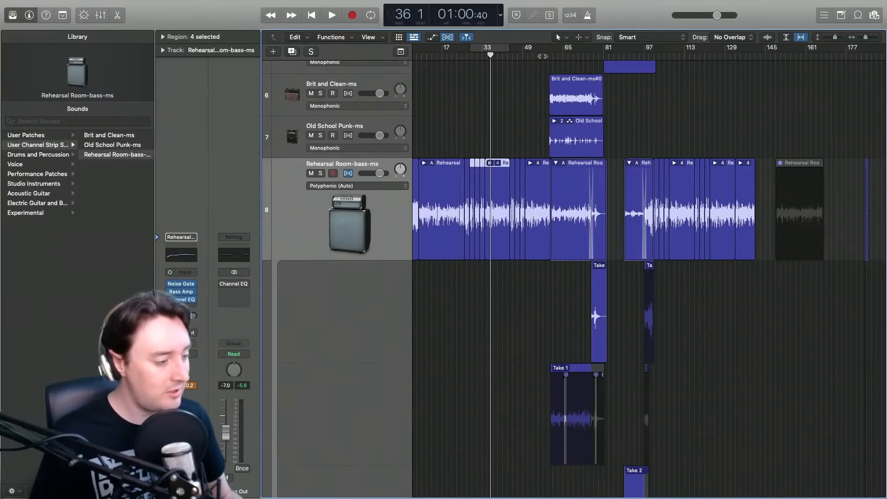
pyautogui.click(550, 55)
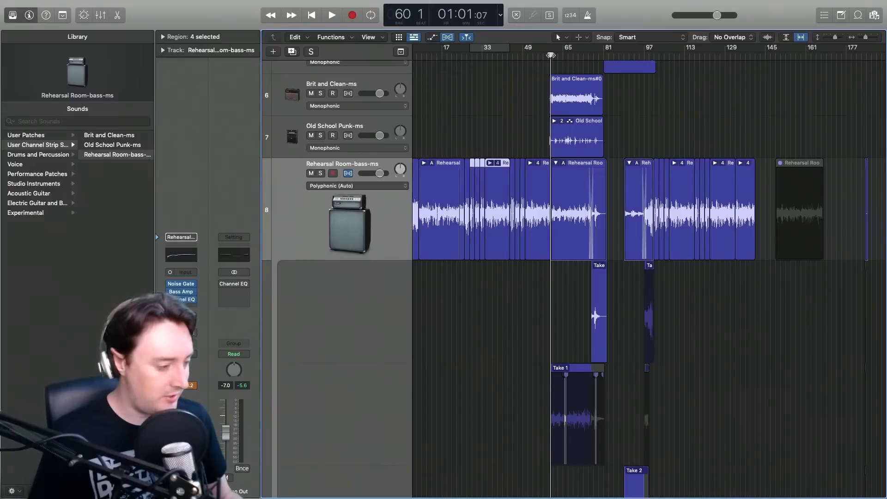
pyautogui.hscroll(-2, 514, 81)
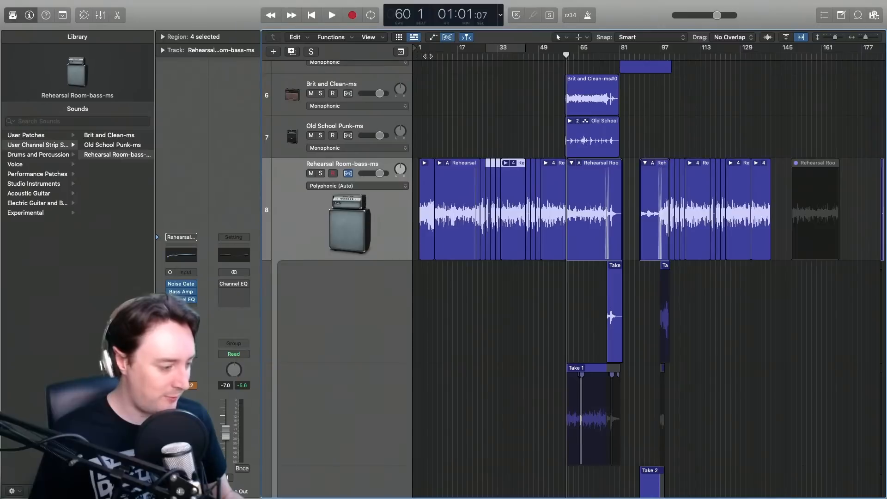
# - Solo the Rehearsal Room bass track and audition its opening from bar 4
pyautogui.click(426, 56)
pyautogui.press('space')
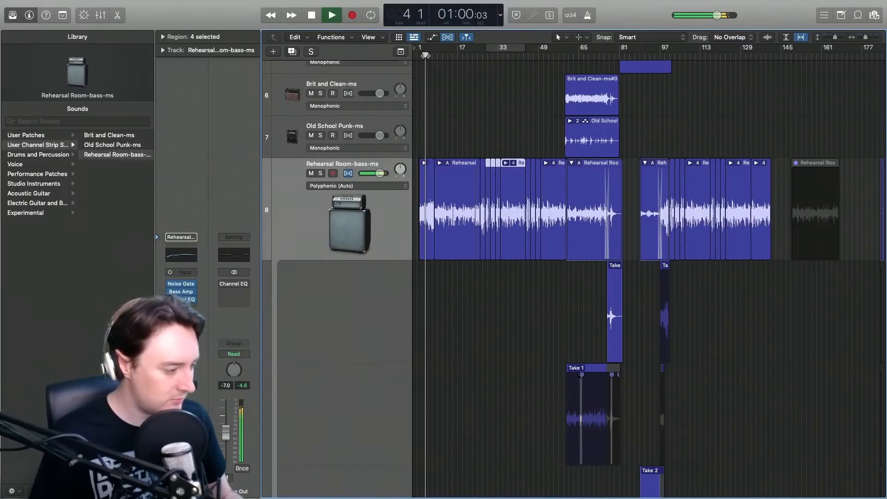
pyautogui.click(320, 174)
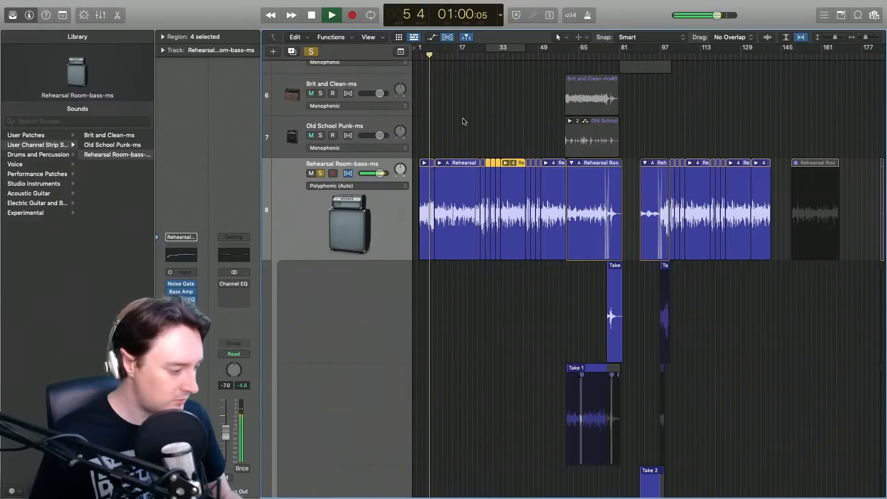
pyautogui.press('space')
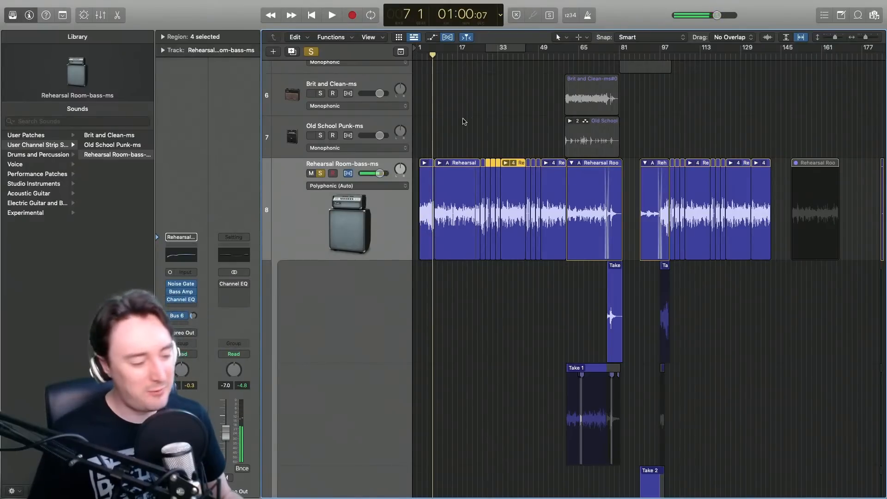
pyautogui.click(424, 56)
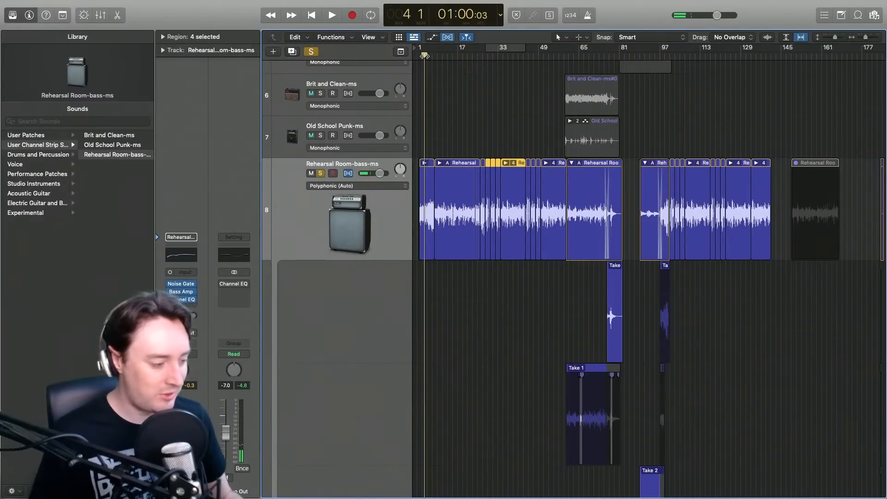
pyautogui.press('space')
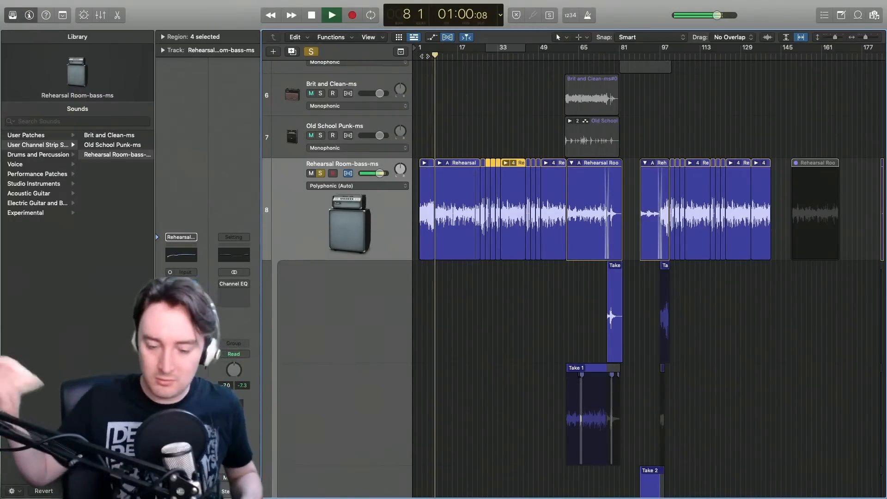
pyautogui.press('space')
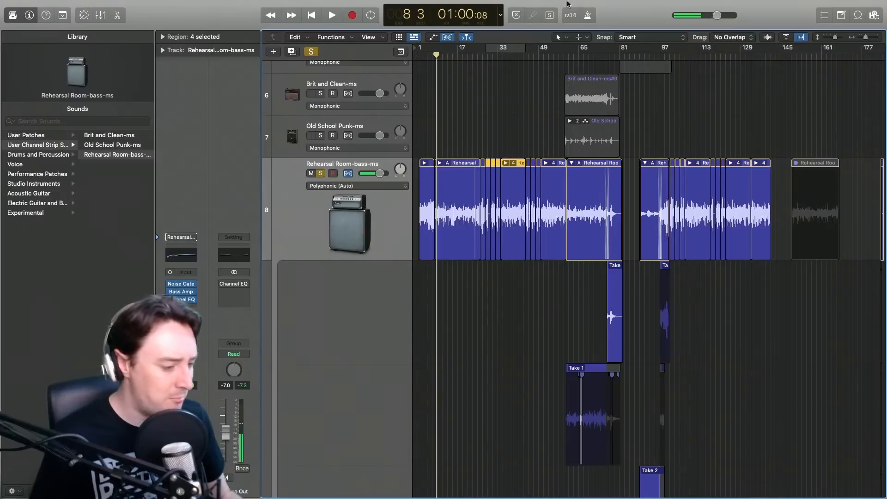
# - Audition the soloed bass from bar 97 to bar 101 and inspect the takes beneath that passage
pyautogui.click(663, 54)
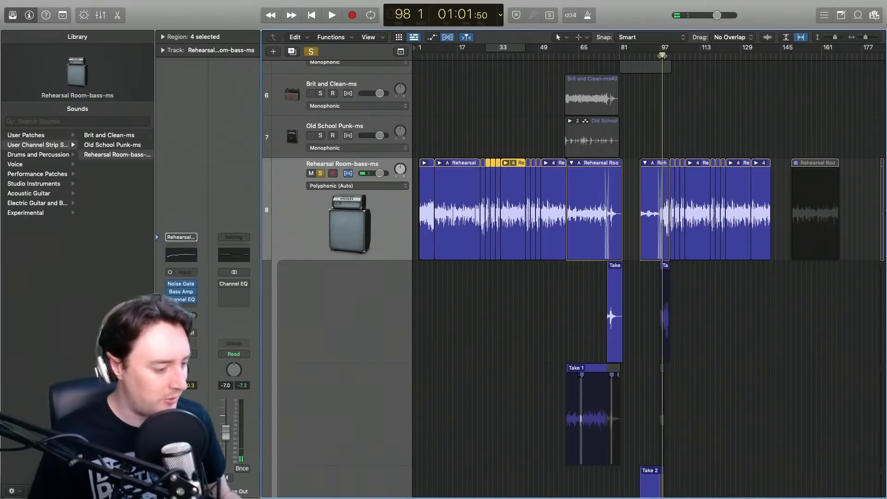
pyautogui.press('space')
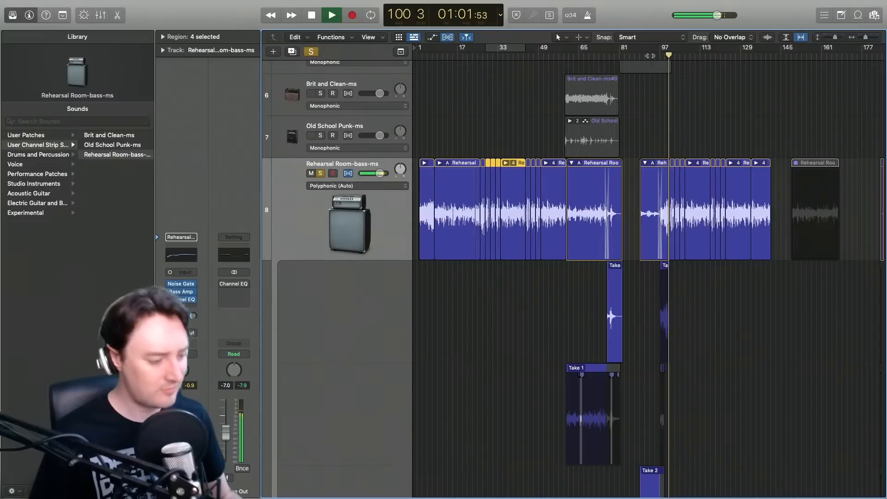
pyautogui.press('space')
pyautogui.click(659, 54)
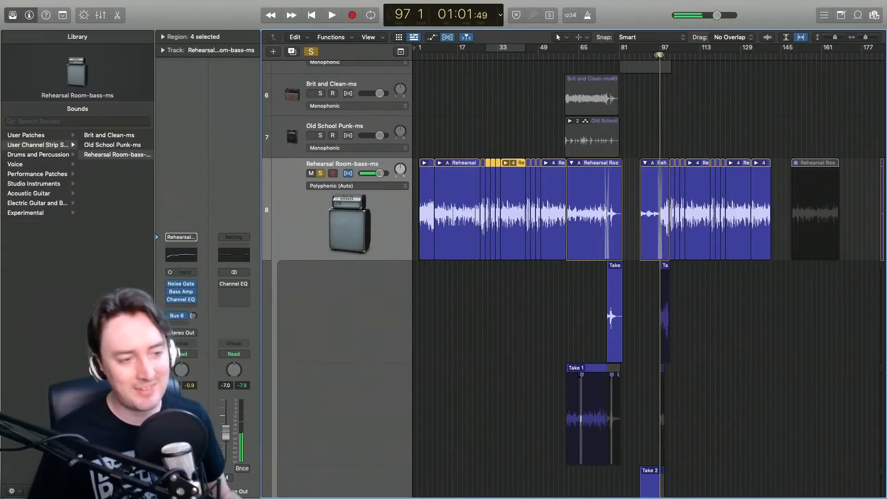
pyautogui.press('space')
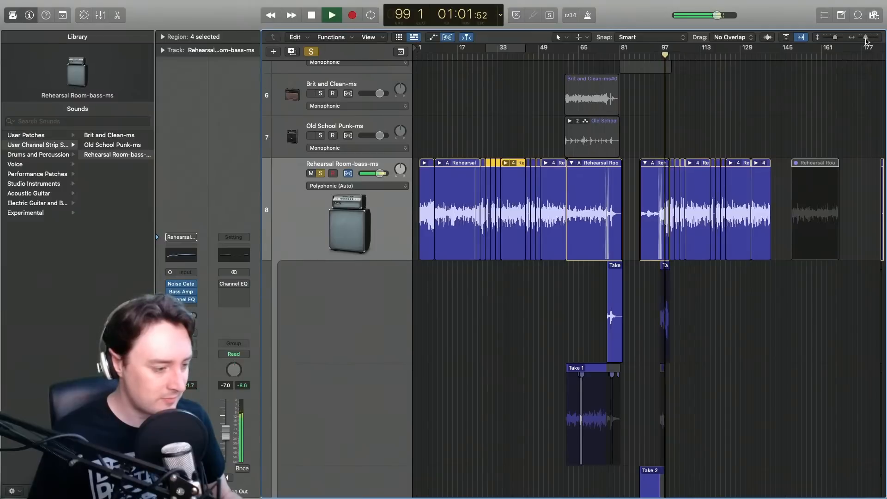
pyautogui.moveTo(866, 41); pyautogui.dragTo(865, 41)
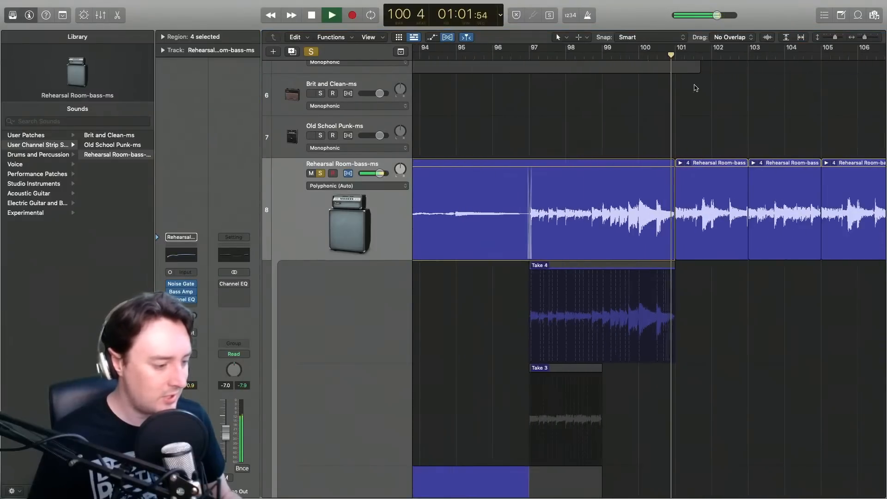
pyautogui.press('space')
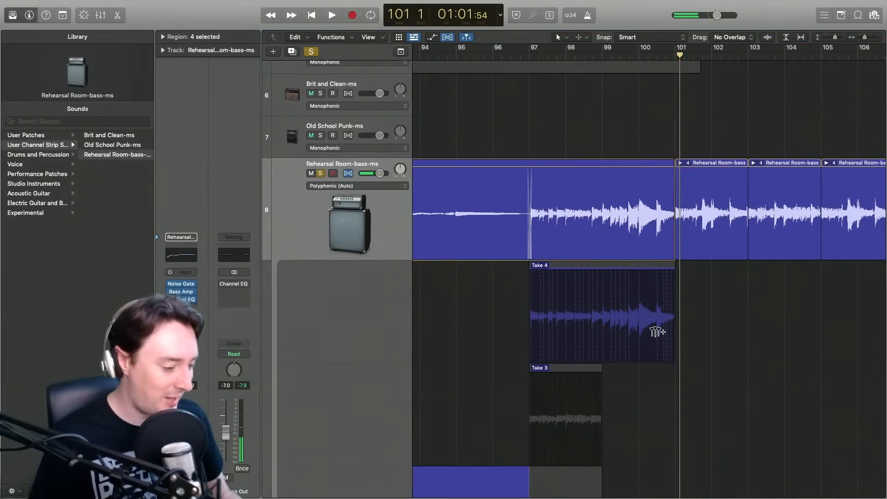
pyautogui.scroll(-10, 656, 332)
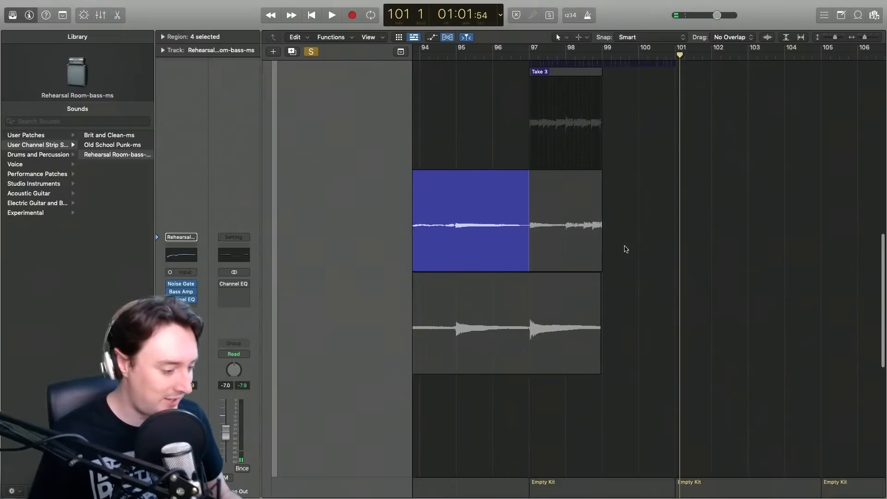
pyautogui.scroll(10, 625, 249)
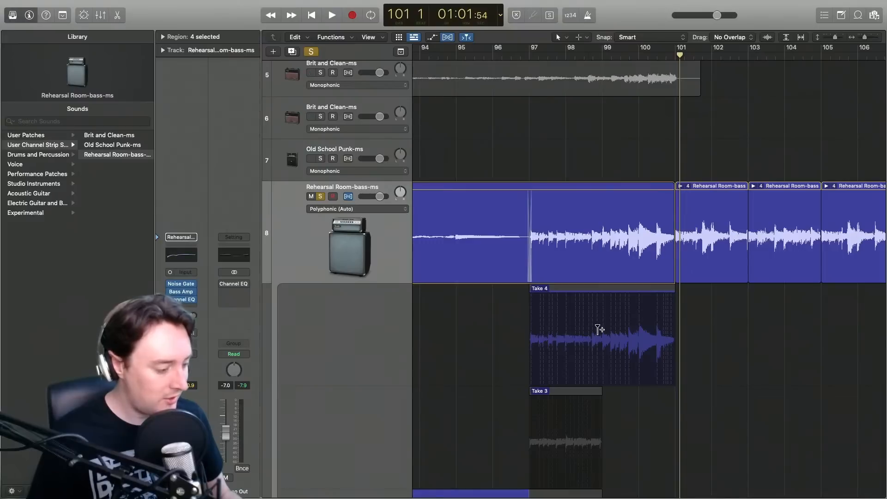
# - Open Take 4 at bar 97 in the Audio Track Editor and show its Flex view
pyautogui.click(529, 54)
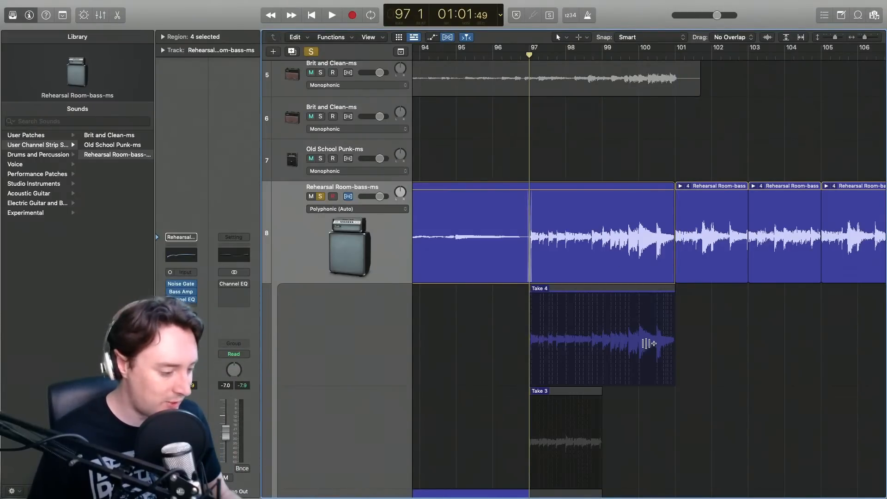
pyautogui.click(869, 37)
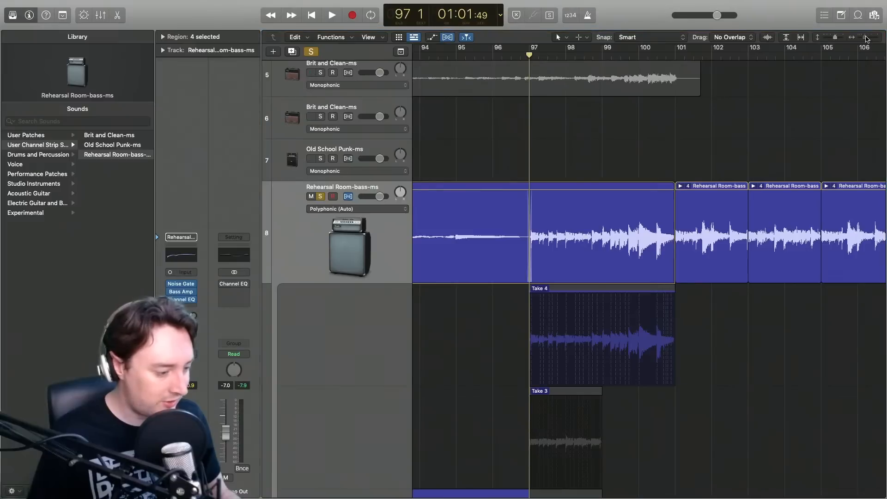
pyautogui.hscroll(3, 637, 268)
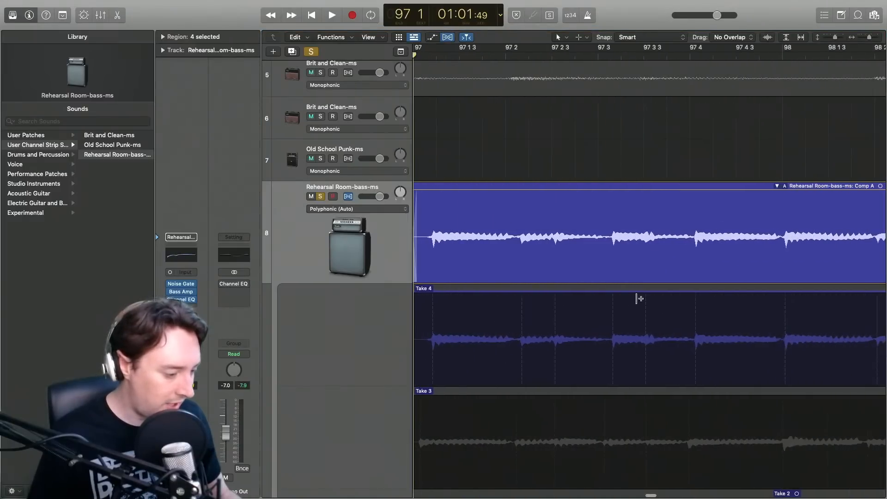
pyautogui.click(518, 314)
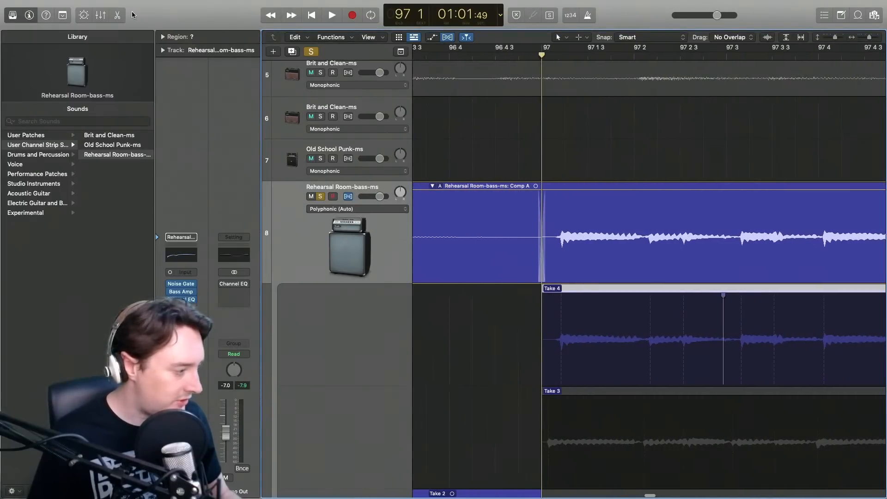
pyautogui.press('e')
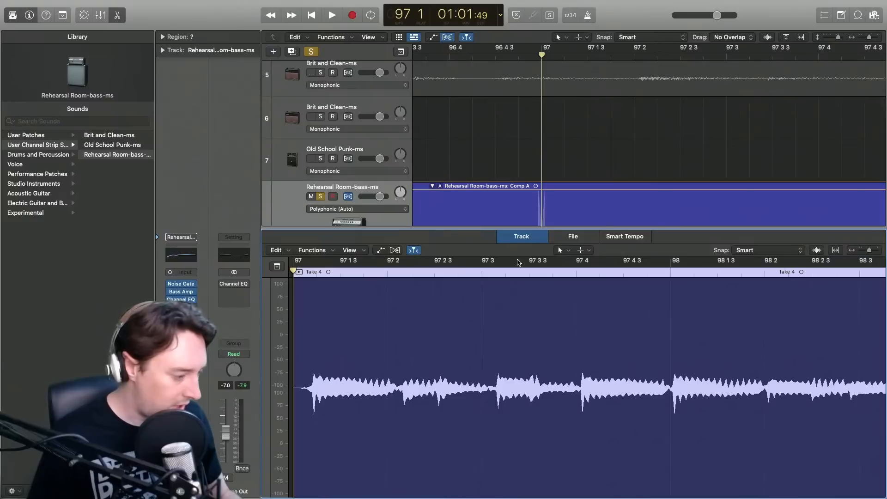
pyautogui.click(395, 250)
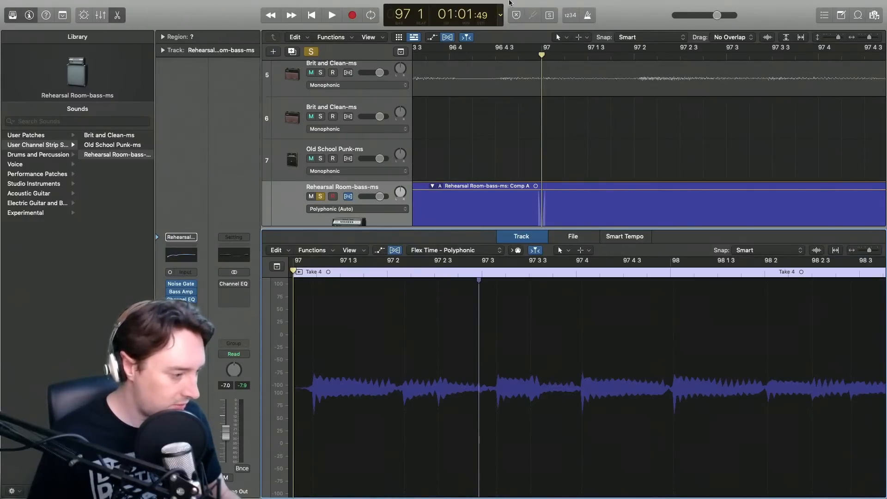
# - Set a cycle range from bar 97 into bar 98 and audition the start of Take 4
pyautogui.moveTo(544, 51); pyautogui.dragTo(885, 53)
pyautogui.press('space')
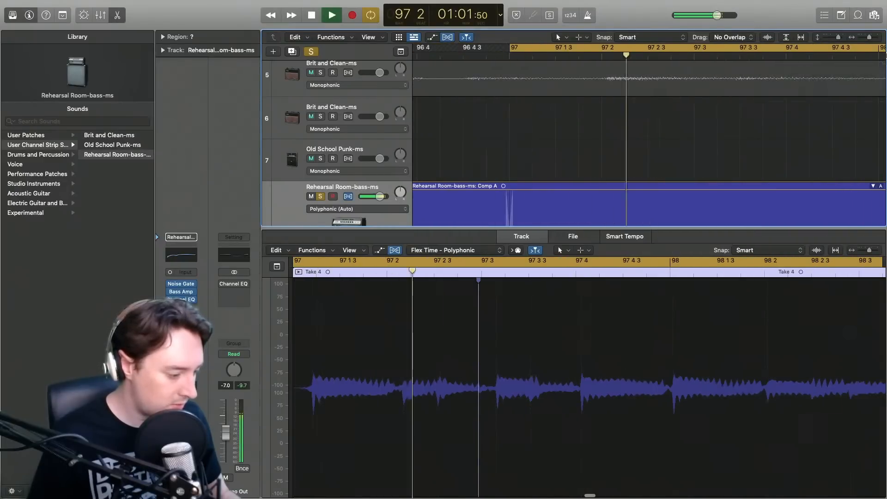
pyautogui.press('space')
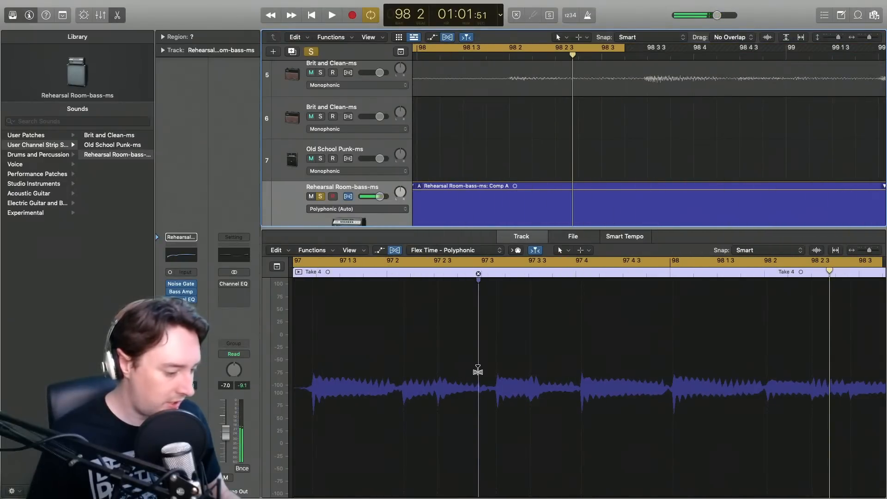
# - Set the cycle range to bars 99 to 101 and audition the end of Take 4
pyautogui.hscroll(10, 477, 372)
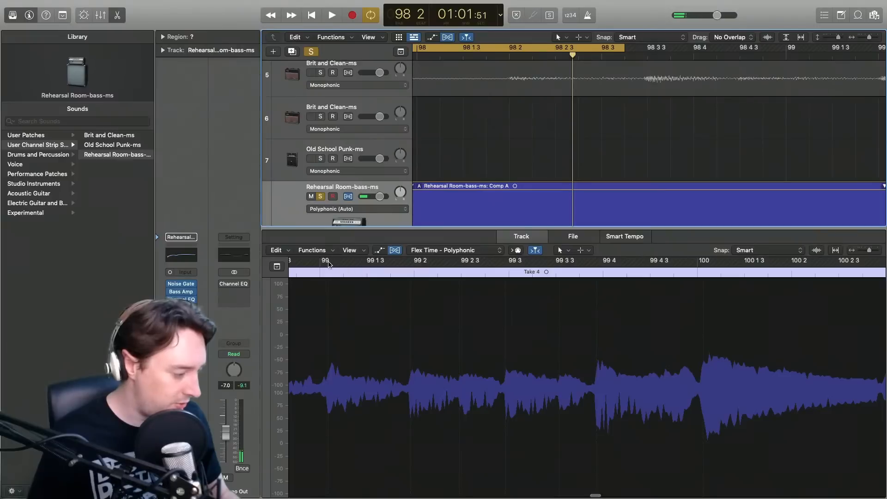
pyautogui.moveTo(322, 262); pyautogui.dragTo(881, 264)
pyautogui.press('space')
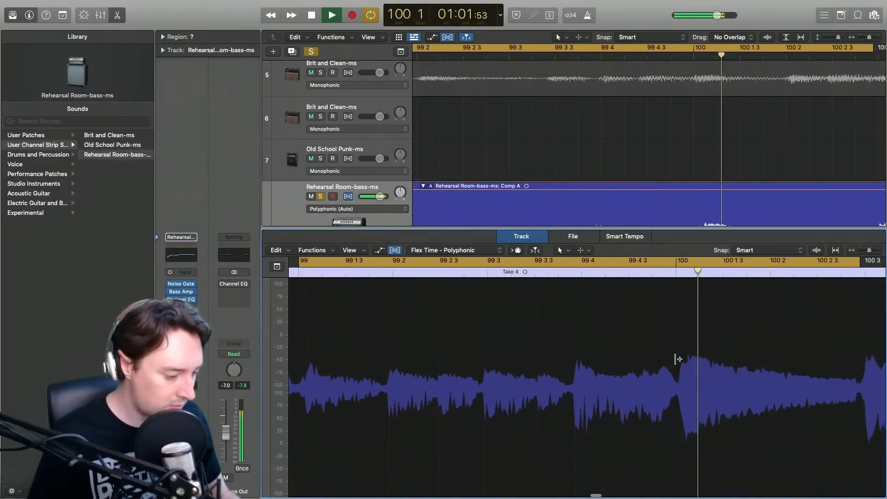
pyautogui.moveTo(420, 262); pyautogui.dragTo(617, 262)
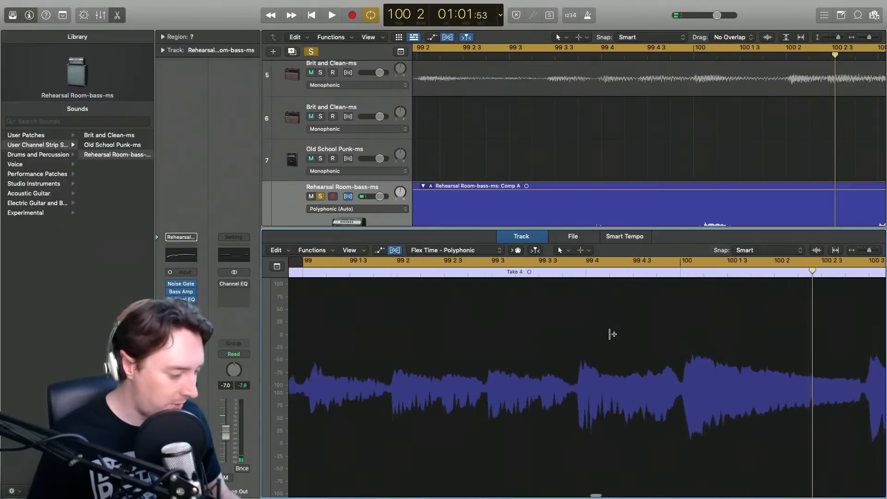
pyautogui.press('space')
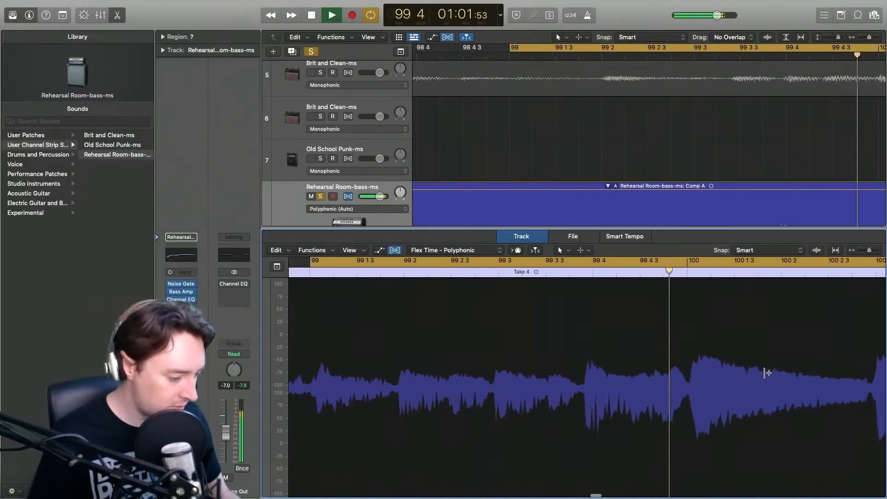
pyautogui.press('space')
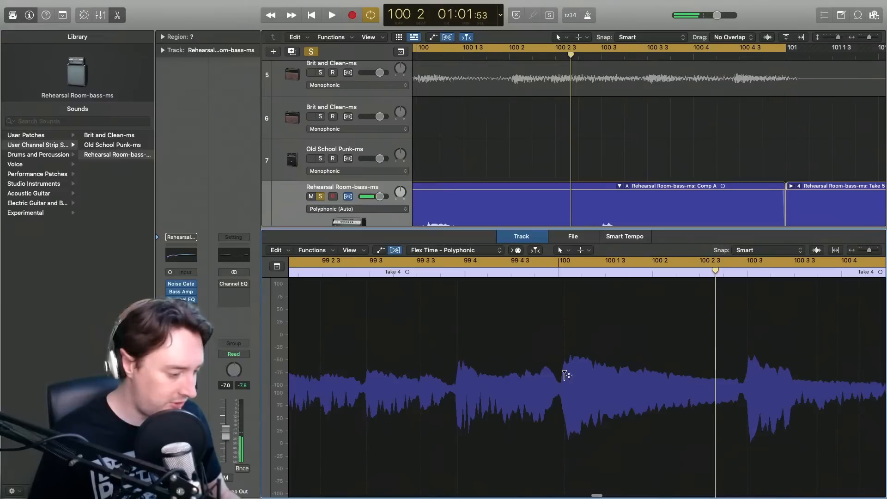
# - Try moving Take 4's bass note at bar 100 about a third of a beat earlier and audition the change
pyautogui.click(562, 393)
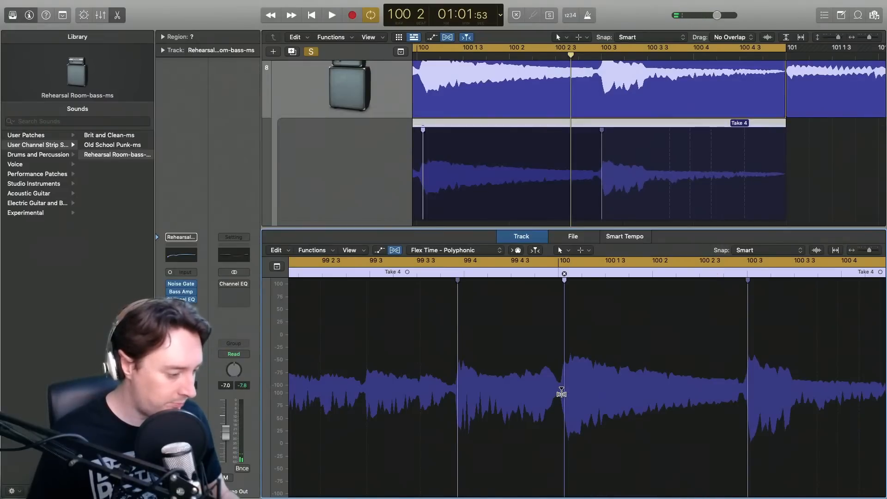
pyautogui.moveTo(558, 393); pyautogui.dragTo(535, 393)
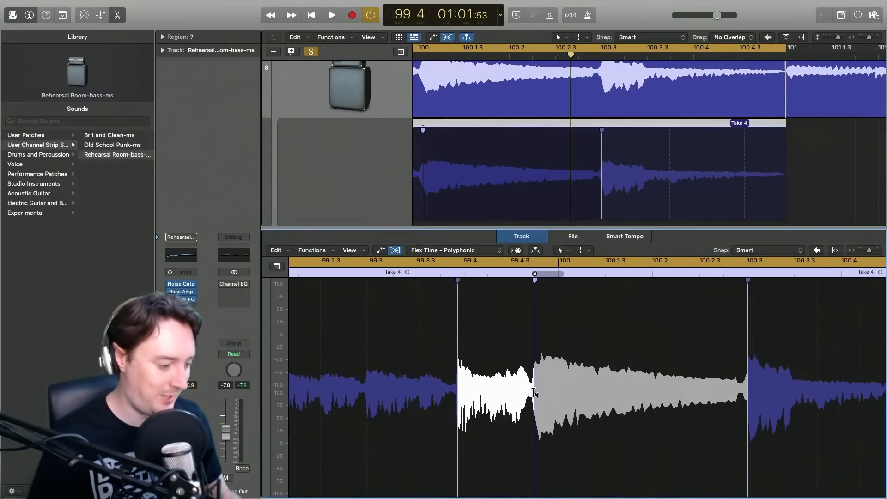
pyautogui.press('space')
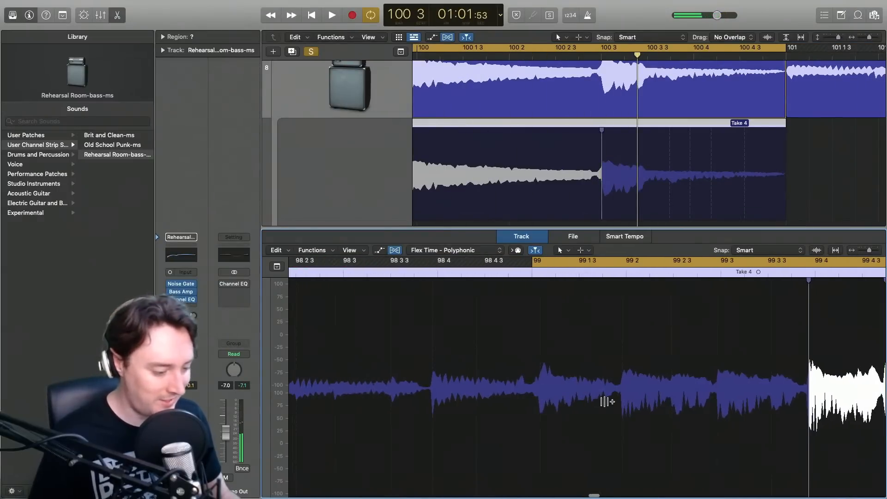
pyautogui.press('space')
pyautogui.press('space')
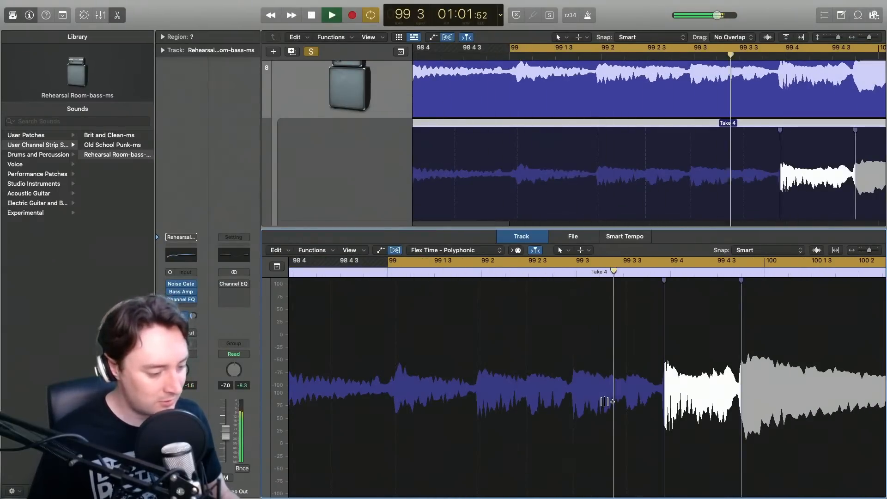
pyautogui.press('space')
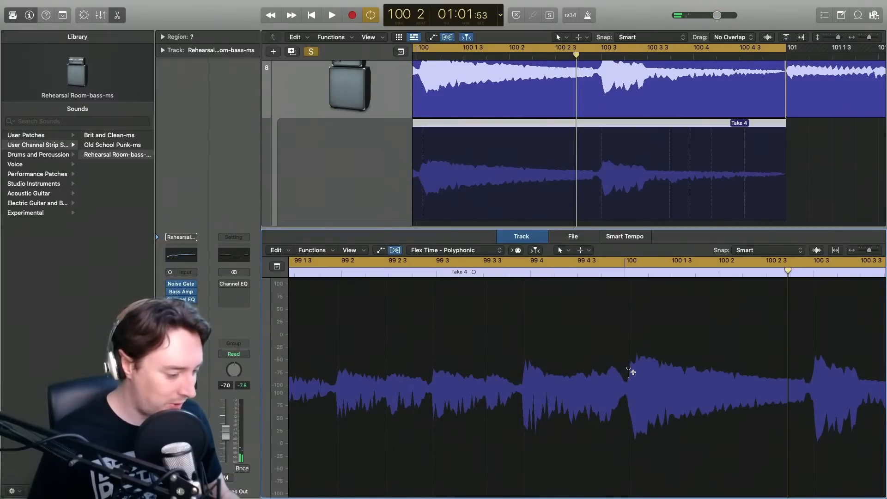
# - Try moving Take 4's bass note at bar 100 about half a beat later and audition the change
pyautogui.moveTo(628, 393)
pyautogui.mouseDown()
pyautogui.moveTo(682, 388)
pyautogui.moveTo(674, 386)
pyautogui.mouseUp()
pyautogui.press('space')
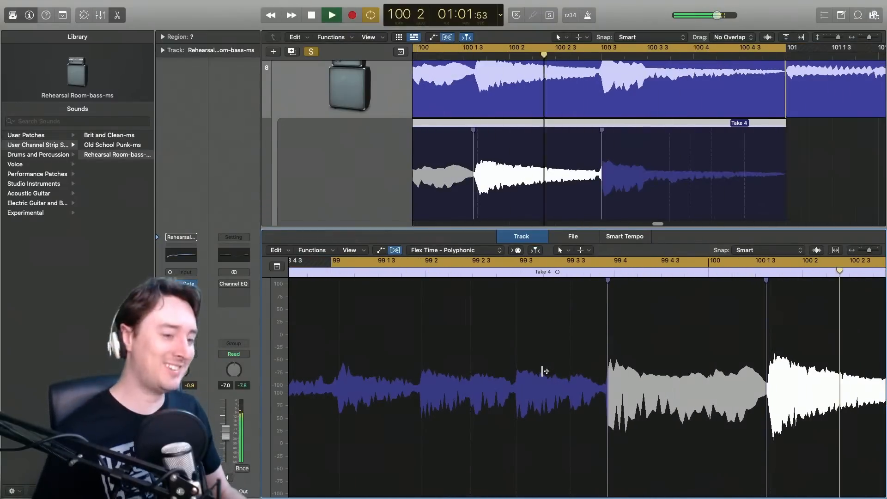
pyautogui.press('space')
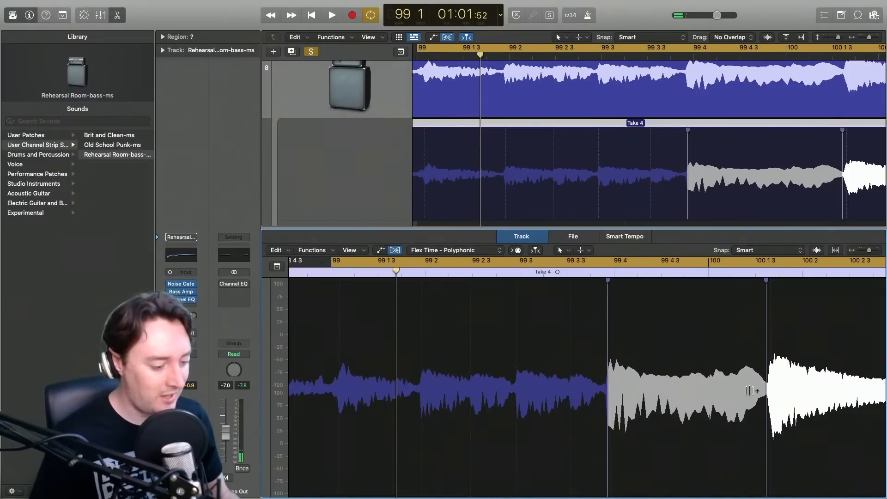
pyautogui.moveTo(765, 388)
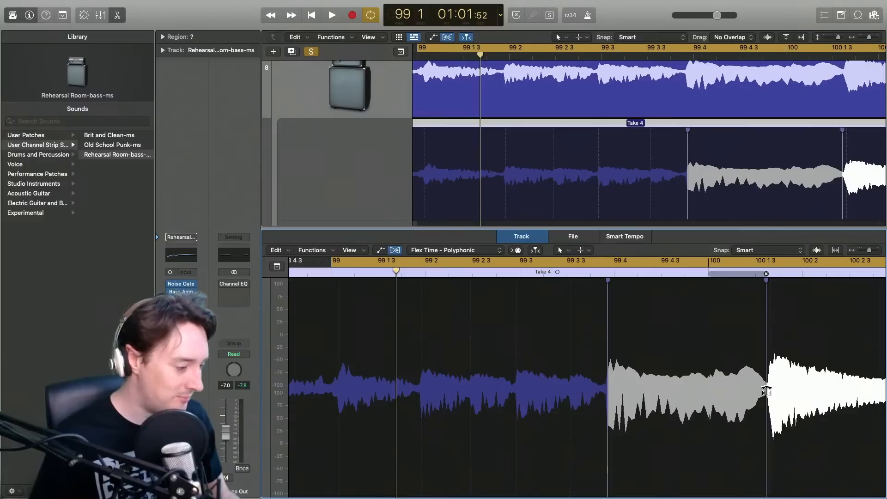
pyautogui.click(644, 99)
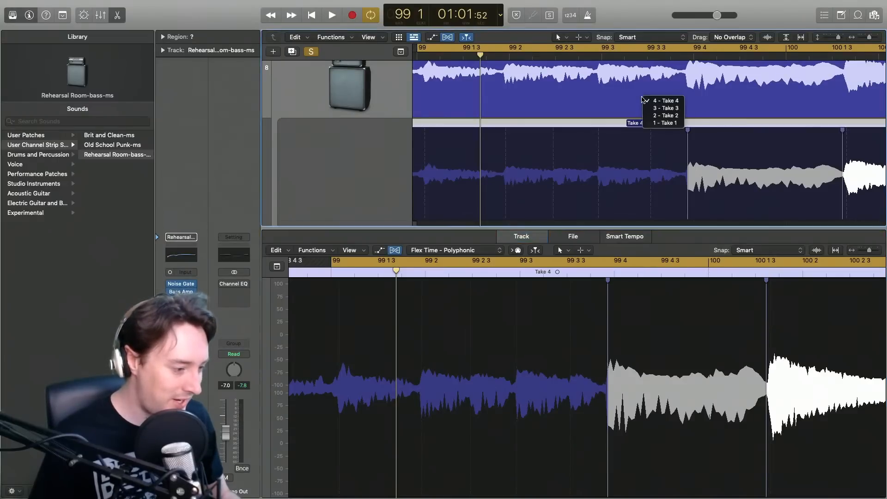
pyautogui.click(614, 104)
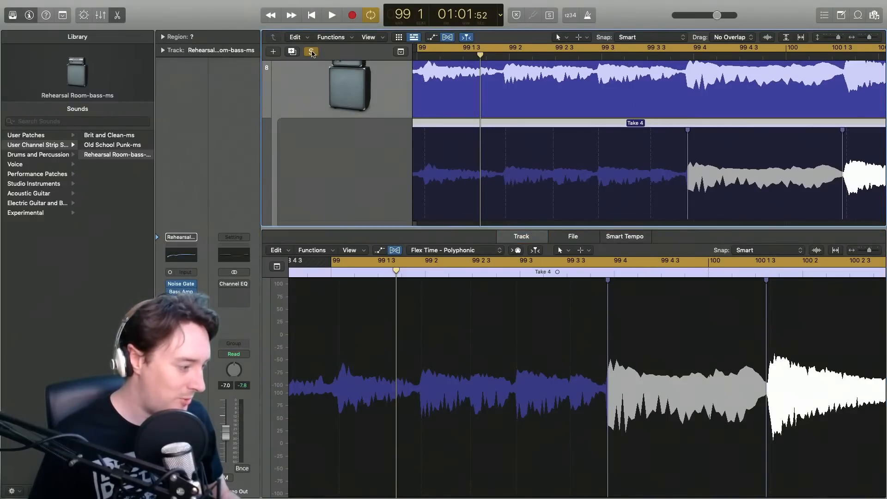
pyautogui.click(311, 52)
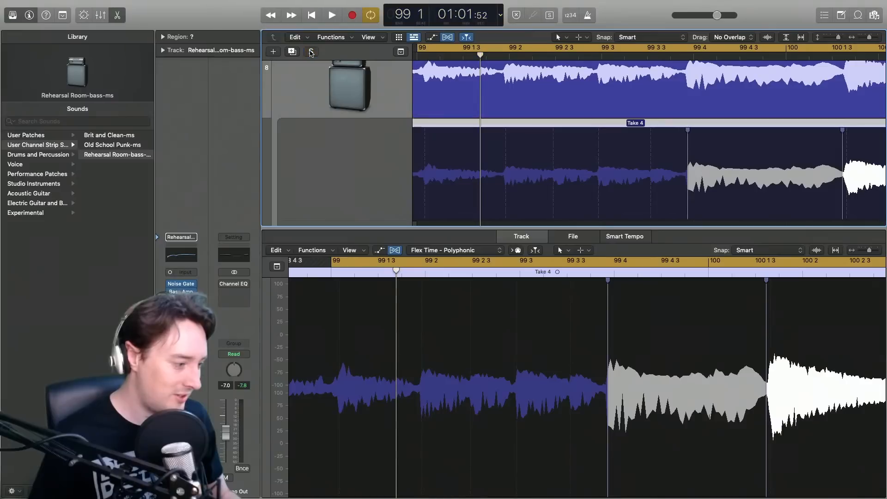
pyautogui.click(311, 52)
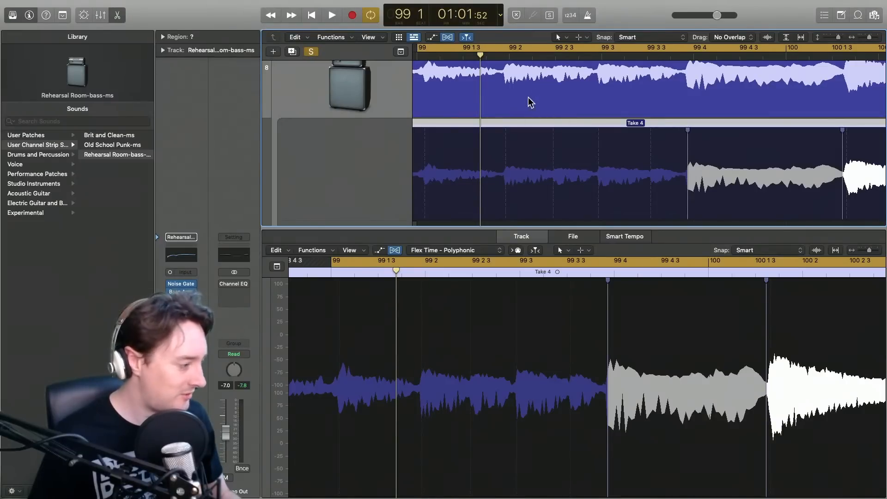
# - Close the Audio Track Editor and place the playhead near bar 96, beat 4
pyautogui.click(117, 15)
pyautogui.scroll(5, 624, 311)
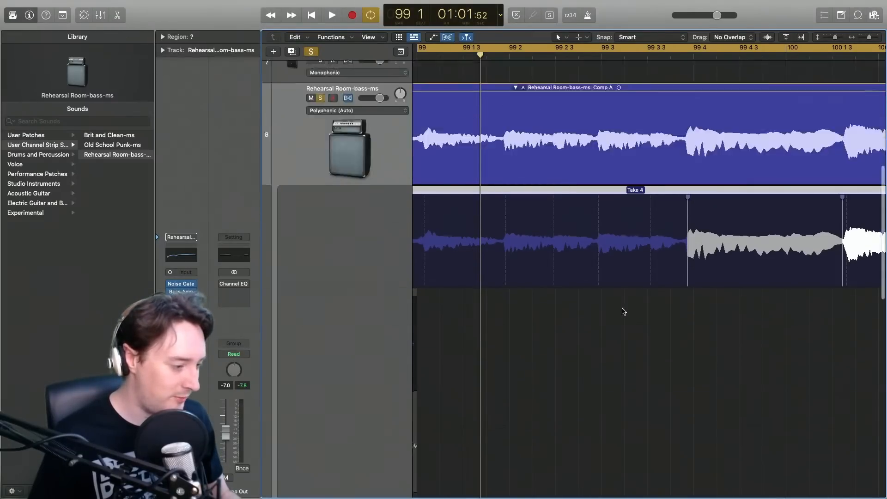
pyautogui.scroll(-3, 623, 311)
pyautogui.scroll(-5, 623, 311)
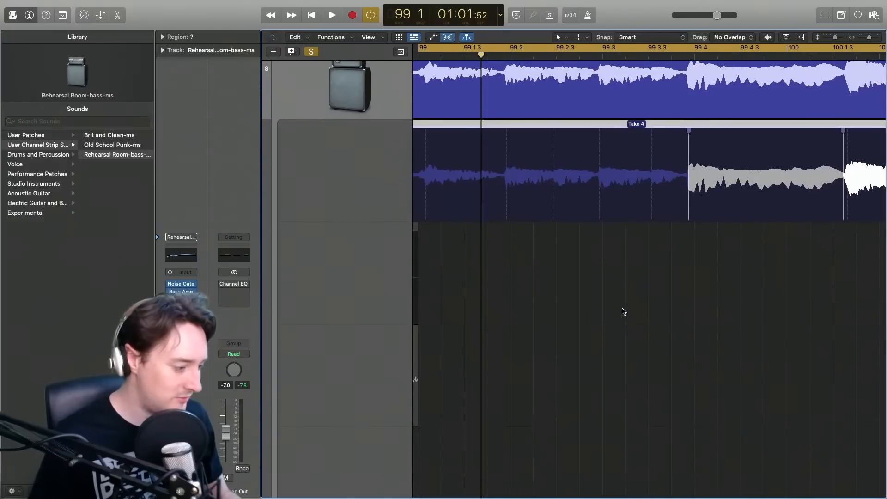
pyautogui.scroll(10, 623, 311)
pyautogui.hscroll(-3, 623, 311)
pyautogui.hscroll(-6, 623, 311)
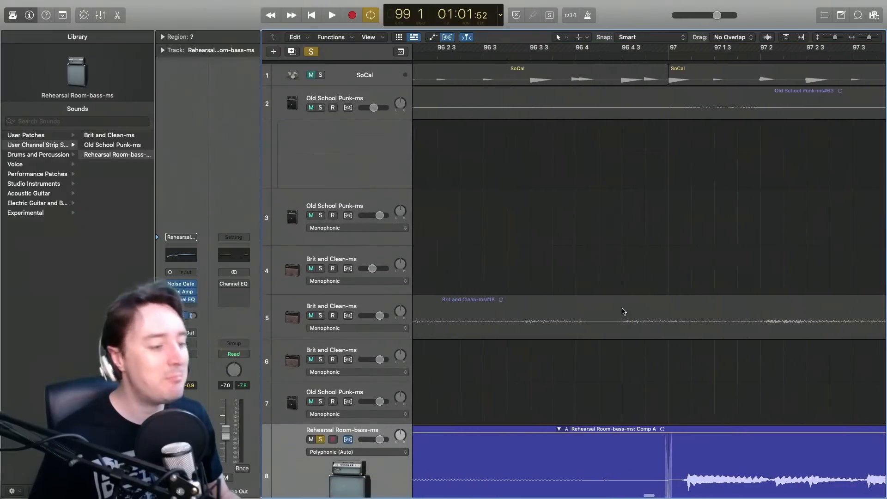
pyautogui.click(582, 56)
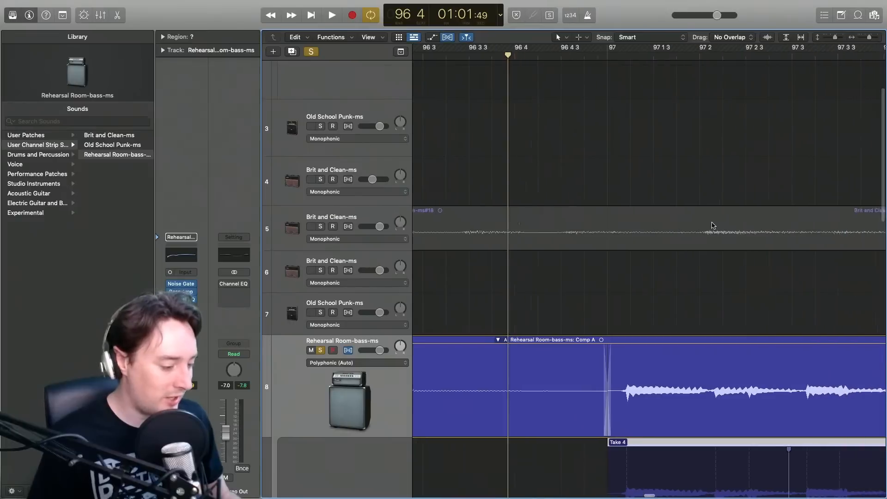
# - Audition the soloed bass over the cycled passage from bar 99 to bar 101
pyautogui.hscroll(5, 713, 226)
pyautogui.scroll(-3, 713, 226)
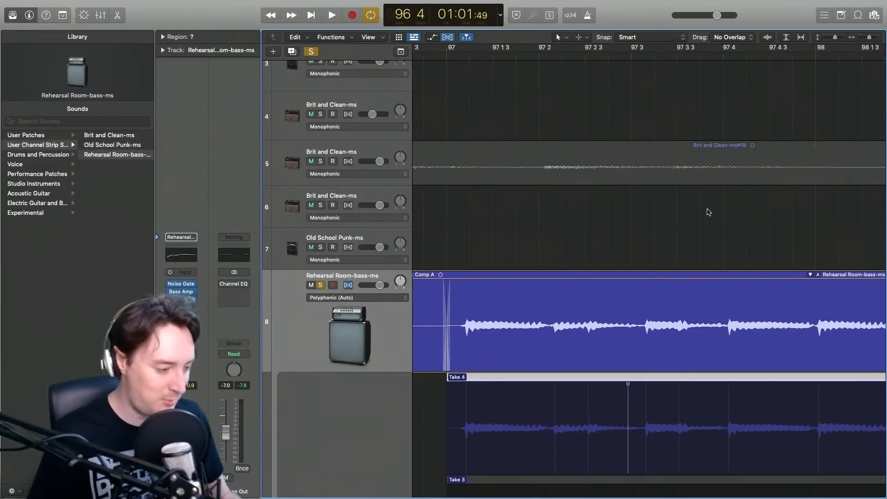
pyautogui.press('space')
pyautogui.moveTo(870, 37); pyautogui.dragTo(849, 43)
pyautogui.press('space')
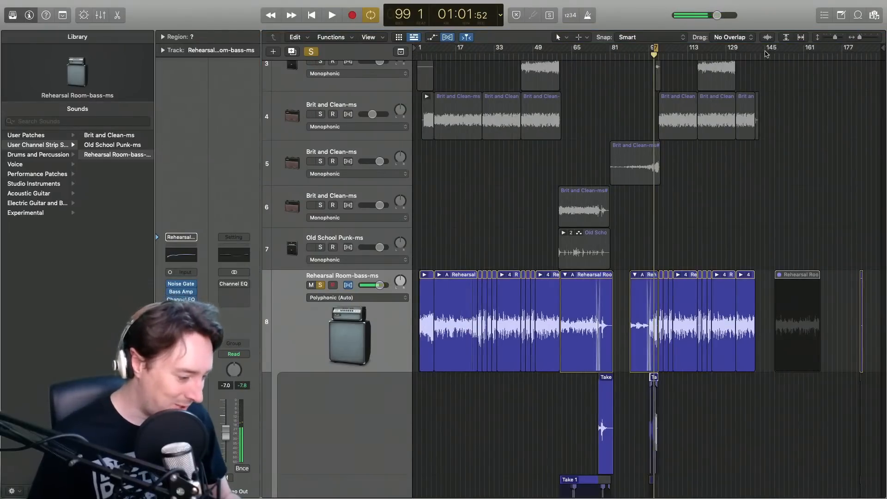
pyautogui.press('space')
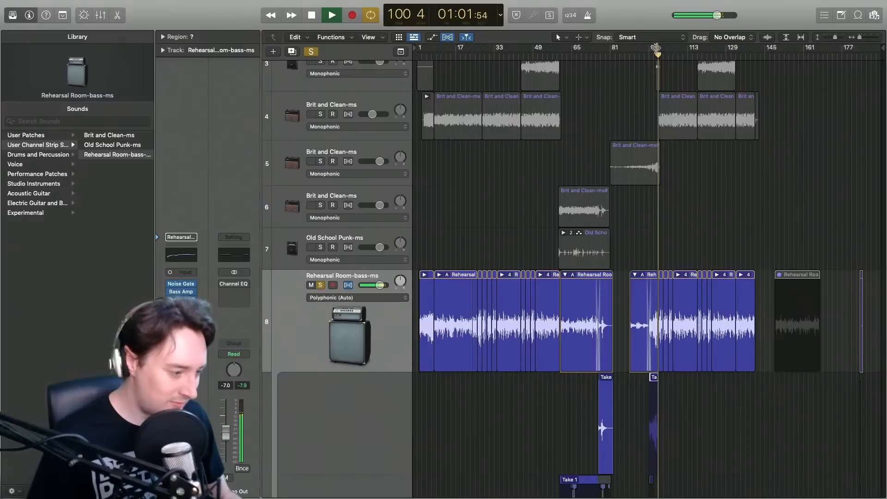
pyautogui.press('space')
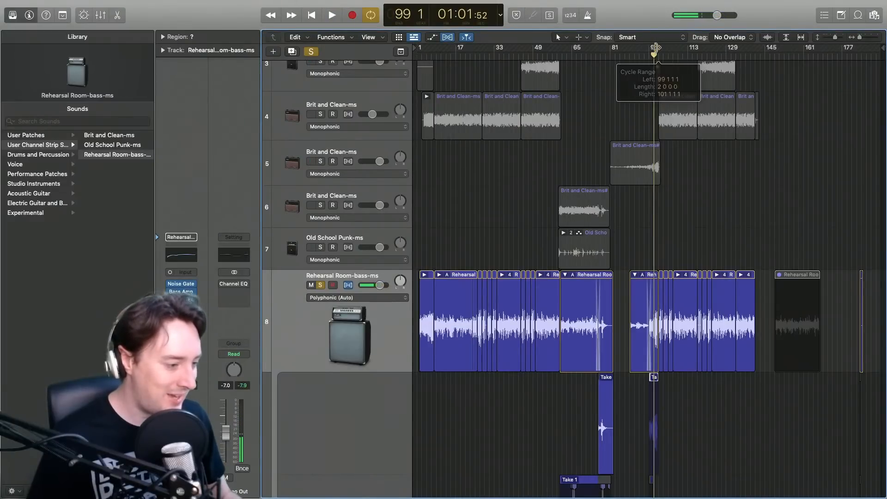
# - Turn off cycle playback and unsolo the Rehearsal Room-bass-ms track
pyautogui.moveTo(860, 37); pyautogui.dragTo(865, 37)
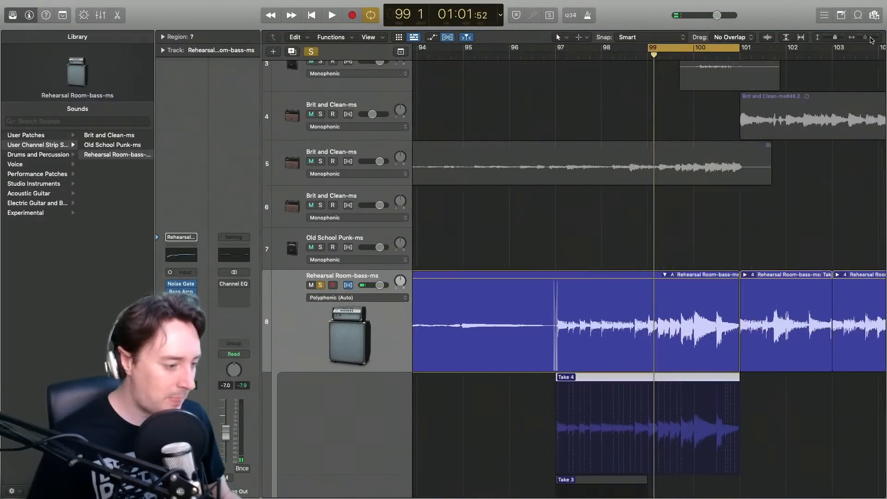
pyautogui.press('c')
pyautogui.hscroll(-10, 568, 97)
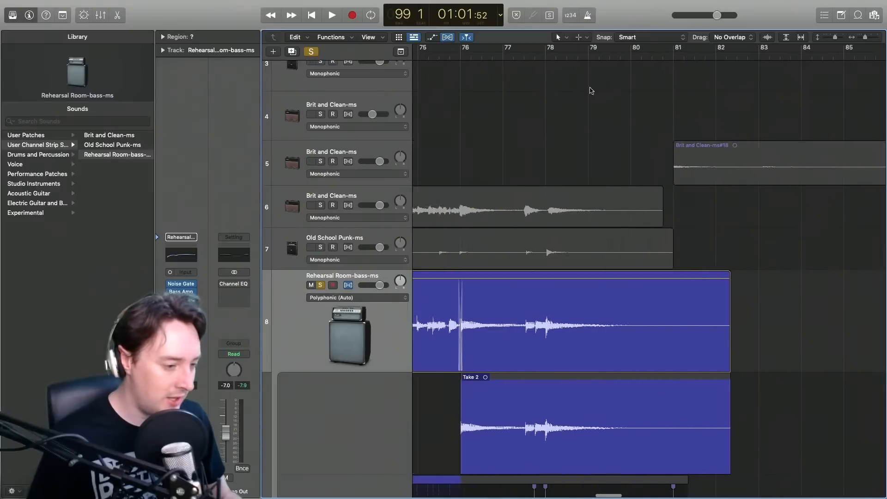
pyautogui.moveTo(865, 38); pyautogui.dragTo(860, 38)
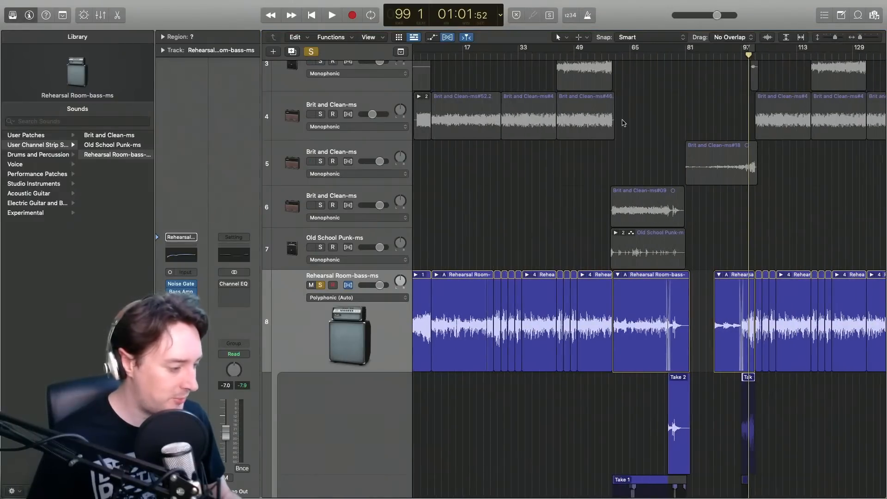
pyautogui.click(321, 286)
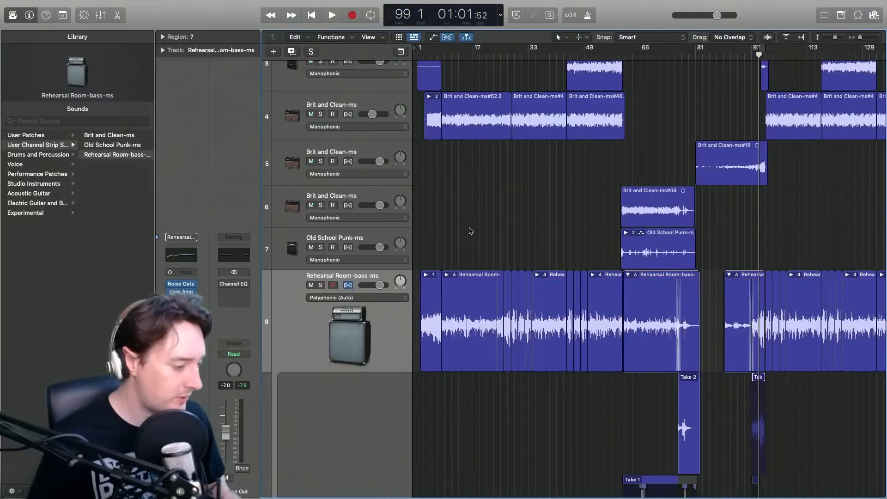
# - Place the playhead at bar 4 and solo the Old School Punk-ms guitar on track 2
pyautogui.scroll(5, 470, 231)
pyautogui.scroll(-2, 469, 228)
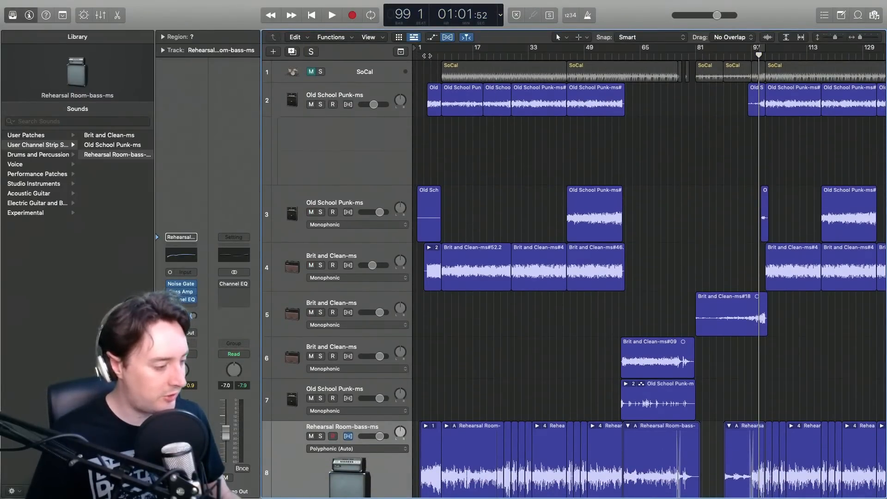
pyautogui.click(427, 55)
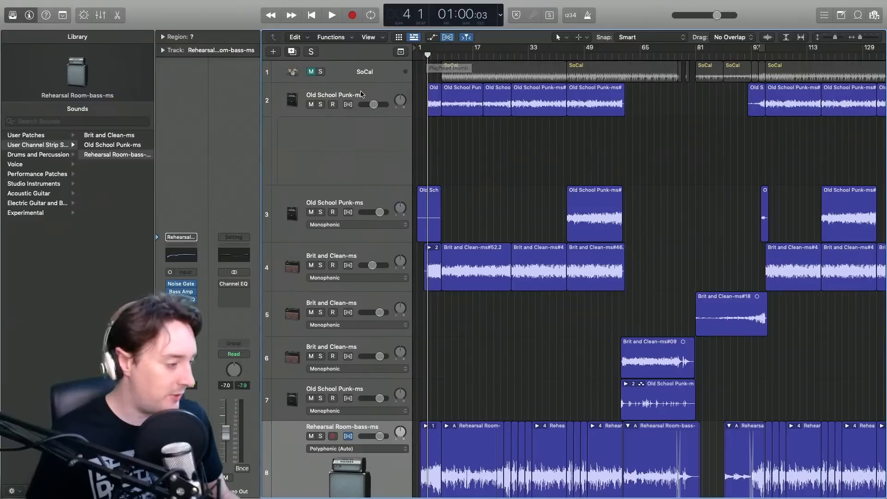
pyautogui.click(376, 91)
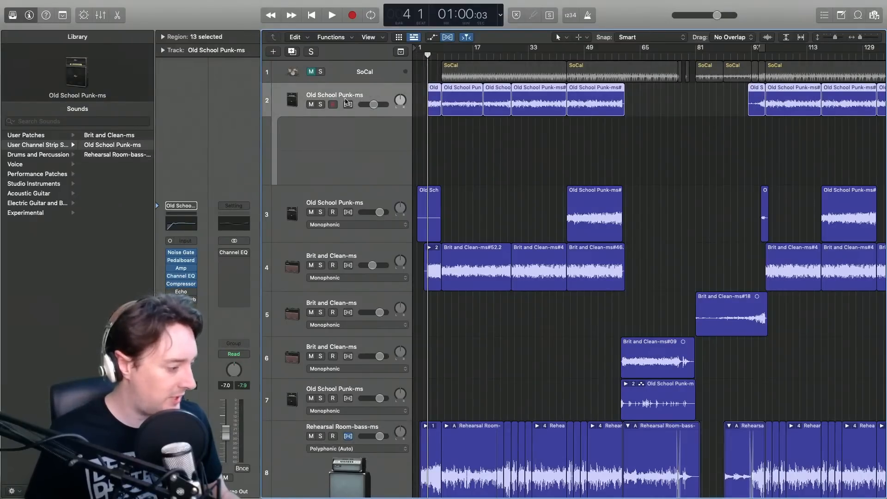
pyautogui.click(320, 105)
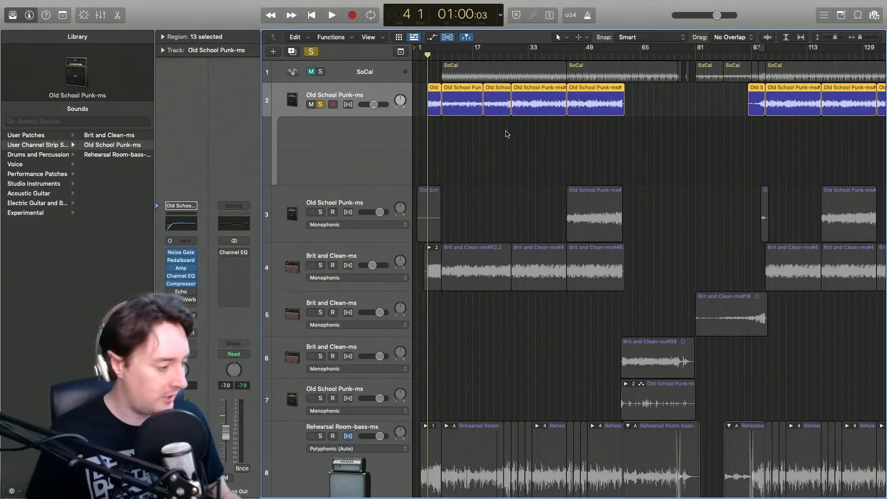
# - Audition the soloed Old School Punk-ms guitar in short passages from bar 4 to bar 22, with the timeline enlarged
pyautogui.press('space')
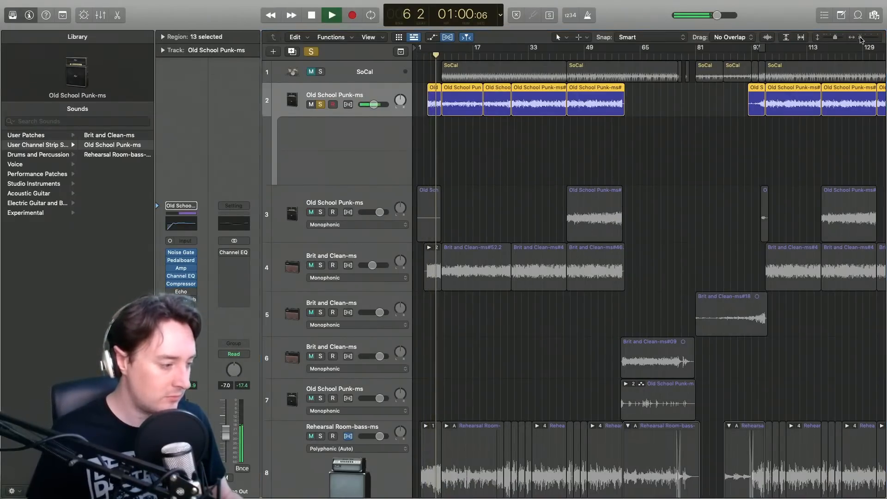
pyautogui.moveTo(860, 37); pyautogui.dragTo(868, 40)
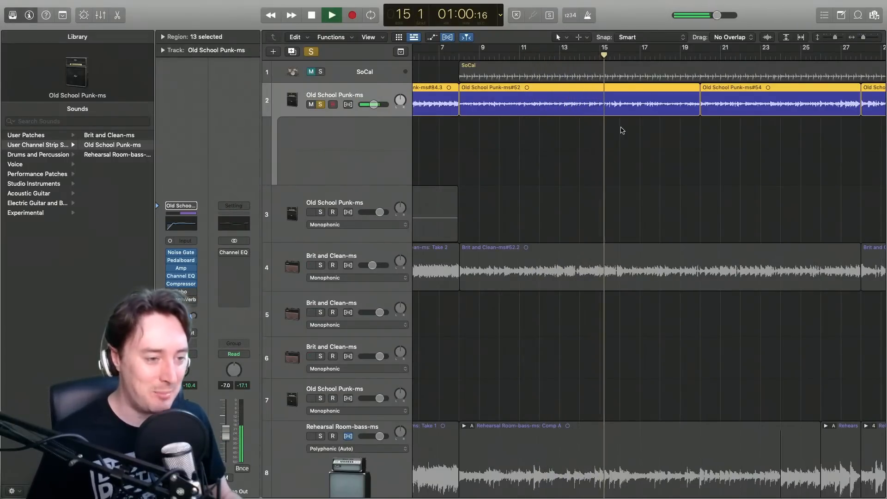
pyautogui.press('space')
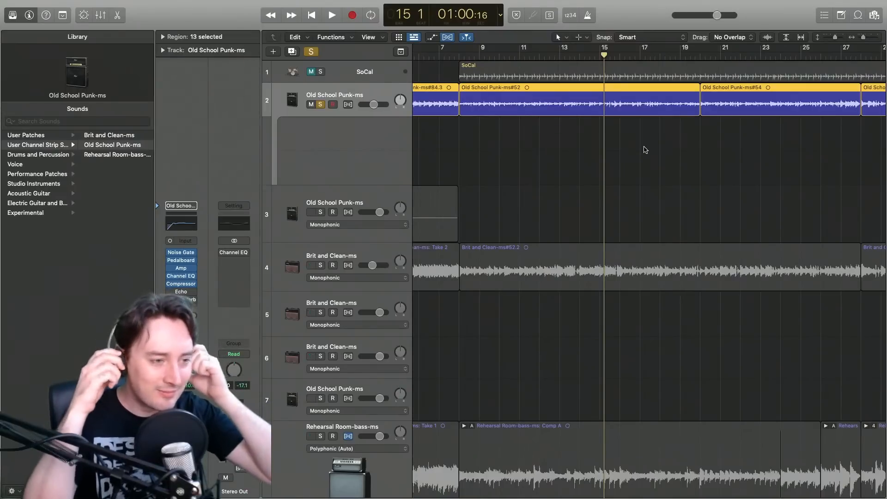
pyautogui.press('space')
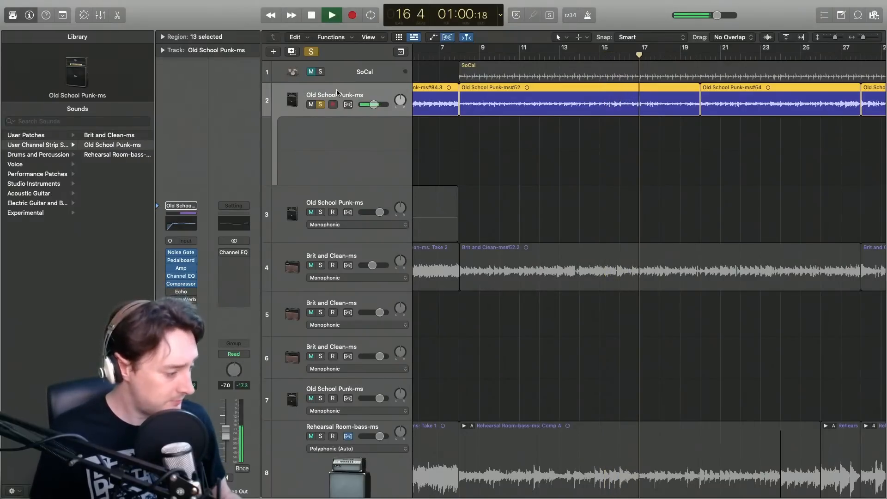
pyautogui.hscroll(5, 536, 153)
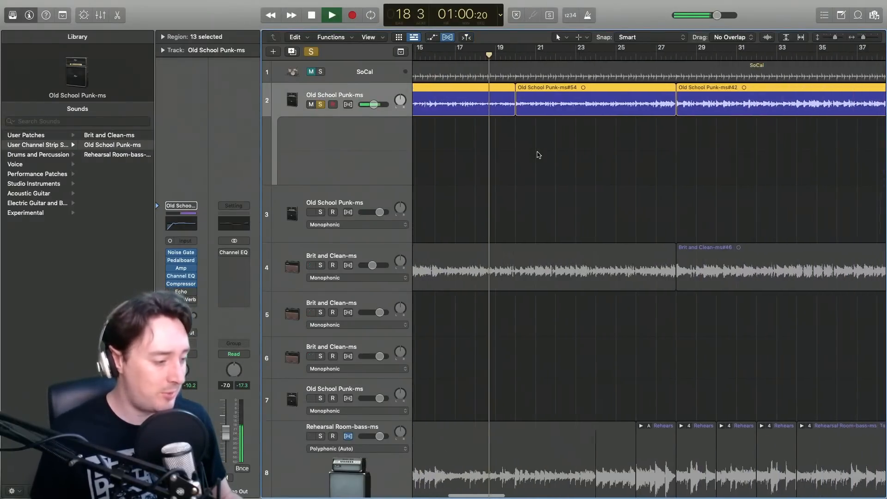
pyautogui.press('space')
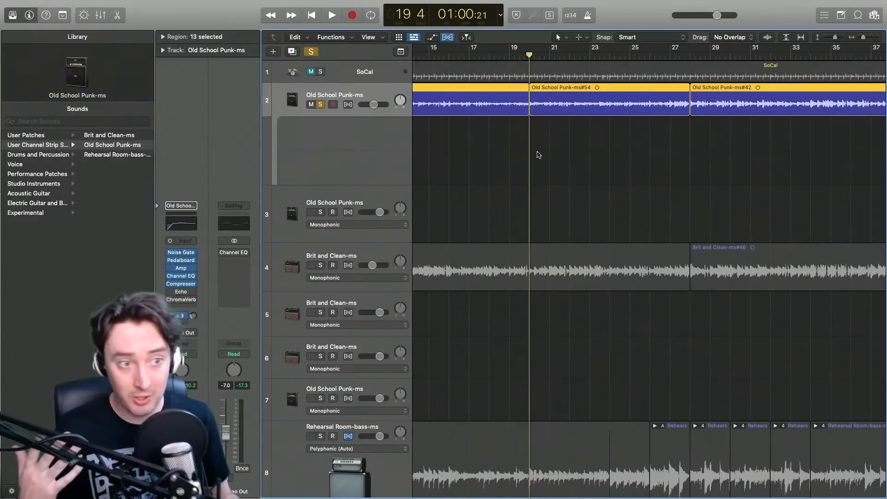
pyautogui.press('space')
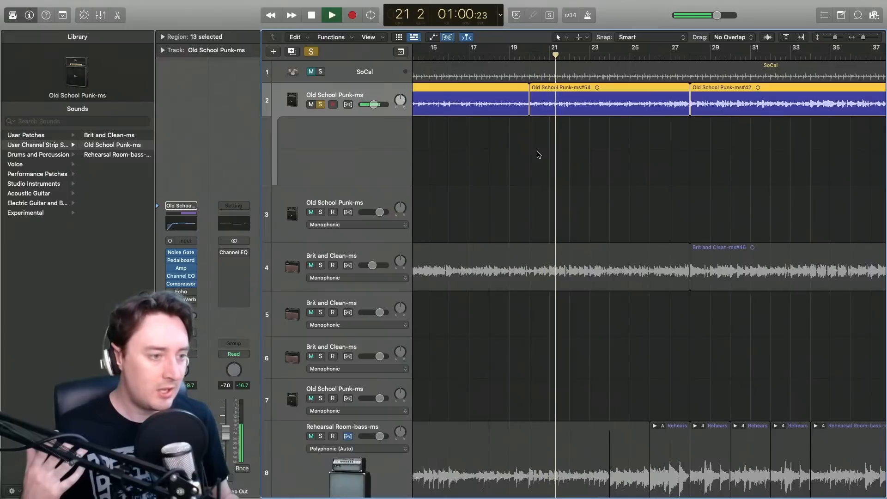
pyautogui.press('space')
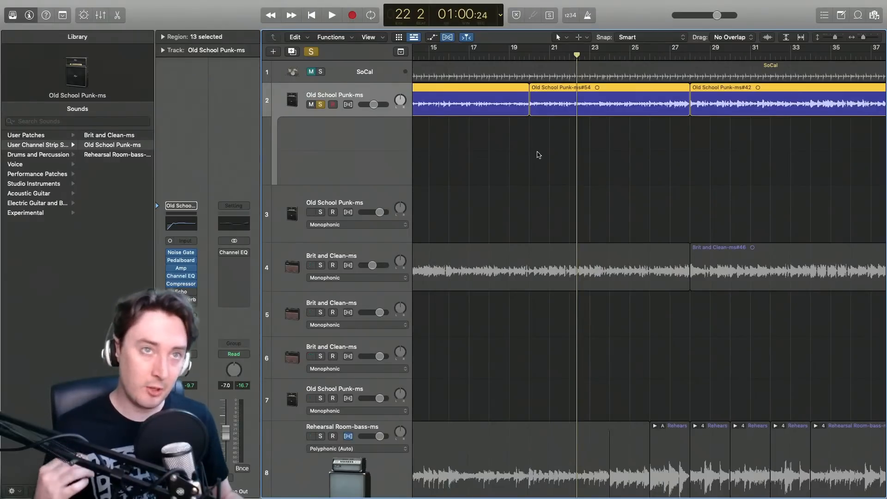
# - Solo the Brit and Clean-ms guitar on track 4 instead of track 2 and audition it up to bar 35
pyautogui.click(321, 105)
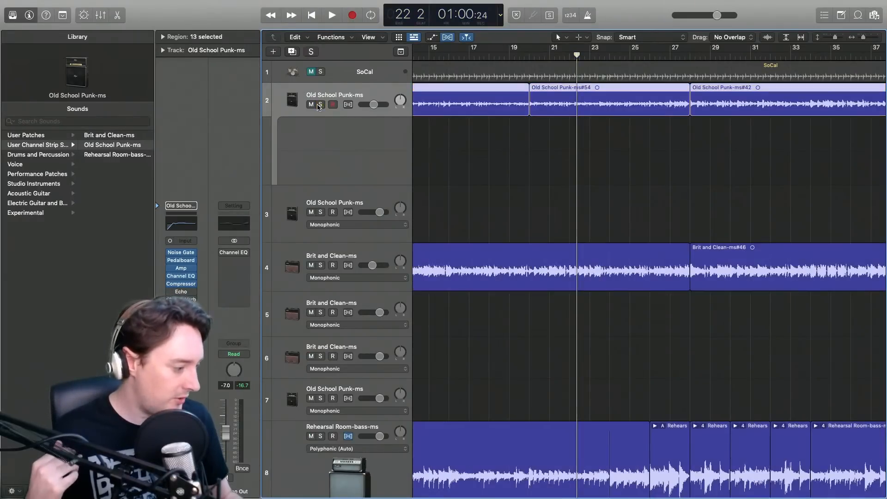
pyautogui.click(320, 266)
pyautogui.press('space')
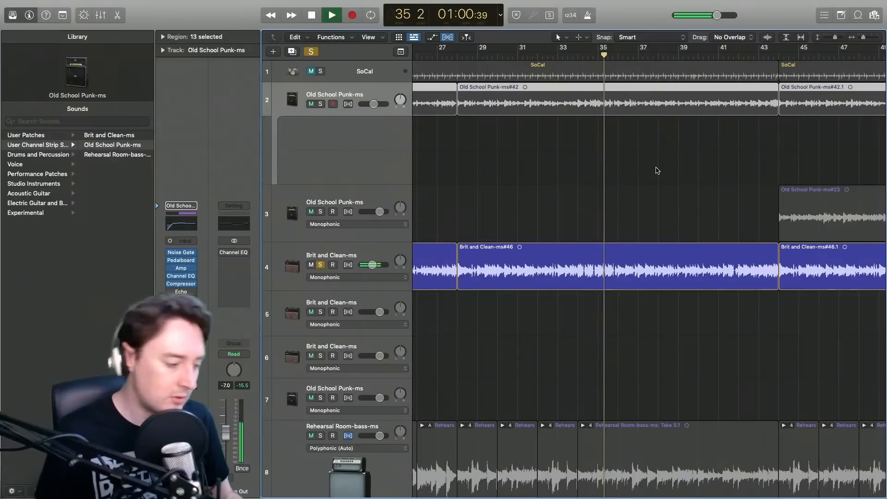
pyautogui.press('space')
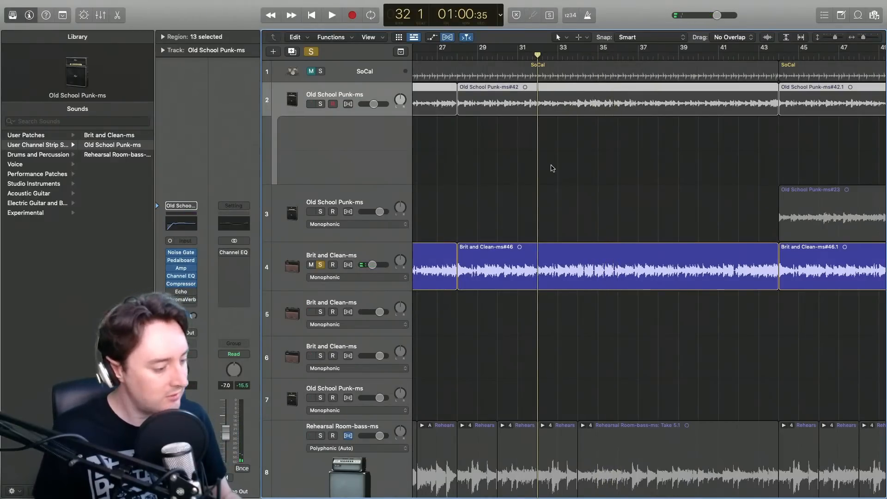
pyautogui.press('space')
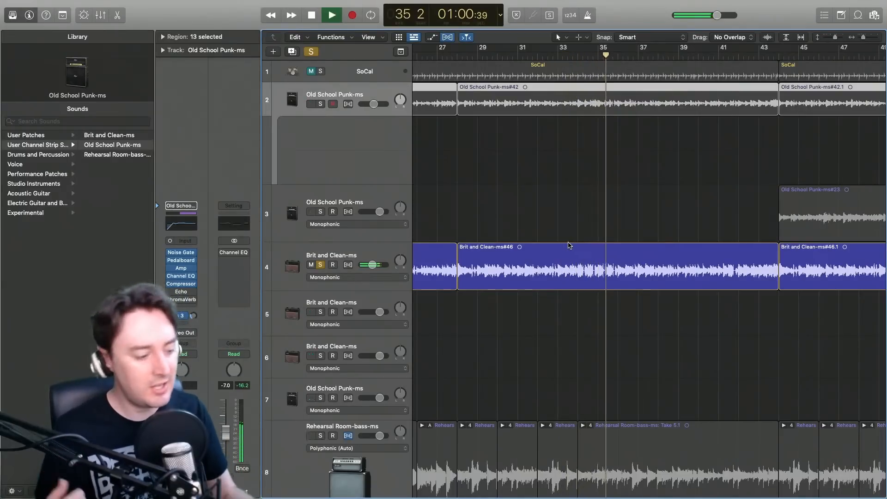
pyautogui.press('space')
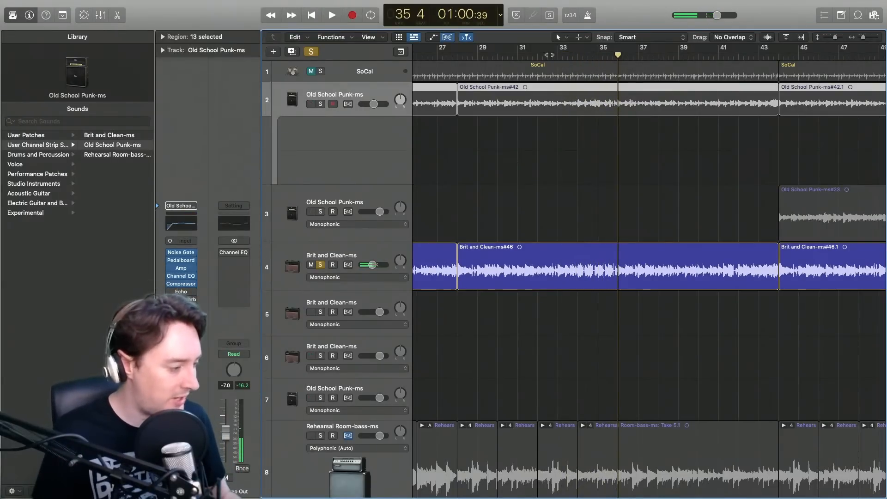
# - Clear the solo and audition the guitars together with the bass up to bar 35
pyautogui.click(311, 52)
pyautogui.press('space')
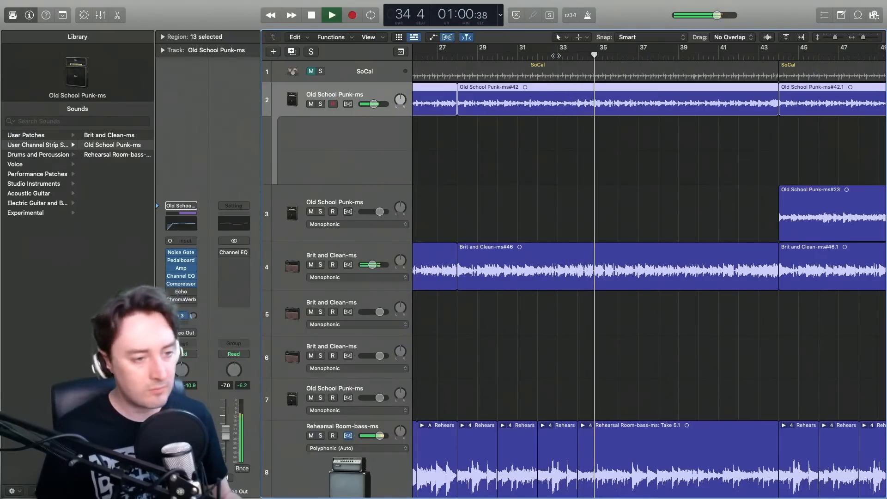
pyautogui.press('space')
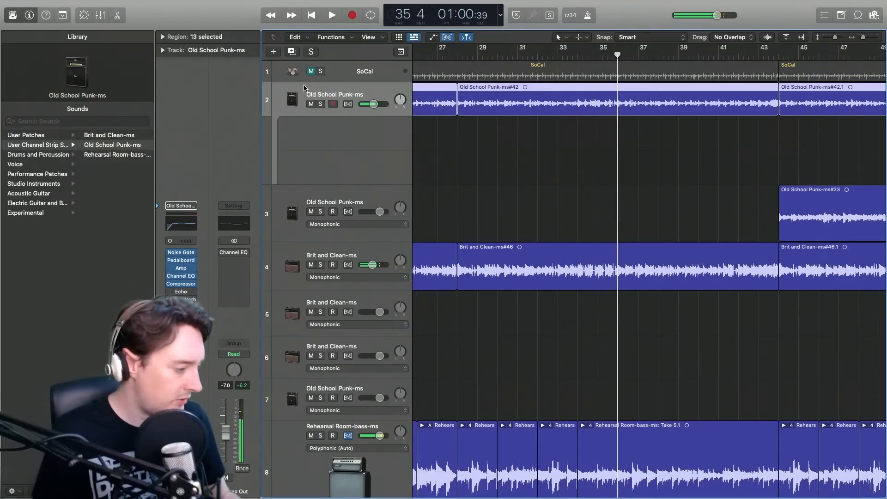
# - Solo the guitars on tracks 2 and 4 together and audition them from bar 33
pyautogui.click(320, 104)
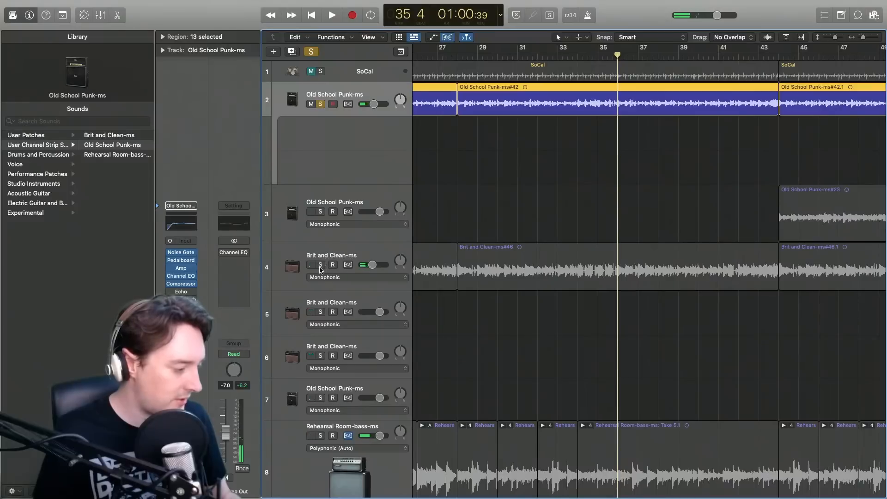
pyautogui.click(321, 265)
pyautogui.click(558, 55)
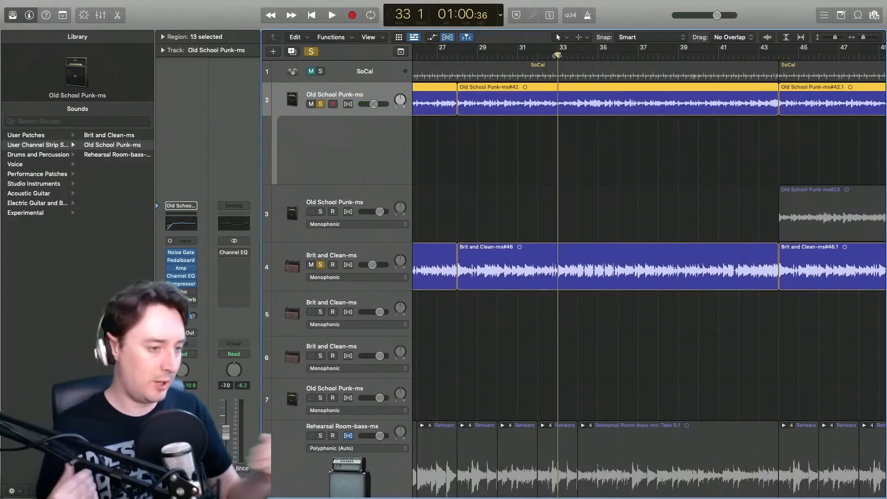
pyautogui.press('space')
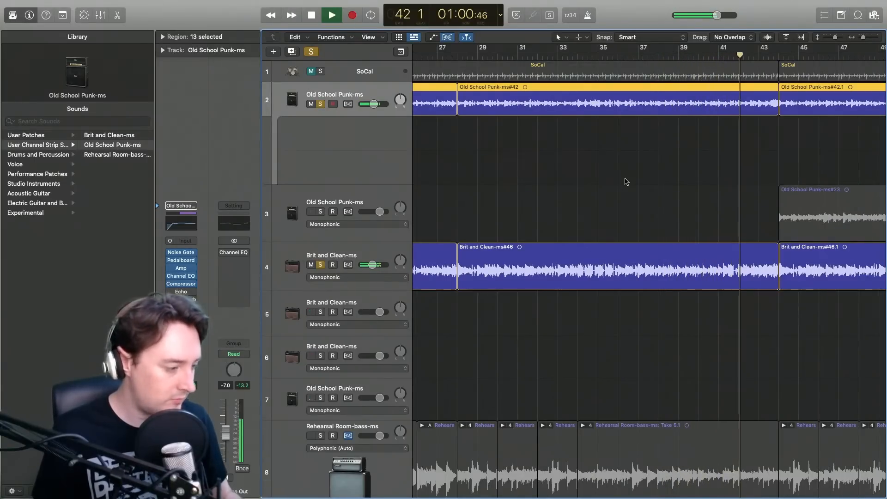
pyautogui.press('space')
# - Raise the system volume and audition the two soloed guitars from bar 28 to bar 44
pyautogui.click(458, 55)
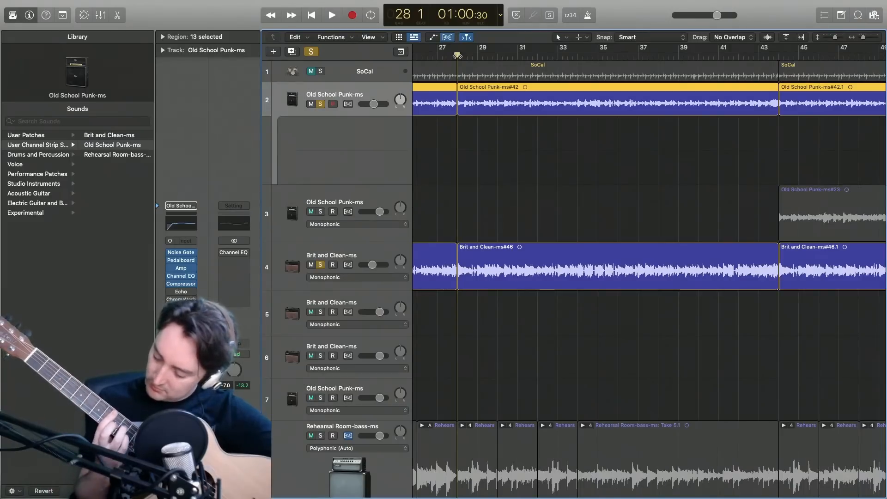
pyautogui.press('XF86AudioRaiseVolume')
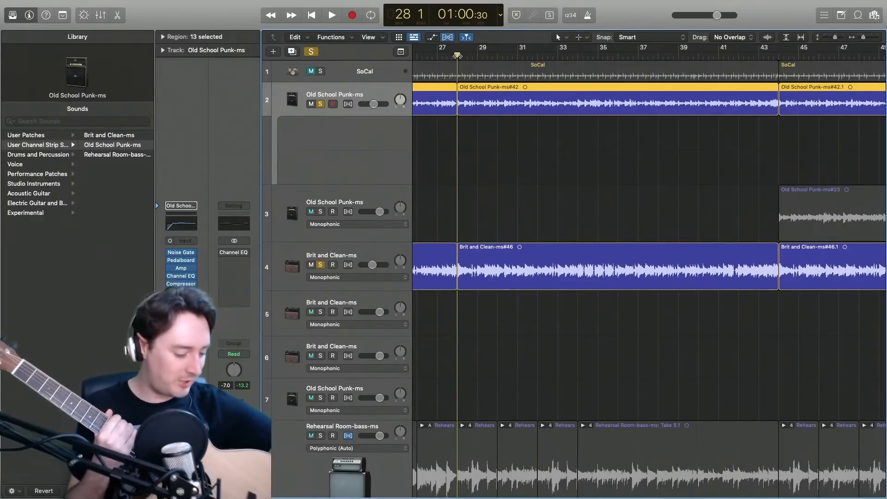
pyautogui.press('XF86AudioRaiseVolume')
pyautogui.hscroll(-2, 535, 116)
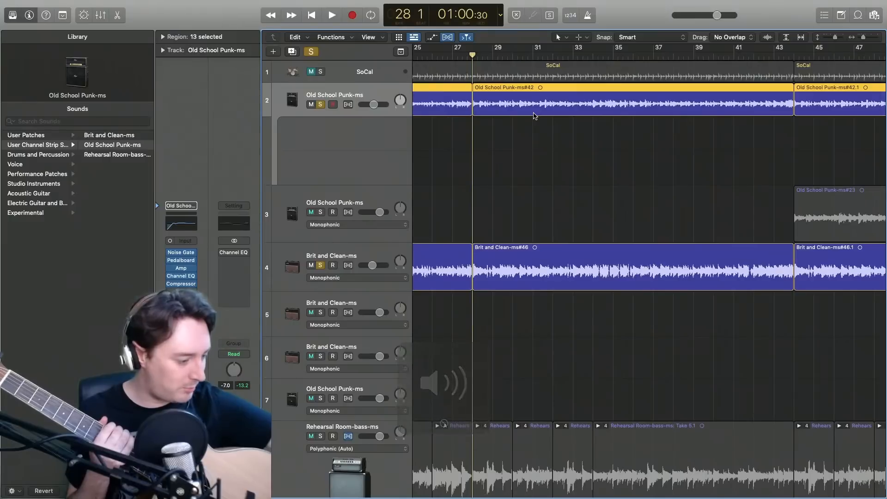
pyautogui.press('space')
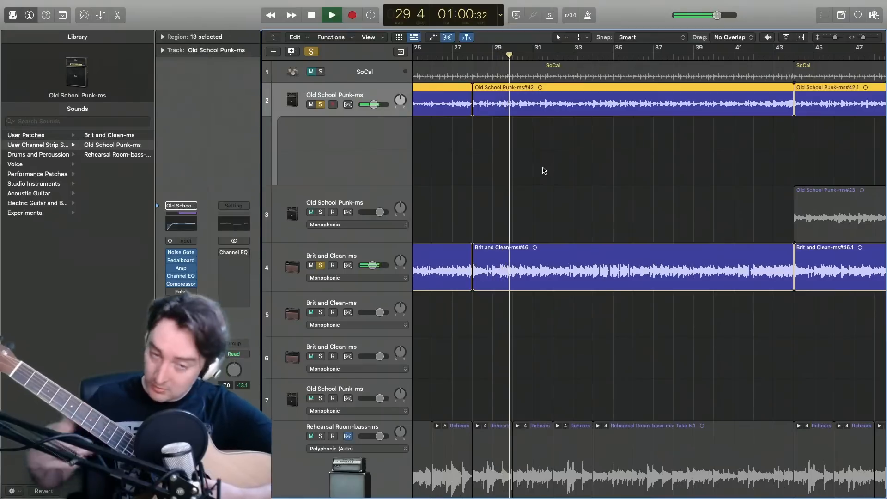
pyautogui.press('space')
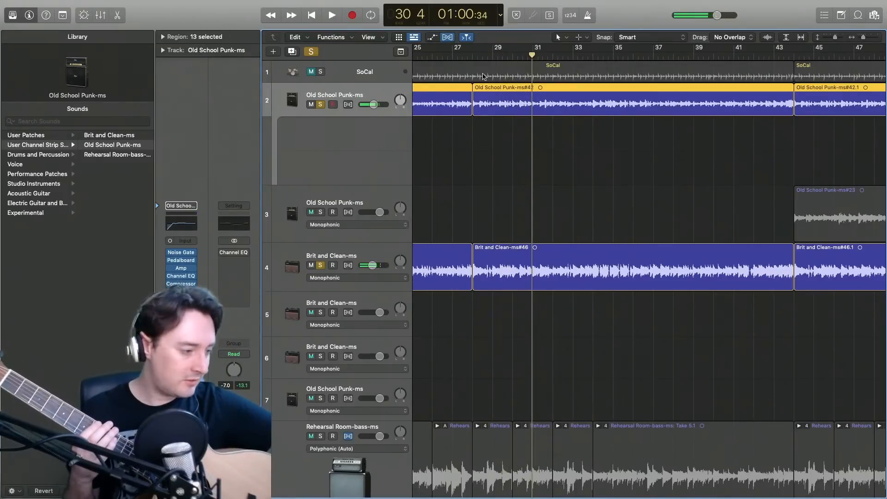
pyautogui.press('space')
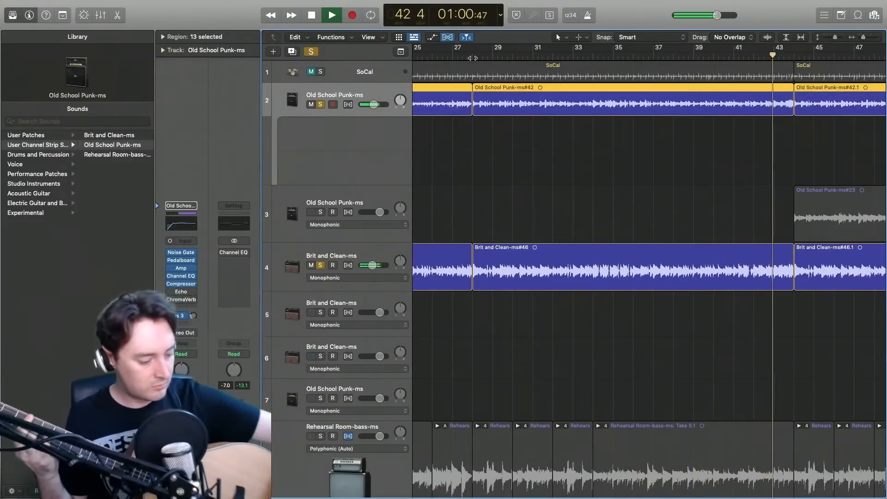
pyautogui.press('space')
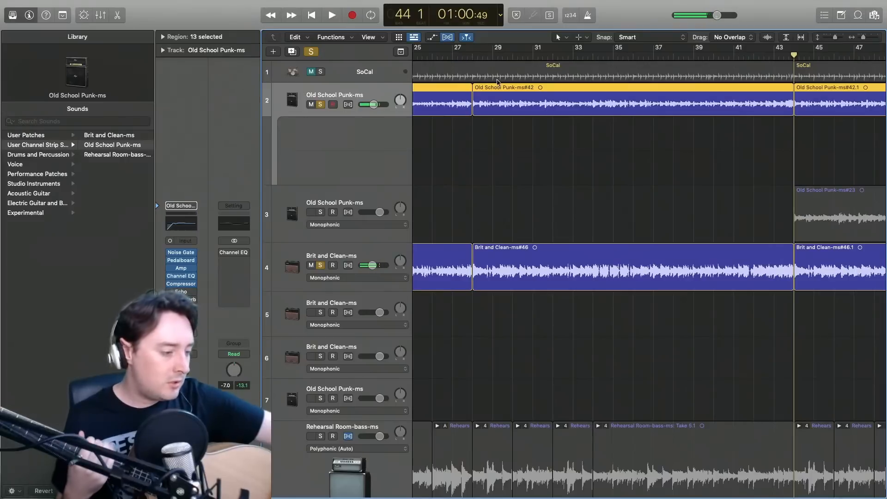
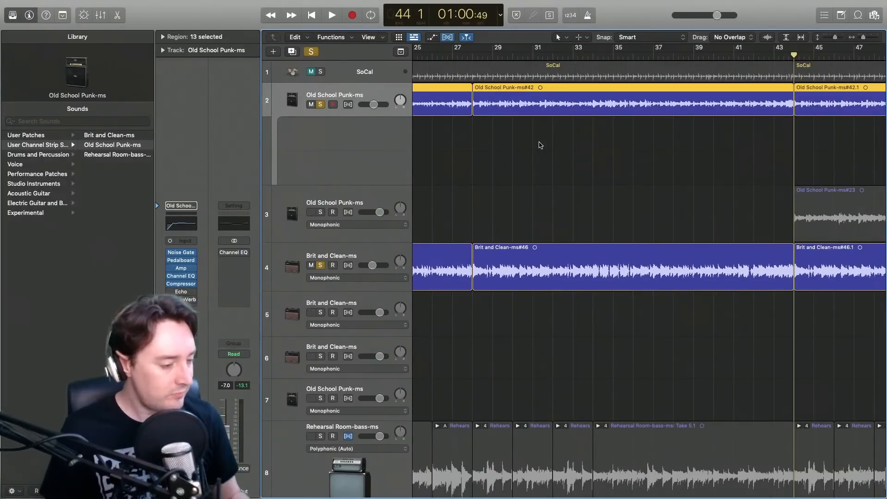
# - Unsolo track 4 and try different pan positions on the track 2 guitar while playing from bar 28
pyautogui.click(473, 59)
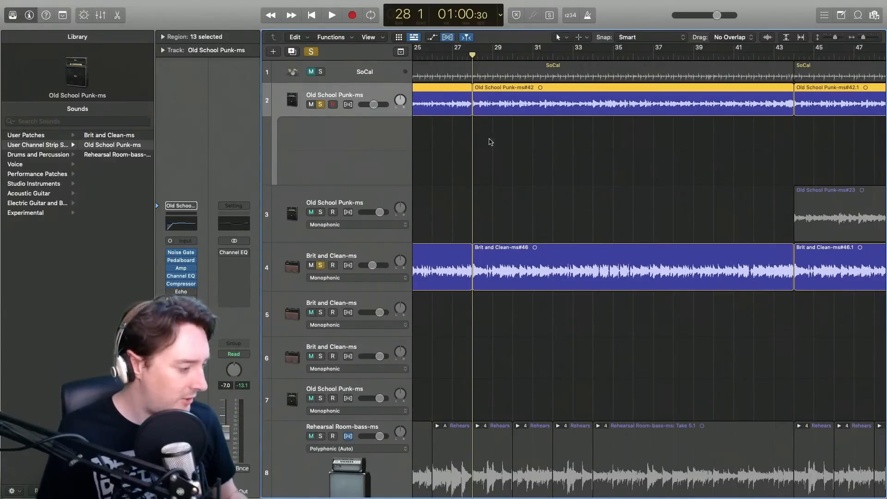
pyautogui.click(321, 264)
pyautogui.press('space')
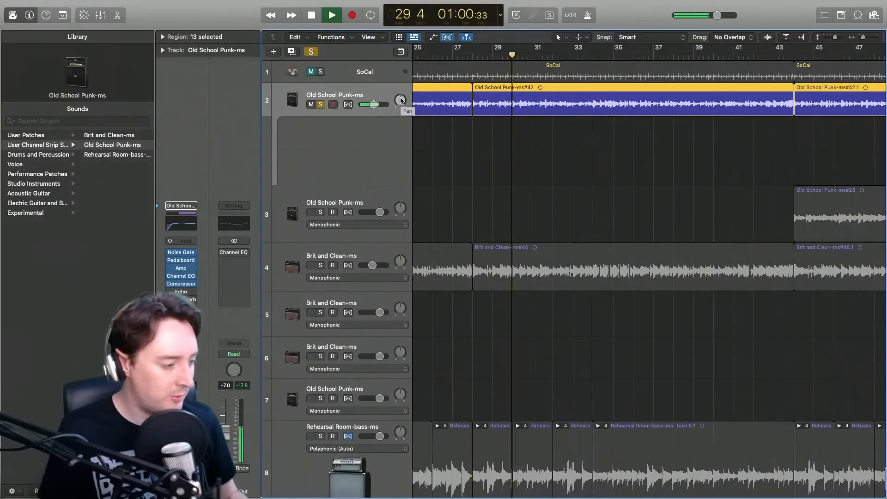
pyautogui.moveTo(400, 100); pyautogui.dragTo(401, 128)
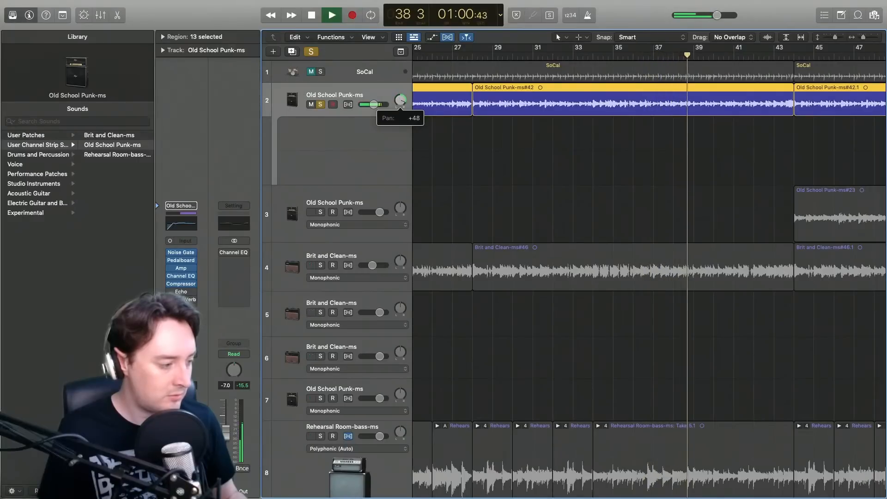
pyautogui.press('space')
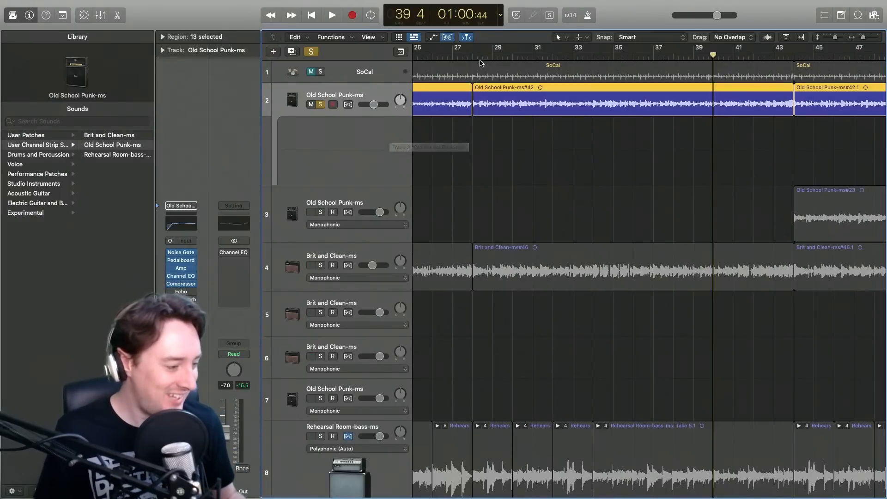
# - Set a cycle range from bar 28 to bar 44 and start looped playback
pyautogui.moveTo(473, 49); pyautogui.dragTo(794, 50)
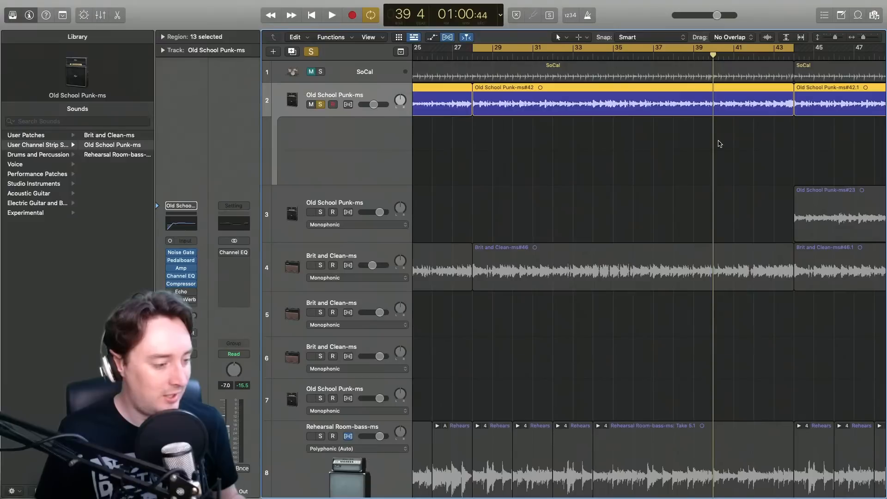
pyautogui.press('space')
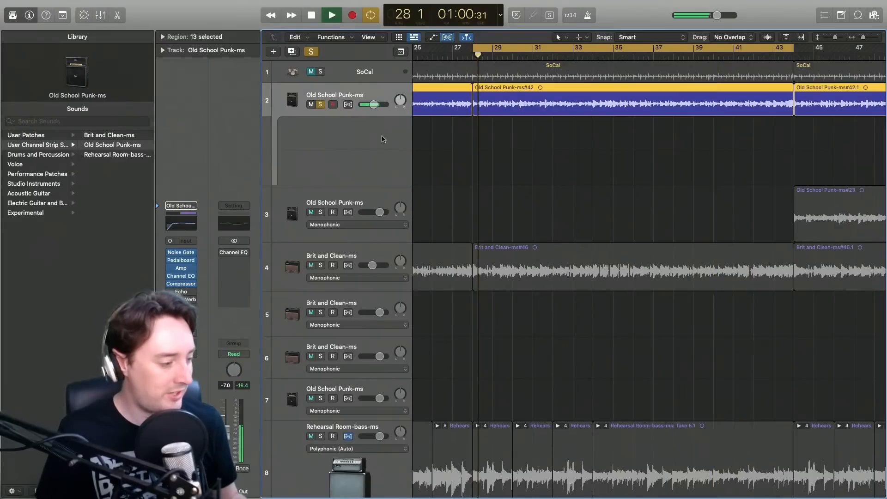
# - Pan the track 2 guitar to the right, and solo the track 4 guitar and pan it to the left
pyautogui.moveTo(400, 100); pyautogui.dragTo(400, 77)
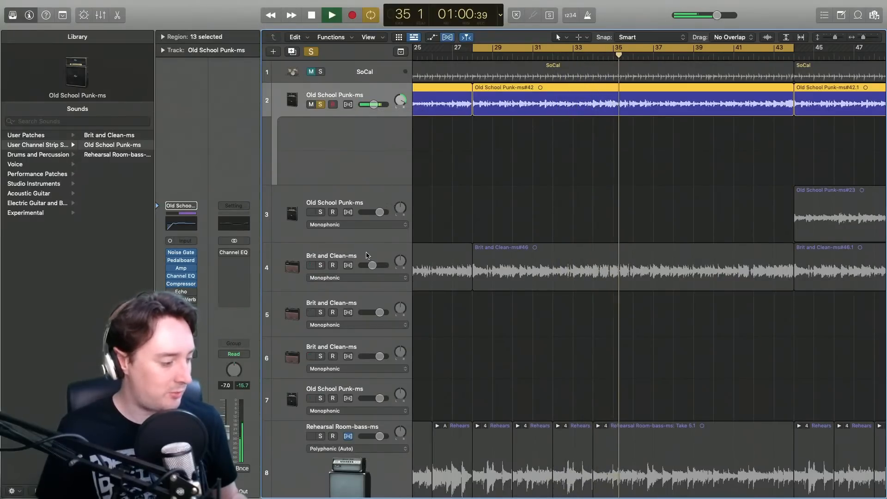
pyautogui.click(321, 265)
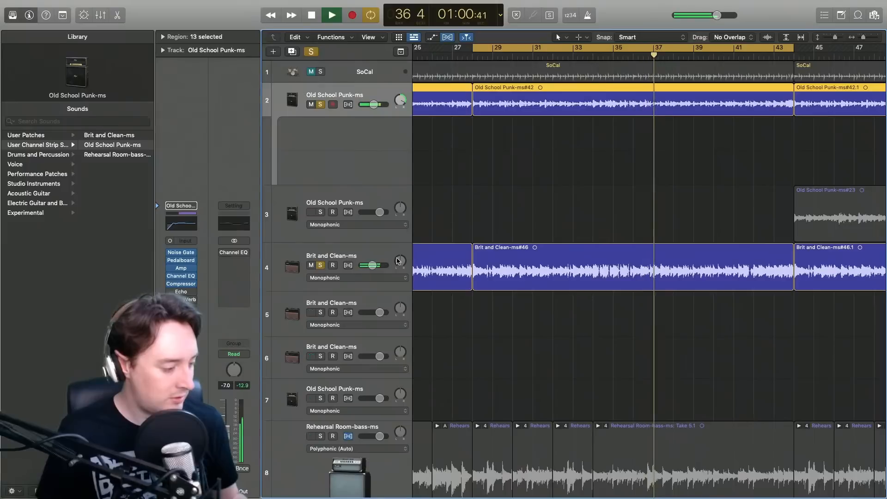
pyautogui.moveTo(401, 261); pyautogui.dragTo(400, 283)
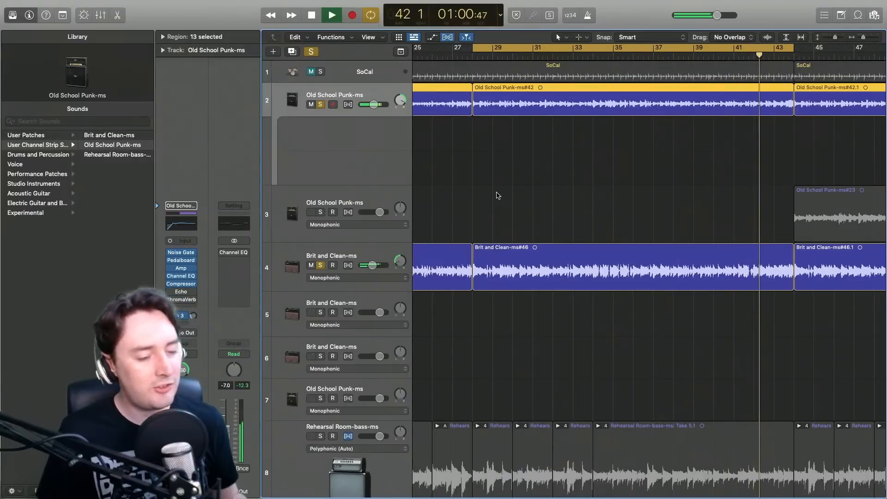
# - Audition the oppositely panned guitars on tracks 2 and 4 from bar 28
pyautogui.press('space')
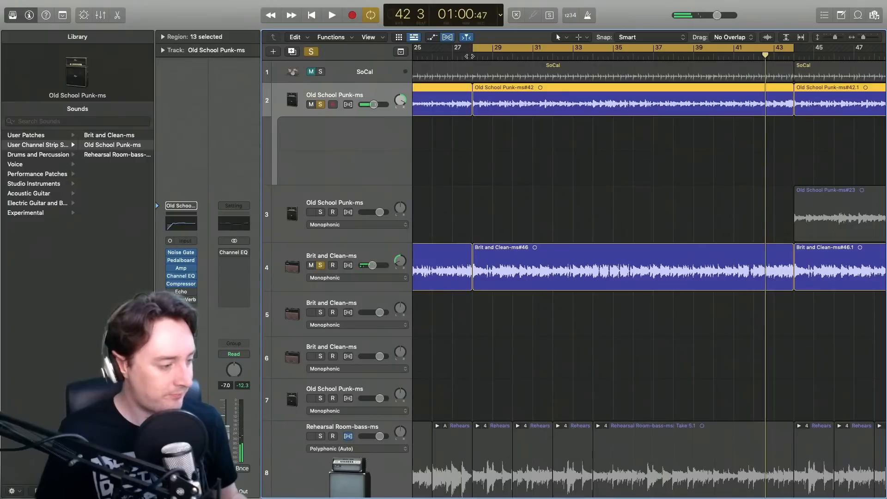
pyautogui.click(469, 56)
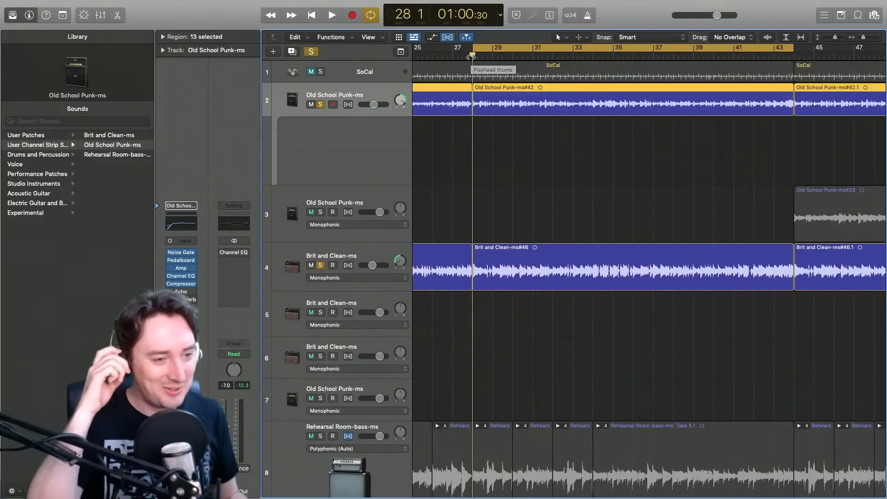
pyautogui.press('space')
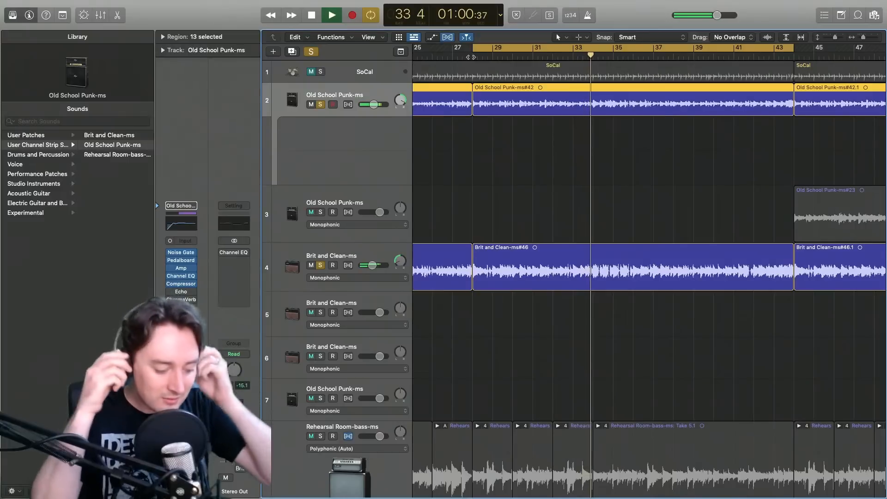
pyautogui.press('space')
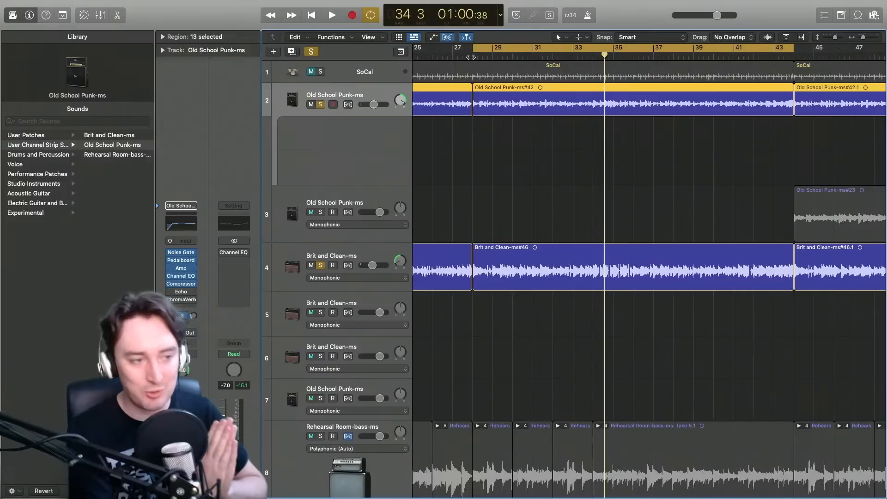
pyautogui.press('space')
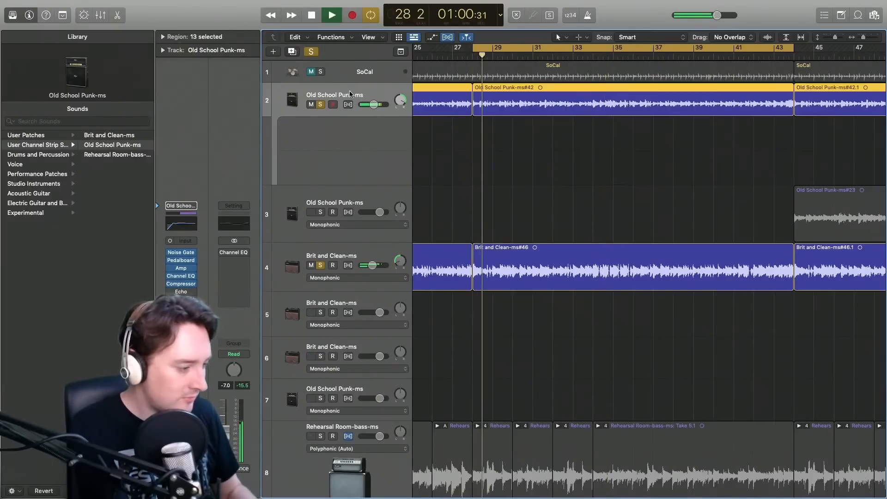
# - Reset the pan of the track 2 and track 4 guitars to centre during playback, and stop playback after listening
pyautogui.keyDown('alt'); pyautogui.click(400, 100); pyautogui.keyUp('alt')
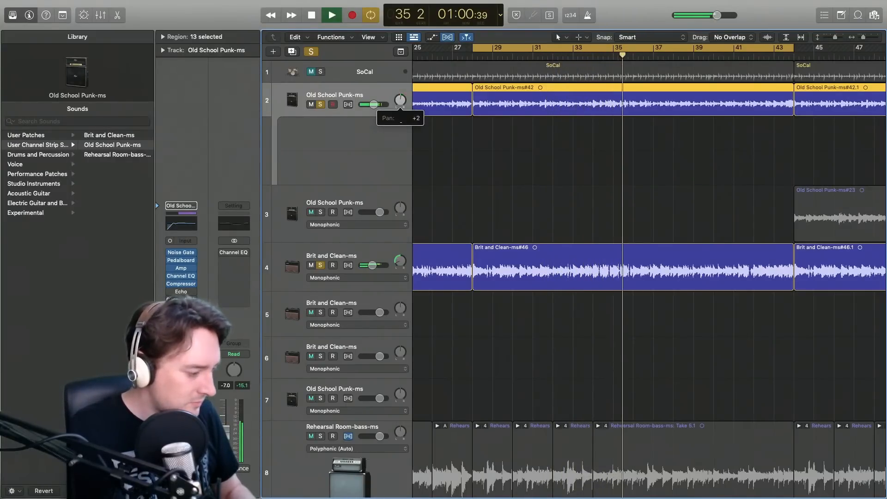
pyautogui.keyDown('alt'); pyautogui.click(400, 260); pyautogui.keyUp('alt')
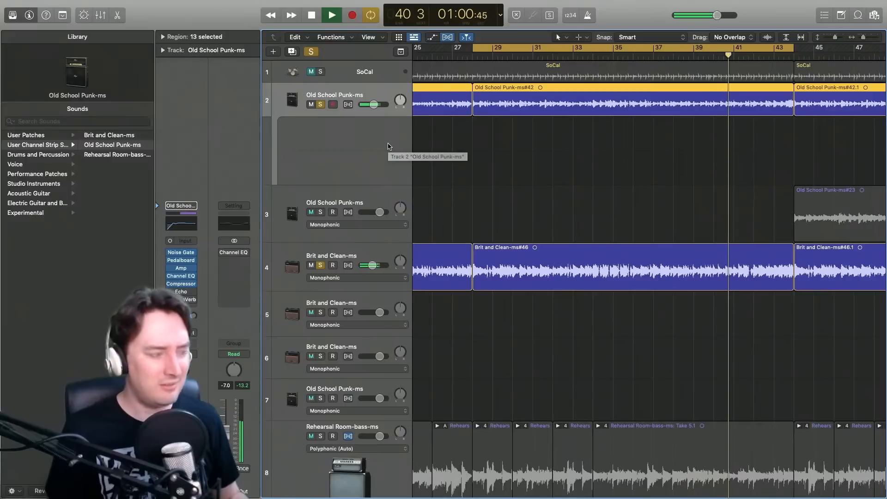
pyautogui.press('space')
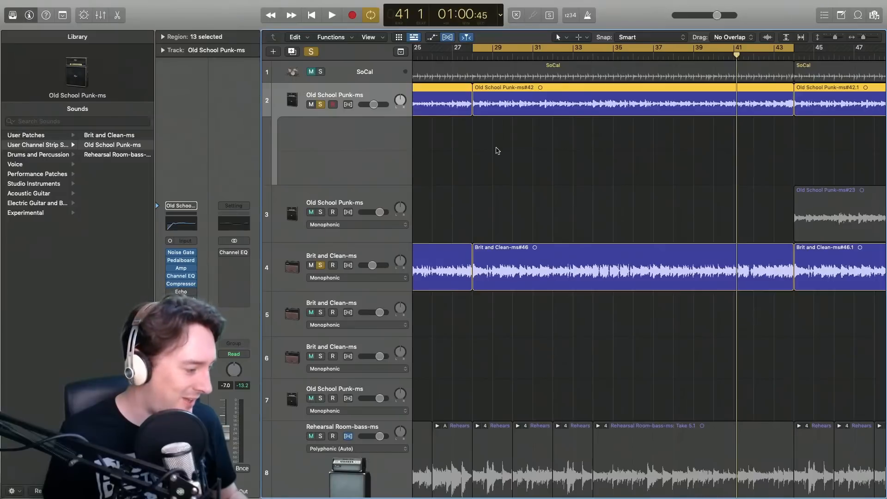
# - Pan the guitars on tracks 2 and 3 to the left and audition the soloed guitars from bar 28
pyautogui.moveTo(401, 102); pyautogui.dragTo(400, 115)
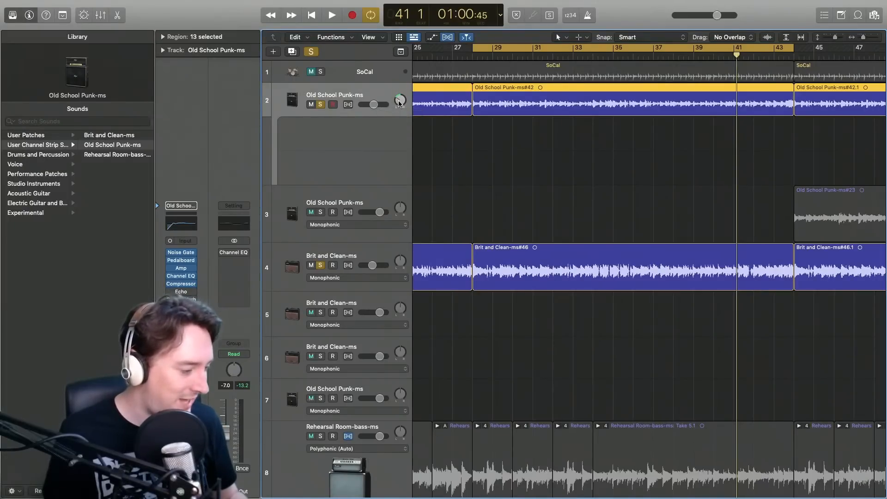
pyautogui.moveTo(401, 212); pyautogui.dragTo(400, 230)
pyautogui.click(473, 56)
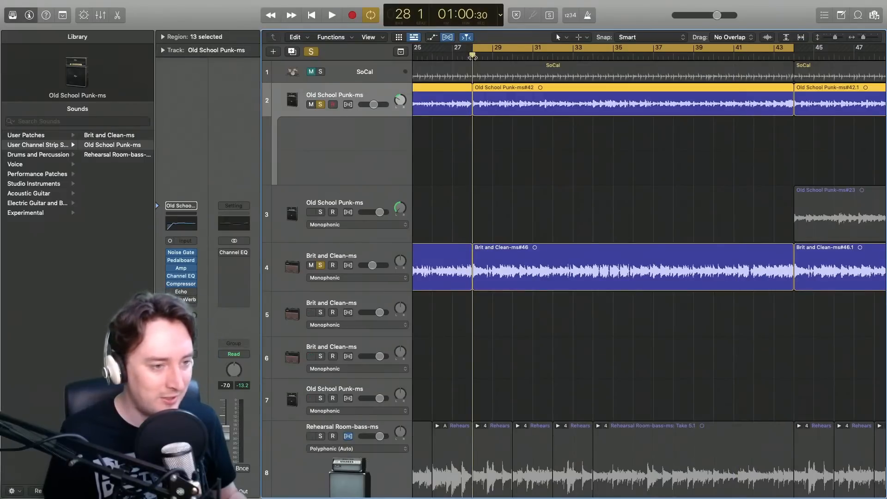
pyautogui.press('space')
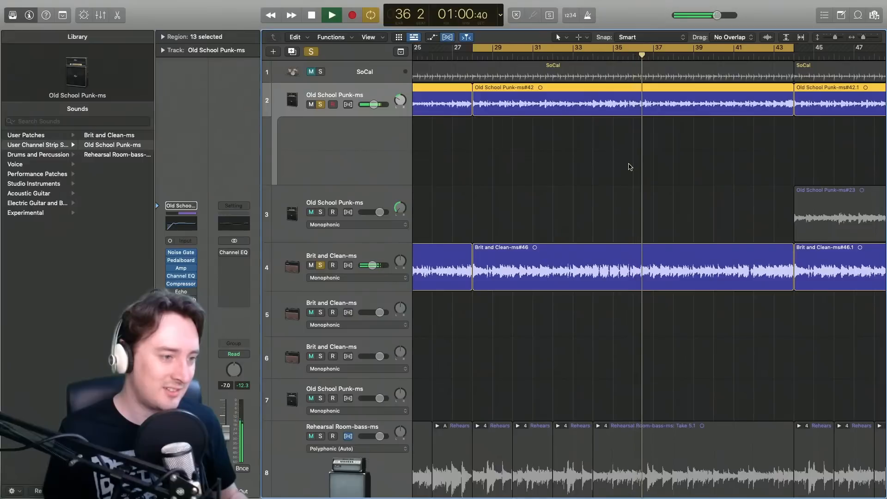
pyautogui.press('space')
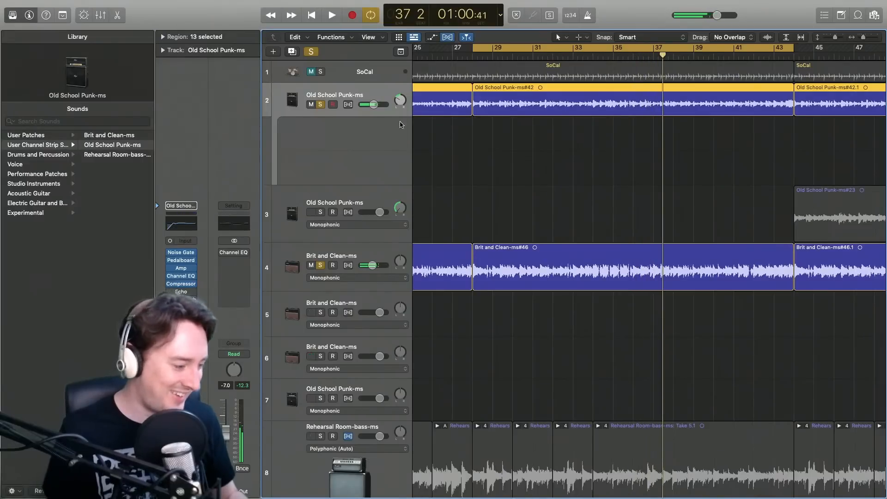
# - Return the pan of the guitars on tracks 2 and 3 to centre
pyautogui.moveTo(400, 101)
pyautogui.moveTo(400, 100); pyautogui.dragTo(400, 99)
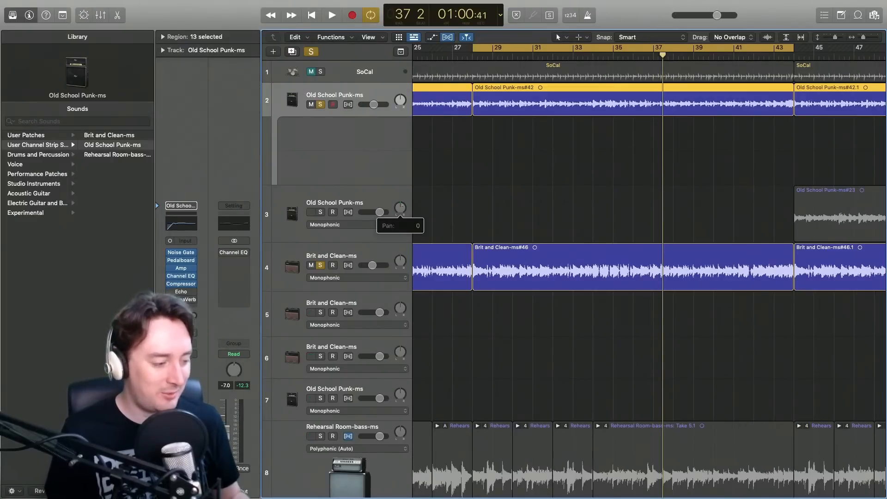
pyautogui.moveTo(403, 209); pyautogui.dragTo(403, 206)
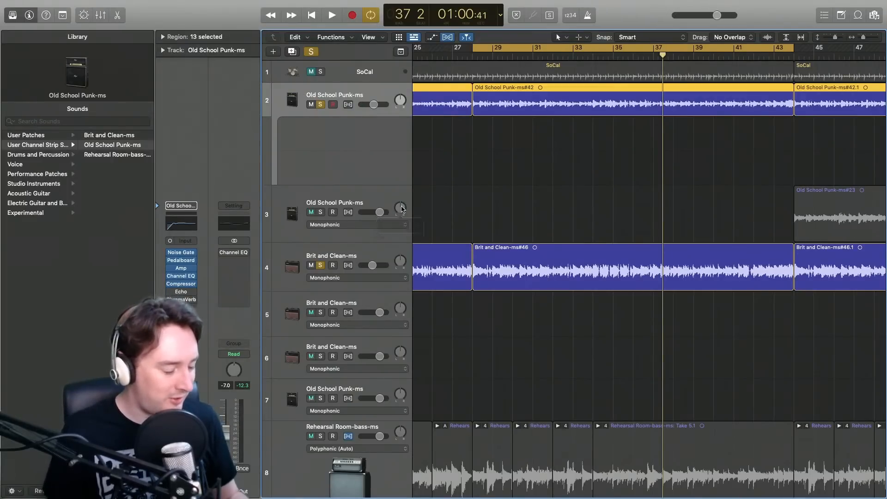
# - Turn off the cycle range and select the Old School Punk-ms guitar on track 3
pyautogui.click(554, 46)
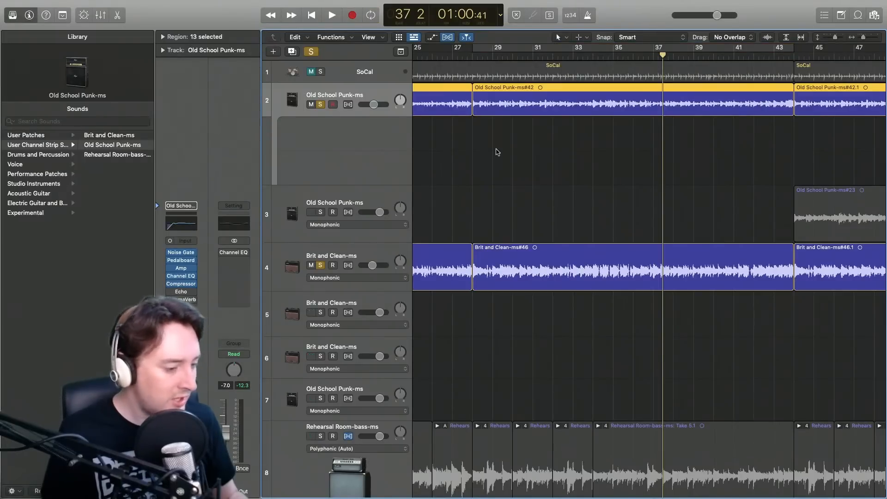
pyautogui.click(860, 39)
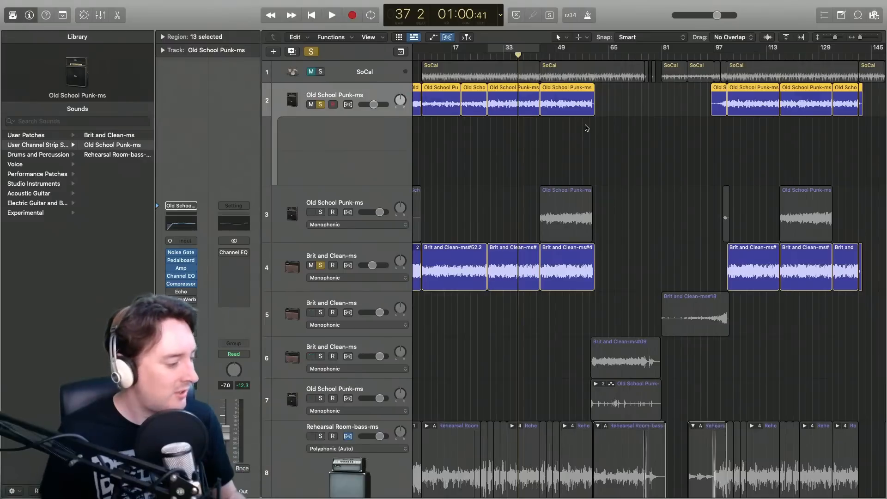
pyautogui.click(365, 193)
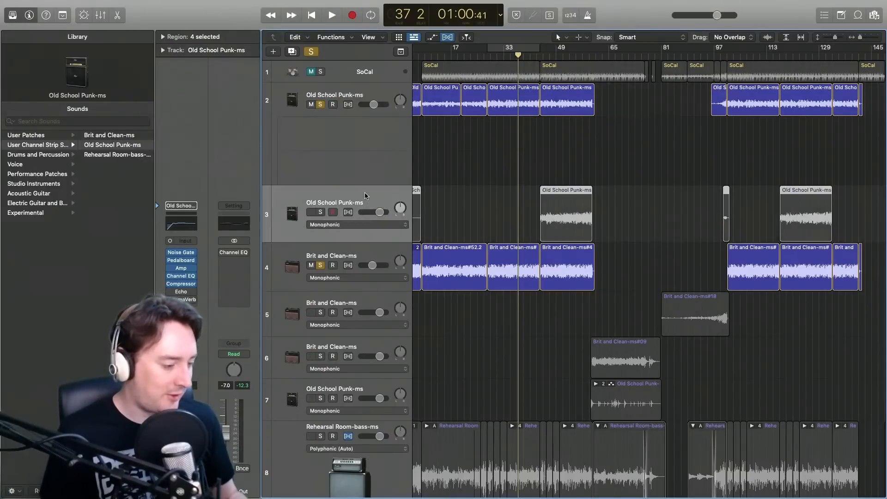
# - Pan the track 2 guitar right to about +52 and the track 4 guitar to the left
pyautogui.click(401, 101)
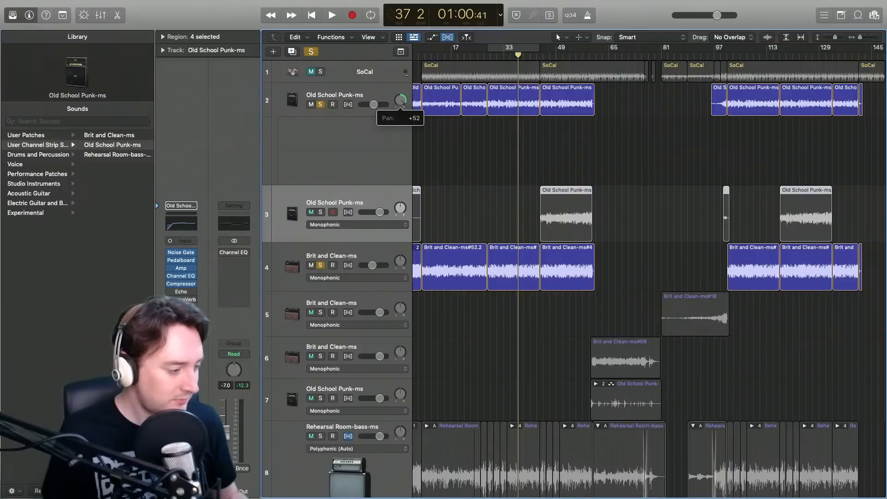
pyautogui.moveTo(400, 100); pyautogui.dragTo(409, 89)
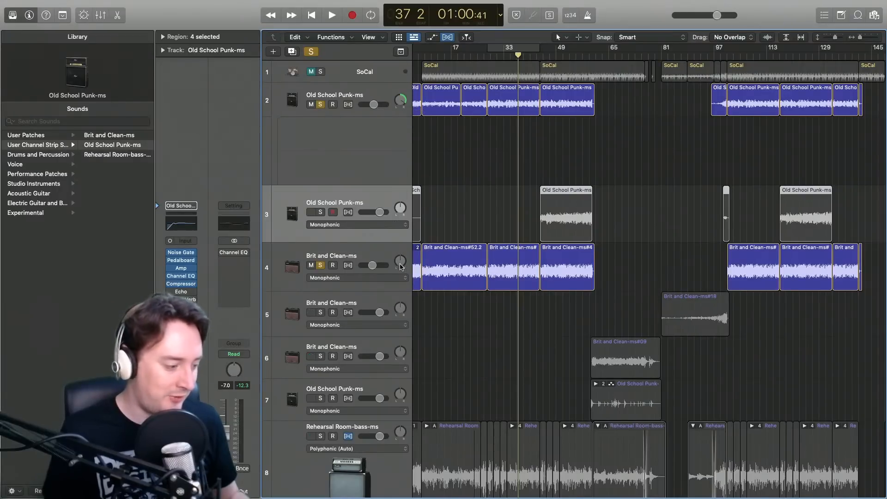
pyautogui.moveTo(400, 264); pyautogui.dragTo(400, 262)
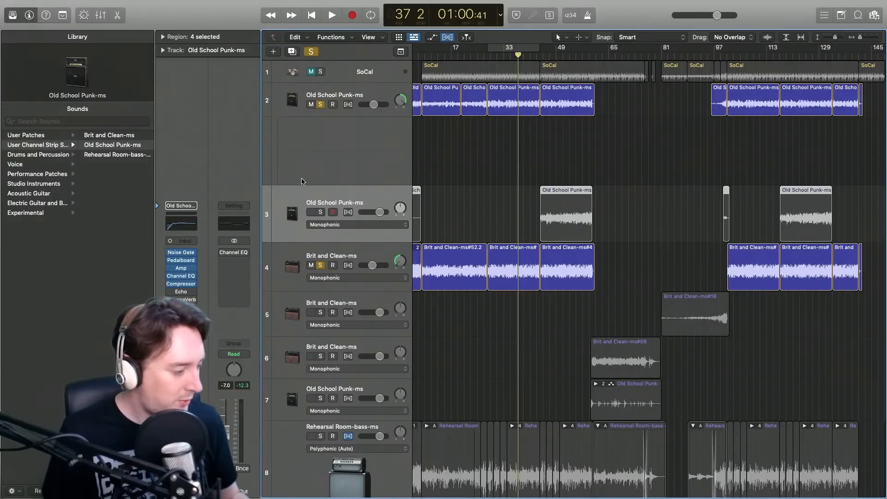
# - Solo only the track 3 guitar instead of tracks 2 and 4, and audition it from bar 44
pyautogui.click(321, 105)
pyautogui.click(322, 265)
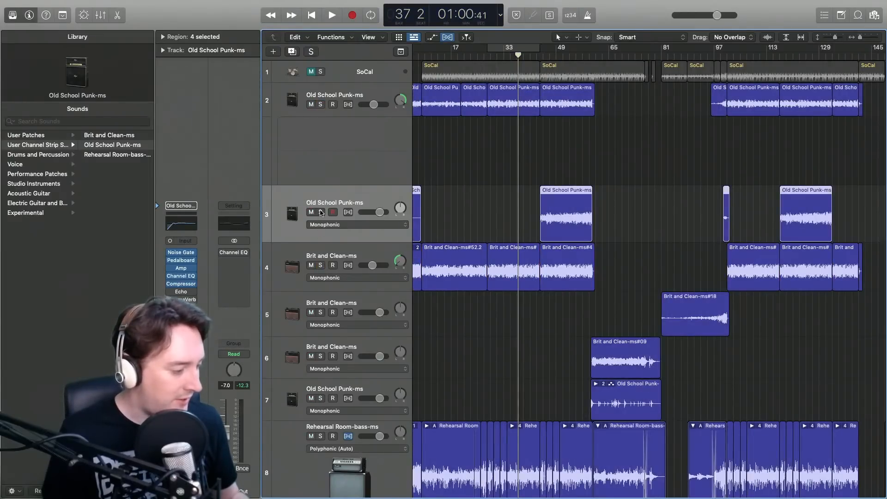
pyautogui.click(320, 213)
pyautogui.click(540, 56)
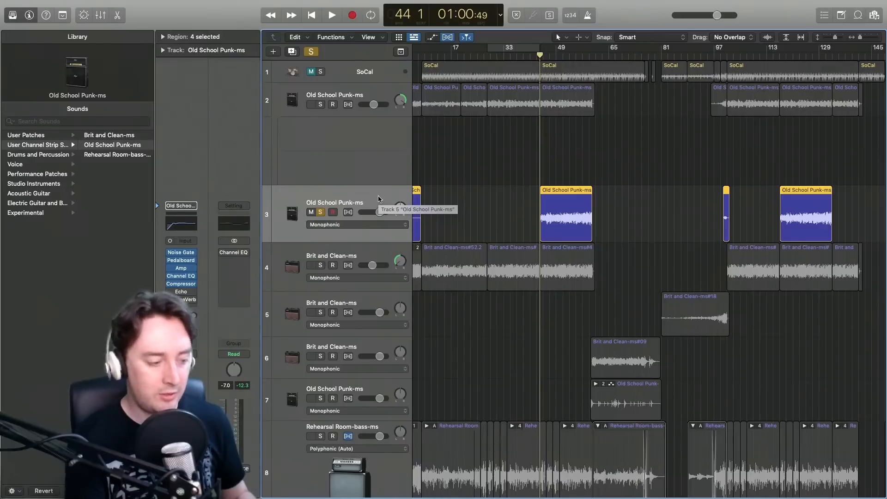
pyautogui.press('space')
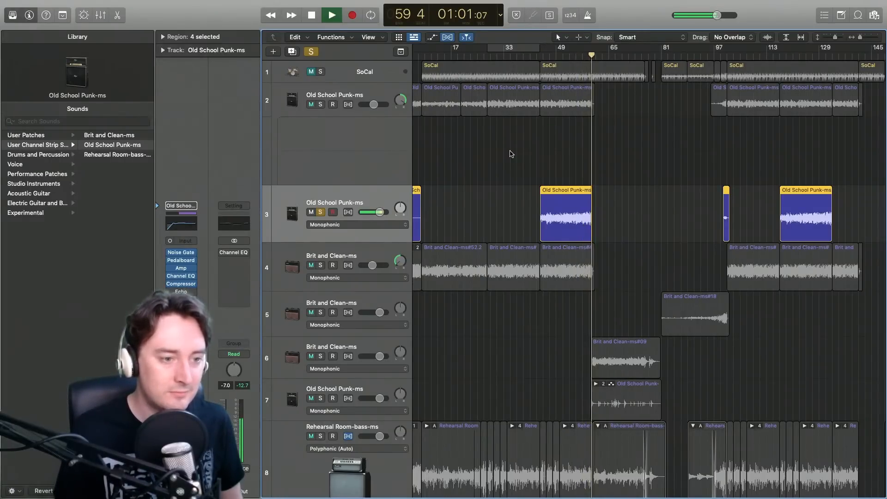
pyautogui.press('space')
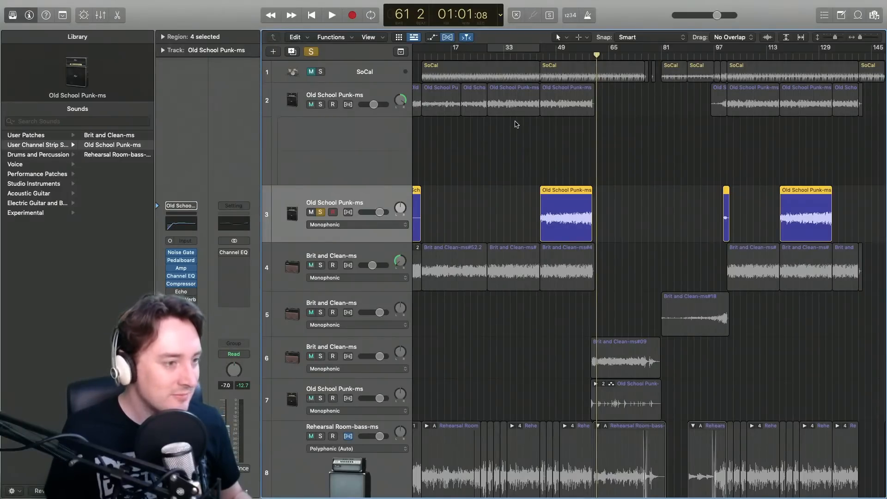
# - Return the playhead to bar 44 and solo the guitars on tracks 2 and 4 alongside track 3
pyautogui.click(539, 55)
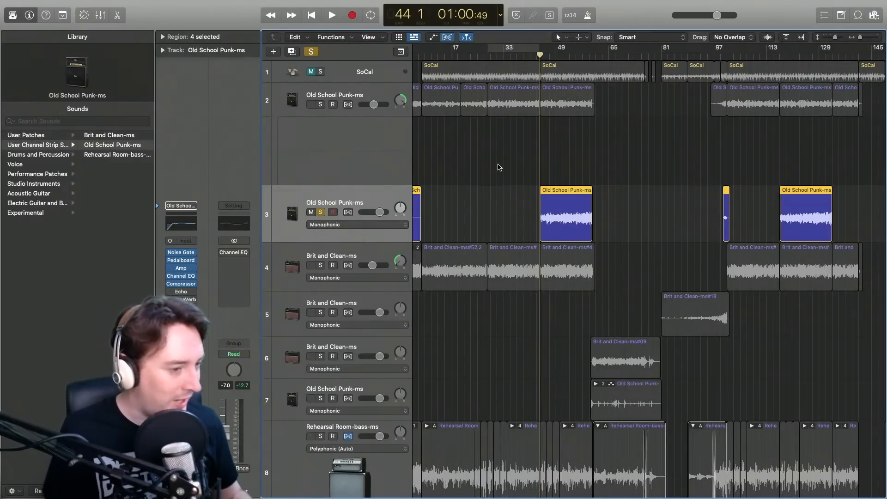
pyautogui.click(320, 105)
pyautogui.click(320, 265)
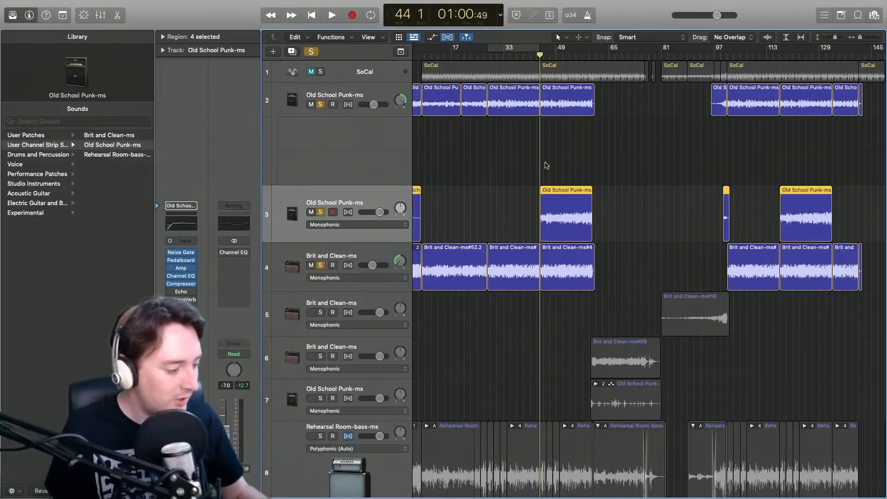
# - Unsolo tracks 2 and 4 and briefly play the track 3 guitar alone from bar 44
pyautogui.click(321, 105)
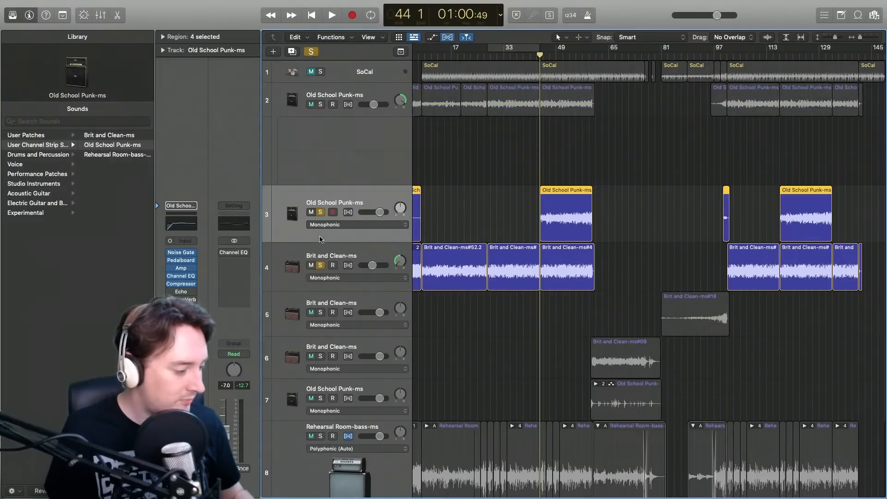
pyautogui.click(321, 266)
pyautogui.press('space')
pyautogui.press('space')
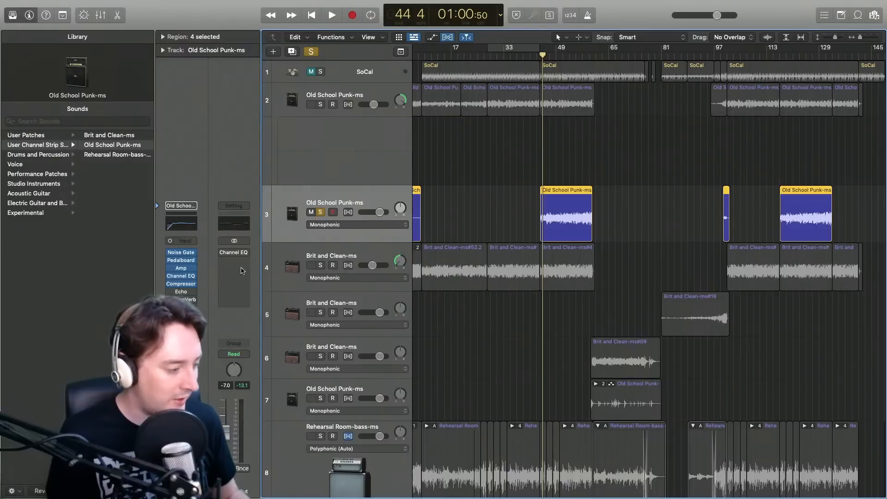
# - Solo the guitars on tracks 2 and 4 together with track 3 and start playback from bar 29
pyautogui.click(321, 105)
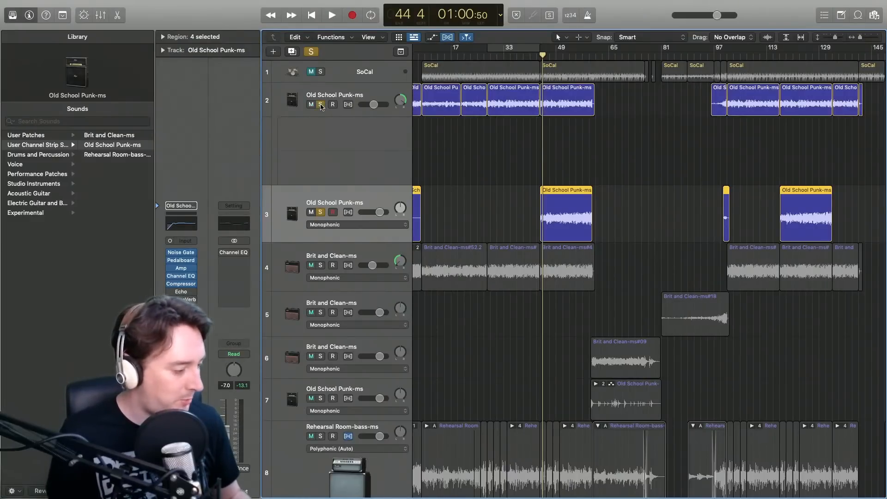
pyautogui.click(320, 265)
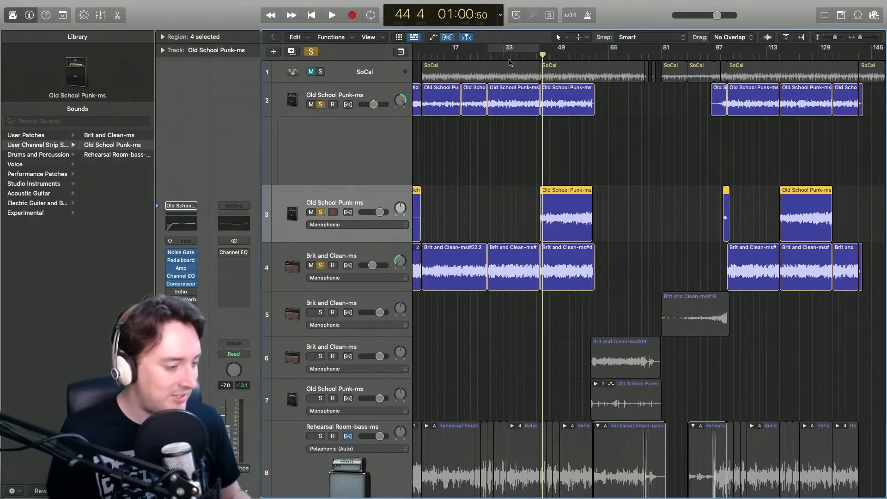
pyautogui.click(489, 55)
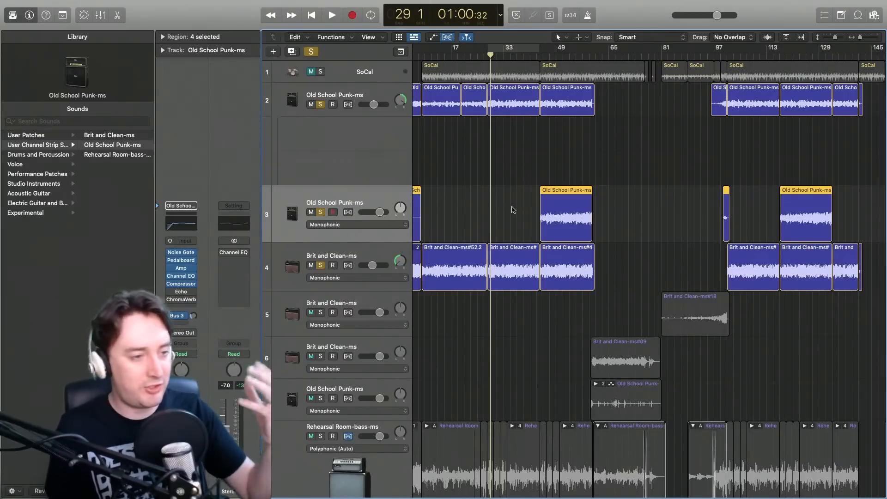
pyautogui.press('space')
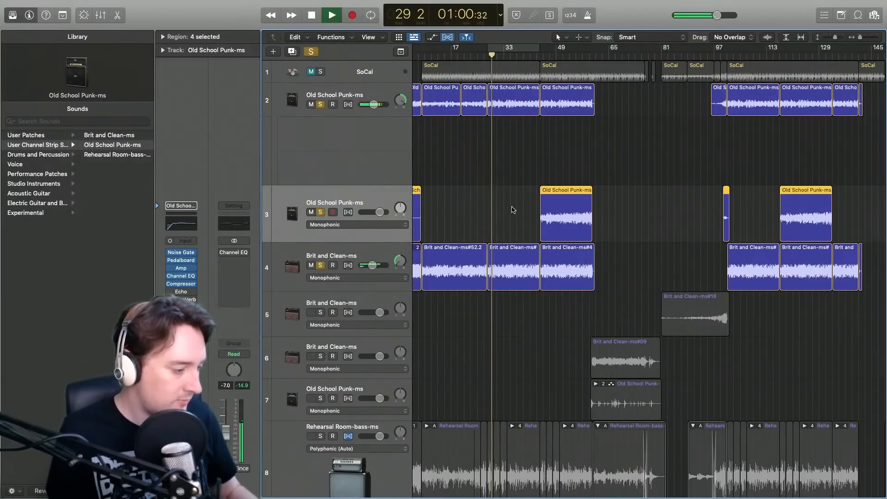
# - Add the Rehearsal Room-bass-ms track to the solo during playback and lower its volume slightly
pyautogui.scroll(-3, 512, 210)
pyautogui.scroll(-2, 512, 210)
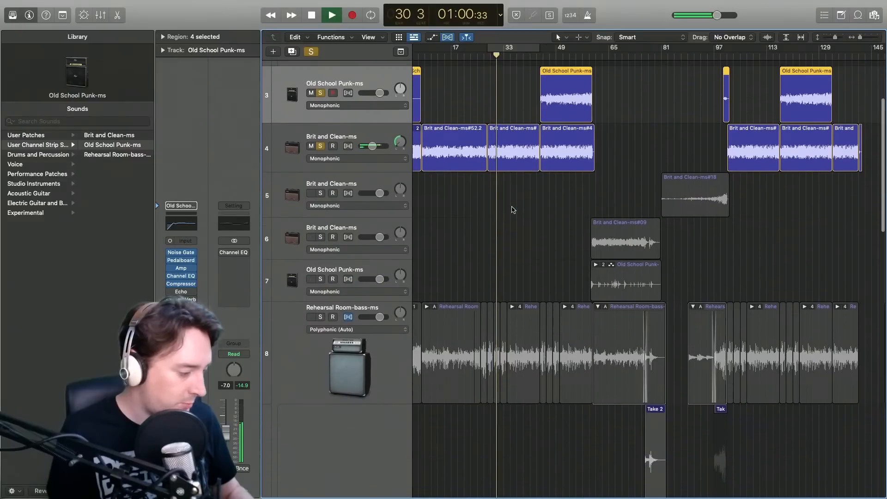
pyautogui.click(321, 318)
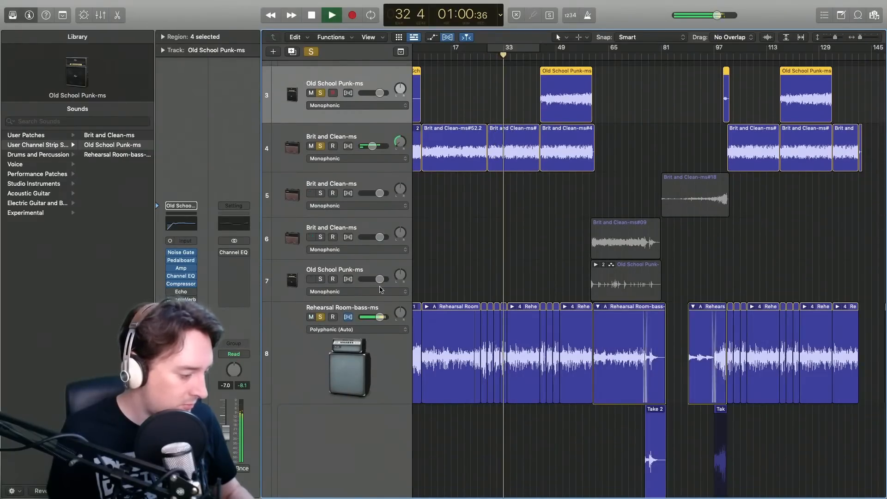
pyautogui.moveTo(379, 318); pyautogui.dragTo(374, 323)
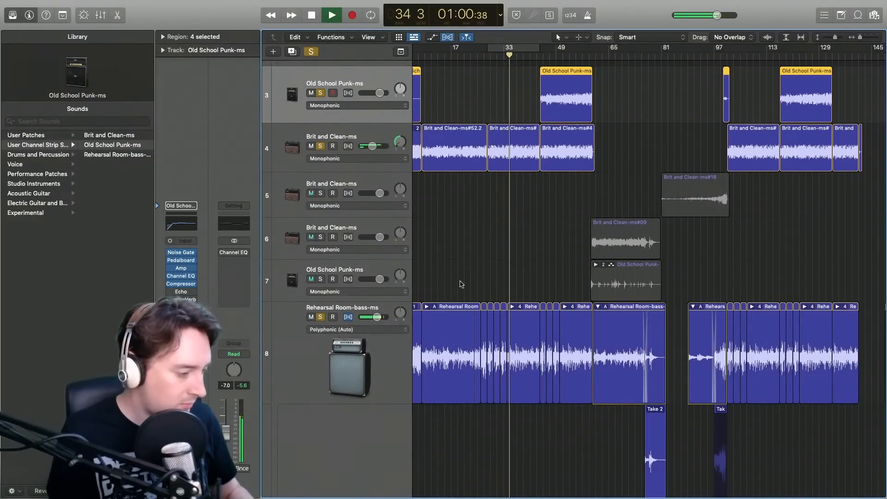
# - Raise the volumes of the guitars on tracks 2 and 4 slightly during playback, and stop around bar 60
pyautogui.scroll(4, 366, 115)
pyautogui.moveTo(374, 105); pyautogui.dragTo(376, 104)
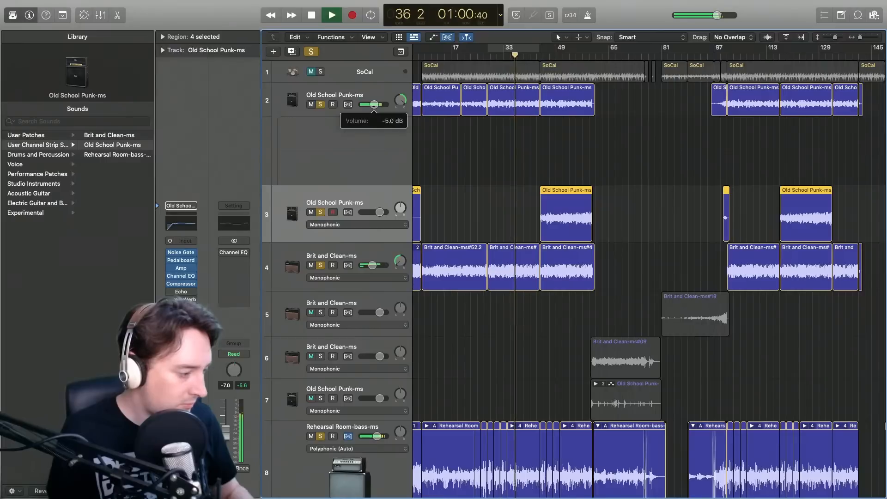
pyautogui.moveTo(373, 265); pyautogui.dragTo(378, 265)
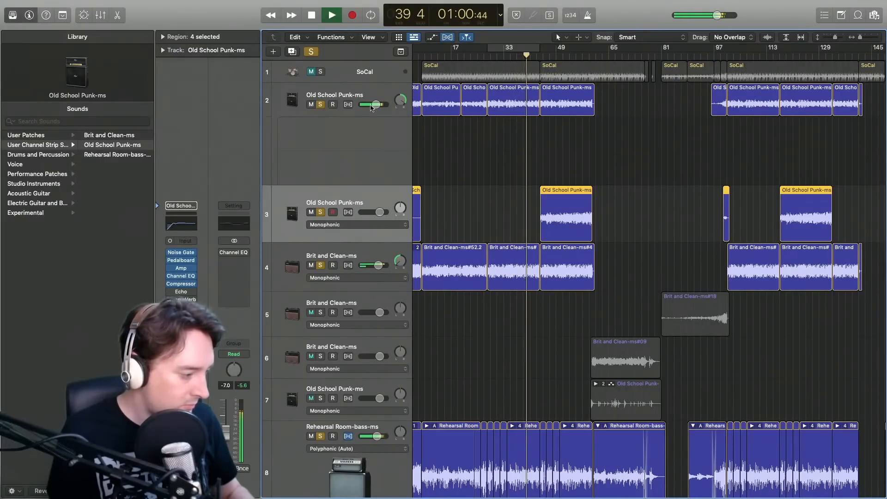
pyautogui.moveTo(377, 104); pyautogui.dragTo(388, 106)
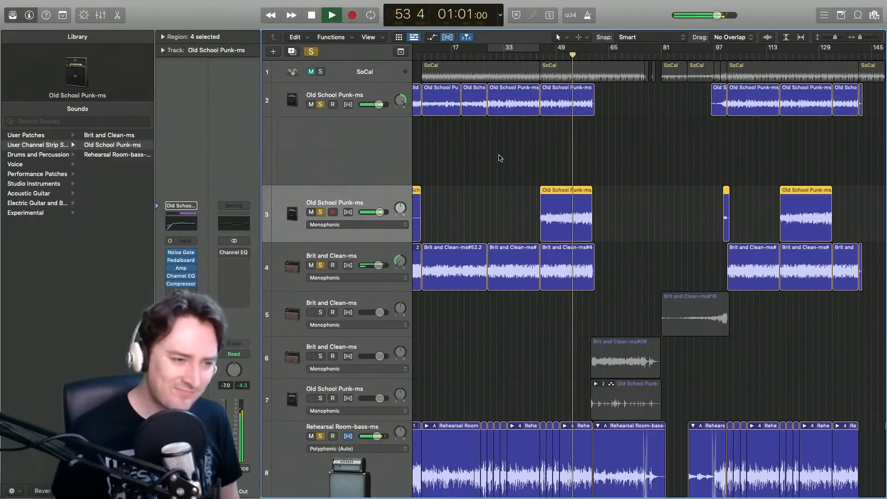
pyautogui.press('XF86AudioLowerVolume')
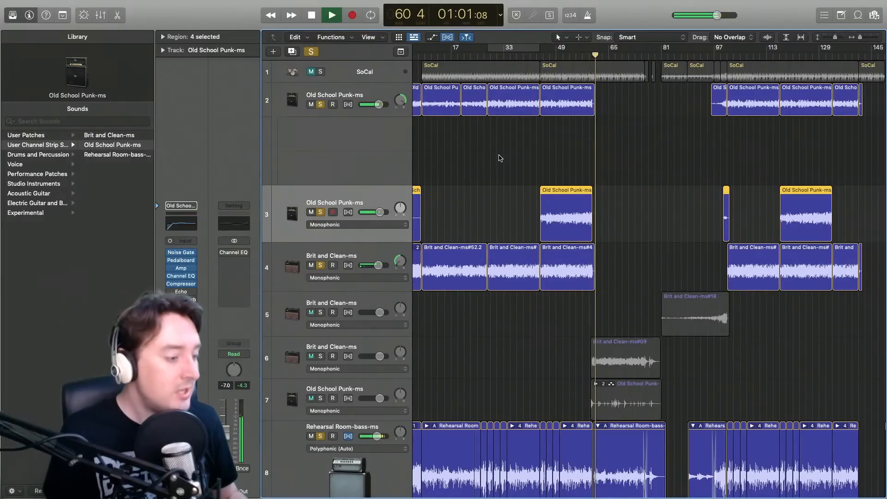
pyautogui.press('space')
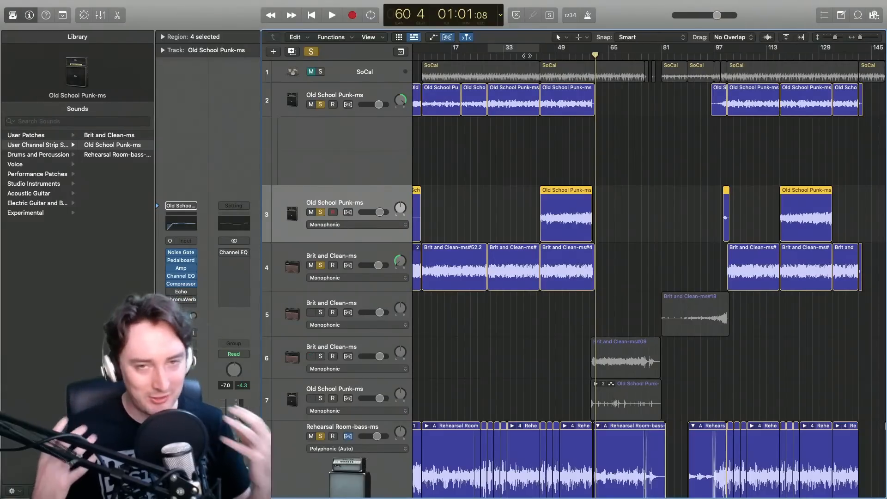
# - Return the playhead to bar 28 and play the soloed guitars and bass until about bar 51
pyautogui.click(514, 56)
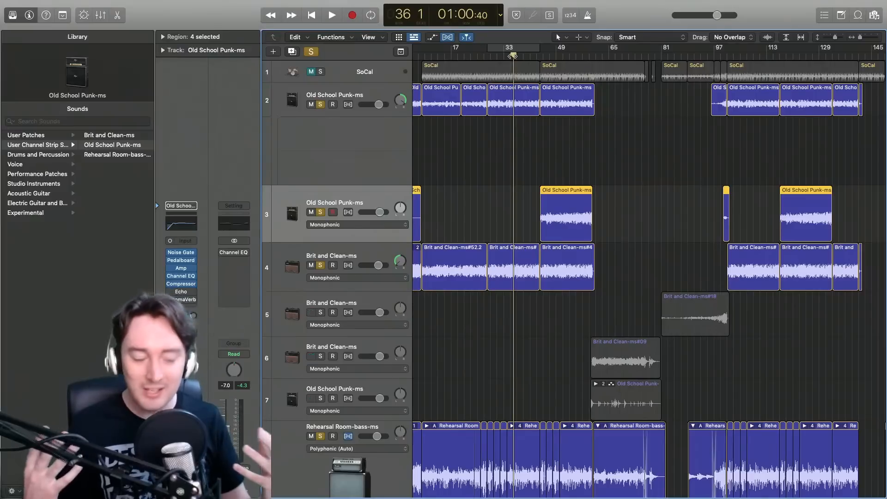
pyautogui.hotkey('ctrl', 'm')
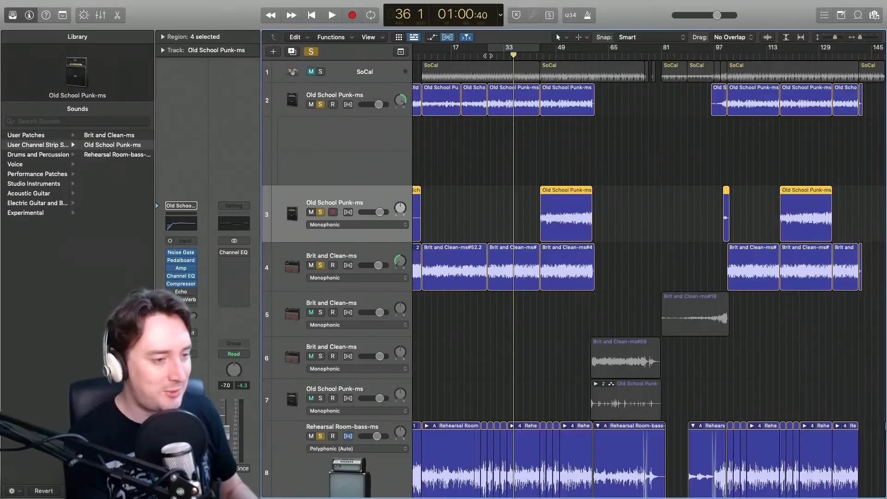
pyautogui.click(490, 55)
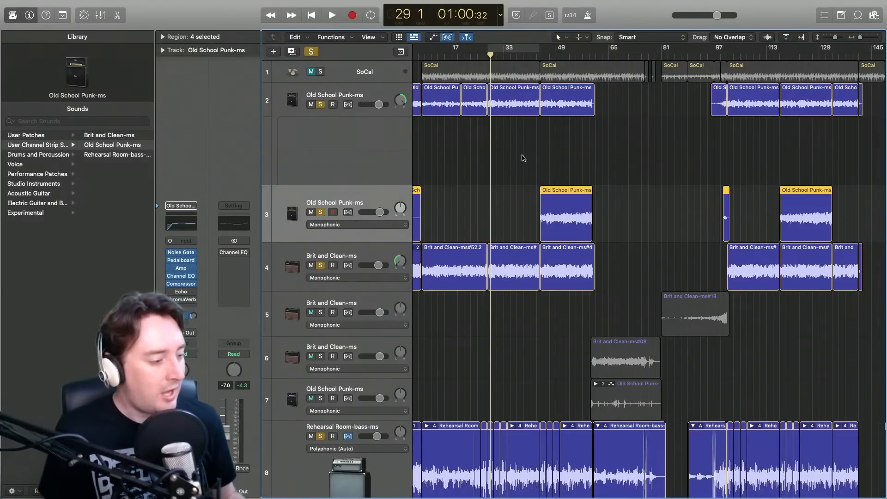
pyautogui.press(',')
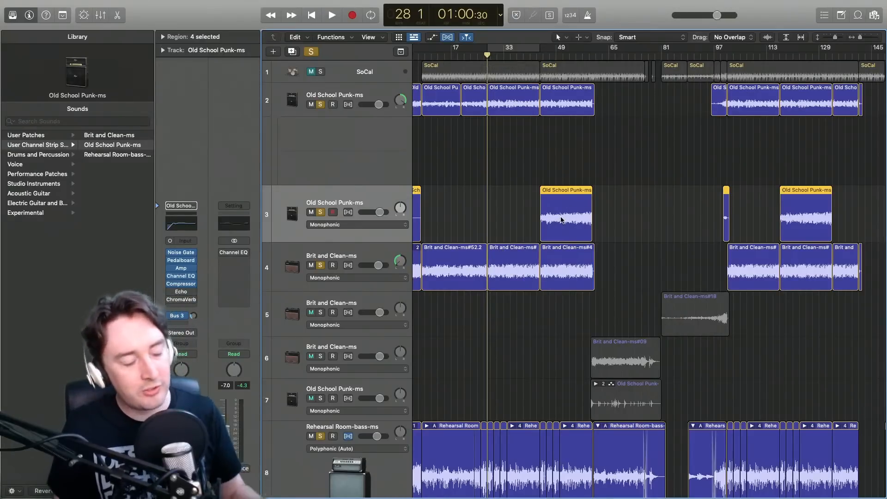
pyautogui.press('space')
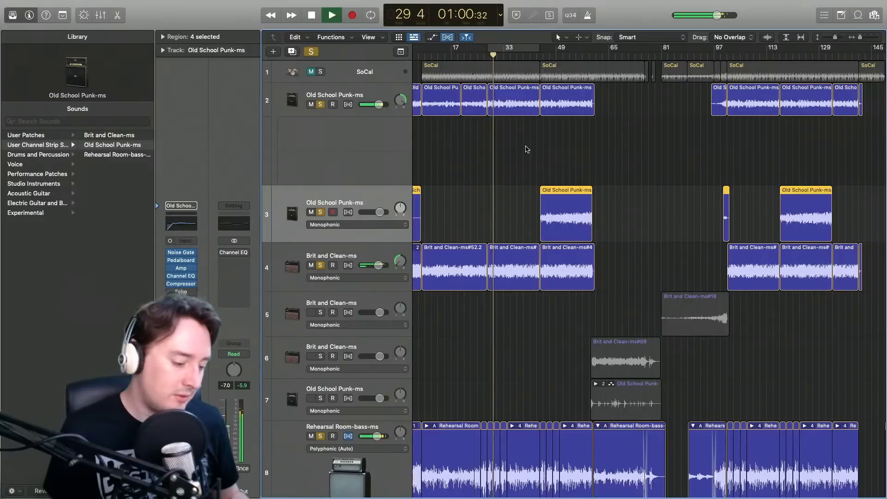
pyautogui.press('space')
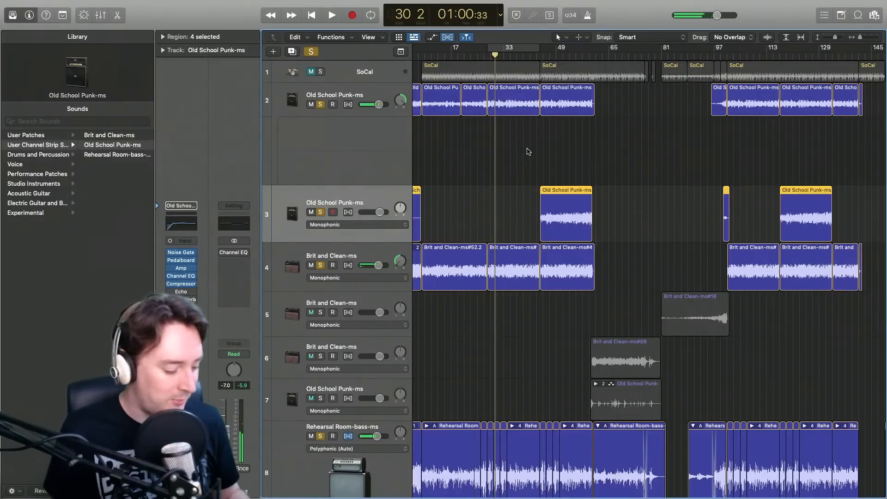
pyautogui.press('space')
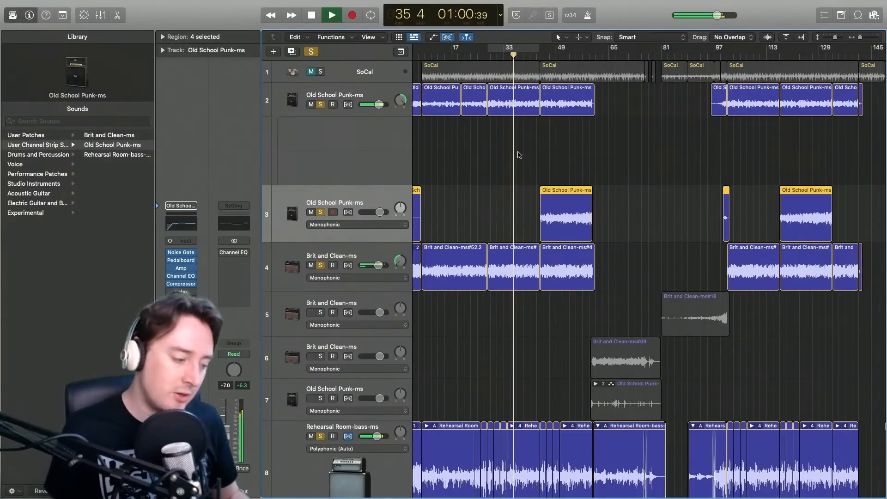
pyautogui.hscroll(1, 547, 158)
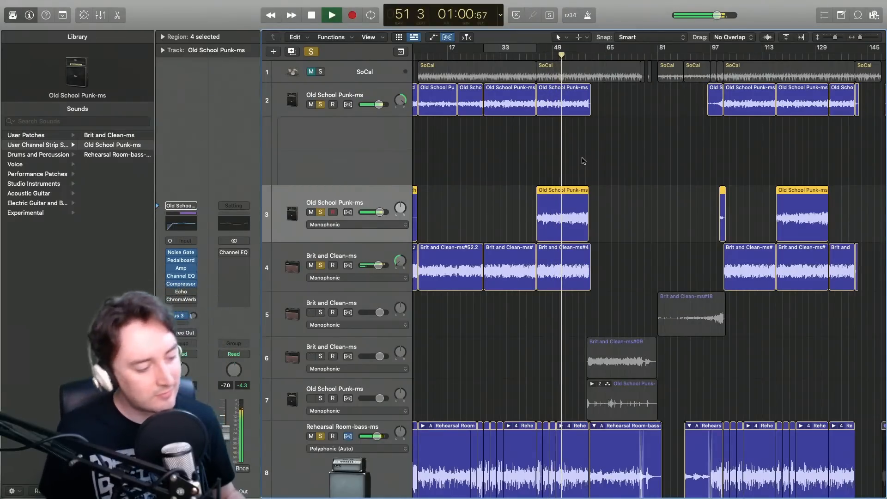
pyautogui.press('space')
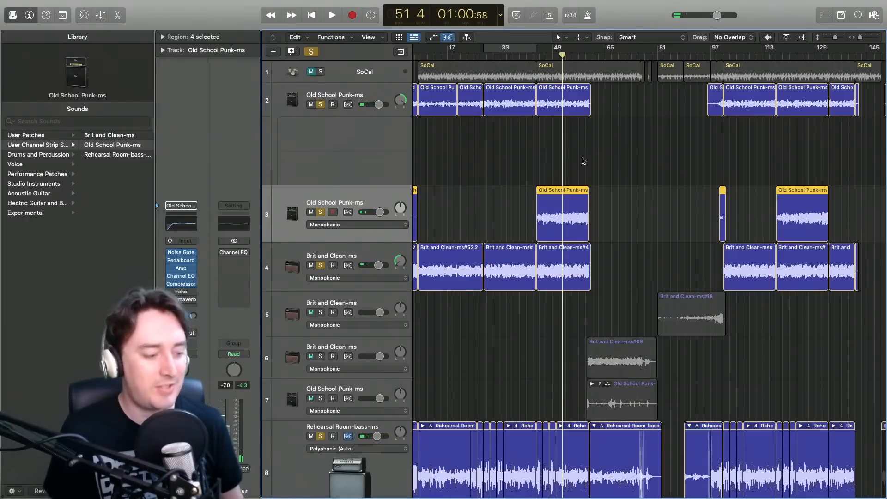
# - Move the playhead to bar 111 and play the soloed guitars and bass until about bar 123
pyautogui.hscroll(2, 584, 161)
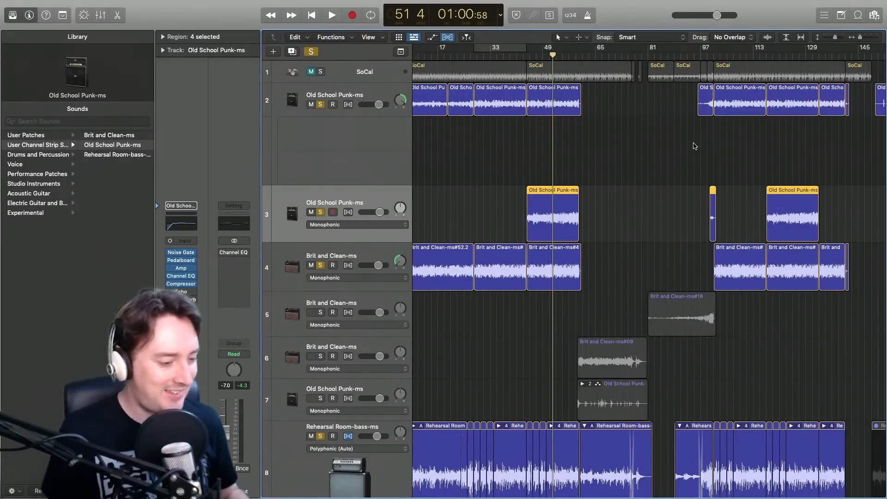
pyautogui.click(747, 56)
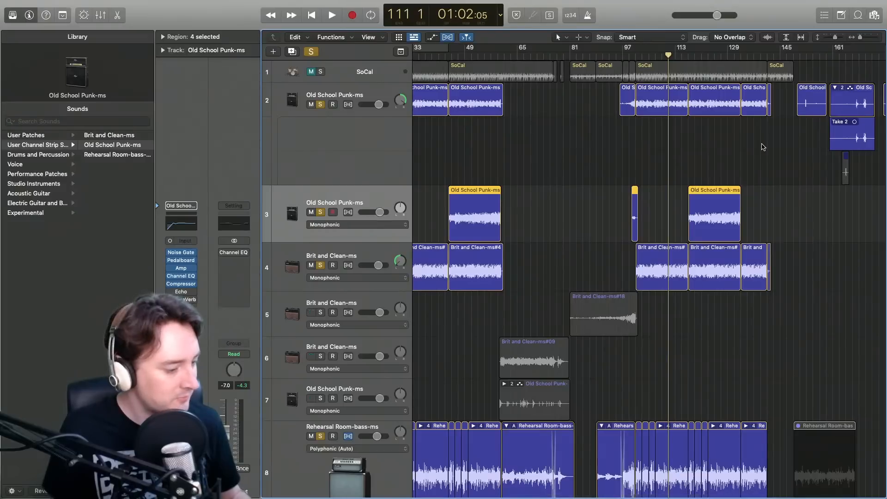
pyautogui.press('space')
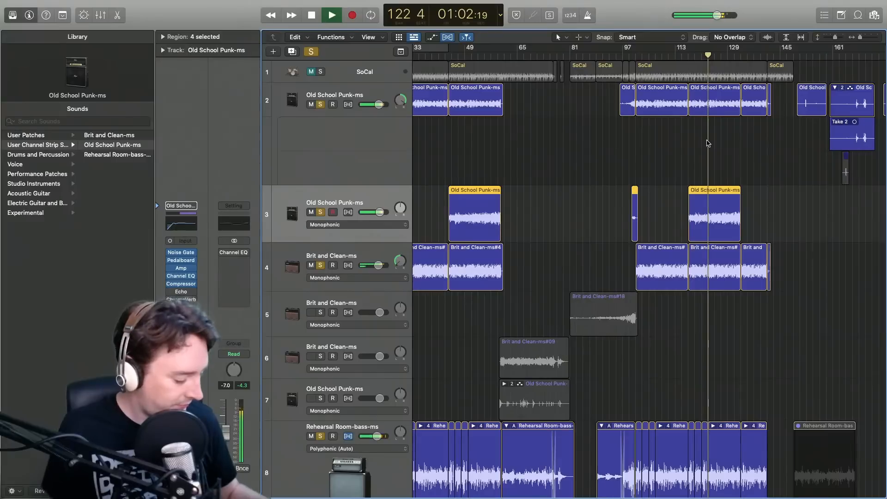
pyautogui.press('space')
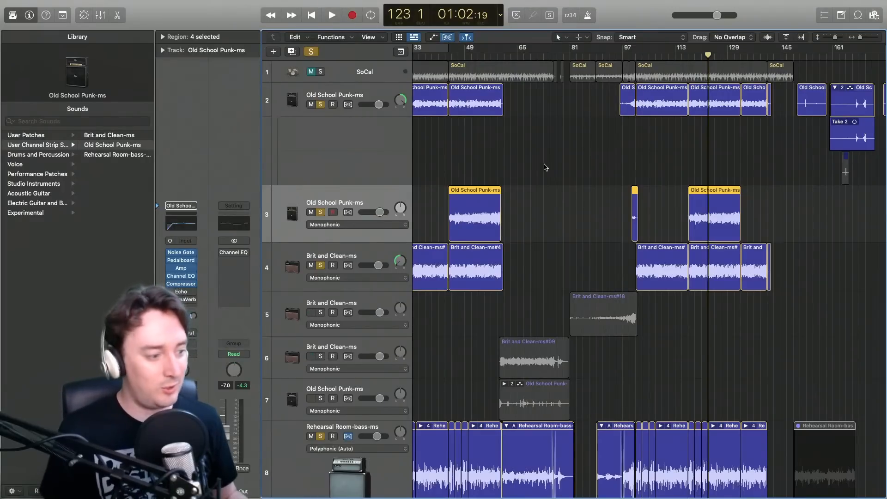
# - Clear all active solos and solo only the Old School Punk-ms guitar on track 7
pyautogui.hscroll(-5, 545, 167)
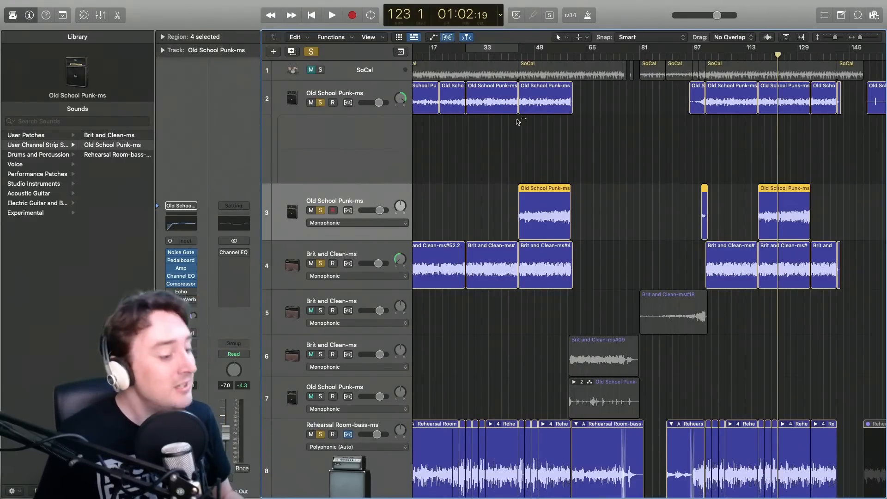
pyautogui.scroll(-2, 532, 139)
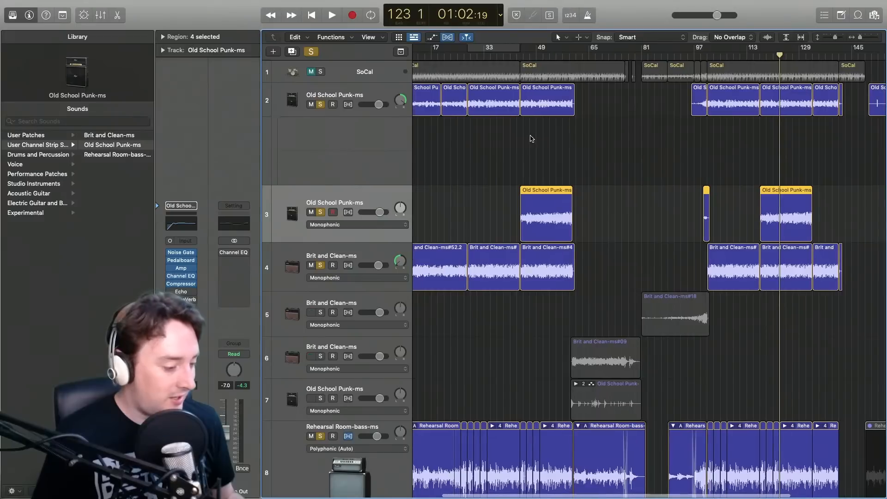
pyautogui.scroll(-4, 532, 138)
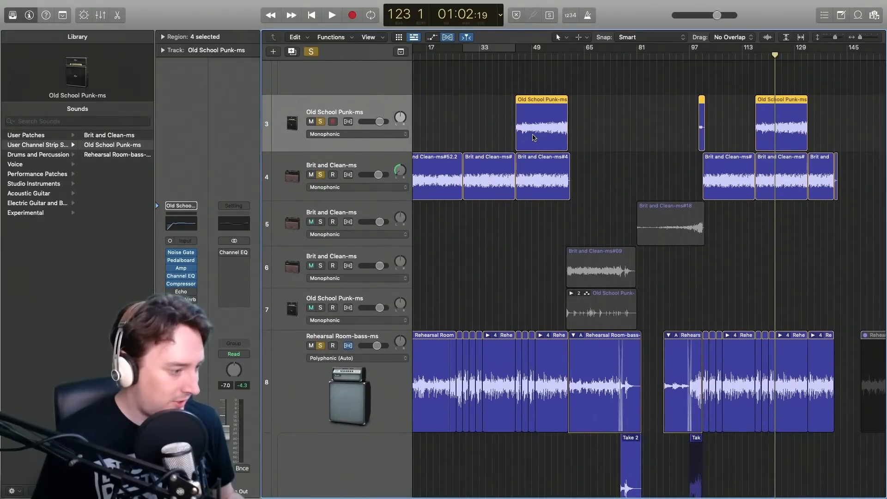
pyautogui.click(577, 57)
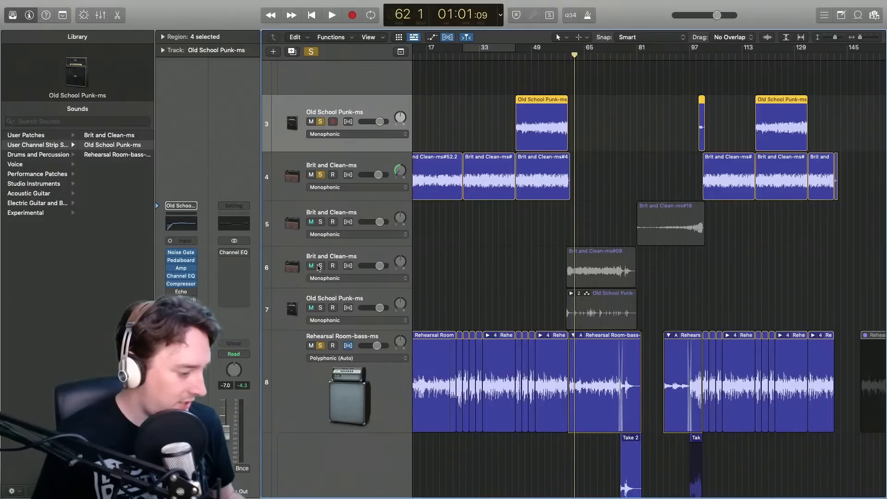
pyautogui.click(321, 310)
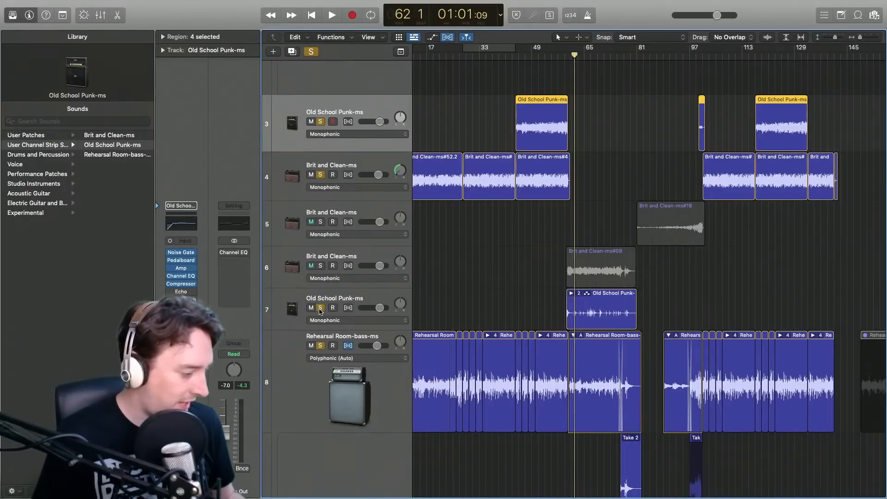
pyautogui.click(317, 54)
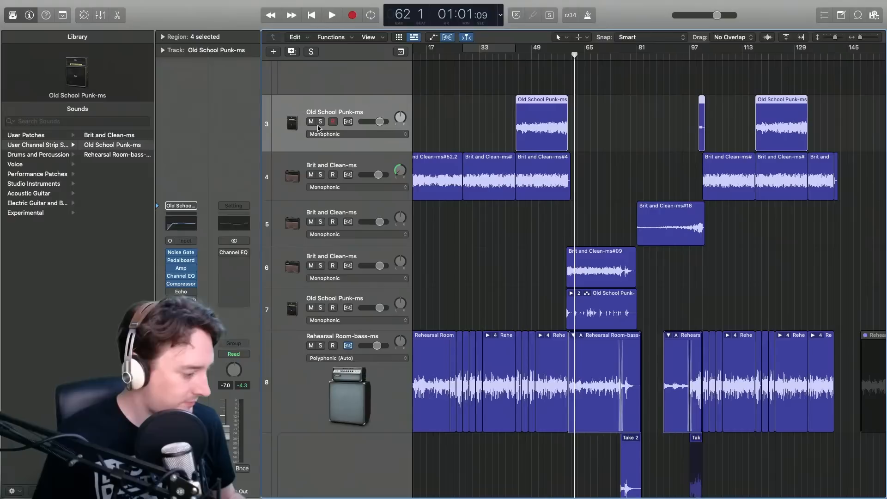
pyautogui.click(320, 309)
# - Play the soloed track 7 guitar from around bar 60 to the end of its region, with the timeline zoomed in horizontally
pyautogui.click(568, 55)
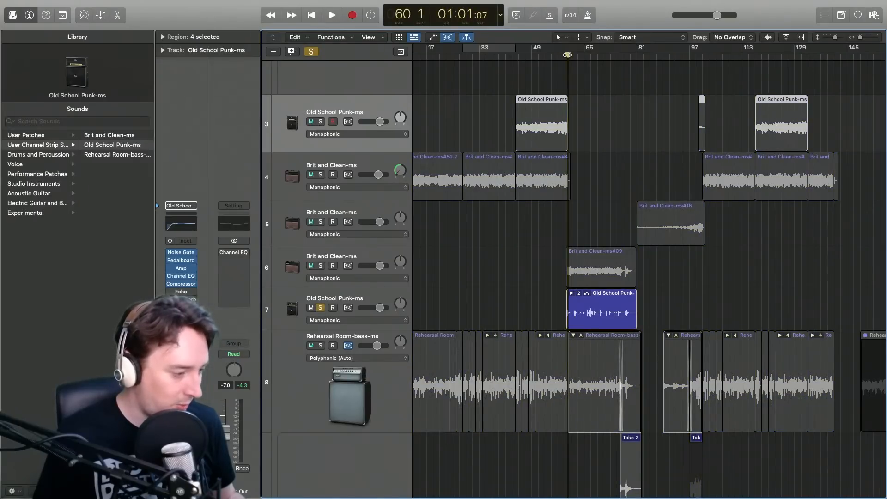
pyautogui.press('space')
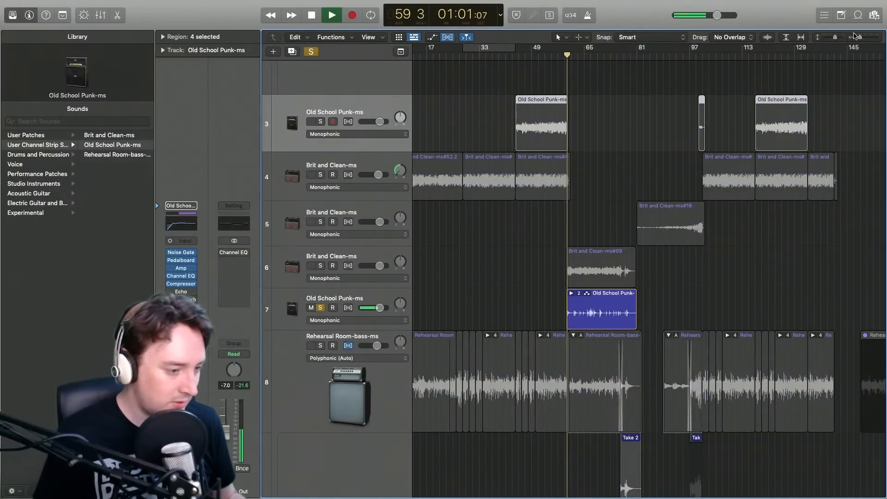
pyautogui.moveTo(860, 38); pyautogui.dragTo(863, 38)
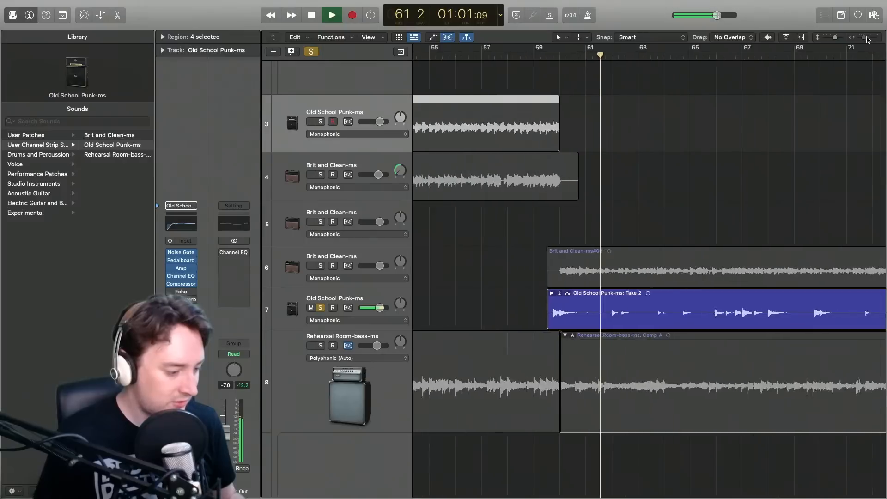
pyautogui.hscroll(5, 745, 194)
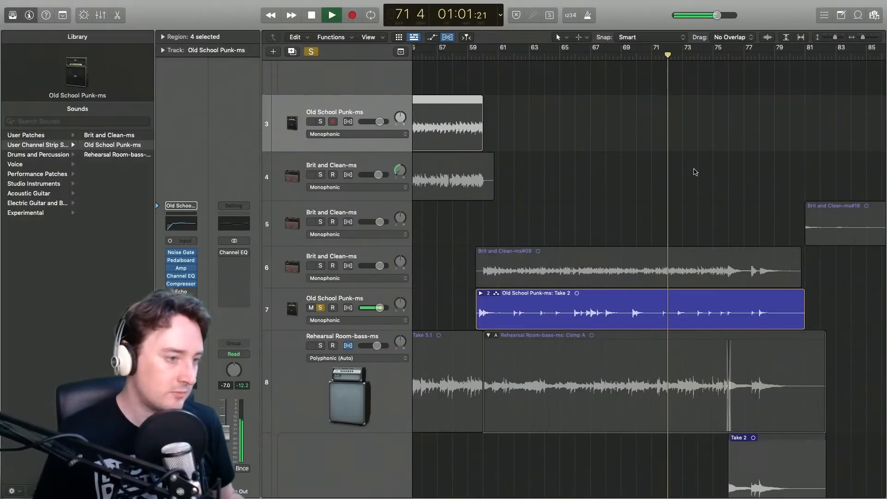
pyautogui.hscroll(3, 716, 178)
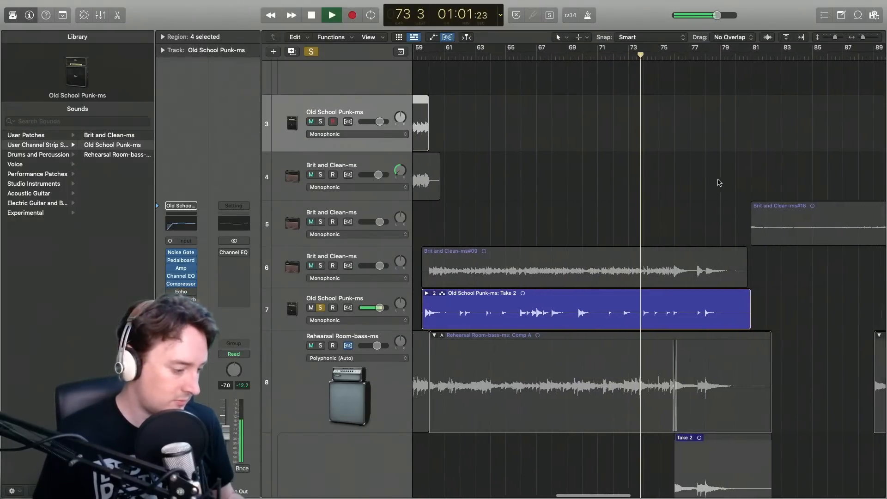
pyautogui.hscroll(-3, 720, 183)
pyautogui.hscroll(-2, 719, 183)
pyautogui.hscroll(1, 720, 182)
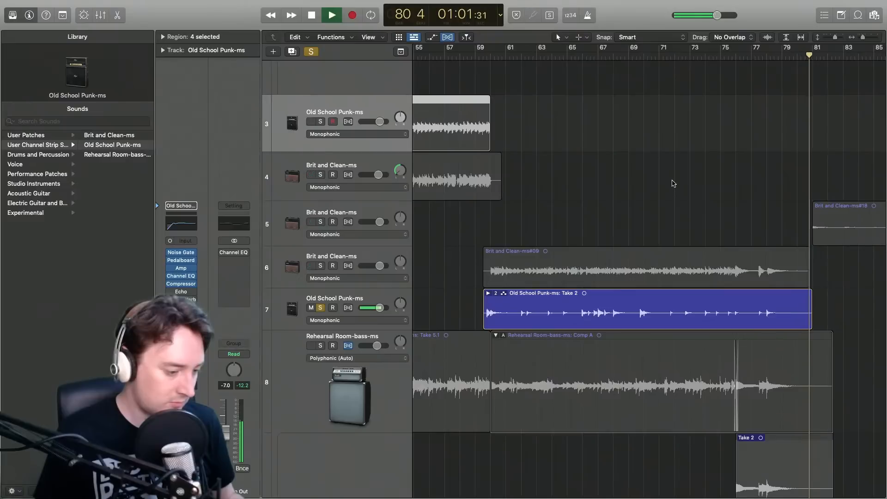
pyautogui.press('space')
# - Replay the opening of the track 7 guitar region from bar 59 beat 3, stop playback and select that track
pyautogui.click(491, 52)
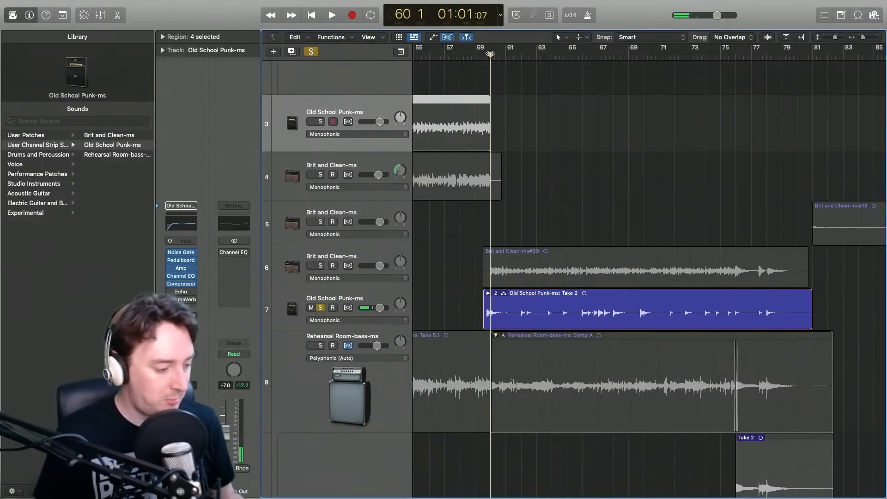
pyautogui.click(483, 55)
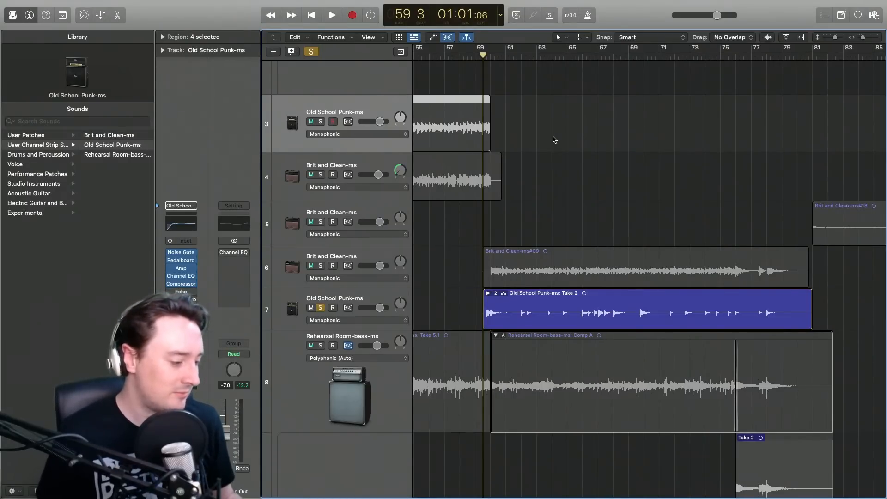
pyautogui.press('space')
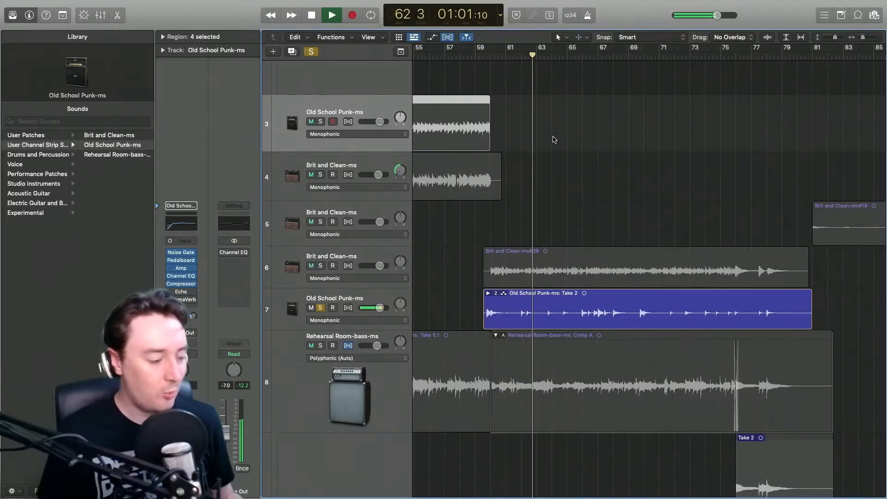
pyautogui.press('space')
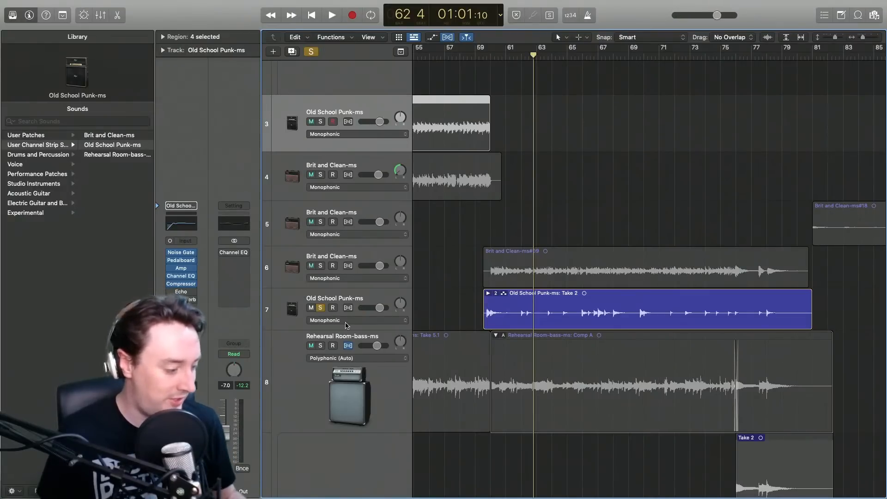
pyautogui.click(372, 296)
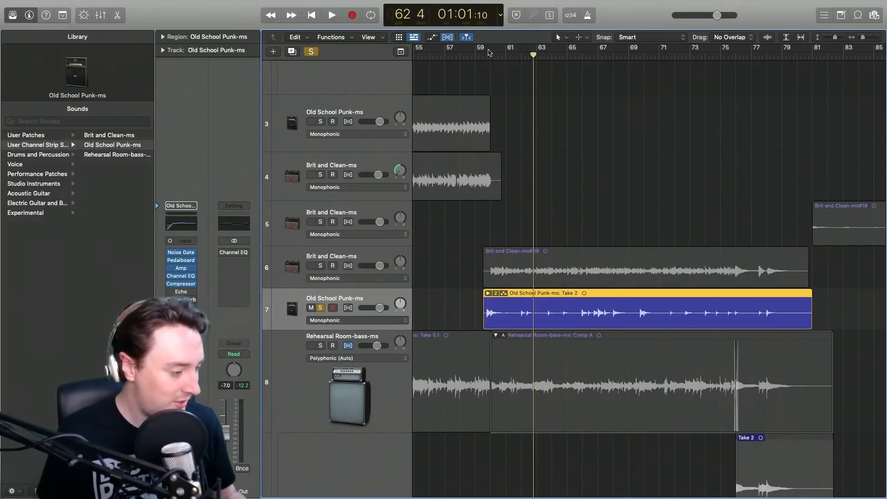
# - Set a cycle range from about bar 60 to bar 81 and play the soloed track 7 guitar within it
pyautogui.moveTo(494, 51); pyautogui.dragTo(814, 43)
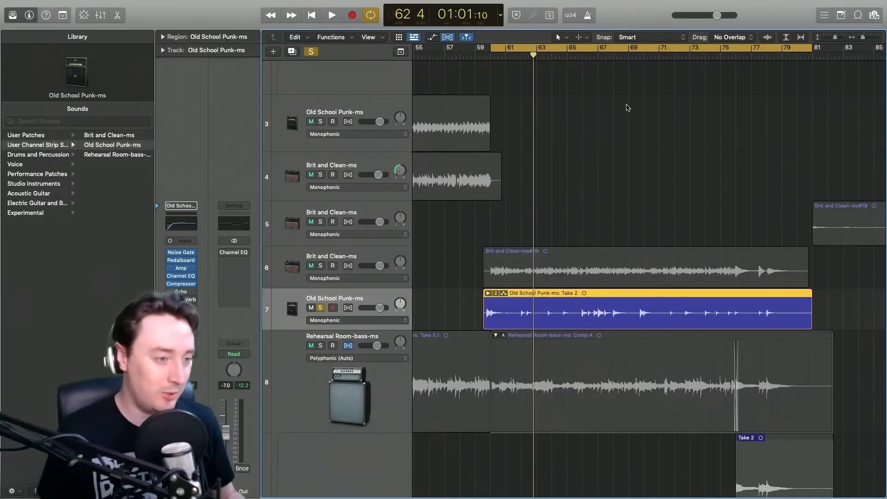
pyautogui.press('space')
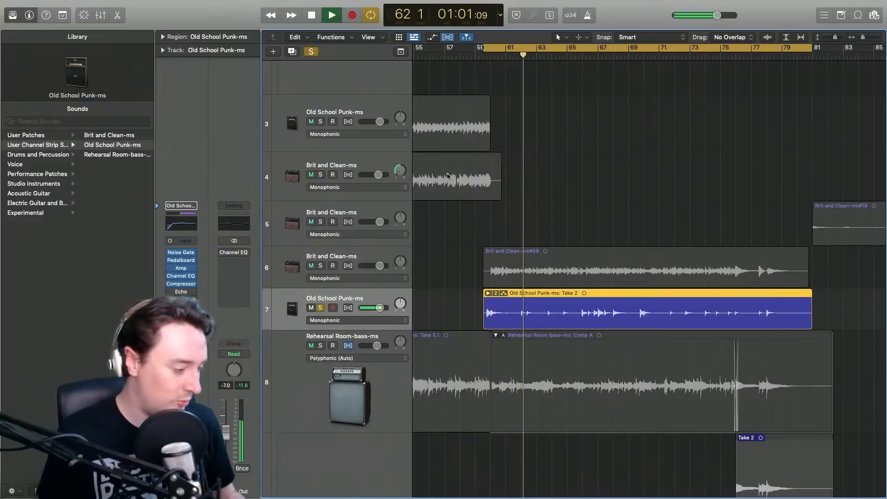
pyautogui.press('space')
pyautogui.press('space')
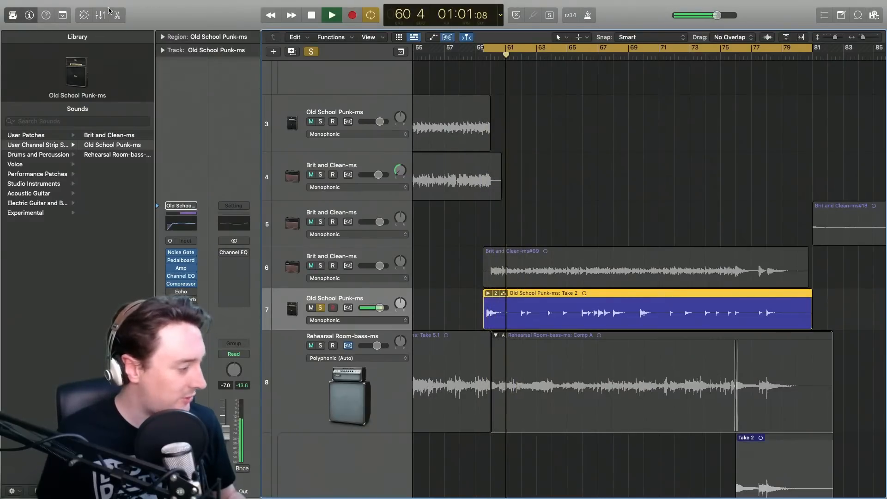
# - Show the track 7 guitar's Smart Controls and raise its Slap echo, amp Gain and Tone while it plays, ending with playback stopped
pyautogui.click(82, 16)
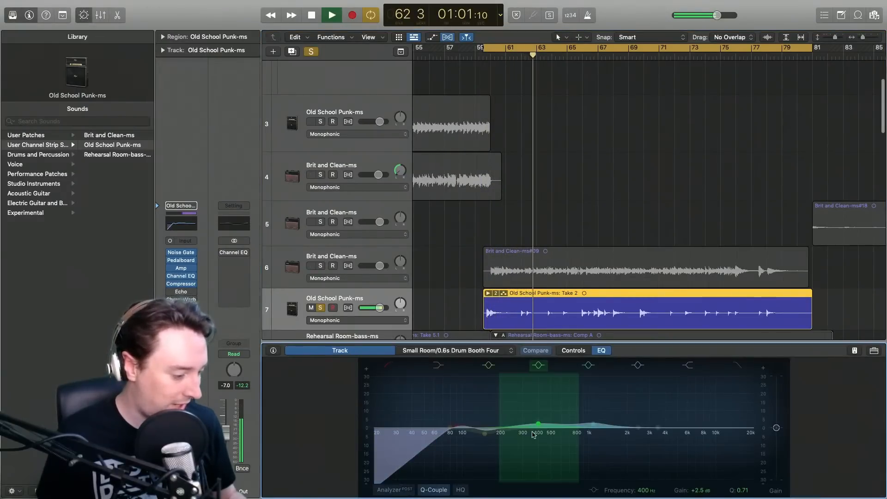
pyautogui.click(573, 350)
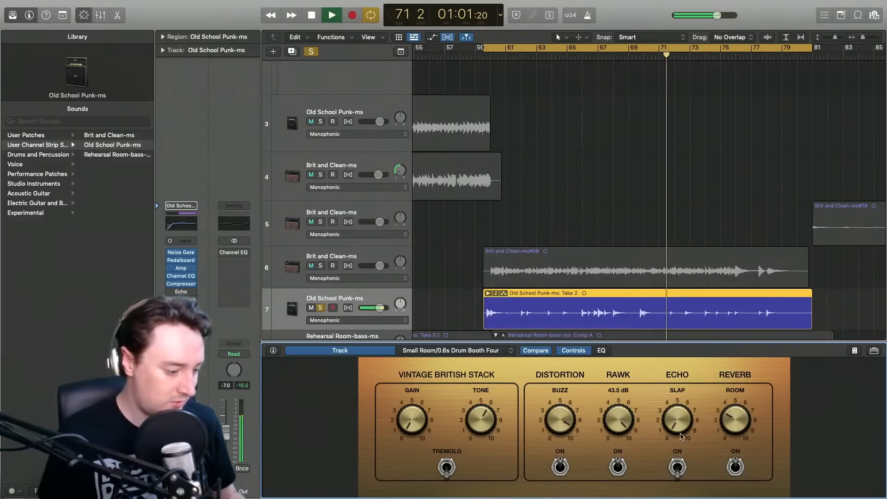
pyautogui.moveTo(683, 427); pyautogui.dragTo(461, 454)
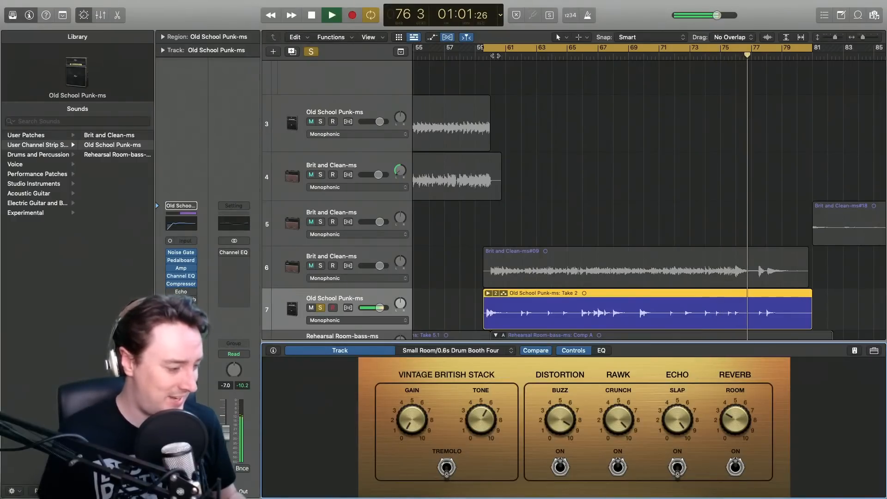
pyautogui.click(502, 44)
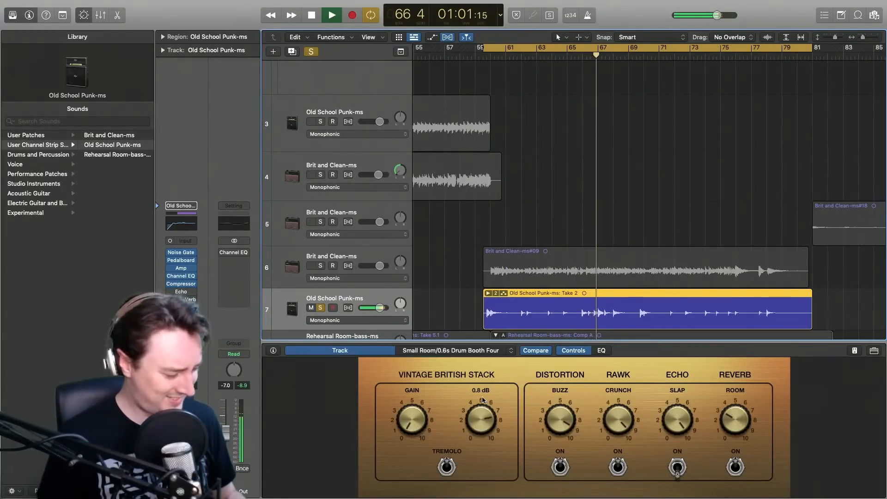
pyautogui.moveTo(410, 419); pyautogui.dragTo(426, 432)
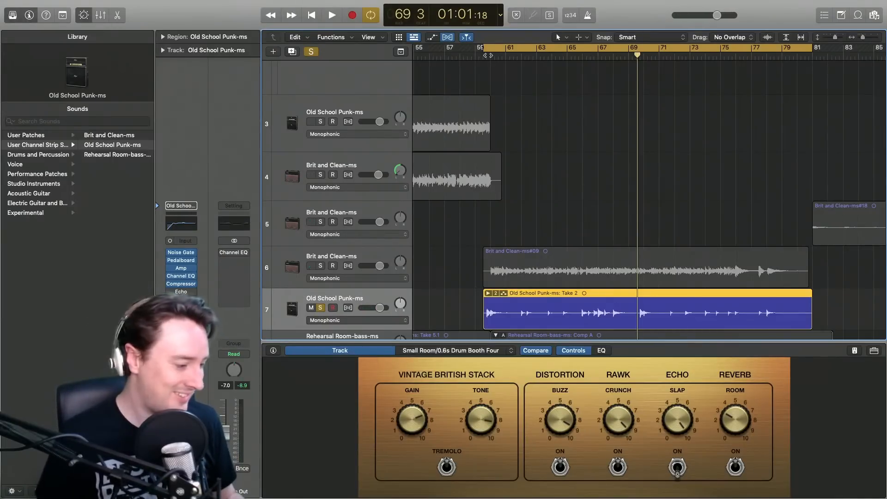
pyautogui.press('space')
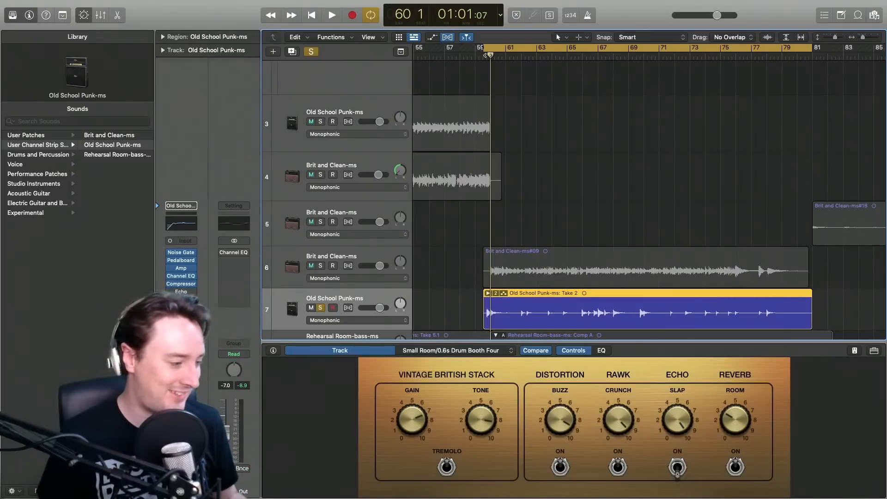
# - Turn off cycle mode and play the soloed track 7 guitar from bar 59 beat 3
pyautogui.press('c')
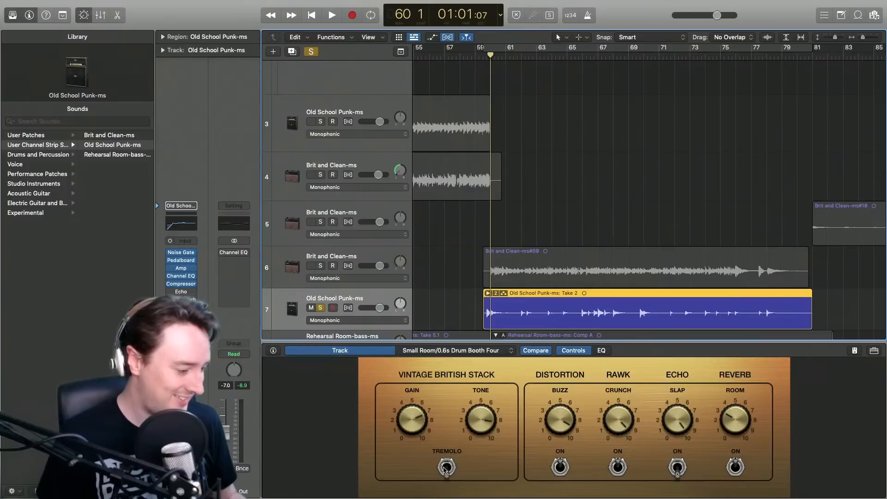
pyautogui.click(484, 57)
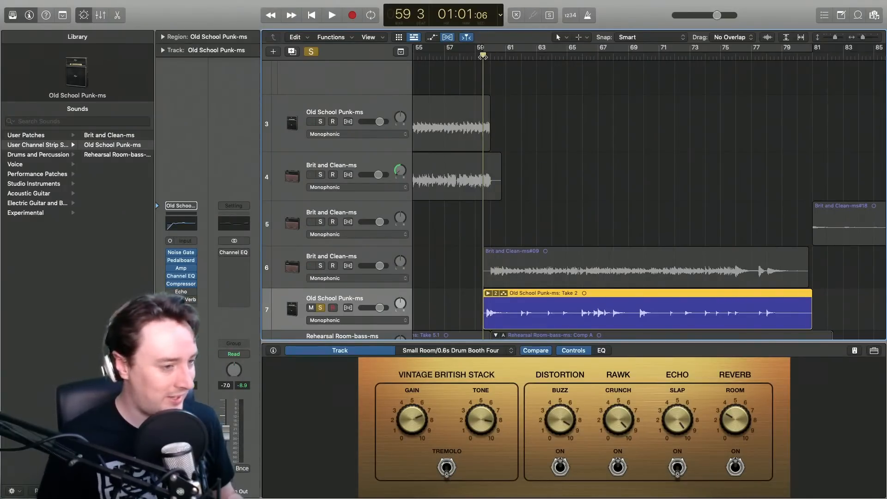
pyautogui.press('space')
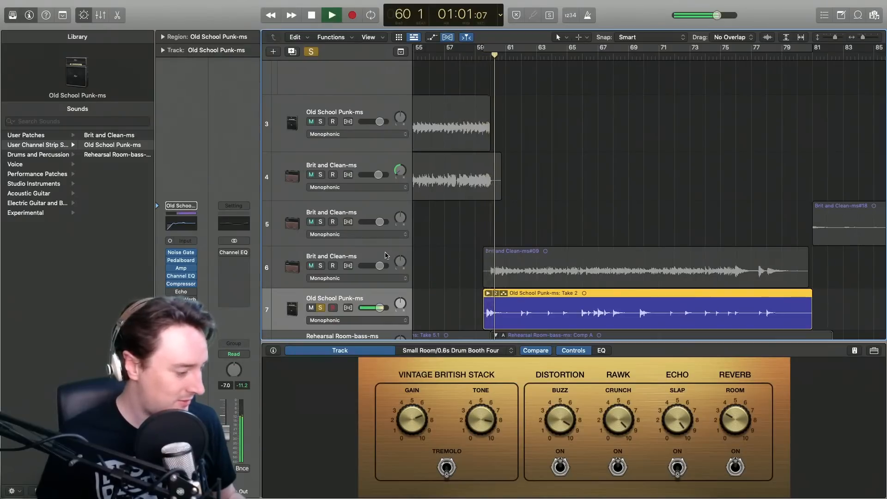
# - Solo the Brit and Clean-ms guitar on track 6 alongside the track 7 guitar and play both together
pyautogui.click(369, 258)
pyautogui.press('space')
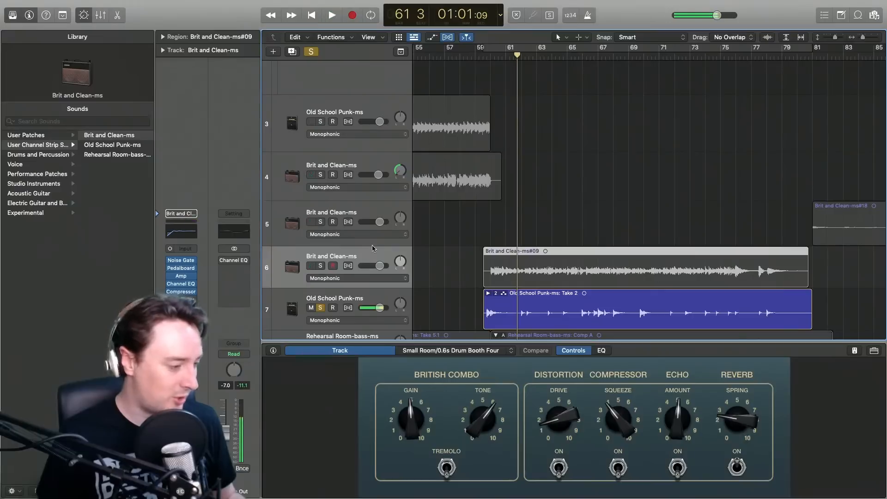
pyautogui.click(320, 266)
pyautogui.press('space')
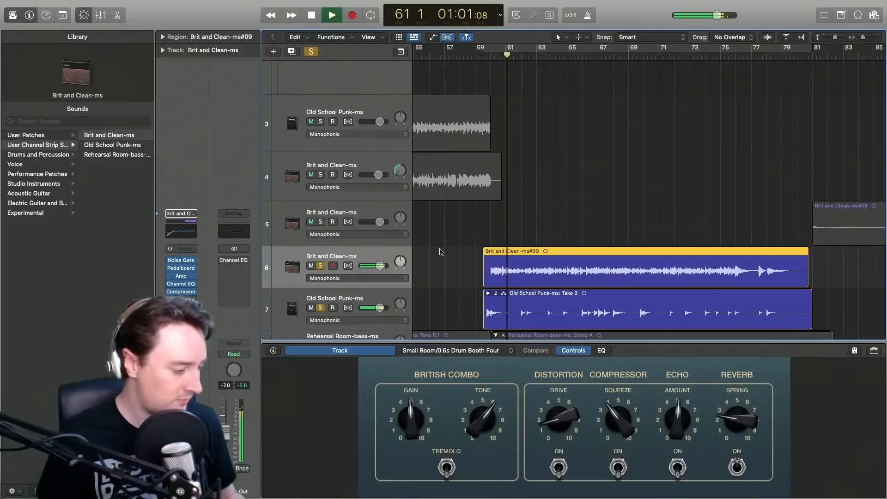
# - Pan the track 6 guitar to the left, audition it against the track 7 guitar, and select track 7
pyautogui.press('space')
pyautogui.moveTo(397, 264)
pyautogui.mouseDown()
pyautogui.moveTo(398, 286)
pyautogui.moveTo(401, 271)
pyautogui.mouseUp()
pyautogui.press('space')
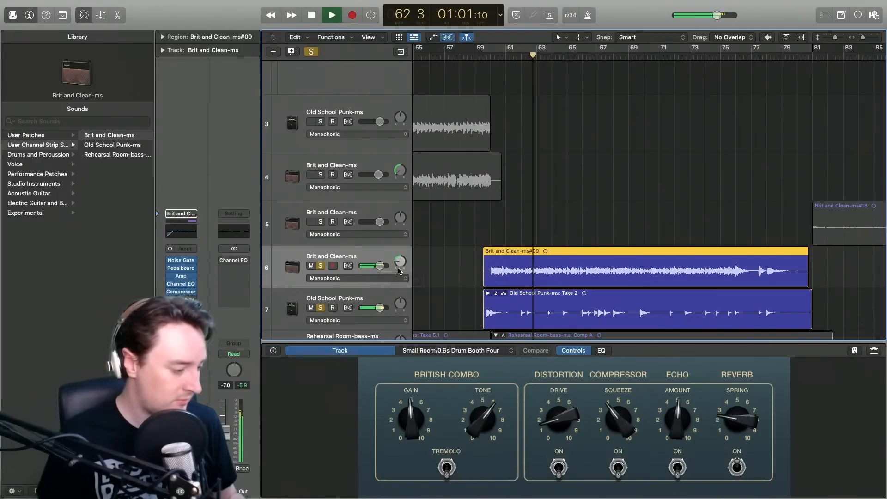
pyautogui.press('space')
pyautogui.click(377, 299)
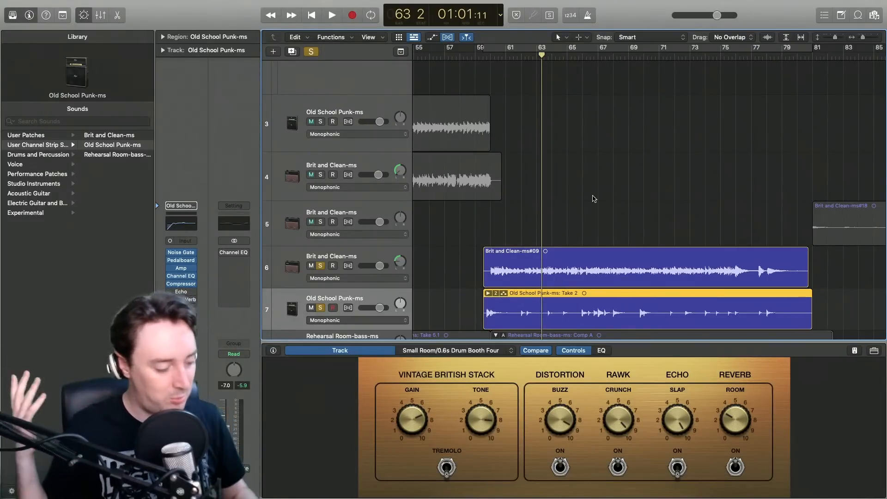
# - Clear the solos on the track 6 and track 7 guitars
pyautogui.scroll(-3, 594, 199)
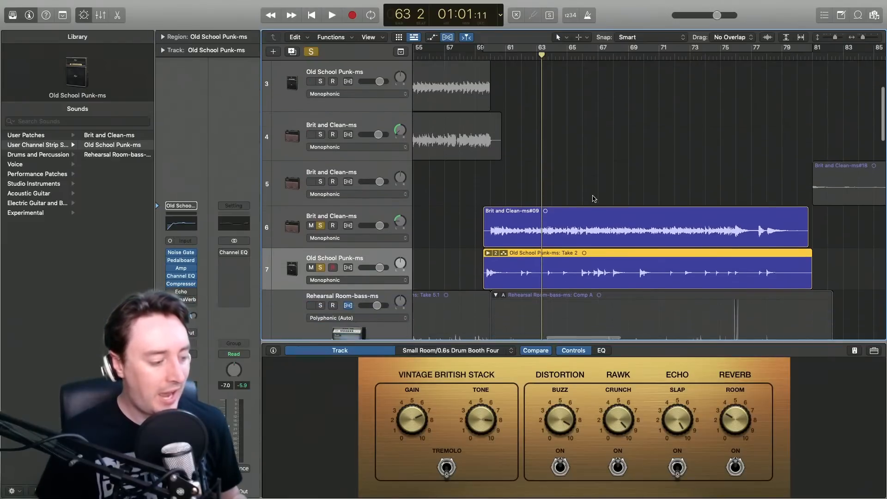
pyautogui.scroll(-1, 594, 199)
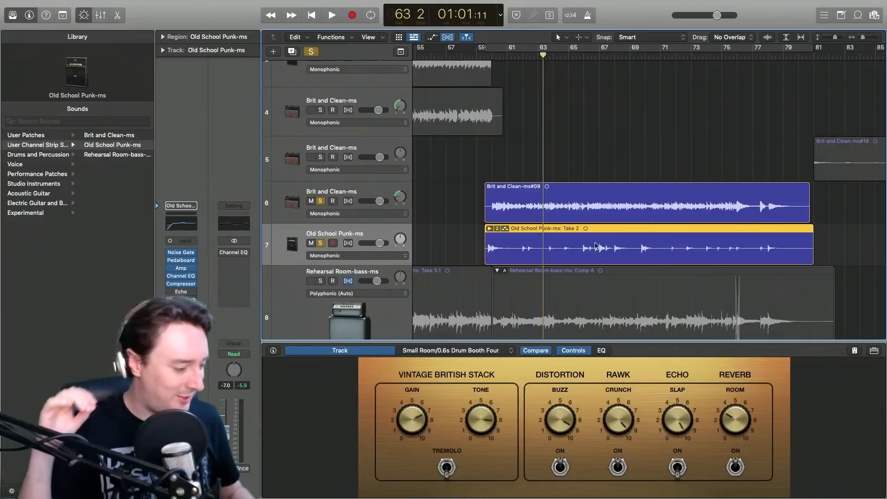
pyautogui.click(320, 244)
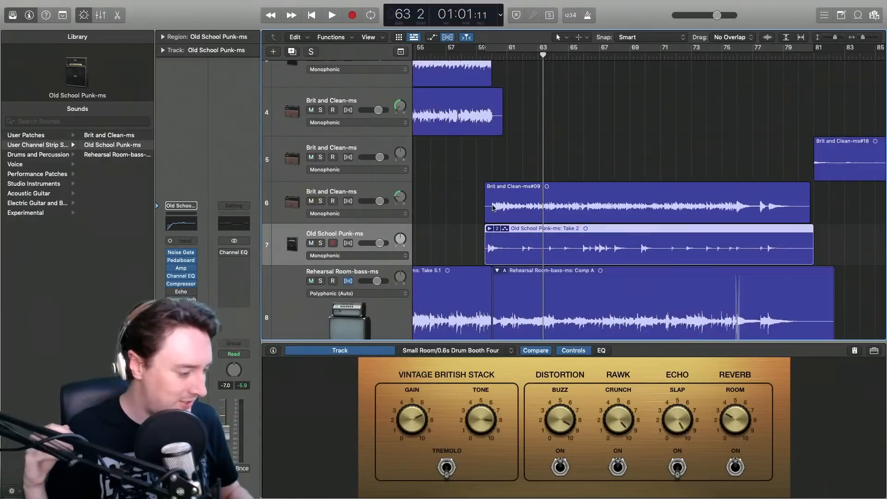
# - Expand the DW Kit Sample2 drum stack on track 9 and select it
pyautogui.scroll(-10, 495, 208)
pyautogui.scroll(5, 494, 208)
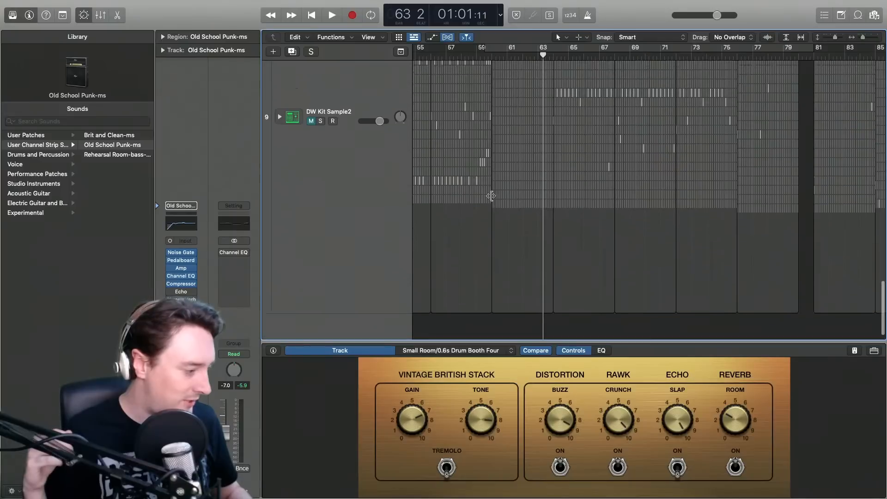
pyautogui.click(279, 174)
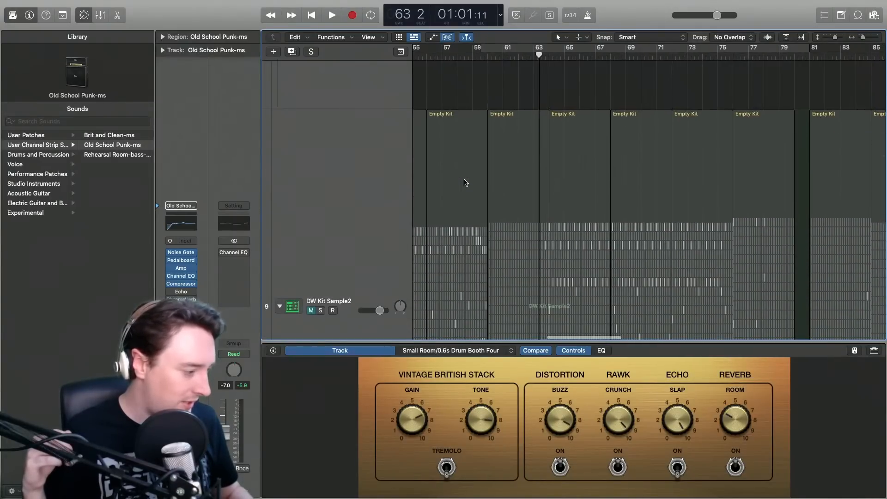
pyautogui.click(329, 174)
# - Examine the pan settings of the individual drum tracks from kick-hit to floor-hard-hit, and collapse the DW Kit Sample2 stack
pyautogui.scroll(-10, 382, 244)
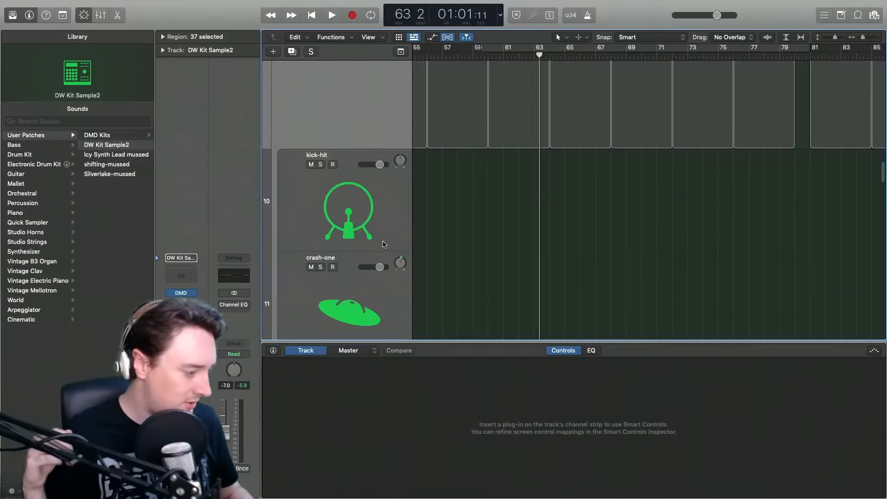
pyautogui.scroll(-3, 383, 244)
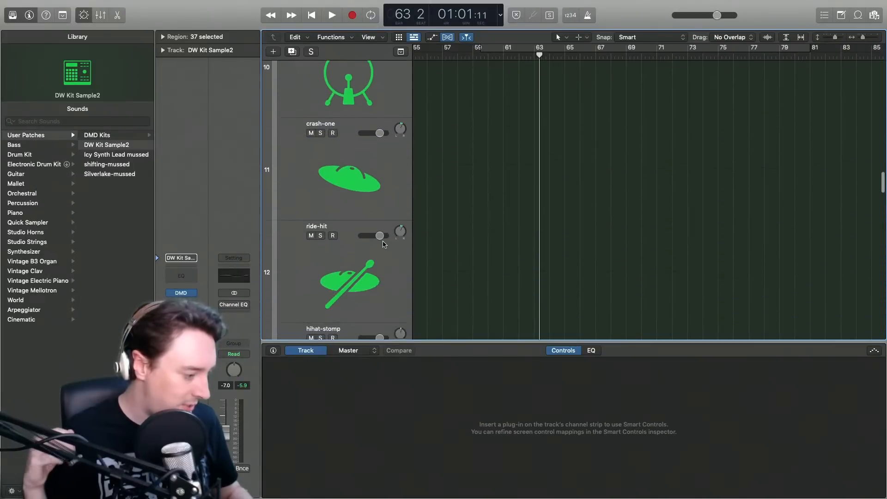
pyautogui.scroll(-5, 402, 137)
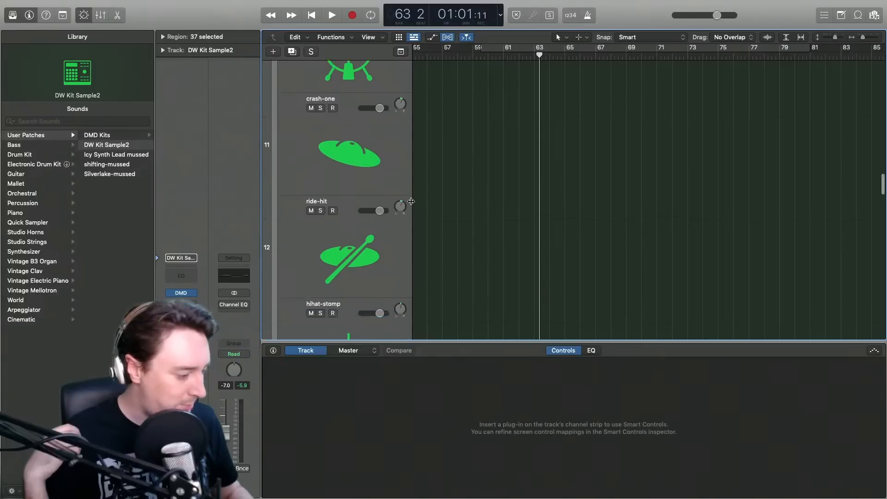
pyautogui.scroll(5, 401, 139)
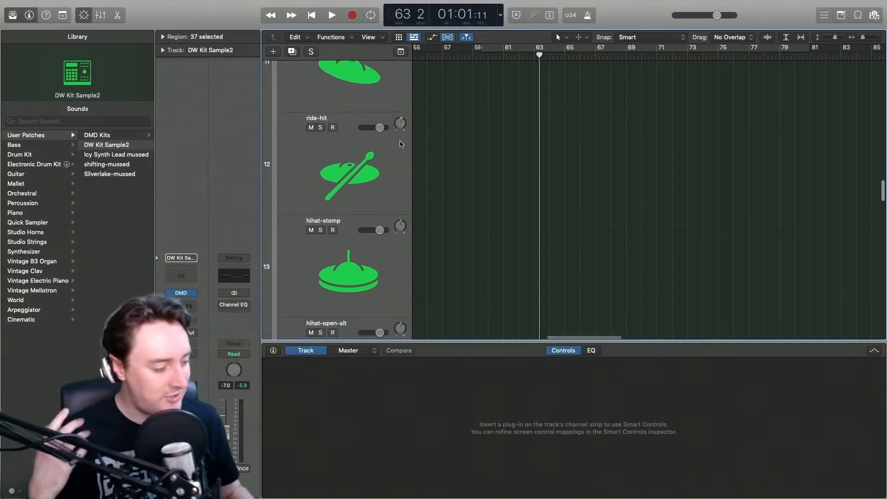
pyautogui.scroll(5, 401, 143)
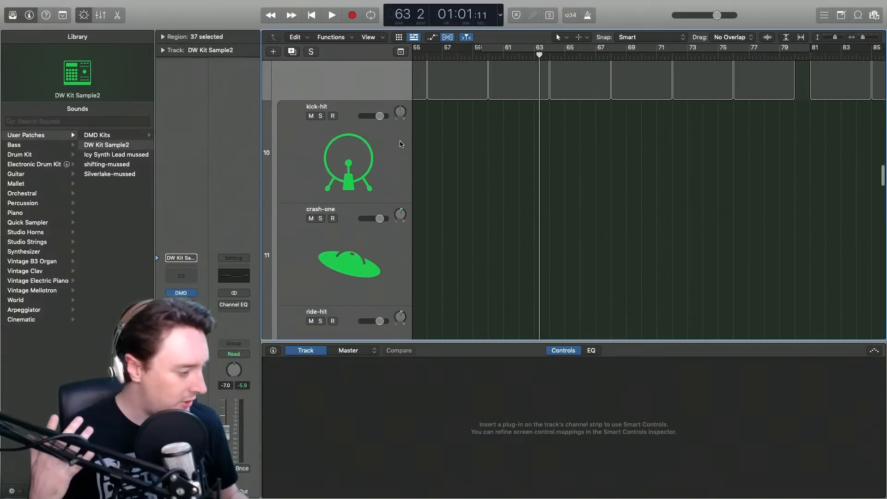
pyautogui.scroll(-3, 400, 151)
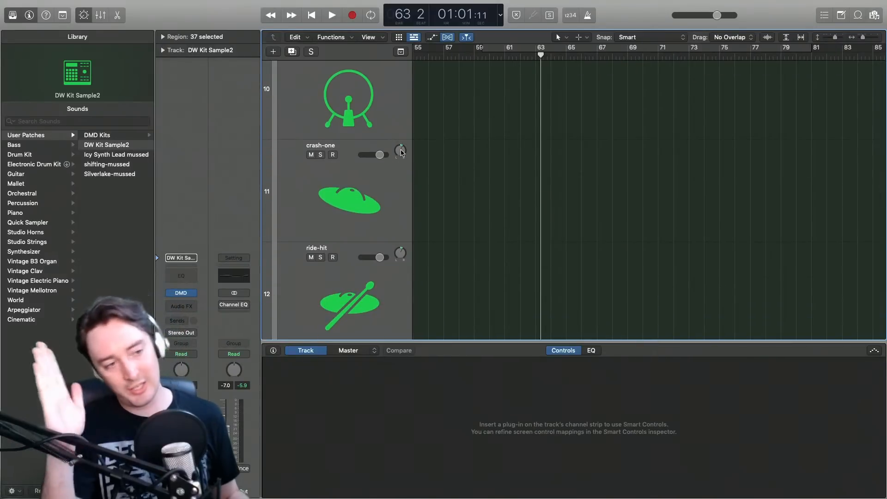
pyautogui.scroll(-2, 398, 210)
pyautogui.scroll(-12, 399, 210)
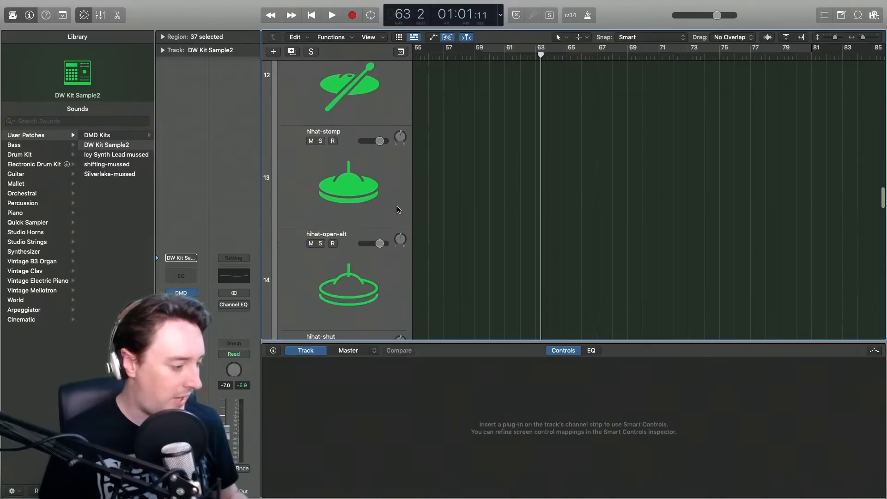
pyautogui.scroll(-6, 397, 264)
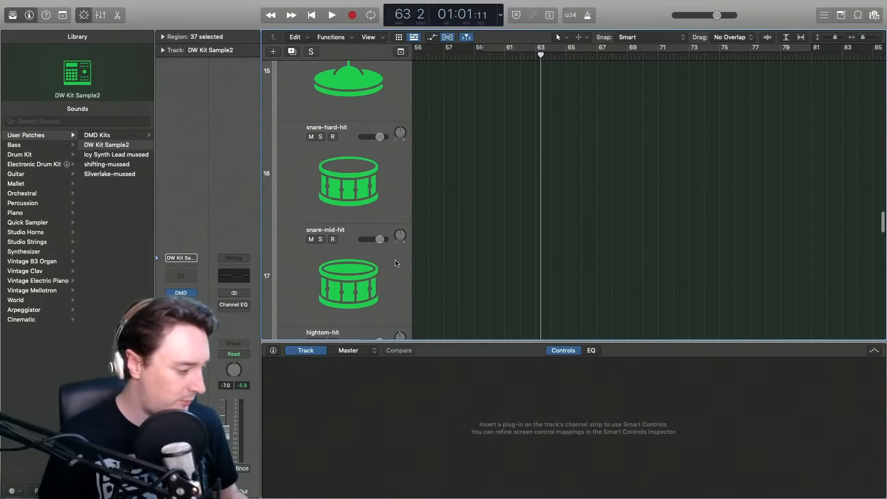
pyautogui.scroll(-4, 401, 259)
pyautogui.scroll(-8, 402, 241)
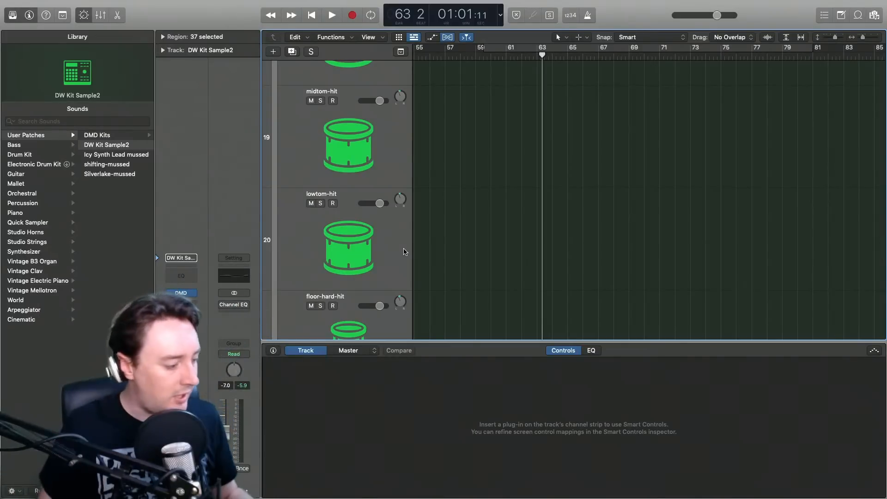
pyautogui.scroll(15, 384, 155)
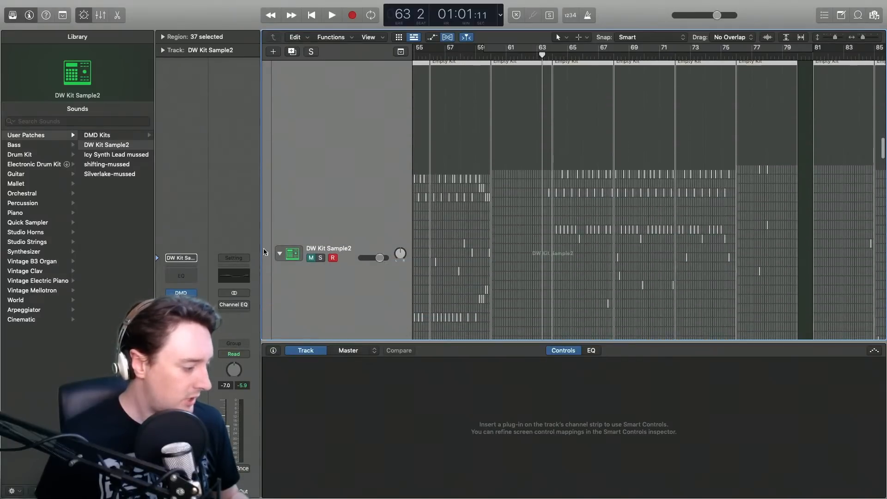
pyautogui.click(279, 254)
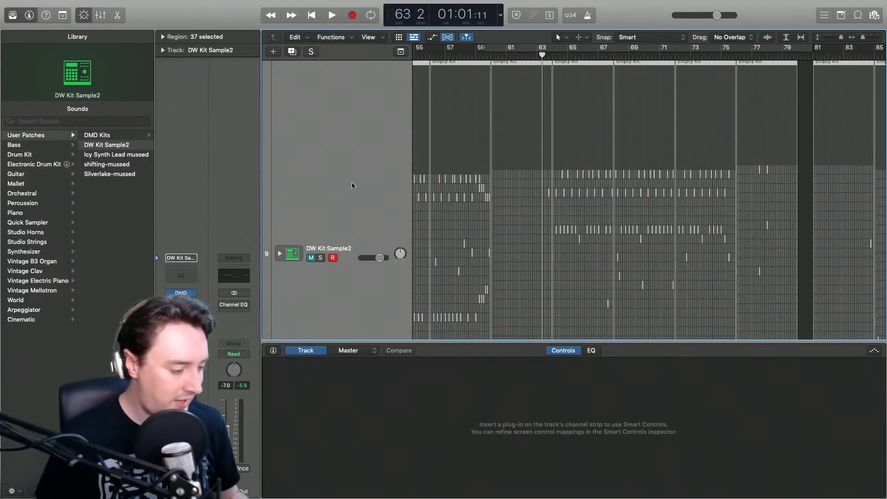
# - Look along the guitar and bass regions to the end of the song and switch to the vocal multitrack session in Adobe Audition
pyautogui.scroll(10, 353, 186)
pyautogui.hscroll(8, 481, 190)
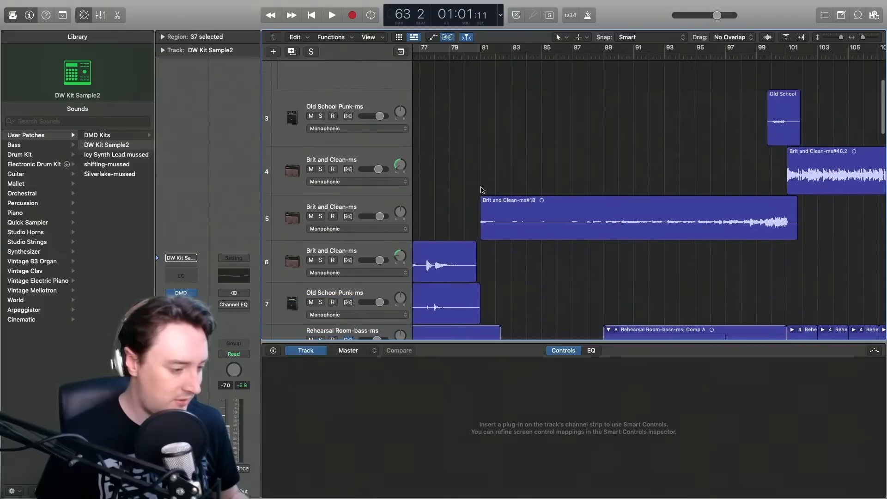
pyautogui.hscroll(12, 481, 189)
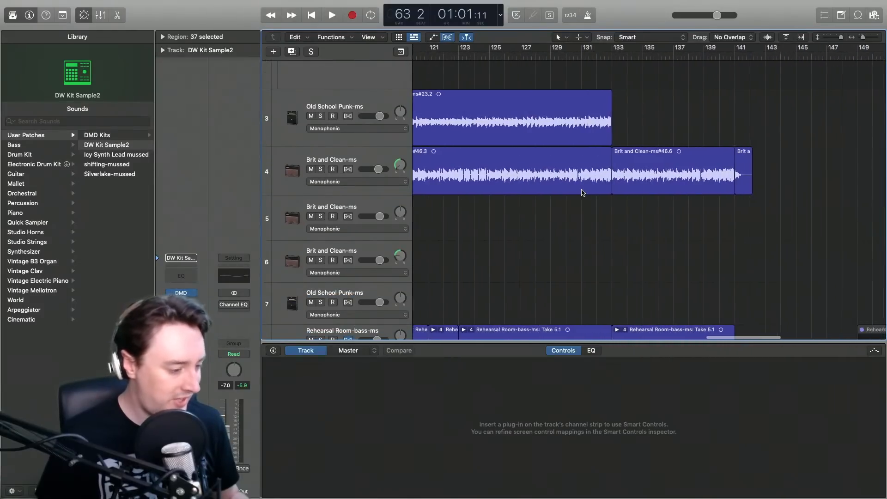
pyautogui.hscroll(3, 583, 193)
pyautogui.hscroll(-20, 565, 79)
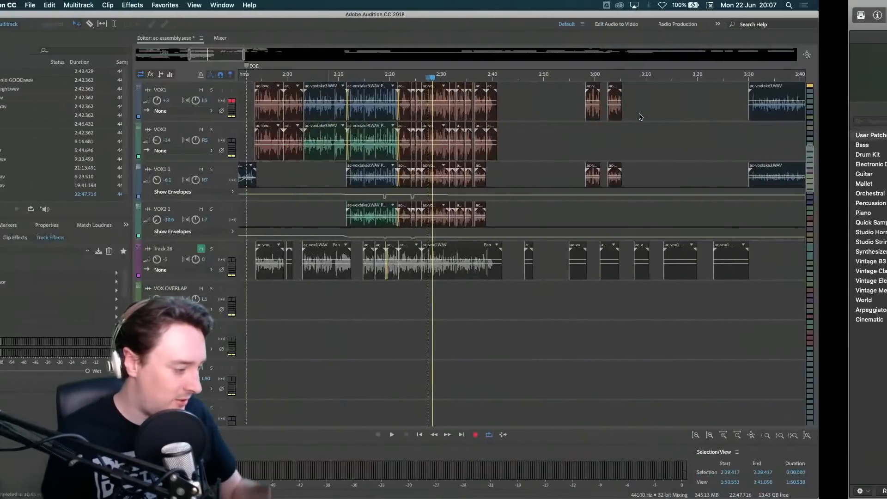
# - Solo the drums on Track 8 and play them from about 0:06 near the start of the session
pyautogui.scroll(-10, 355, 196)
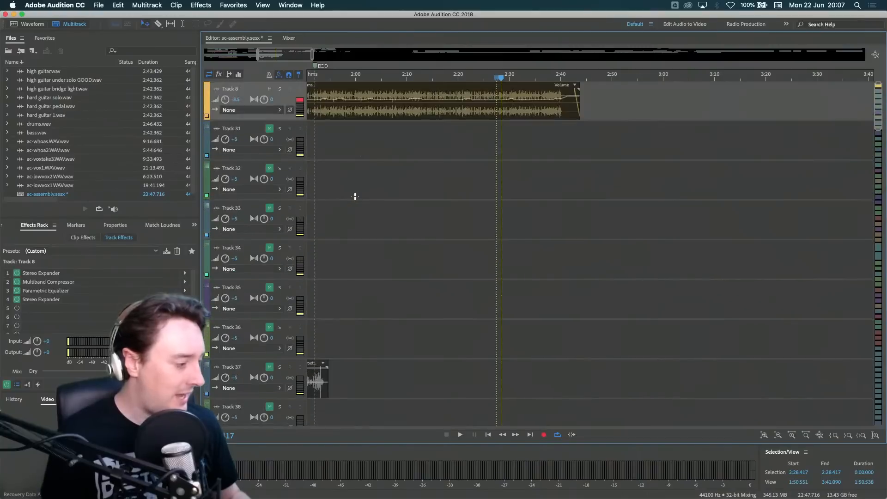
pyautogui.hscroll(-6, 355, 197)
pyautogui.hscroll(-8, 355, 197)
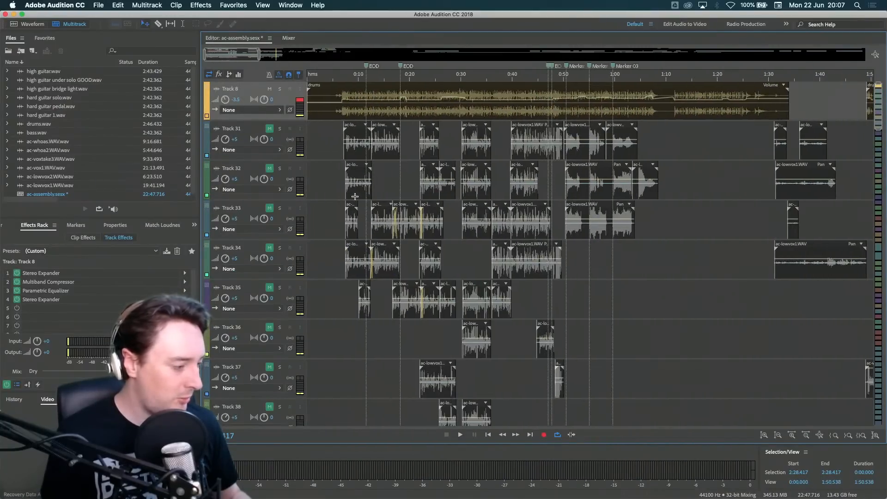
pyautogui.click(340, 79)
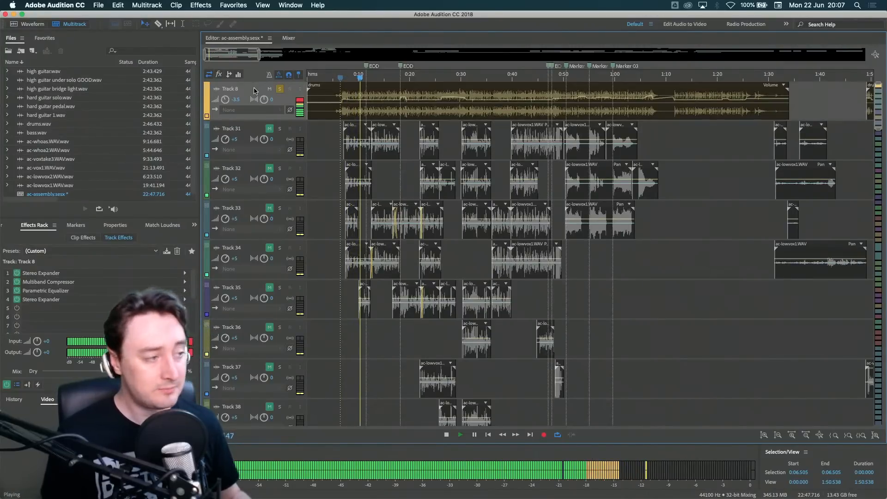
pyautogui.press('space')
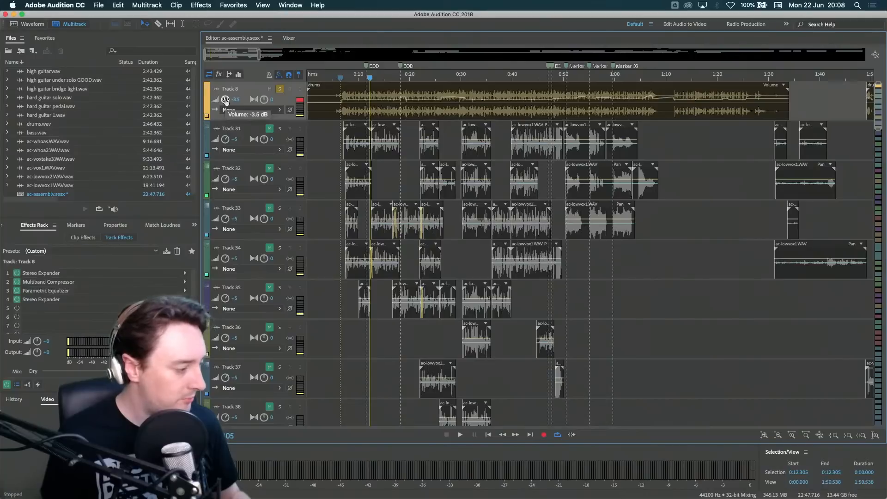
# - Try lowering Track 8 to about -6.3 dB during playback, and set its volume back to -3.5 dB for another listen
pyautogui.press('space')
pyautogui.moveTo(226, 100)
pyautogui.mouseDown()
pyautogui.moveTo(216, 99)
pyautogui.moveTo(226, 105)
pyautogui.mouseUp()
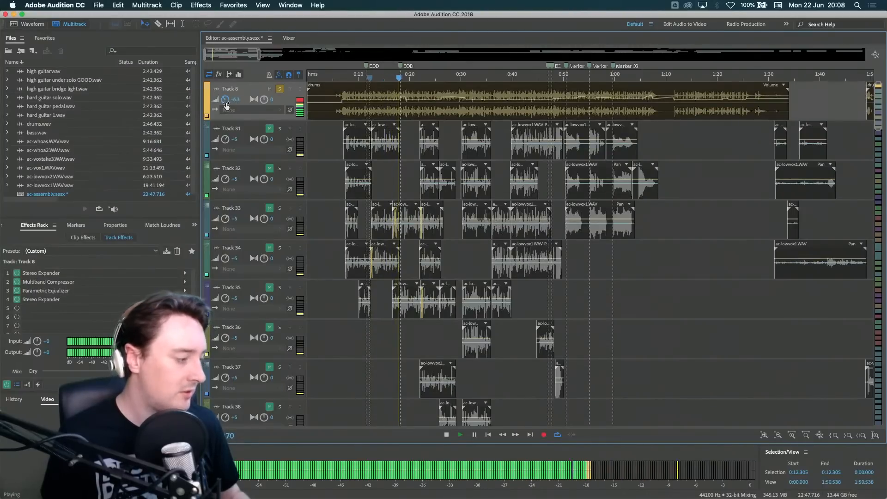
pyautogui.press('space')
pyautogui.click(235, 100)
pyautogui.write('-3')
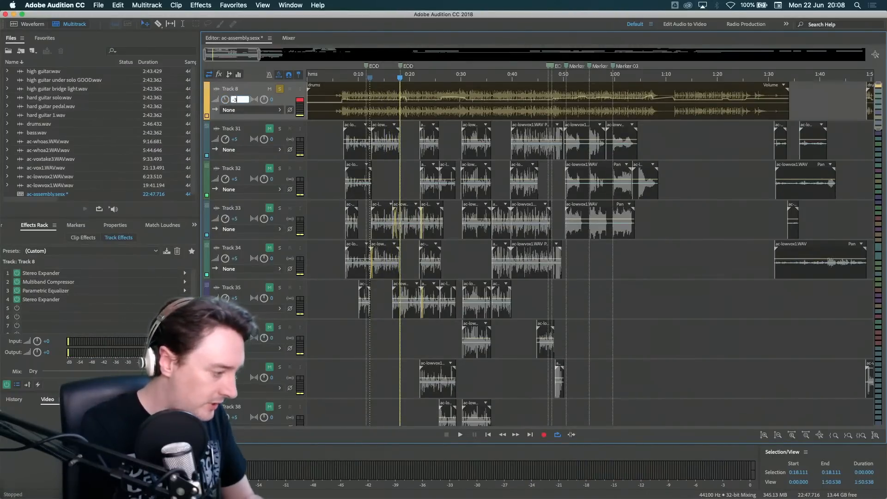
pyautogui.write('.5')
pyautogui.press('Return')
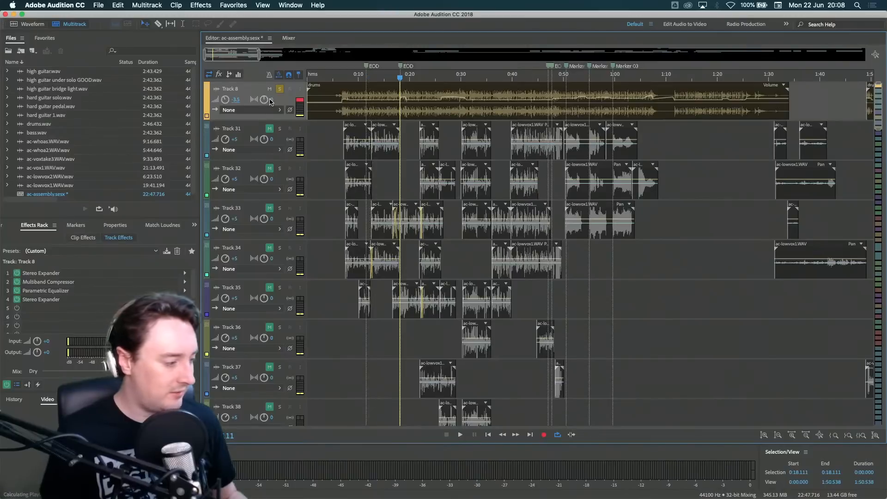
pyautogui.moveTo(271, 102)
pyautogui.mouseDown()
pyautogui.moveTo(405, 98)
pyautogui.moveTo(189, 112)
pyautogui.moveTo(273, 99)
pyautogui.mouseUp()
pyautogui.press('space')
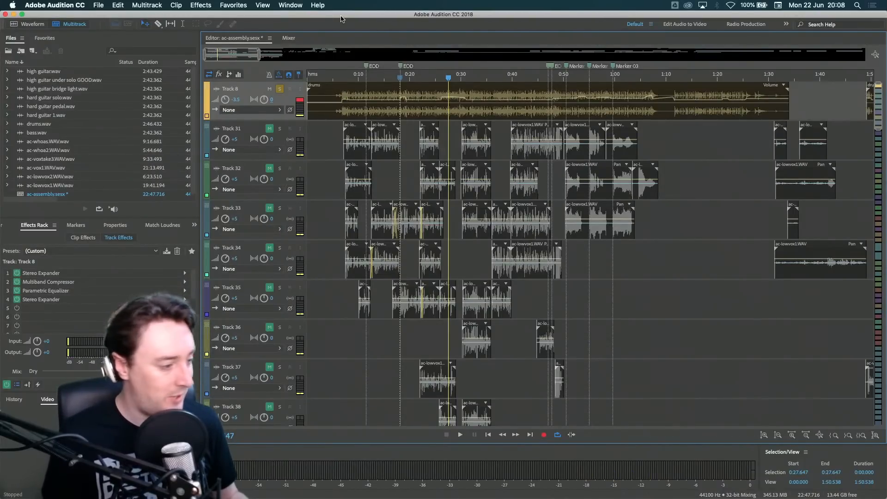
pyautogui.click(344, 77)
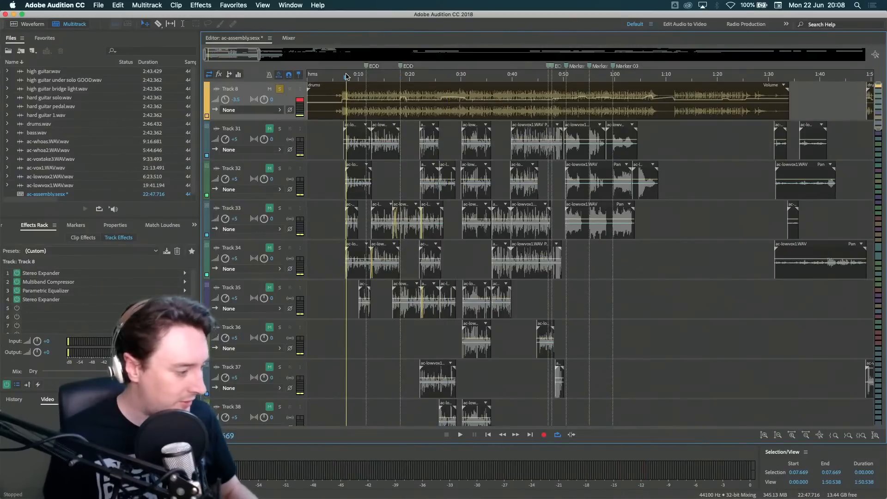
pyautogui.hotkey('shift', 'End')
pyautogui.click(398, 77)
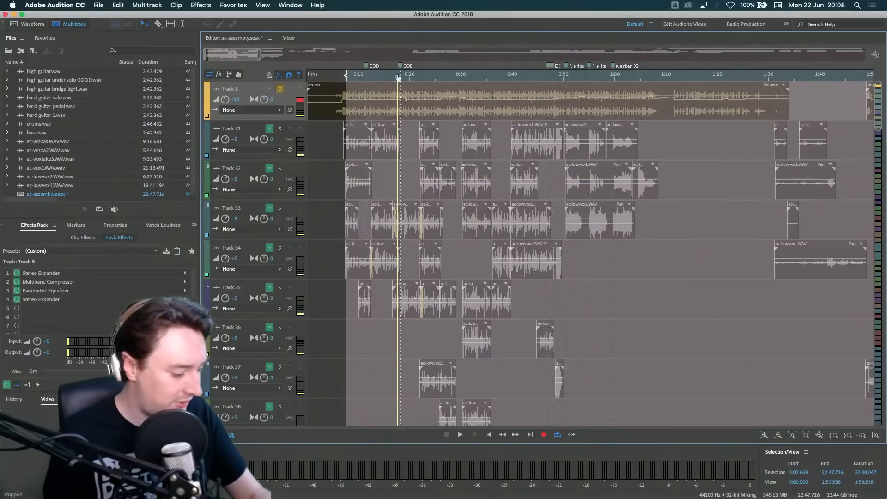
pyautogui.press('super+shift+a')
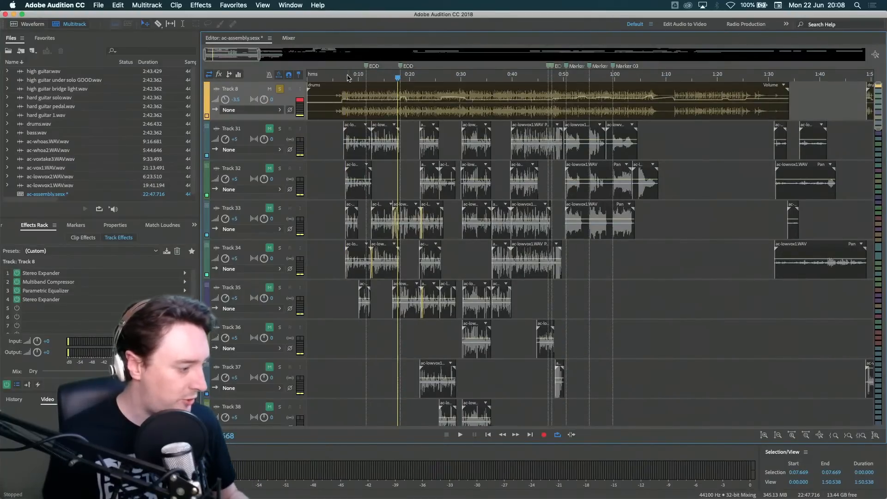
# - Play the drums from about 0:06 with Track 8's whole effects rack bypassed, and compare them with the rack switched back on
pyautogui.moveTo(348, 77); pyautogui.dragTo(341, 79)
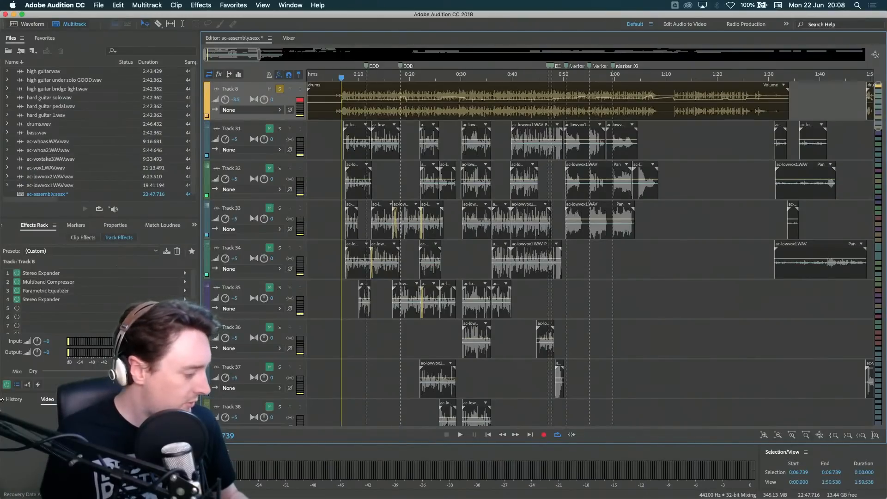
pyautogui.click(6, 385)
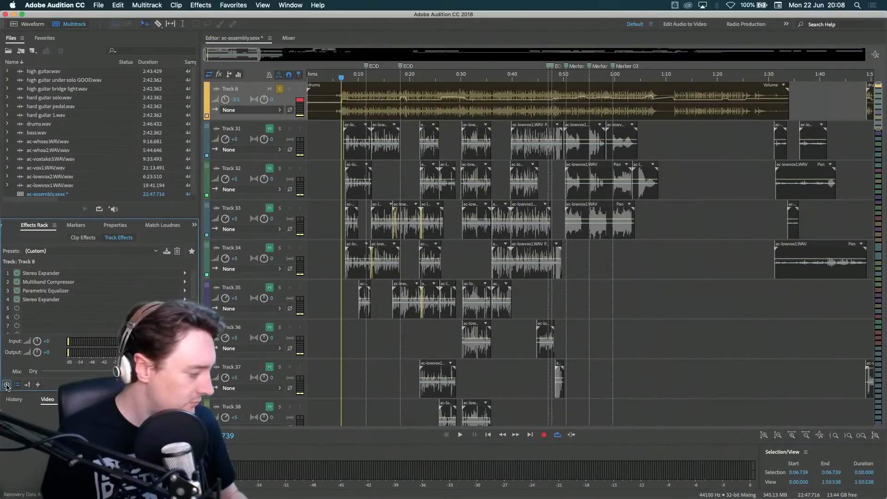
pyautogui.press('space')
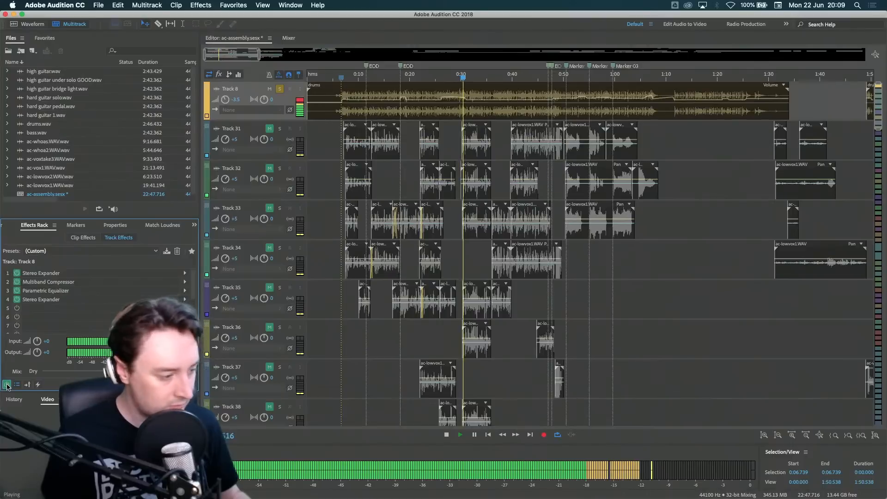
pyautogui.press('space')
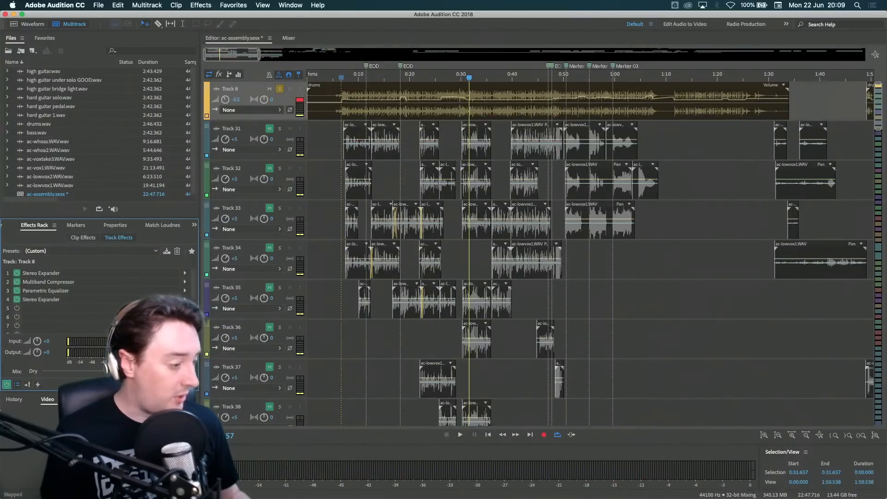
# - Bypass both Stereo Expanders, the Multiband Compressor and the Parametric Equalizer on Track 8, with the first Stereo Expander's settings open
pyautogui.click(480, 77)
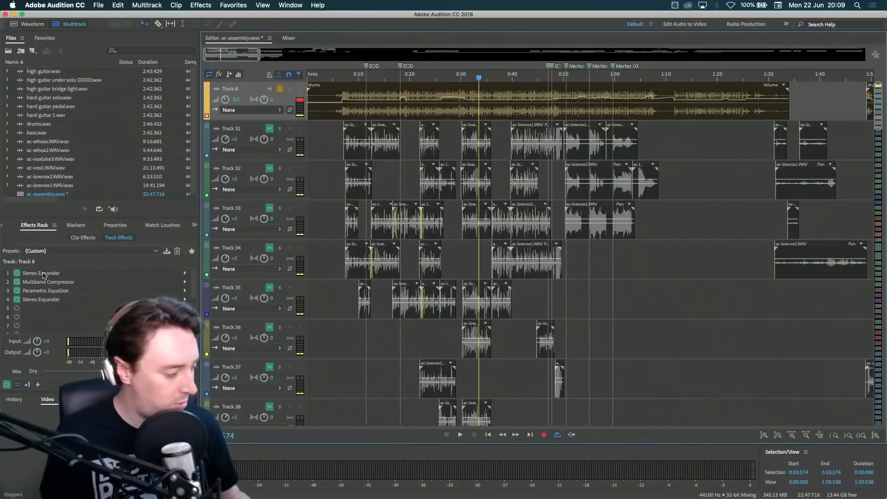
pyautogui.click(16, 300)
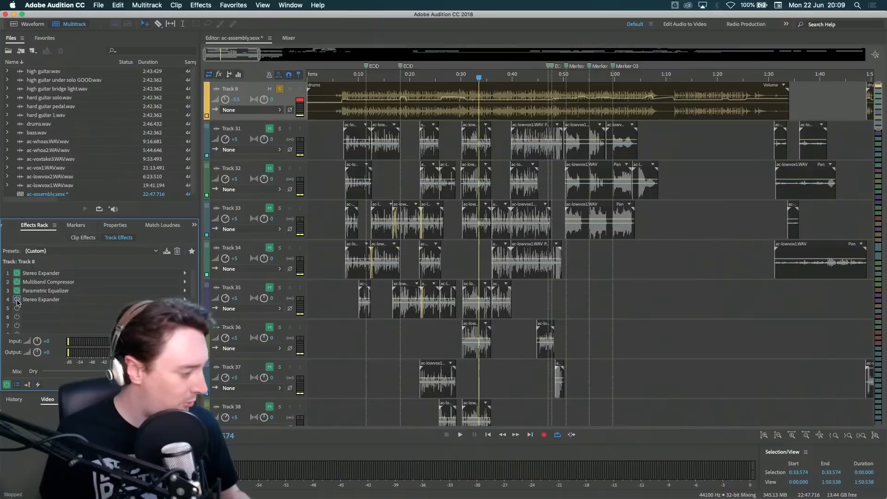
pyautogui.doubleClick(35, 275)
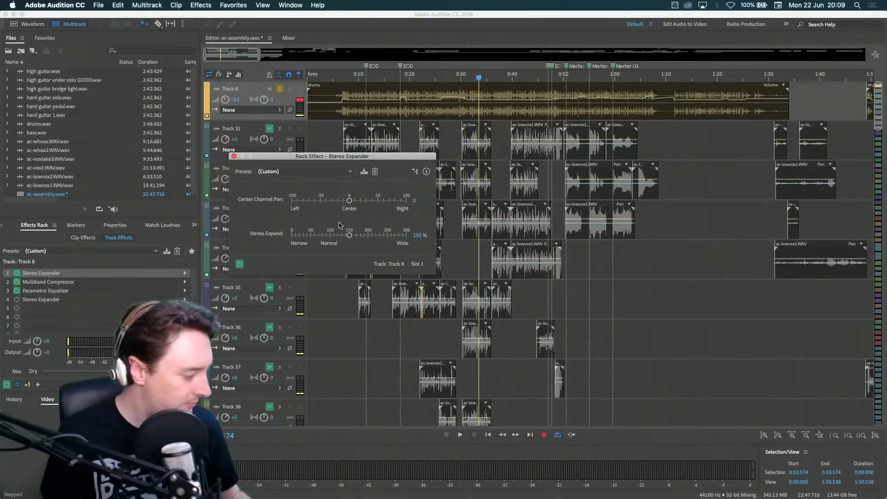
pyautogui.click(17, 274)
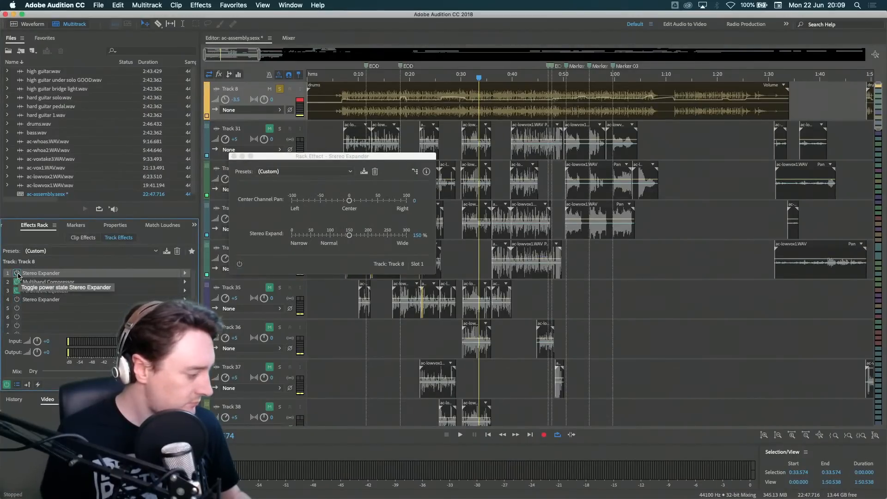
pyautogui.click(17, 282)
pyautogui.click(17, 291)
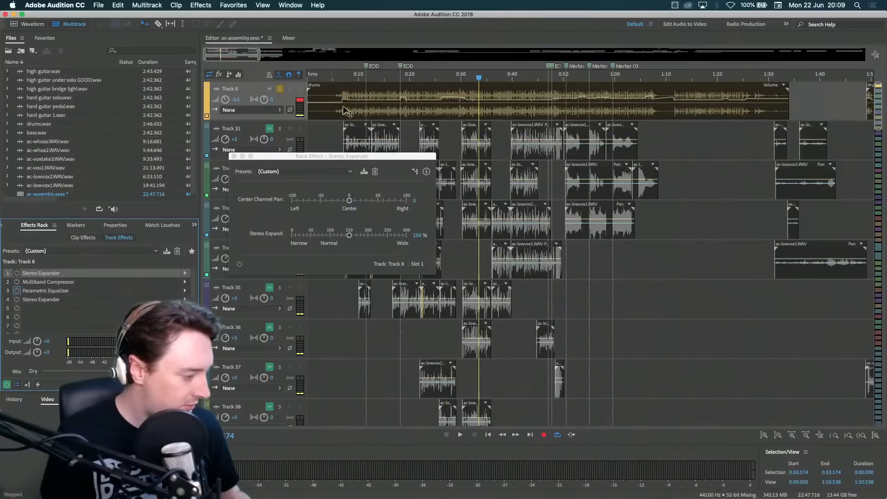
# - Move the Stereo Expander window clear of the drum clip's start and set Stereo Expand to 200 %
pyautogui.click(347, 75)
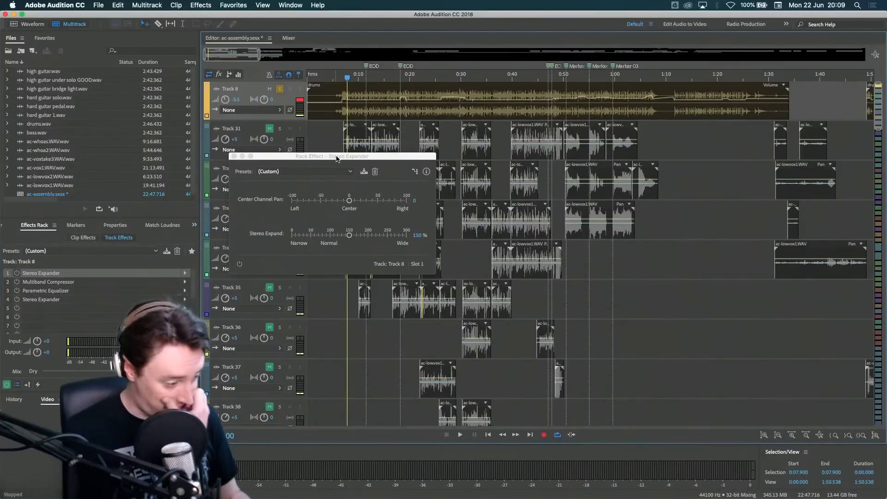
pyautogui.moveTo(343, 158); pyautogui.dragTo(741, 132)
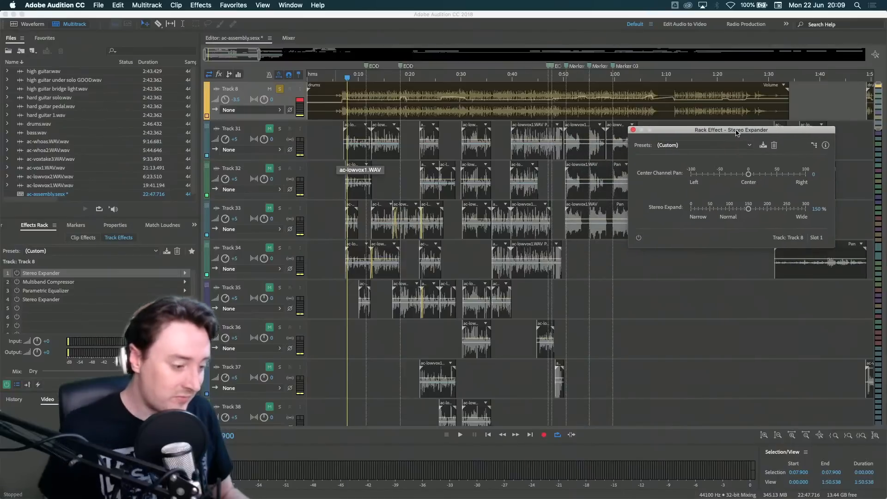
pyautogui.moveTo(748, 212); pyautogui.dragTo(768, 211)
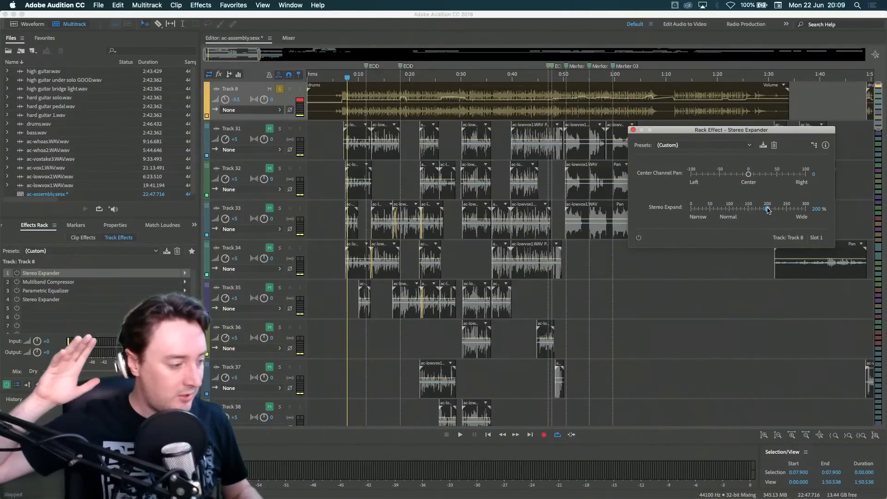
# - Play the drums from about 0:09 and raise Stereo Expand in the first Stereo Expander to about 254 %
pyautogui.click(353, 77)
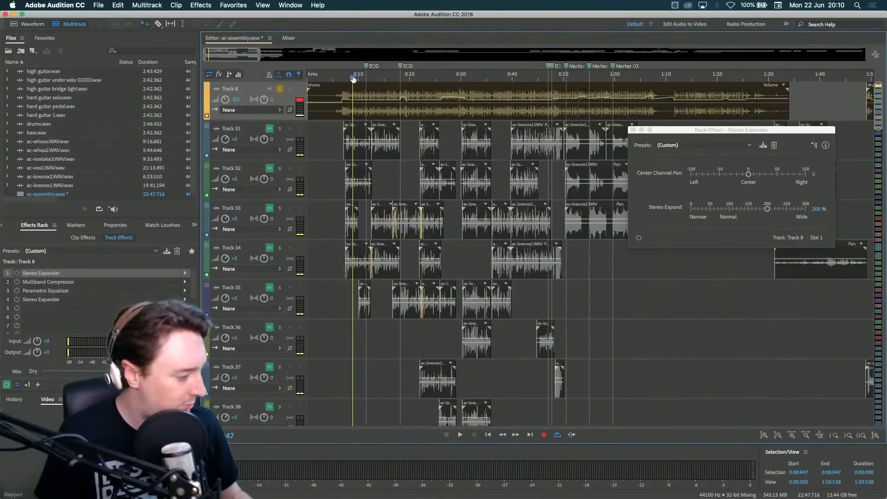
pyautogui.press('space')
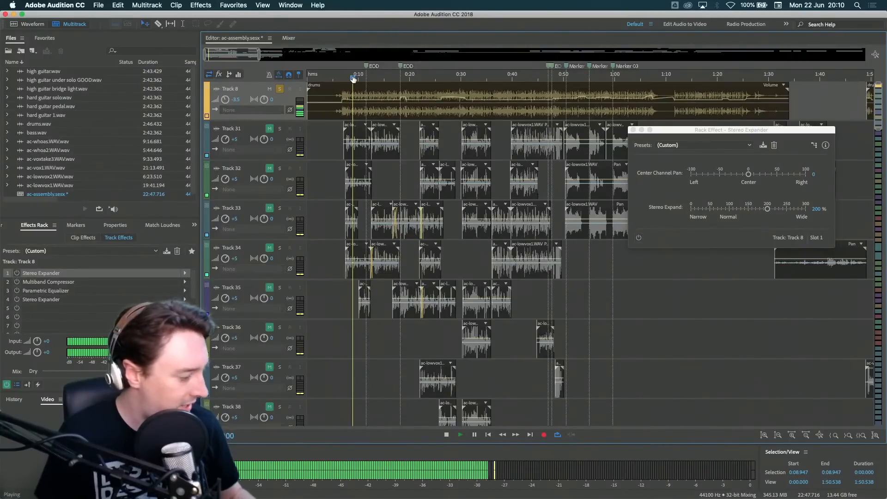
pyautogui.doubleClick(49, 273)
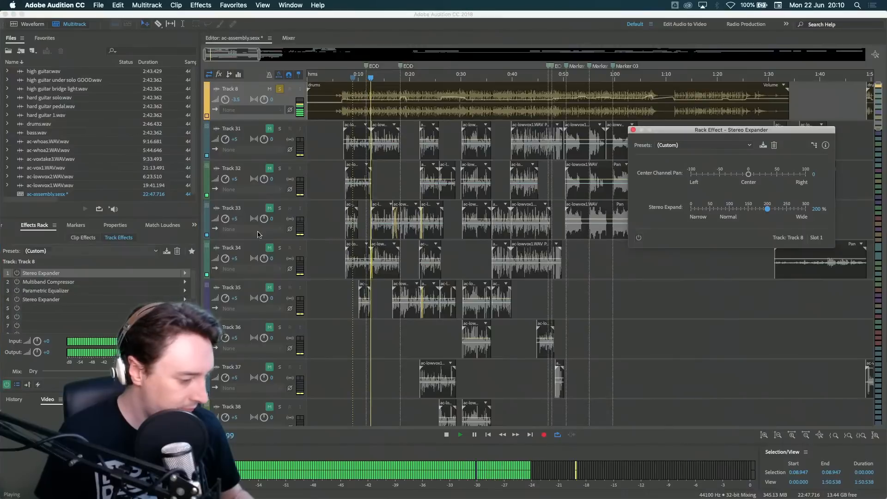
pyautogui.click(788, 209)
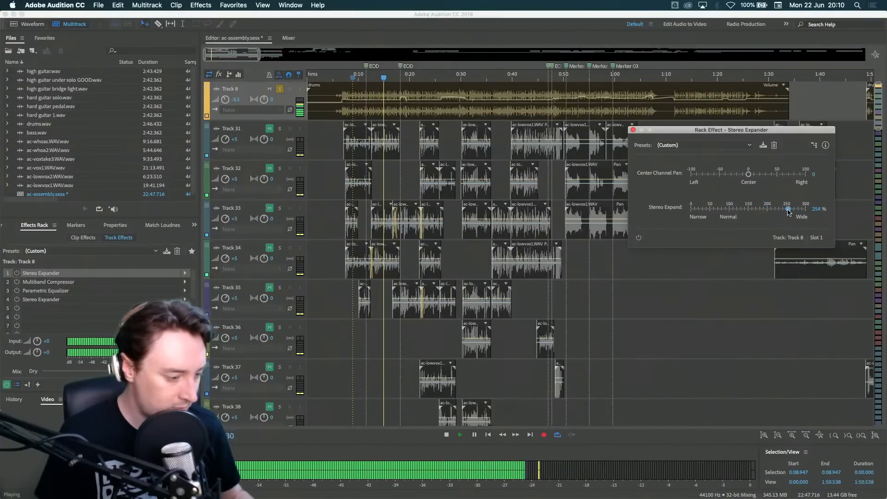
# - Compare the playing drums with the first Stereo Expander on and off, and leave the effect switched on
pyautogui.click(639, 238)
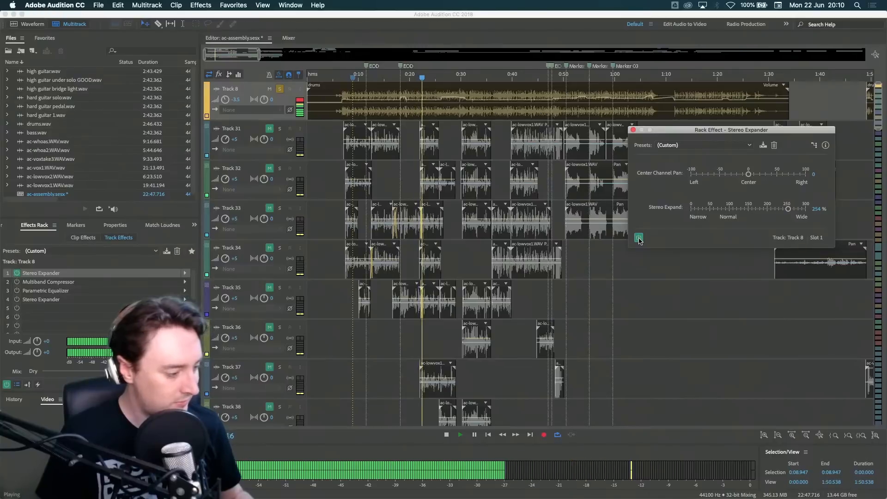
pyautogui.click(639, 238)
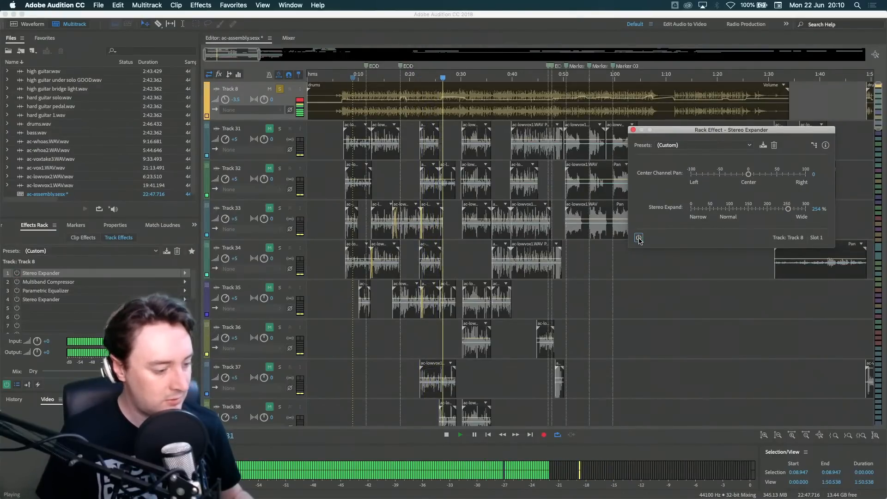
pyautogui.click(640, 238)
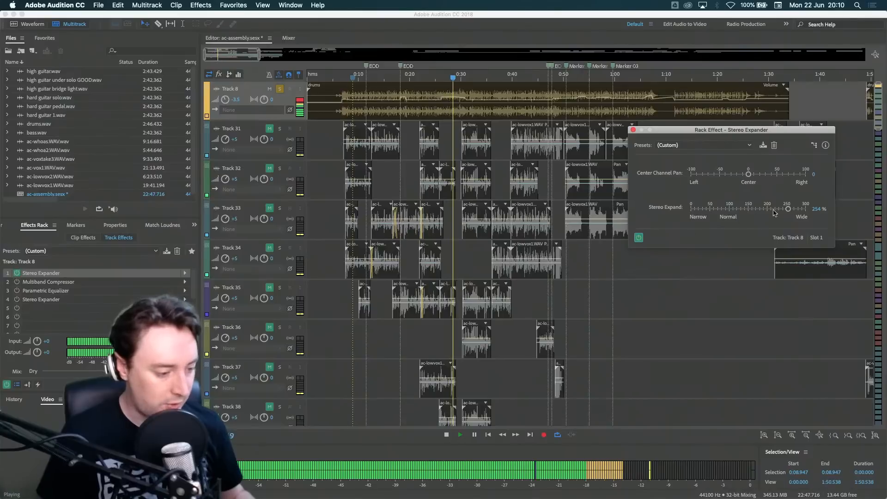
# - Sweep Stereo Expand from about 2 % to 300 % during playback, and return it to 150 % before closing the effect
pyautogui.moveTo(787, 209); pyautogui.dragTo(692, 214)
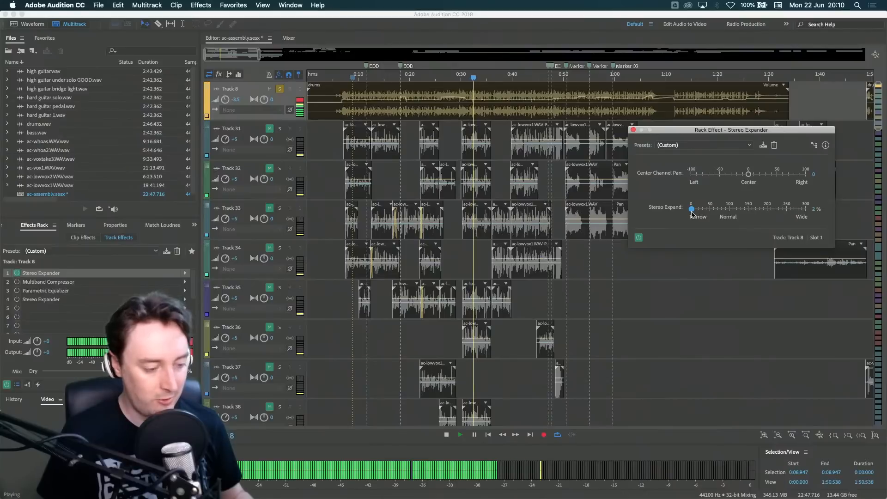
pyautogui.moveTo(692, 212); pyautogui.dragTo(823, 213)
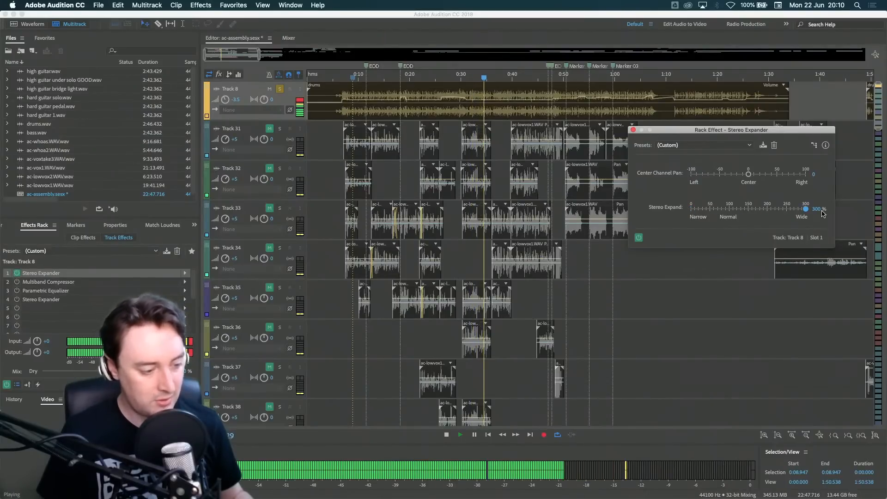
pyautogui.press('space')
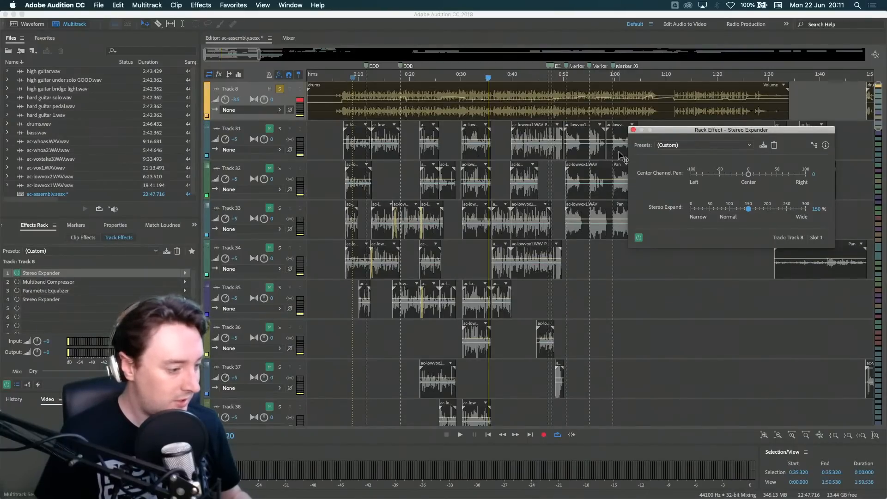
pyautogui.click(633, 131)
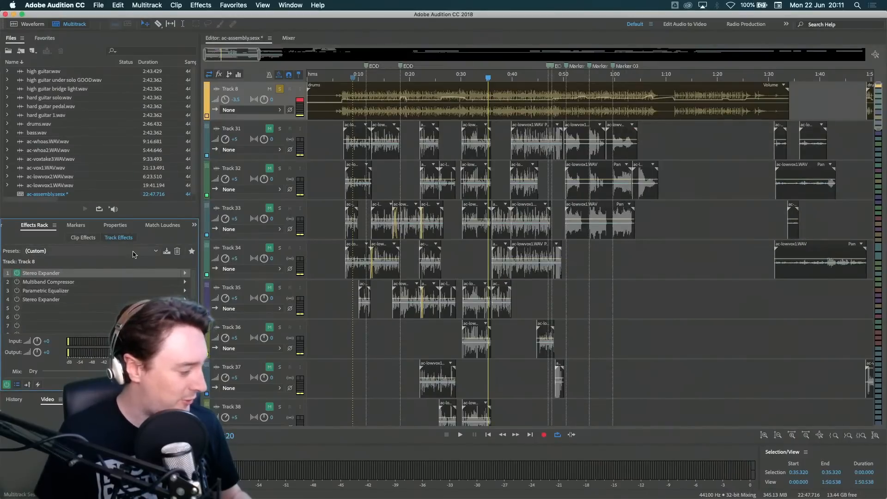
pyautogui.click(479, 80)
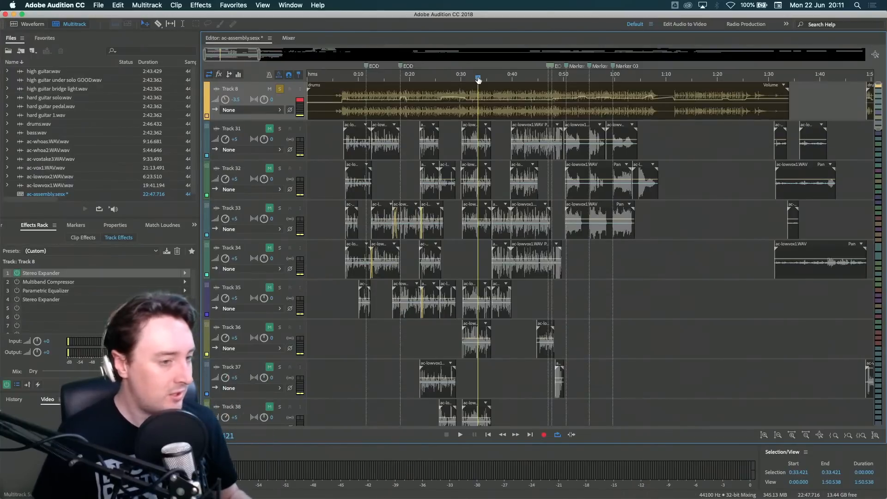
# - Play the soloed drums from about 0:33 while viewing the track's Parametric Equalizer curve, and close the effect window
pyautogui.press('space')
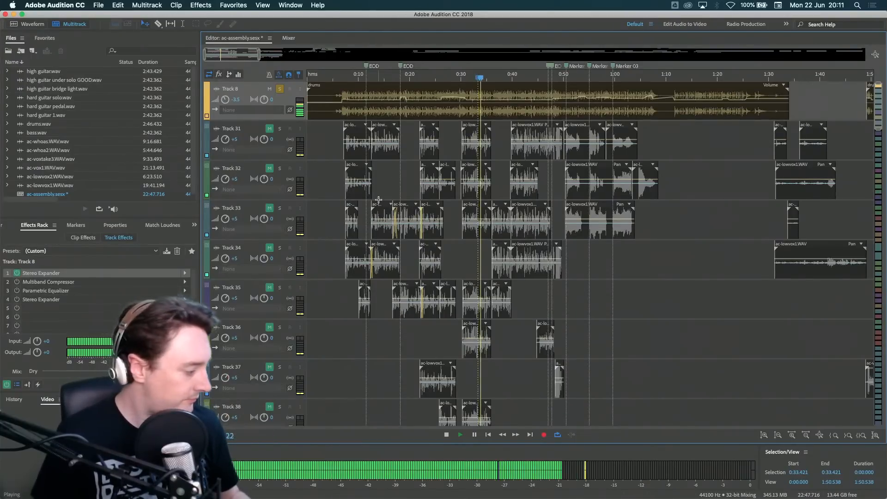
pyautogui.doubleClick(46, 291)
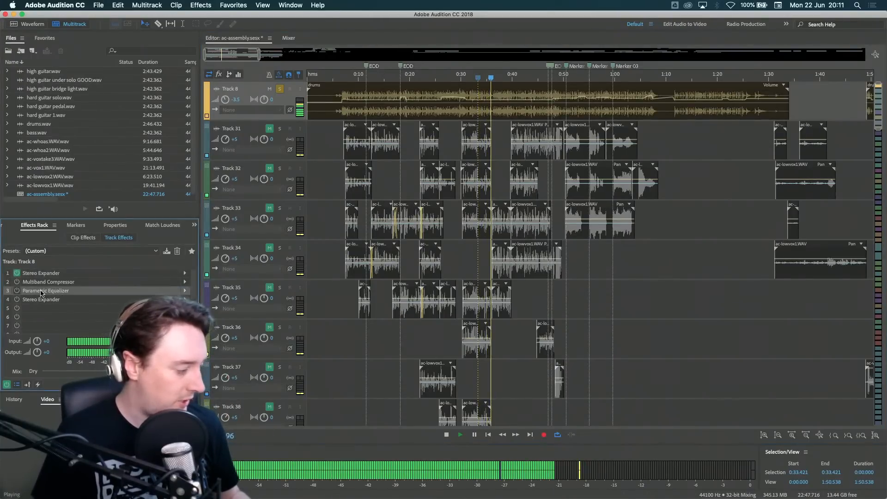
pyautogui.moveTo(281, 149); pyautogui.dragTo(700, 149)
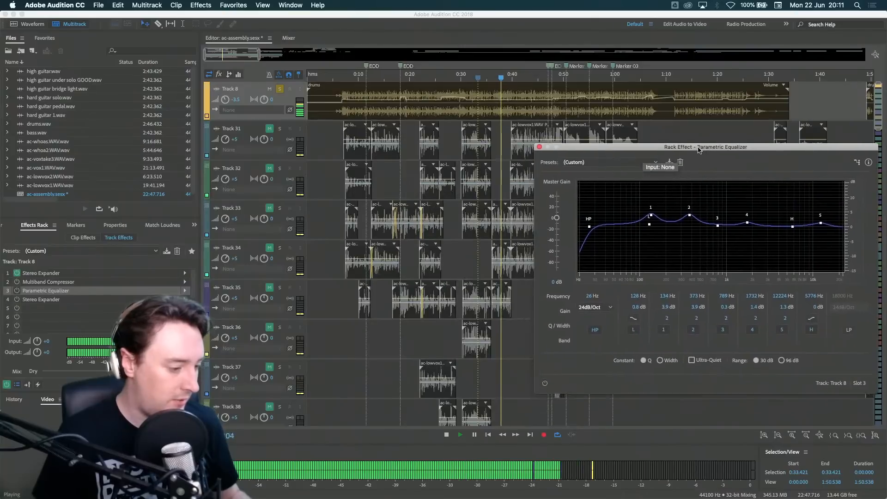
pyautogui.press('space')
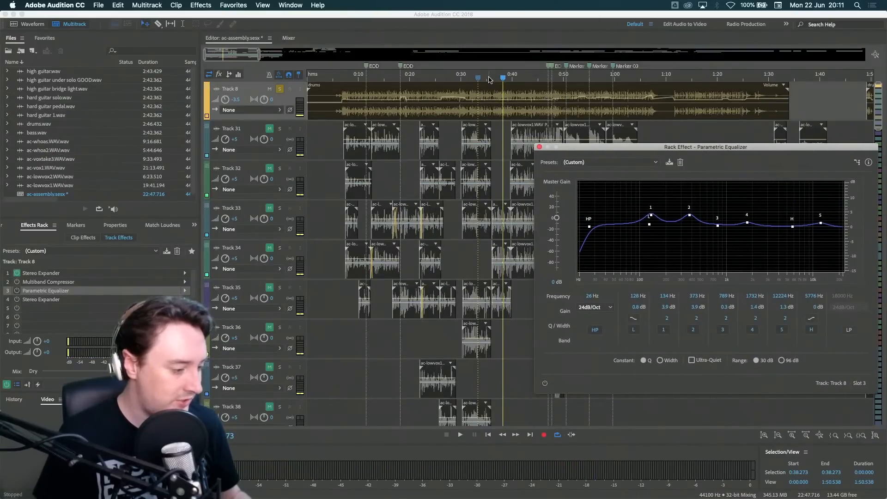
pyautogui.click(539, 148)
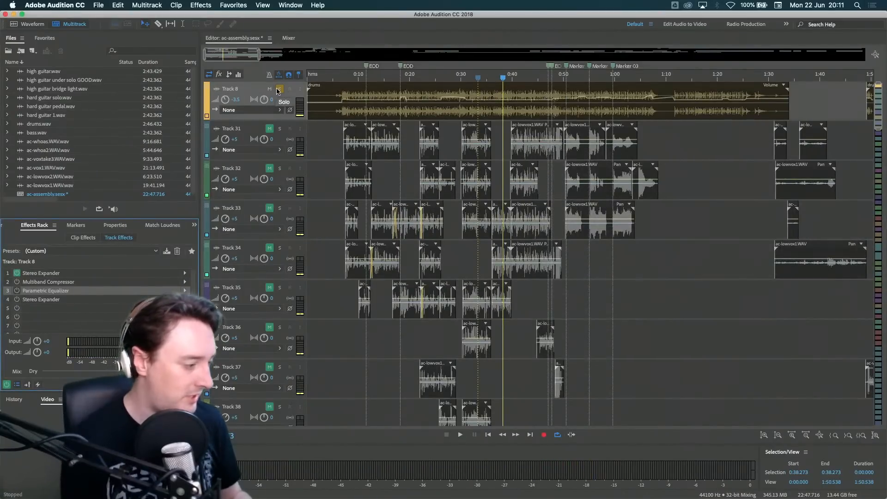
# - Listen to a short stretch of the soloed drums from about 0:09 with the Parametric Equalizer bypassed
pyautogui.click(279, 89)
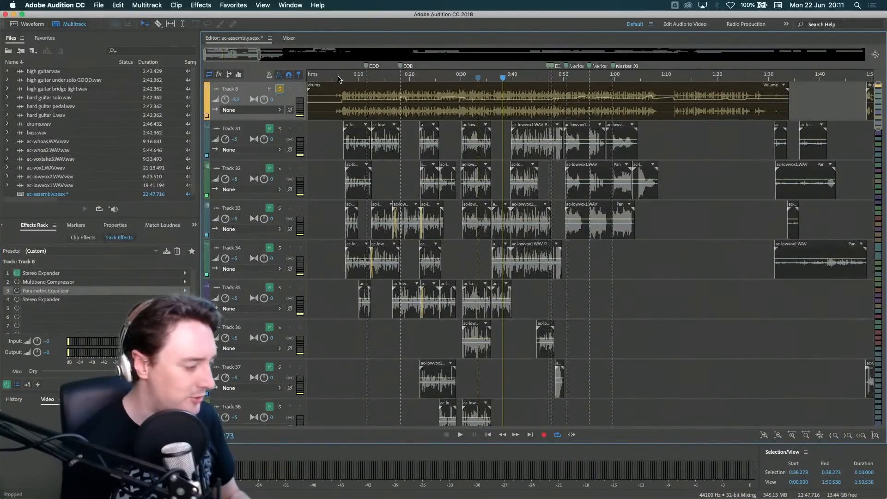
pyautogui.click(356, 77)
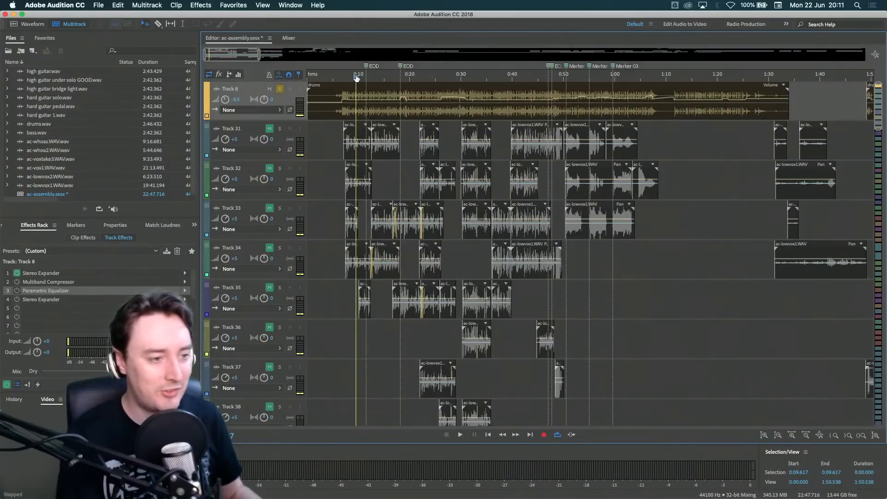
pyautogui.press('space')
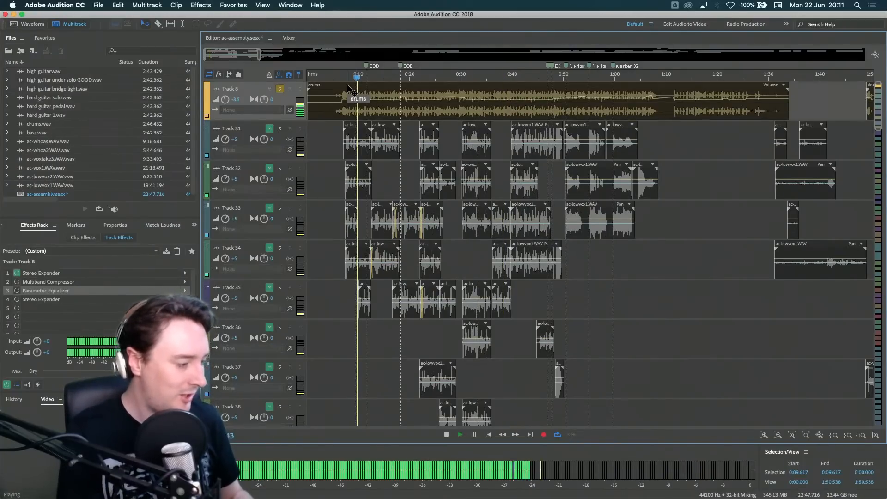
pyautogui.press('space')
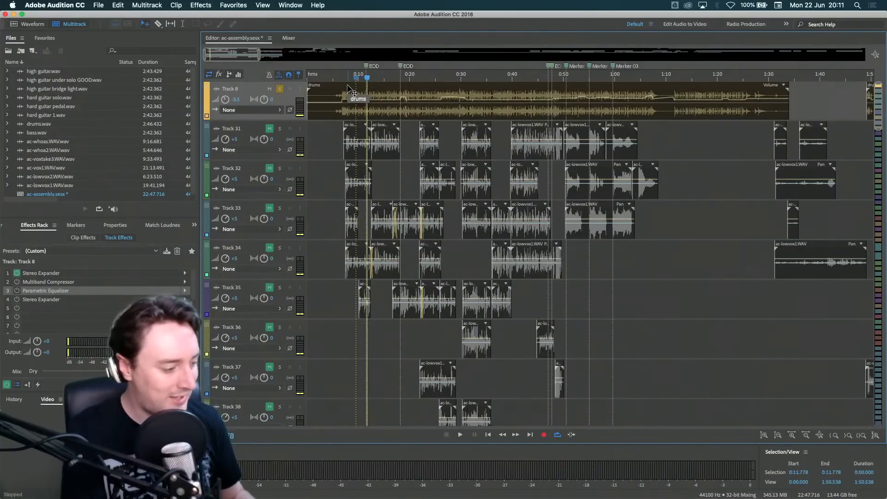
# - Reopen the drum track's Parametric Equalizer and start playback from about 0:08
pyautogui.doubleClick(45, 291)
pyautogui.press('space')
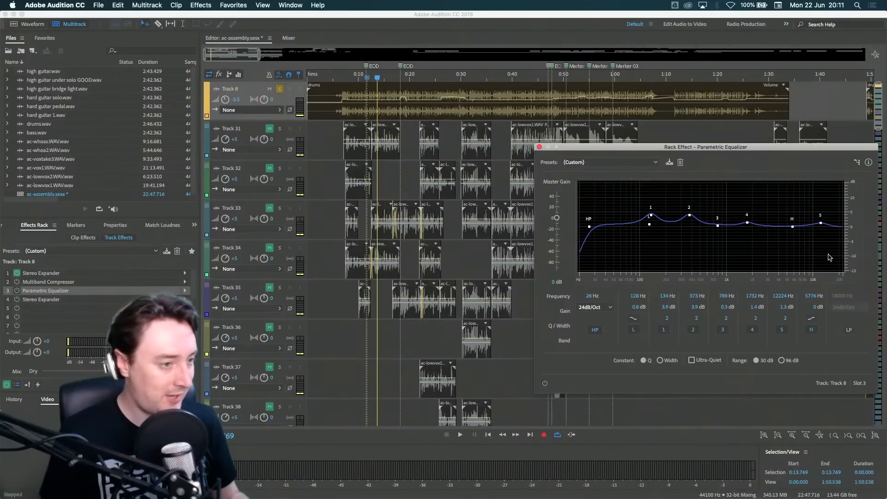
pyautogui.click(349, 79)
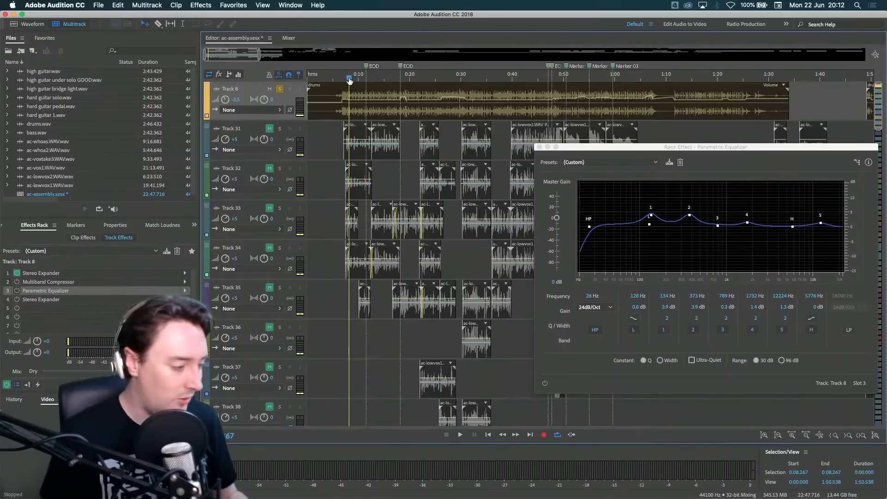
pyautogui.press('space')
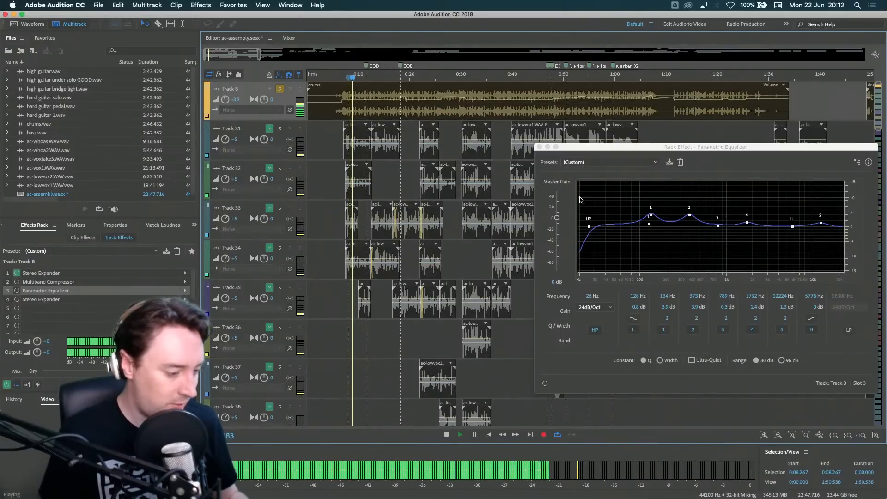
# - Switch on the Parametric Equalizer, boost the low shelf to about 11.7 dB at 252 Hz, and settle it at about -1.1 dB, 234 Hz
pyautogui.moveTo(649, 226)
pyautogui.mouseDown()
pyautogui.moveTo(664, 213)
pyautogui.moveTo(664, 185)
pyautogui.moveTo(661, 229)
pyautogui.mouseUp()
pyautogui.click(544, 383)
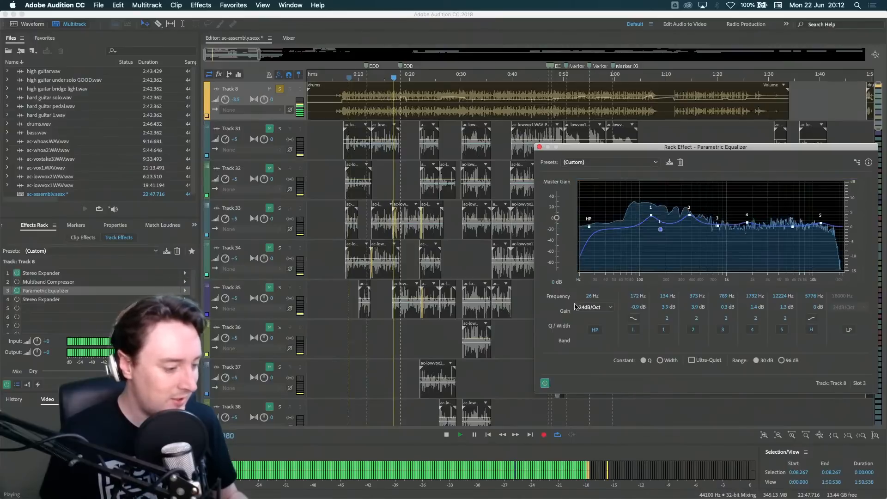
pyautogui.moveTo(660, 230); pyautogui.dragTo(677, 194)
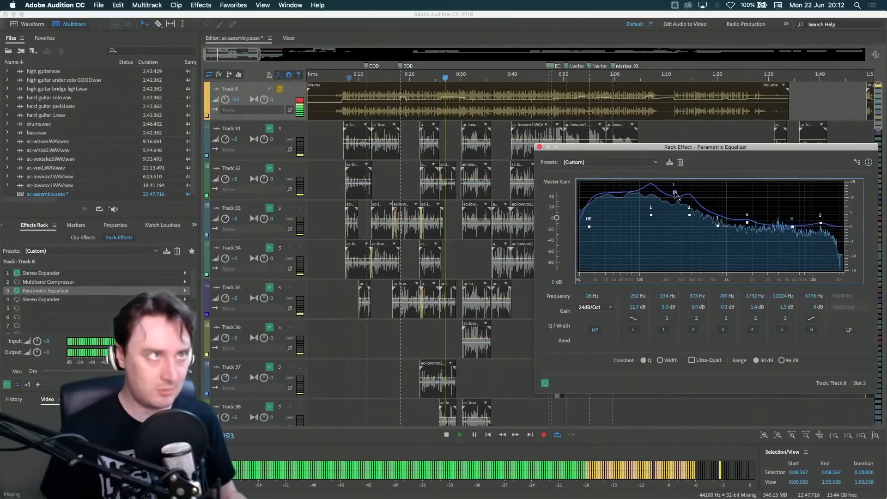
pyautogui.press('space')
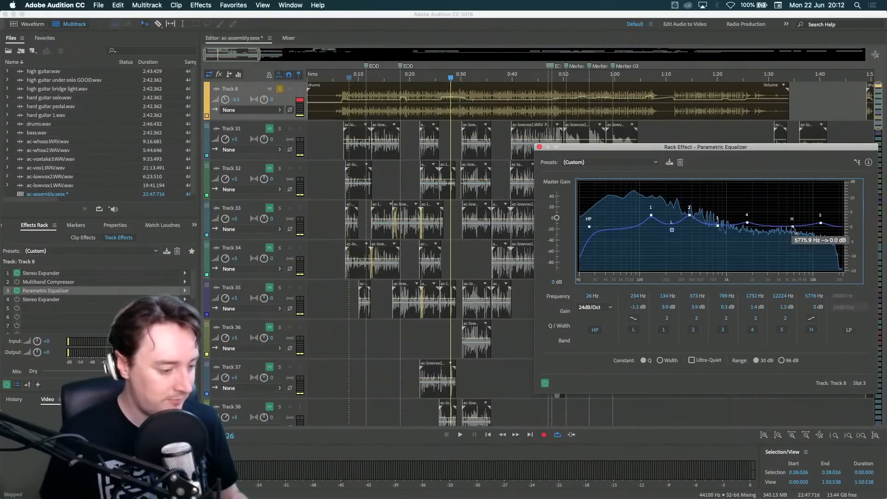
# - Set the high shelf to about 6218 Hz at 0.2 dB during playback, and band 4 to about 1649 Hz at 2.1 dB
pyautogui.press('space')
pyautogui.moveTo(793, 228)
pyautogui.mouseDown()
pyautogui.moveTo(792, 188)
pyautogui.moveTo(797, 229)
pyautogui.mouseUp()
pyautogui.press('space')
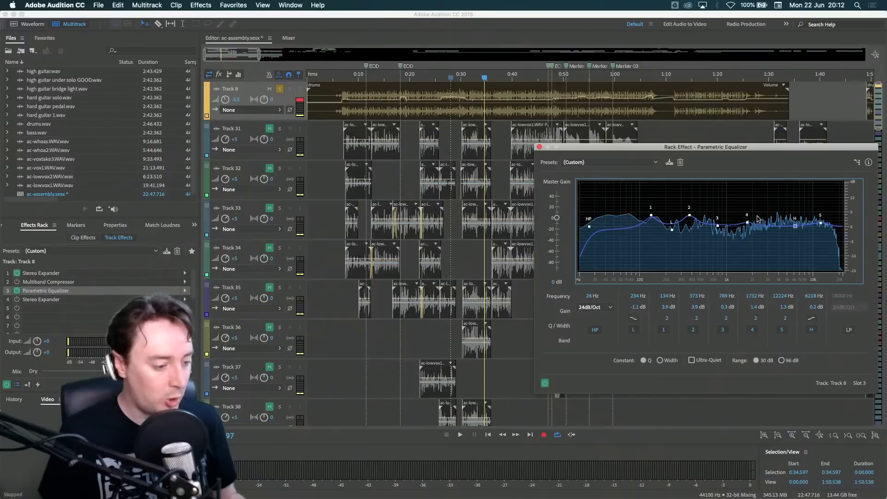
pyautogui.moveTo(749, 223)
pyautogui.mouseDown()
pyautogui.moveTo(737, 184)
pyautogui.moveTo(774, 181)
pyautogui.moveTo(729, 181)
pyautogui.moveTo(742, 182)
pyautogui.moveTo(746, 220)
pyautogui.mouseUp()
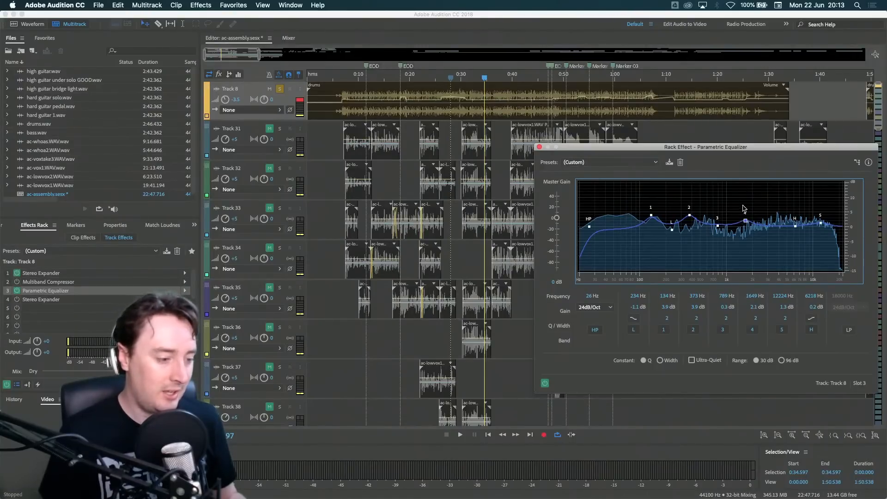
pyautogui.moveTo(746, 222)
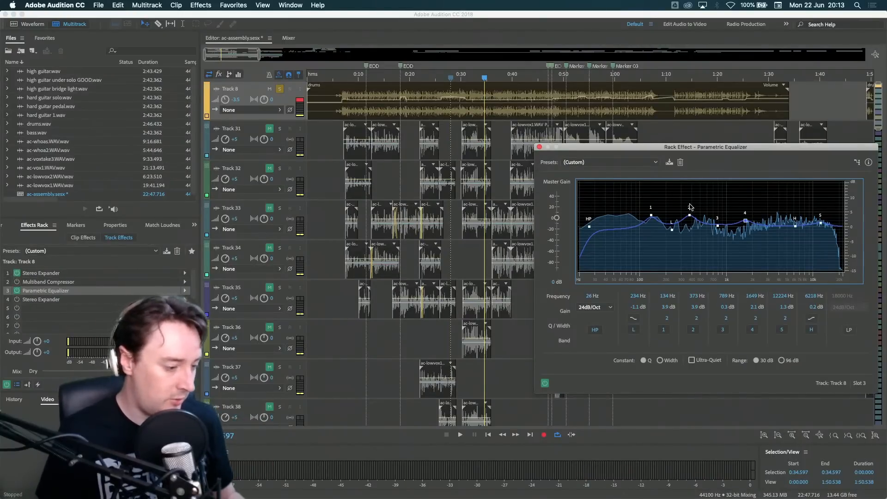
# - Shift band 2 to about 382 Hz at 3.5 dB, and boost it to 15 dB at about 401 Hz during playback
pyautogui.press('space')
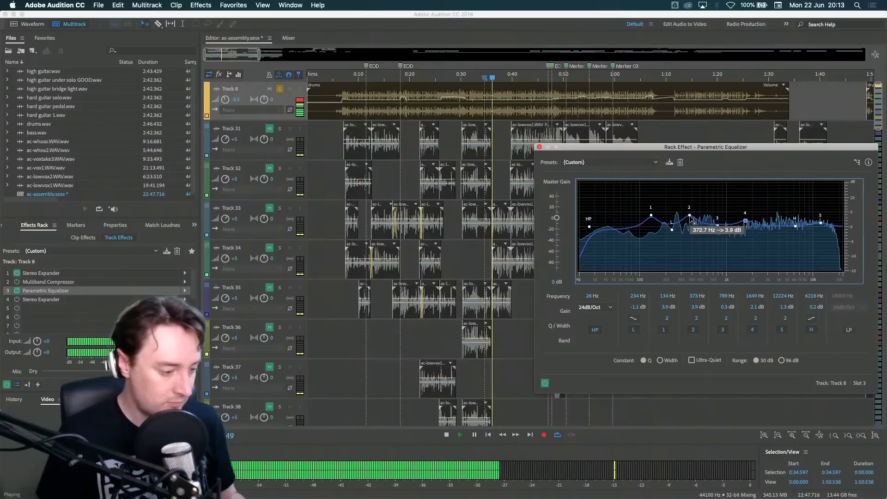
pyautogui.press('space')
pyautogui.moveTo(695, 223); pyautogui.dragTo(693, 219)
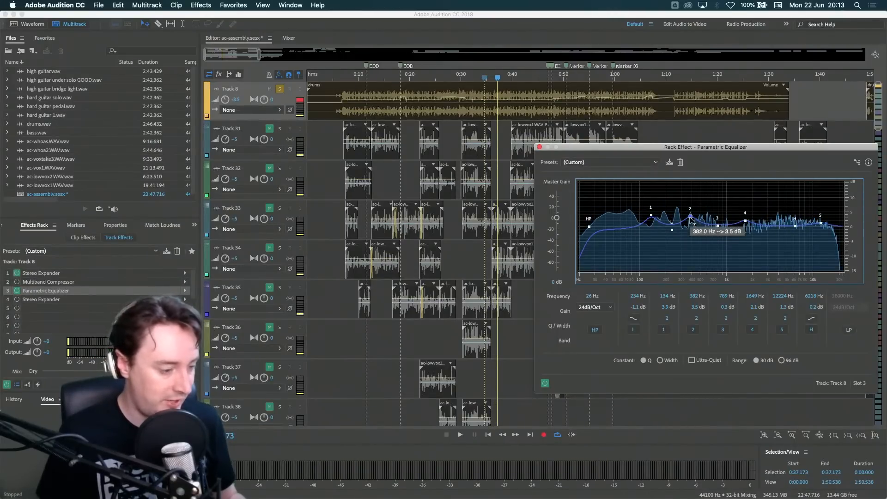
pyautogui.press('space')
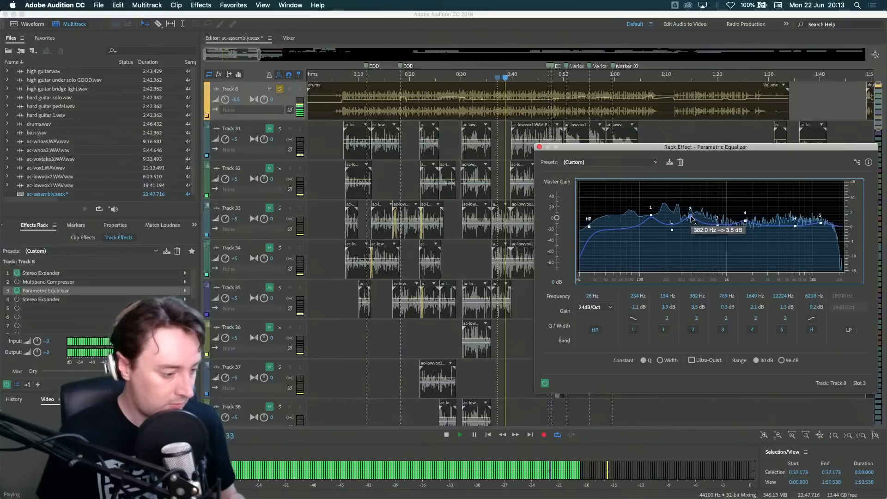
pyautogui.moveTo(692, 217); pyautogui.dragTo(693, 180)
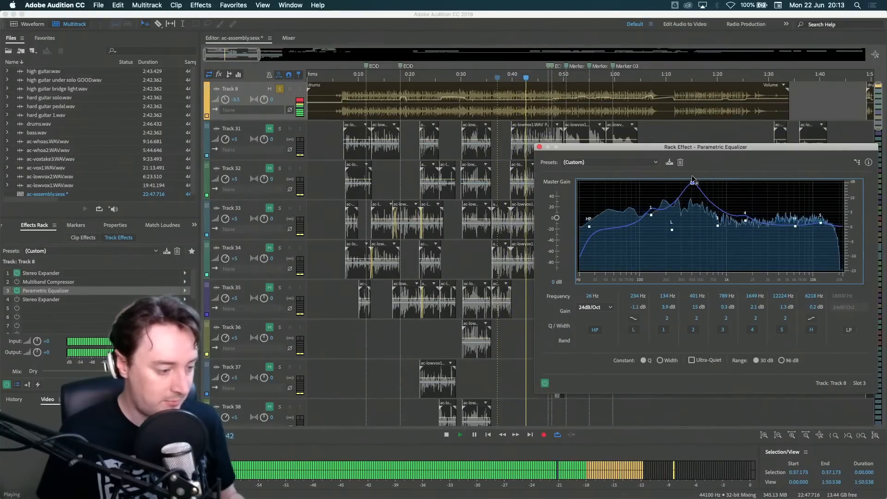
pyautogui.press('space')
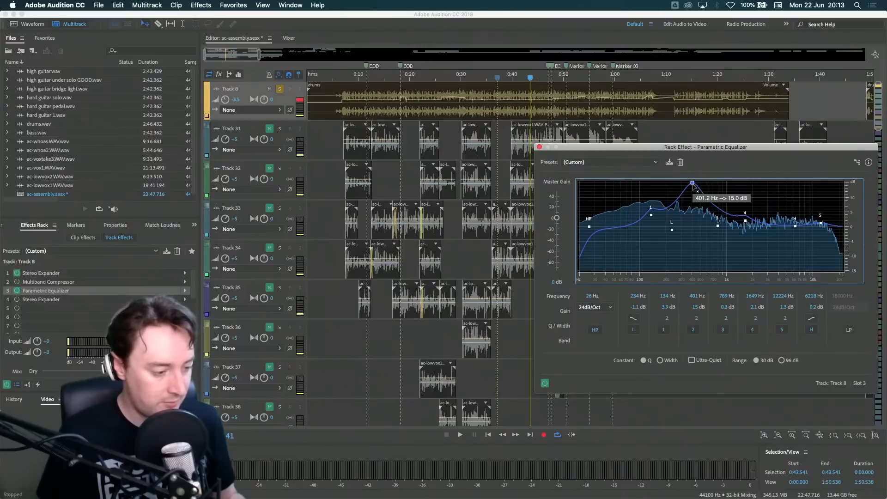
# - Sweep the boosted band 2 between about 274 Hz and 488 Hz while listening, and settle it at about 513 Hz with 6 dB
pyautogui.press('space')
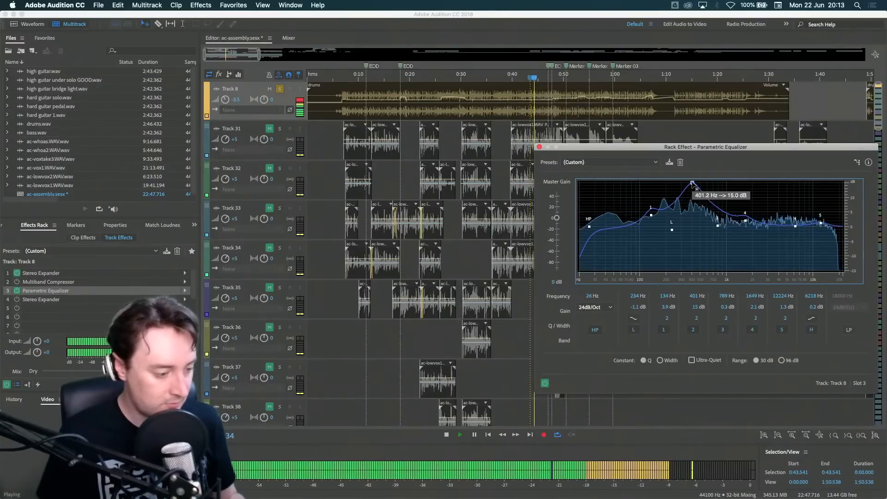
pyautogui.moveTo(693, 183)
pyautogui.mouseDown()
pyautogui.moveTo(713, 178)
pyautogui.moveTo(678, 180)
pyautogui.mouseUp()
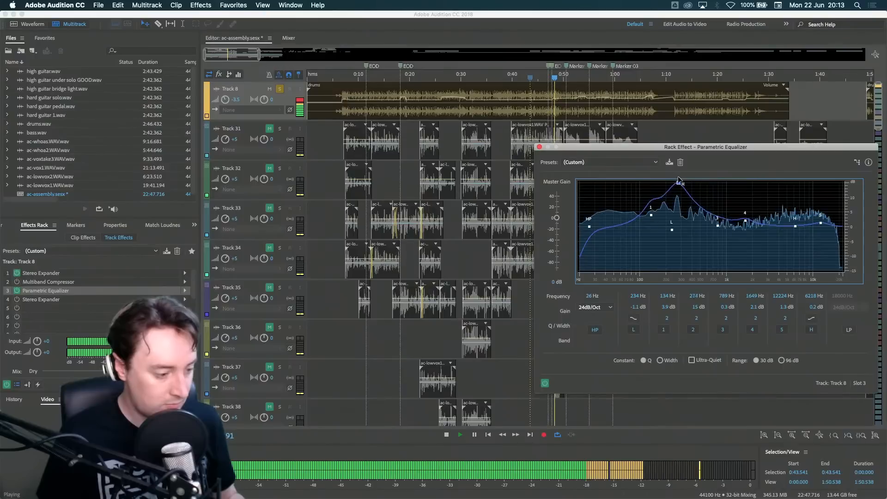
pyautogui.press('space')
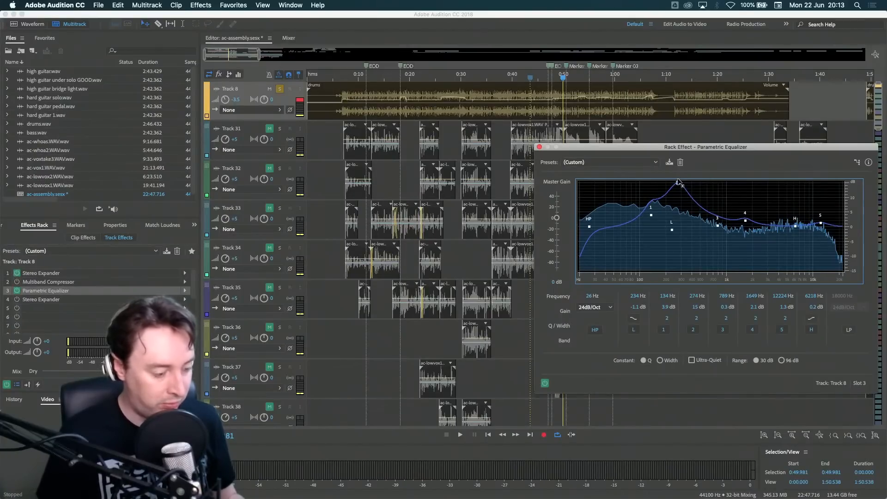
pyautogui.moveTo(684, 182); pyautogui.dragTo(700, 181)
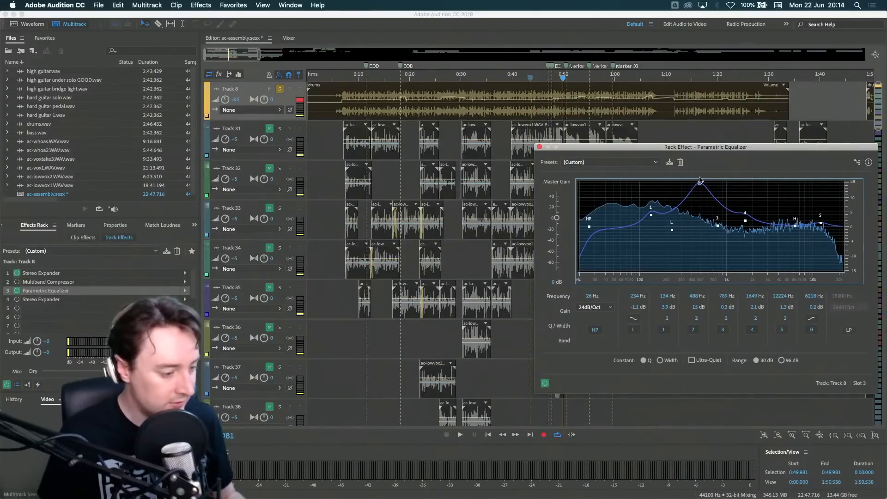
pyautogui.press('space')
pyautogui.press('space')
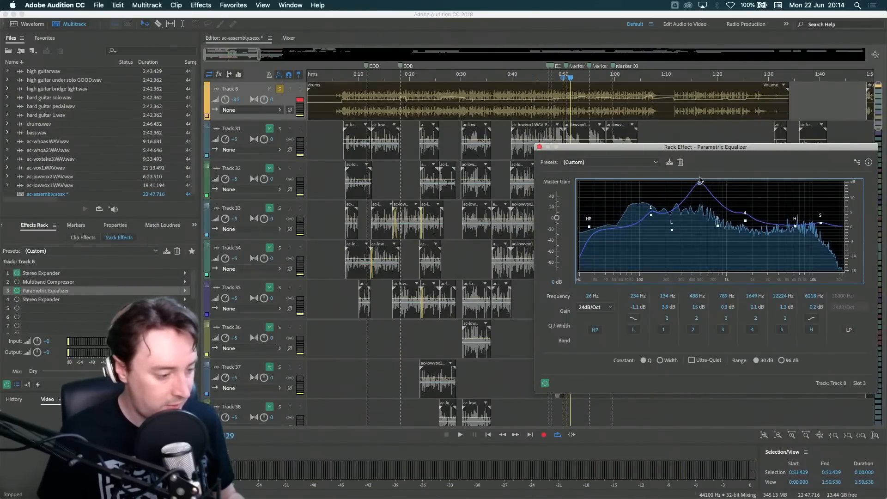
pyautogui.moveTo(701, 186); pyautogui.dragTo(703, 204)
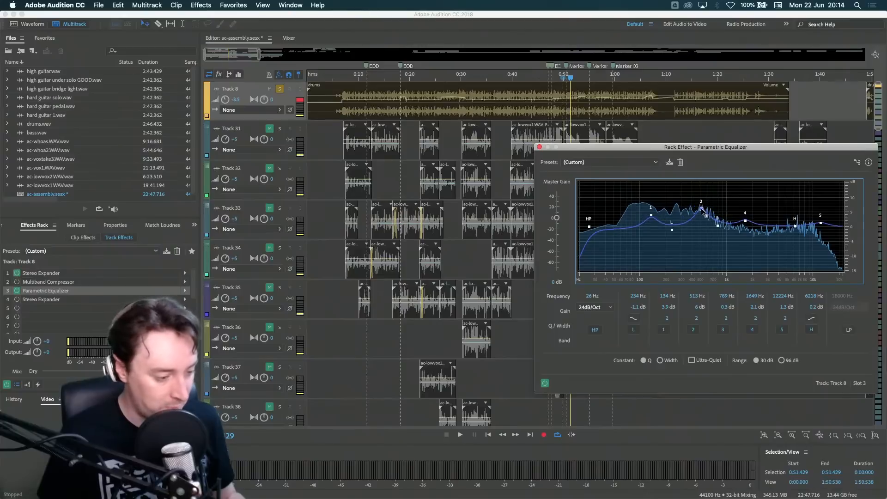
# - Play the drums from about 0:51 and raise band 5 to about 9.6 dB at 8990 Hz
pyautogui.press('space')
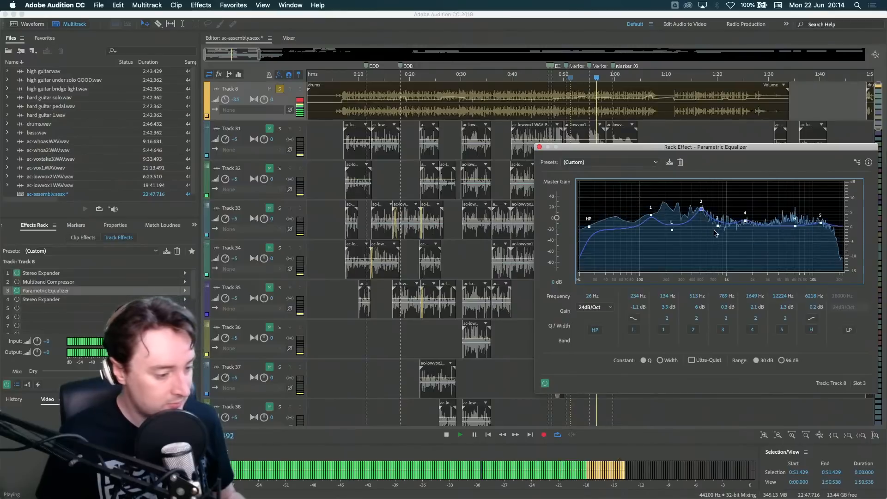
pyautogui.press('space')
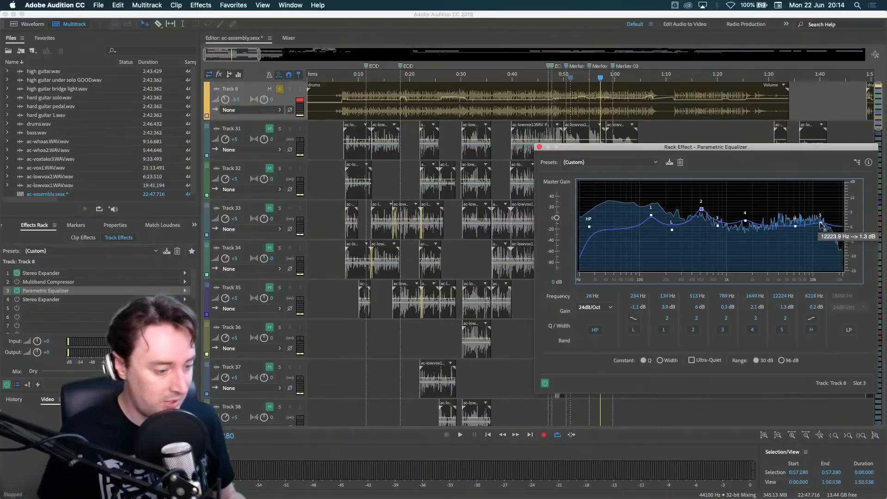
pyautogui.press('space')
pyautogui.moveTo(822, 225); pyautogui.dragTo(810, 199)
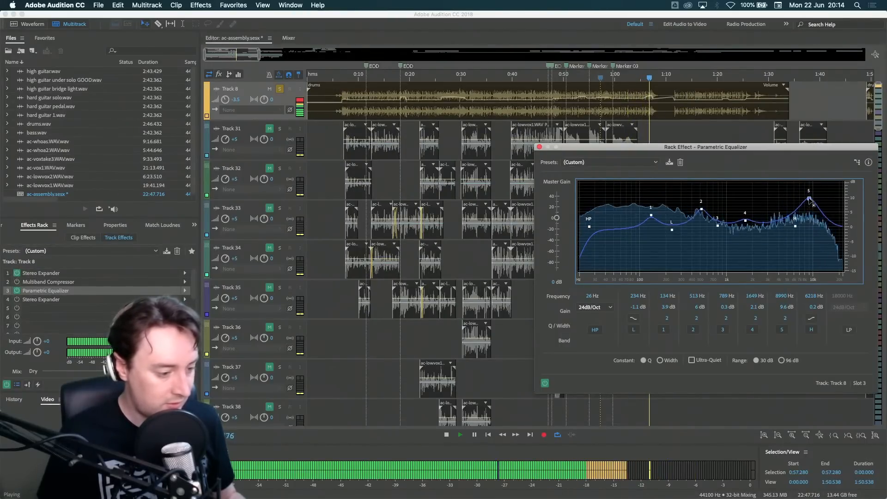
pyautogui.press('space')
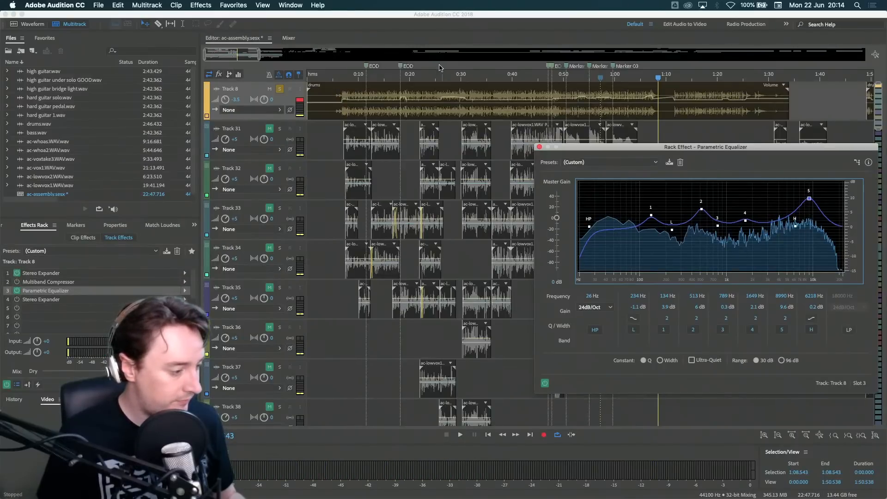
# - Move the playhead to about 0:27, reduce band 5's boost, and close the Parametric Equalizer
pyautogui.click(444, 78)
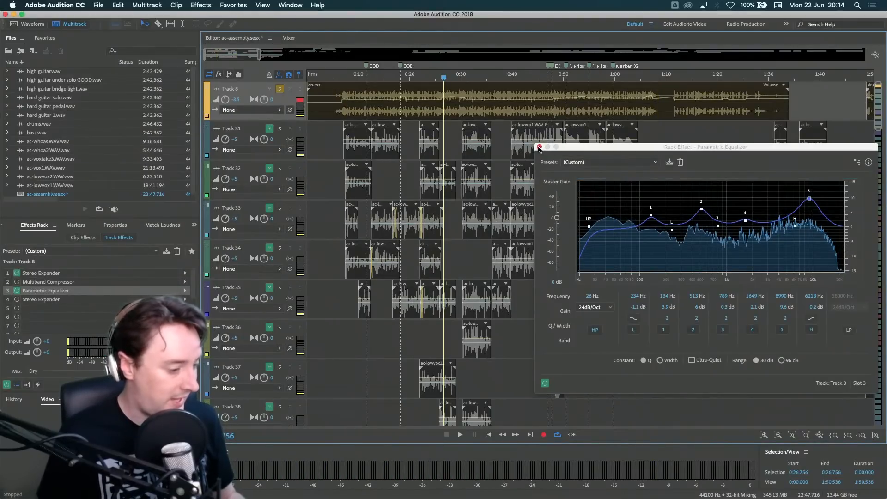
pyautogui.moveTo(809, 198); pyautogui.dragTo(810, 217)
pyautogui.click(539, 147)
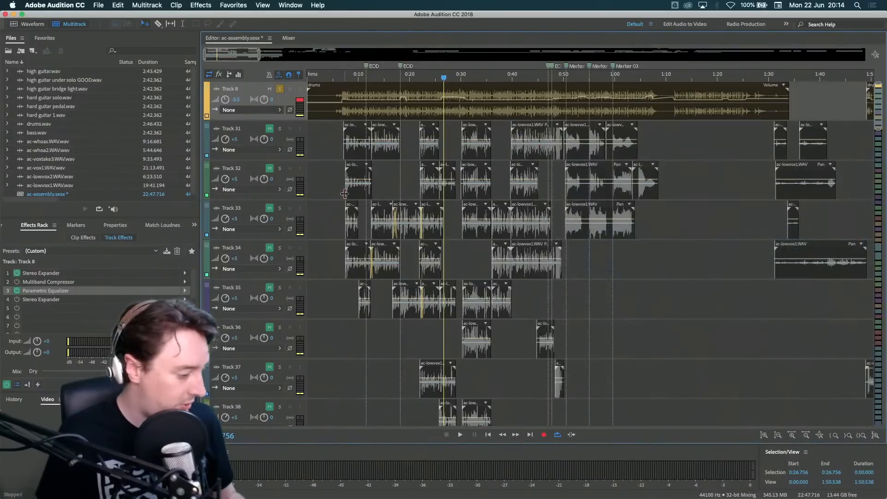
# - Solo the first hard guitar track instead of the drums and play it from about 0:10
pyautogui.scroll(-5, 320, 210)
pyautogui.scroll(5, 320, 209)
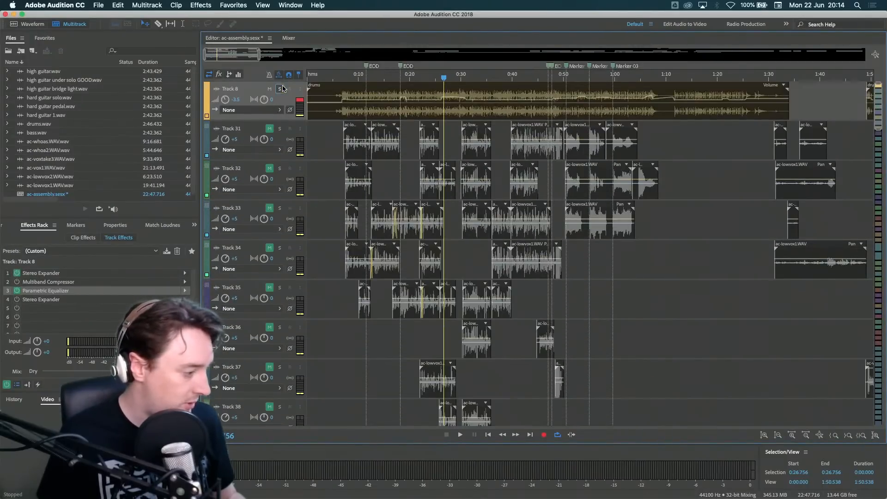
pyautogui.scroll(10, 313, 207)
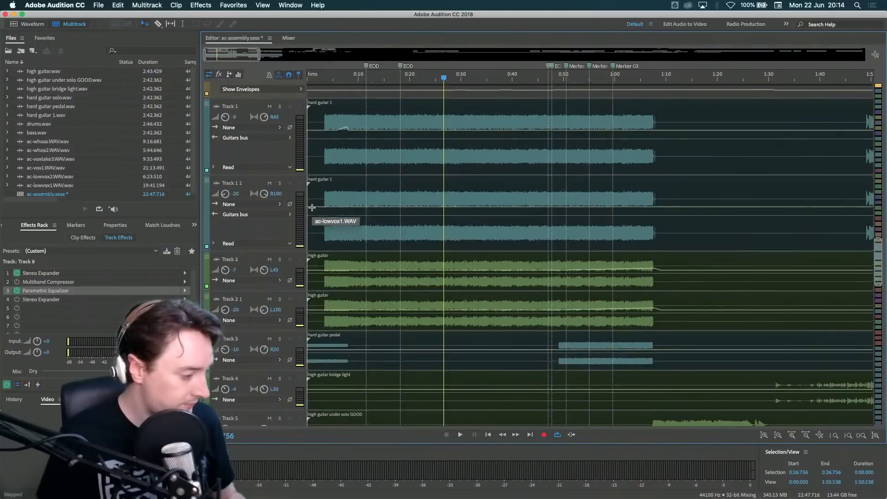
pyautogui.scroll(2, 312, 208)
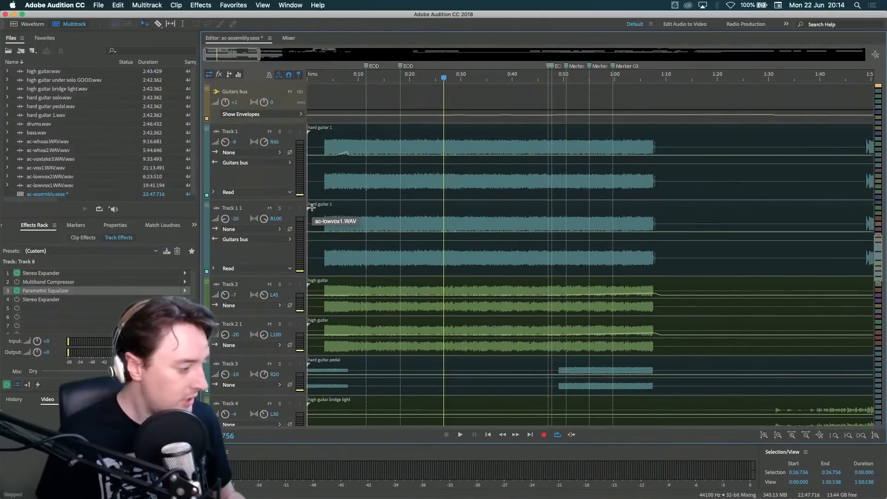
pyautogui.click(280, 132)
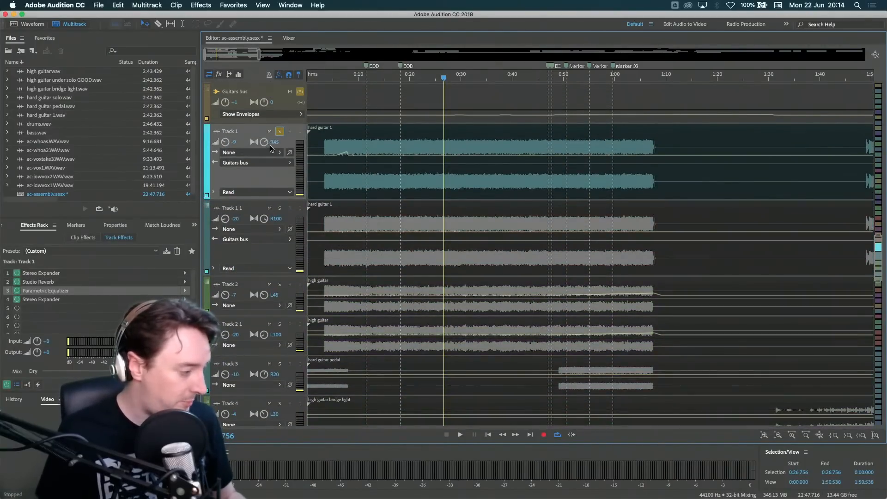
pyautogui.click(359, 78)
pyautogui.press('space')
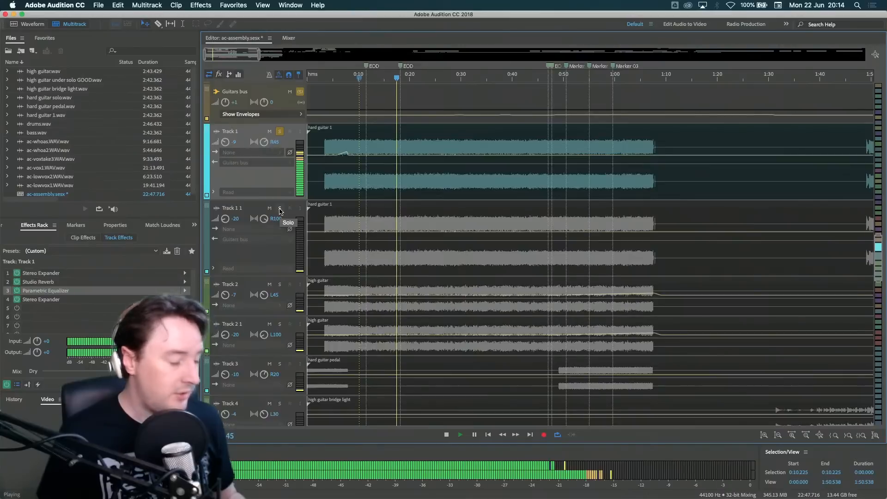
pyautogui.press('space')
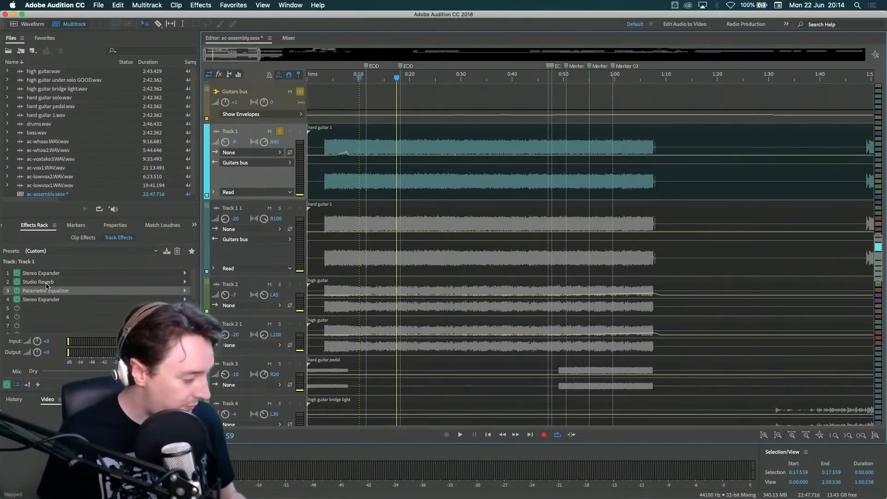
# - Switch the Multiband Compressor on for the drums in Track 8
pyautogui.scroll(-10, 418, 262)
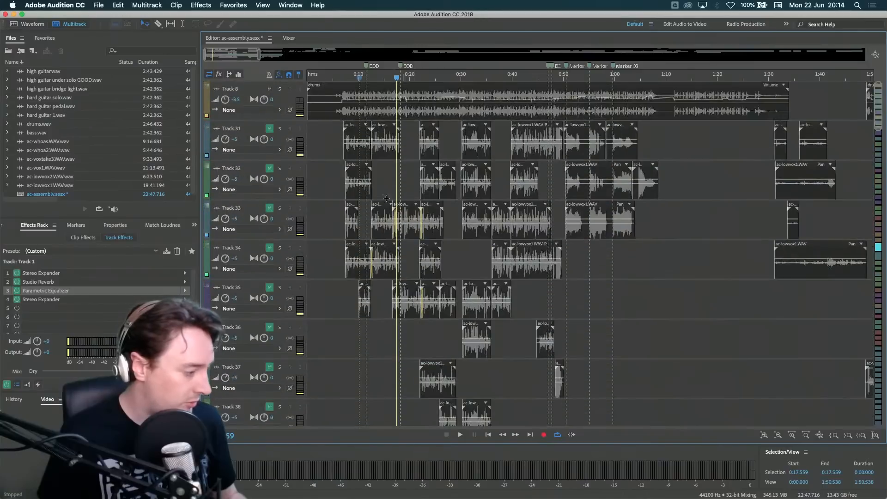
pyautogui.click(252, 92)
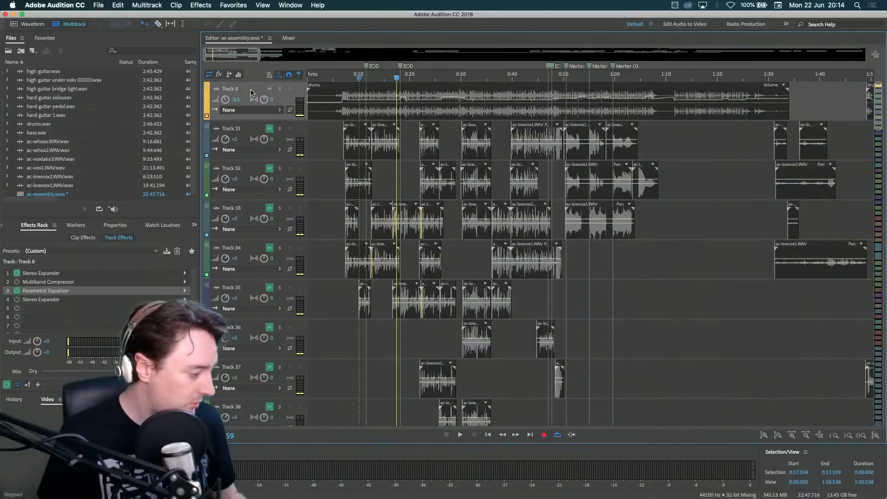
pyautogui.click(17, 282)
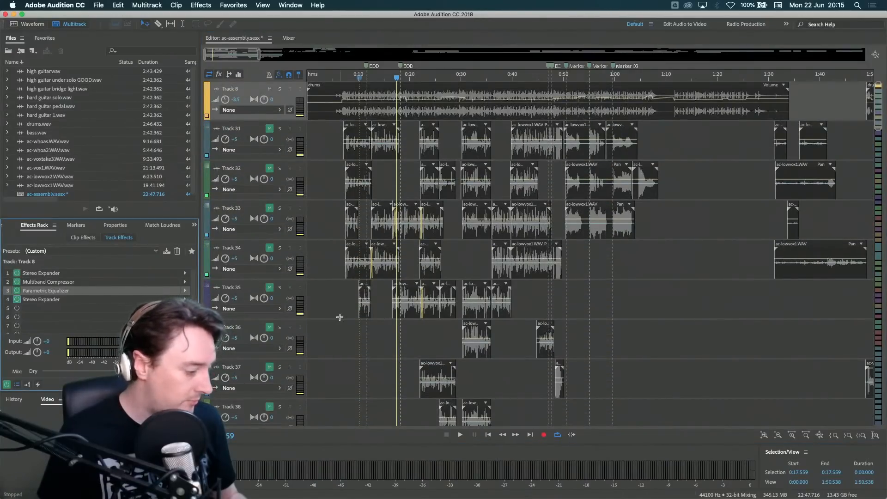
# - Return to Track 1 and play the soloed hard guitar from about 0:30
pyautogui.scroll(10, 340, 317)
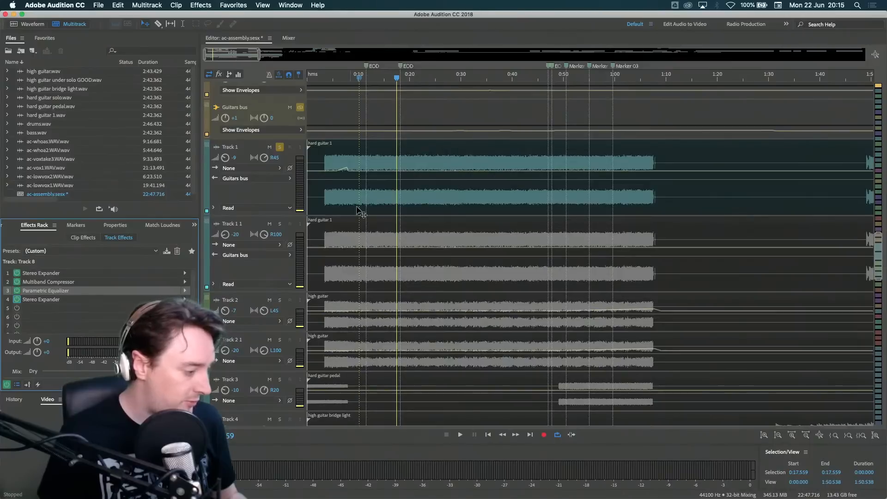
pyautogui.click(251, 150)
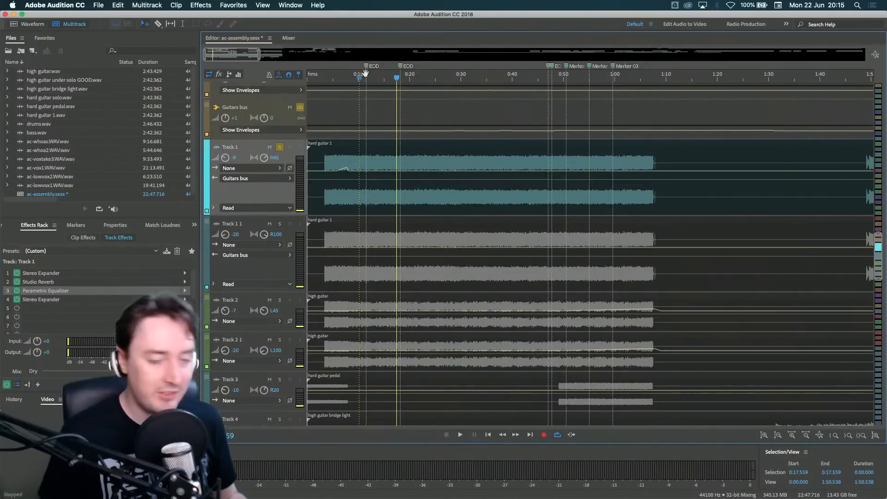
pyautogui.click(392, 78)
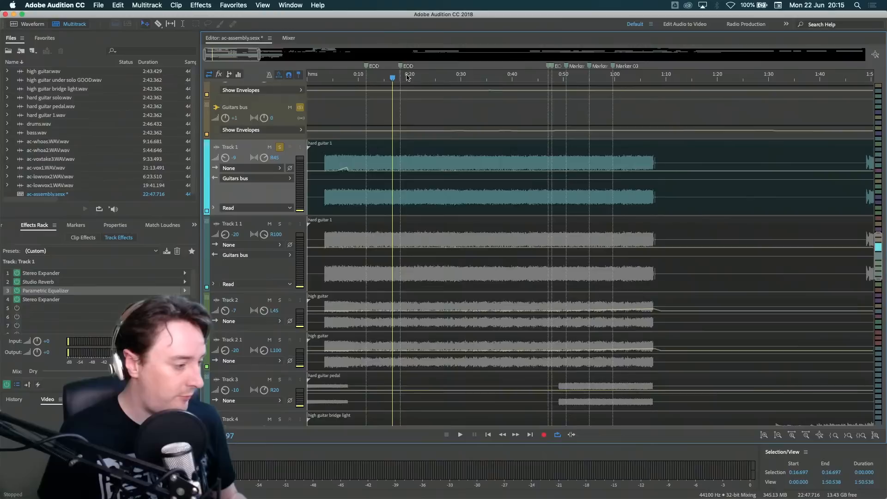
pyautogui.click(460, 77)
pyautogui.press('space')
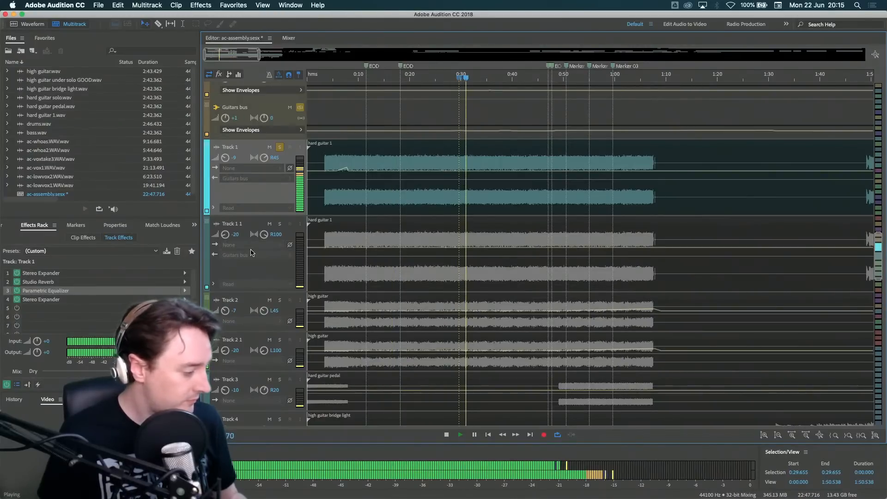
# - Review Track 1's Studio Reverb settings, stop playback, and close the effect window
pyautogui.doubleClick(44, 282)
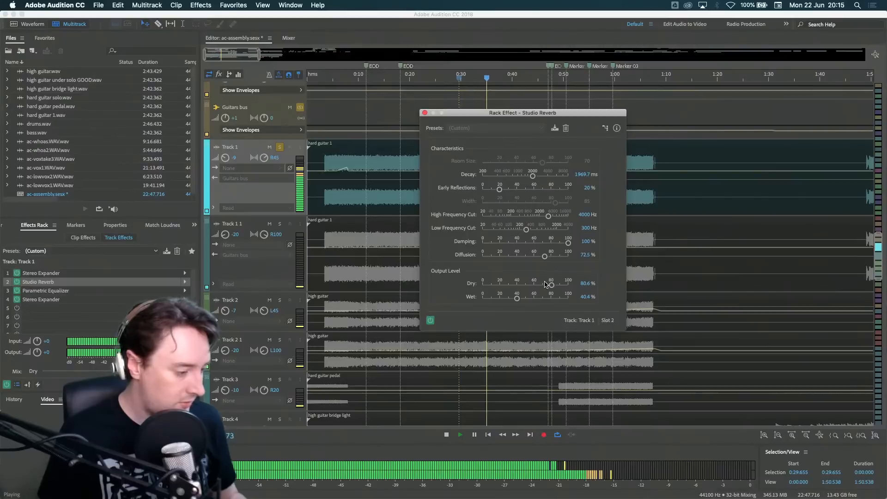
pyautogui.press('space')
pyautogui.moveTo(459, 114); pyautogui.dragTo(704, 107)
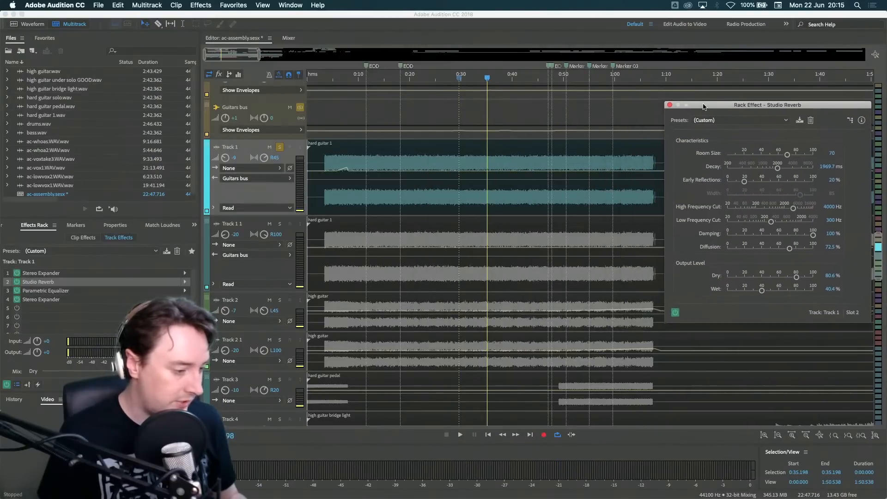
pyautogui.click(670, 105)
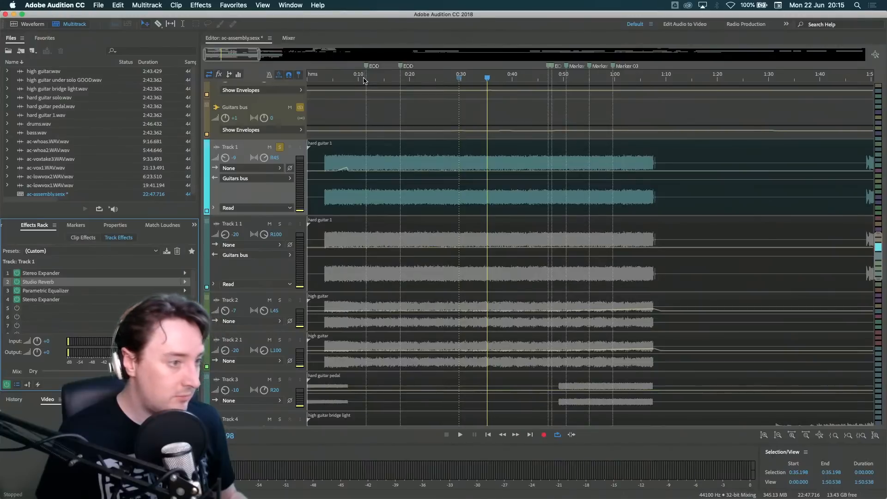
# - Open Track 1's Parametric Equalizer and compare the guitar with the effect bypassed and enabled, playing from about 0:11
pyautogui.click(364, 80)
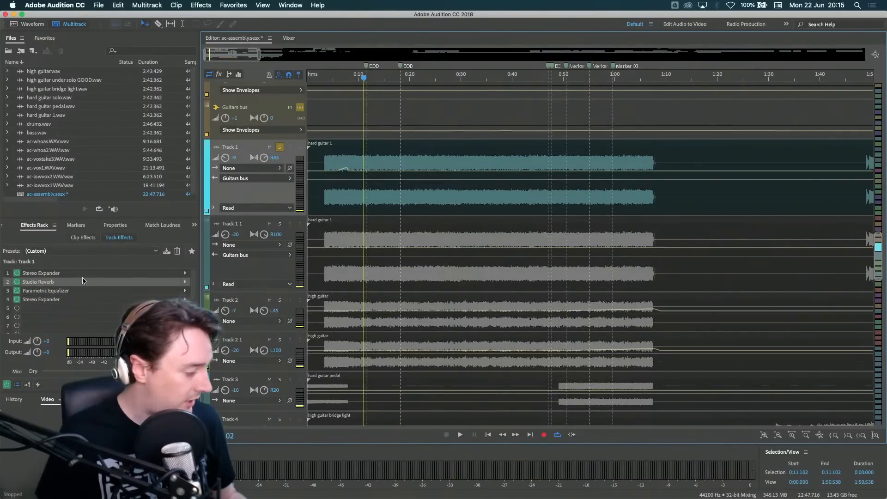
pyautogui.doubleClick(55, 291)
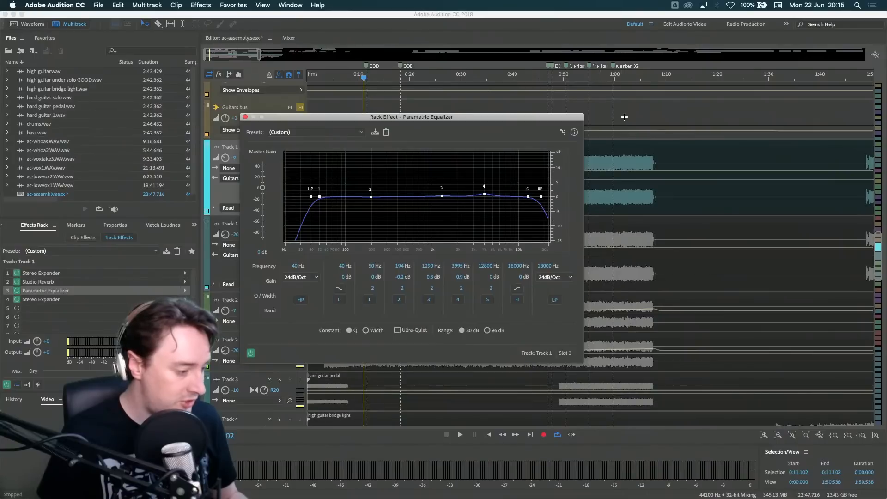
pyautogui.moveTo(499, 119); pyautogui.dragTo(788, 110)
pyautogui.press('space')
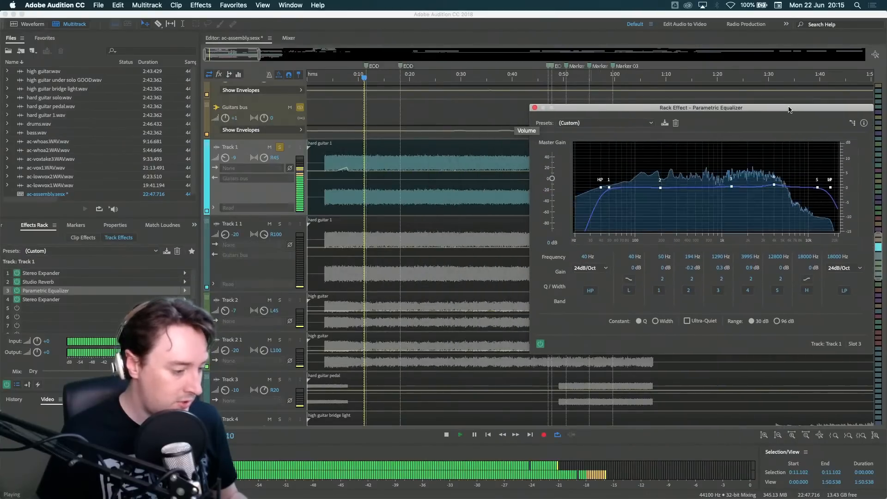
pyautogui.click(540, 344)
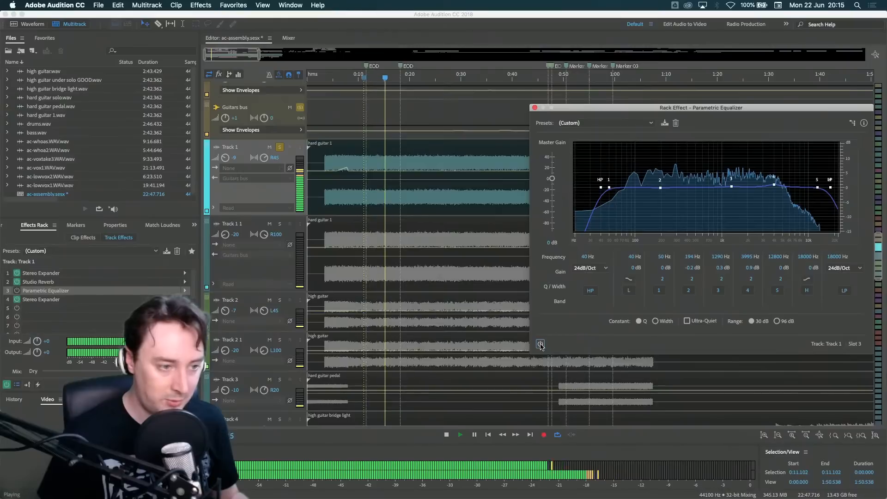
pyautogui.click(540, 344)
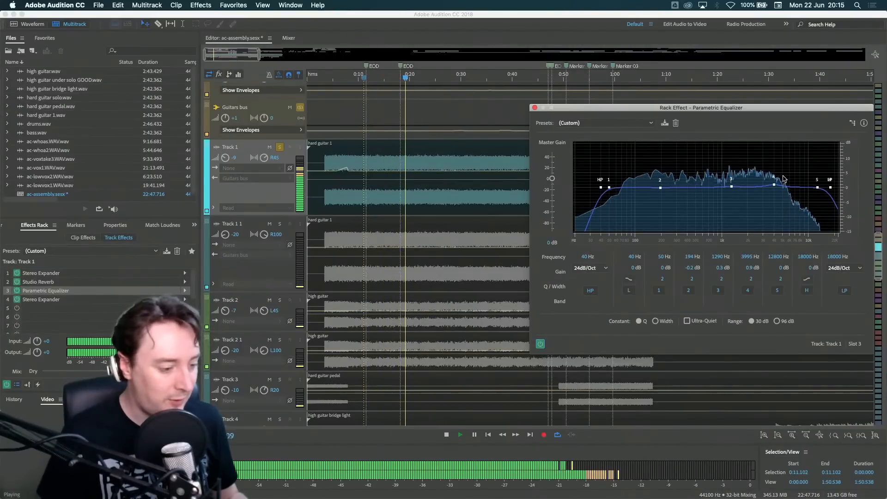
# - Boost band 4 to about 9.3 dB at 4745 Hz while listening, and bring it back to 0.5 dB at 4687 Hz
pyautogui.click(776, 186)
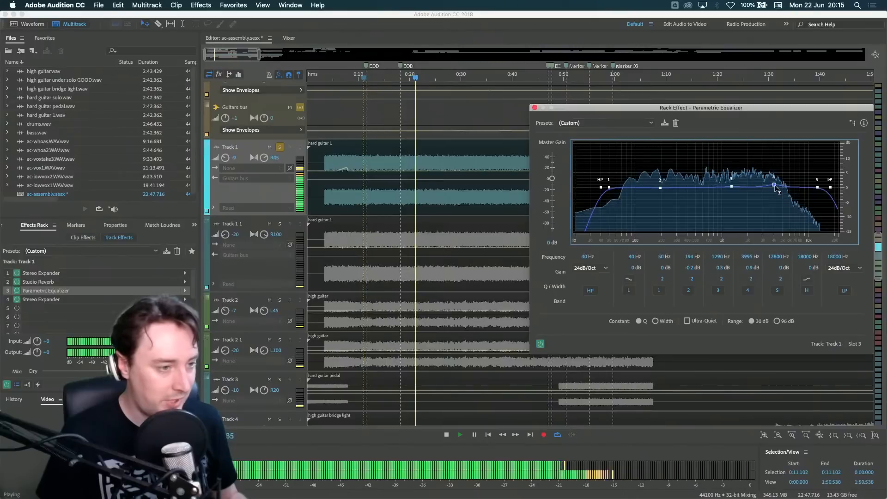
pyautogui.moveTo(775, 185); pyautogui.dragTo(781, 161)
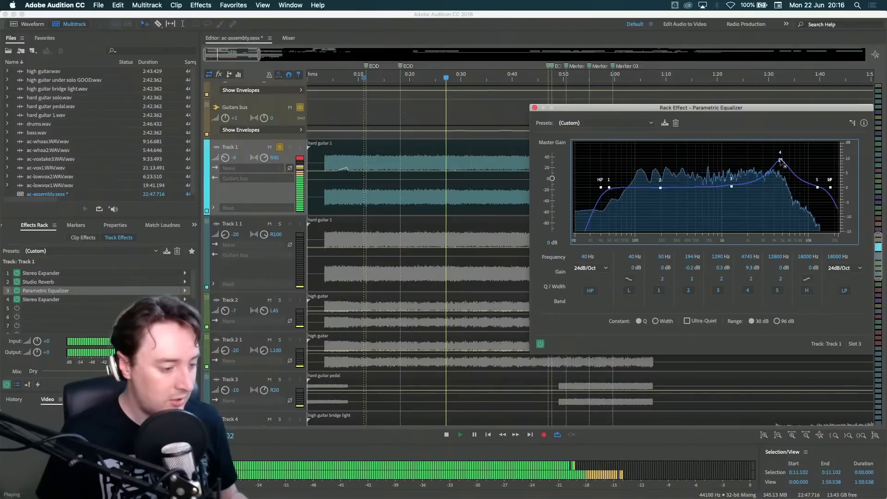
pyautogui.press('space')
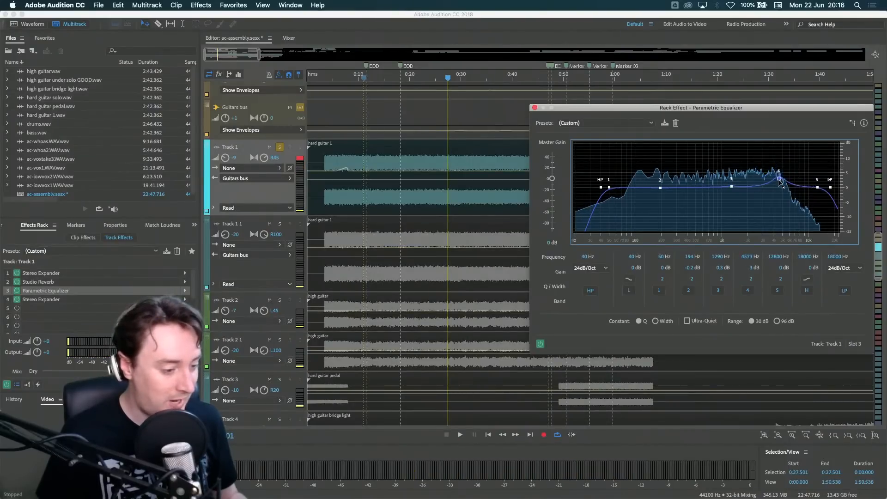
pyautogui.press('space')
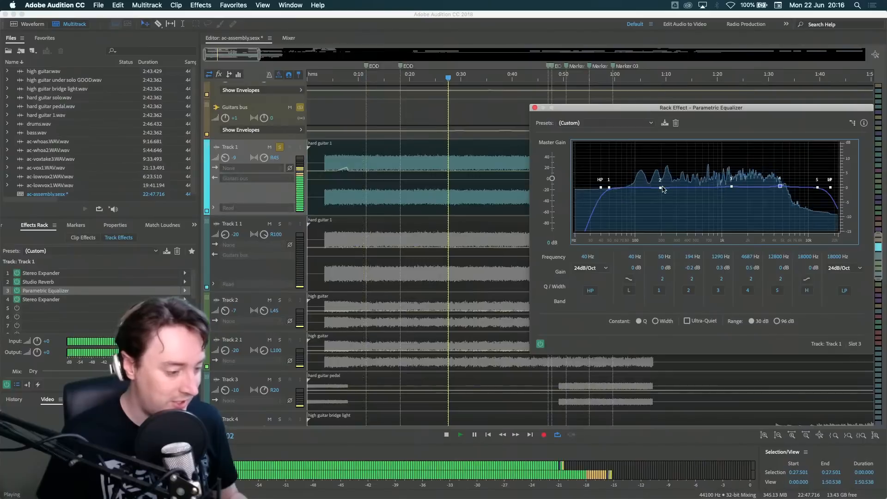
pyautogui.press('space')
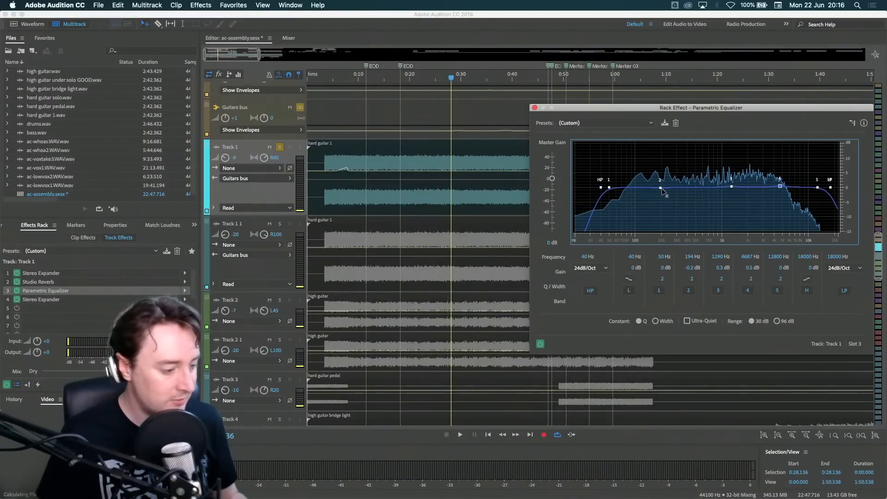
# - Boost band 2 to about 14.4 dB at 220 Hz during playback, and cut it to about -4.4 dB at 225 Hz
pyautogui.press('space')
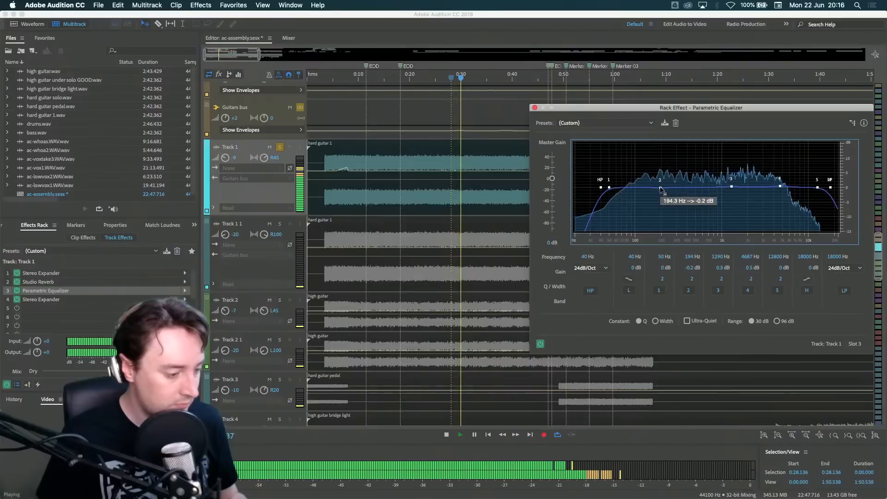
pyautogui.moveTo(661, 188); pyautogui.dragTo(665, 146)
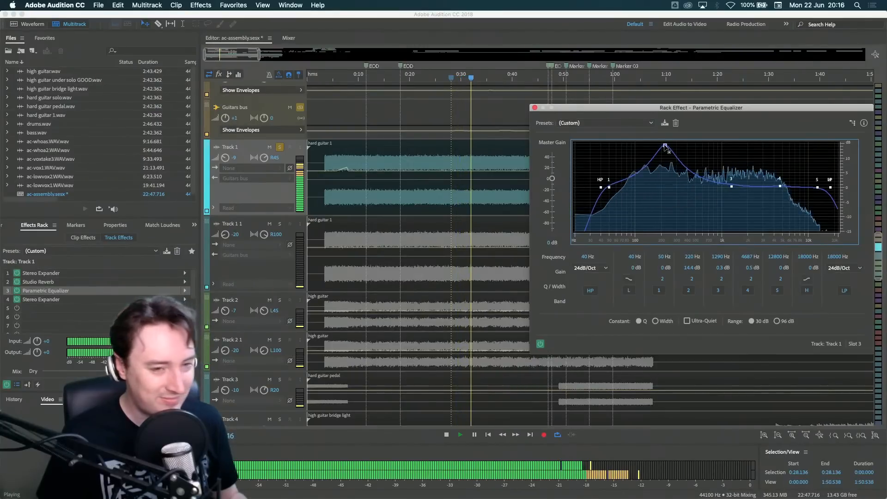
pyautogui.press('space')
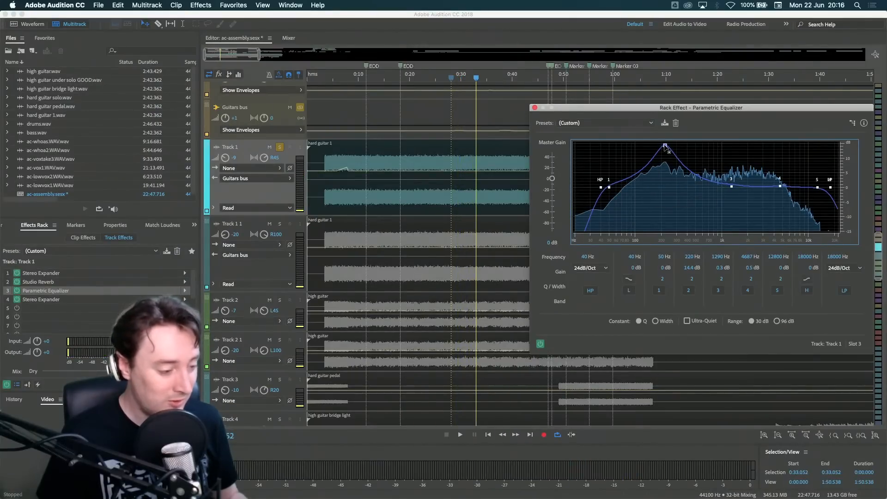
pyautogui.press('space')
pyautogui.moveTo(666, 147); pyautogui.dragTo(666, 201)
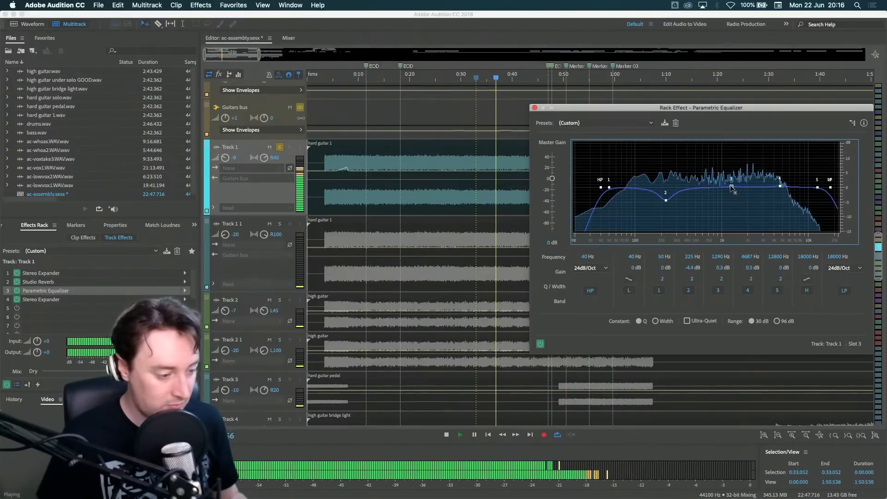
# - Shift band 3 to about 482 Hz at 3.5 dB, raise band 2 to about 0.6 dB, and close the Parametric Equalizer
pyautogui.moveTo(732, 187); pyautogui.dragTo(696, 181)
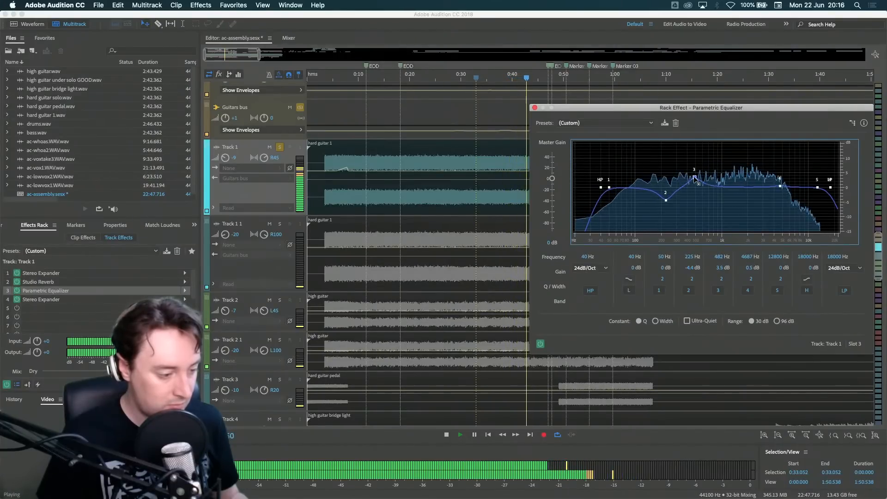
pyautogui.press('space')
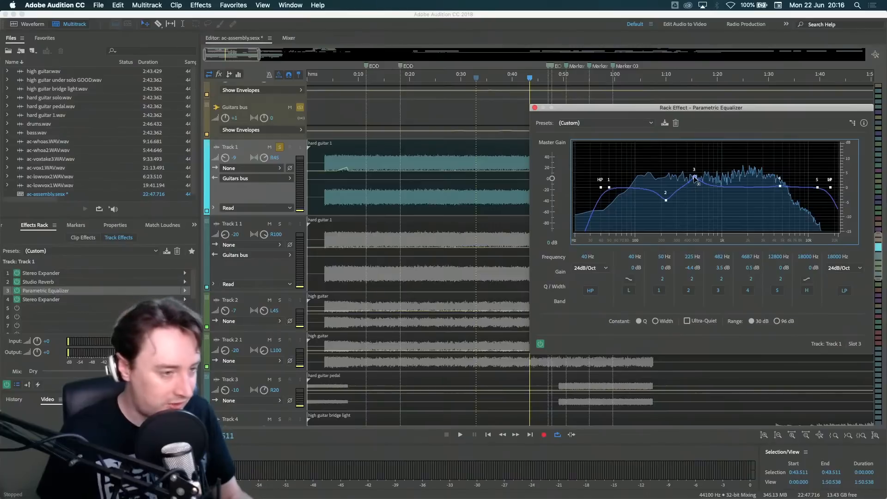
pyautogui.moveTo(667, 200); pyautogui.dragTo(667, 187)
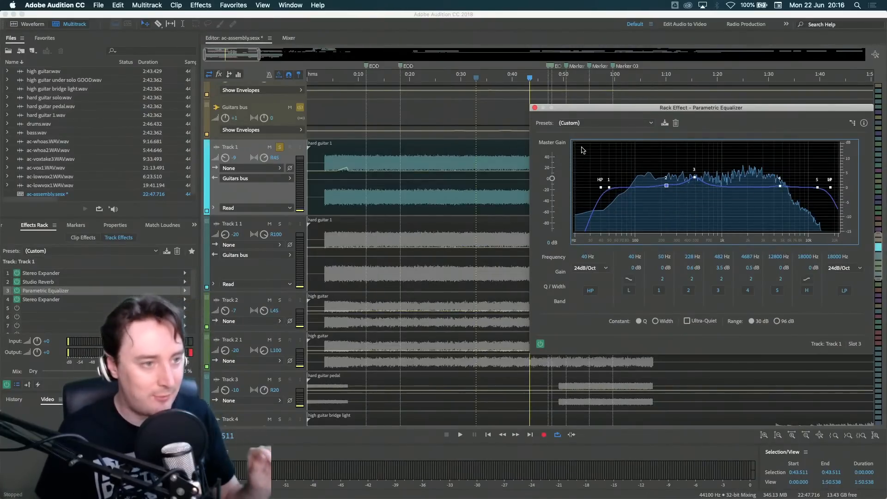
pyautogui.click(535, 108)
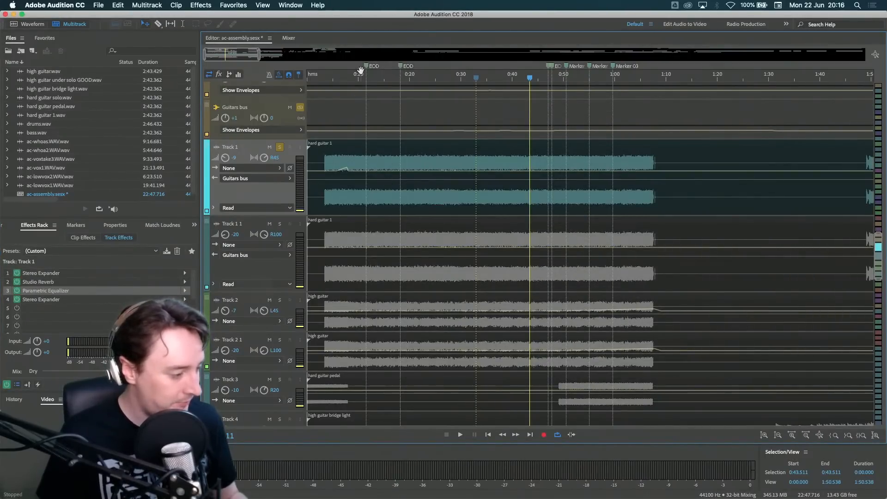
# - Play the soloed Track 1 guitar from about 0:12 and stop playback
pyautogui.click(367, 79)
pyautogui.press('space')
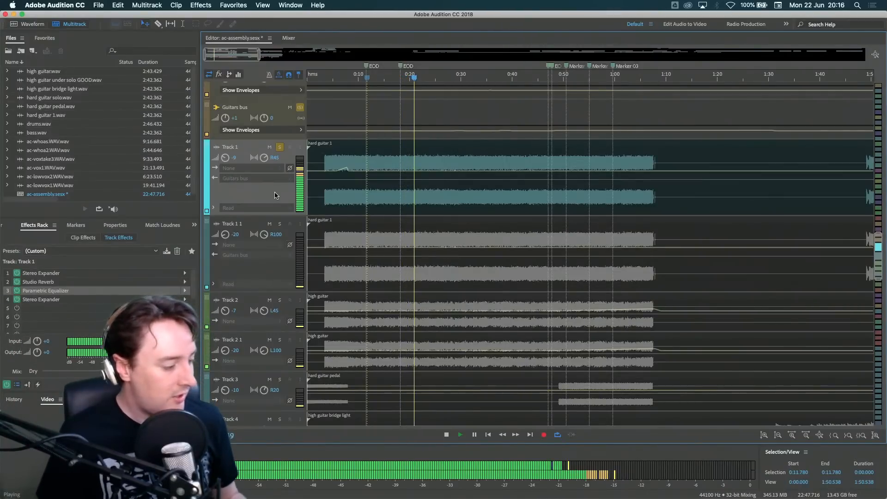
pyautogui.press('space')
# - Solo Track 1 1 alongside Track 1, play from about 0:11, and compare the sound without and with the duplicate guitar
pyautogui.click(280, 225)
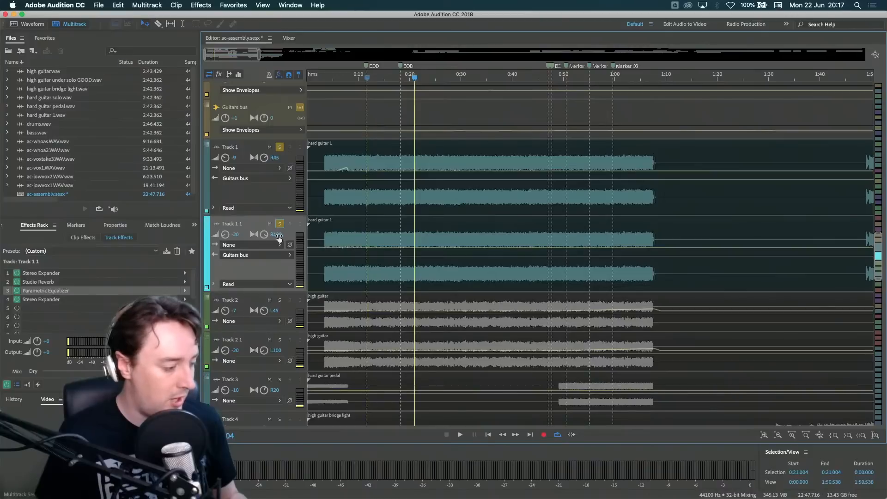
pyautogui.click(362, 79)
pyautogui.press('space')
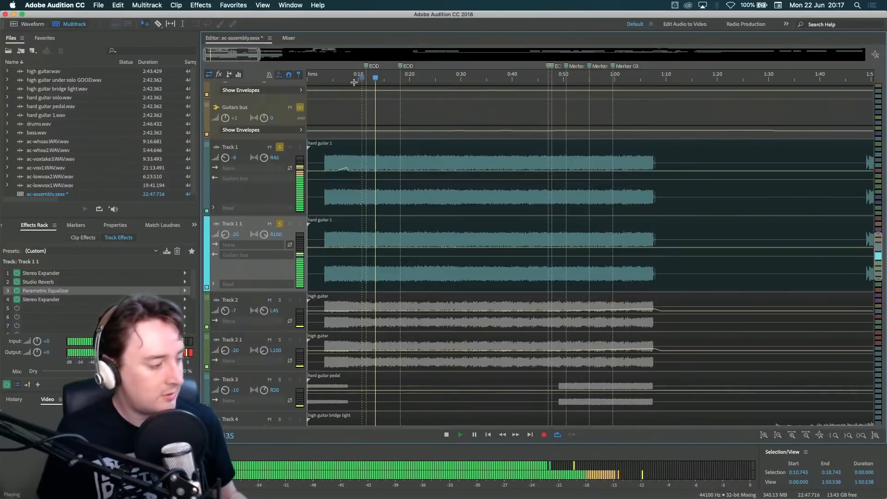
pyautogui.click(280, 224)
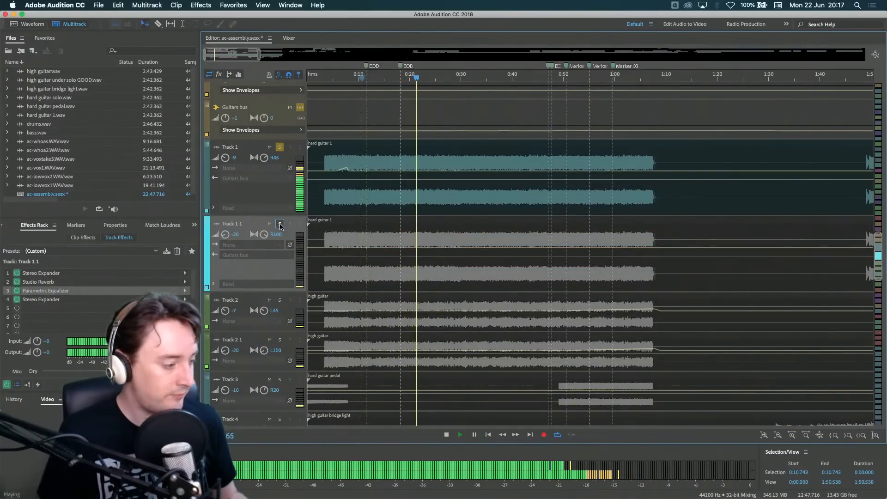
pyautogui.click(280, 224)
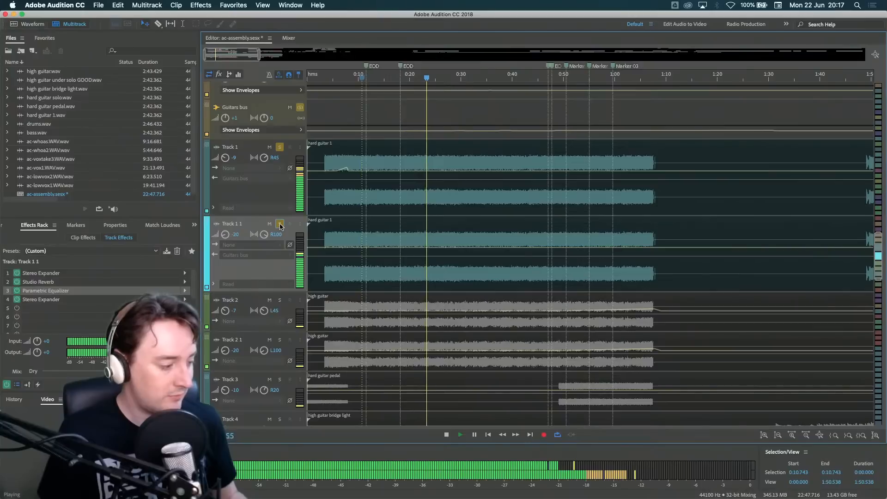
# - Compare the hard guitar with and without its double by toggling the solo on Track 1 1 during playback
pyautogui.press('space')
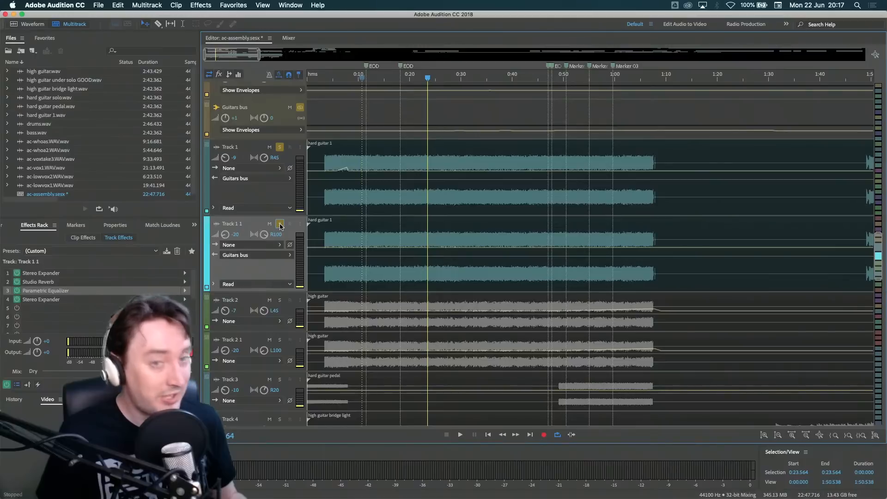
pyautogui.press('space')
pyautogui.click(280, 224)
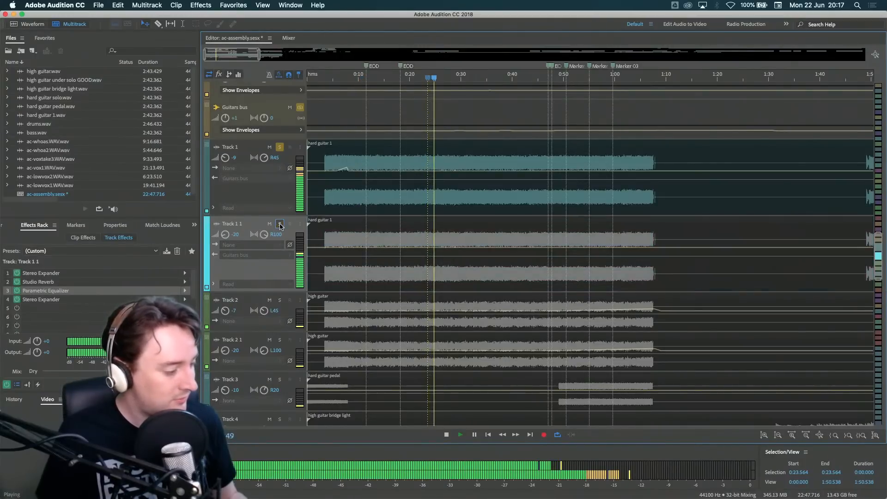
pyautogui.press('space')
pyautogui.click(280, 224)
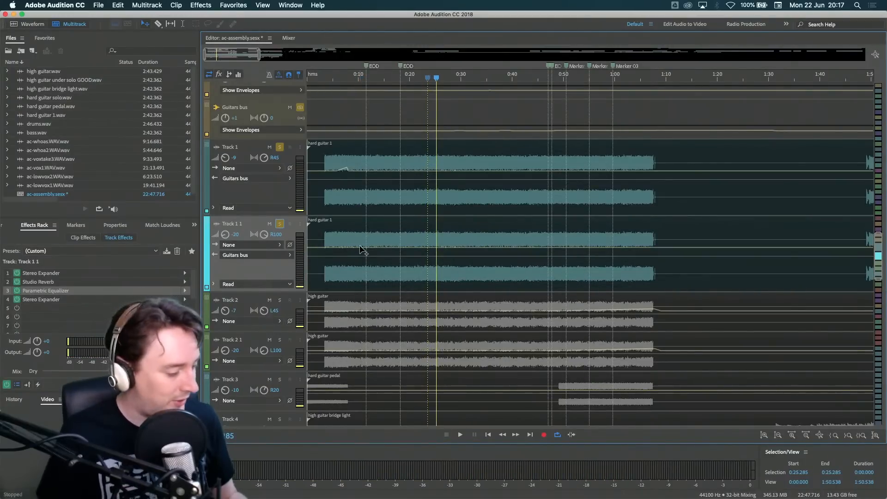
# - Audition the high guitars with the hard guitars by soloing Track 2 and Track 2 1 and playing from about 0:09
pyautogui.scroll(-3, 362, 249)
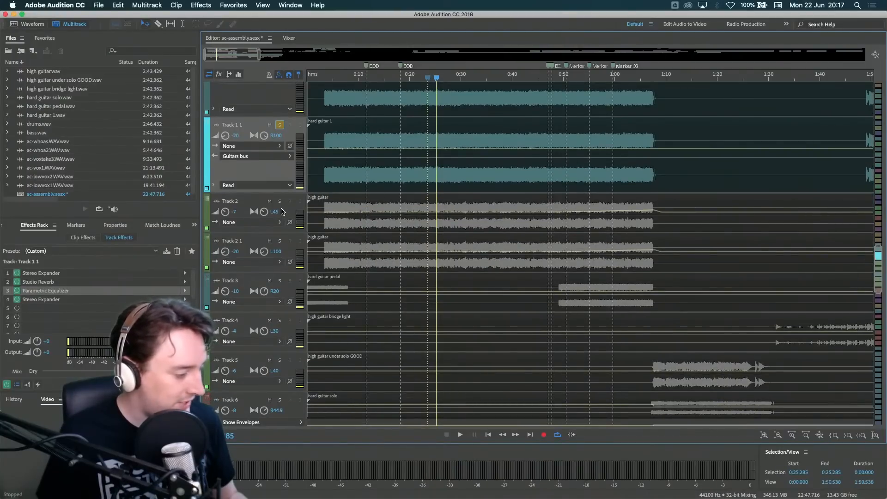
pyautogui.click(280, 203)
pyautogui.click(280, 202)
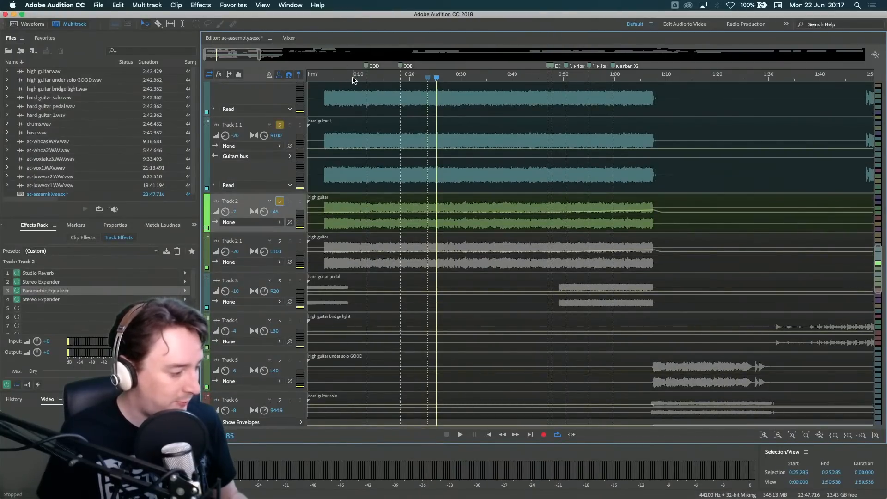
pyautogui.click(354, 77)
pyautogui.press('space')
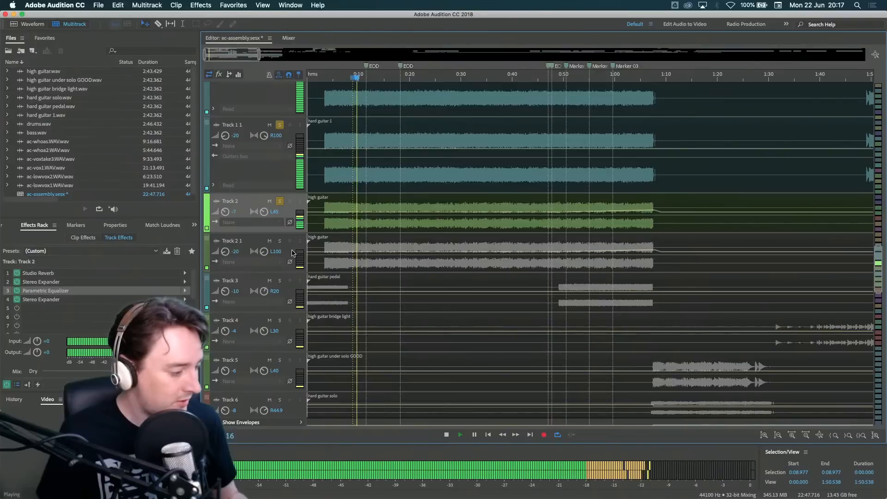
pyautogui.click(280, 242)
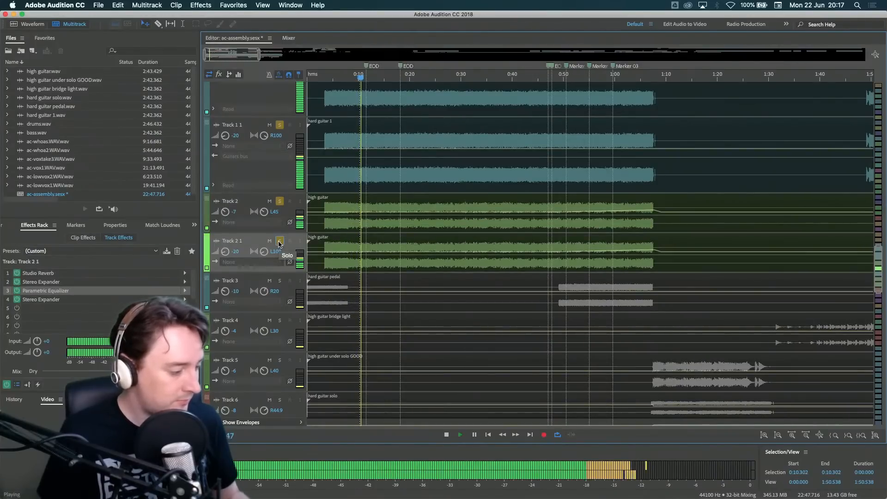
# - Turn off solo on Track 1 1 and Track 1 so only the high guitar tracks play
pyautogui.click(279, 125)
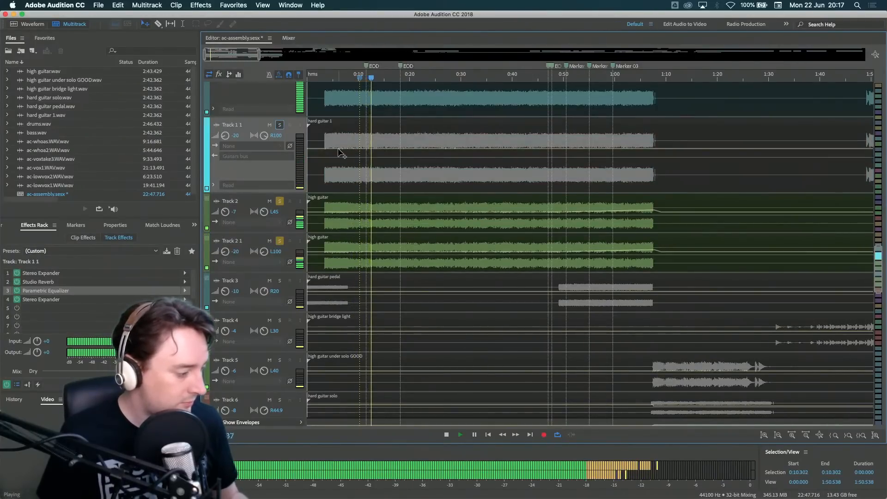
pyautogui.scroll(3, 280, 146)
pyautogui.click(280, 144)
pyautogui.scroll(-3, 283, 222)
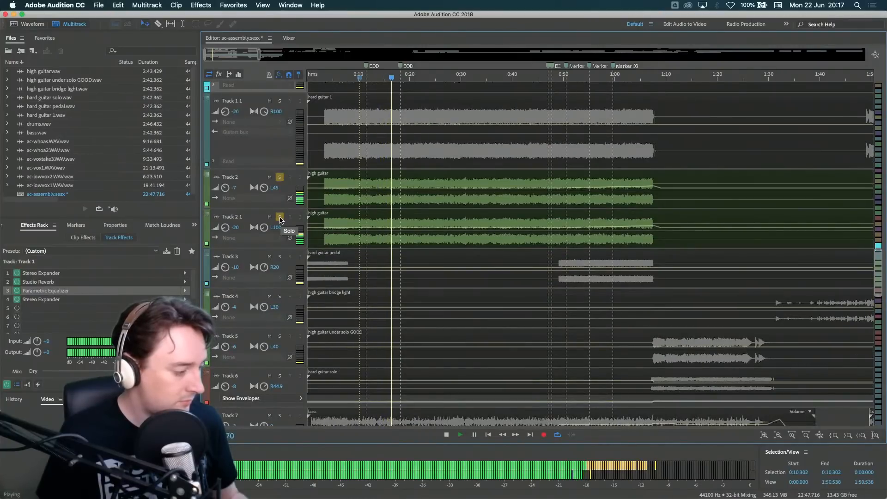
# - Toggle the solo on Track 2 1 repeatedly during playback to compare the high guitar with and without its double
pyautogui.click(280, 217)
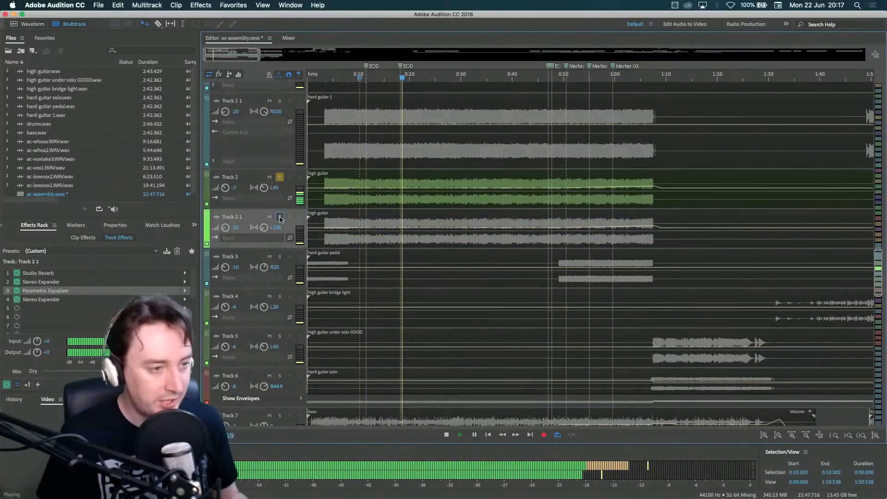
pyautogui.click(281, 217)
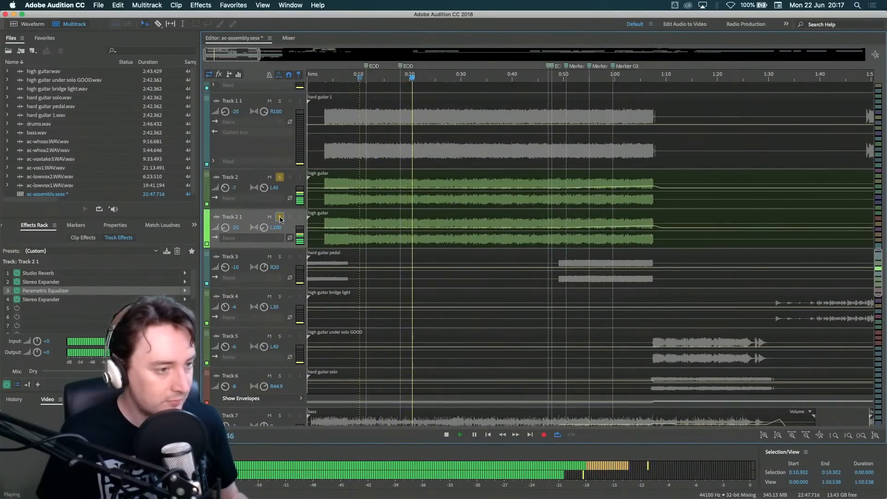
pyautogui.click(280, 217)
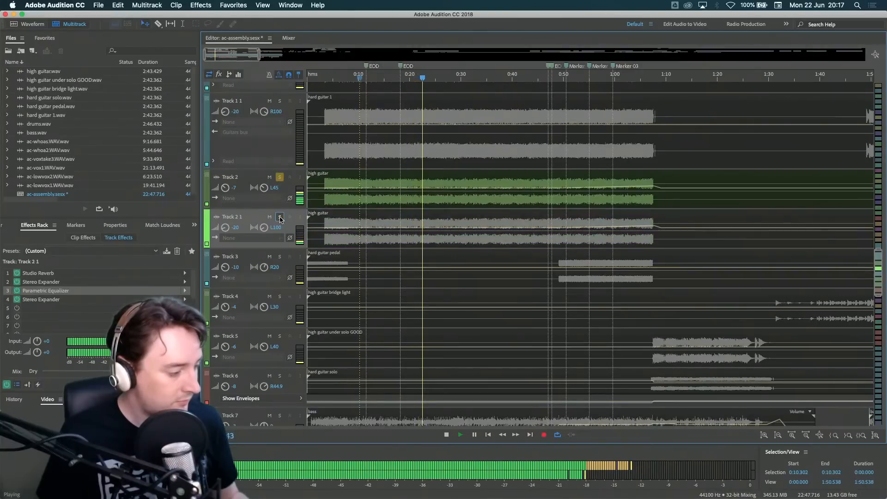
pyautogui.click(280, 217)
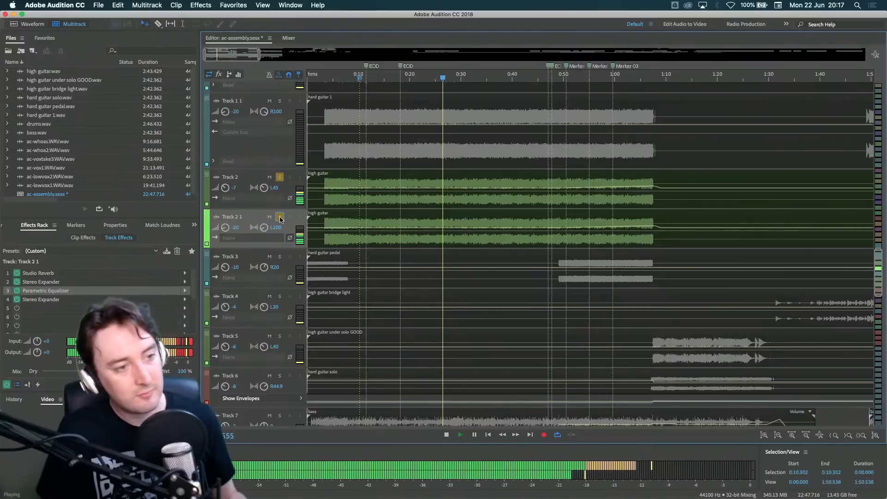
# - Stop playback and clear the solo on Track 2 and Track 2 1
pyautogui.press('space')
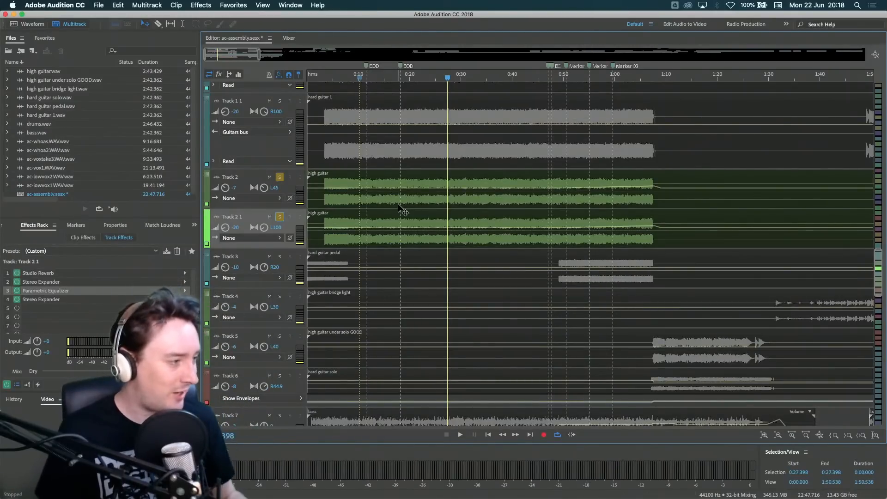
pyautogui.click(280, 177)
pyautogui.click(280, 218)
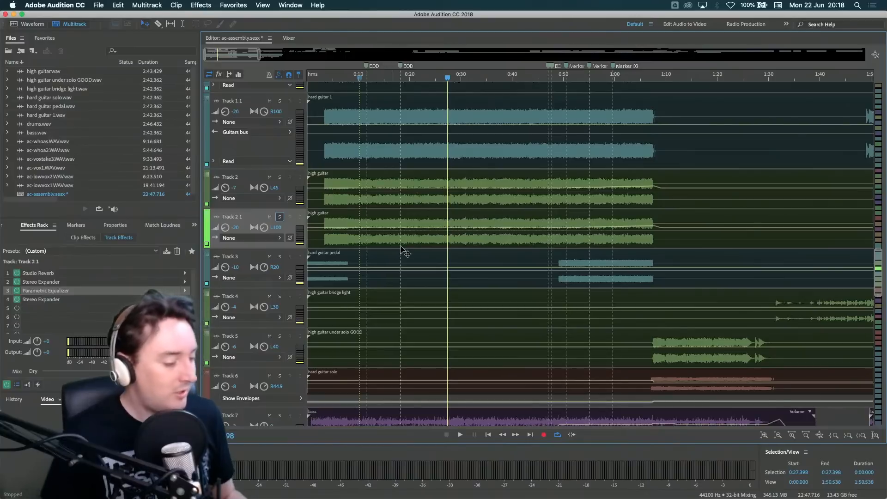
# - Select Track 1 and Track 1 1 in turn to compare their track effects and bus routing
pyautogui.scroll(3, 415, 252)
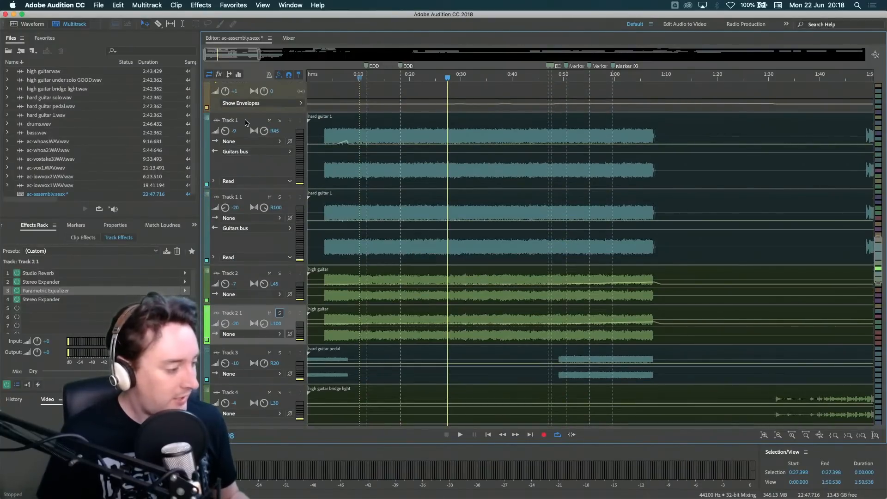
pyautogui.click(246, 122)
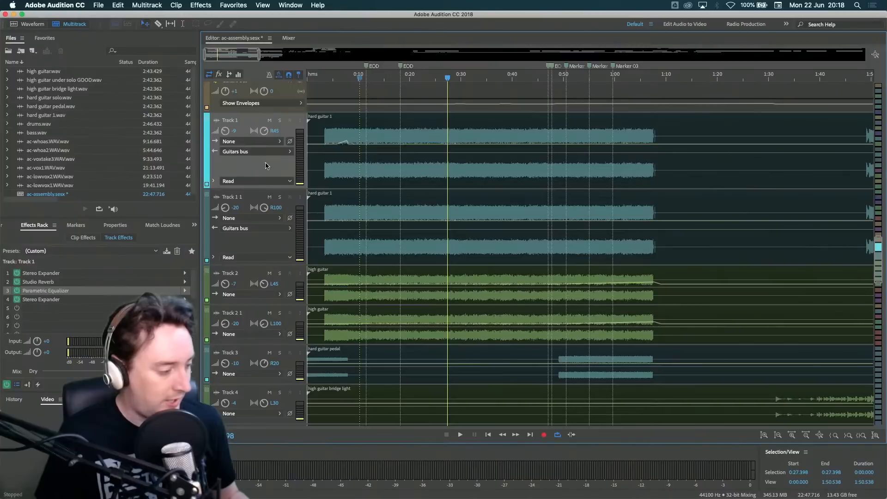
pyautogui.click(264, 240)
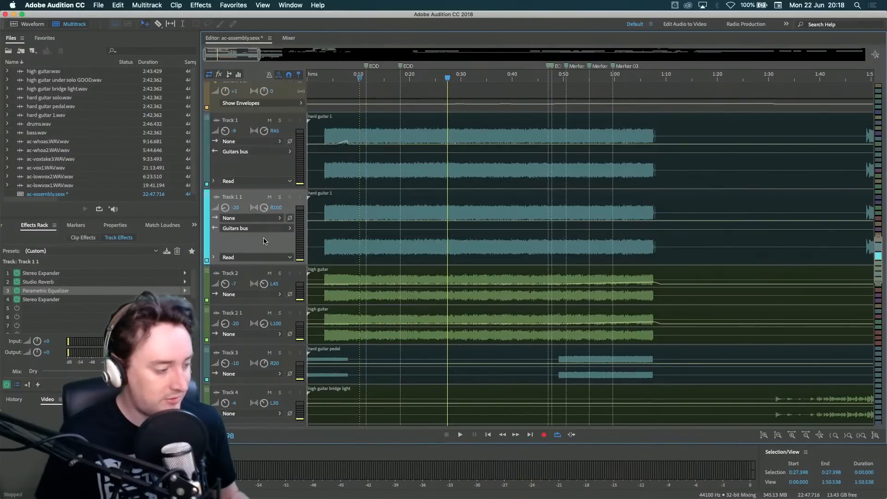
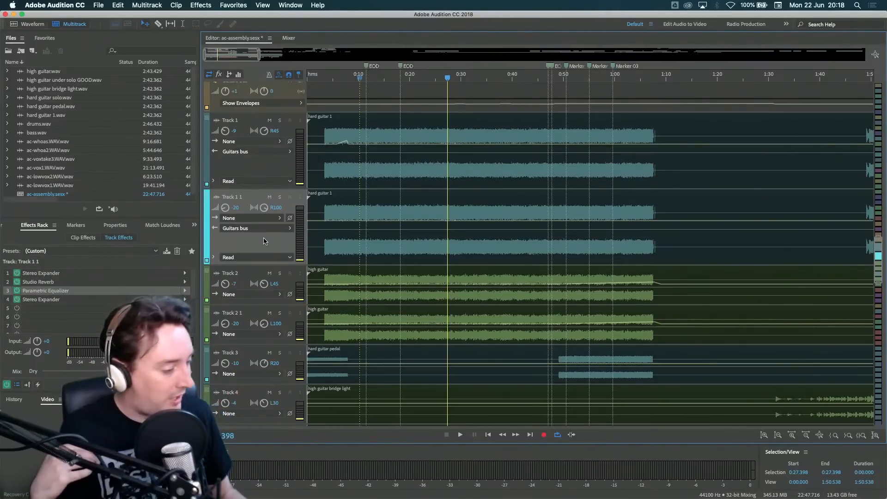
pyautogui.click(263, 171)
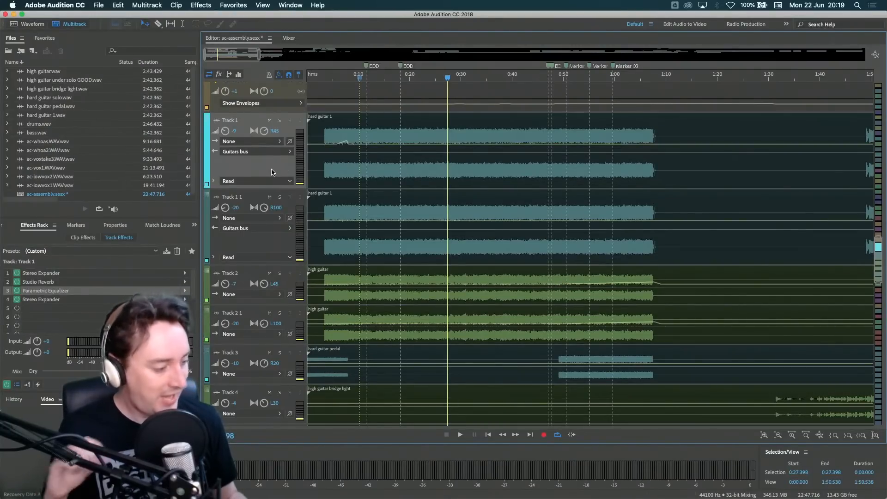
# - Play the mix while turning the Master volume down and back up to +2.1, finishing with it at +0
pyautogui.scroll(-15, 397, 187)
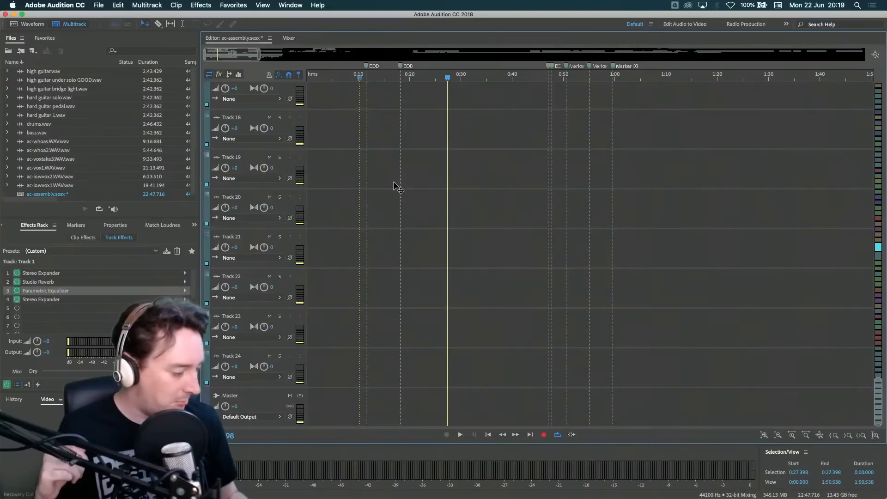
pyautogui.click(253, 400)
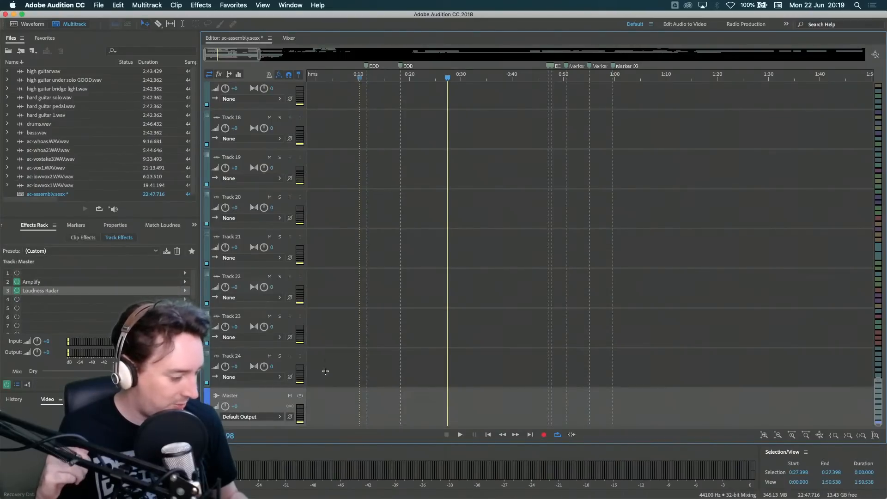
pyautogui.press('space')
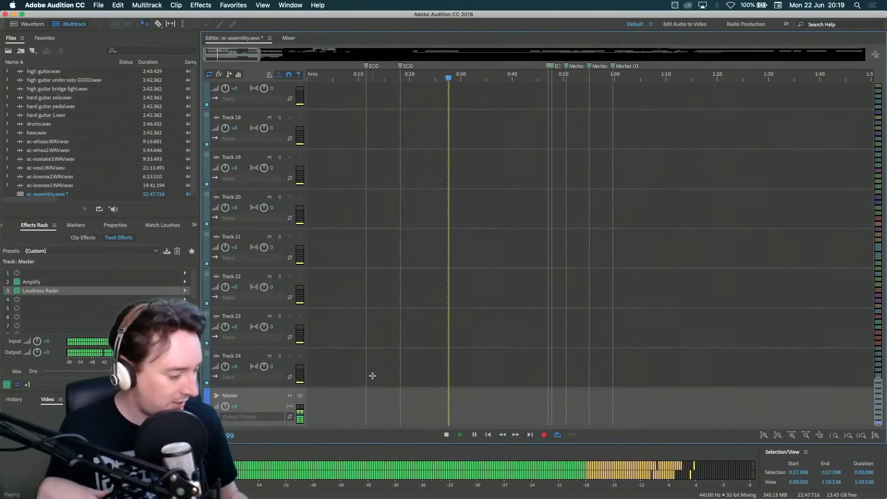
pyautogui.press('space')
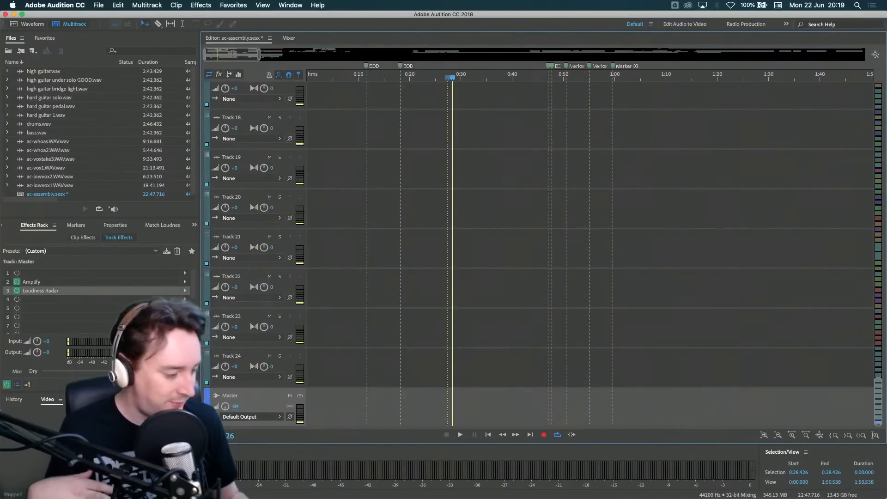
pyautogui.press('space')
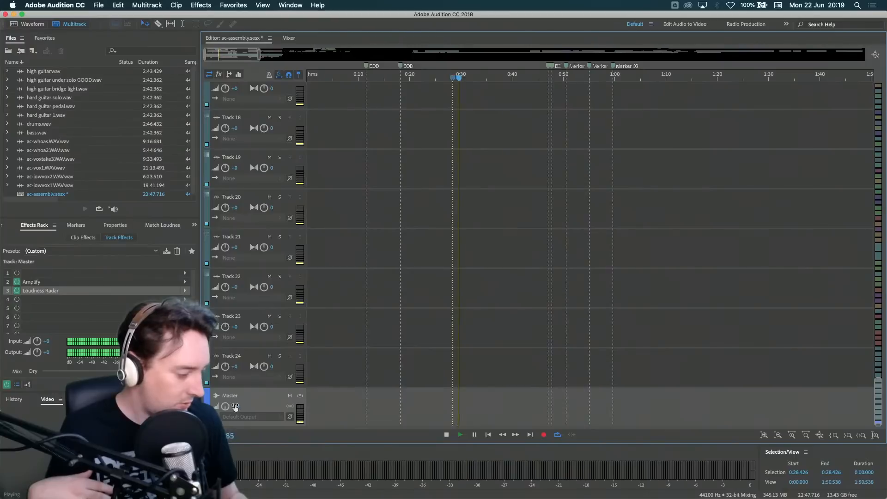
pyautogui.moveTo(233, 408); pyautogui.dragTo(368, 406)
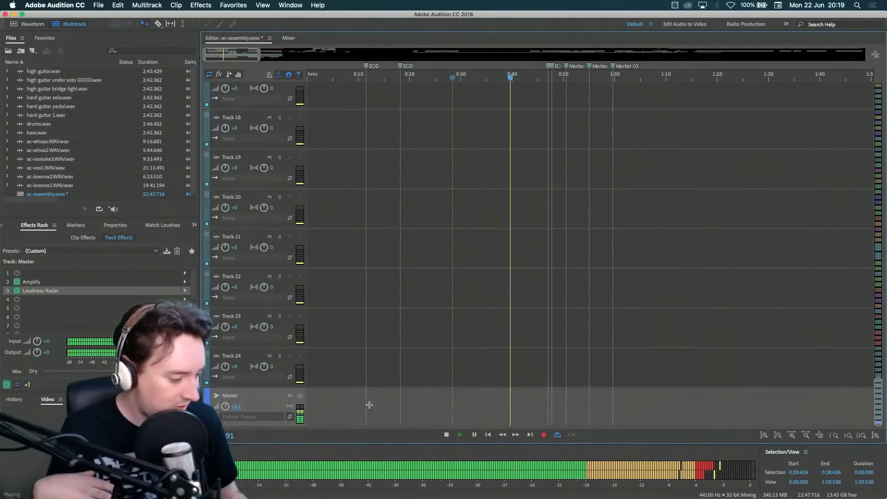
pyautogui.press('space')
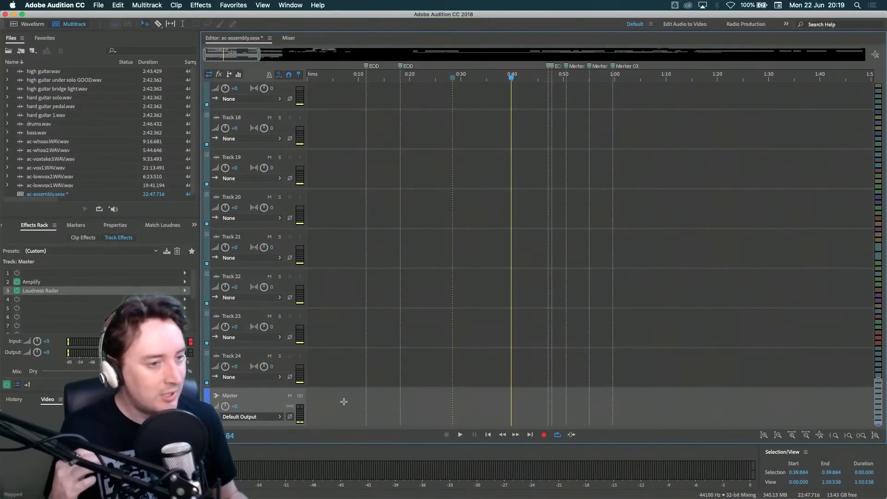
# - Examine the bus choices in Track 1's output routing and close them, keeping Guitars bus
pyautogui.scroll(15, 336, 401)
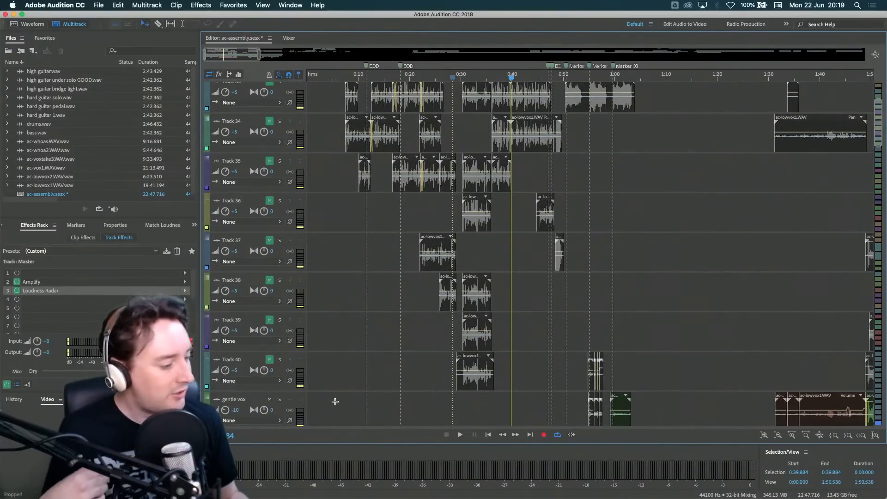
pyautogui.scroll(10, 335, 401)
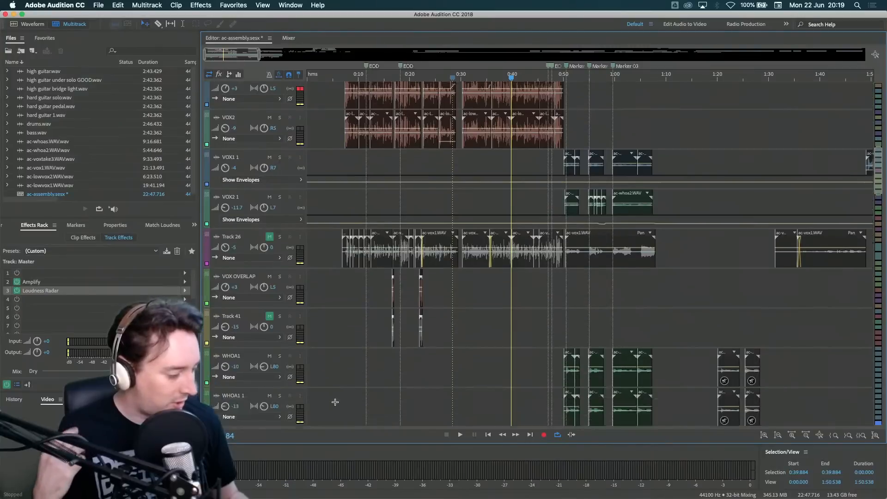
pyautogui.scroll(10, 335, 402)
pyautogui.click(257, 205)
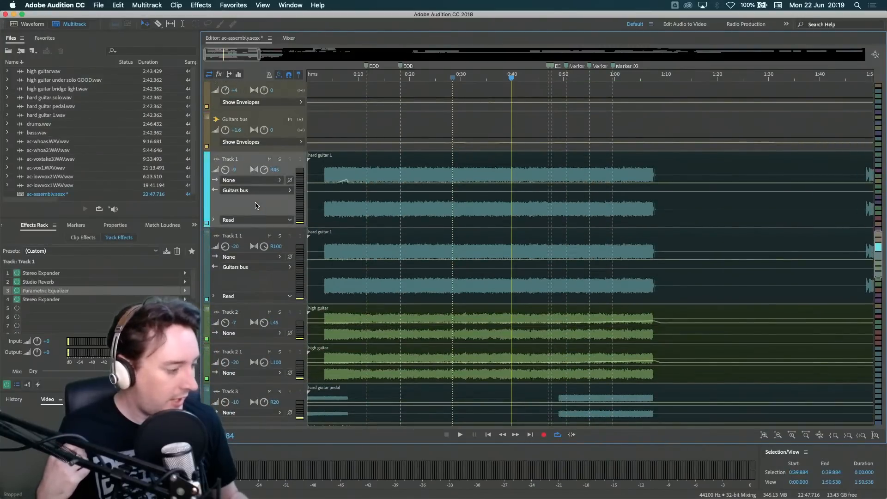
pyautogui.click(266, 192)
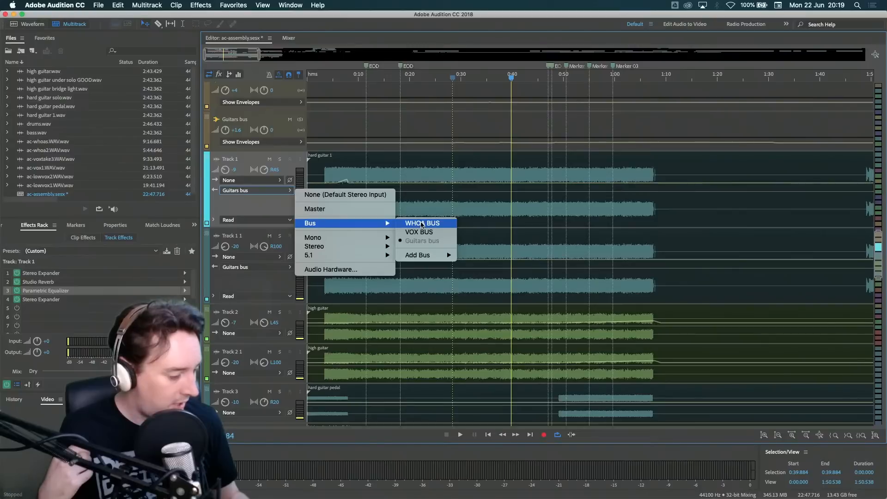
pyautogui.click(265, 205)
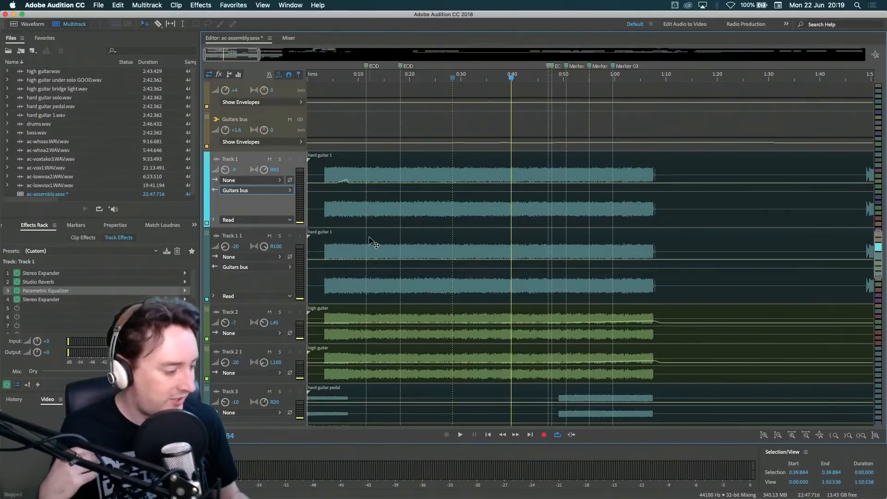
# - Solo the hard guitar pedal on Track 3 and play it from about 0:50
pyautogui.scroll(-3, 373, 249)
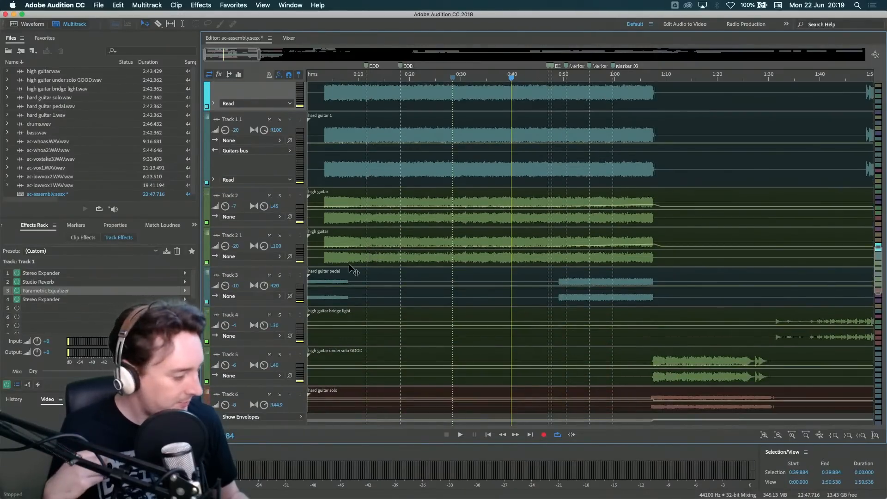
pyautogui.scroll(2, 255, 276)
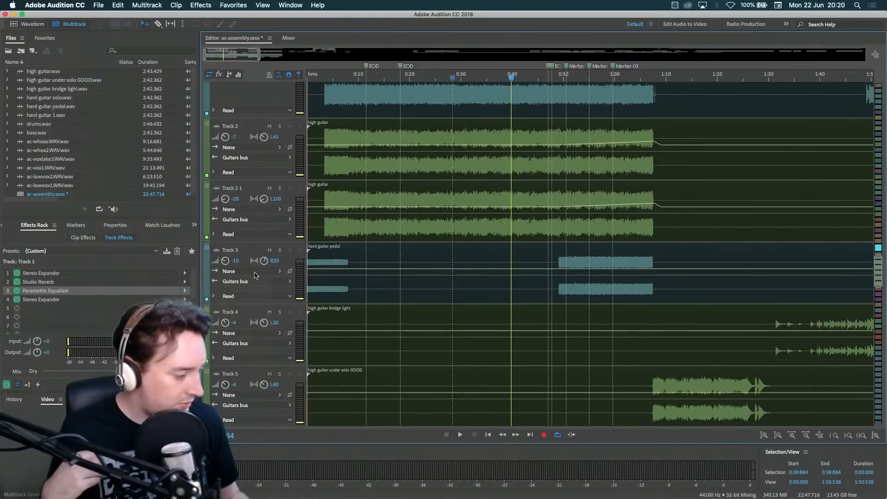
pyautogui.click(562, 78)
pyautogui.click(280, 250)
pyautogui.press('space')
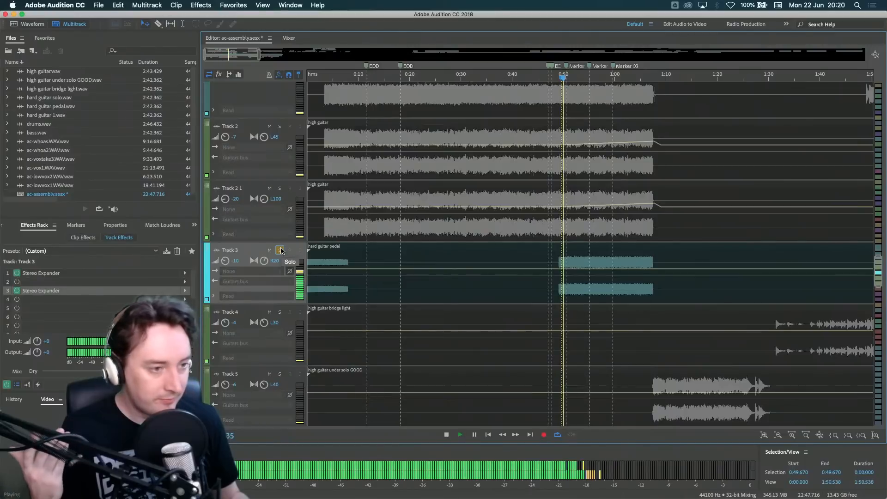
# - Replay the soloed hard guitar pedal on Track 3 from about 0:51, stopping at about 0:54
pyautogui.press('space')
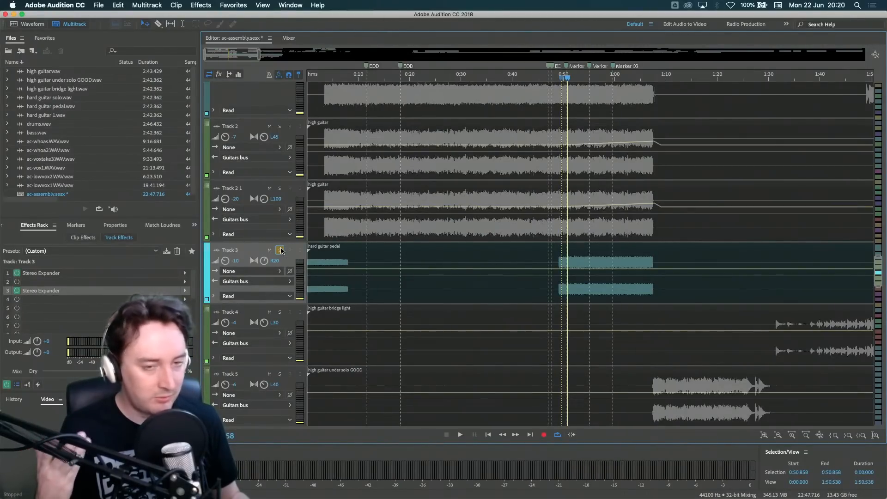
pyautogui.press('space')
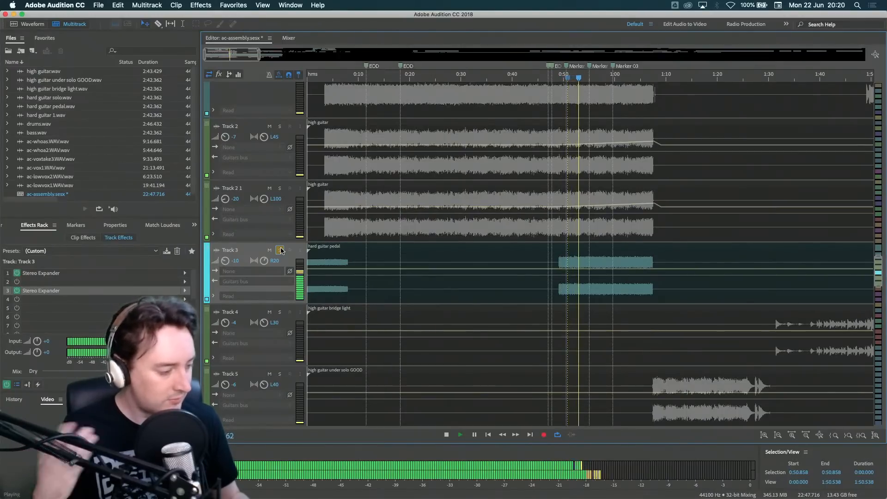
pyautogui.press('space')
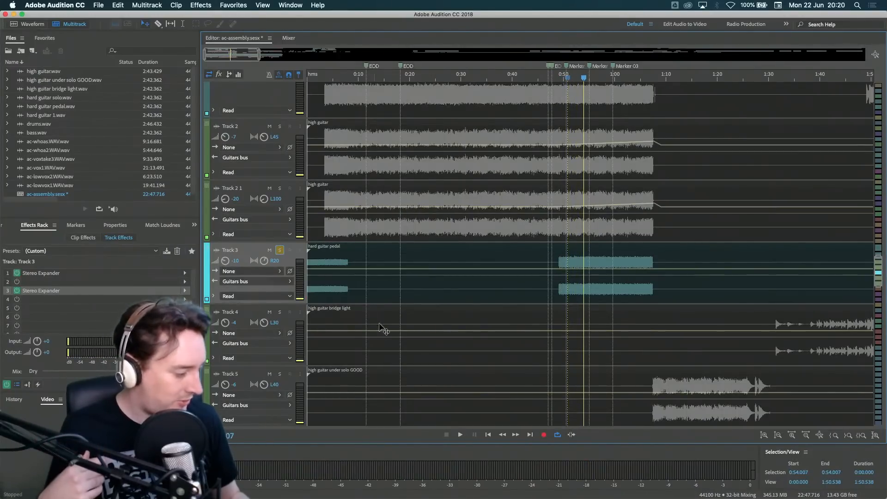
# - Solo the high guitar bridge light on Track 4 and play a short passage from about 1:40
pyautogui.scroll(-3, 386, 333)
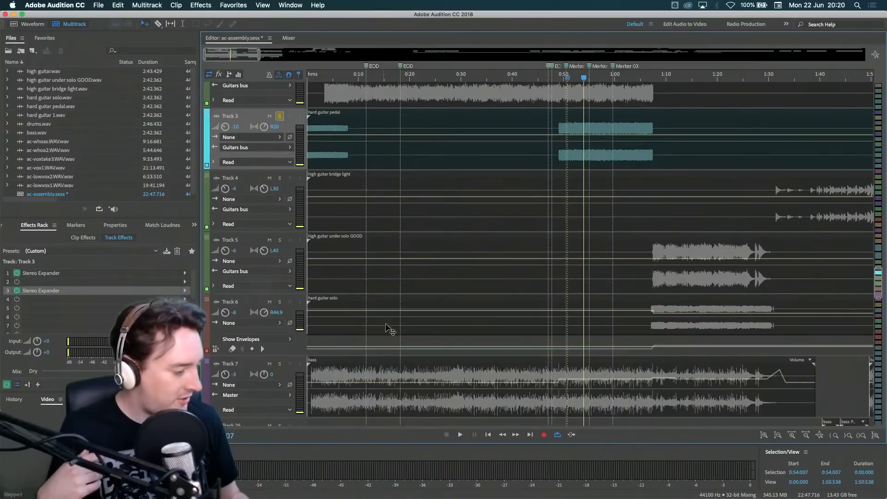
pyautogui.click(659, 76)
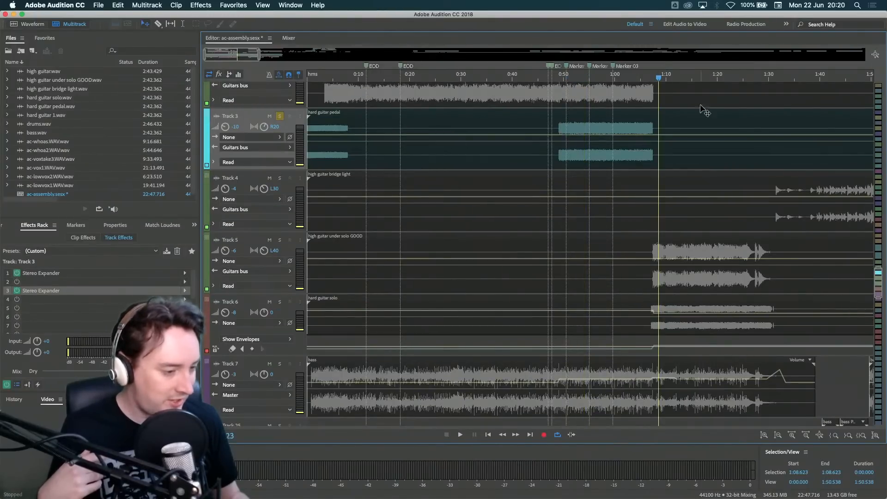
pyautogui.click(819, 77)
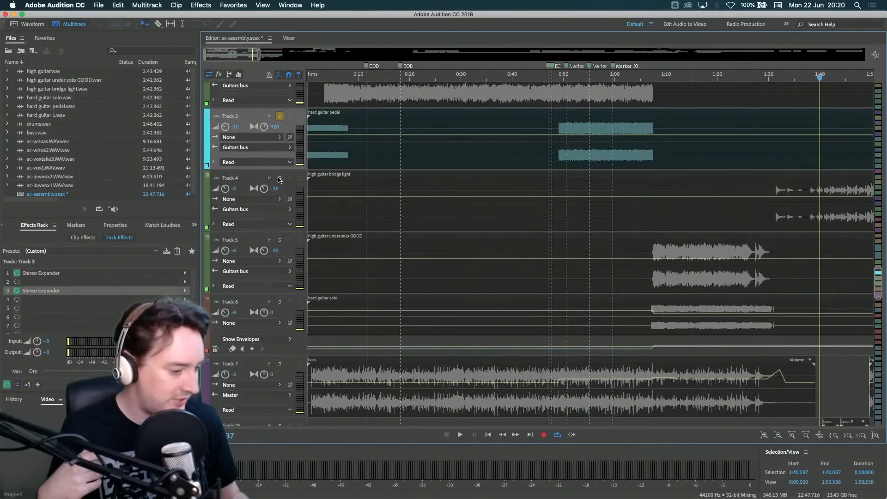
pyautogui.click(279, 178)
pyautogui.press('space')
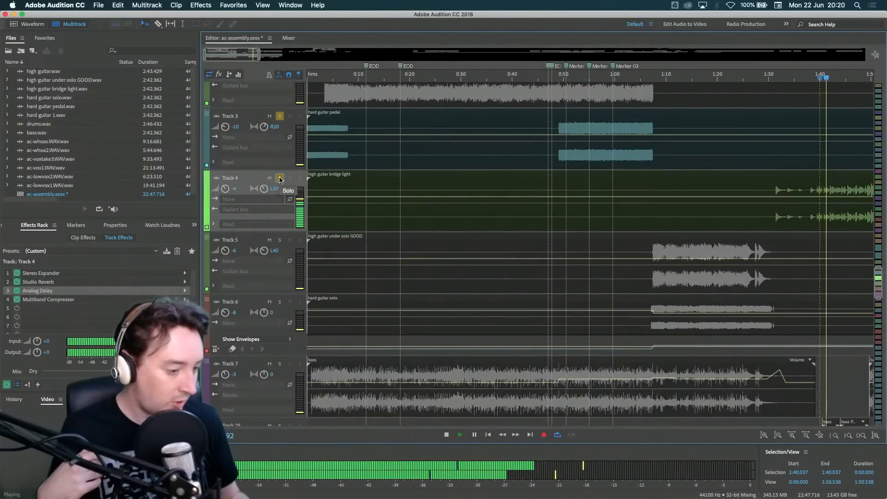
pyautogui.press('space')
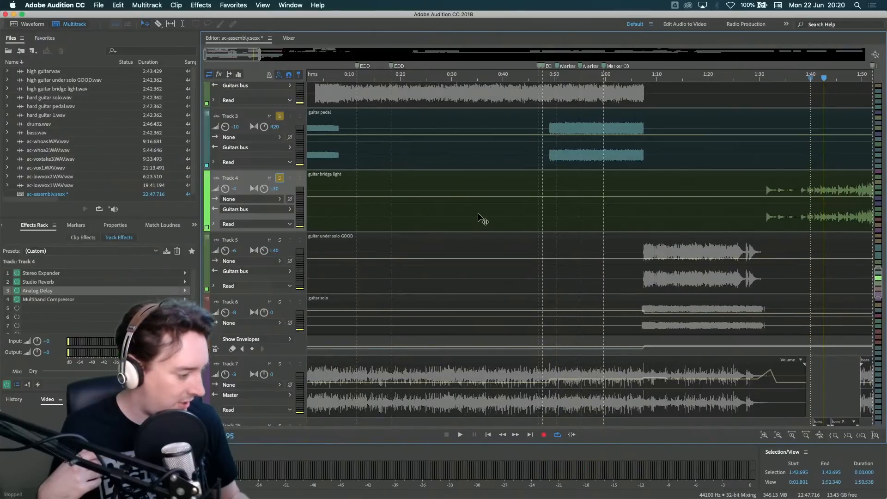
# - Play from about 1:08 with the high guitar under solo GOOD on Track 5 soloed, stopping after a few seconds
pyautogui.click(649, 78)
pyautogui.press('space')
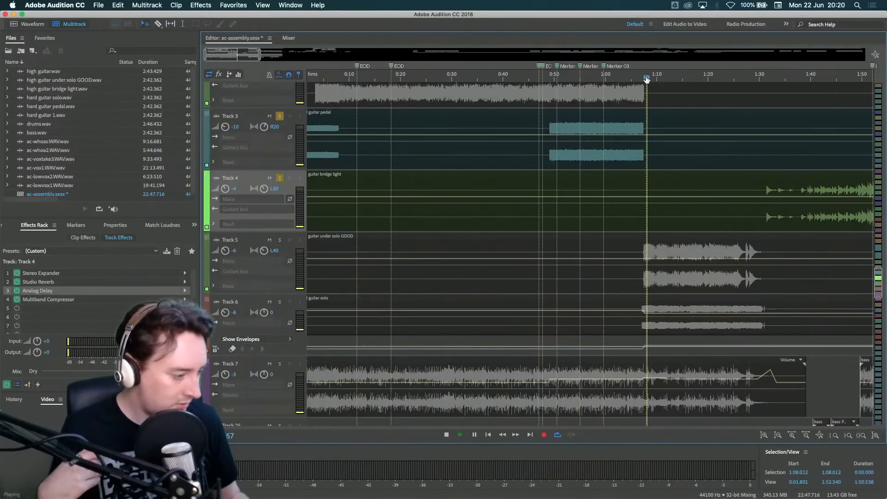
pyautogui.click(280, 241)
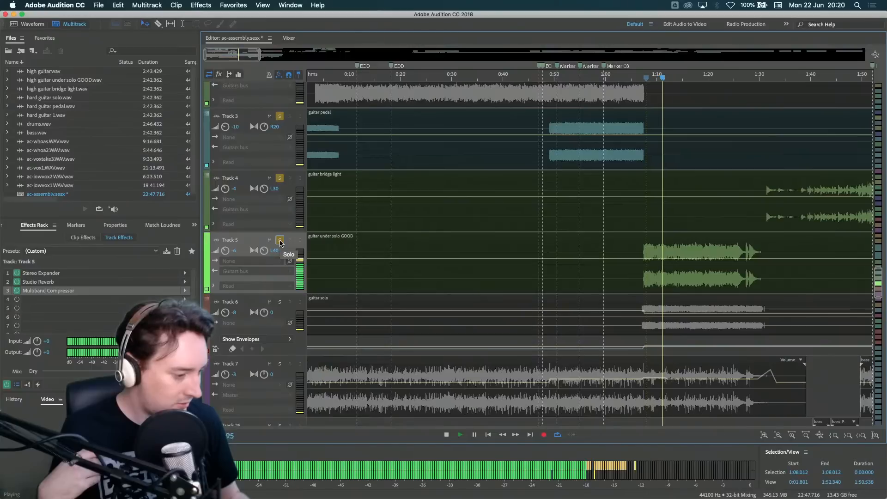
pyautogui.press('space')
# - Solo the hard guitar solo on Track 6 as well and play a short passage from about 1:12
pyautogui.scroll(-2, 450, 259)
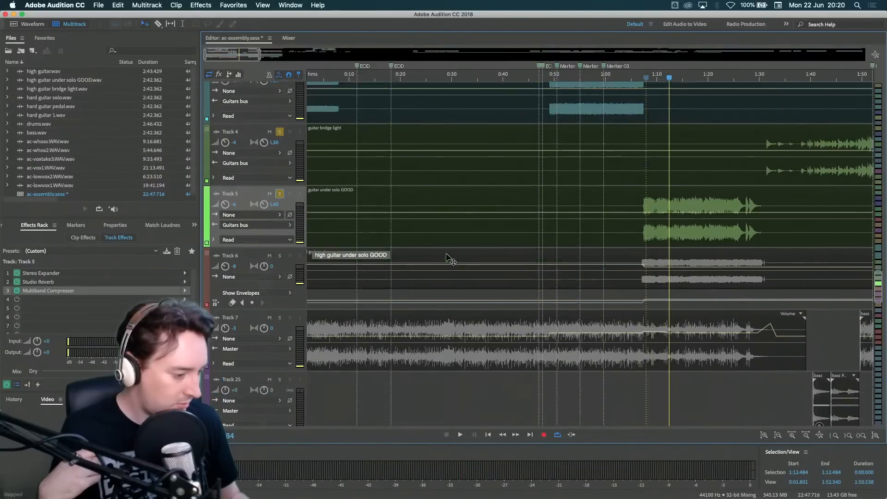
pyautogui.scroll(5, 451, 259)
pyautogui.scroll(-6, 450, 259)
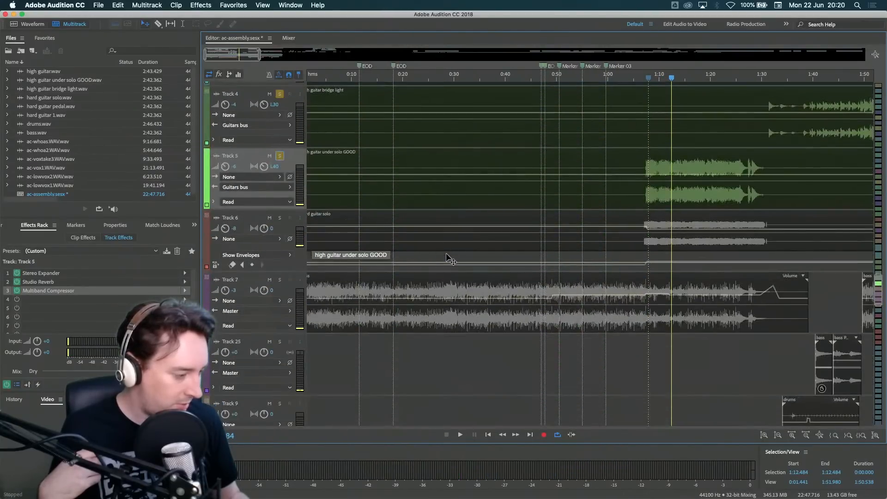
pyautogui.click(279, 218)
pyautogui.press('space')
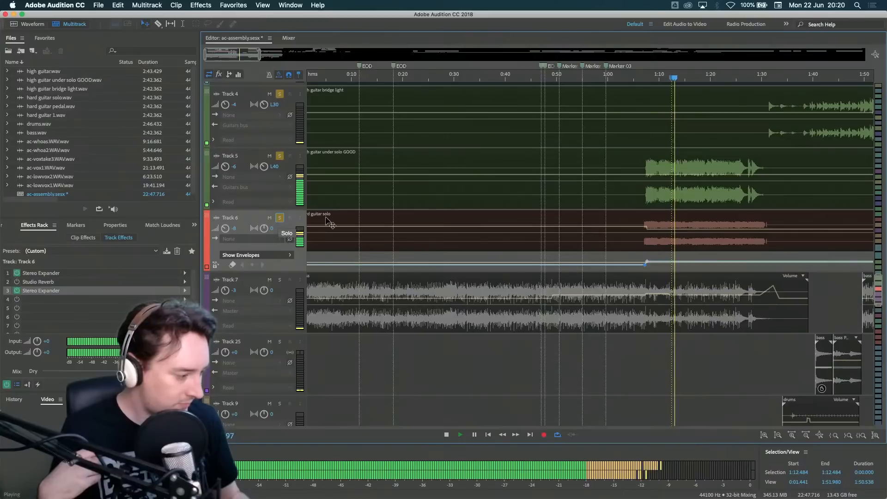
pyautogui.press('space')
# - Turn off solo on Tracks 3, 4, 5 and 6
pyautogui.scroll(2, 225, 249)
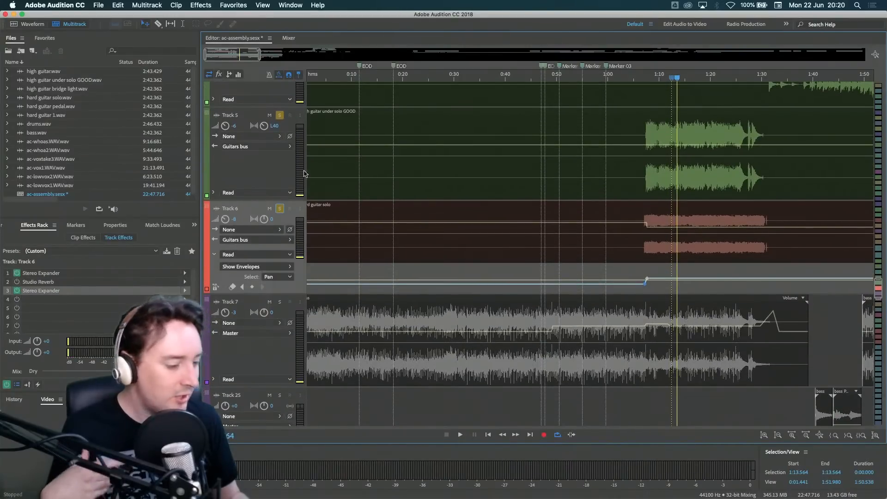
pyautogui.scroll(5, 423, 203)
pyautogui.scroll(-3, 423, 203)
pyautogui.scroll(4, 423, 203)
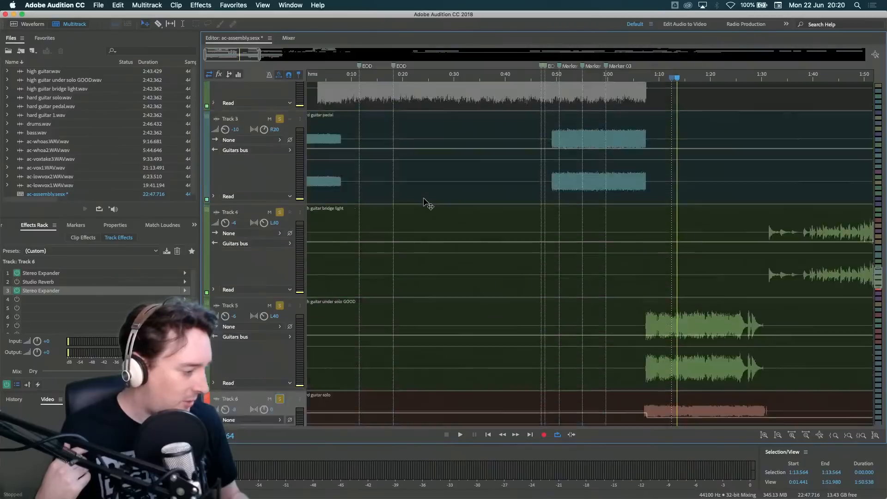
pyautogui.click(280, 215)
pyautogui.click(280, 308)
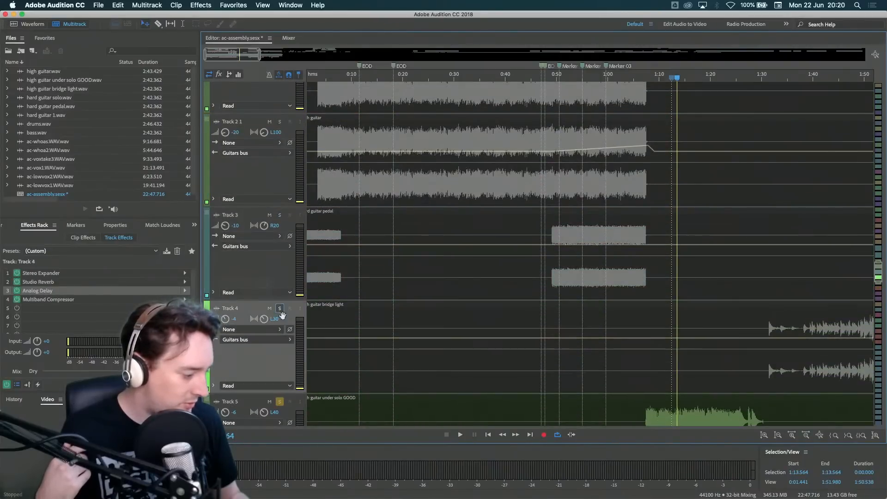
pyautogui.click(280, 401)
pyautogui.scroll(-5, 395, 390)
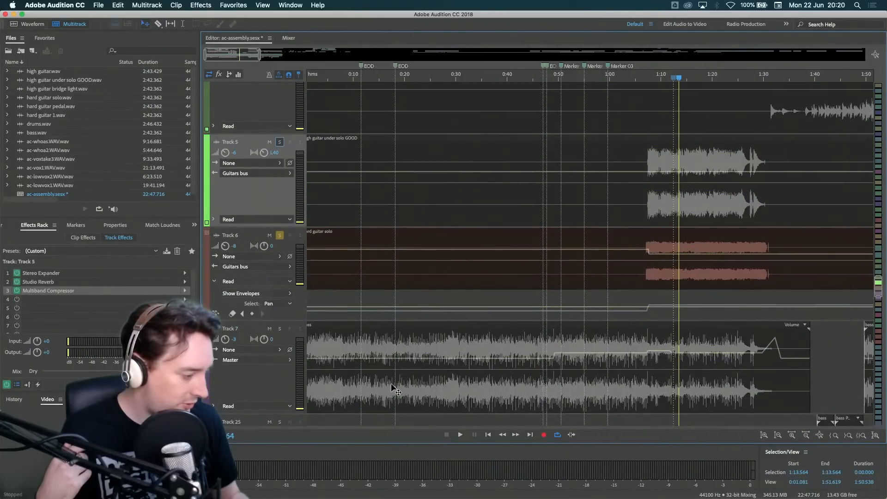
pyautogui.click(280, 236)
# - Solo the Guitars bus and play all the guitars together from about 0:07, stopping at about 0:12
pyautogui.scroll(-15, 377, 252)
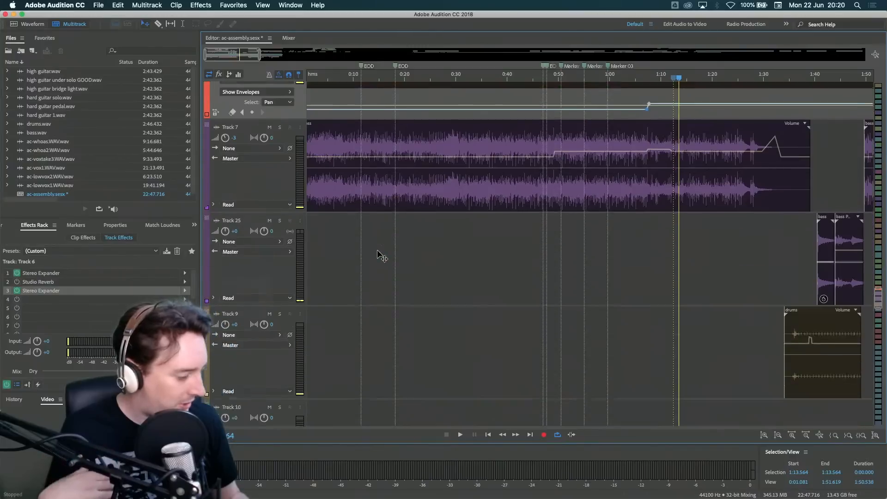
pyautogui.scroll(8, 377, 252)
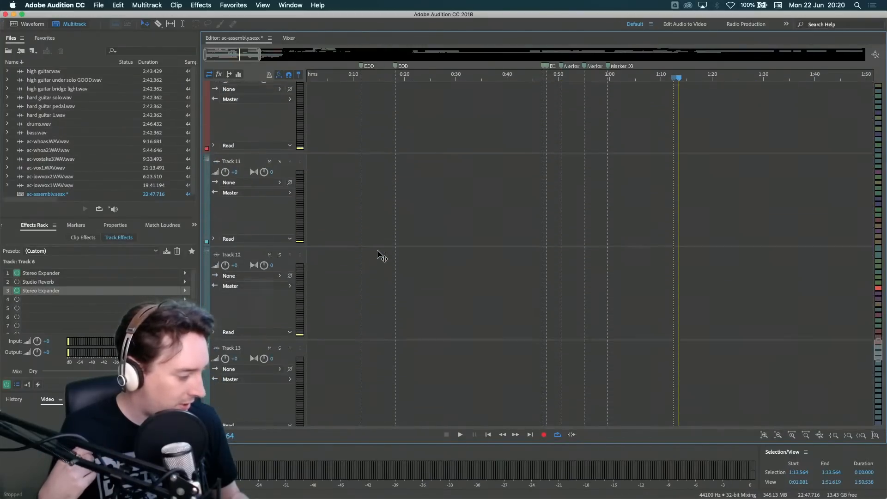
pyautogui.scroll(6, 377, 250)
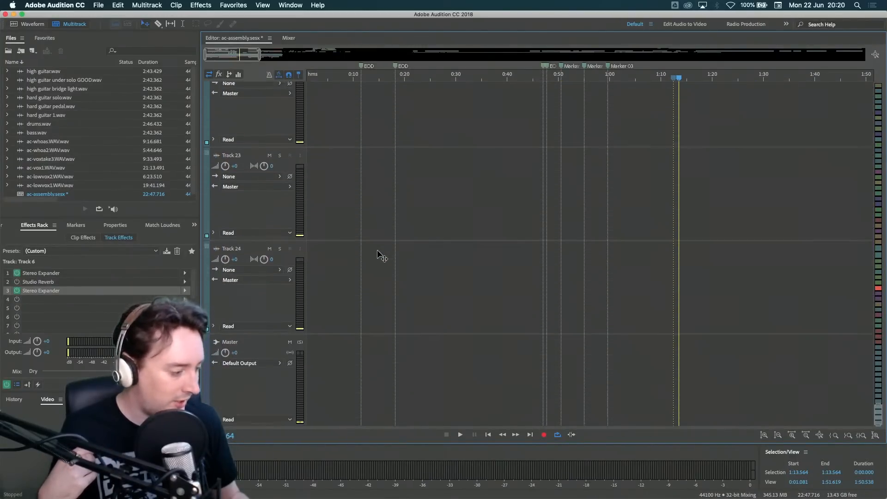
pyautogui.scroll(3, 377, 250)
pyautogui.scroll(-4, 377, 249)
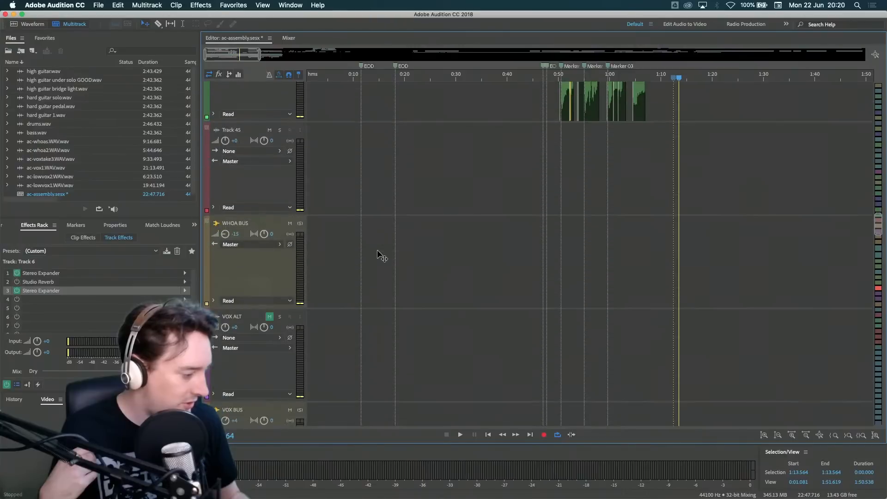
pyautogui.scroll(-5, 377, 250)
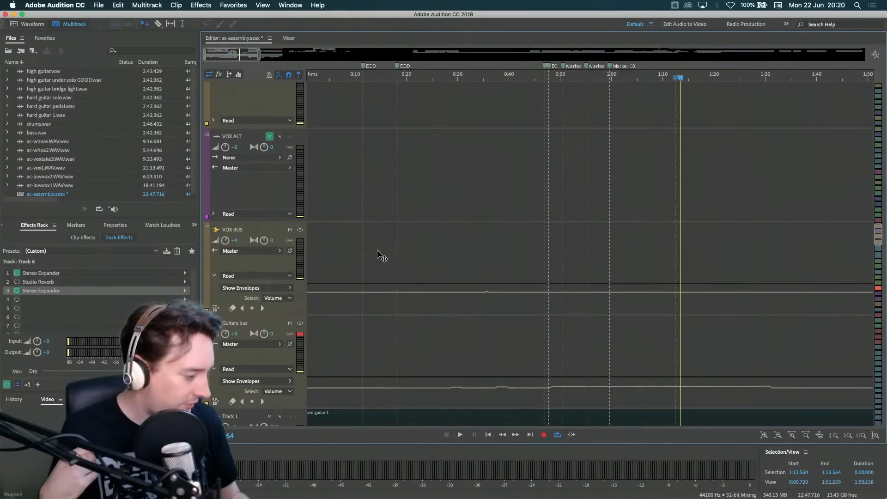
pyautogui.click(300, 147)
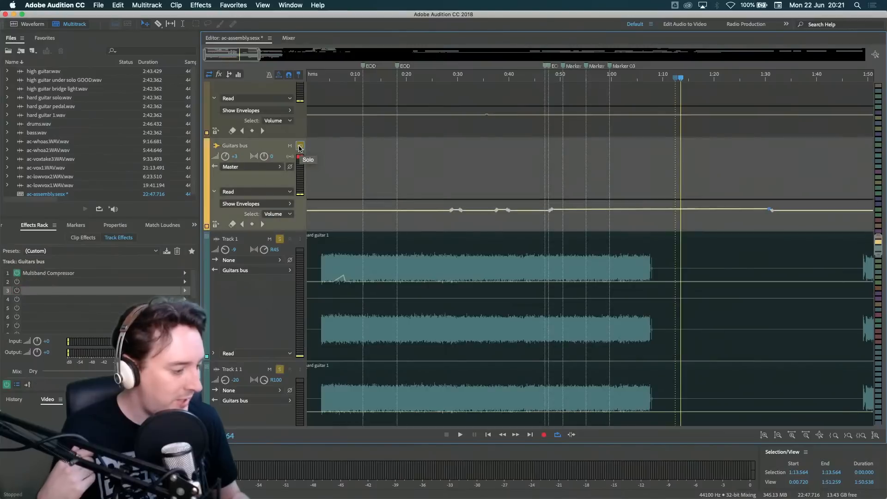
pyautogui.click(342, 77)
pyautogui.press('space')
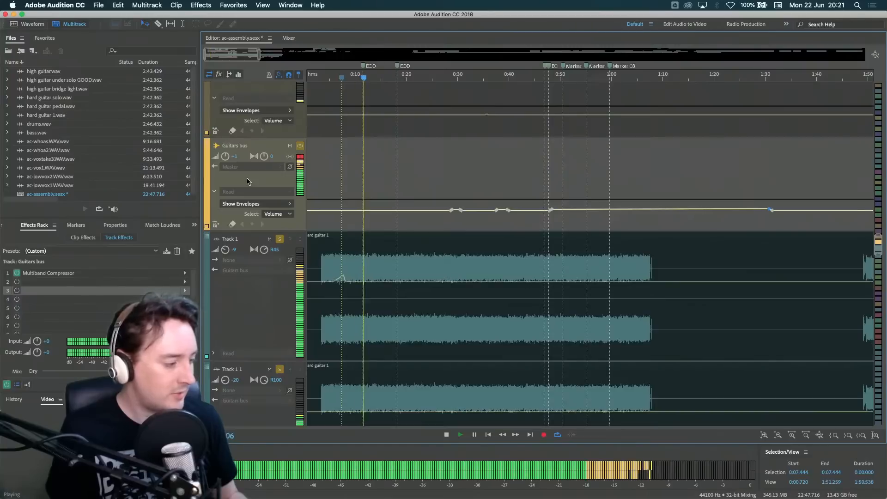
pyautogui.press('space')
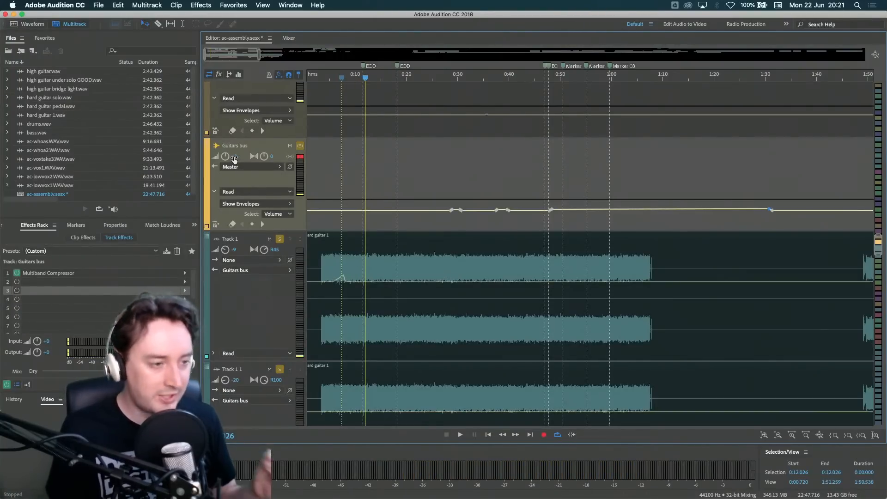
# - Play the Guitars bus from about 0:12 while adjusting its volume, finishing with it at +1
pyautogui.press('space')
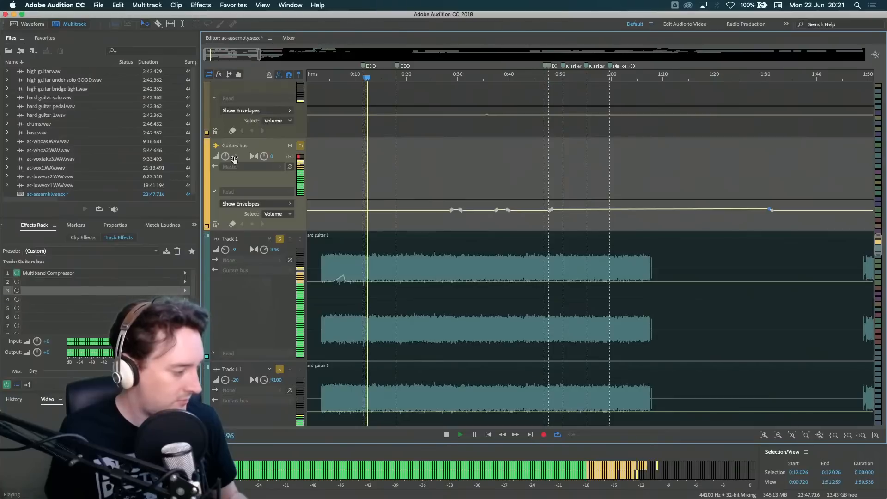
pyautogui.moveTo(234, 159)
pyautogui.mouseDown()
pyautogui.moveTo(216, 158)
pyautogui.moveTo(245, 156)
pyautogui.moveTo(232, 162)
pyautogui.mouseUp()
pyautogui.press('space')
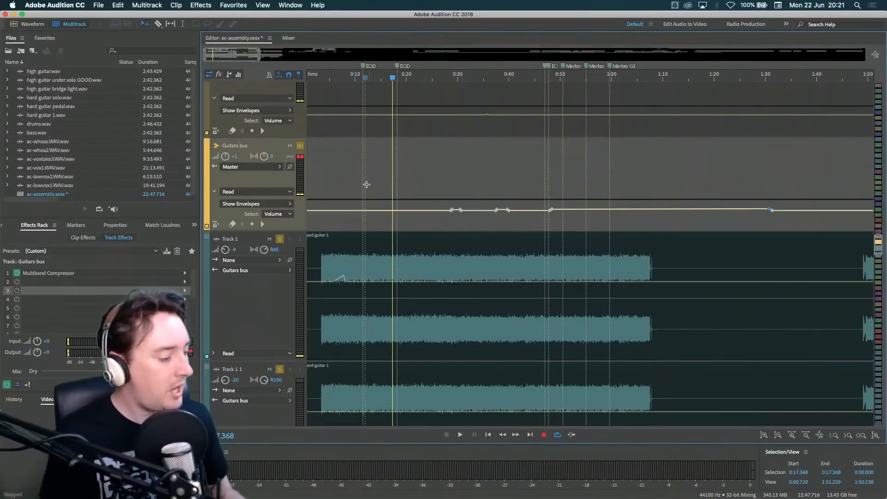
# - Select Track 1 and the Guitars bus in turn to compare their track effects
pyautogui.scroll(-3, 366, 185)
pyautogui.click(278, 209)
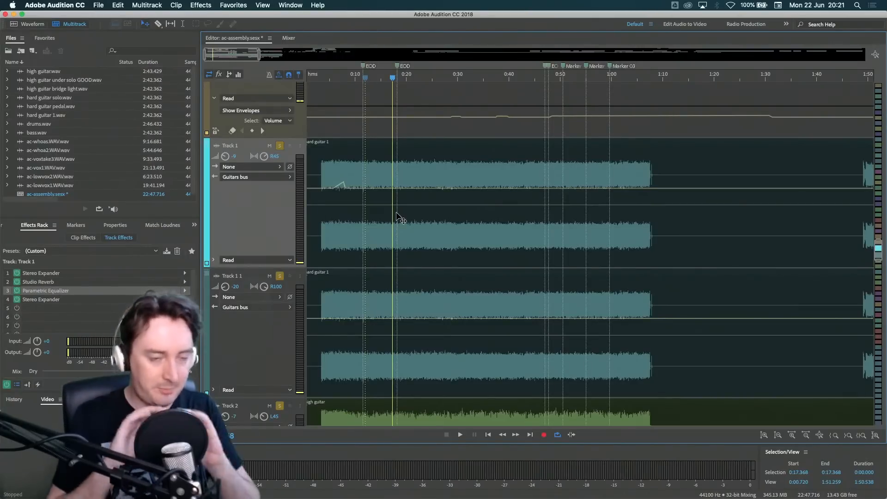
pyautogui.scroll(5, 406, 231)
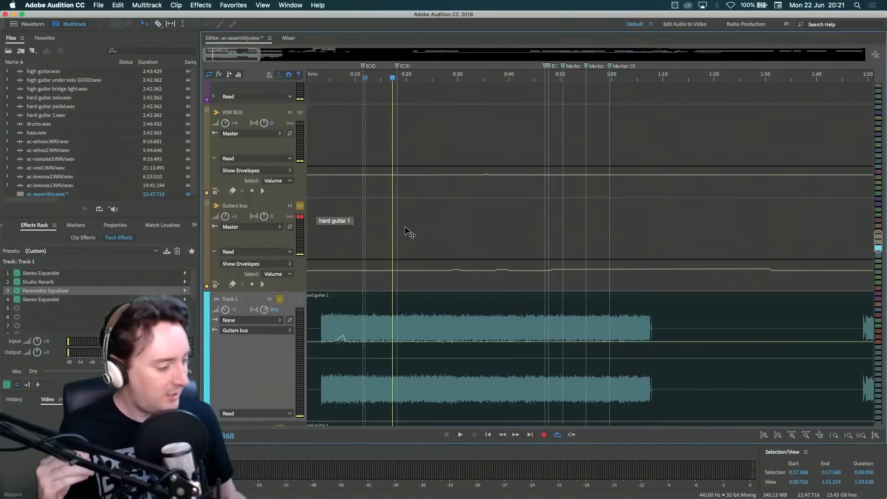
pyautogui.click(261, 243)
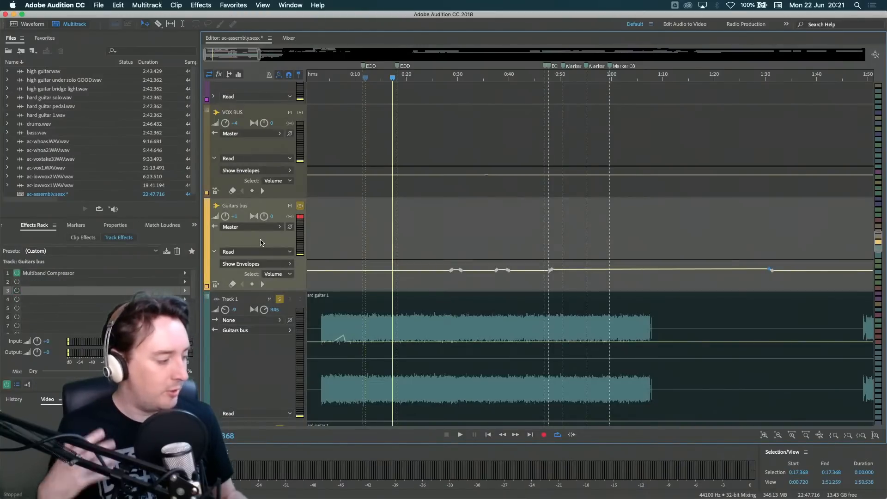
# - Open the Guitars bus's Multiband Compressor and play from about 0:17 while toggling the effect, leaving it on
pyautogui.doubleClick(60, 274)
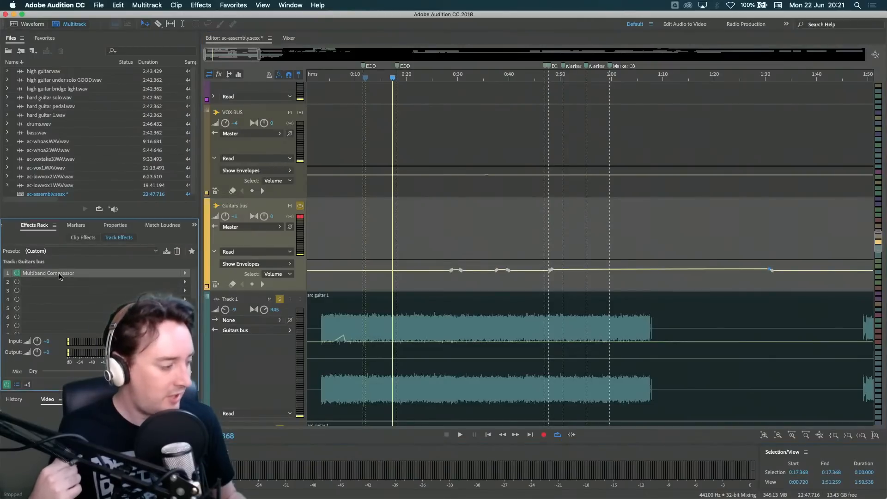
pyautogui.moveTo(429, 48); pyautogui.dragTo(572, 75)
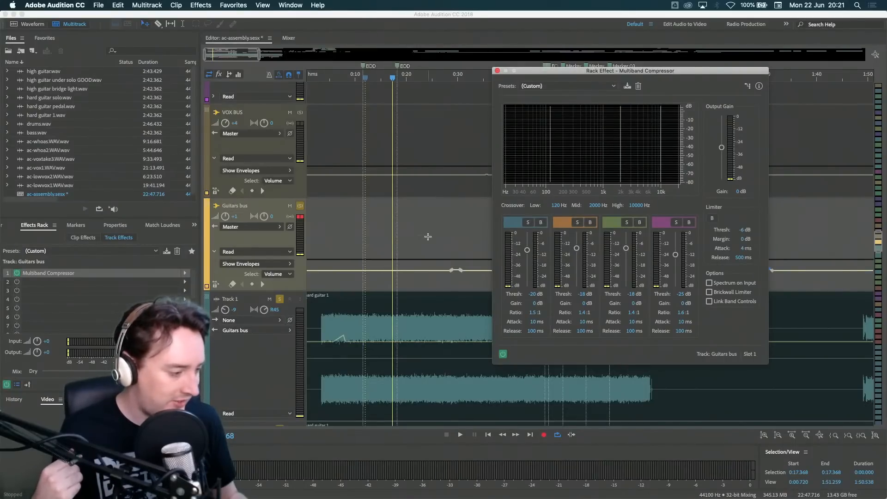
pyautogui.press('space')
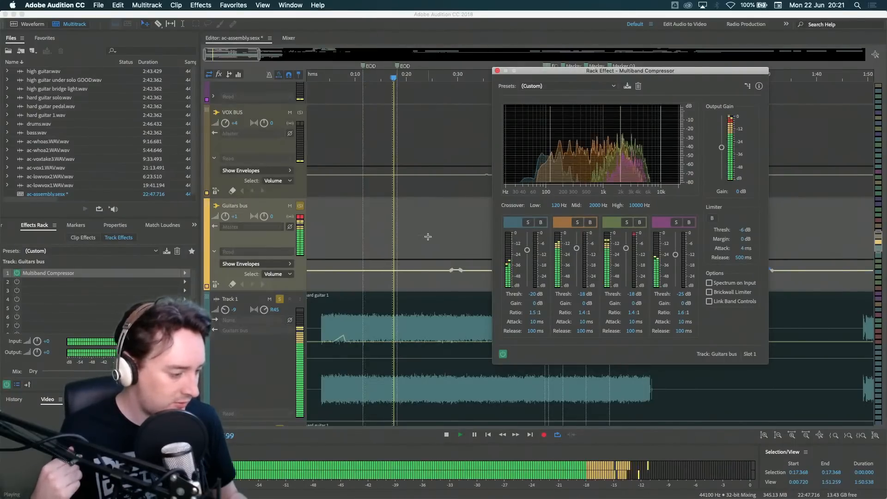
pyautogui.click(503, 355)
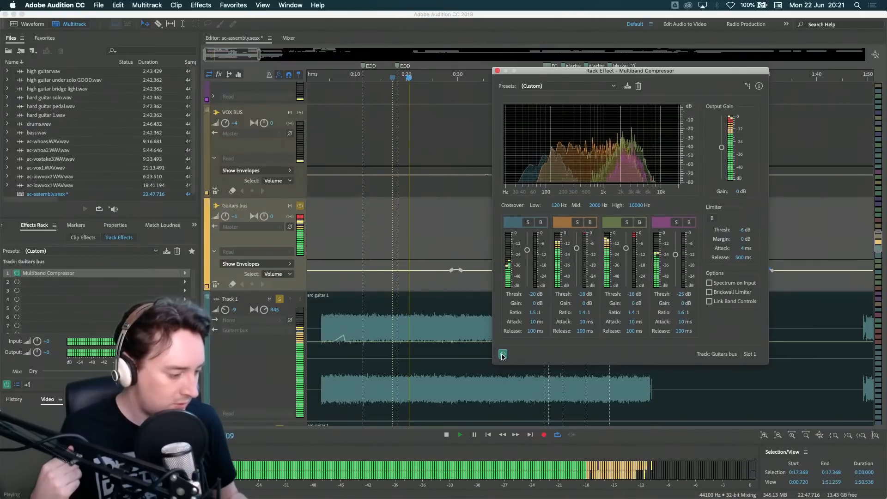
pyautogui.press('space')
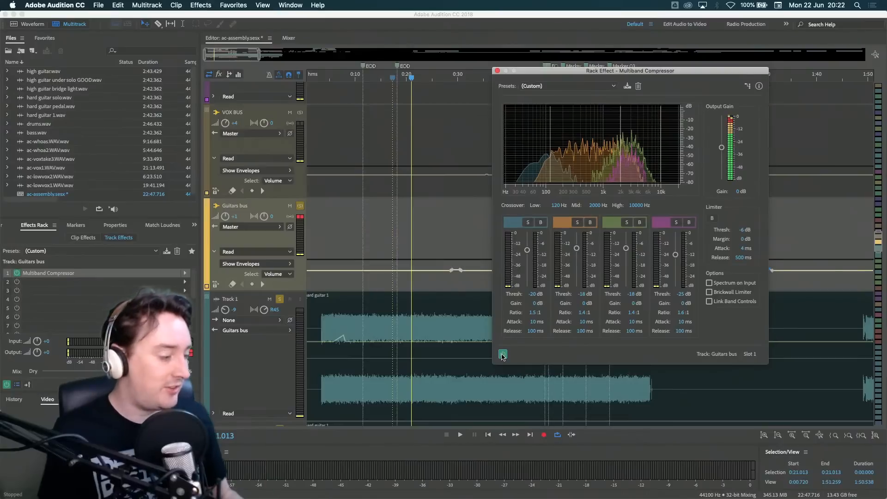
# - Close the Multiband Compressor and add a Studio Reverb to the second effect slot of the Guitars bus
pyautogui.click(498, 71)
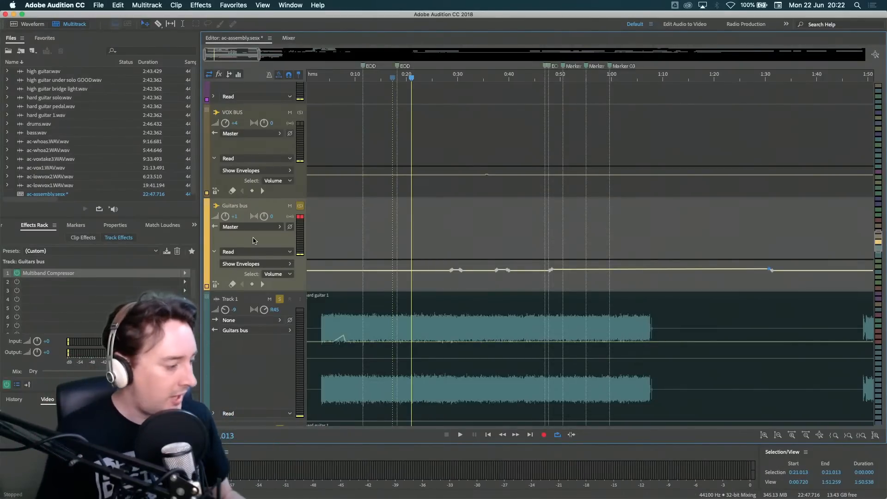
pyautogui.press('space')
pyautogui.press('space')
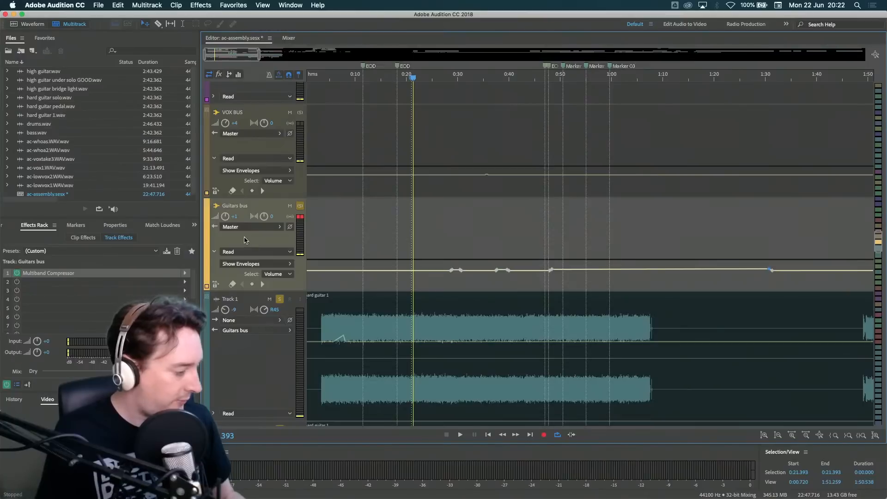
pyautogui.click(185, 283)
pyautogui.moveTo(229, 362)
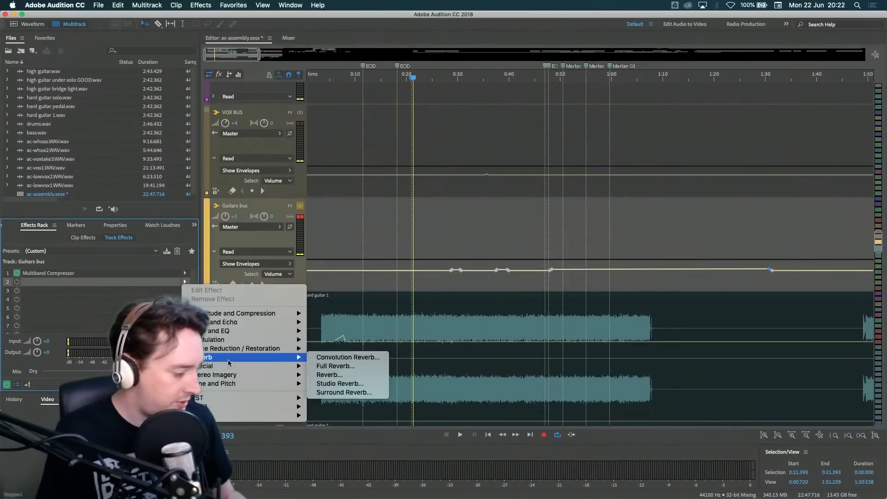
pyautogui.click(342, 383)
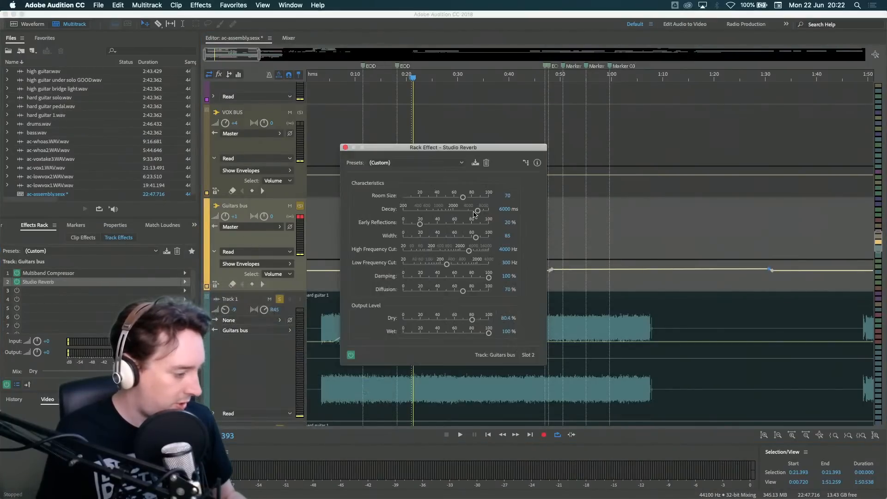
pyautogui.moveTo(433, 148); pyautogui.dragTo(645, 142)
# - Play the Guitars bus from about 0:21 to 0:40 while trying the reverb with Dry at 43% and Decay at 7716.2 ms
pyautogui.press('space')
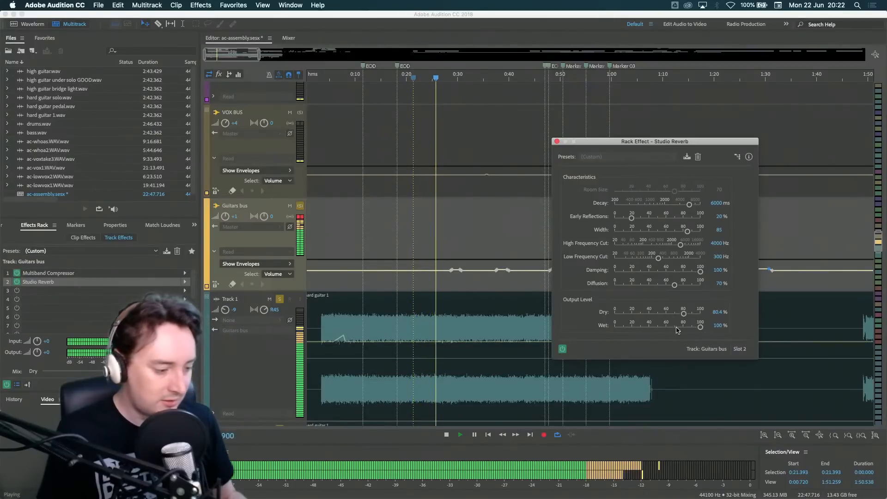
pyautogui.press('space')
pyautogui.press('space')
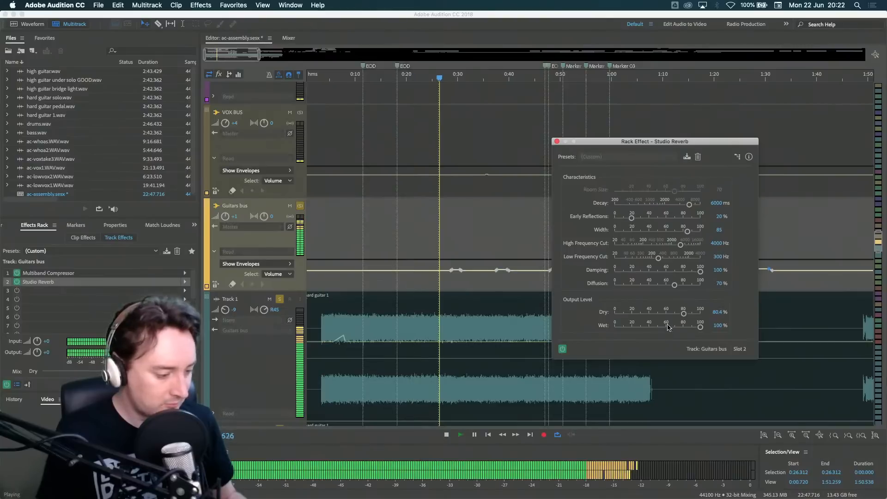
pyautogui.scroll(-5, 667, 316)
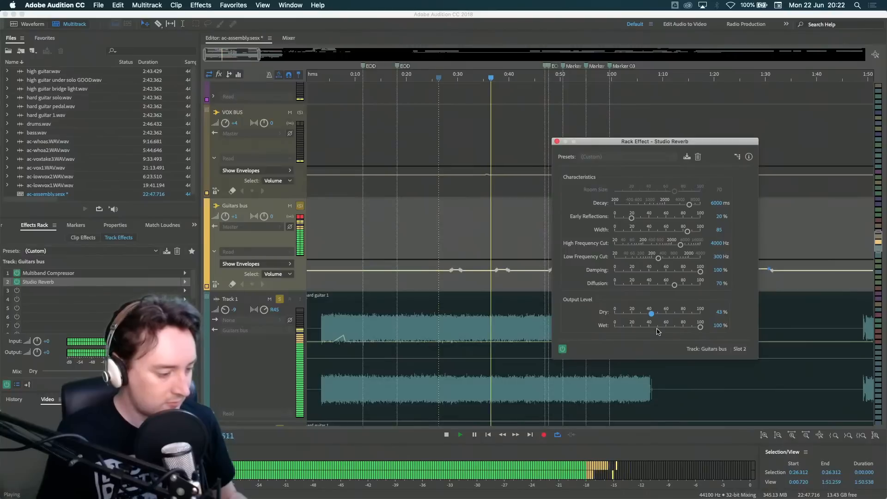
pyautogui.moveTo(692, 208); pyautogui.dragTo(697, 209)
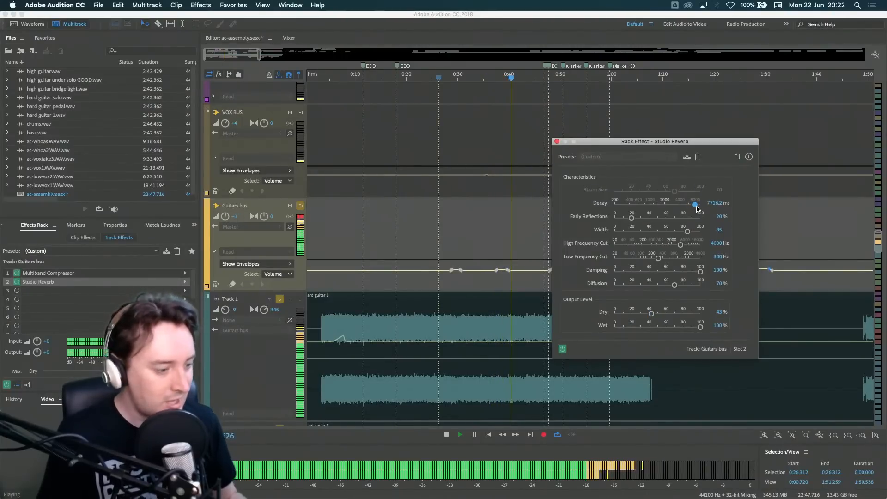
pyautogui.press('space')
# - Set the reverb's Decay to 3026.7 ms, Dry to 67.1% and Wet to 15.5%, auditioning in short bursts from about 0:40
pyautogui.moveTo(697, 209); pyautogui.dragTo(678, 208)
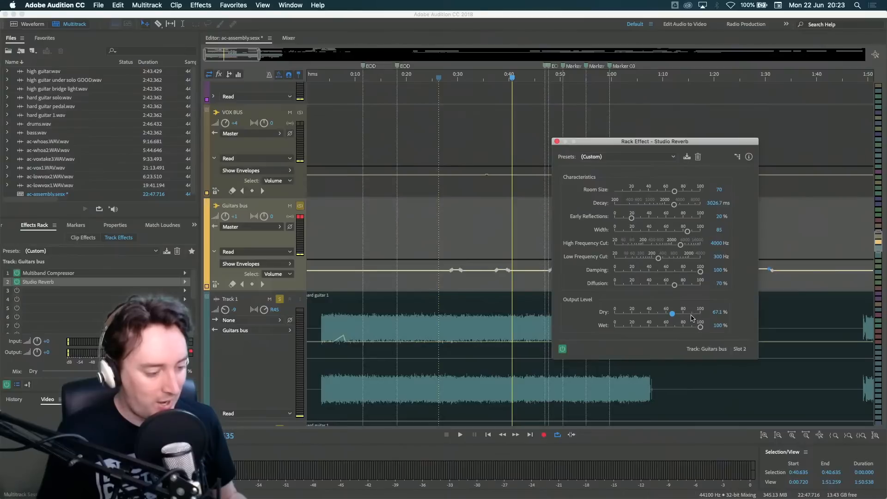
pyautogui.moveTo(661, 329); pyautogui.dragTo(639, 330)
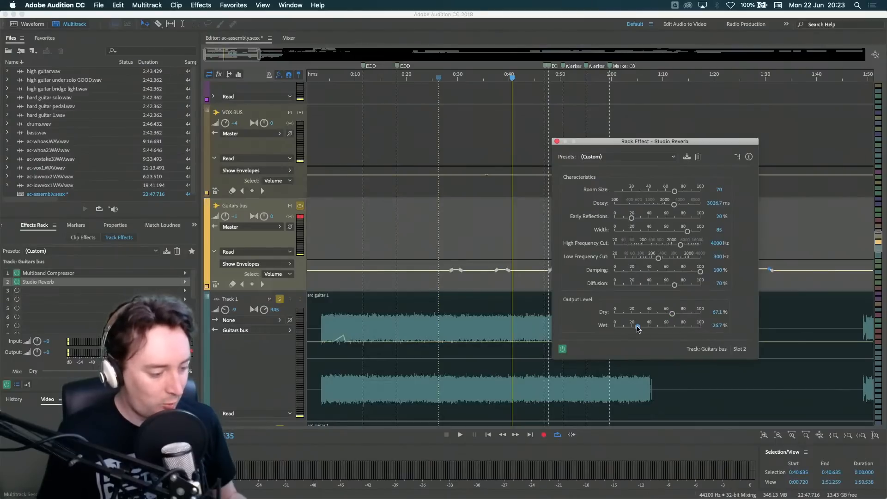
pyautogui.press('space')
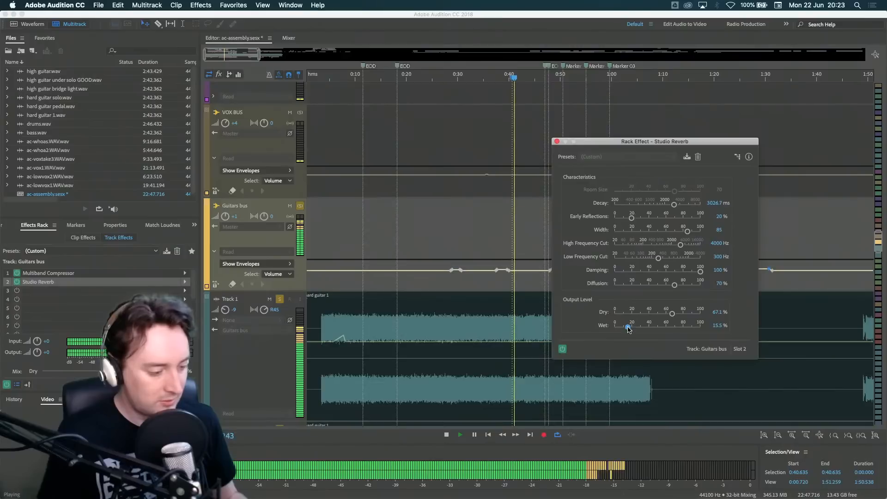
pyautogui.press('space')
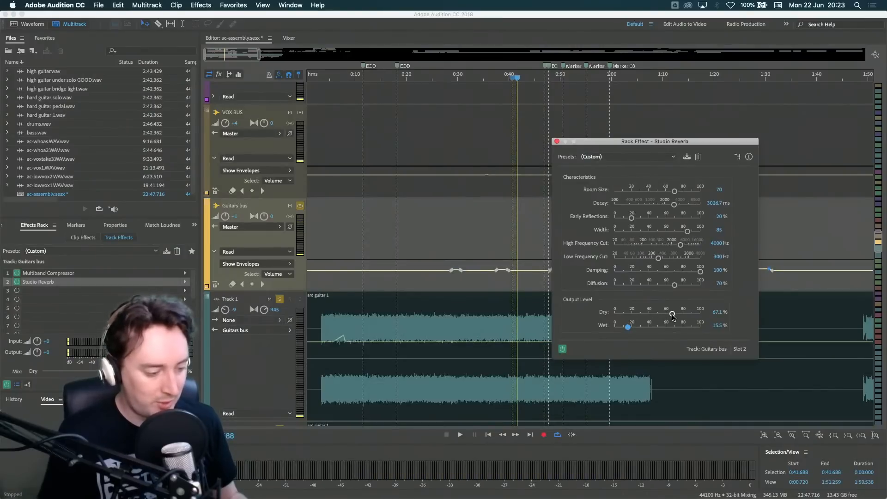
pyautogui.press('space')
pyautogui.press('space')
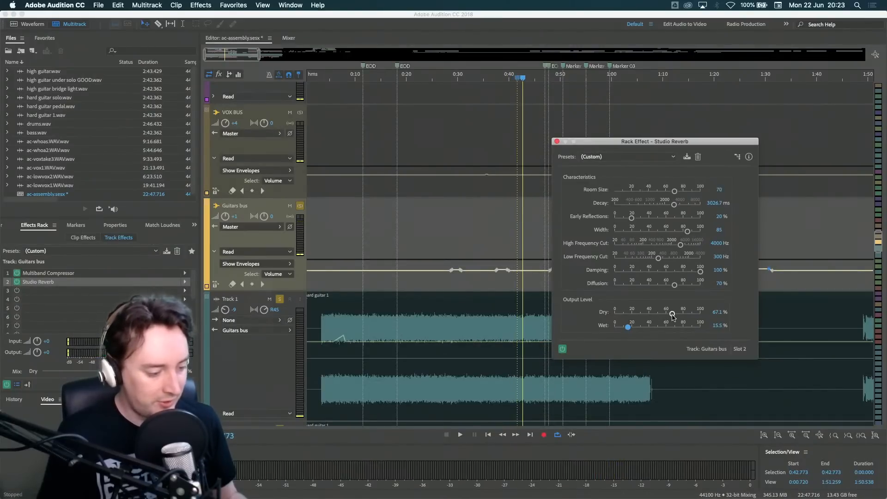
# - Audition the reverb with Dry at 100% from about 0:42, finishing with Dry at 66.8% and Wet at 41.5%
pyautogui.moveTo(698, 317); pyautogui.dragTo(717, 317)
pyautogui.press('space')
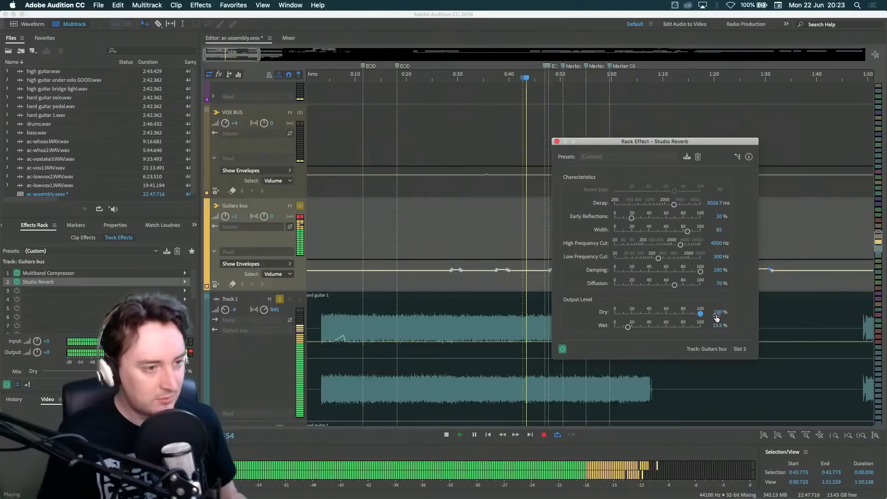
pyautogui.press('space')
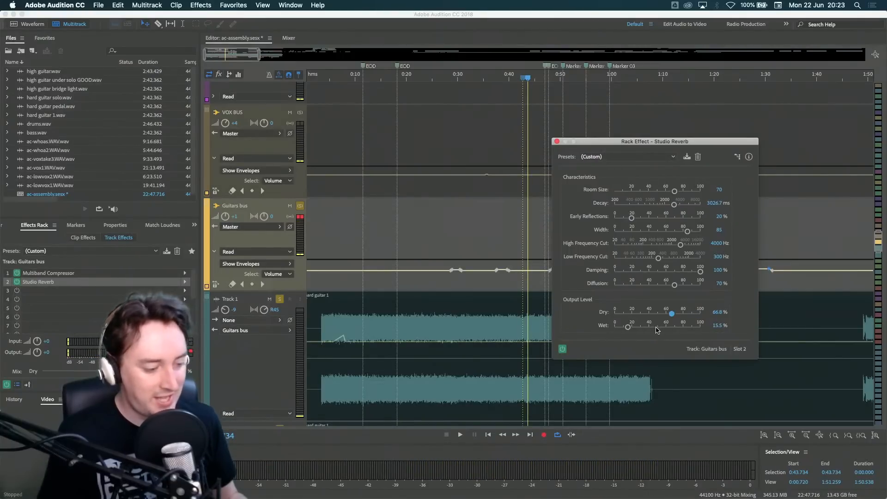
pyautogui.click(651, 327)
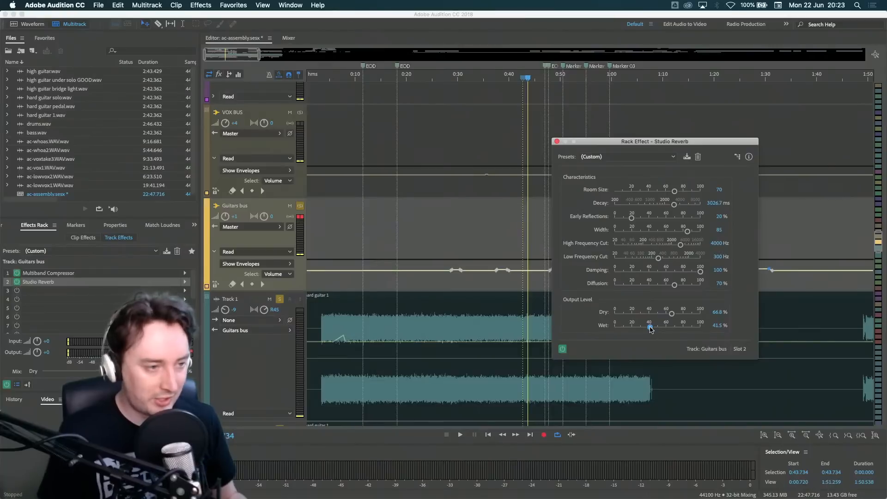
# - Play from about 0:43 to 0:55 while toggling the Guitars bus's Studio Reverb, leave it off and close its settings
pyautogui.press('space')
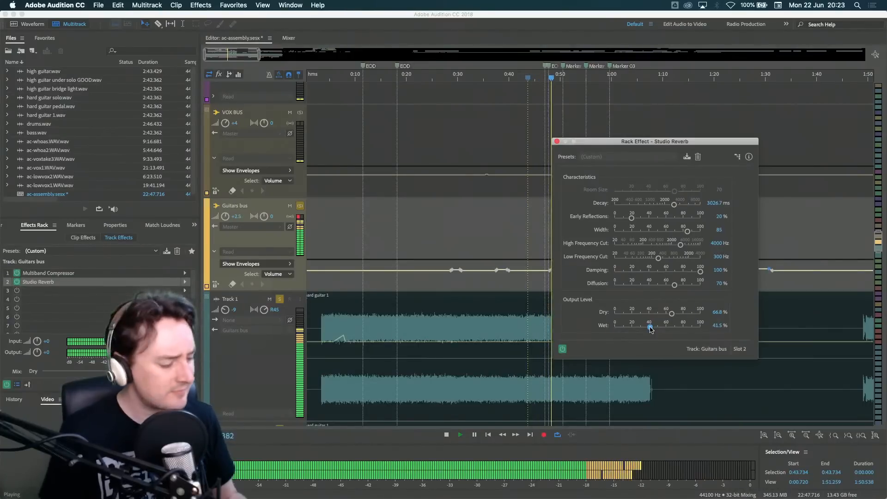
pyautogui.click(562, 349)
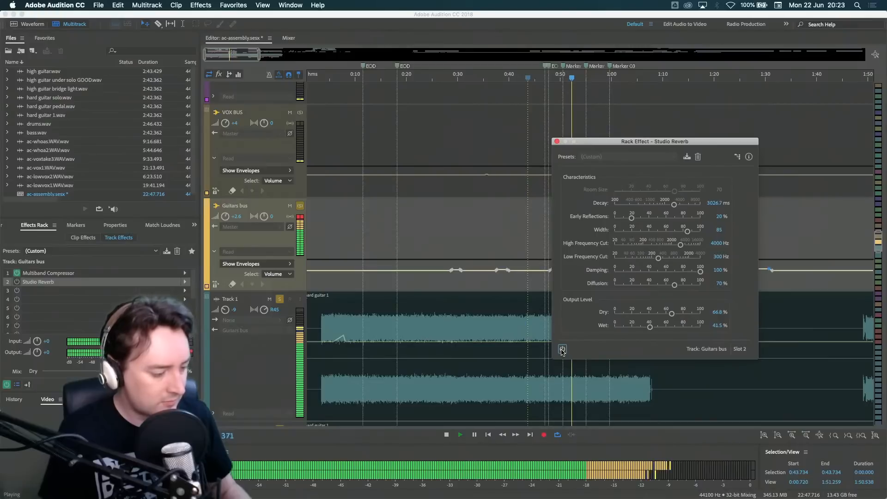
pyautogui.click(562, 349)
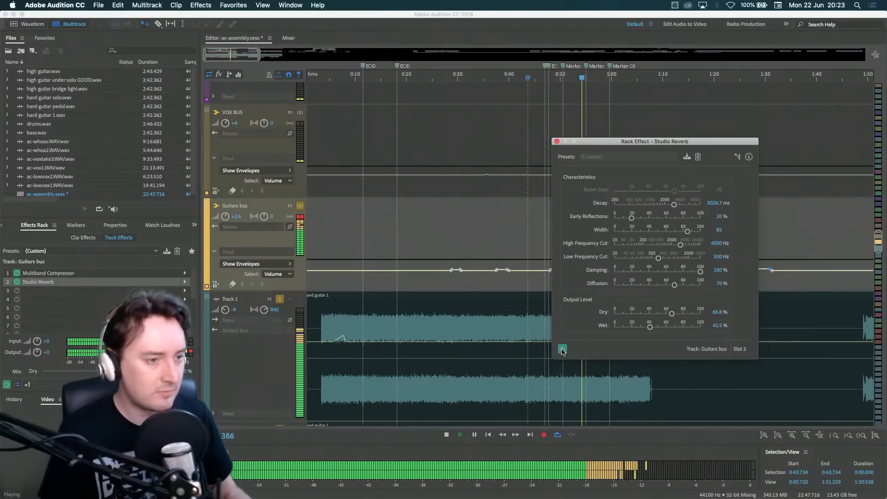
pyautogui.press('space')
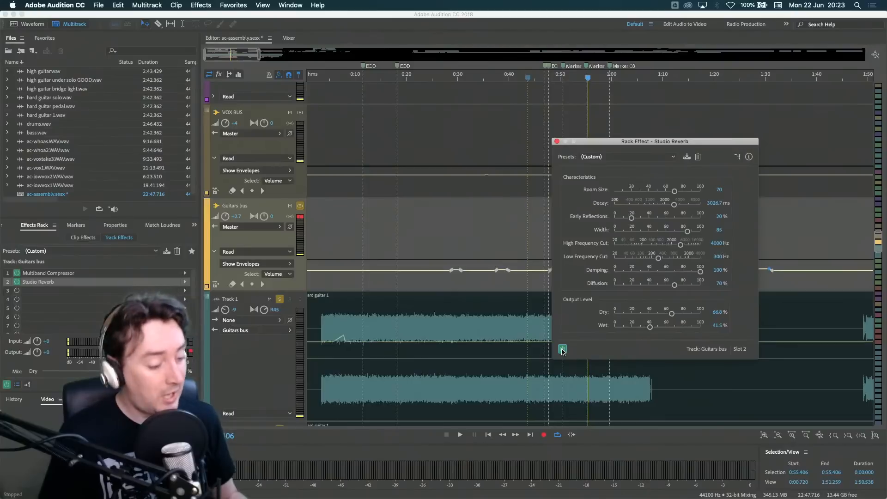
pyautogui.click(563, 350)
pyautogui.click(557, 141)
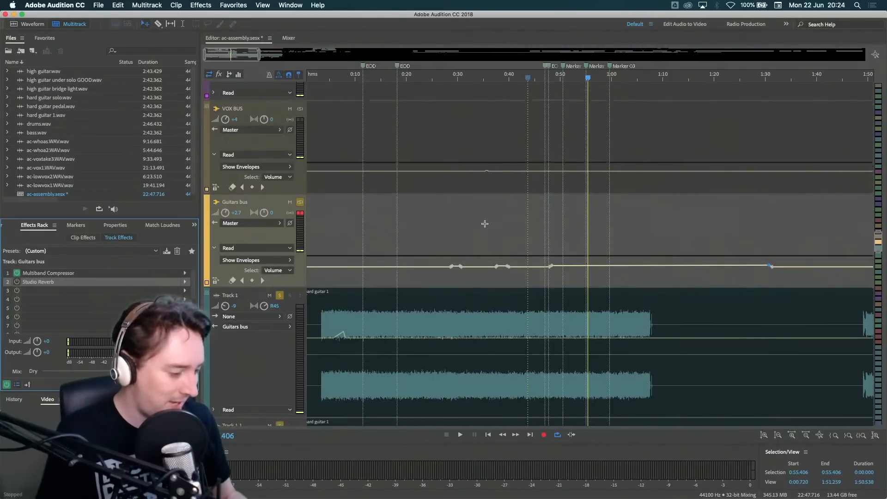
# - Play the high guitar bridge light clip on Track 4 from about 1:30 and select that track to show its effects
pyautogui.scroll(-10, 485, 222)
pyautogui.hscroll(10, 485, 224)
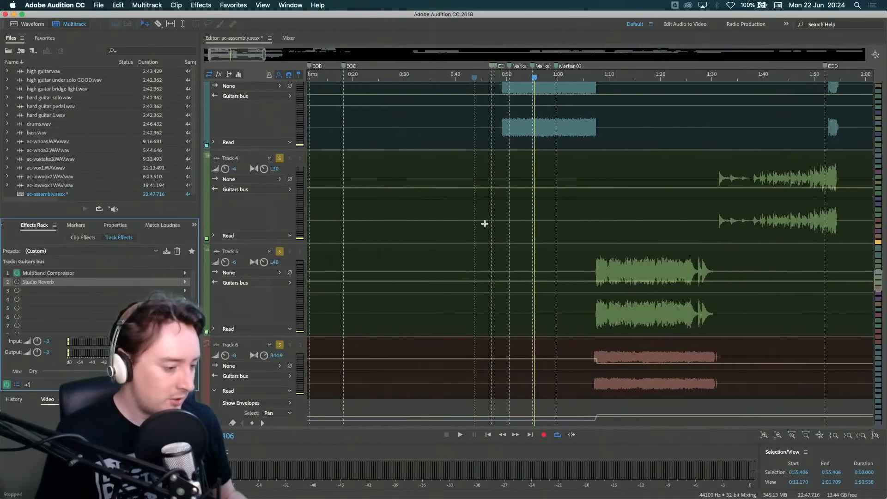
pyautogui.click(644, 78)
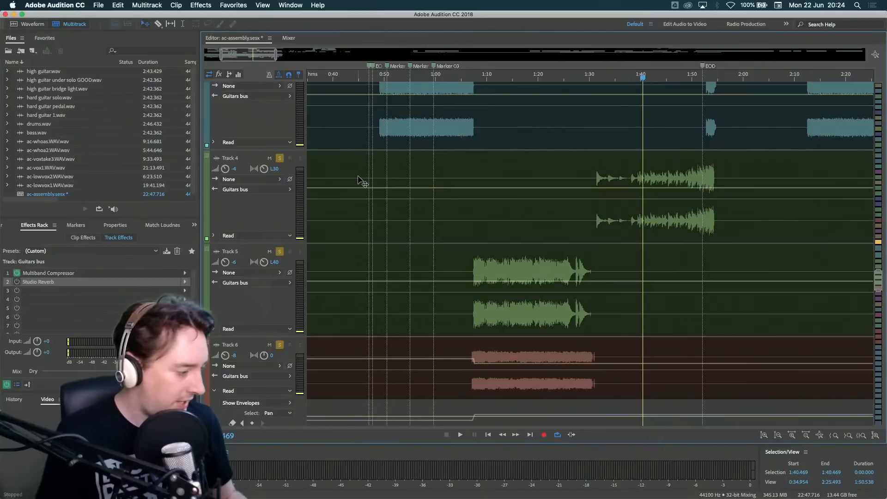
pyautogui.click(475, 77)
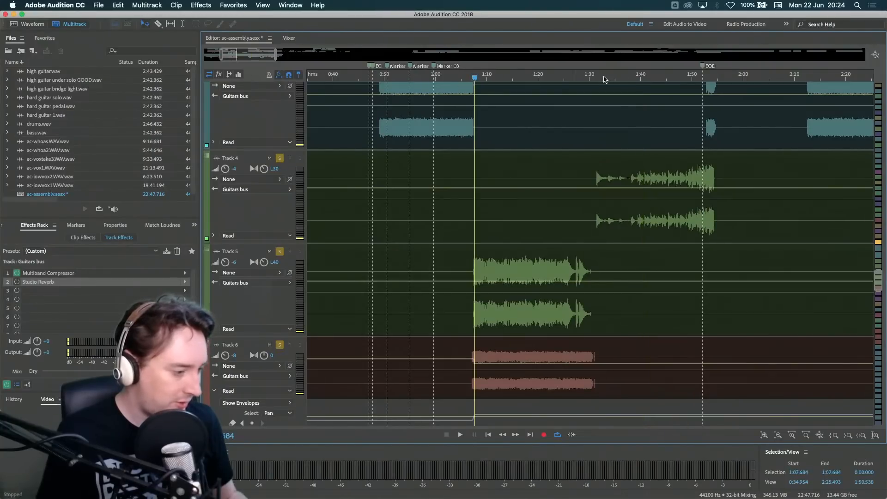
pyautogui.click(593, 80)
pyautogui.press('space')
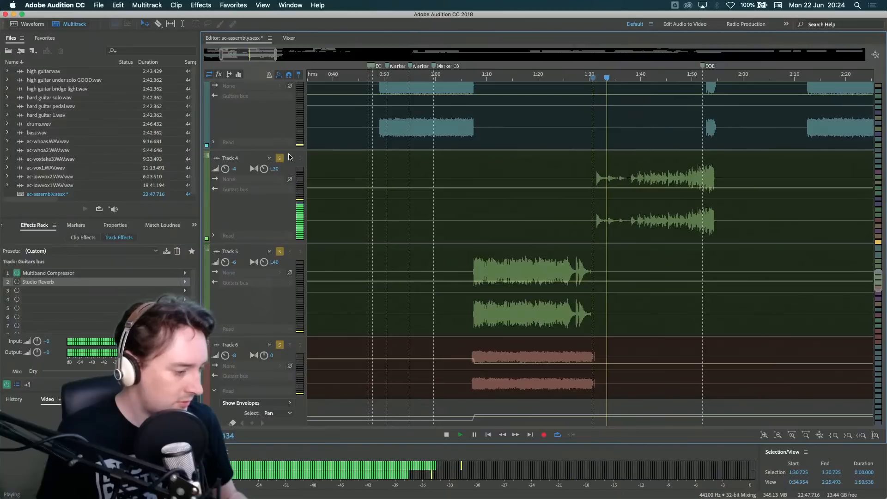
pyautogui.click(531, 167)
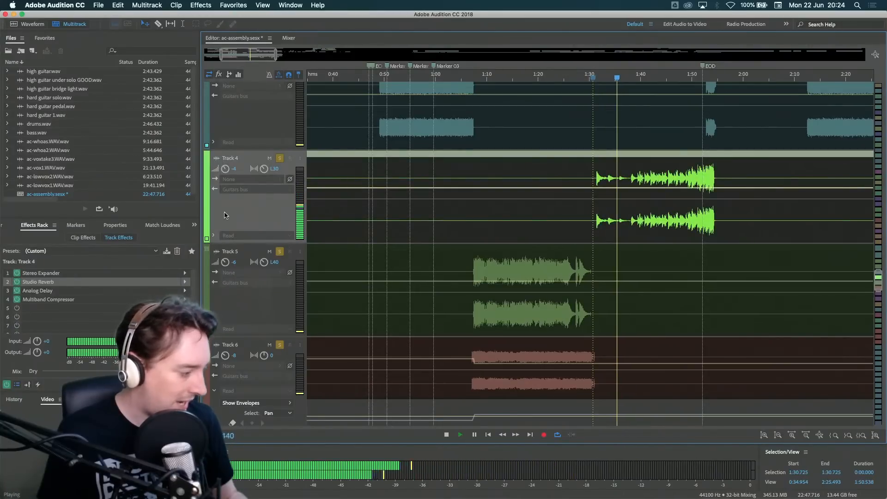
# - Open Track 4's Studio Reverb and toggle it during playback to compare the sound, leaving it on
pyautogui.doubleClick(42, 282)
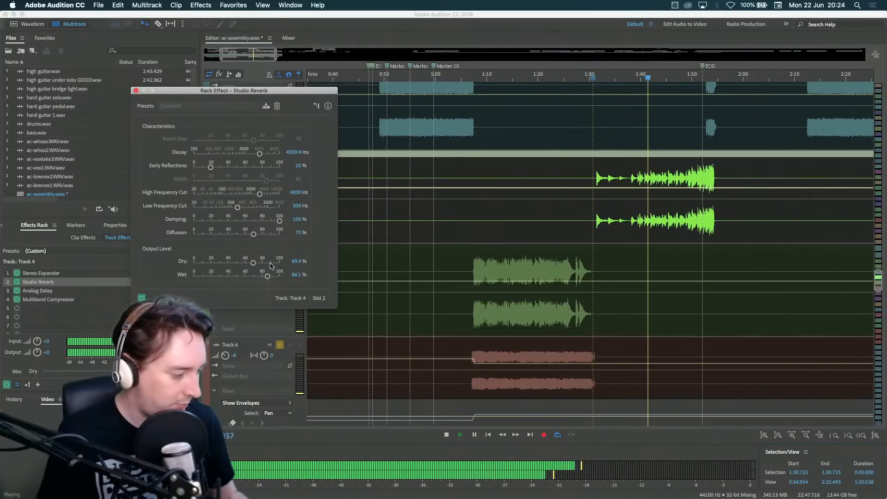
pyautogui.click(142, 297)
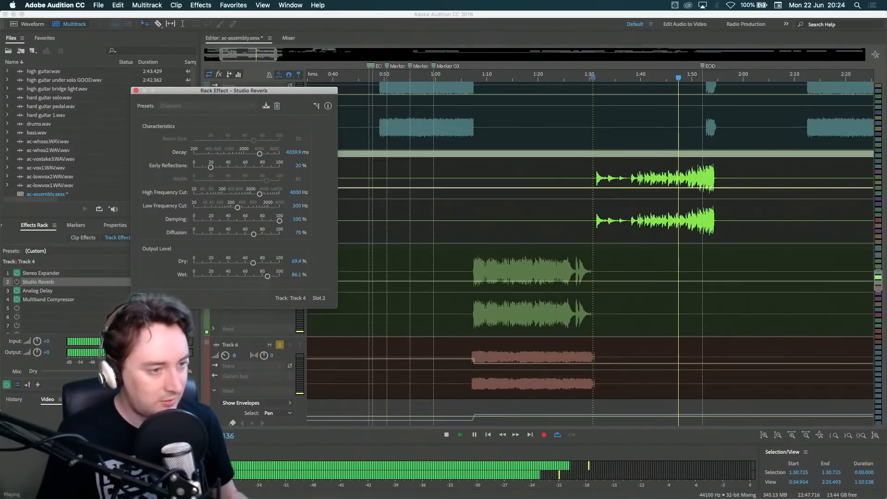
pyautogui.click(142, 297)
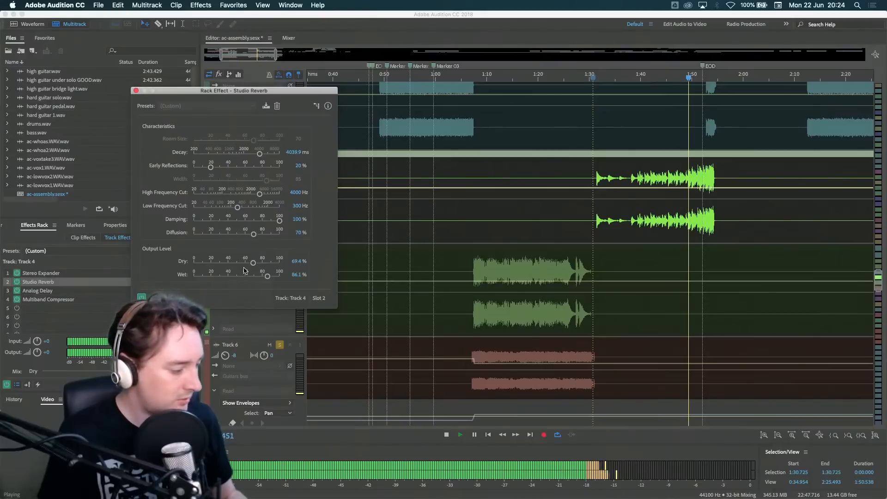
# - Audition Track 4's reverb with Dry at 41.6% and 49.3%, finish with Dry at 66.1%, and close its settings
pyautogui.moveTo(253, 262); pyautogui.dragTo(229, 263)
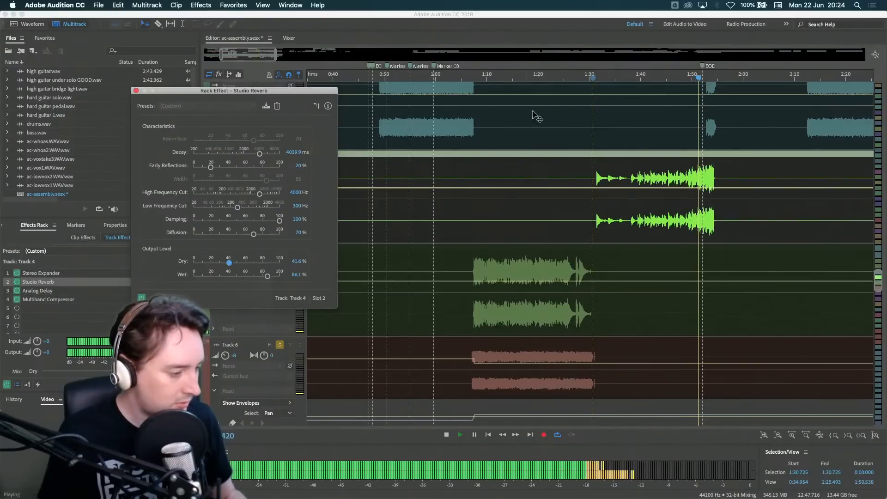
pyautogui.click(593, 85)
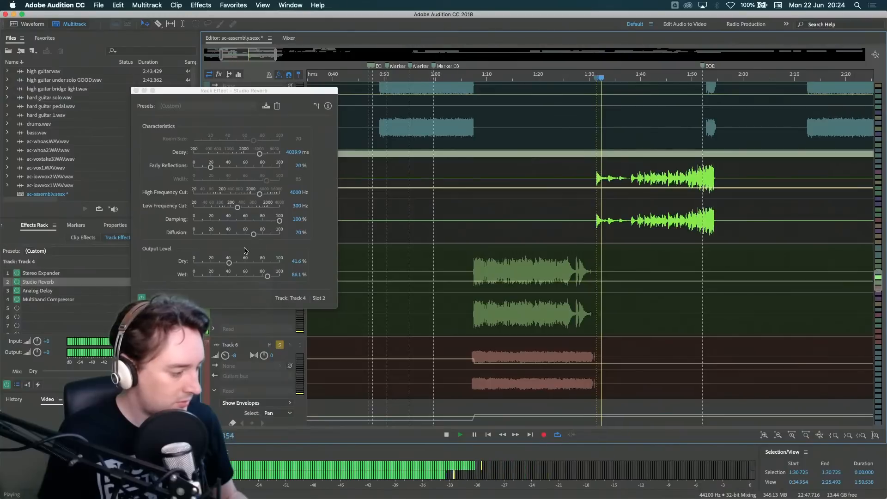
pyautogui.moveTo(229, 262)
pyautogui.mouseDown()
pyautogui.moveTo(156, 266)
pyautogui.moveTo(236, 267)
pyautogui.mouseUp()
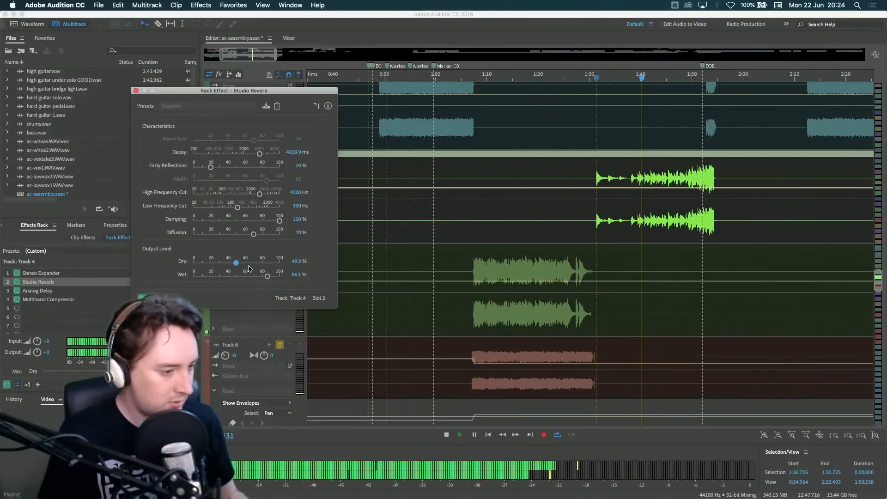
pyautogui.press('space')
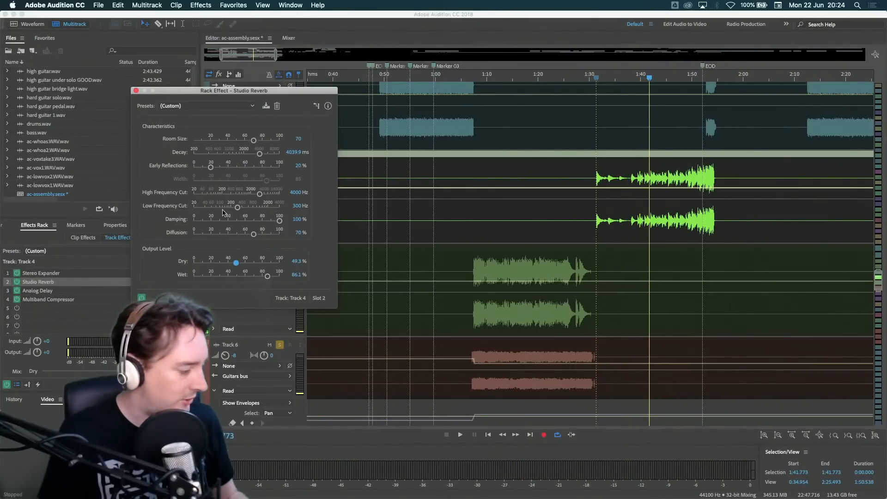
pyautogui.moveTo(252, 263); pyautogui.dragTo(246, 264)
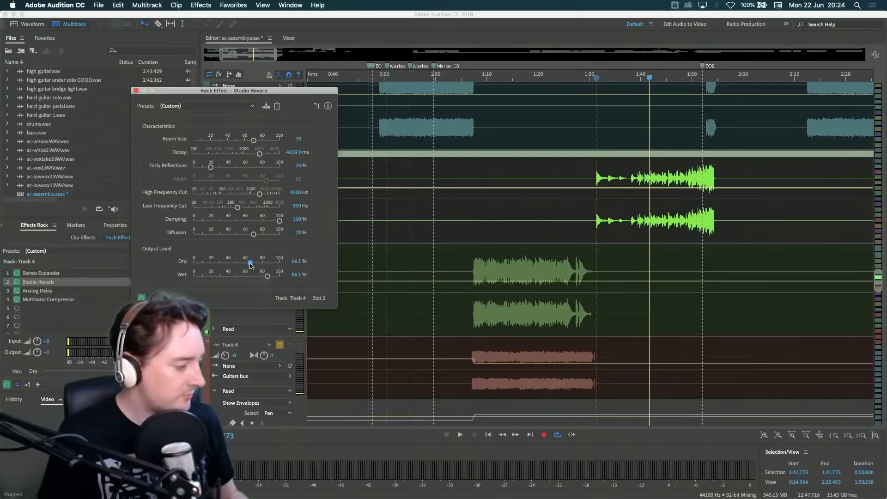
pyautogui.click(136, 91)
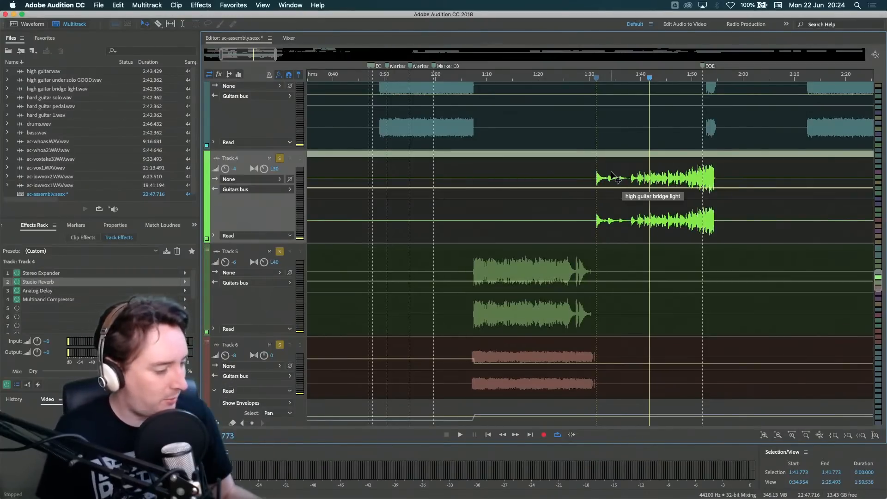
# - Place the playhead at about 0:14.7, select the Guitars bus and highlight its Multiband Compressor in the track effects
pyautogui.hscroll(-5, 612, 174)
pyautogui.scroll(8, 612, 174)
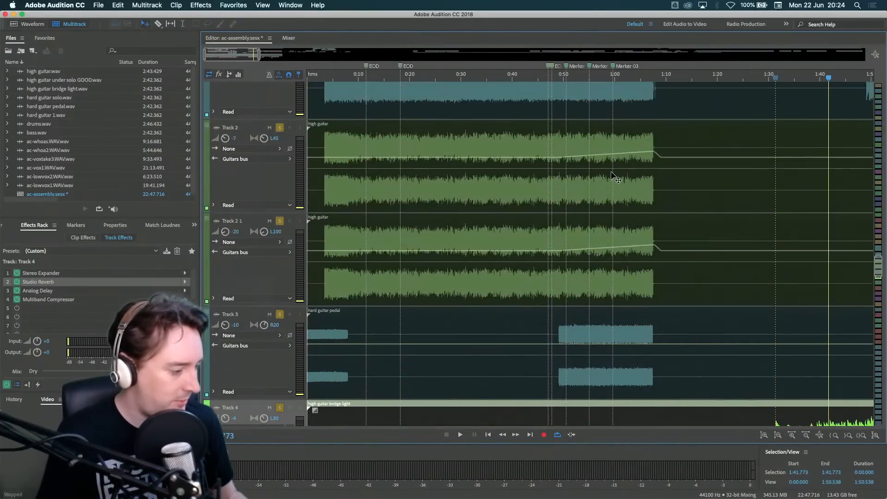
pyautogui.scroll(6, 613, 176)
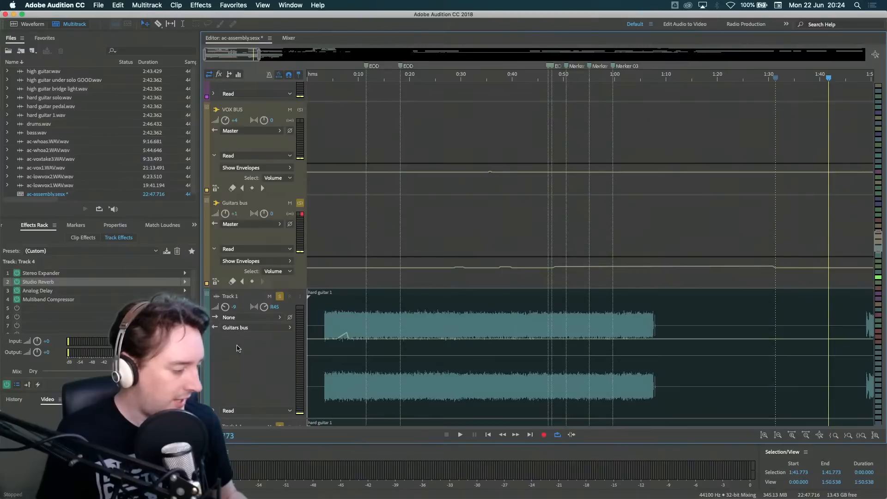
pyautogui.scroll(-5, 238, 349)
pyautogui.scroll(5, 245, 351)
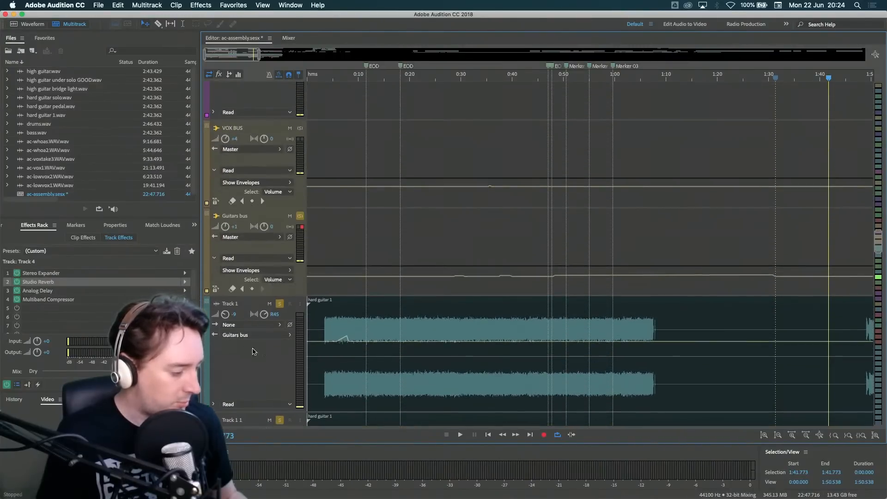
pyautogui.click(383, 78)
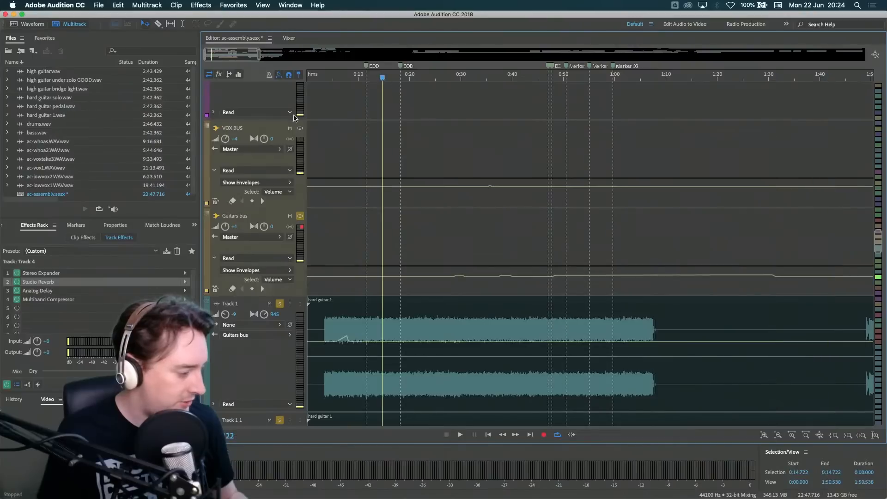
pyautogui.click(266, 213)
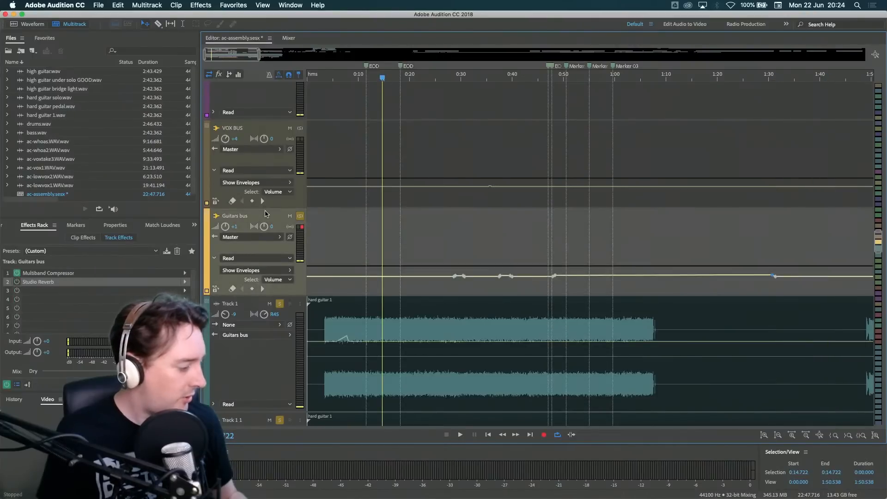
pyautogui.click(49, 274)
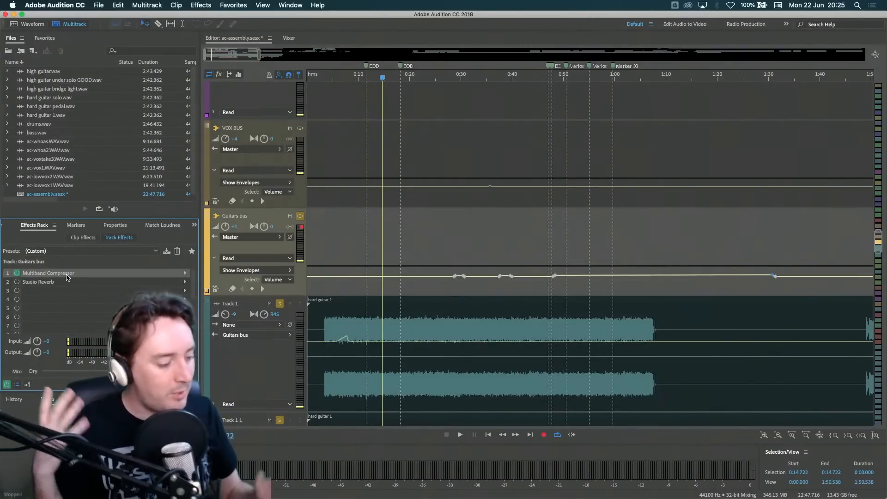
# - Place the playhead at about 0:21, unsolo Track 1 and solo the VOX BUS
pyautogui.click(416, 78)
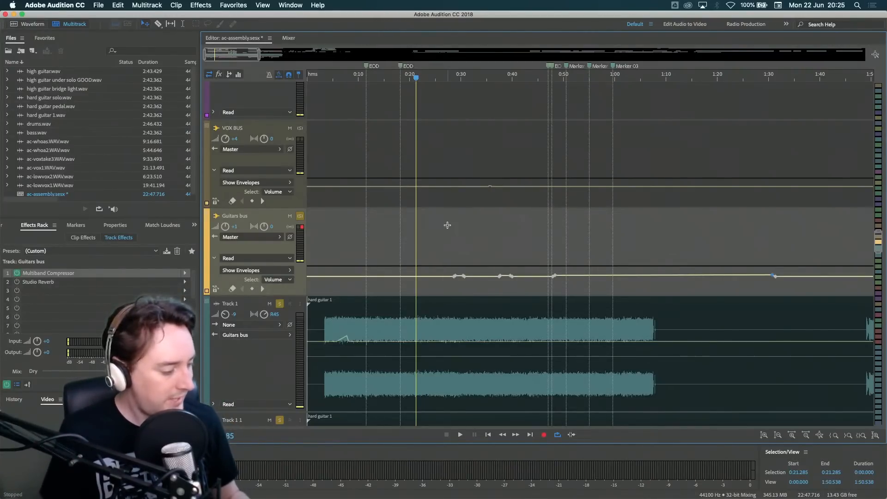
pyautogui.click(280, 304)
pyautogui.scroll(-15, 366, 244)
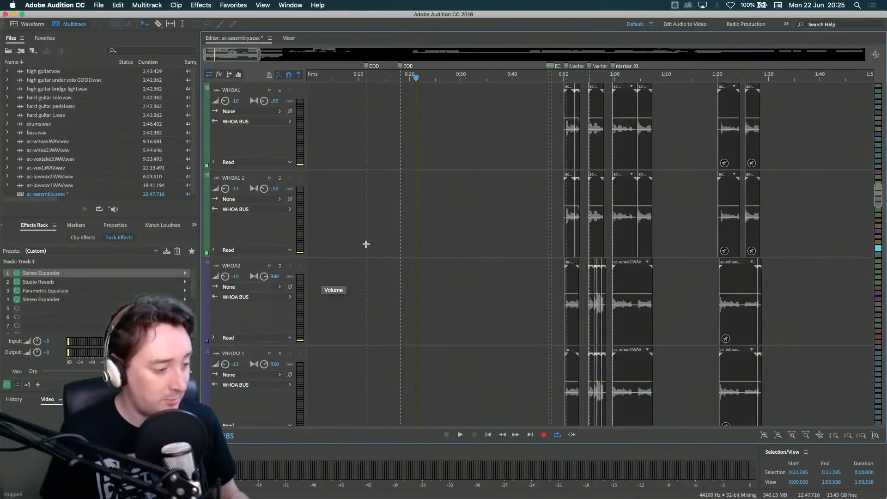
pyautogui.scroll(-10, 366, 244)
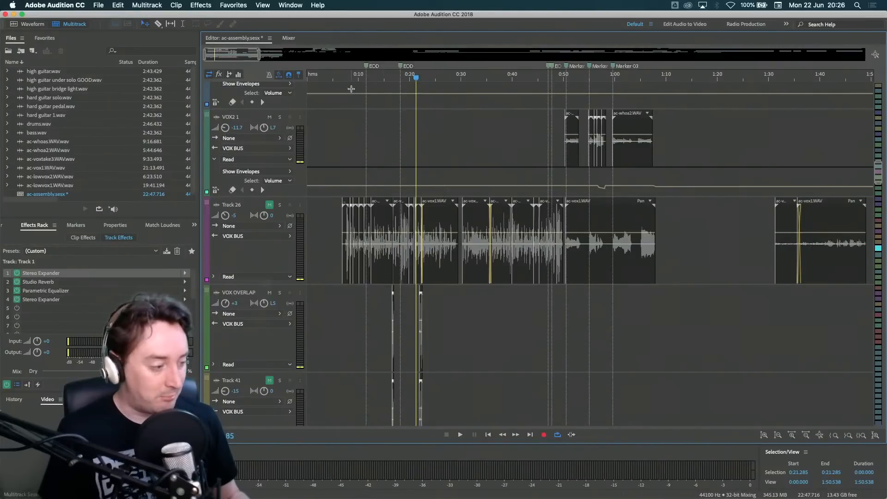
pyautogui.scroll(-5, 321, 235)
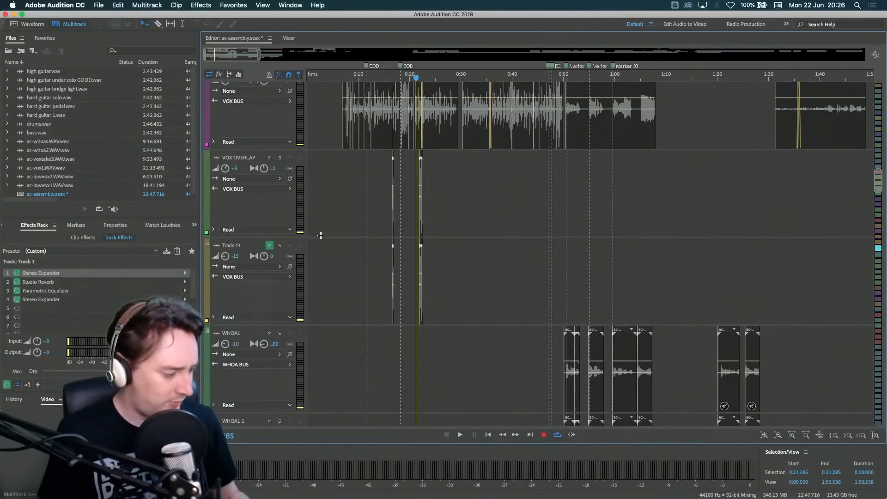
pyautogui.scroll(-1, 321, 236)
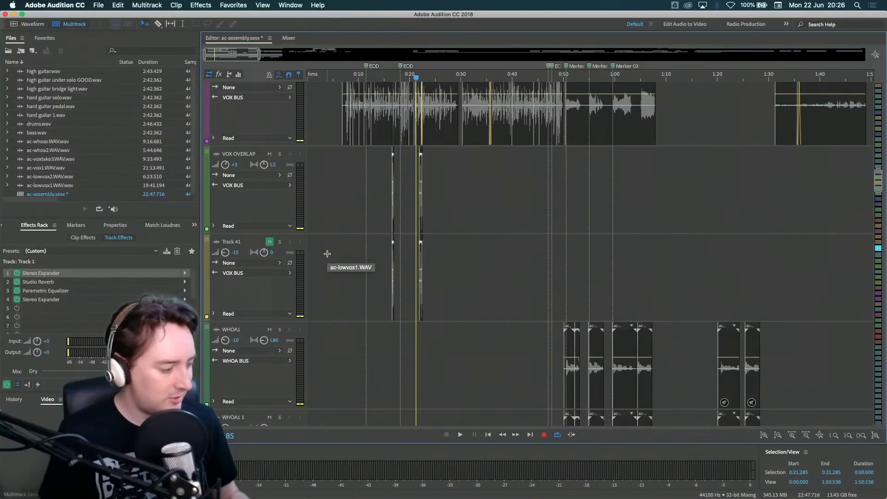
pyautogui.scroll(-15, 327, 254)
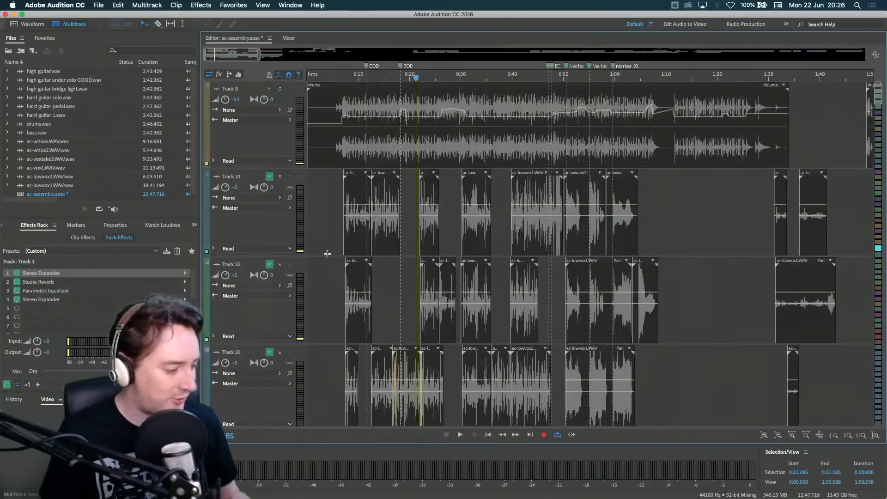
pyautogui.scroll(15, 327, 254)
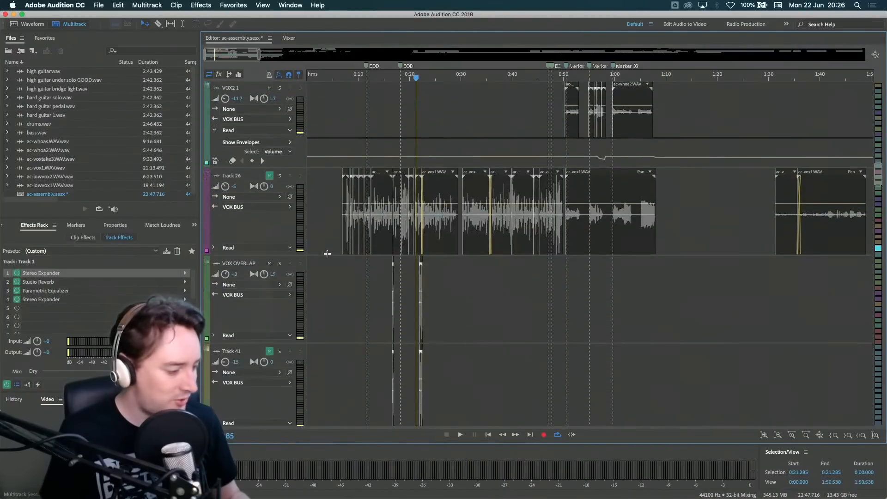
pyautogui.scroll(-12, 327, 254)
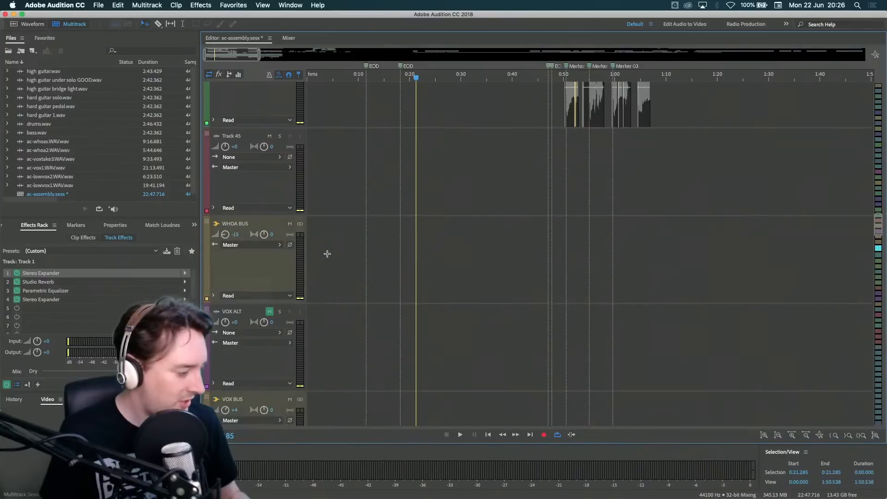
pyautogui.scroll(-6, 327, 253)
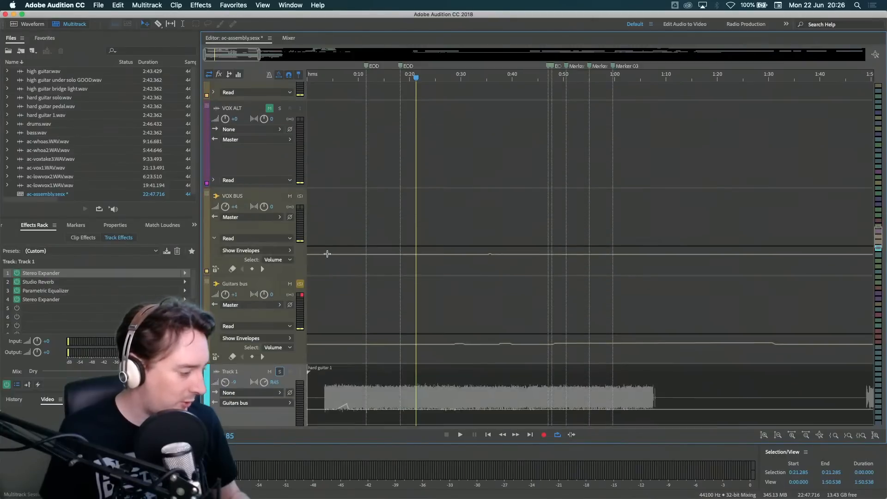
pyautogui.click(300, 198)
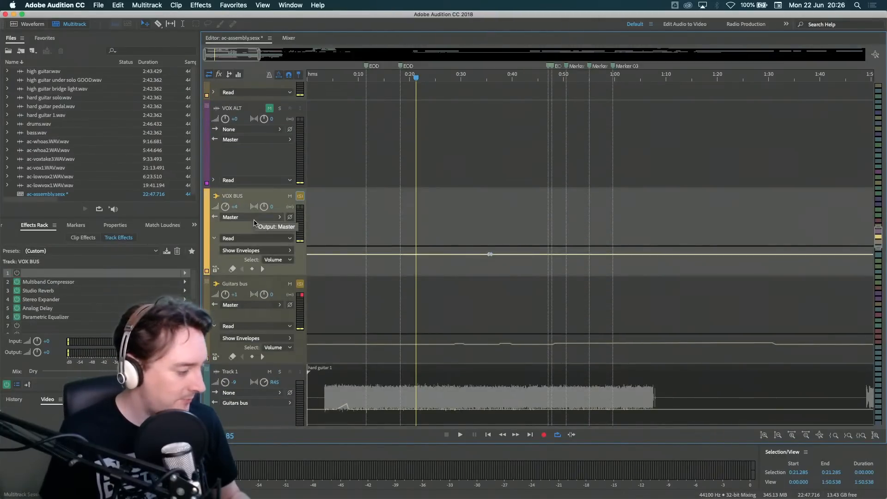
# - Place the playhead at about 0:07, just before the first VOX1 clip, and briefly test the playback
pyautogui.scroll(-5, 253, 231)
pyautogui.scroll(10, 338, 170)
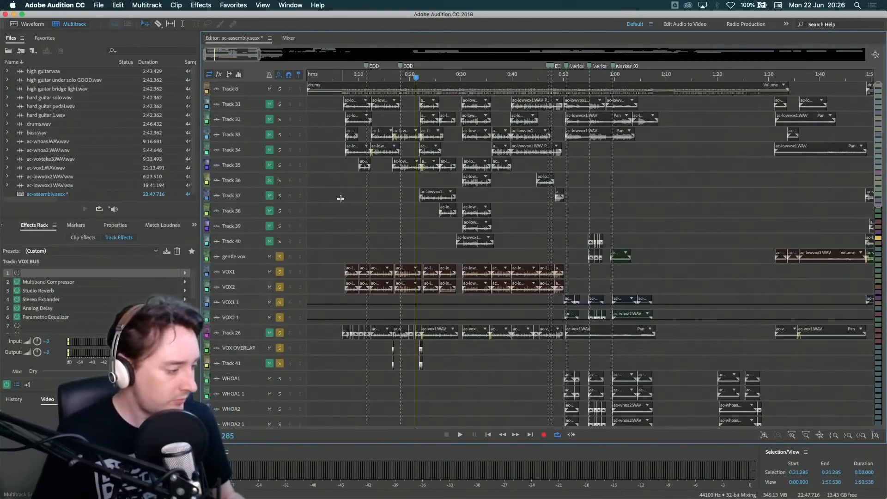
pyautogui.click(342, 78)
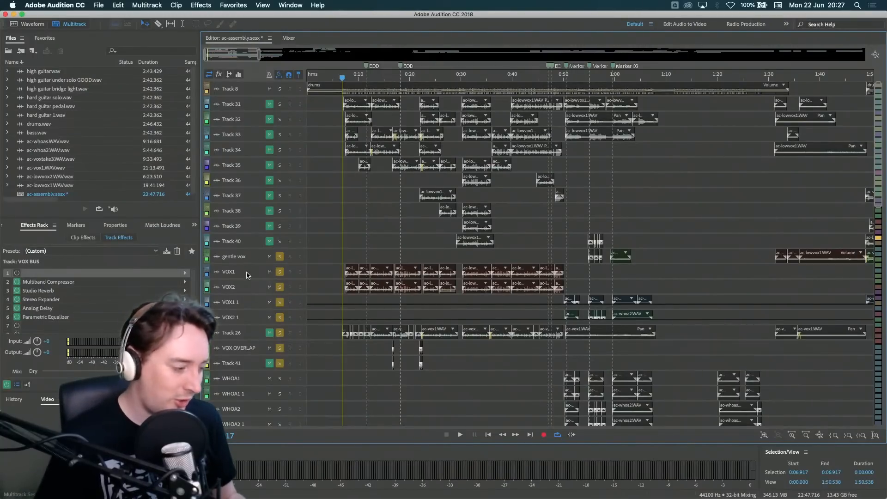
pyautogui.scroll(4, 248, 275)
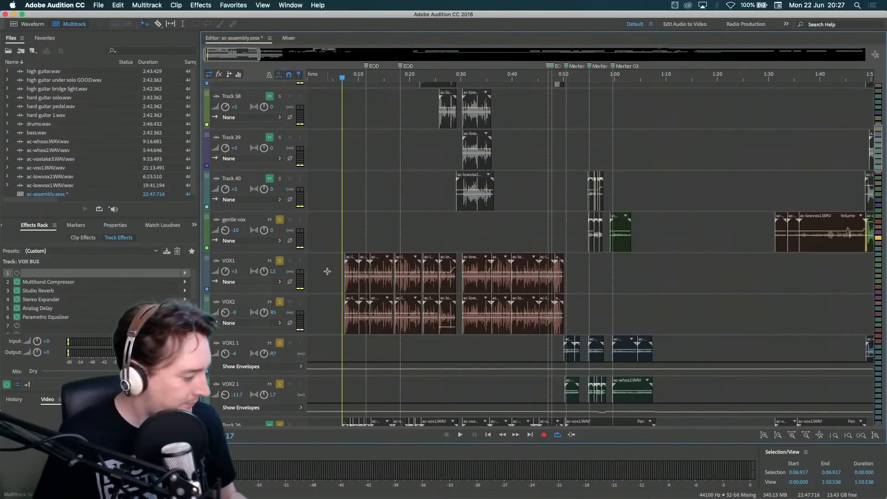
pyautogui.press('space')
pyautogui.press('space')
pyautogui.scroll(-3, 327, 271)
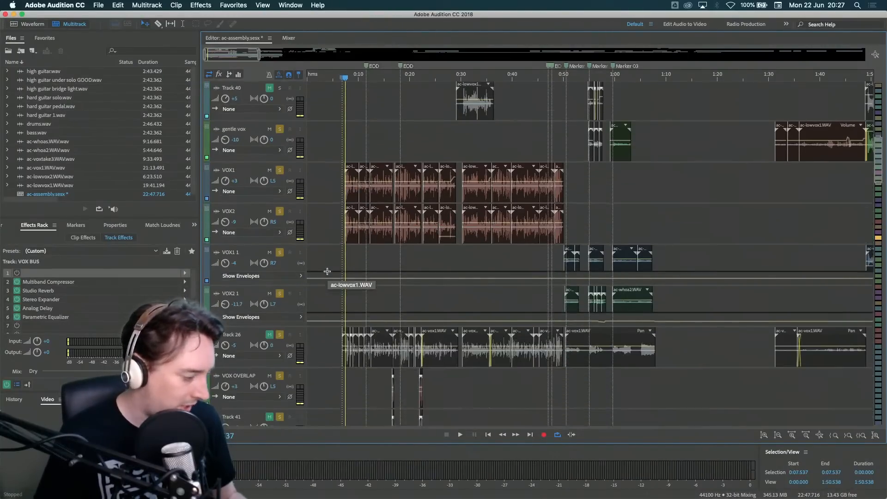
# - Turn off solo on the Guitars bus so that only the VOX BUS stays soloed among the buses
pyautogui.scroll(-10, 327, 272)
pyautogui.scroll(3, 327, 271)
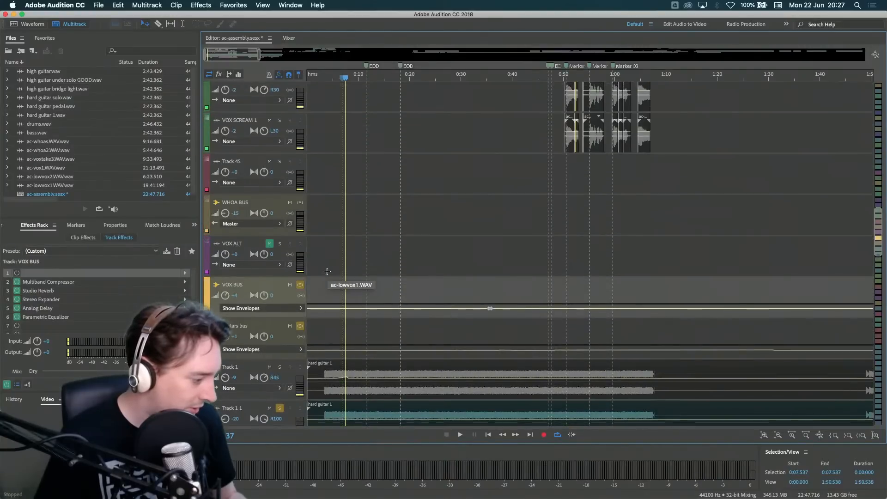
pyautogui.click(300, 327)
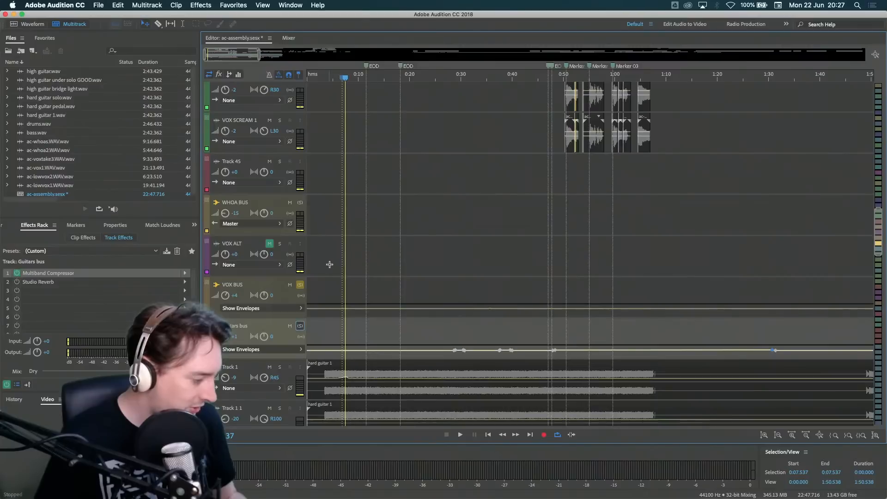
# - Play the soloed vocals from about 0:07.5 to 0:50 while following the VOX1 and VOX2 tracks, and stop playback
pyautogui.scroll(10, 319, 275)
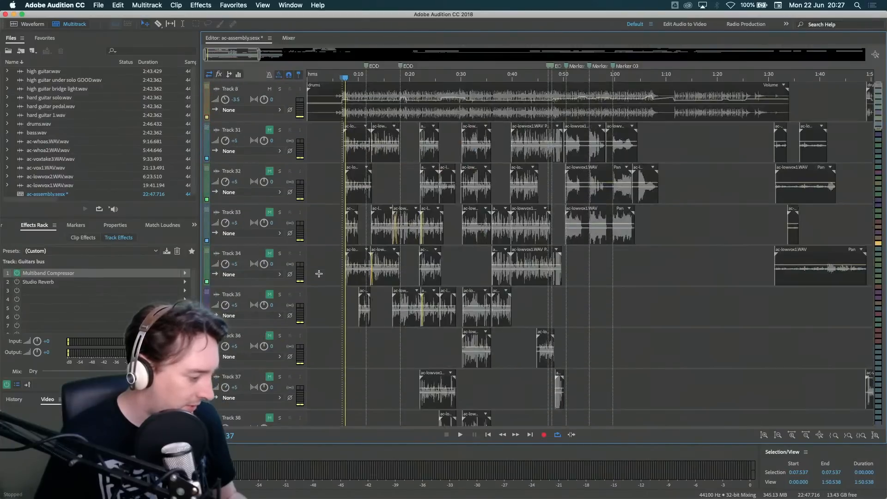
pyautogui.press('space')
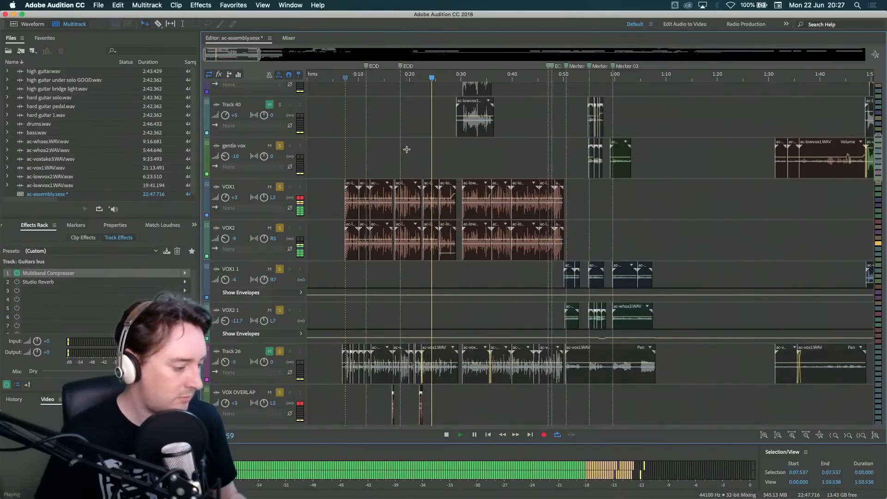
pyautogui.scroll(-3, 407, 149)
pyautogui.scroll(-3, 407, 148)
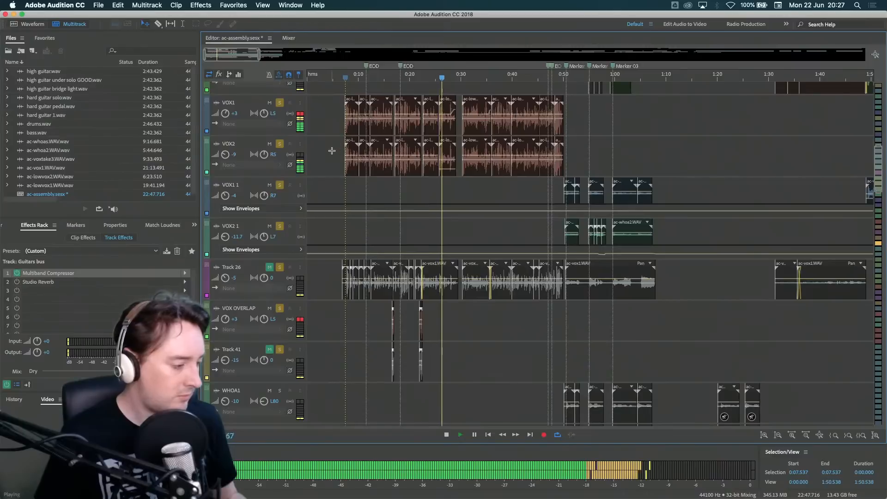
pyautogui.scroll(3, 323, 150)
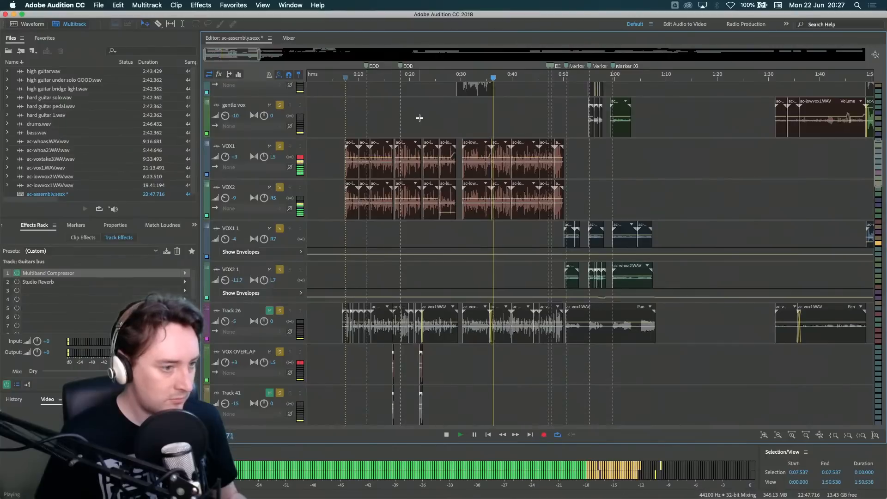
pyautogui.hscroll(1, 420, 118)
pyautogui.hscroll(3, 419, 118)
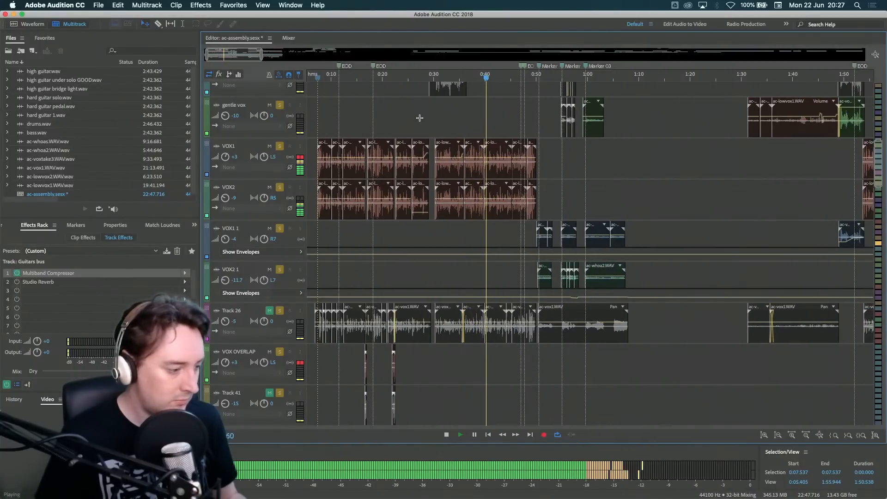
pyautogui.hscroll(-3, 420, 118)
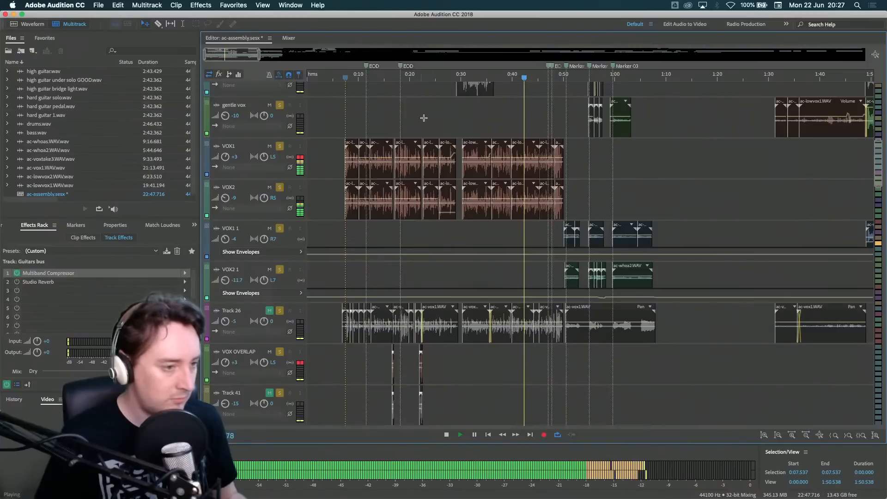
pyautogui.hscroll(2, 437, 121)
pyautogui.hscroll(-2, 436, 121)
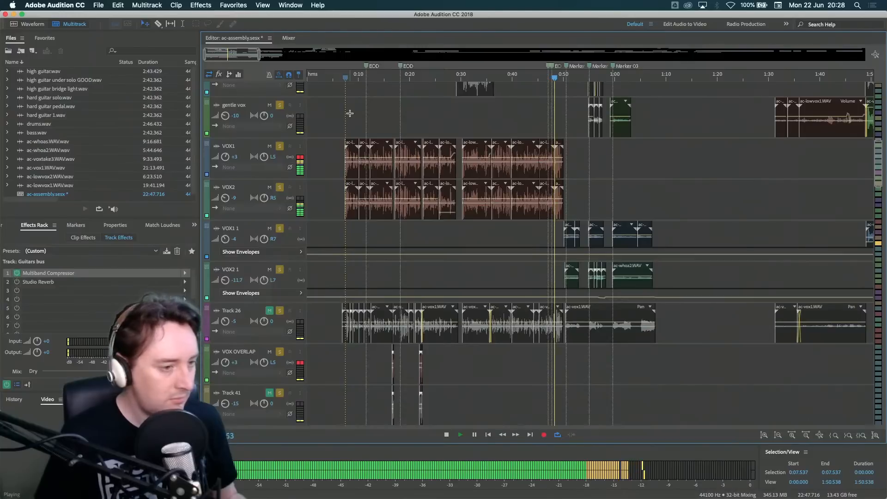
pyautogui.press('space')
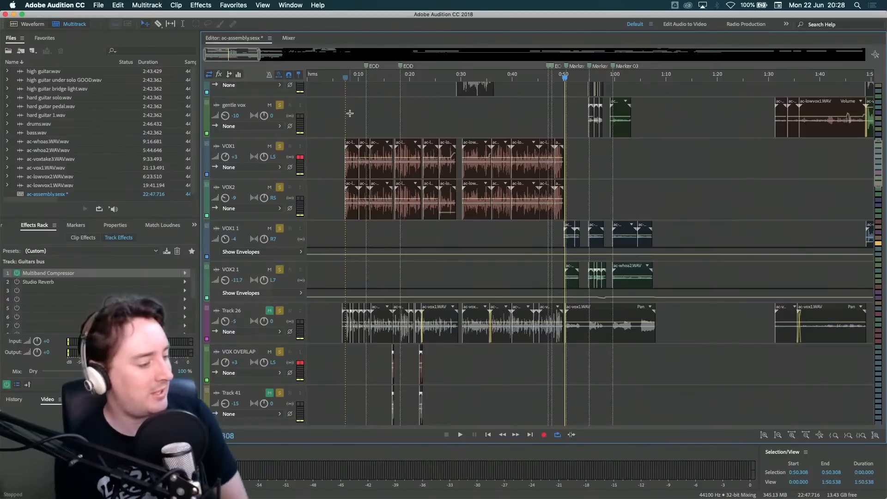
# - Return the playhead to about 0:07, show VOX1's track effects and select the second clip on VOX1 in a close-up view
pyautogui.click(344, 77)
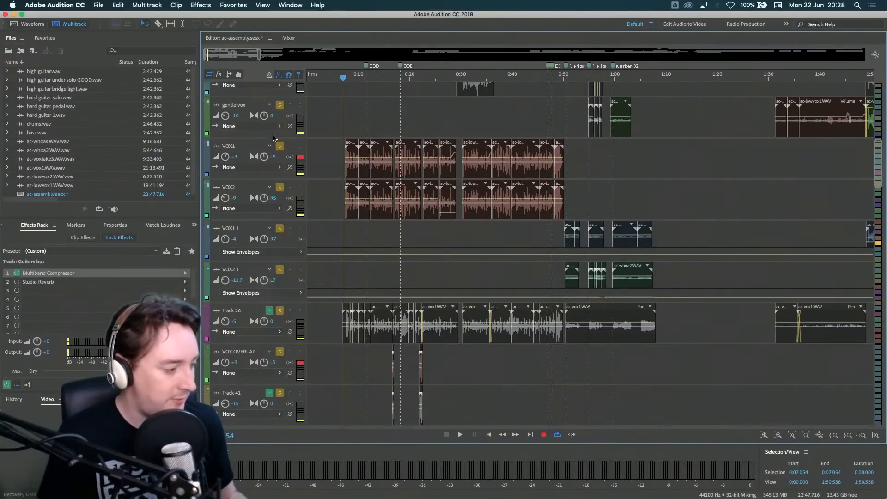
pyautogui.click(251, 149)
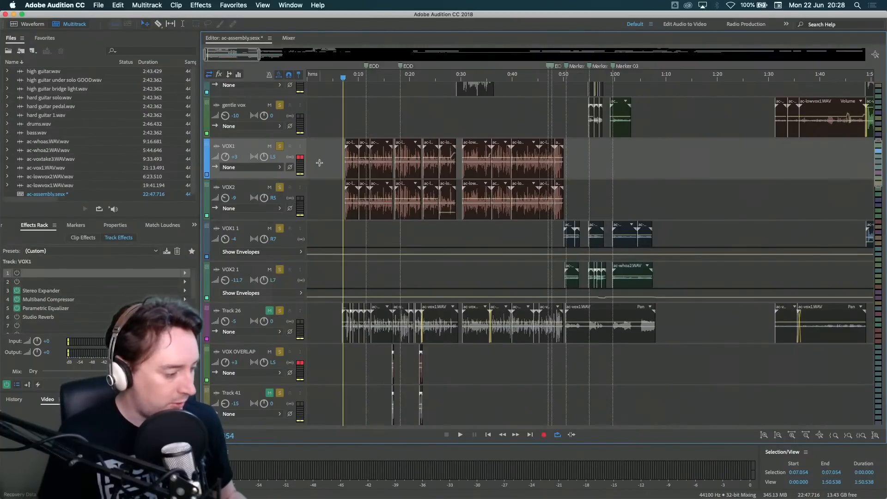
pyautogui.scroll(3, 319, 163)
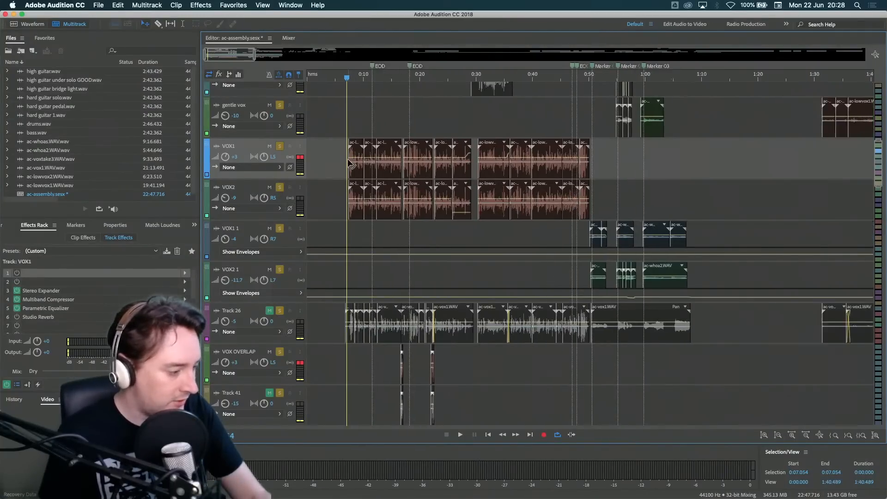
pyautogui.scroll(2, 352, 163)
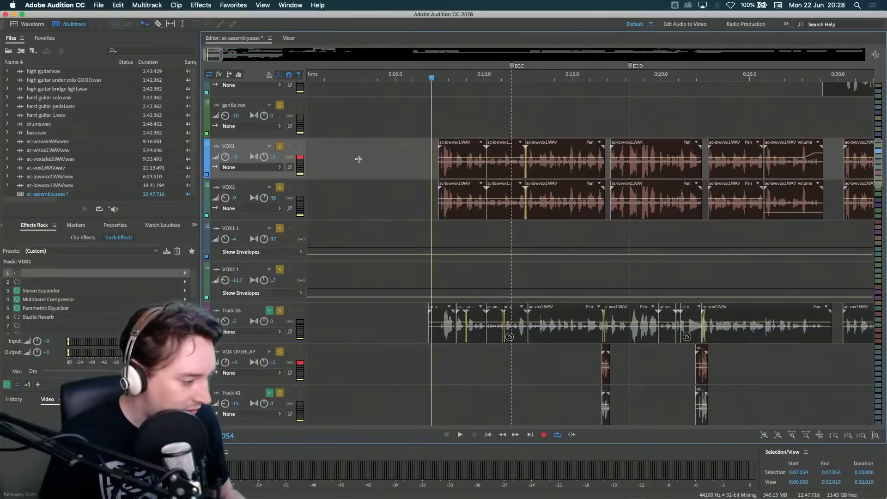
pyautogui.click(465, 173)
pyautogui.click(506, 175)
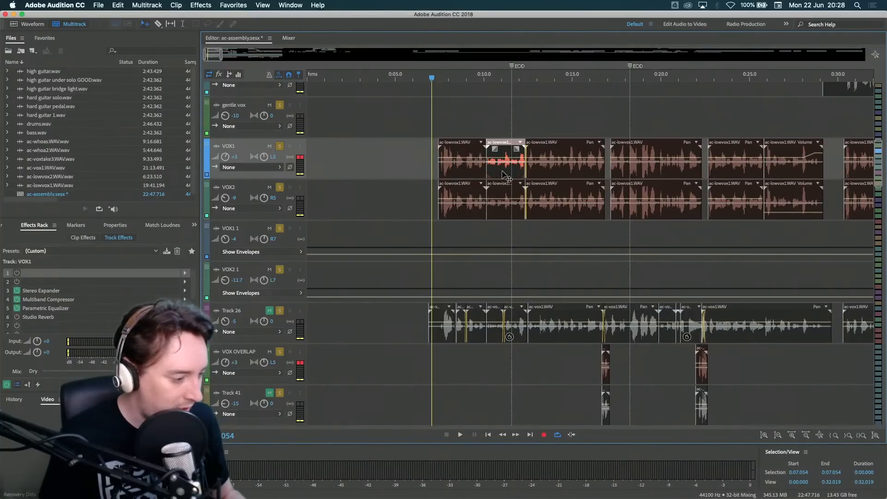
# - Survey the VOX1 clips from about 0:07 to 0:30, selecting the first six together and clearing the selection
pyautogui.click(555, 172)
pyautogui.click(644, 173)
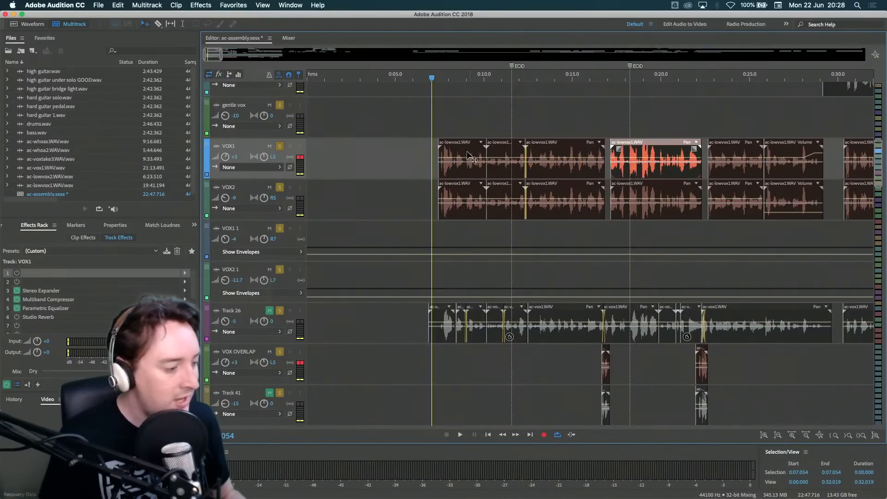
pyautogui.hscroll(2, 403, 146)
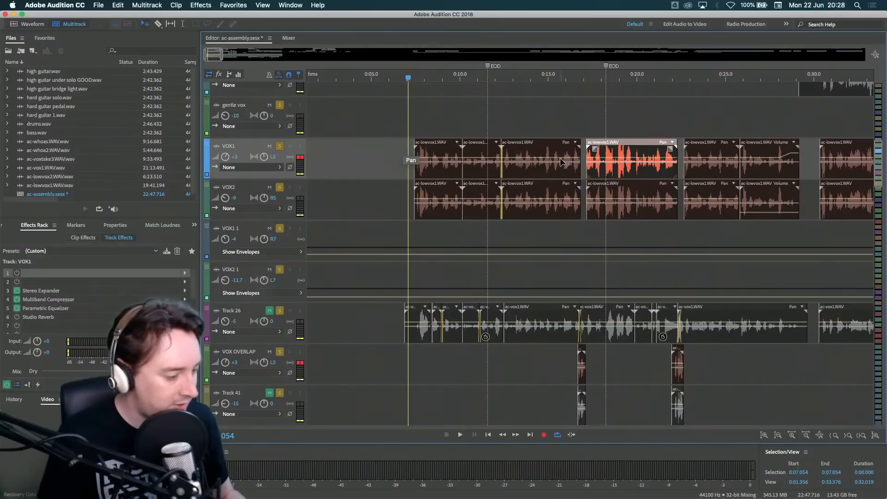
pyautogui.hscroll(4, 561, 162)
pyautogui.hscroll(5, 481, 157)
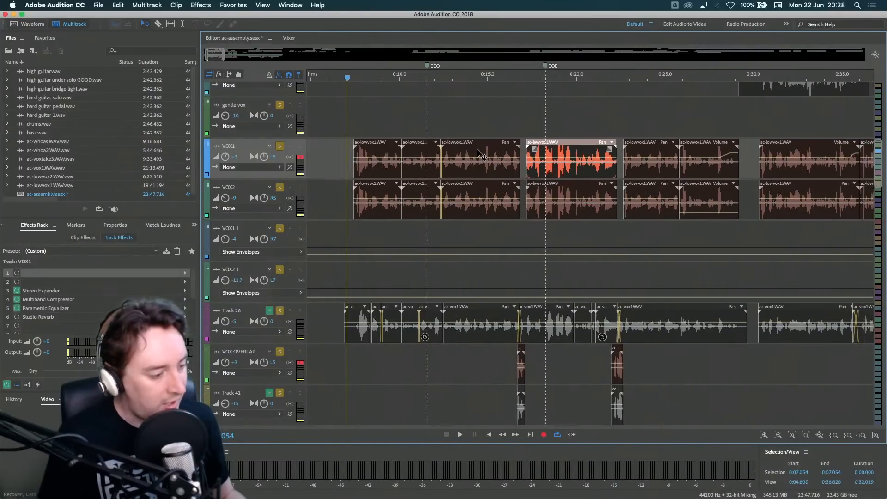
pyautogui.hscroll(-6, 402, 158)
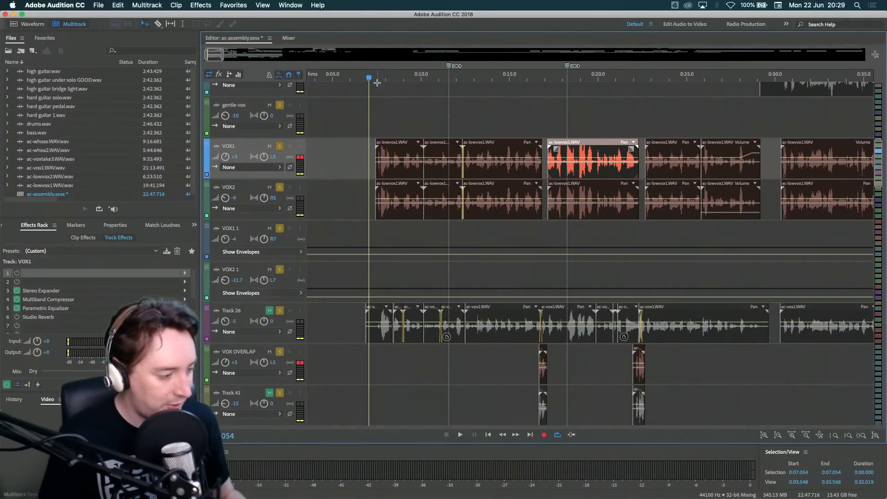
pyautogui.hscroll(10, 418, 99)
pyautogui.hscroll(-14, 407, 120)
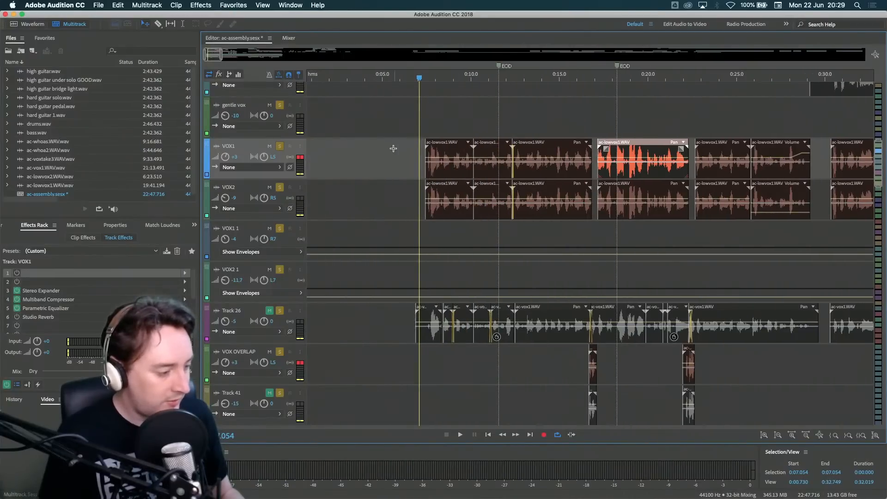
pyautogui.moveTo(392, 148); pyautogui.dragTo(812, 166)
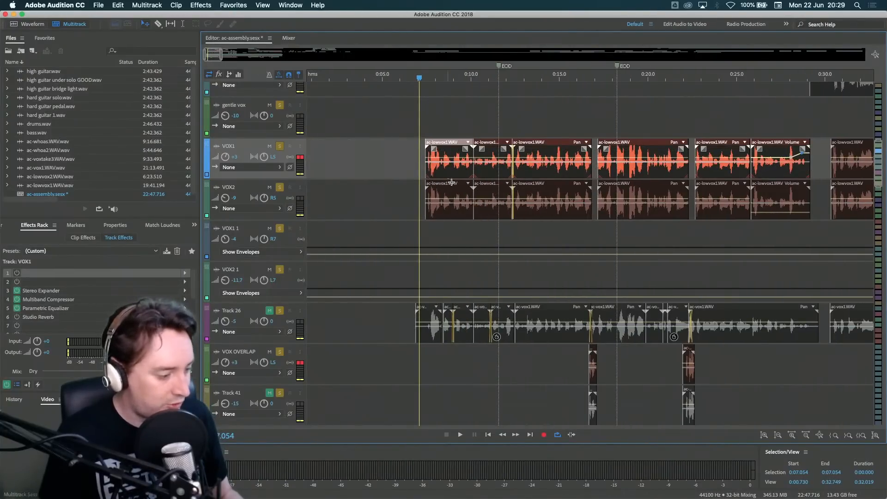
pyautogui.click(400, 161)
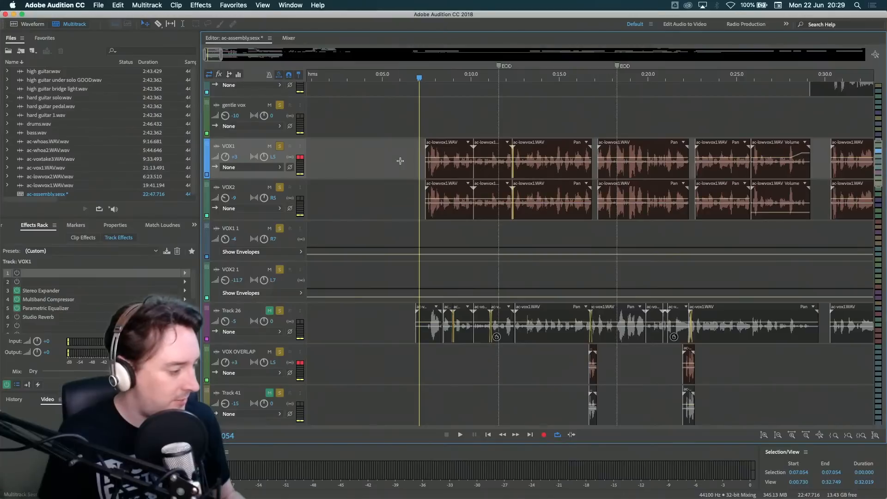
# - Turn off solo on VOX2, reselect the VOX1 track and start playback from about 0:07
pyautogui.click(280, 189)
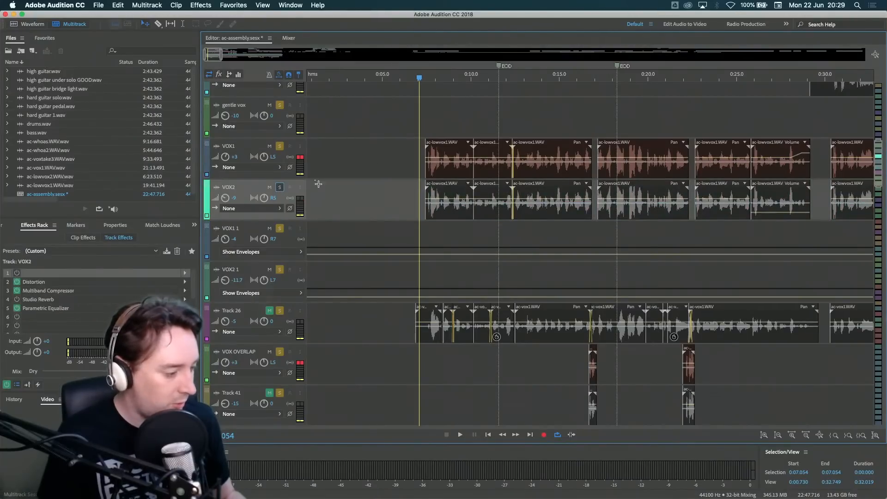
pyautogui.click(395, 163)
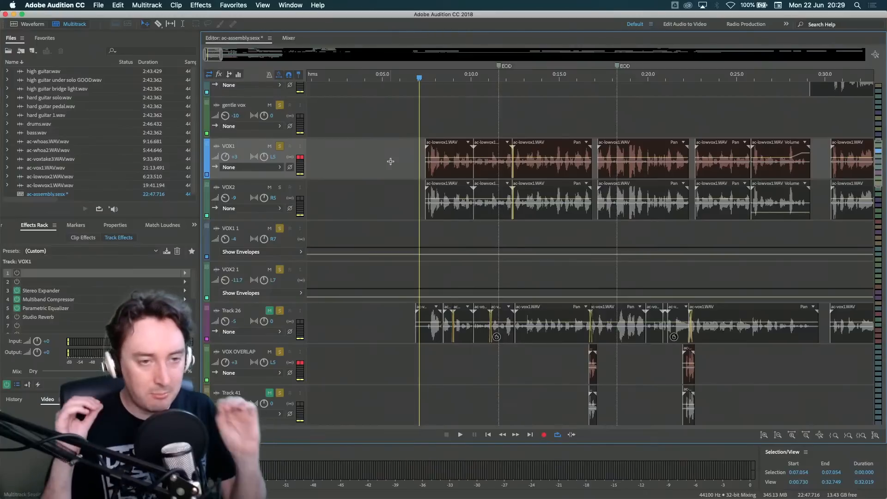
pyautogui.press('space')
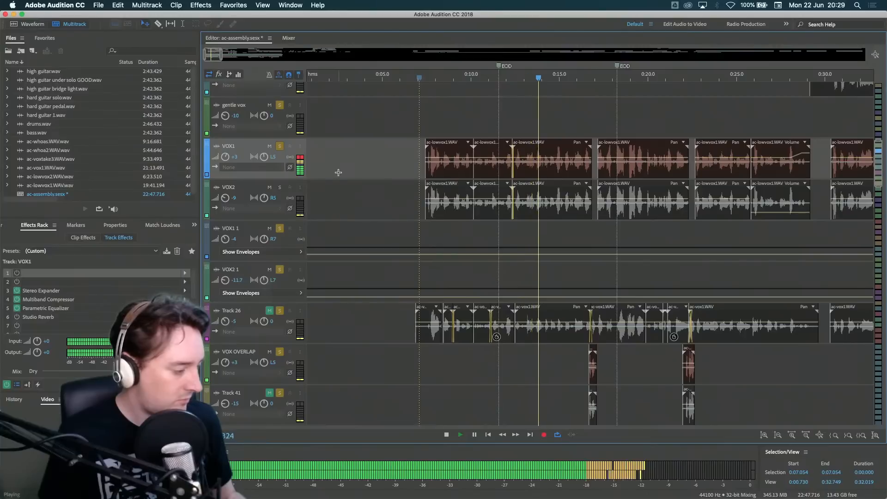
# - Open VOX1's Multiband Compressor during playback, stop at about 0:26 and look through its presets, keeping the custom settings
pyautogui.doubleClick(48, 299)
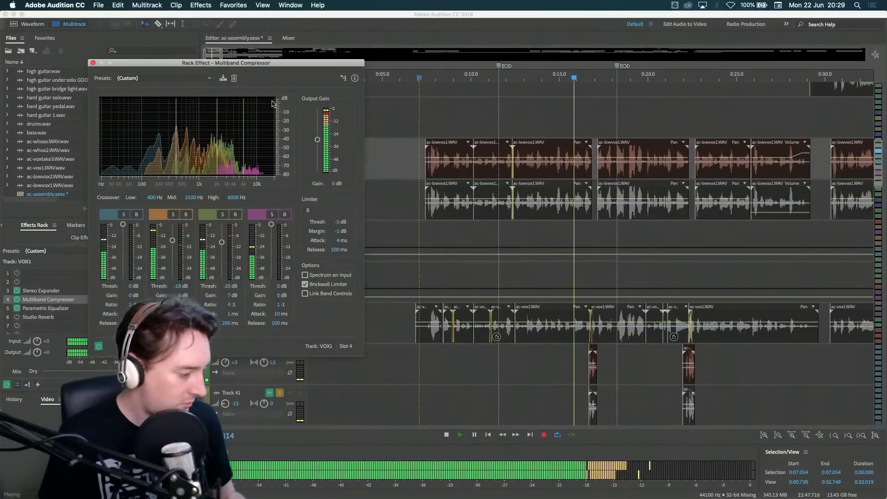
pyautogui.moveTo(247, 64); pyautogui.dragTo(501, 72)
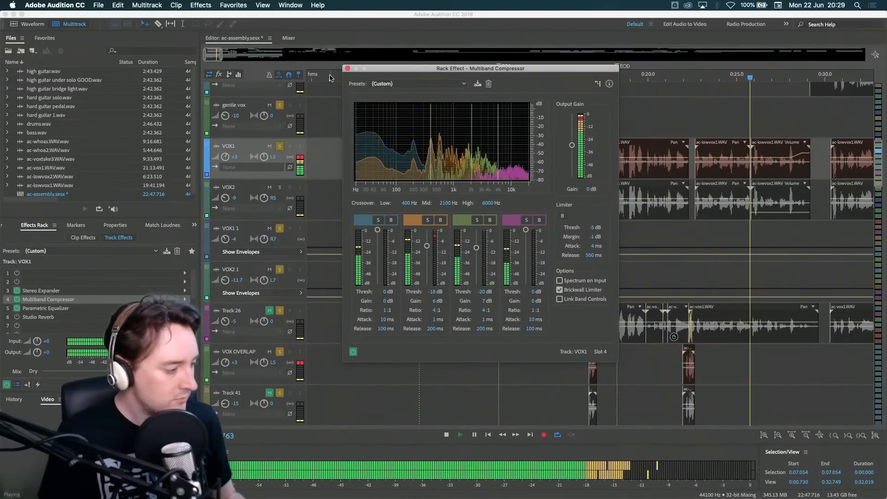
pyautogui.press('space')
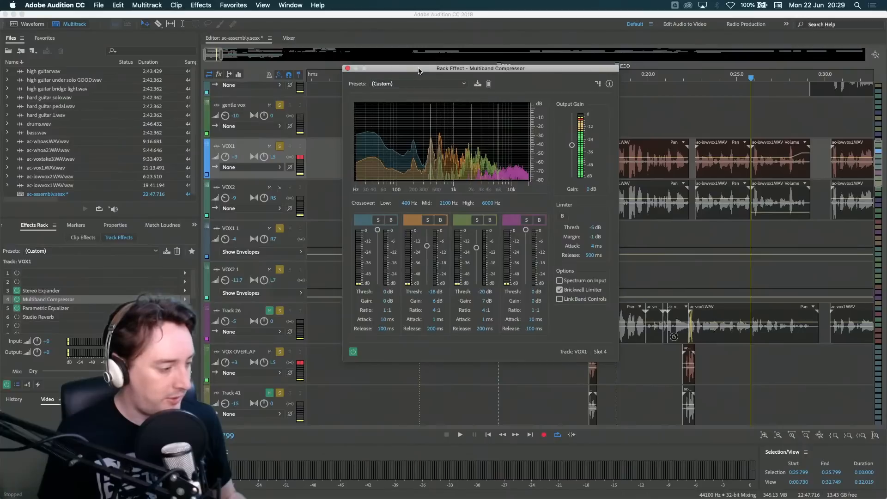
pyautogui.moveTo(419, 71); pyautogui.dragTo(666, 113)
pyautogui.click(672, 125)
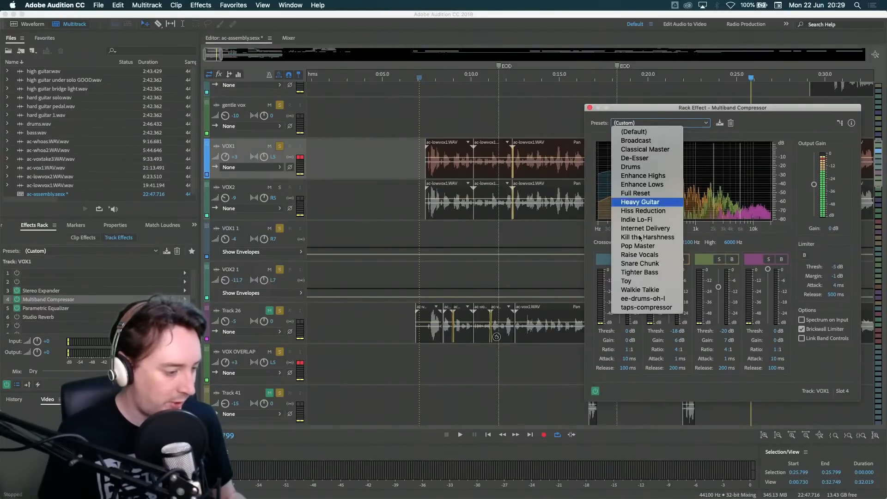
pyautogui.click(679, 111)
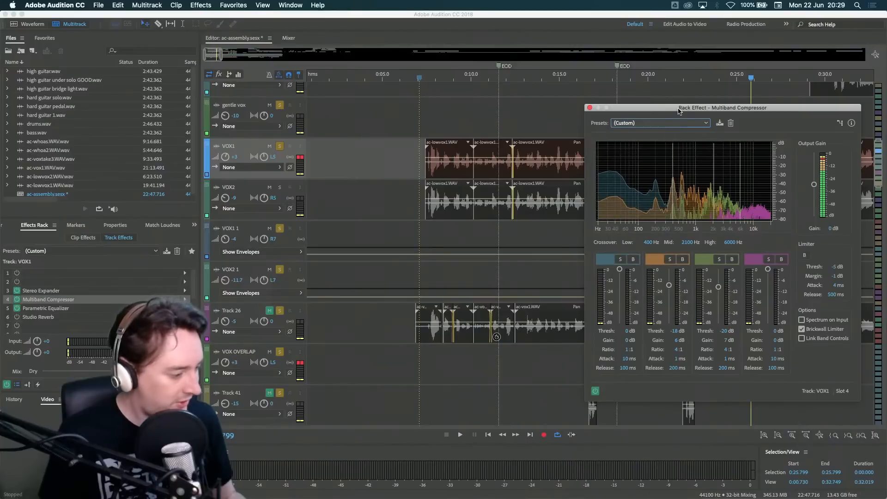
pyautogui.moveTo(656, 111); pyautogui.dragTo(655, 79)
# - Select the time range from 0:07.404 to 0:12.429 and play VOX1 with its Multiband Compressor active
pyautogui.click(425, 77)
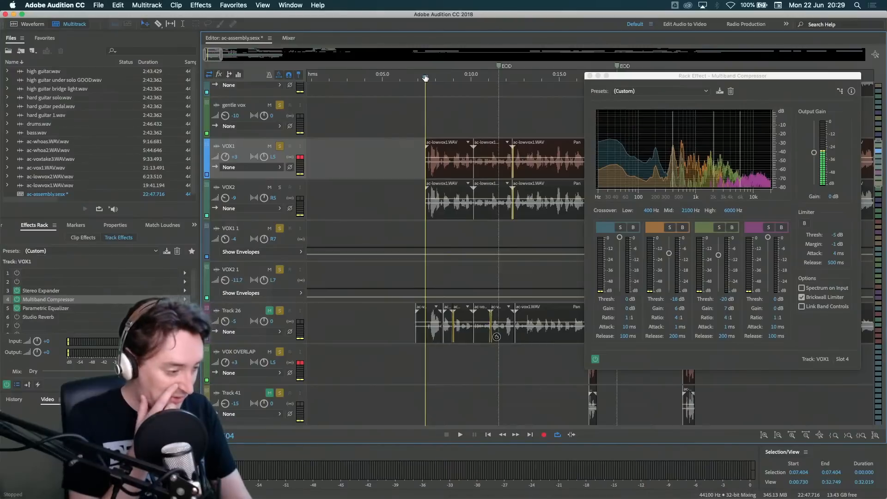
pyautogui.hotkey('shift', 'End')
pyautogui.press('space')
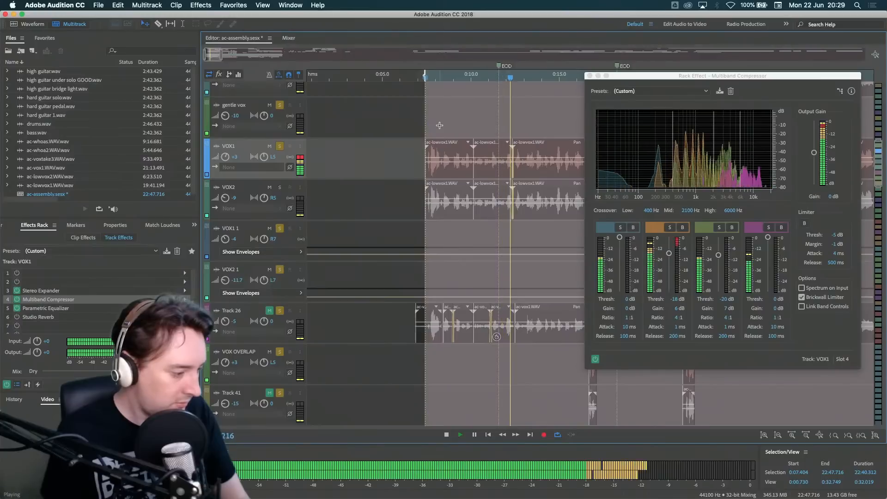
pyautogui.press('space')
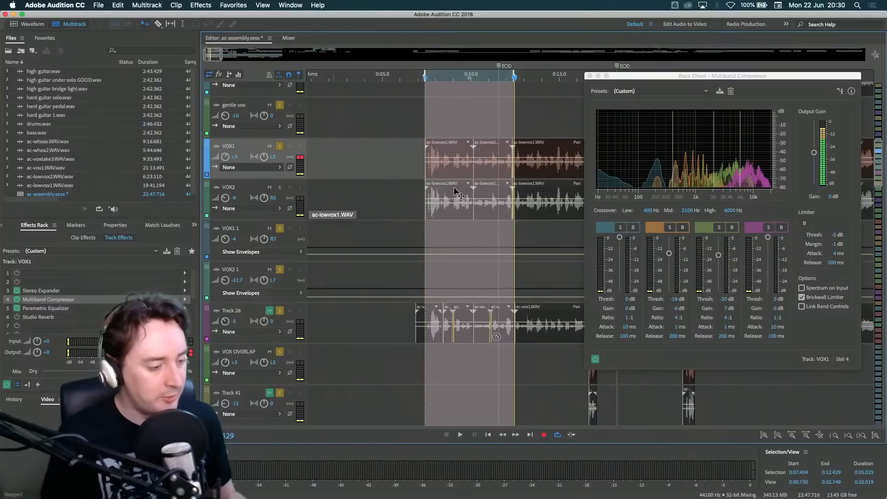
# - Bypass the Multiband Compressor on both VOX1 and the VOX BUS, moving the effect window out of the way
pyautogui.moveTo(667, 78); pyautogui.dragTo(656, 59)
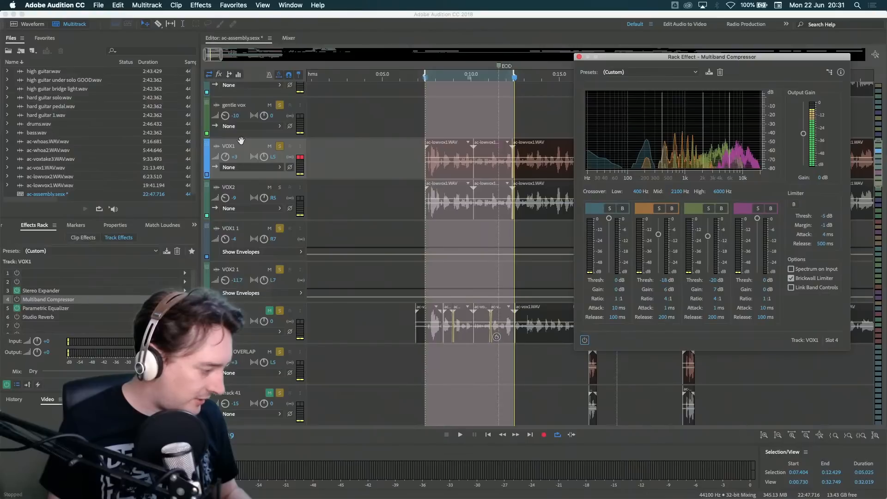
pyautogui.scroll(2, 244, 149)
pyautogui.scroll(-10, 337, 207)
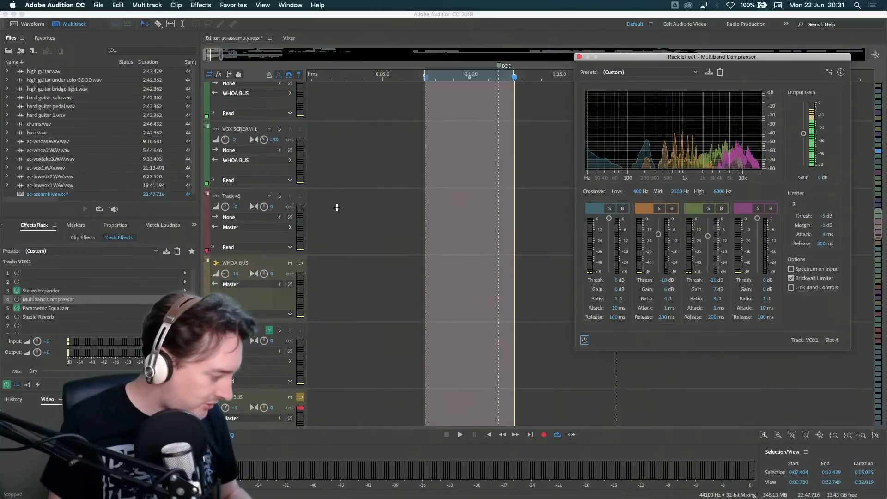
pyautogui.scroll(-10, 337, 208)
pyautogui.click(260, 210)
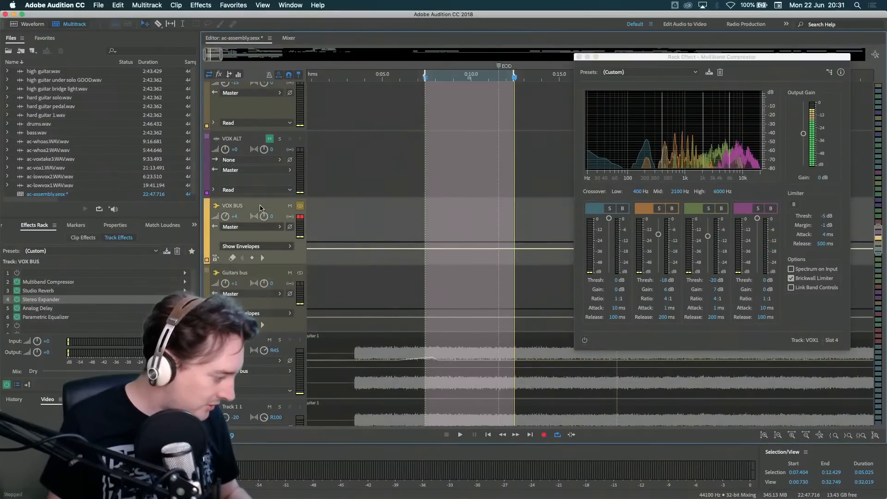
pyautogui.click(18, 282)
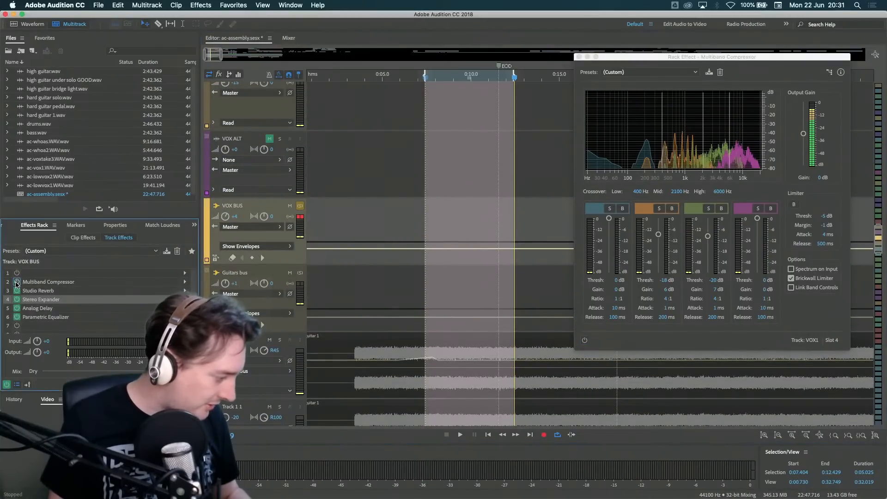
# - Return to the VOX1 track and play the selected range with both compressors bypassed, and stop playback
pyautogui.scroll(8, 369, 273)
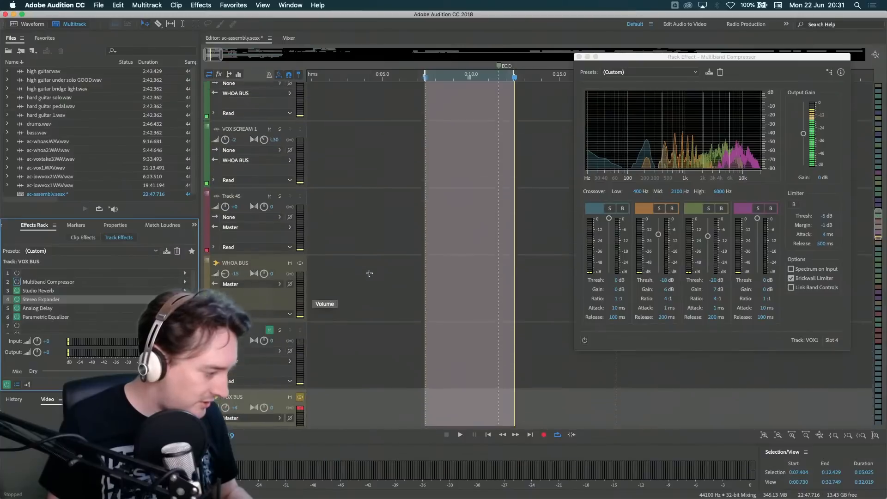
pyautogui.scroll(2, 391, 237)
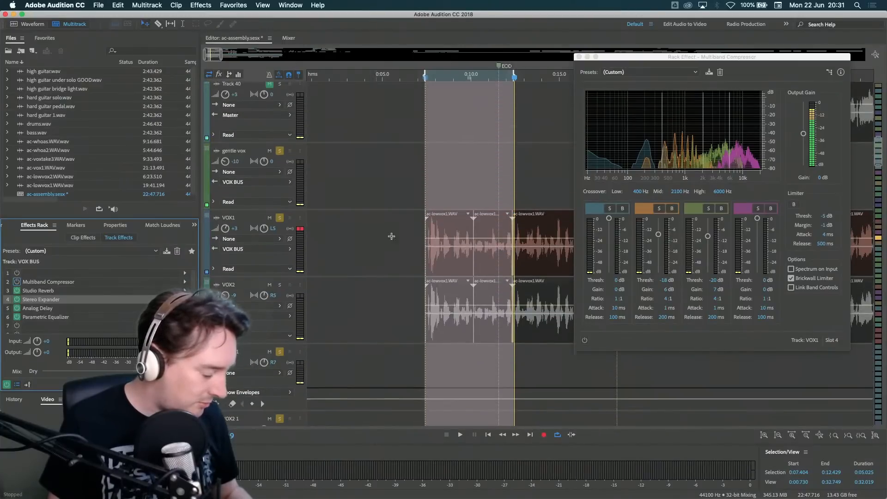
pyautogui.press('space')
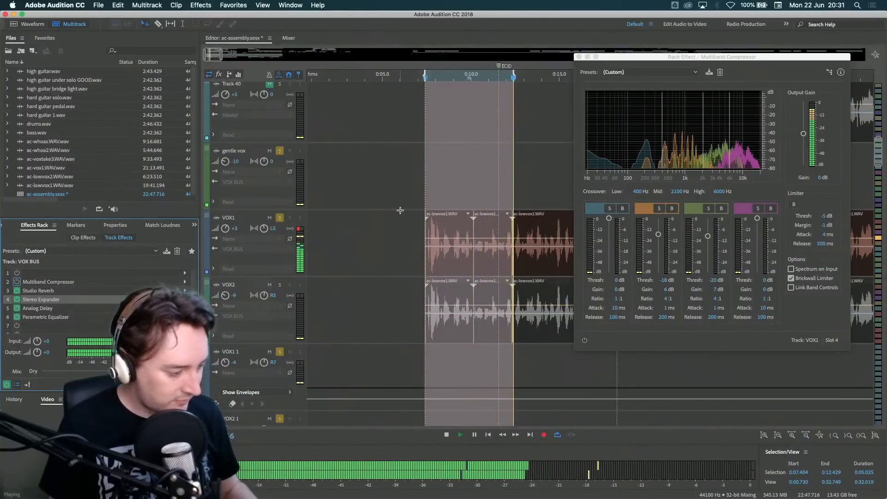
pyautogui.press('space')
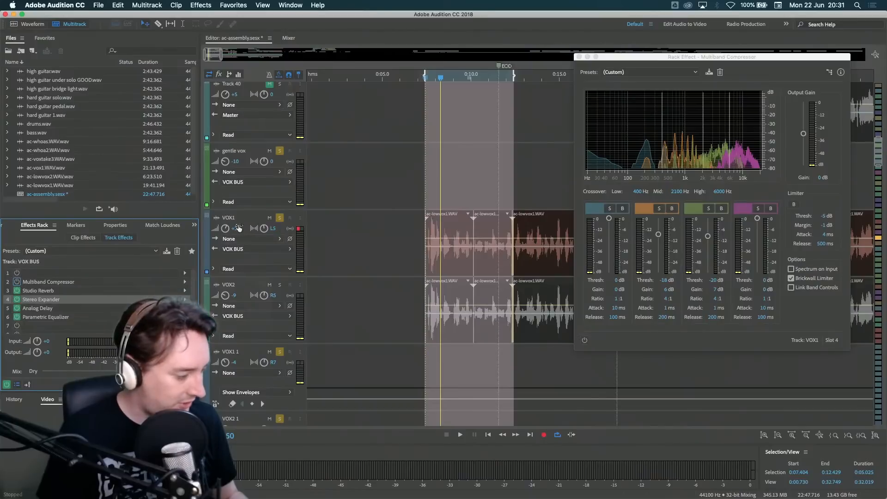
# - Play VOX1 in the selected range while switching its Multiband Compressor on and back off for comparison, and stop playback
pyautogui.click(260, 221)
pyautogui.press('space')
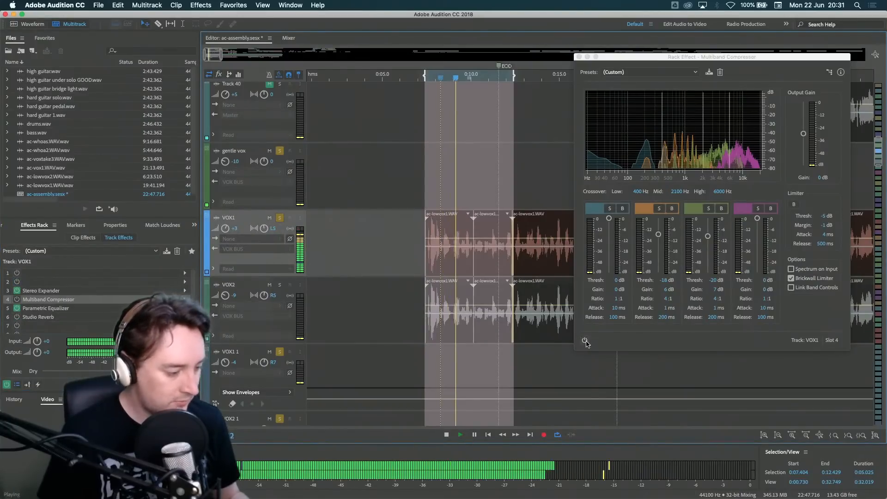
pyautogui.click(585, 340)
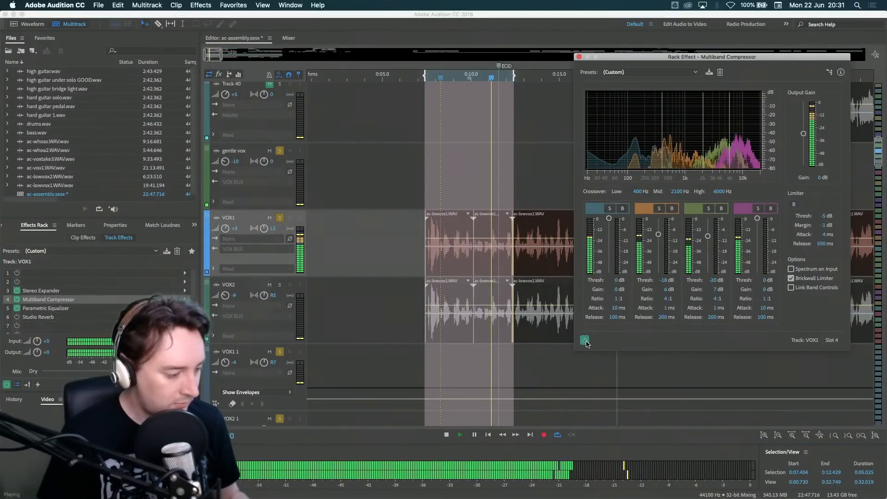
pyautogui.click(585, 341)
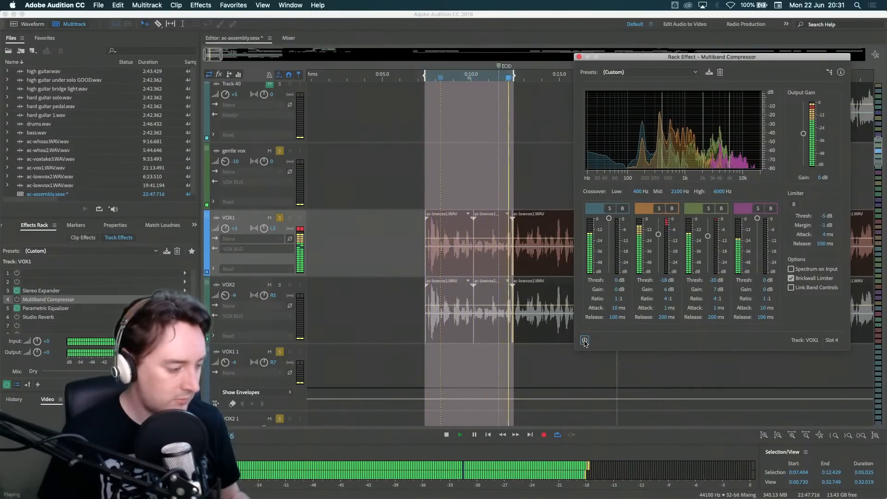
pyautogui.press('space')
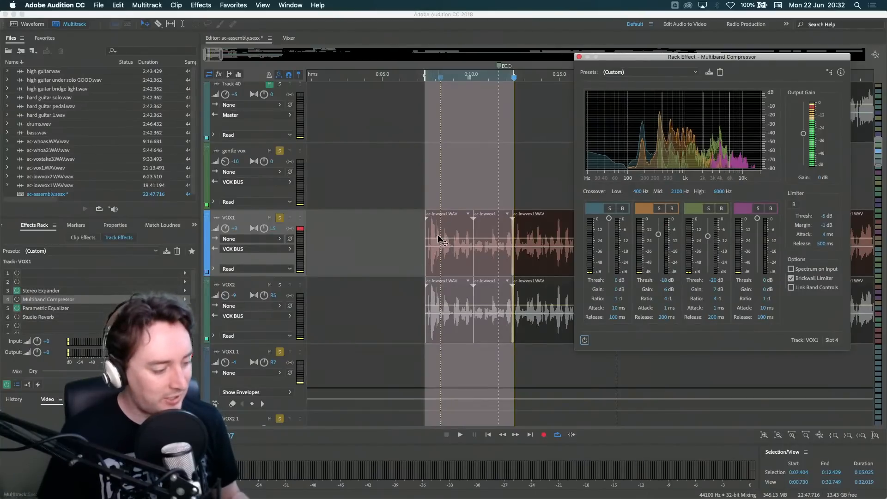
# - Replay the uncompressed VOX1 phrase within the selected range several times, stopping after each pass
pyautogui.press('space')
pyautogui.press('space')
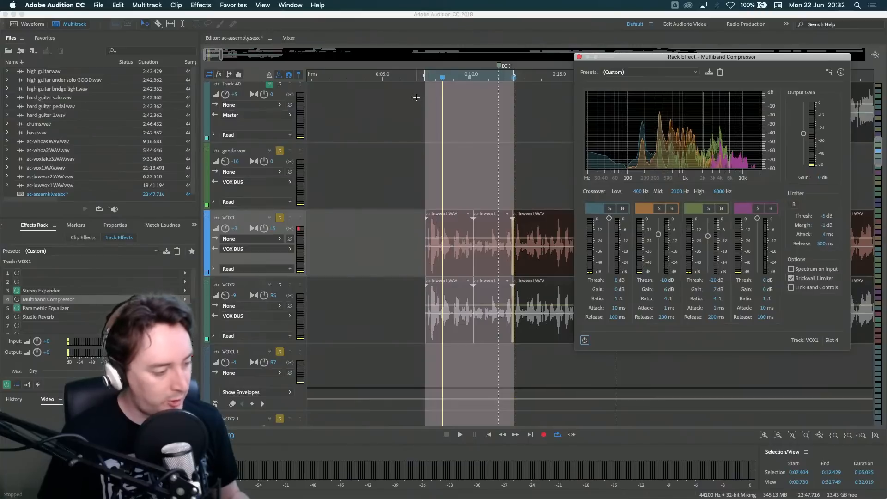
pyautogui.click(413, 82)
pyautogui.press('space')
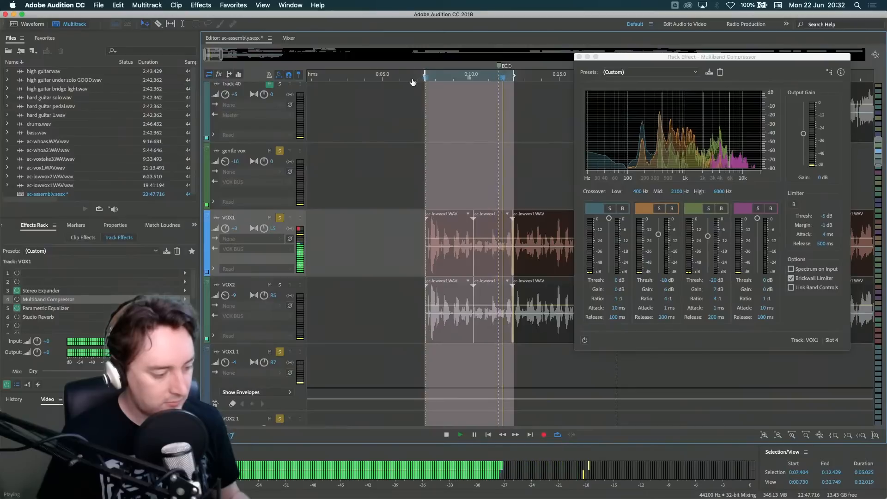
pyautogui.press('space')
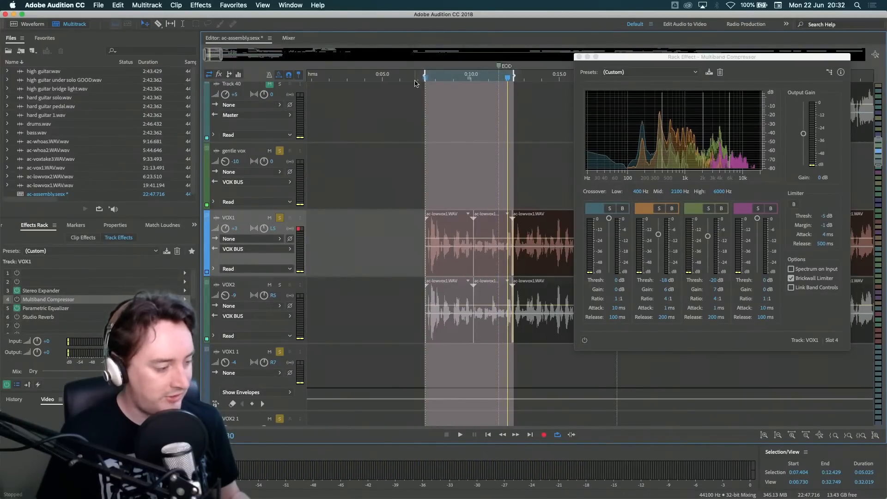
pyautogui.press('space')
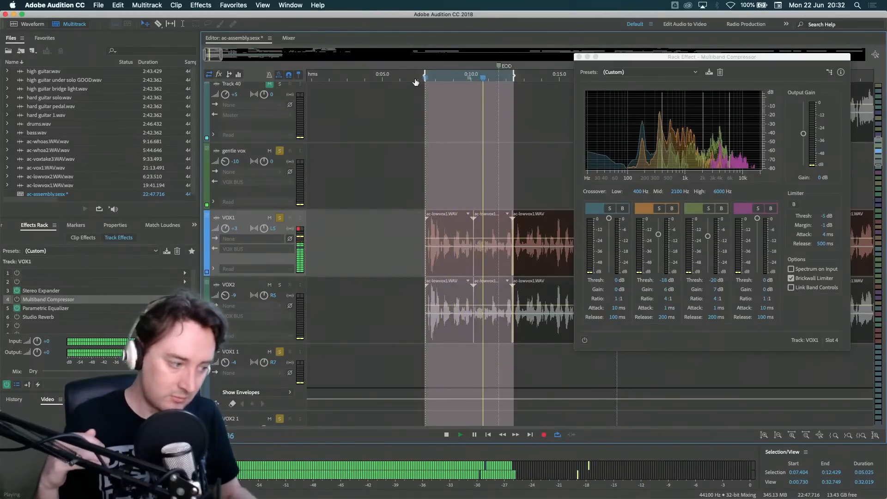
pyautogui.press('space')
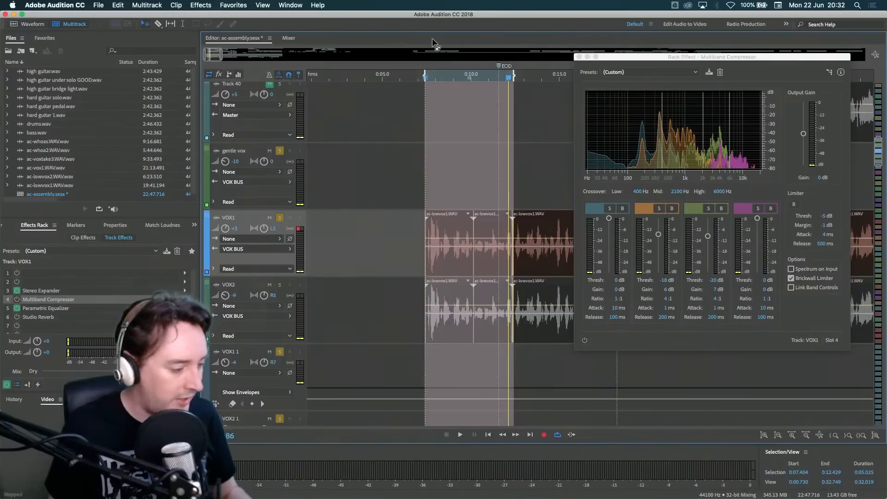
# - Play the bypassed VOX1 phrase again within the selected range, restarting from about 0:10.5, and stop playback
pyautogui.press('space')
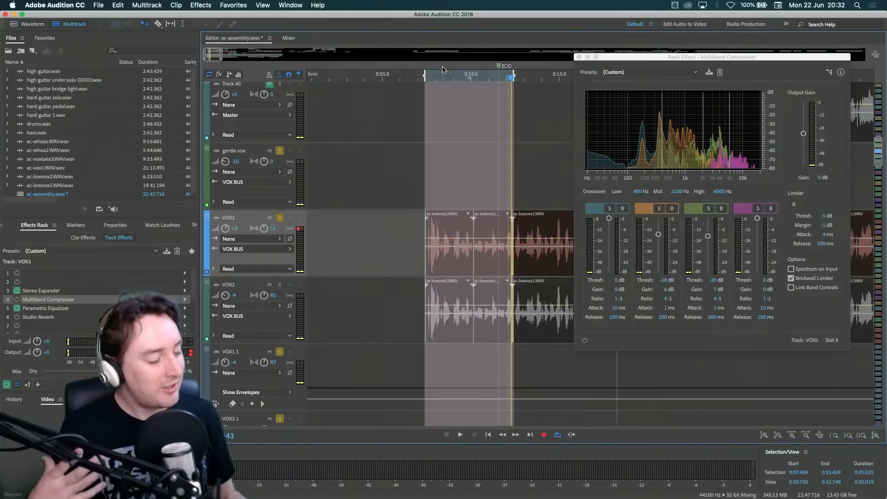
pyautogui.press('space')
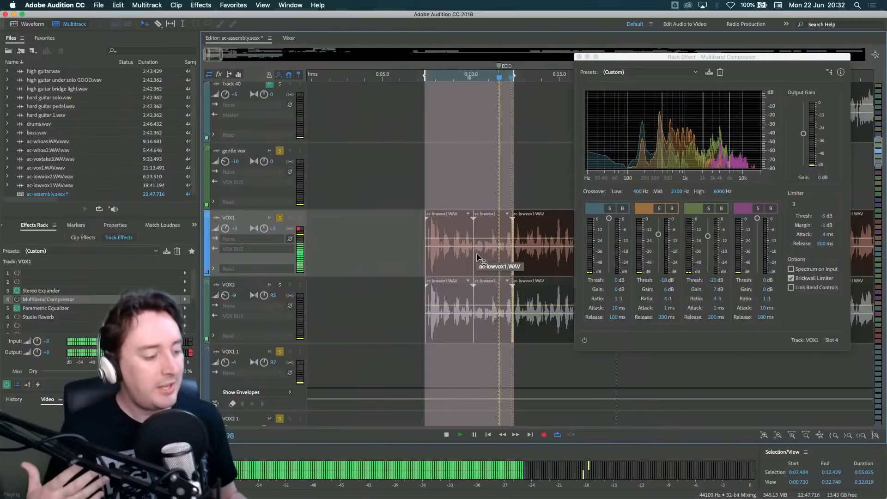
pyautogui.press('space')
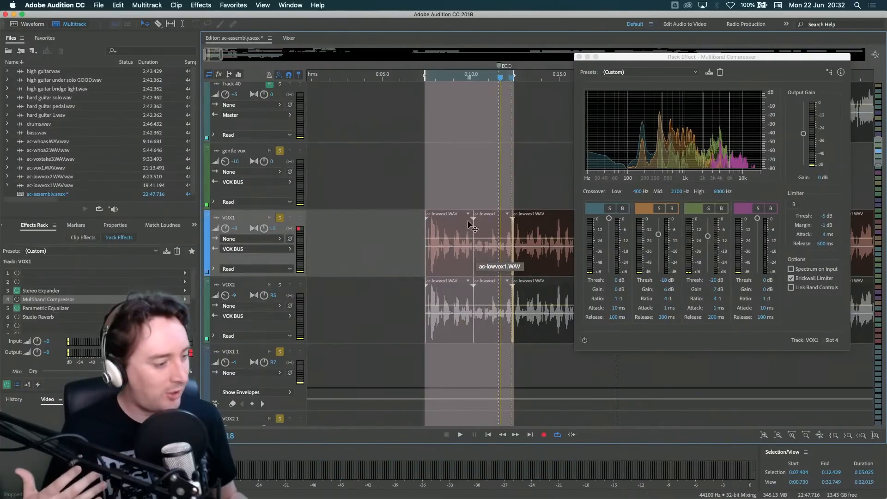
pyautogui.click(479, 77)
pyautogui.press('space')
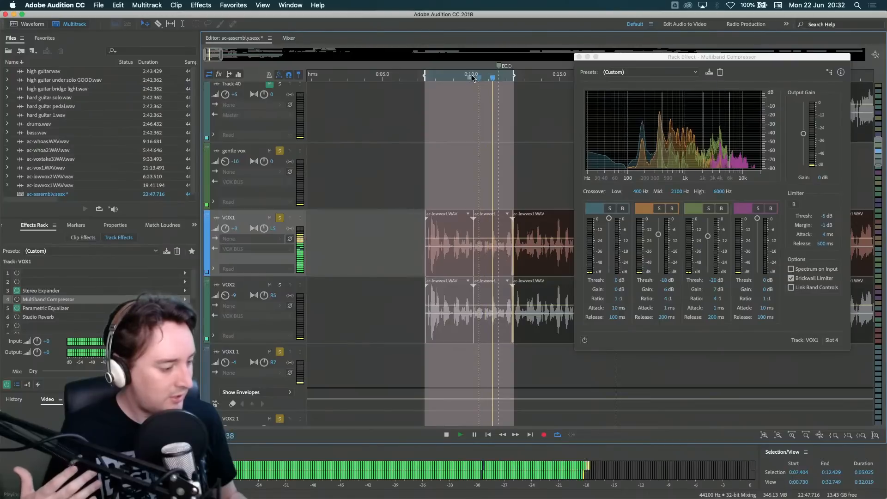
pyautogui.press('space')
# - Switch VOX1's Multiband Compressor on, play the selected range through it, and stop playback
pyautogui.click(585, 341)
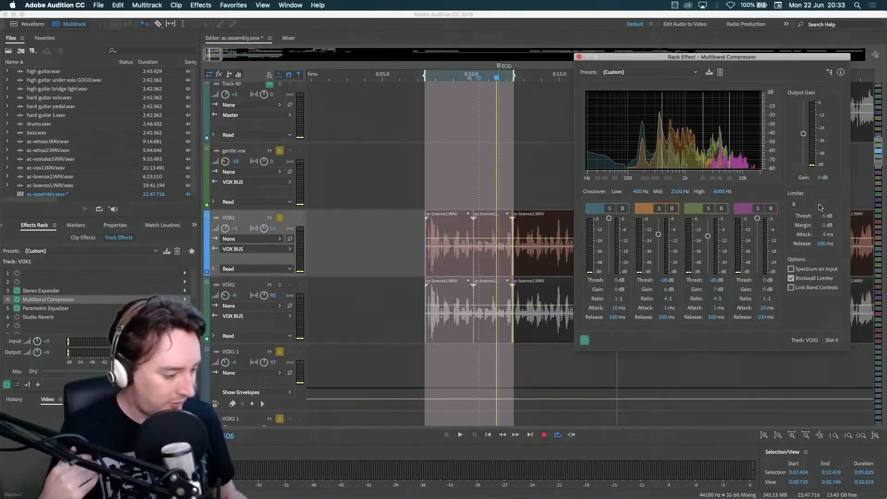
pyautogui.press('space')
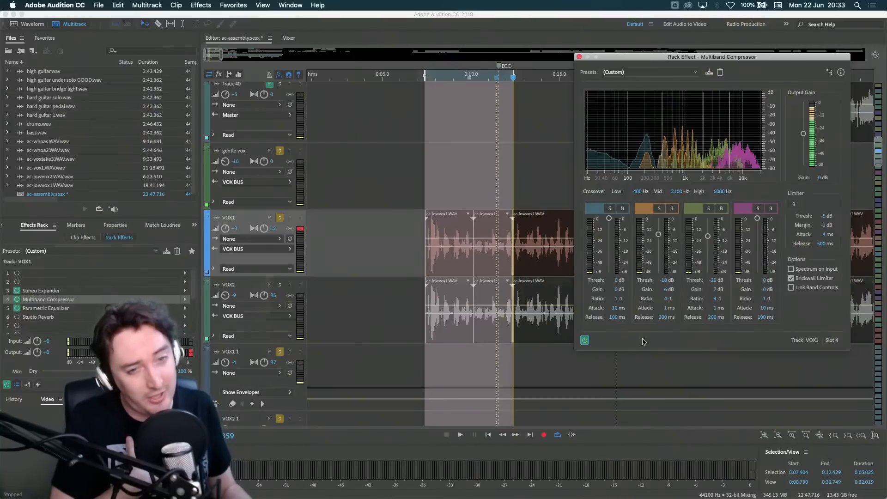
pyautogui.press('space')
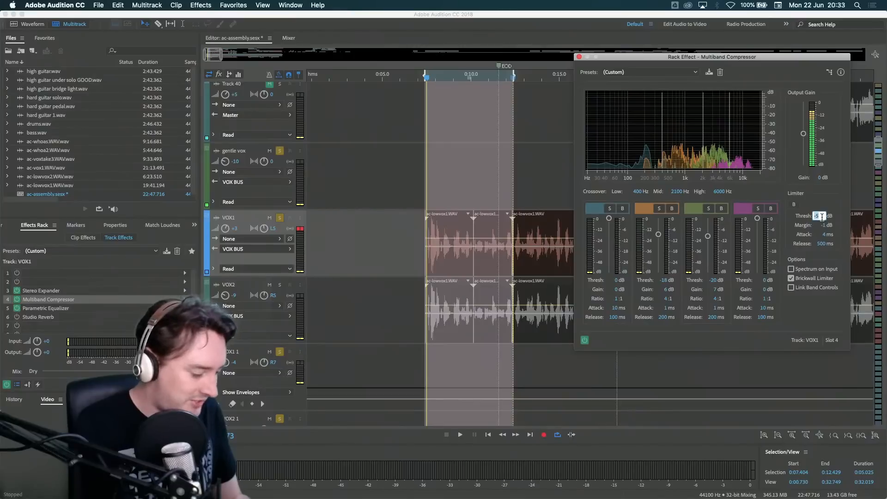
# - Set the limiter threshold of VOX1's Multiband Compressor to -15 dB and replay the selected phrase to hear it
pyautogui.press('BackSpace')
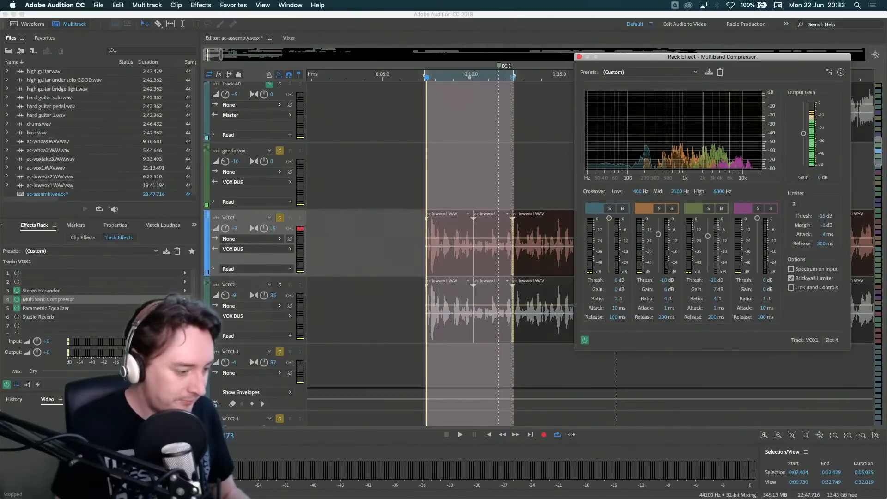
pyautogui.press('space')
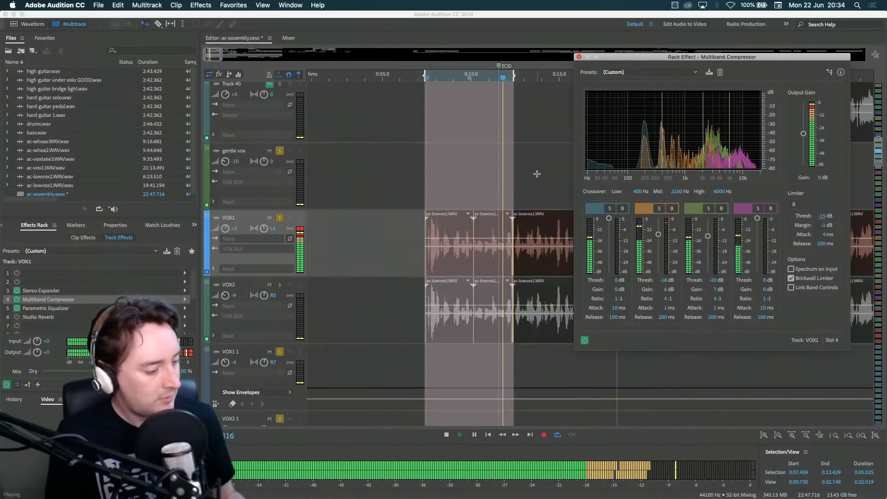
pyautogui.press('space')
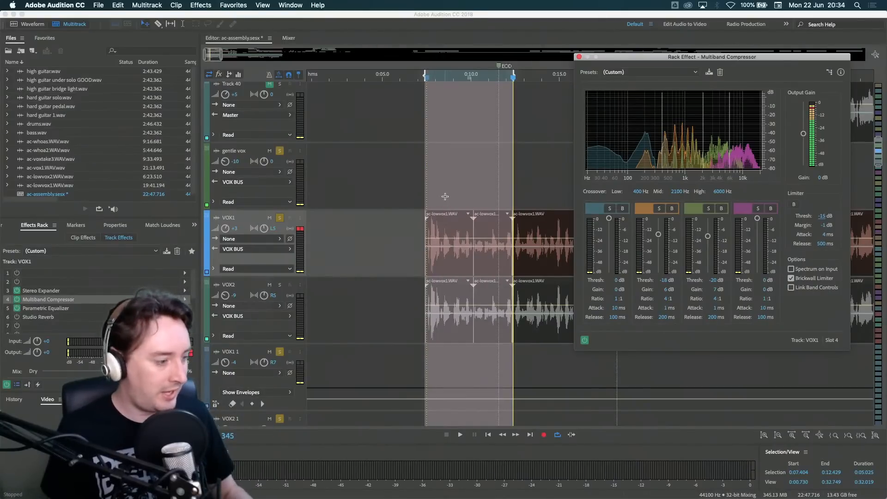
pyautogui.press('space')
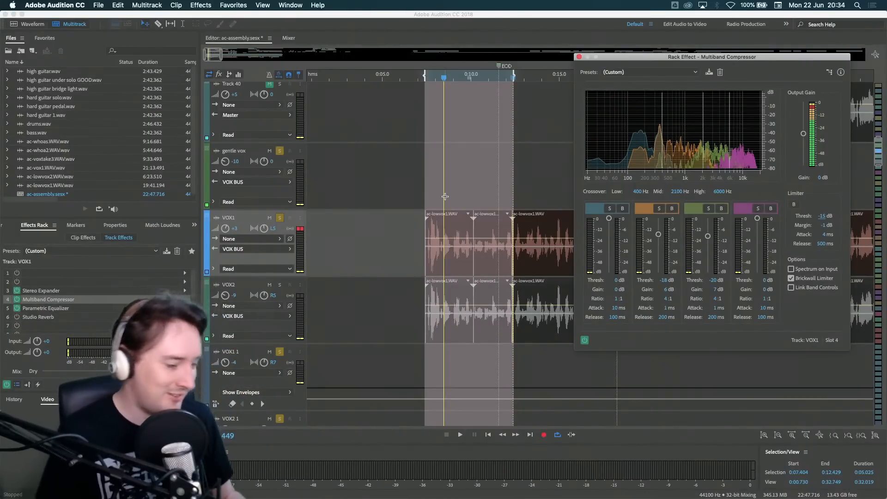
pyautogui.press('space')
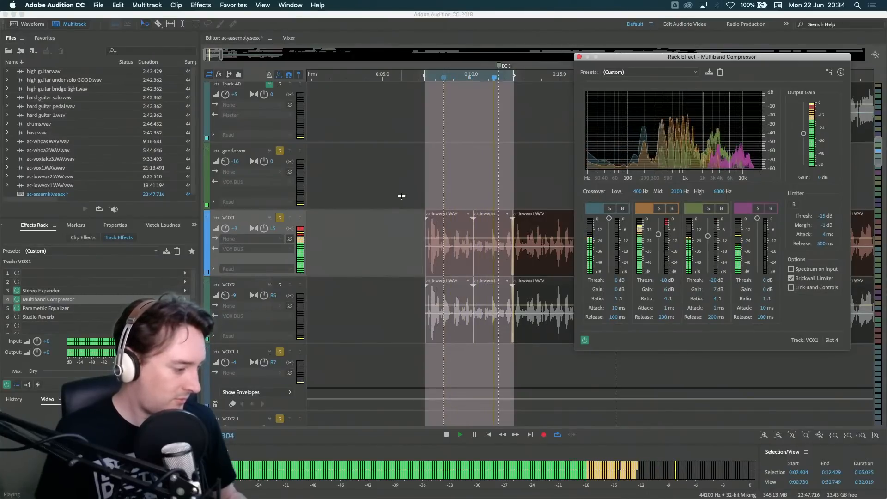
pyautogui.press('space')
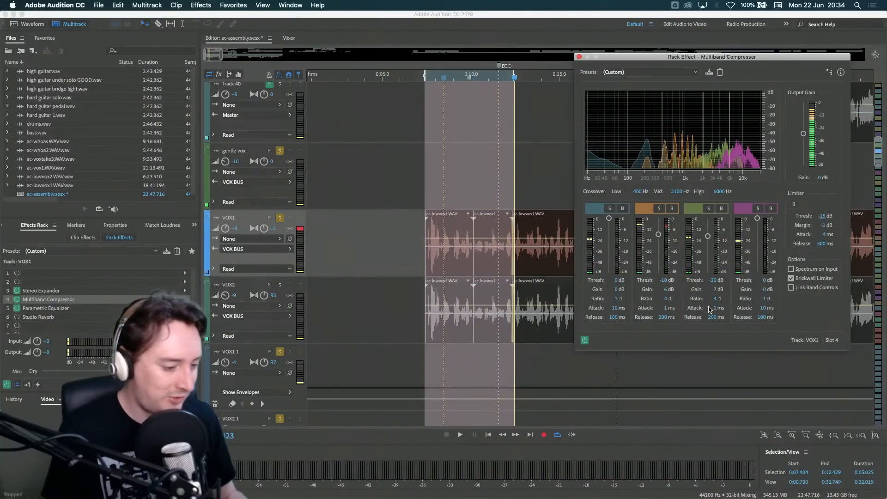
# - Set the limiter threshold of VOX1's Multiband Compressor to -5 dB and close the effect window
pyautogui.click(823, 216)
pyautogui.write('-5')
pyautogui.press('Return')
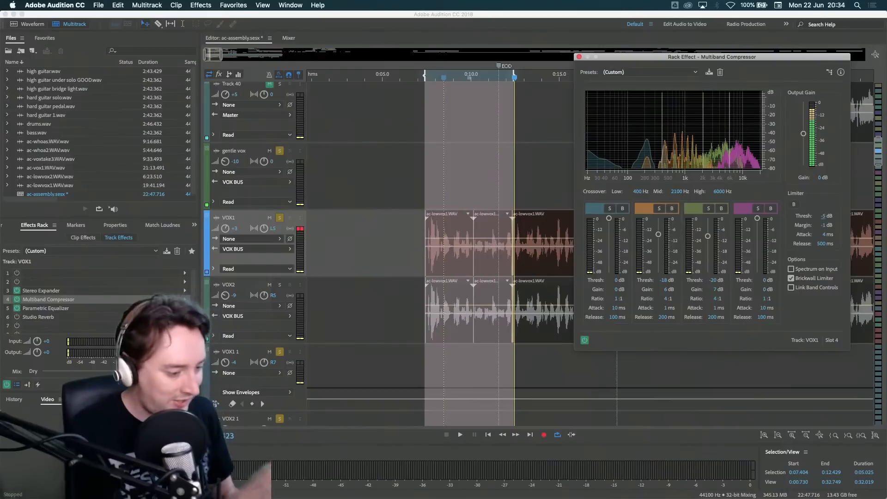
pyautogui.click(579, 57)
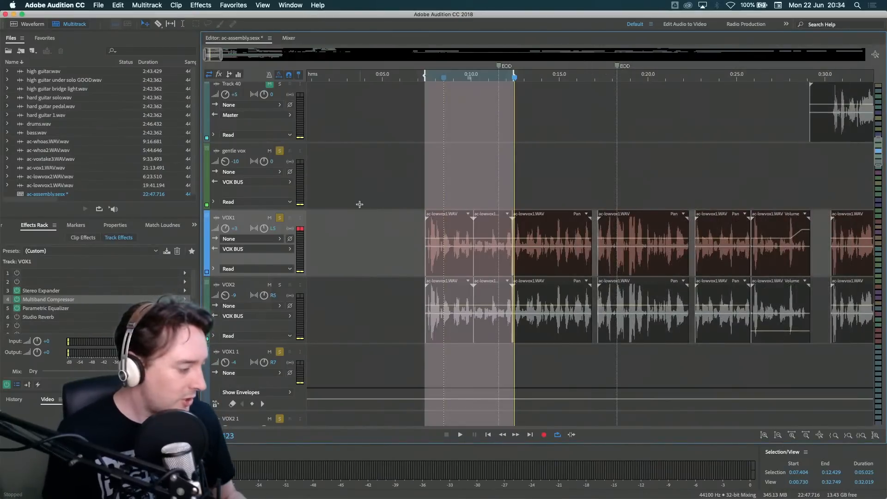
# - Open the VOX BUS Multiband Compressor, switch it on while the selected range plays, and stop playback
pyautogui.scroll(-10, 355, 252)
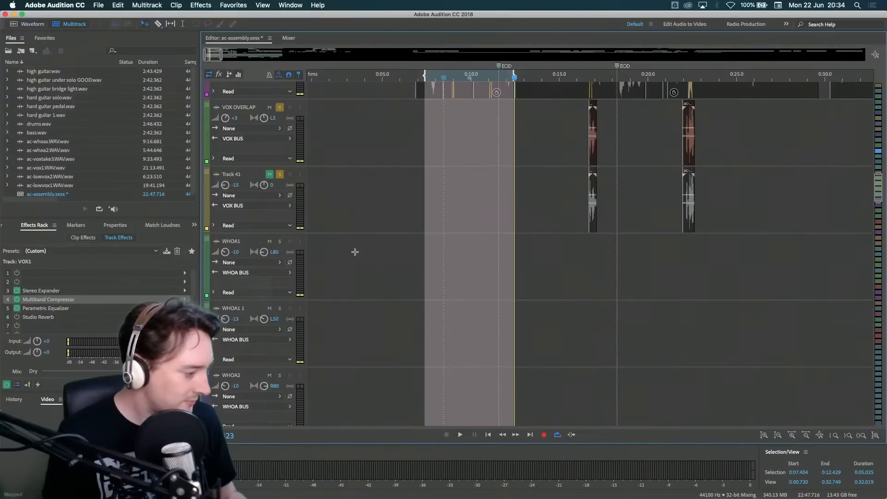
pyautogui.scroll(-10, 347, 232)
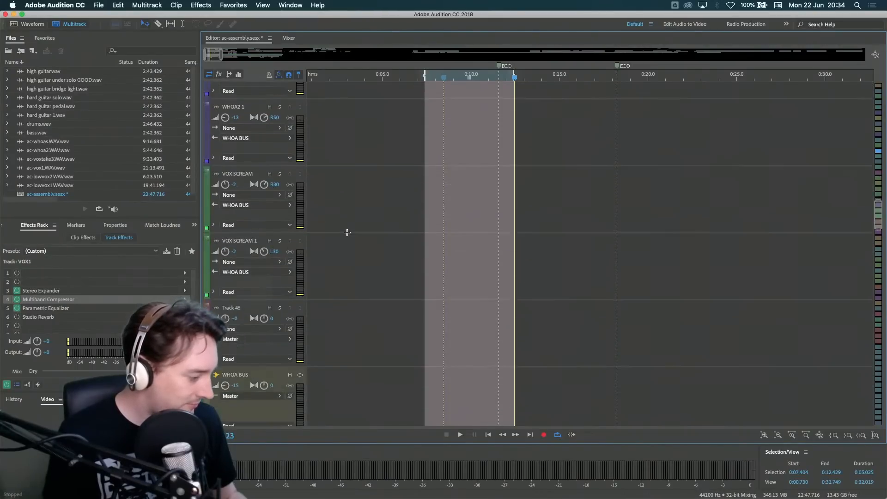
pyautogui.scroll(-5, 347, 232)
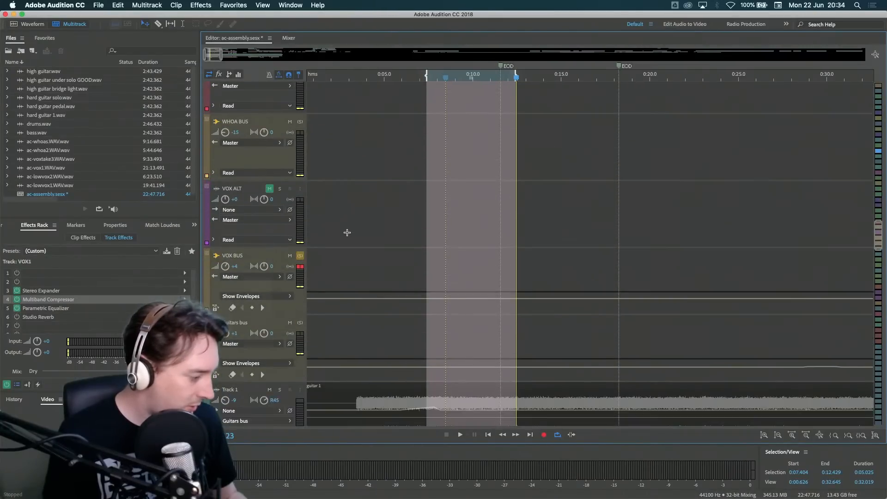
pyautogui.click(264, 257)
pyautogui.doubleClick(32, 282)
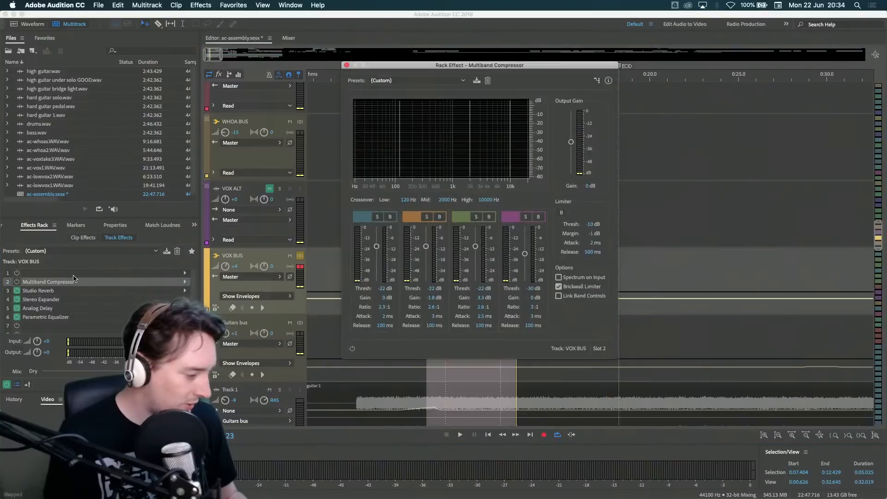
pyautogui.press('space')
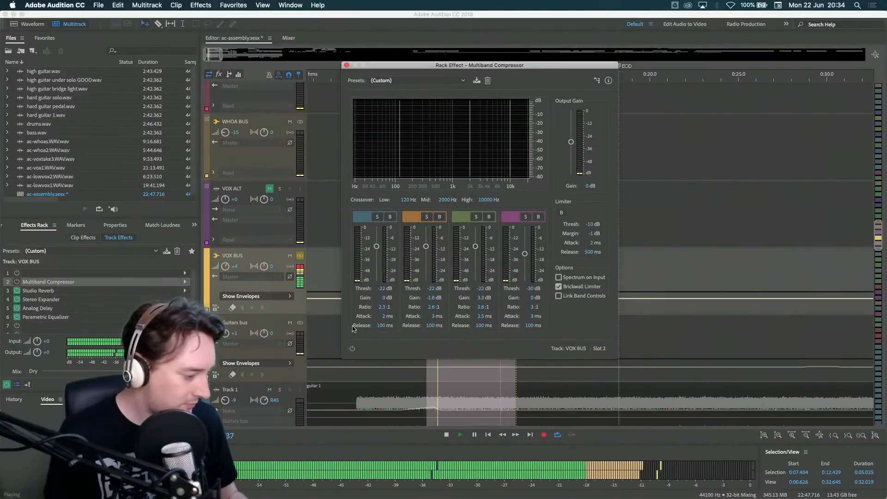
pyautogui.click(352, 350)
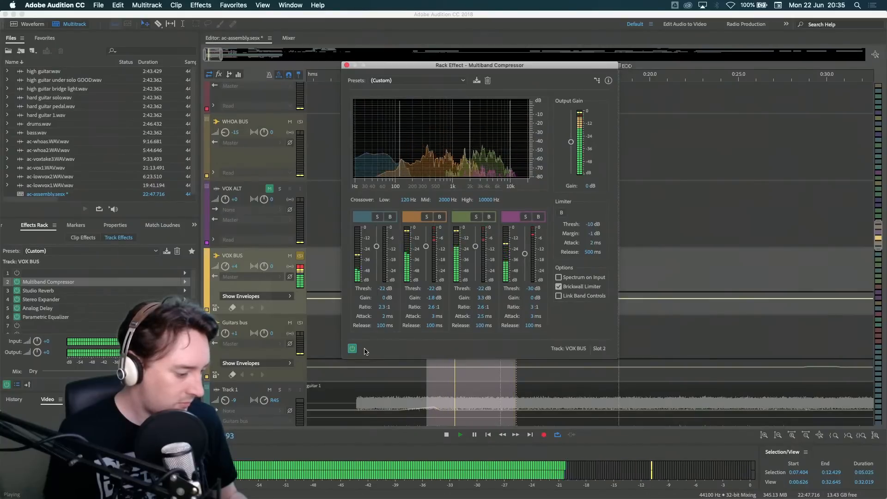
pyautogui.press('space')
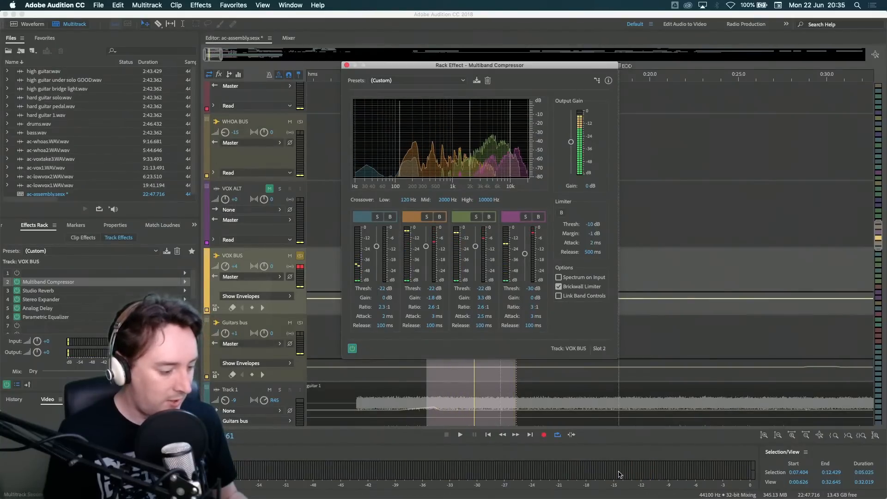
# - Replay the vocal with both compressors on, clear the time selection during playback to continue past the range, and stop
pyautogui.press('space')
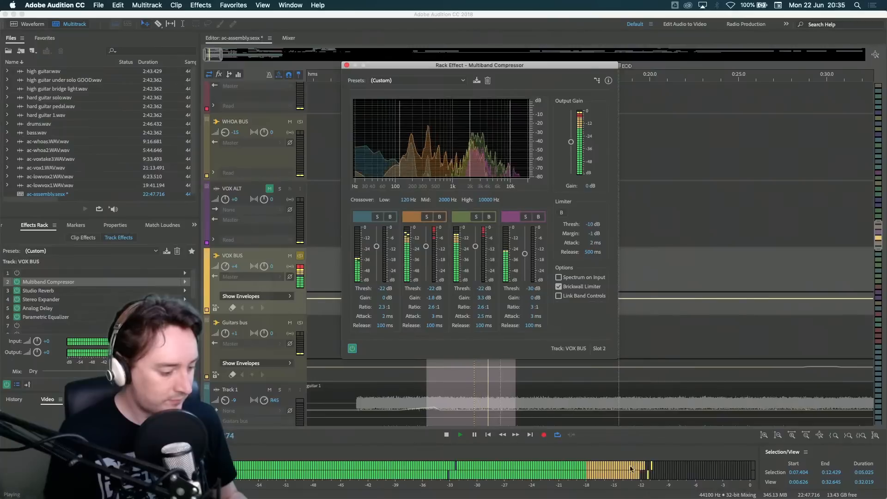
pyautogui.press('space')
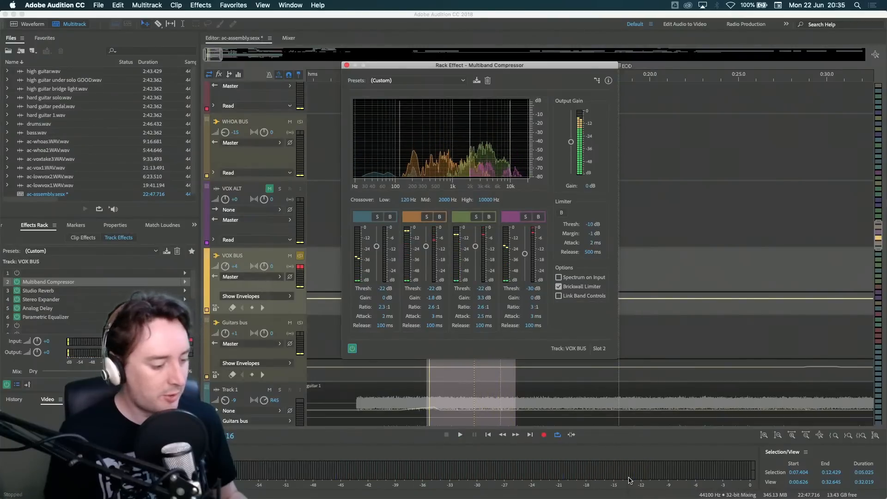
pyautogui.click(615, 471)
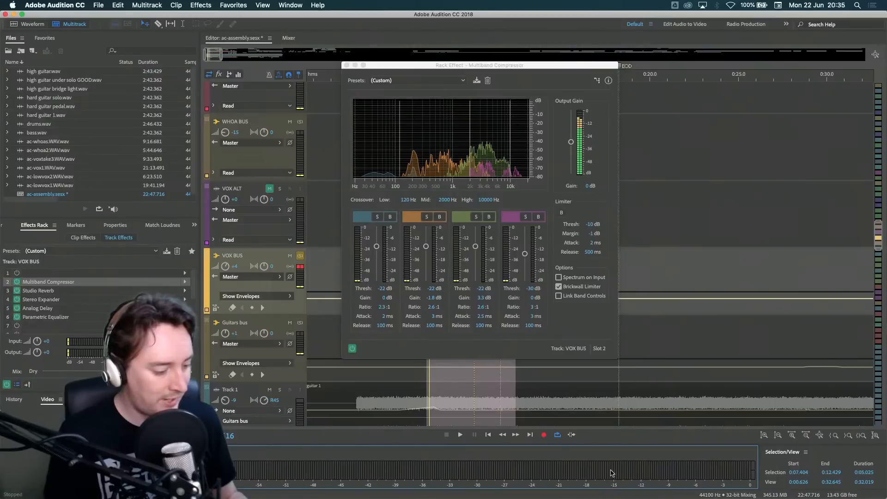
pyautogui.press('space')
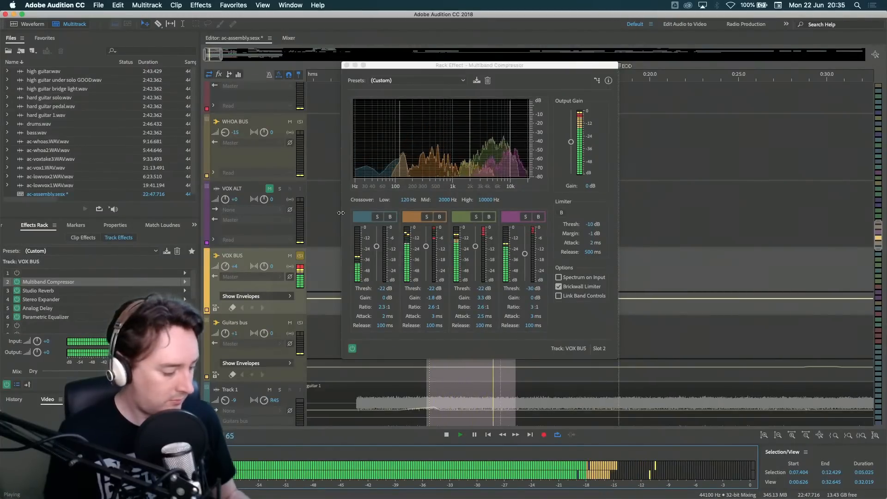
pyautogui.press('super+shift+a')
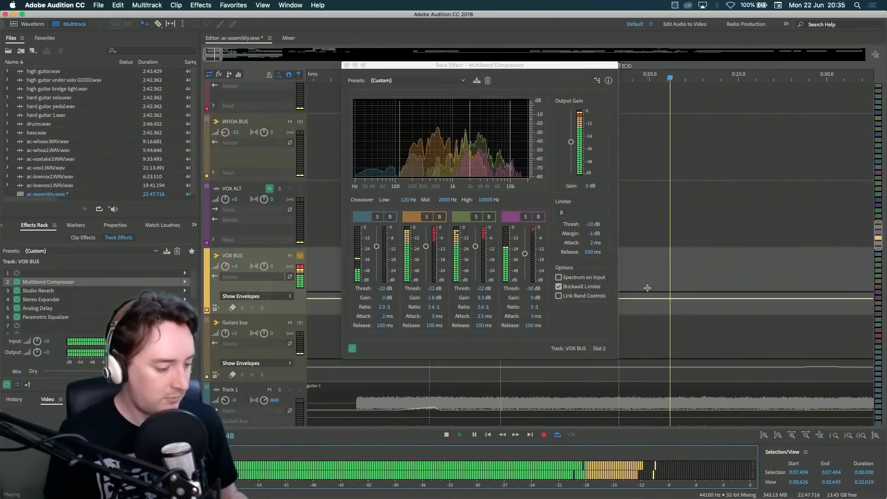
pyautogui.press('space')
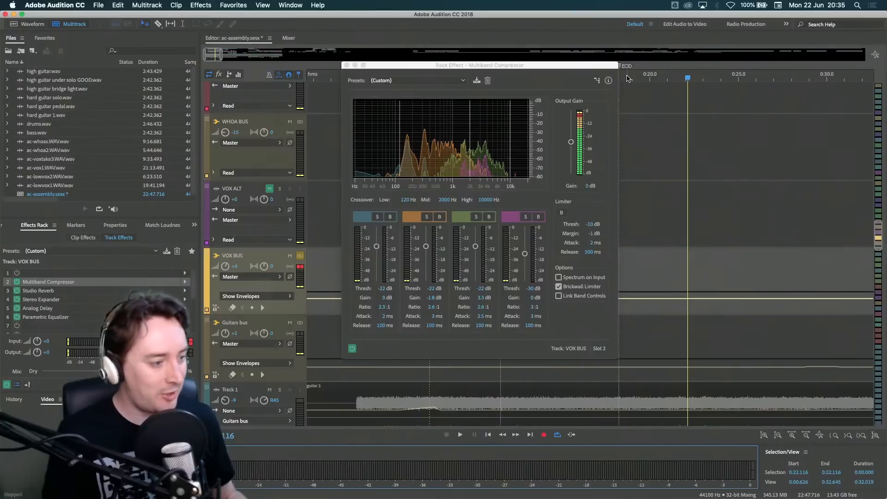
# - Play the doubly compressed vocal from about 0:15.3 and stop playback
pyautogui.click(567, 79)
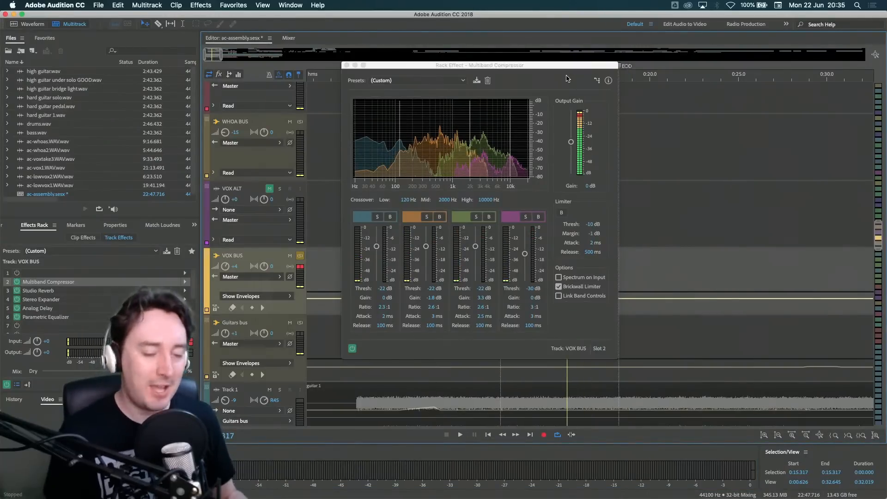
pyautogui.press('space')
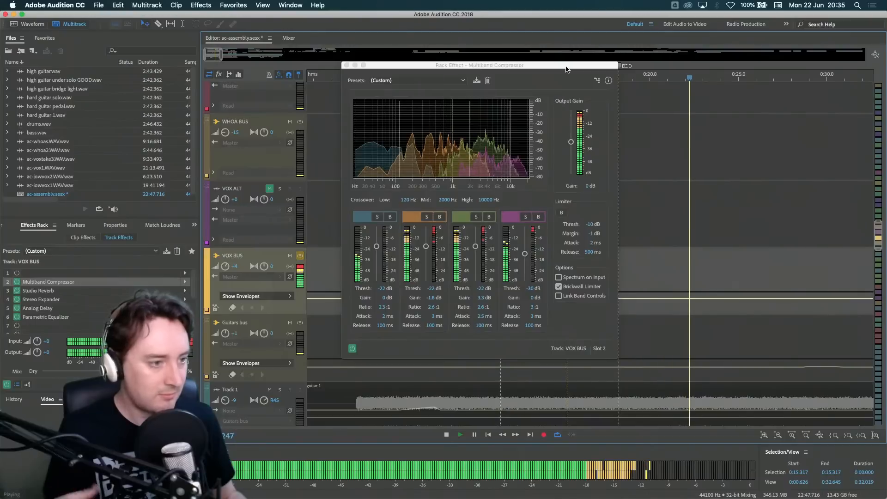
pyautogui.press('space')
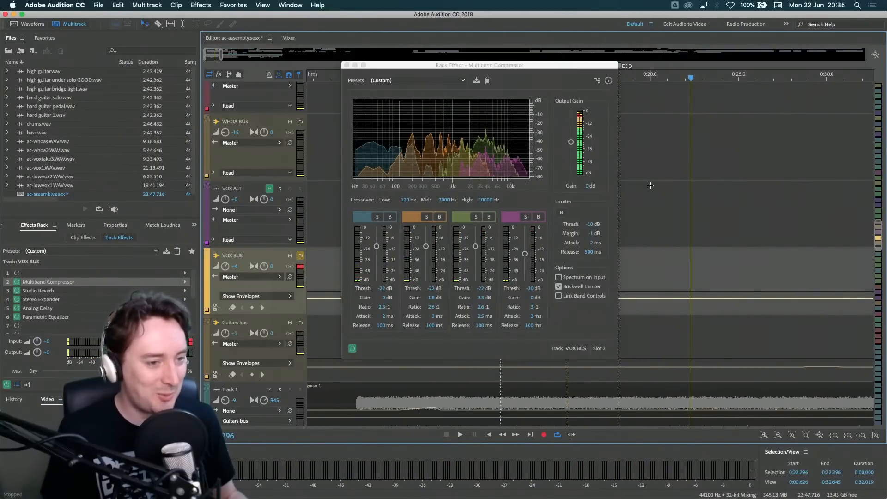
# - Return to the VOX1 and VOX2 tracks, play from about 0:10.5, and move the compressor window clear of the track controls
pyautogui.scroll(-10, 650, 185)
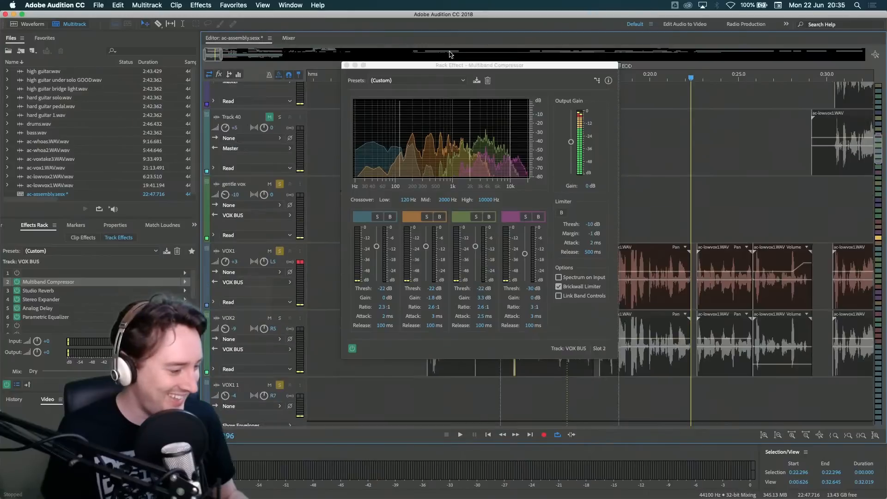
pyautogui.click(451, 61)
pyautogui.moveTo(453, 67); pyautogui.dragTo(268, 91)
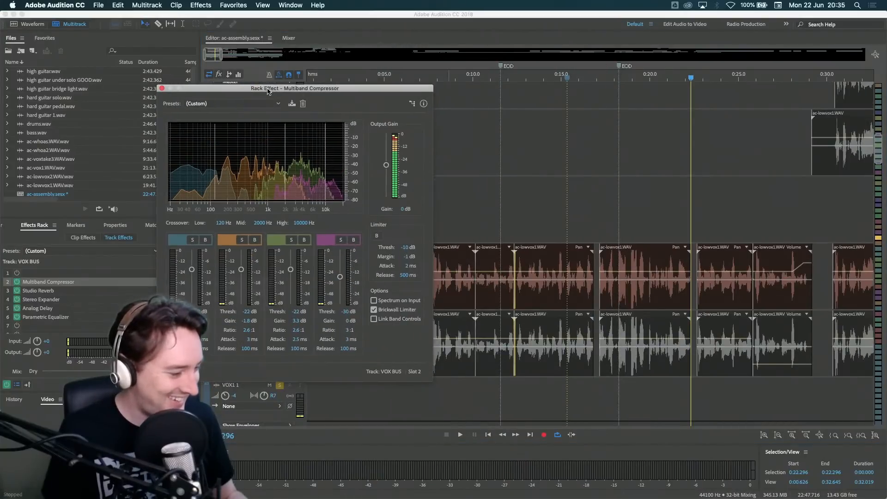
pyautogui.click(482, 81)
pyautogui.press('space')
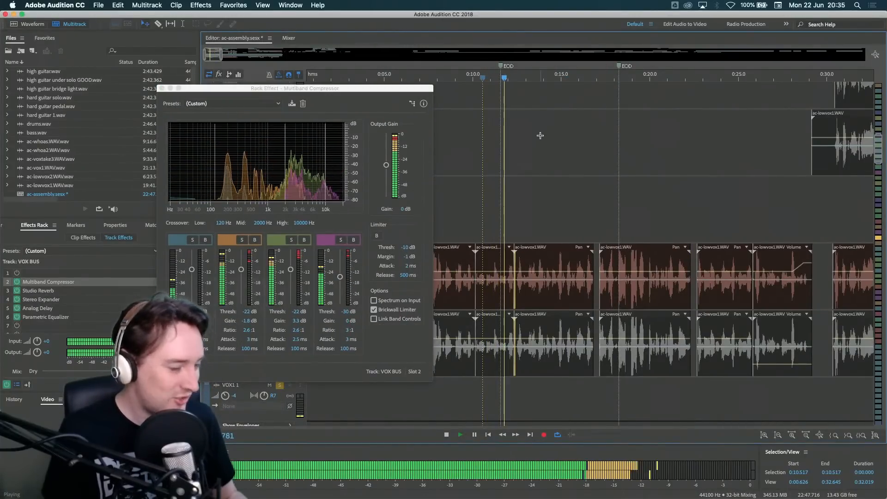
pyautogui.click(236, 91)
pyautogui.moveTo(236, 92); pyautogui.dragTo(665, 76)
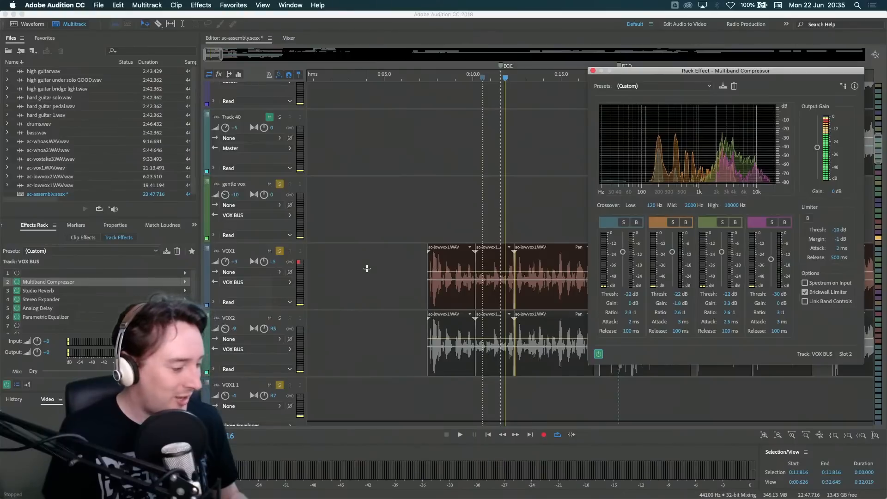
# - Look through the tracks below VOX1 and select the VOX BUS track to show its effects rack
pyautogui.click(367, 268)
pyautogui.scroll(-8, 387, 276)
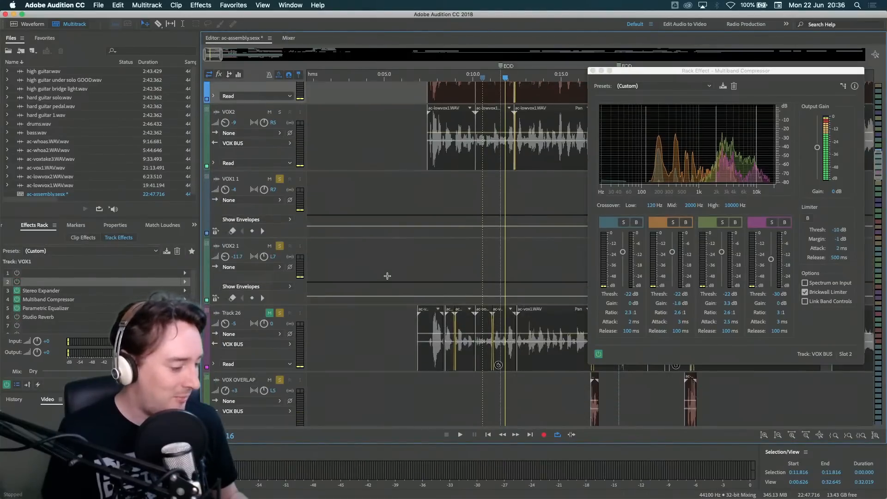
pyautogui.scroll(4, 387, 276)
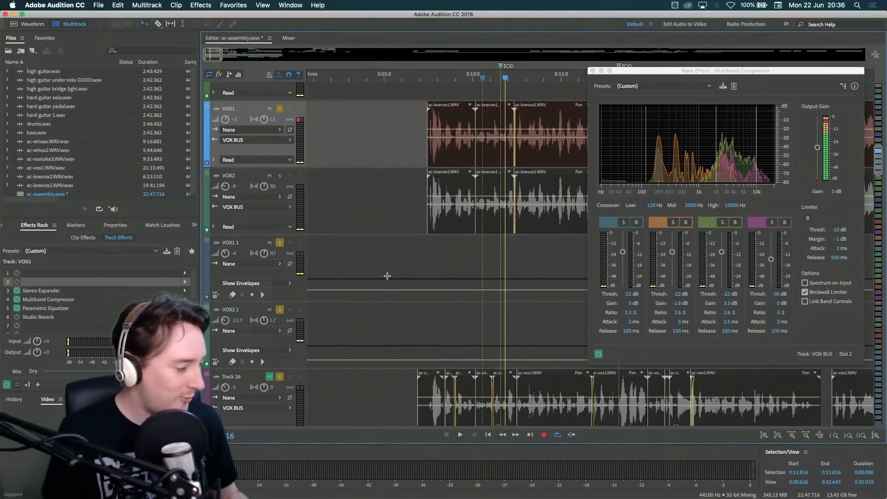
pyautogui.scroll(-10, 387, 276)
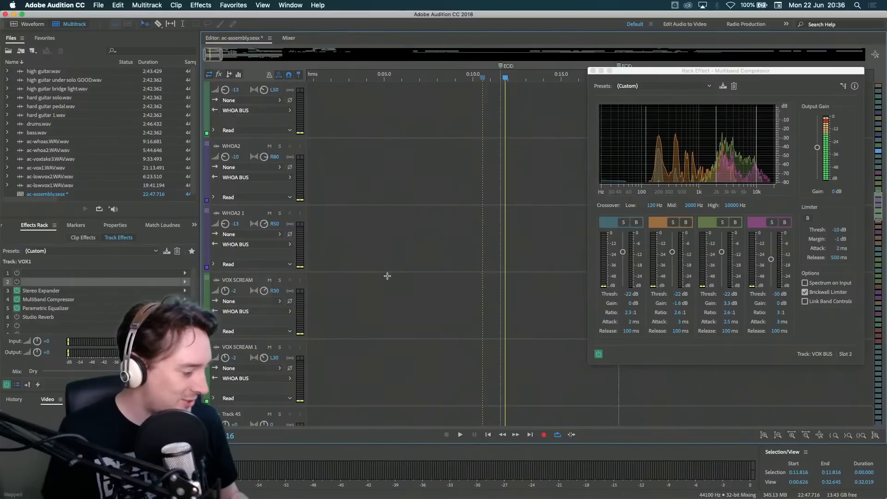
pyautogui.scroll(-5, 376, 323)
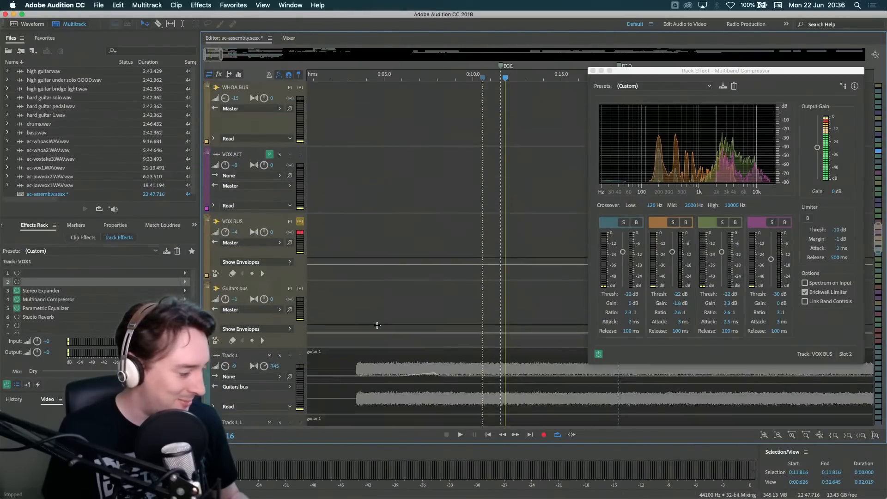
pyautogui.click(267, 222)
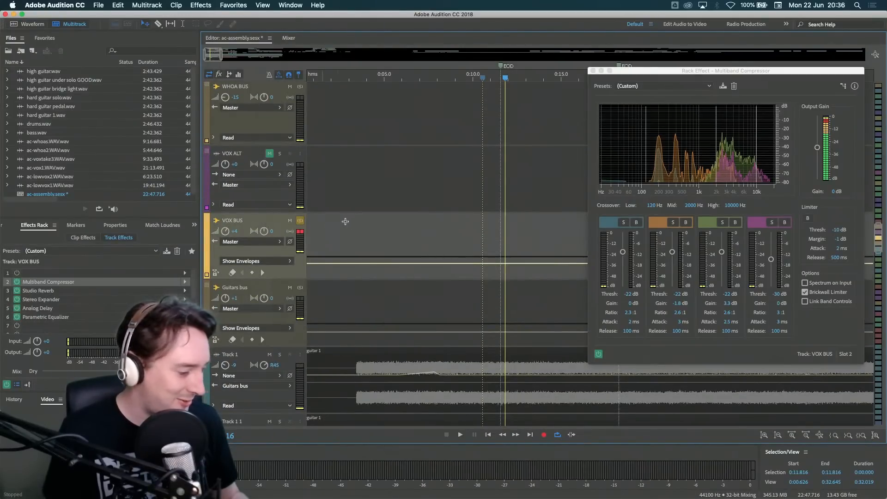
pyautogui.scroll(5, 398, 187)
pyautogui.scroll(-5, 398, 187)
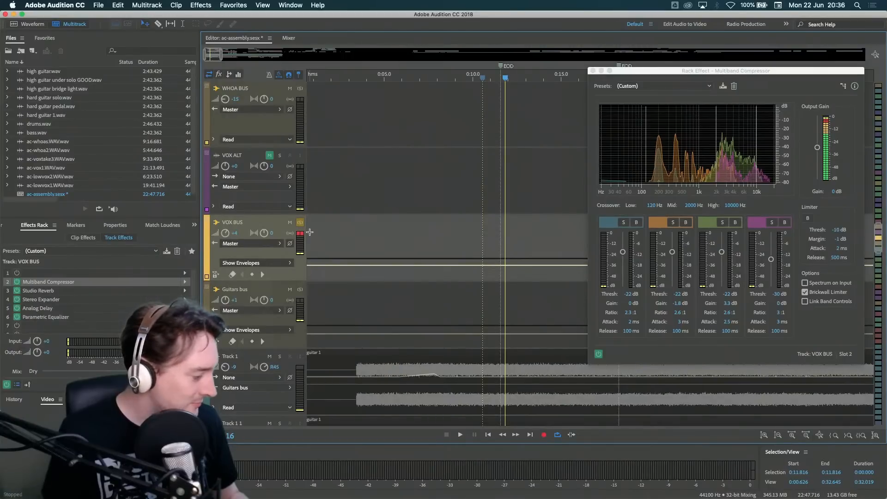
# - Play the mix from about 0:07, move the time selection's start to 0:07.144, replay it and stop
pyautogui.click(420, 79)
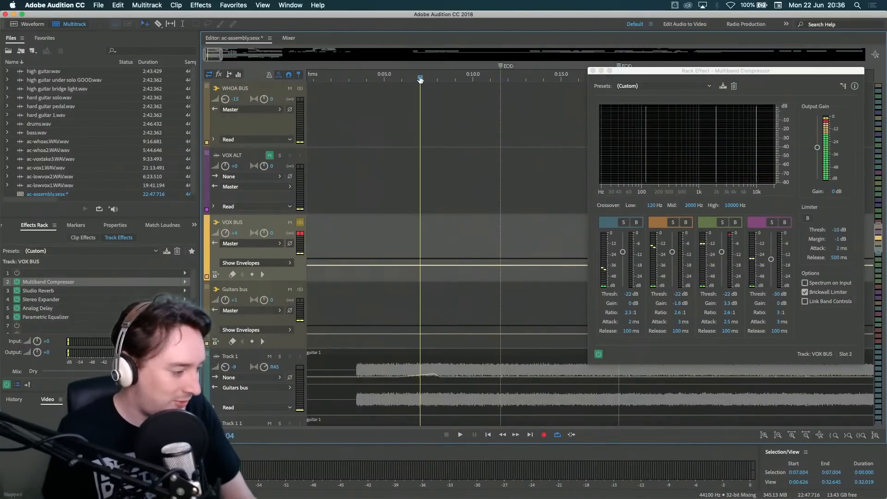
pyautogui.press('space')
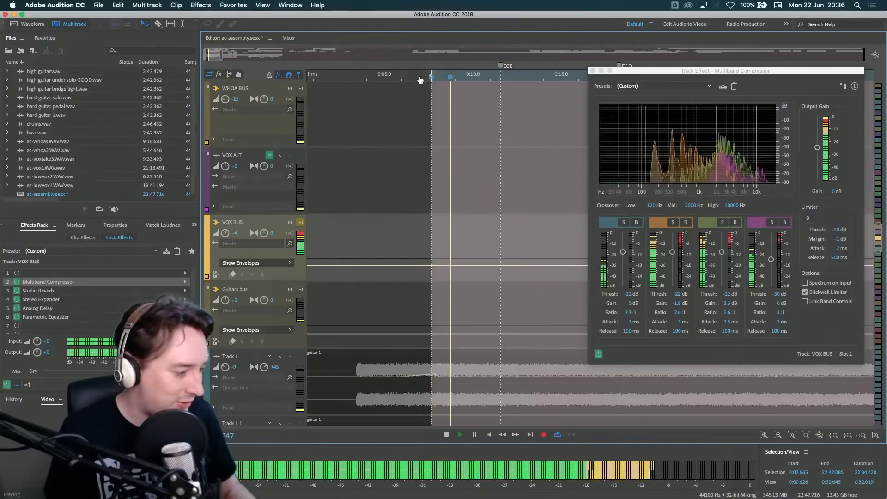
pyautogui.press('space')
pyautogui.moveTo(430, 74); pyautogui.dragTo(417, 76)
pyautogui.press('space')
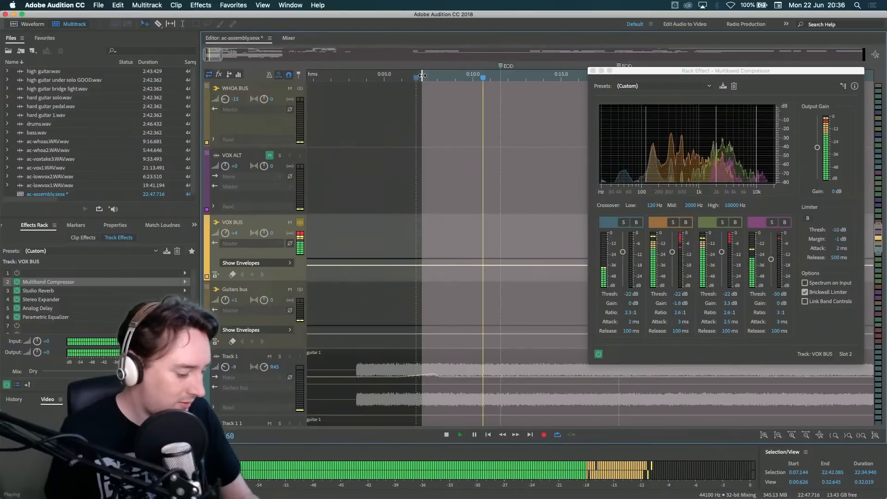
pyautogui.press('space')
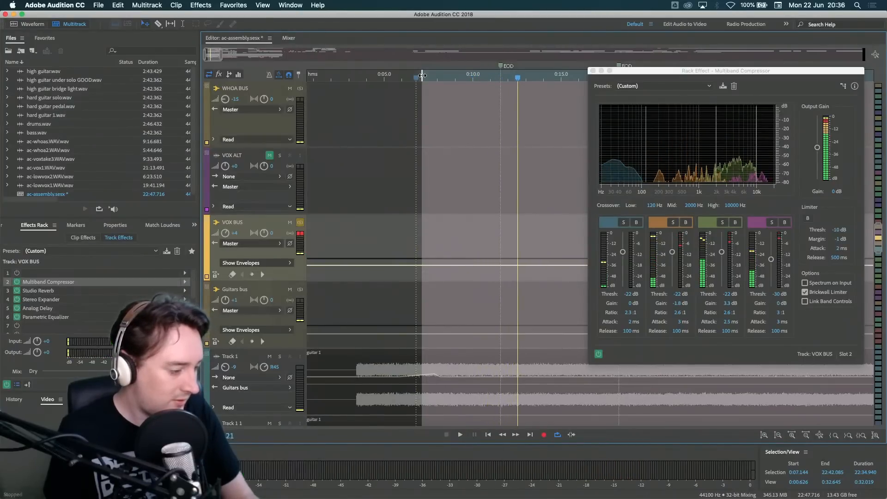
# - Close the Multiband Compressor, end the time selection at 0:12.521, and open the VOX BUS Analog Delay clear of the track controls
pyautogui.click(593, 71)
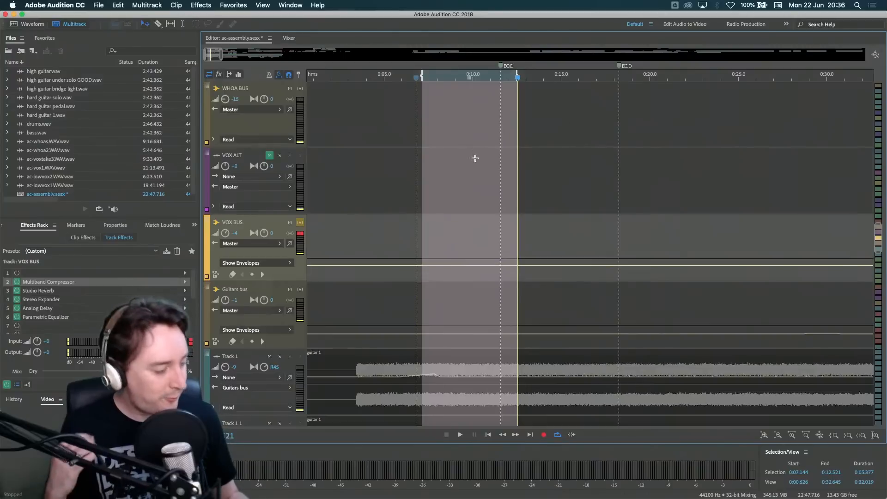
pyautogui.doubleClick(37, 309)
pyautogui.moveTo(388, 150); pyautogui.dragTo(702, 114)
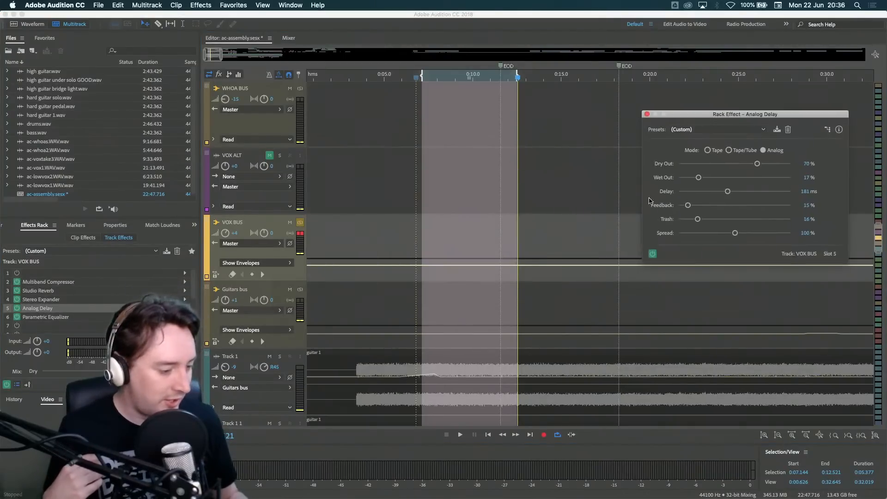
# - Bypass the Analog Delay, switch it back on while the selected range plays for comparison, and stop playback
pyautogui.click(653, 253)
pyautogui.press('space')
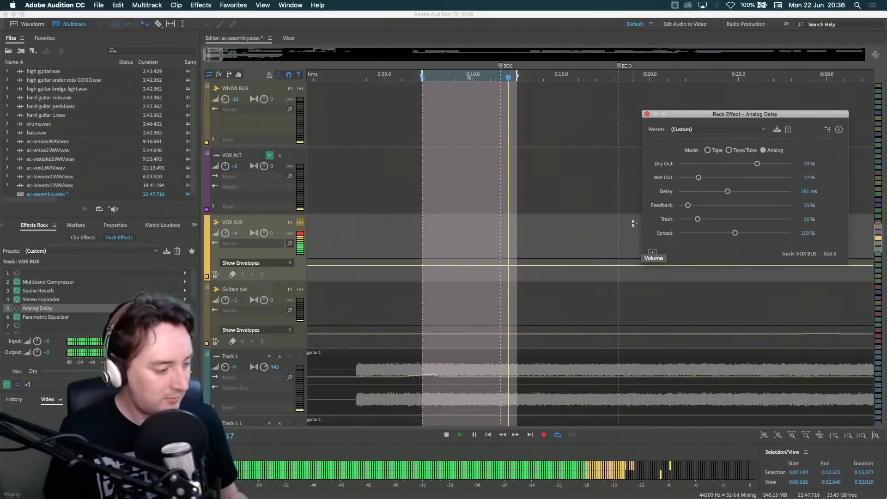
pyautogui.click(653, 254)
pyautogui.press('space')
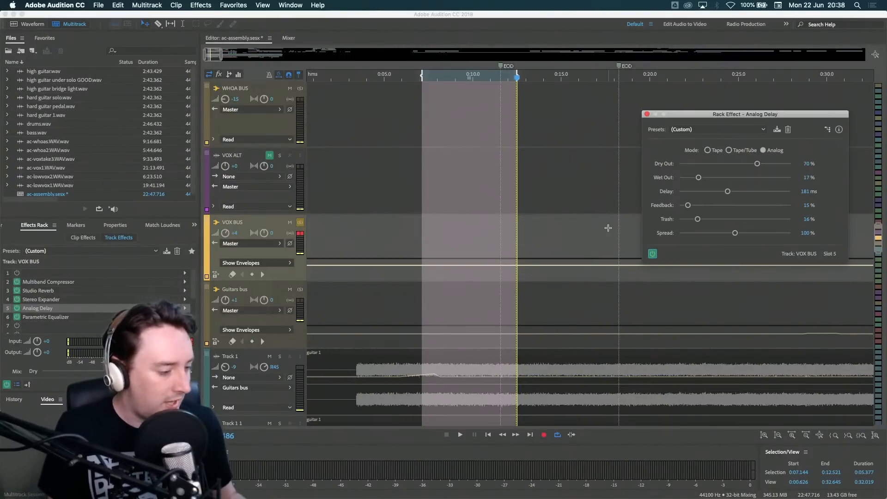
# - Audition the Analog Delay with Feedback at 74%, 155%, 45% and 101% over the selected range
pyautogui.moveTo(683, 115); pyautogui.dragTo(682, 109)
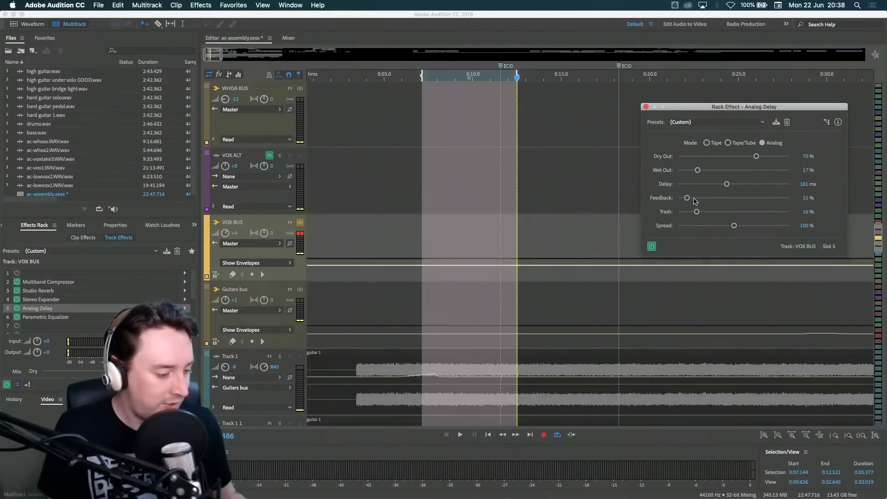
pyautogui.press('space')
pyautogui.click(719, 198)
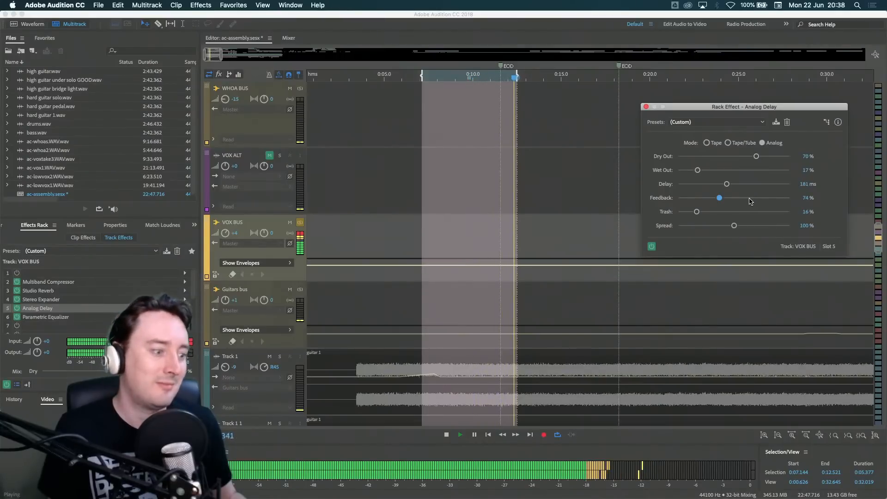
pyautogui.press('space')
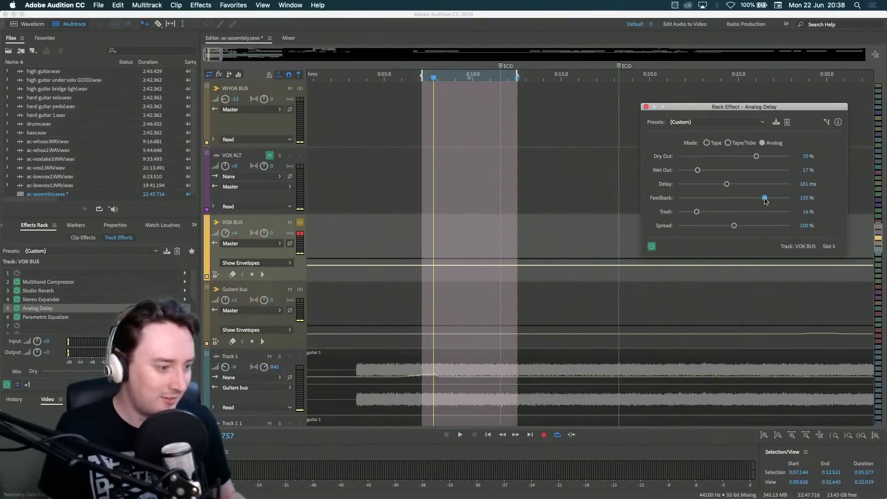
pyautogui.press('space')
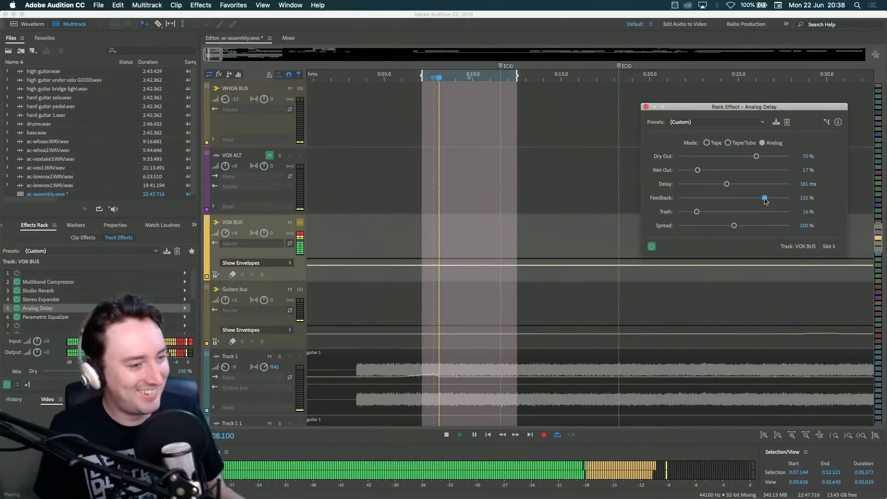
pyautogui.press('space')
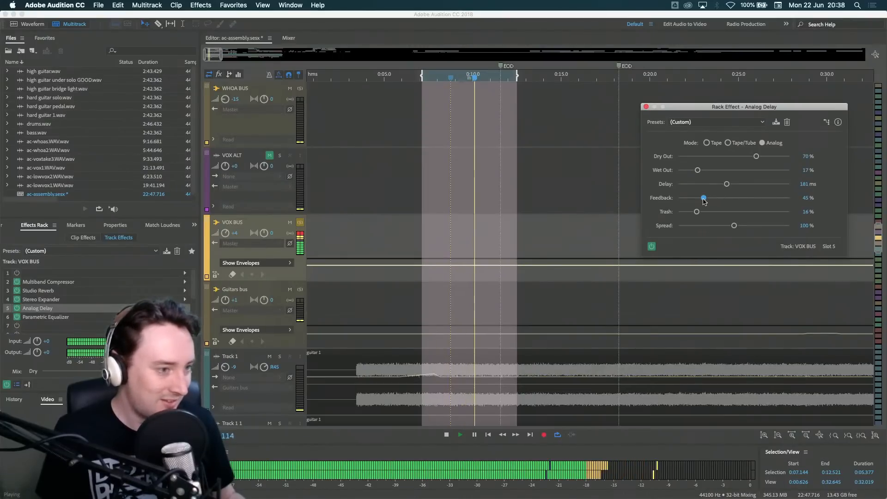
pyautogui.press('space')
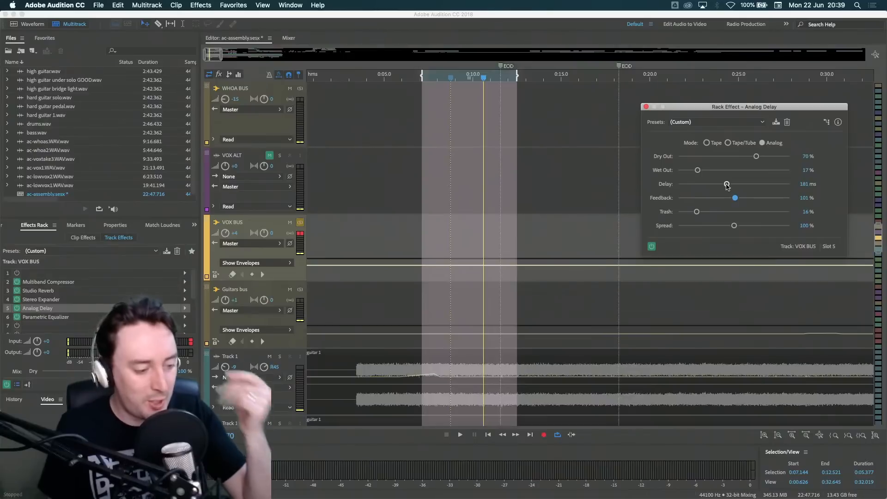
# - Replay the range with the Analog Delay's Feedback lowered to 72% and Delay raised to 757 ms
pyautogui.press('space')
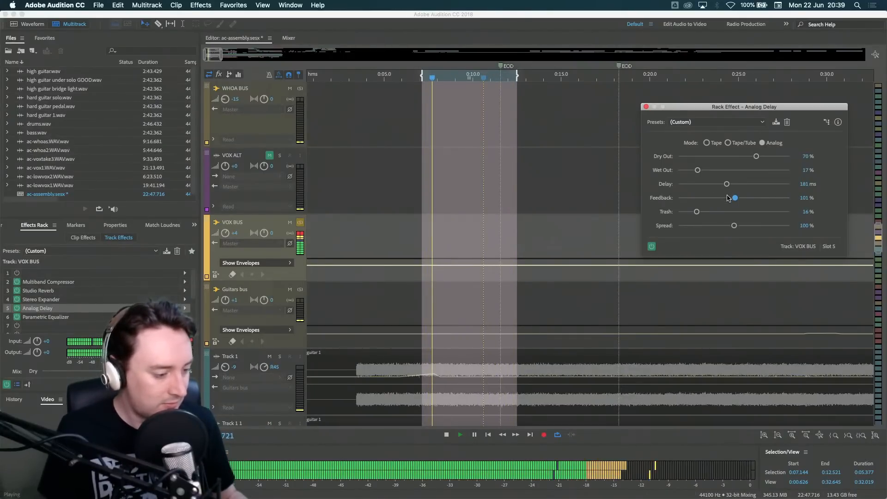
pyautogui.press('space')
pyautogui.press('space')
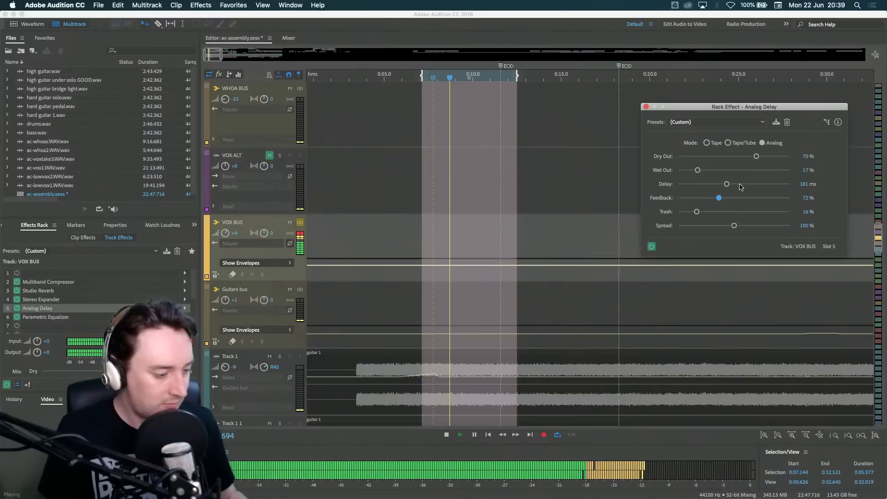
pyautogui.click(750, 185)
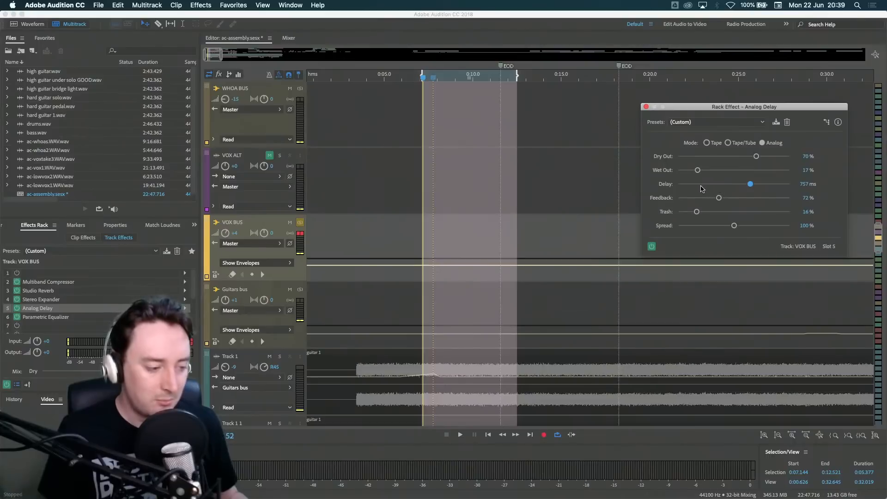
# - Audition a Delay of 15 ms with 89% Feedback, and a Delay of 25 ms with 43% Feedback
pyautogui.press('space')
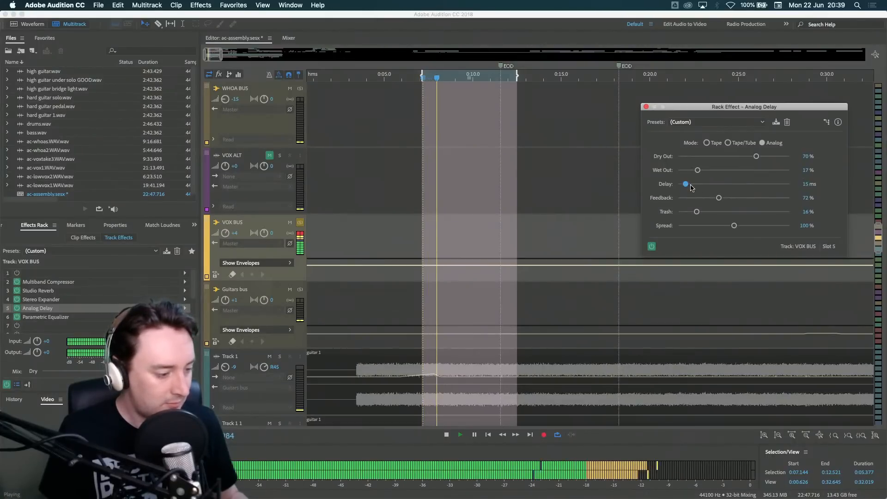
pyautogui.moveTo(719, 198)
pyautogui.mouseDown()
pyautogui.moveTo(744, 200)
pyautogui.moveTo(729, 200)
pyautogui.mouseUp()
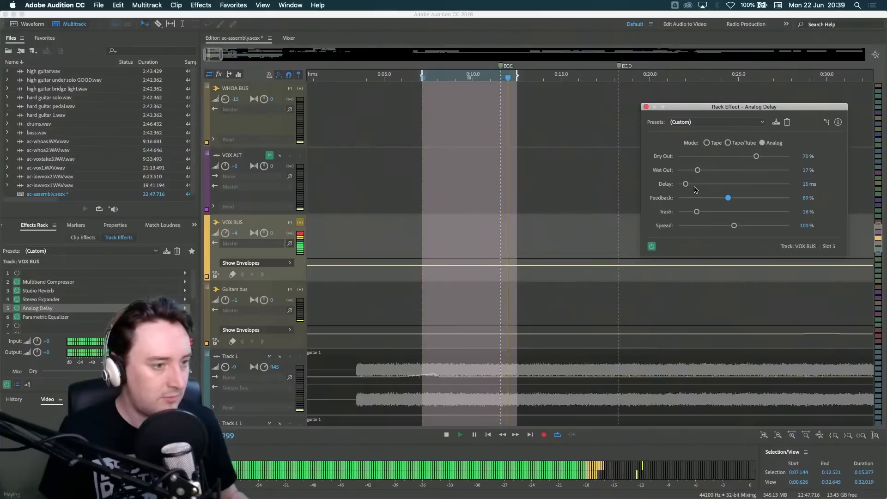
pyautogui.press('space')
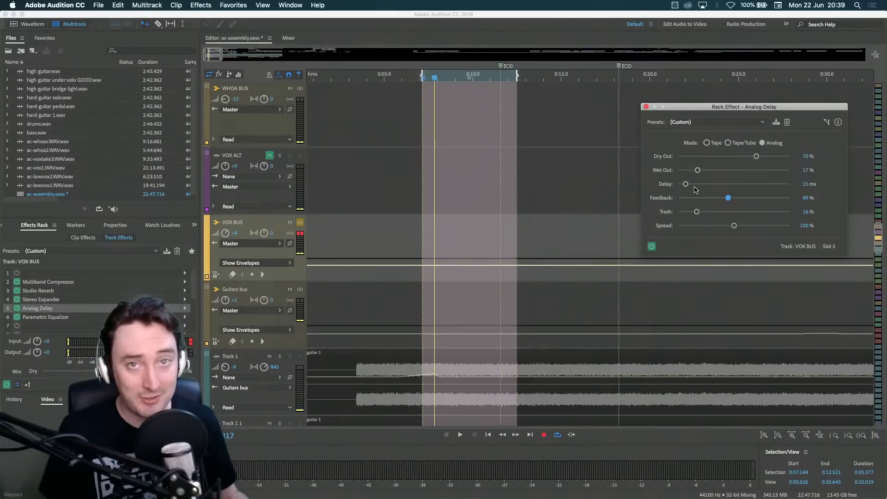
pyautogui.press('space')
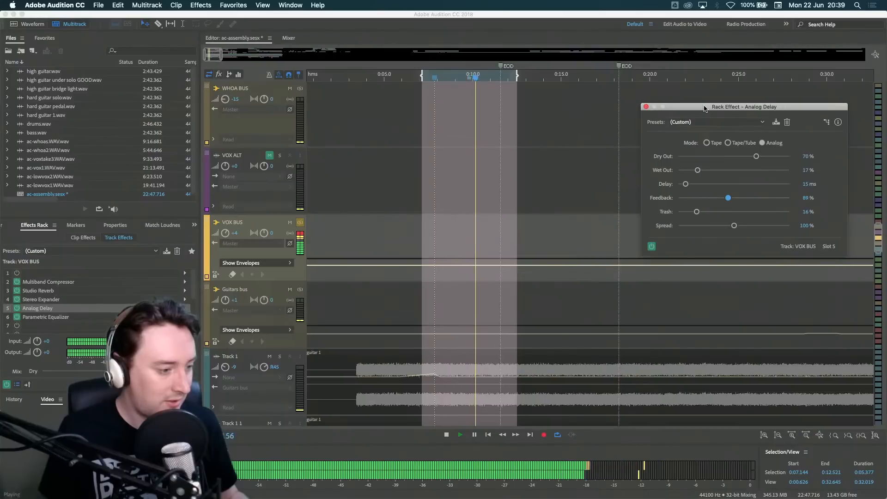
pyautogui.moveTo(705, 109); pyautogui.dragTo(707, 103)
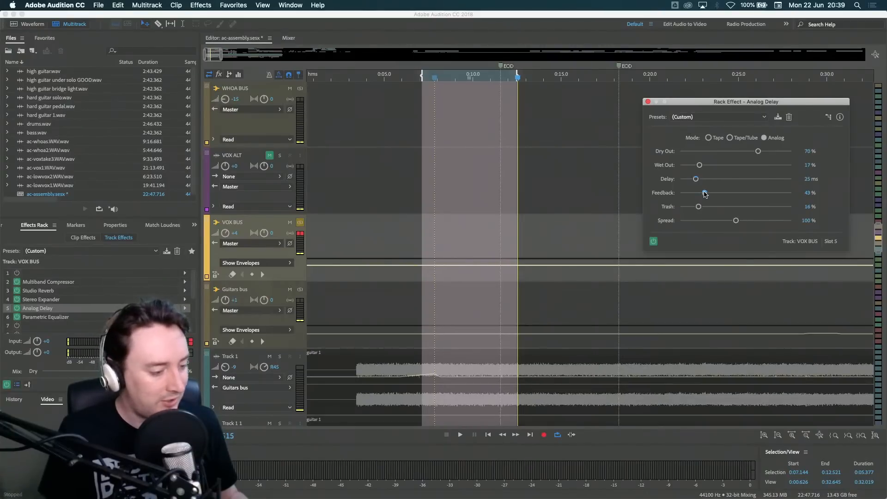
# - During playback, set the Analog Delay's Delay to 122 ms and try Feedback at 71% and 45% before setting it to 33%
pyautogui.press('space')
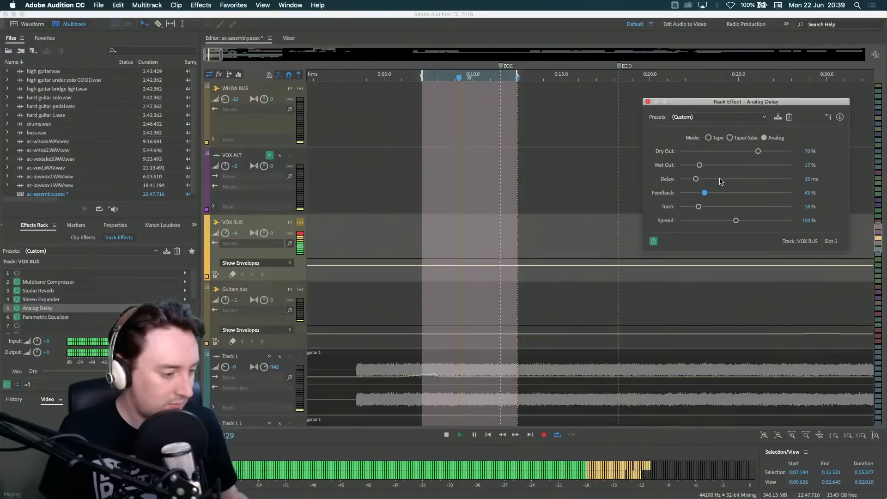
pyautogui.moveTo(704, 193); pyautogui.dragTo(722, 181)
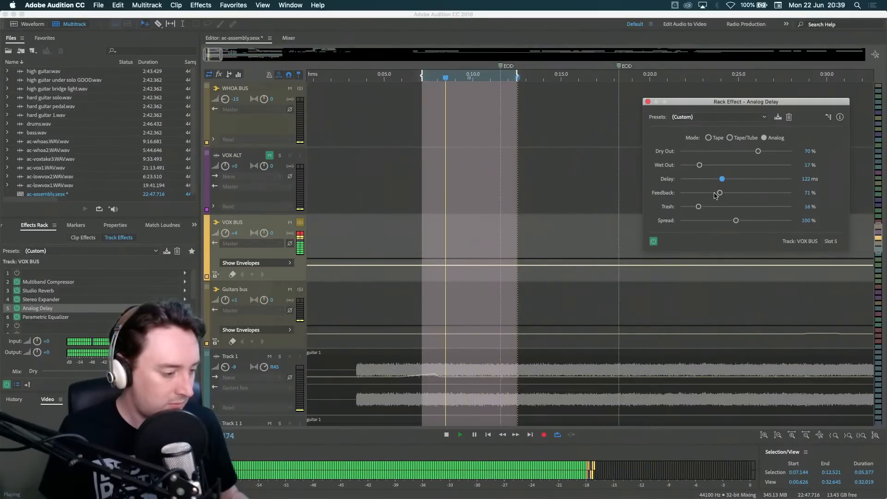
pyautogui.moveTo(716, 195); pyautogui.dragTo(702, 195)
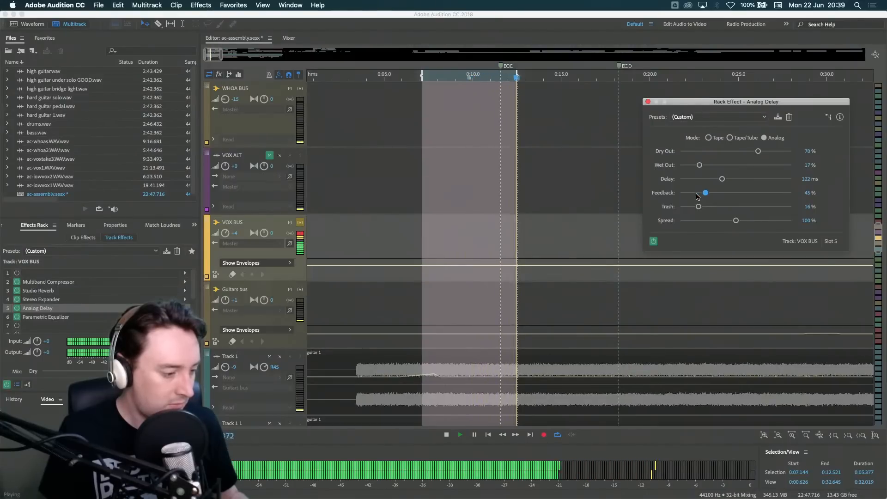
pyautogui.click(700, 194)
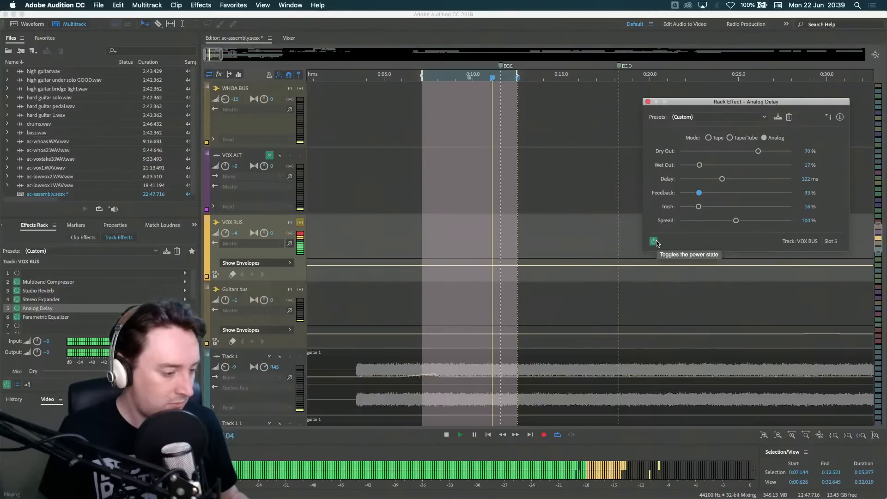
# - Try a longer Delay of 230 ms, settle on 185 ms while the range plays, and stop playback
pyautogui.click(734, 181)
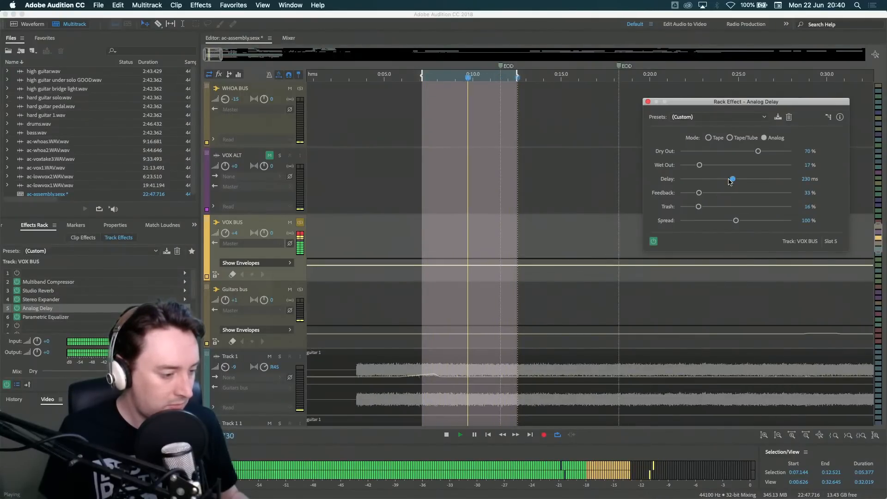
pyautogui.moveTo(733, 180); pyautogui.dragTo(729, 180)
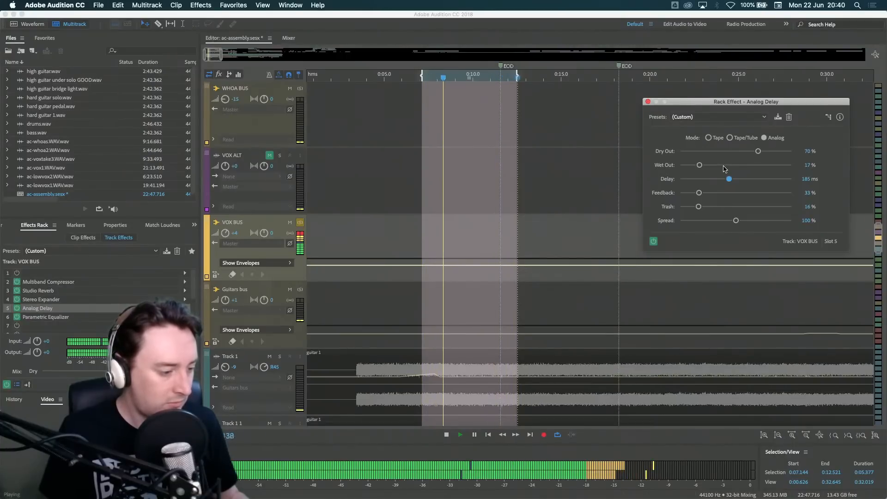
pyautogui.press('space')
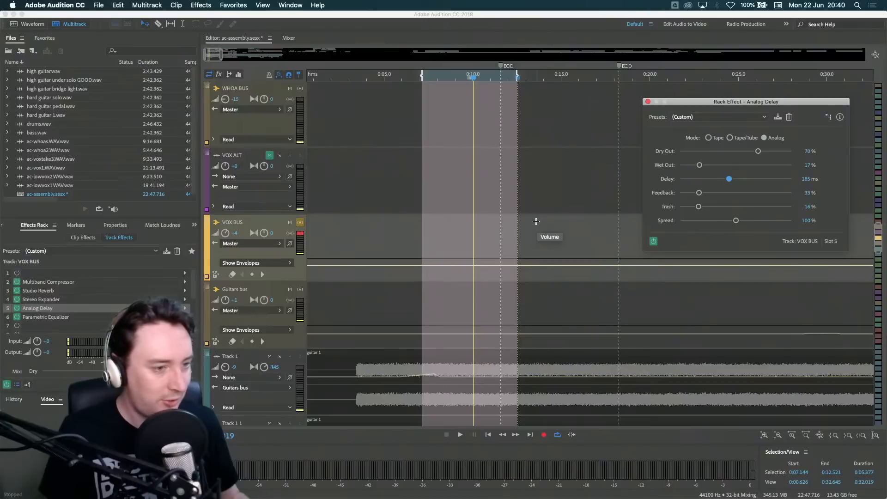
# - Replay the selected range with the current Analog Delay settings, then close the effect window
pyautogui.press('space')
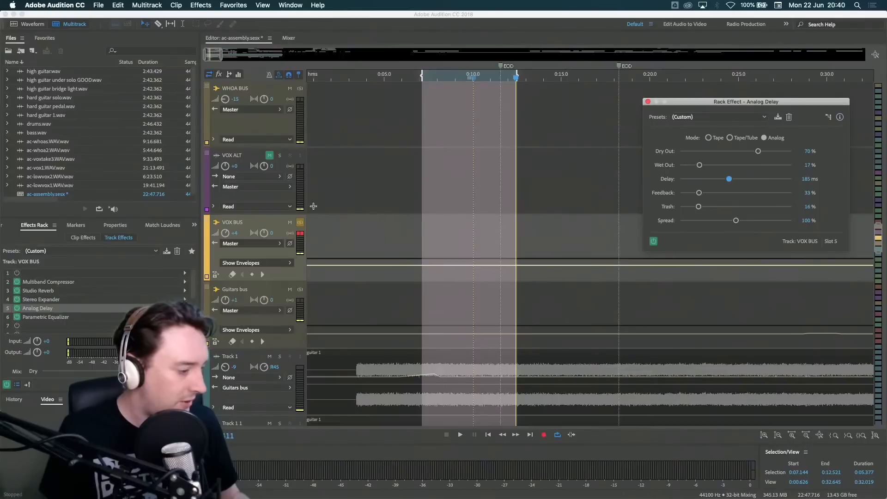
pyautogui.scroll(5, 361, 224)
pyautogui.click(647, 103)
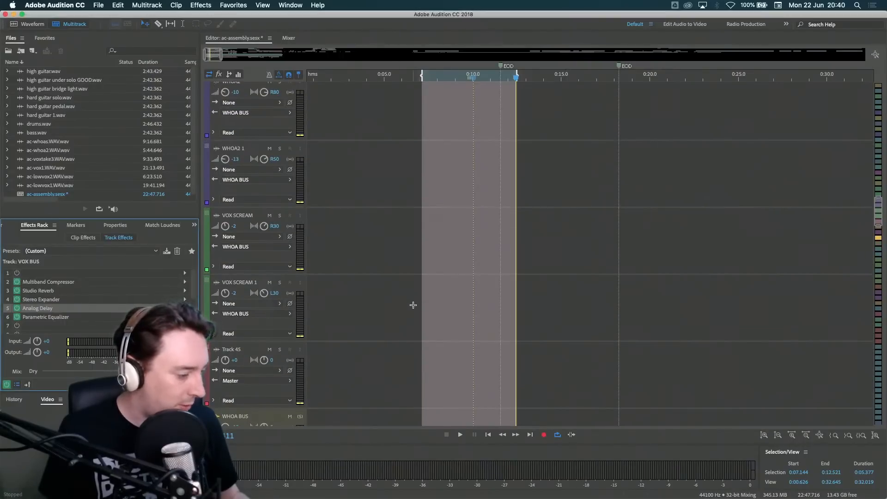
# - Solo the VOX2 track and take VOX1 out of solo
pyautogui.scroll(10, 413, 305)
pyautogui.scroll(-3, 413, 305)
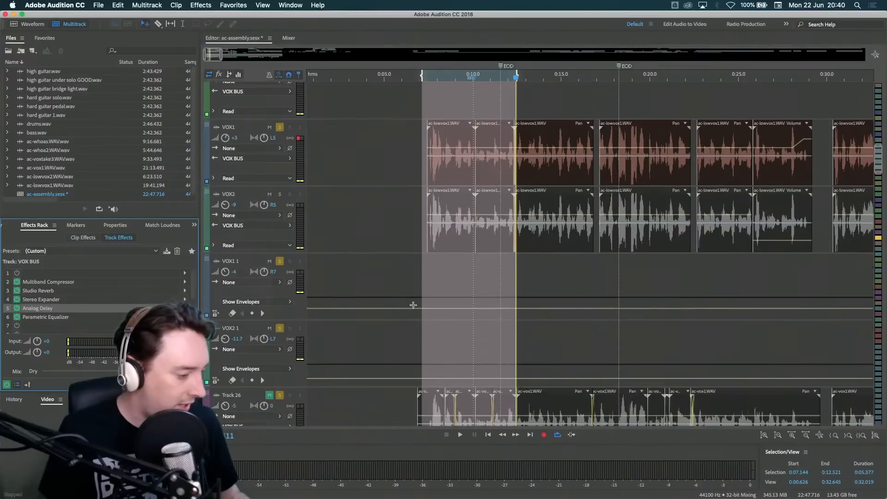
pyautogui.click(373, 206)
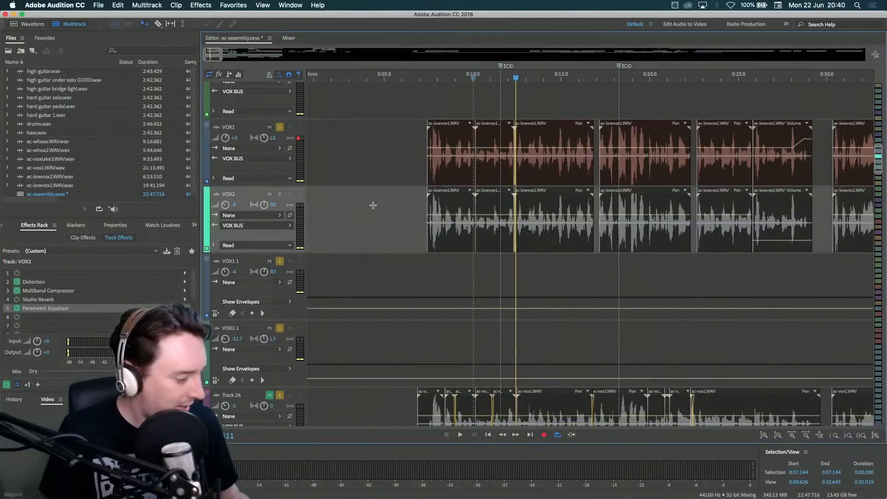
pyautogui.click(279, 196)
pyautogui.click(280, 128)
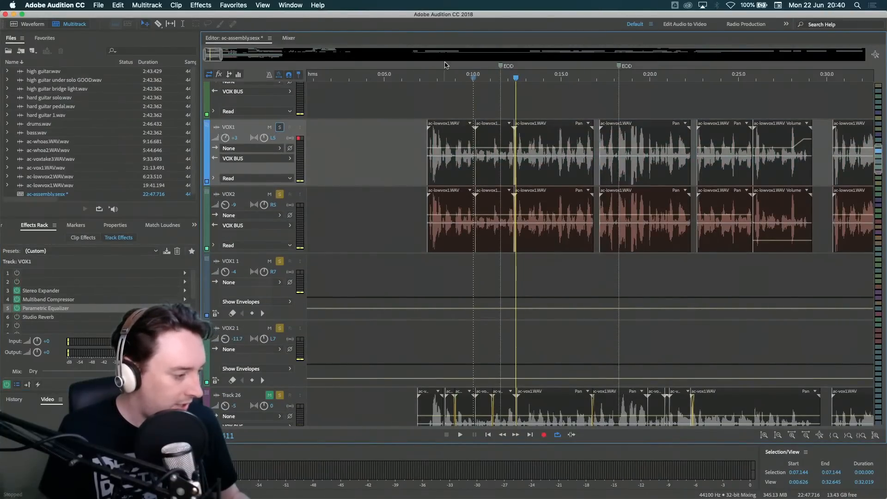
# - Audition VOX2 without VOX1 from the start of its first clip at about 0:07.4
pyautogui.click(428, 78)
pyautogui.click(251, 199)
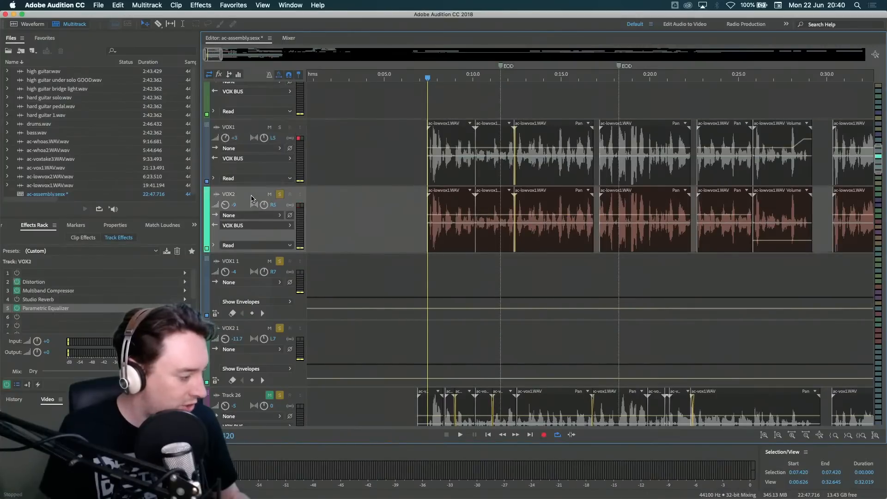
pyautogui.press('space')
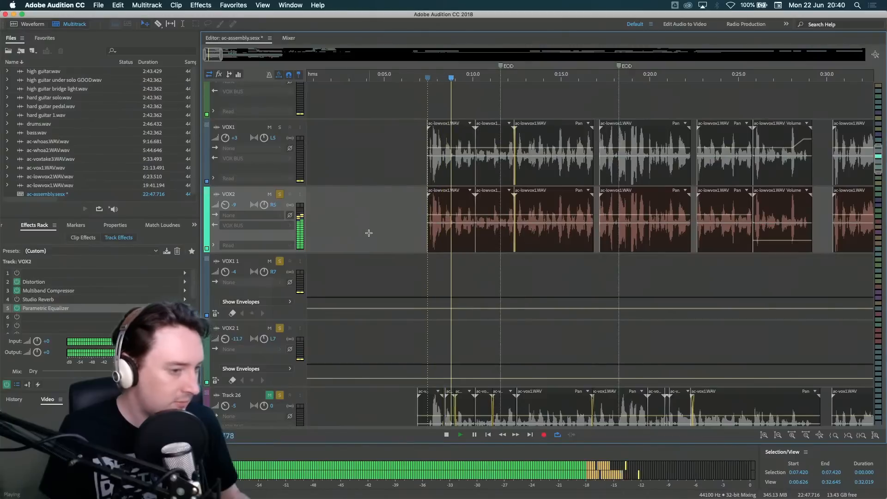
pyautogui.press('space')
# - Audition VOX2 with its Distortion settings open, nudge the Positive curve's point to a slightly lower input level, and close the effect
pyautogui.doubleClick(33, 282)
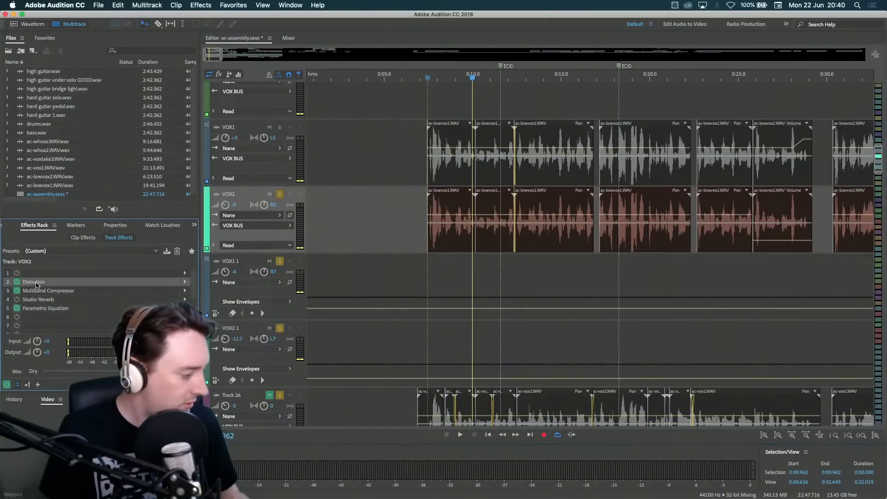
pyautogui.press('space')
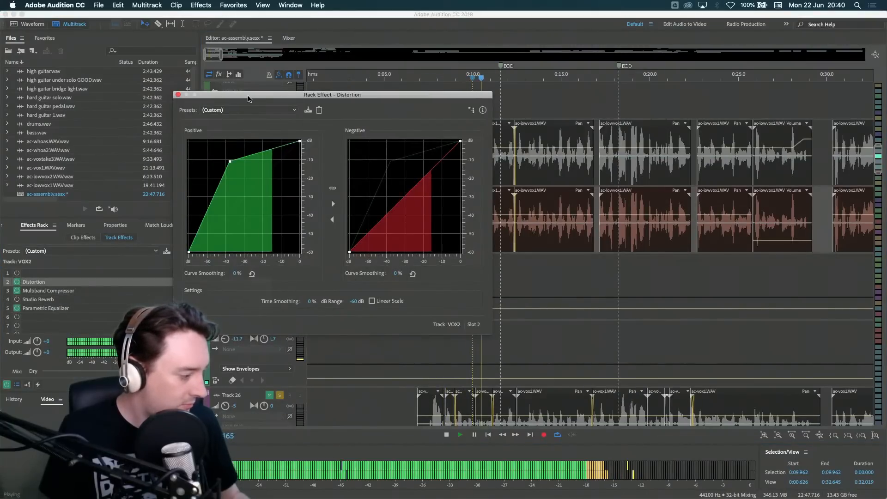
pyautogui.moveTo(230, 162)
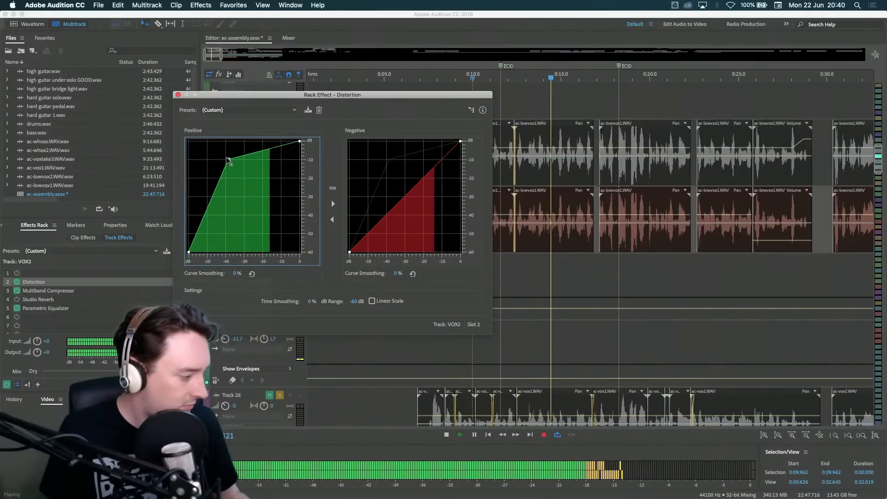
pyautogui.moveTo(230, 162)
pyautogui.mouseDown()
pyautogui.moveTo(215, 150)
pyautogui.moveTo(263, 147)
pyautogui.moveTo(260, 203)
pyautogui.moveTo(228, 162)
pyautogui.mouseUp()
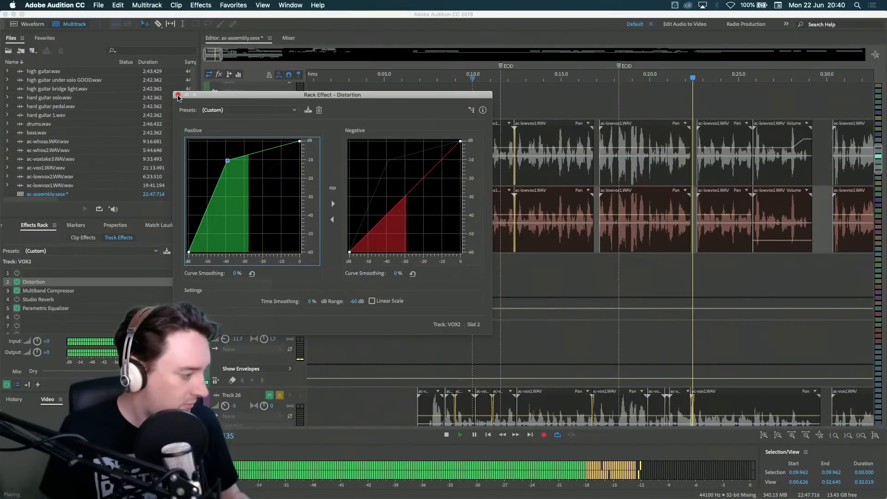
pyautogui.press('space')
pyautogui.click(178, 95)
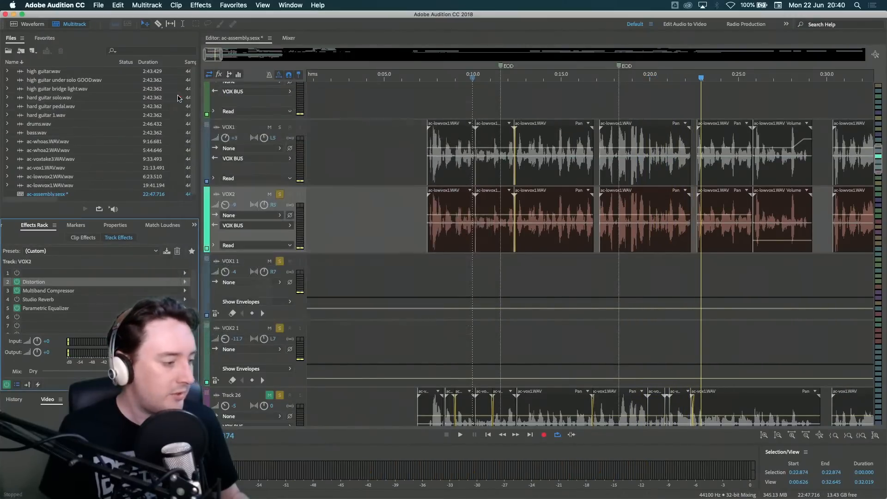
# - Solo VOX1 again and play it together with VOX2 from about 0:07.5
pyautogui.click(429, 80)
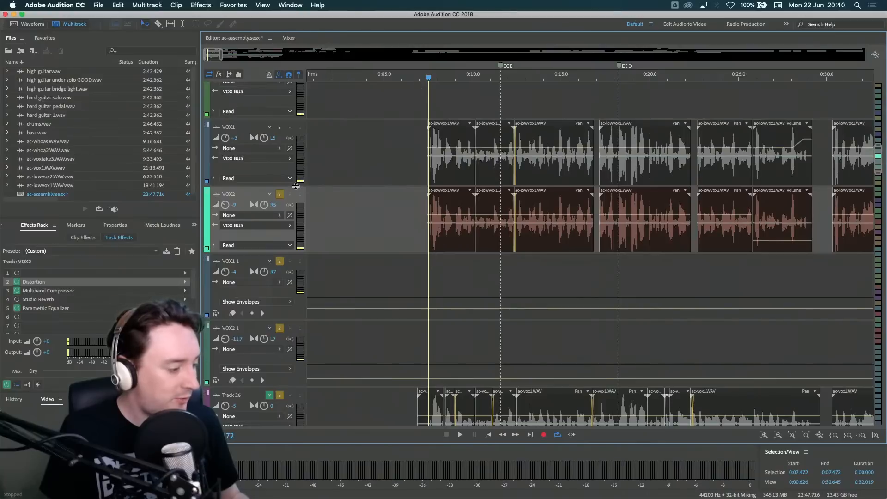
pyautogui.click(280, 128)
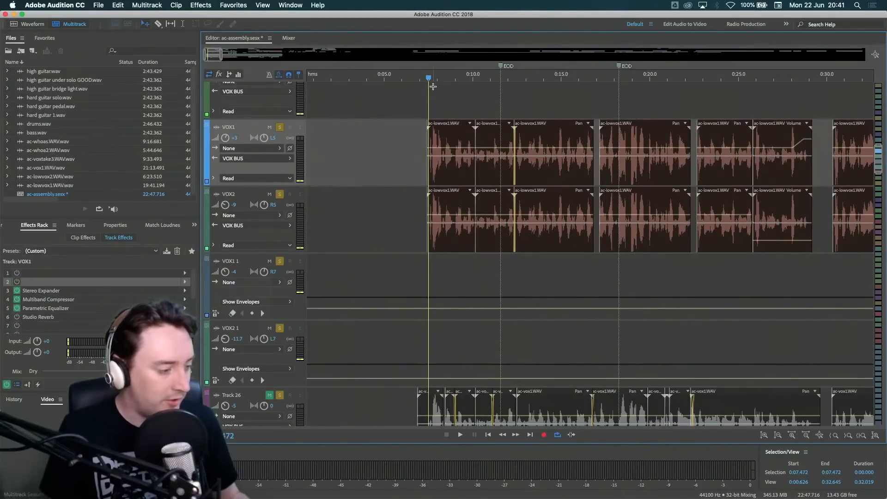
pyautogui.press('space')
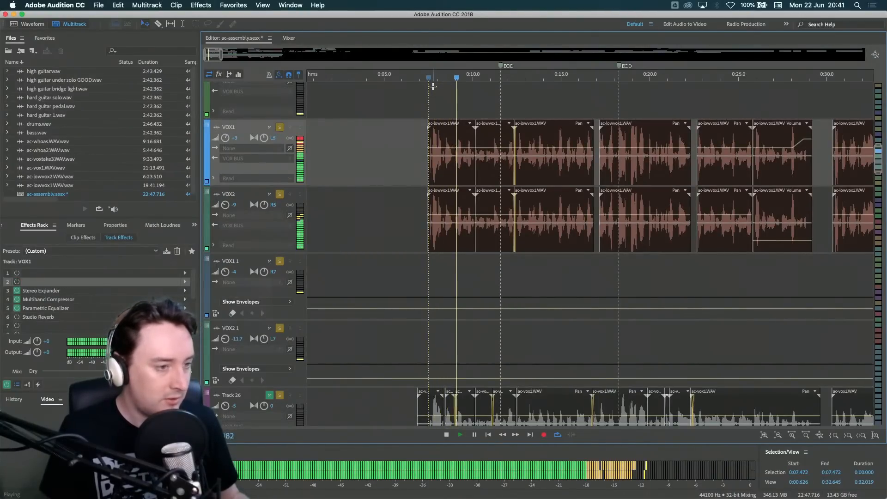
pyautogui.press('space')
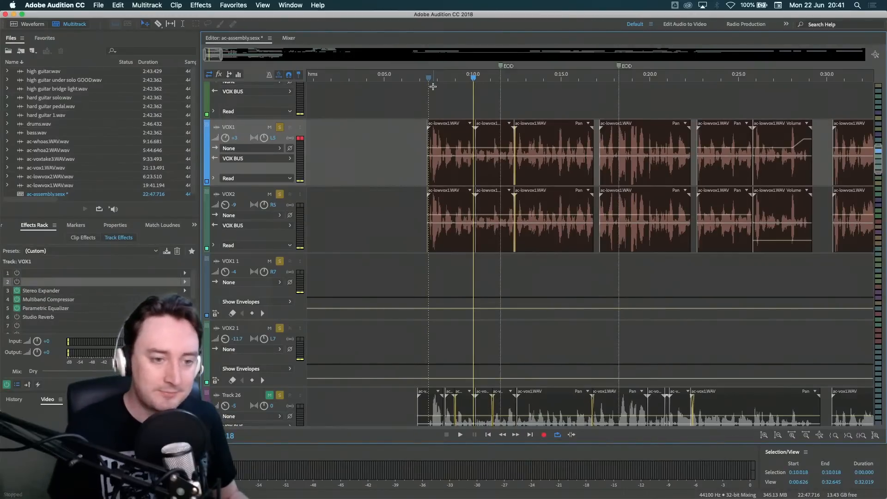
# - Continue the combined VOX1 and VOX2 playback briefly, then replay both from the start of their first clips
pyautogui.press('space')
pyautogui.press('space')
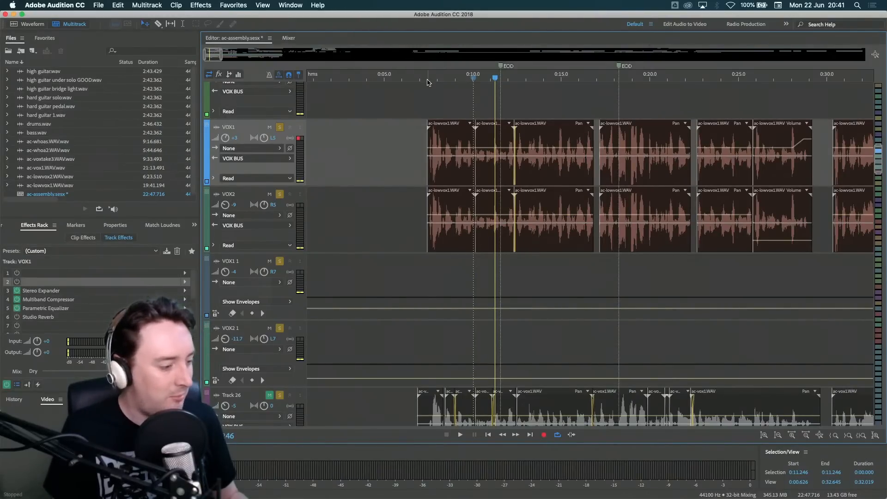
pyautogui.click(427, 80)
pyautogui.press('space')
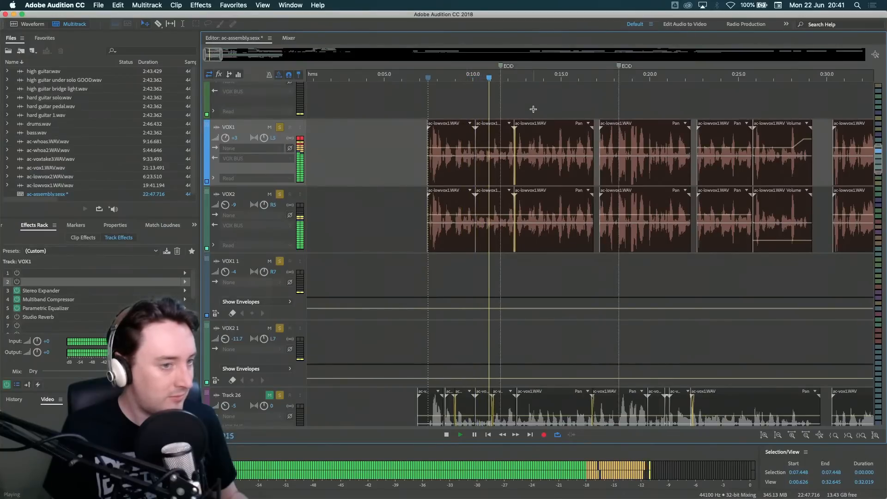
pyautogui.press('space')
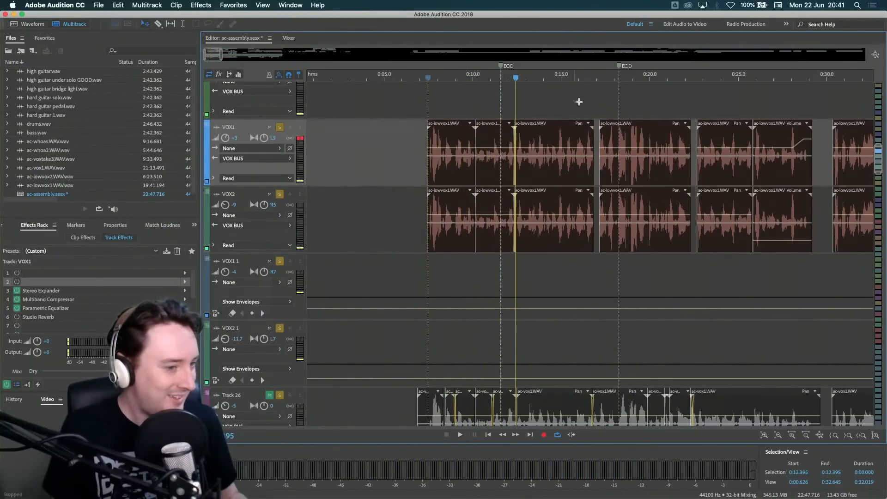
# - Audition the section from about 2:21.8, where VOX1 and VOX2 are doubled by VOX1 1 and VOX2 1
pyautogui.hscroll(1, 584, 101)
pyautogui.scroll(2, 386, 149)
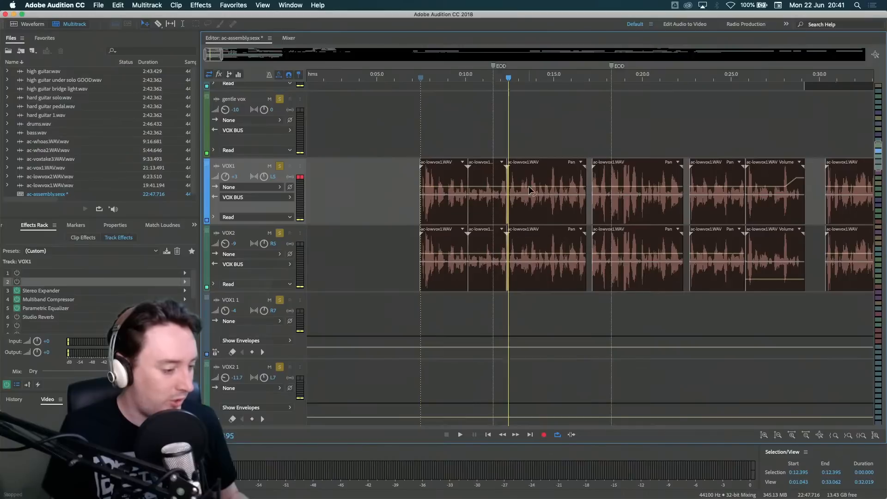
pyautogui.hscroll(20, 530, 191)
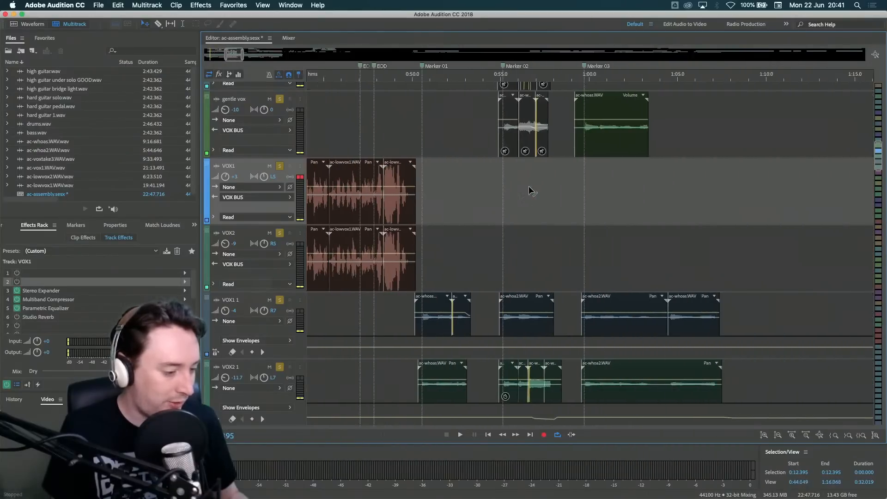
pyautogui.hscroll(20, 529, 191)
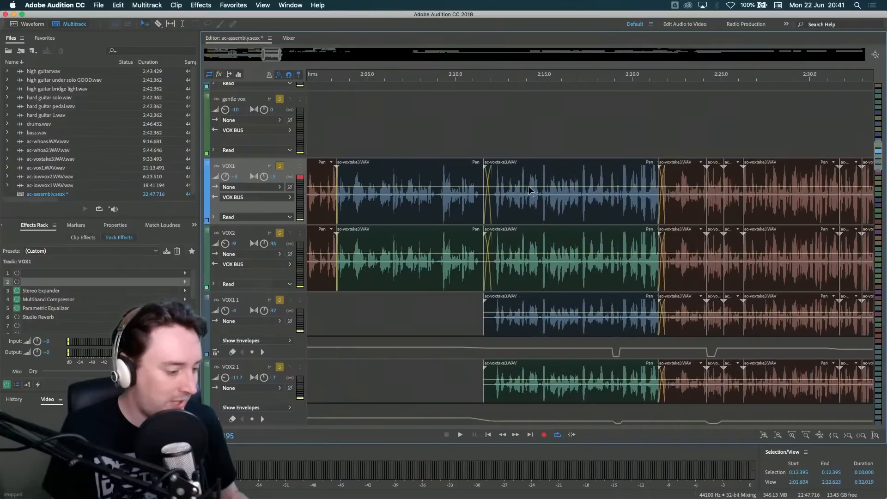
pyautogui.hscroll(10, 529, 191)
pyautogui.scroll(-2, 529, 190)
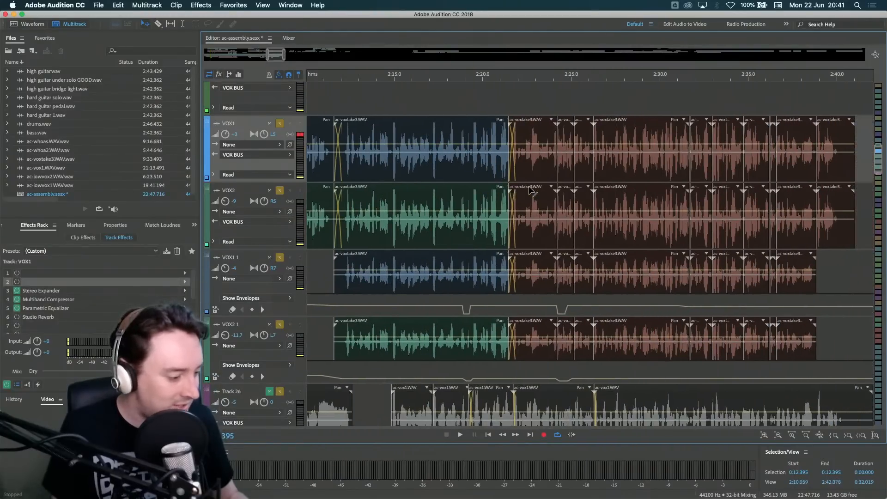
pyautogui.hscroll(2, 529, 191)
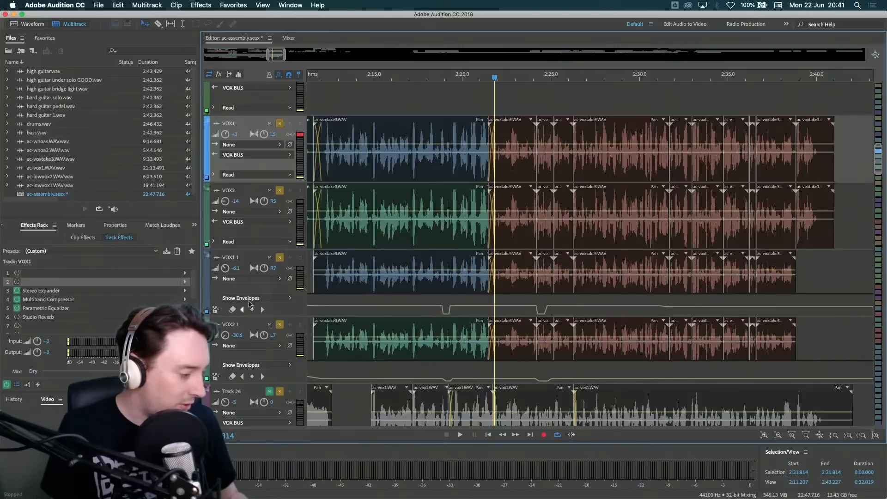
pyautogui.press('space')
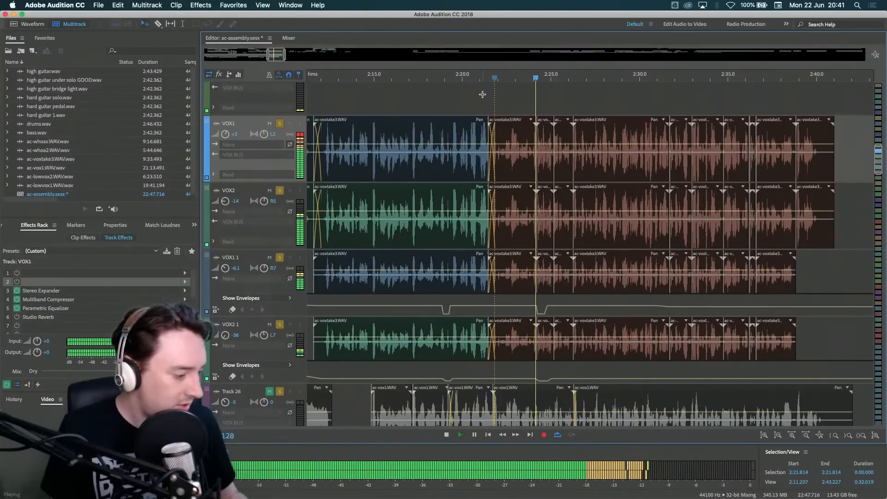
pyautogui.hscroll(-3, 451, 128)
pyautogui.press('space')
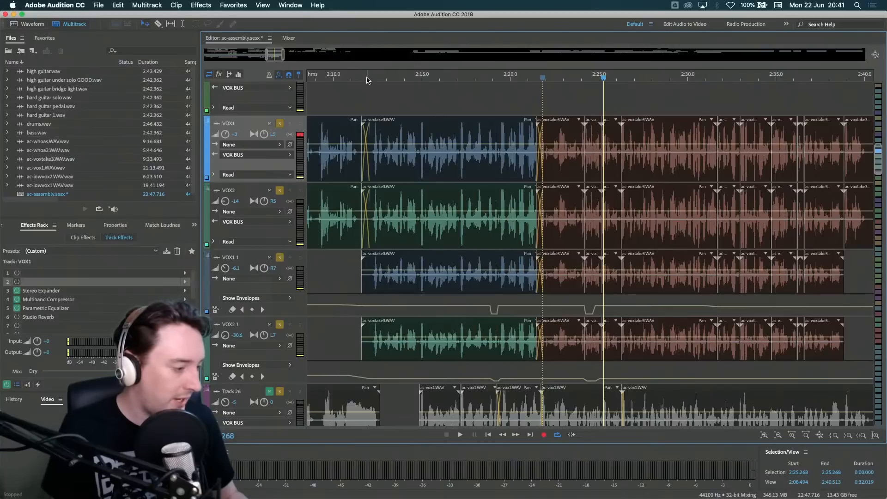
# - Compare the track effects on VOX1 1 and VOX2 1, placing the playhead at about 2:11.9 and 2:09.3
pyautogui.click(368, 78)
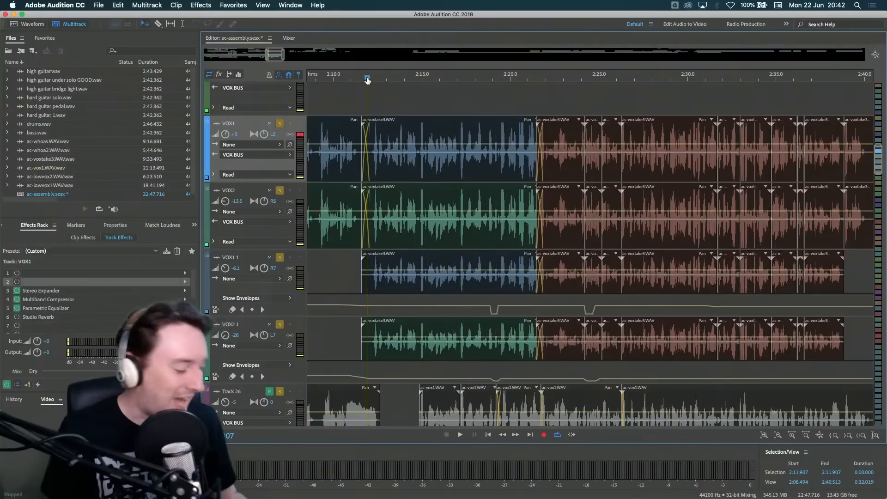
pyautogui.click(334, 265)
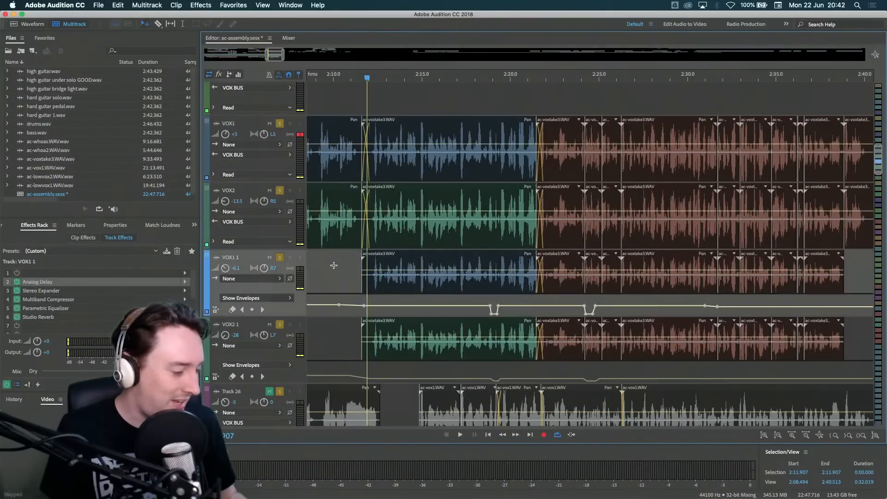
pyautogui.click(336, 334)
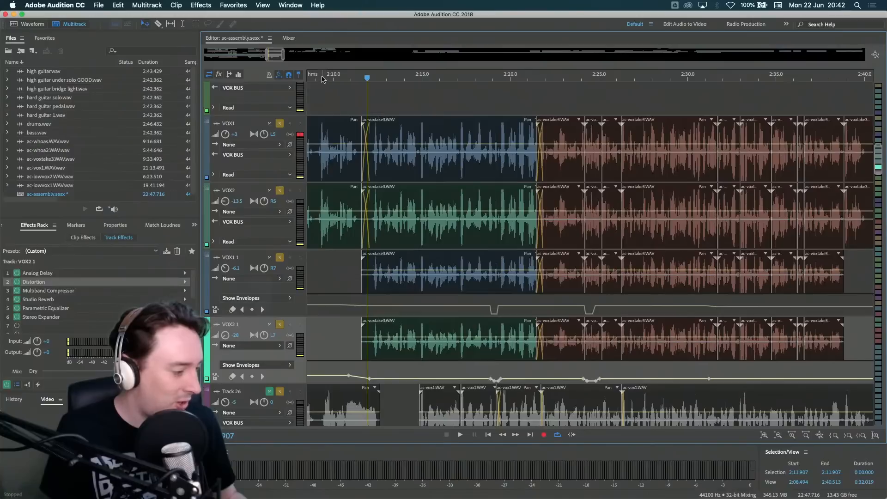
pyautogui.click(322, 78)
pyautogui.click(342, 269)
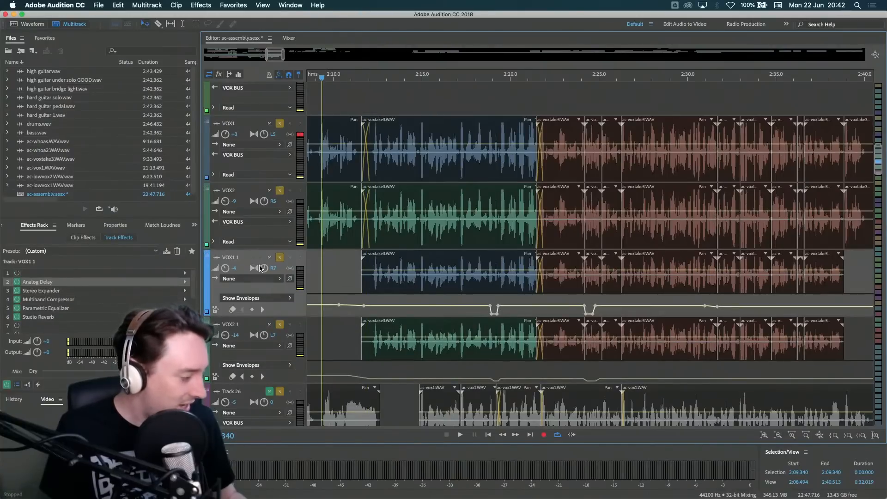
pyautogui.click(338, 330)
pyautogui.click(339, 279)
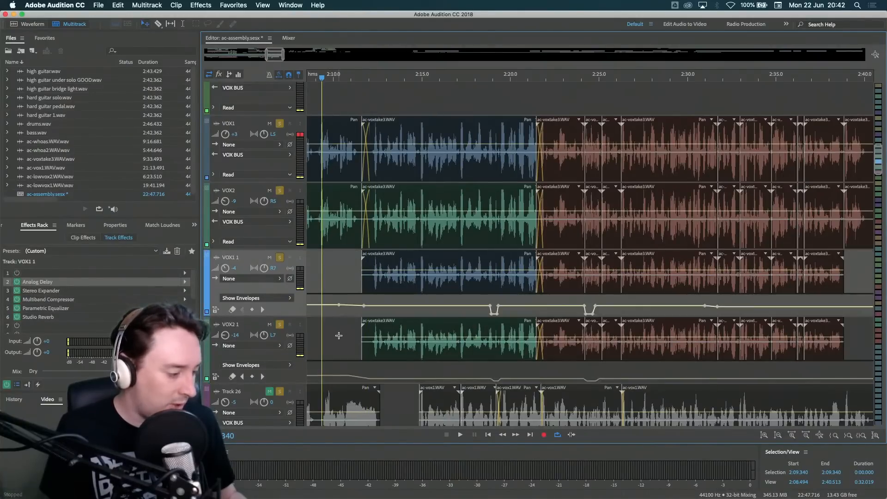
pyautogui.click(339, 336)
# - Audition VOX1 and VOX2 from about 2:04.9 through the section where VOX1 1 and VOX2 1 join in
pyautogui.hscroll(-5, 372, 229)
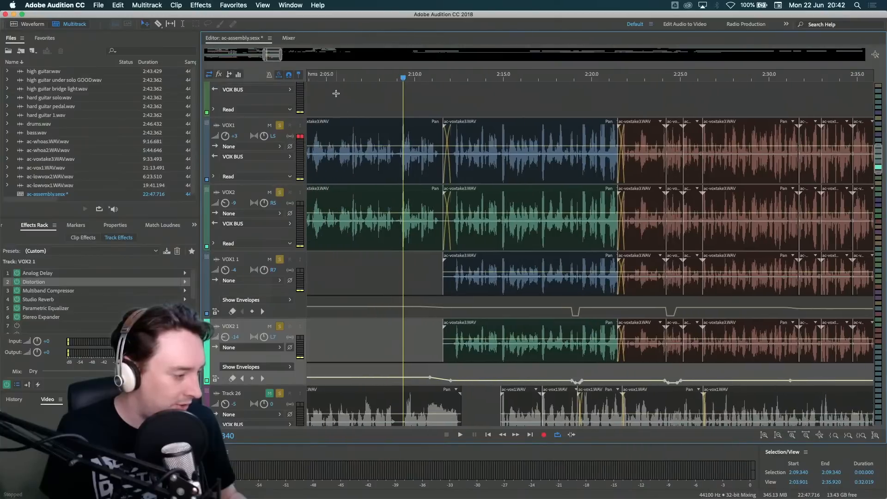
pyautogui.click(326, 78)
pyautogui.press('space')
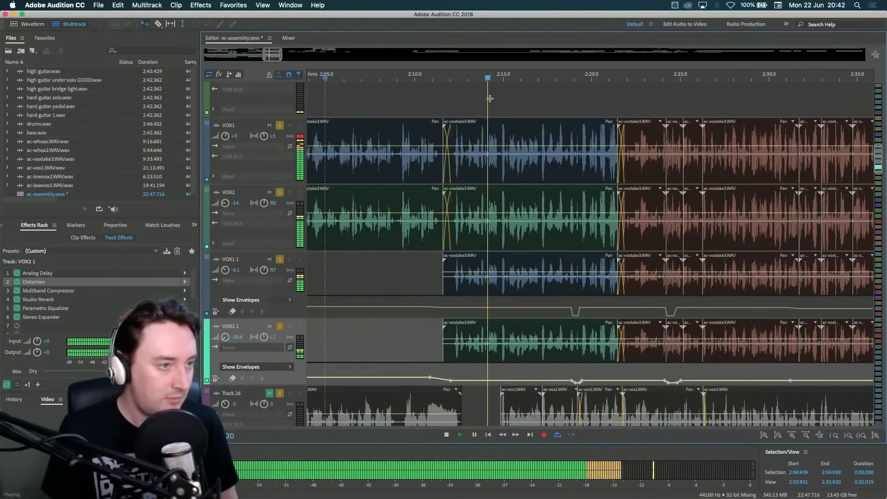
pyautogui.hscroll(2, 494, 100)
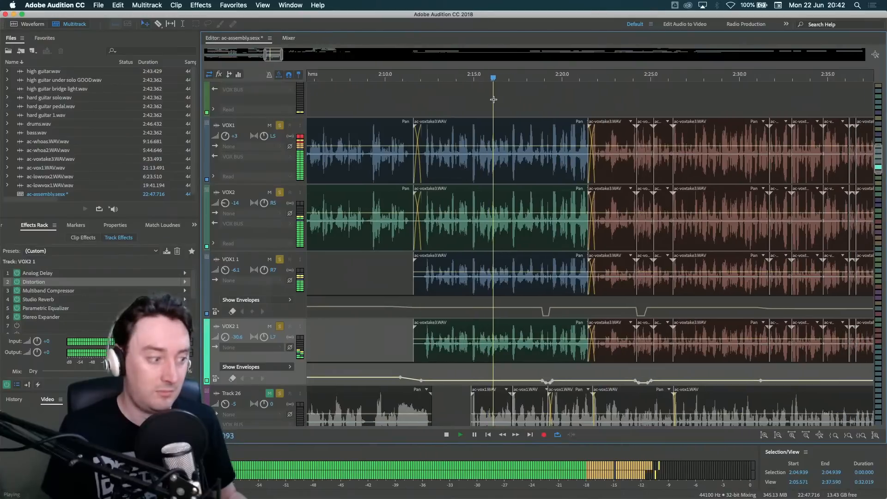
pyautogui.hscroll(6, 493, 99)
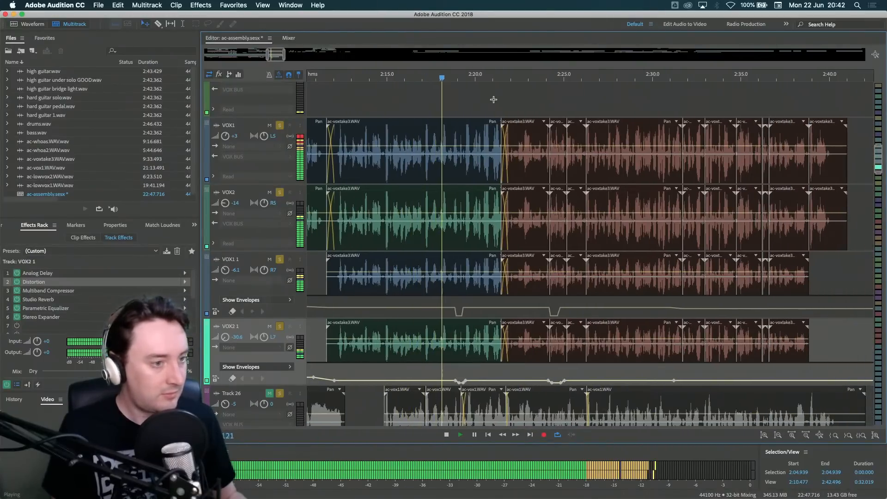
pyautogui.hscroll(1, 493, 100)
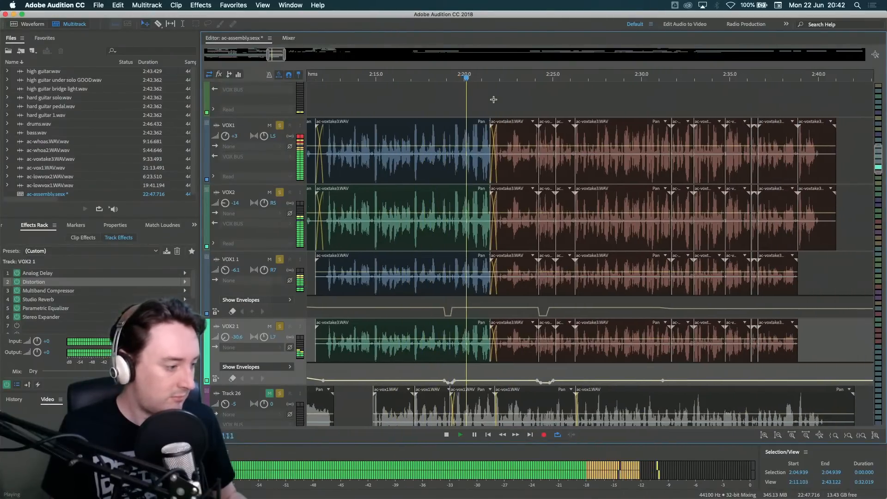
pyautogui.hscroll(2, 494, 100)
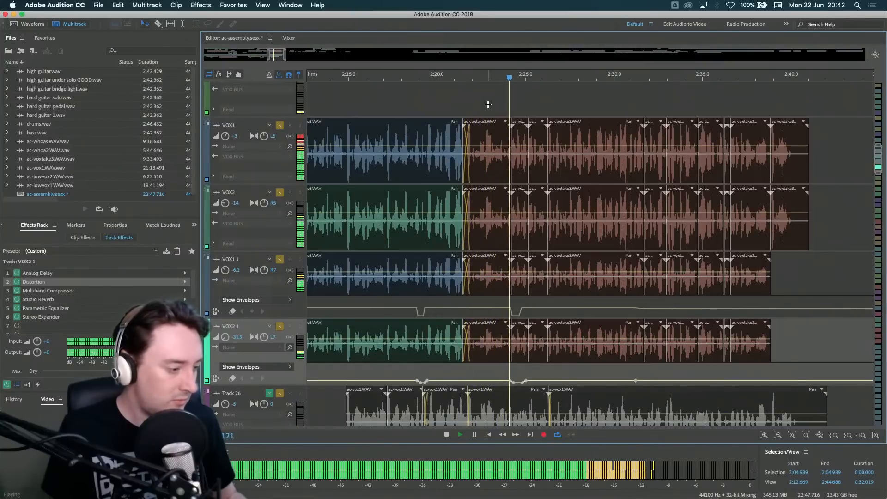
pyautogui.press('space')
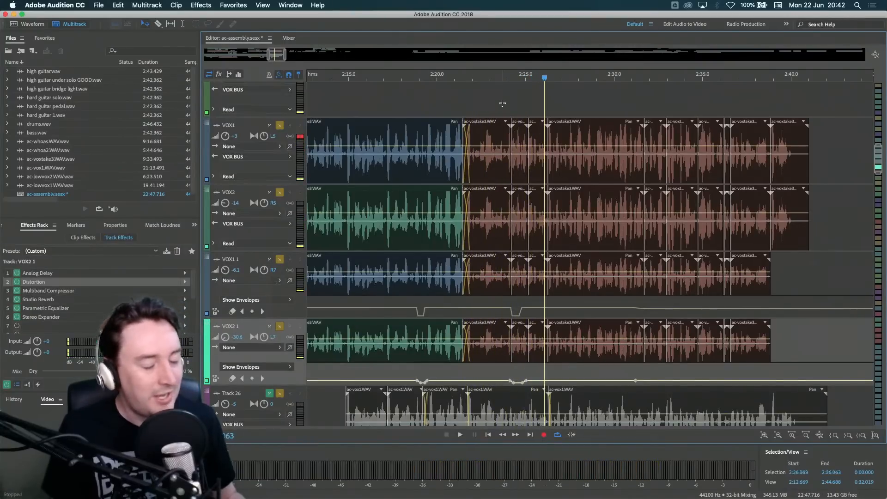
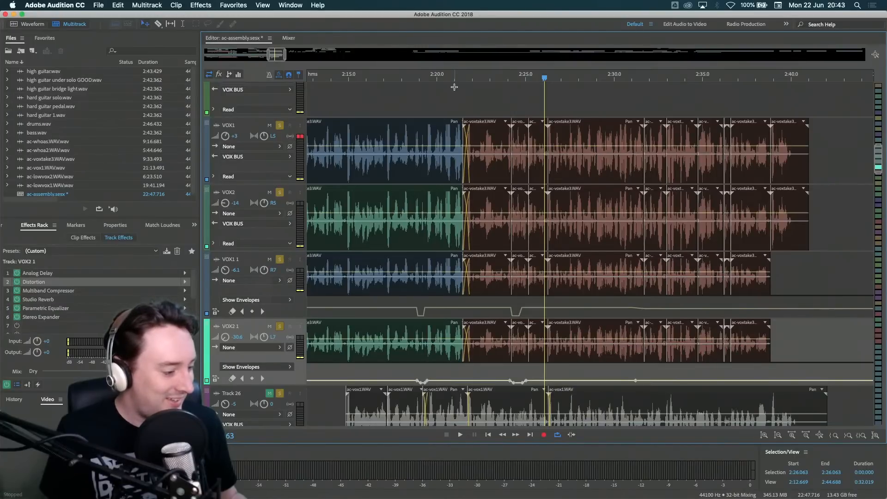
# - Select the short VOX1 1 clip at about 2:24 and audition the doubled vocals from about 2:21.7 in two passes
pyautogui.click(468, 79)
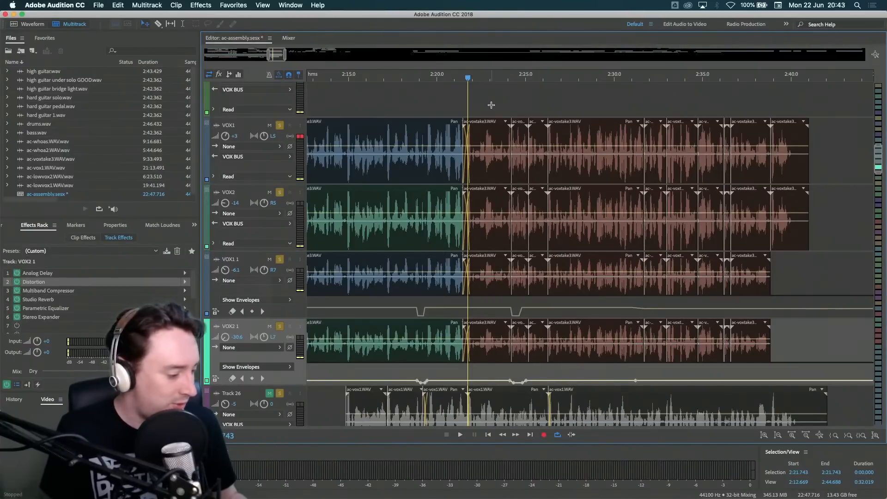
pyautogui.click(516, 296)
pyautogui.press('space')
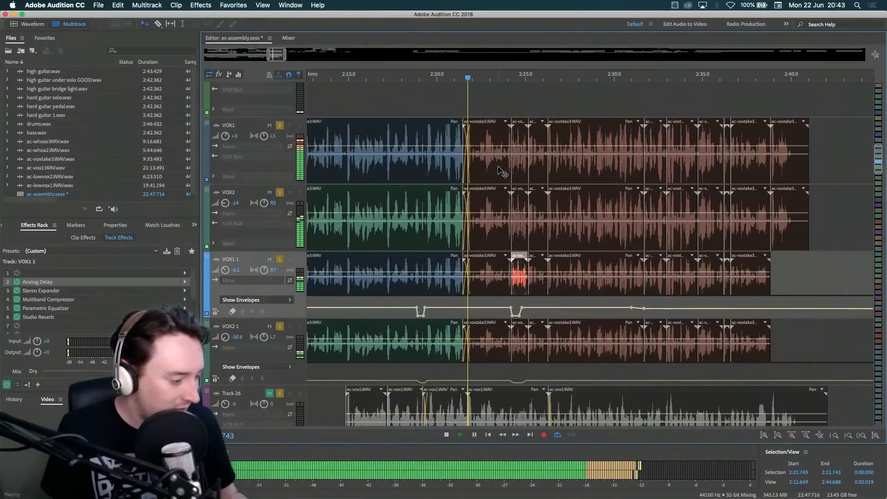
pyautogui.press('space')
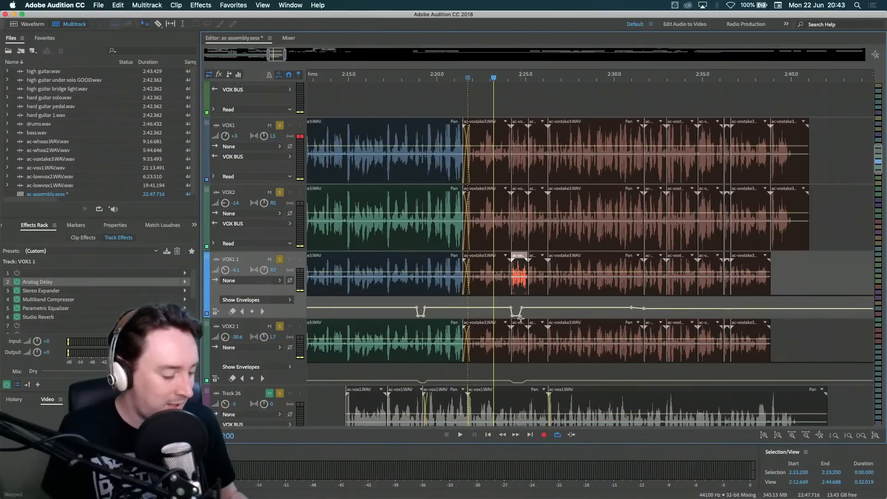
pyautogui.press('space')
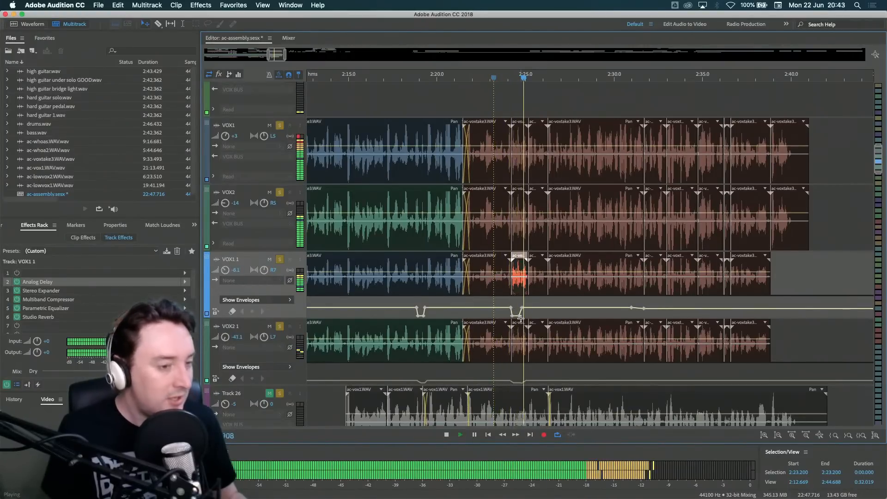
pyautogui.press('space')
# - Delete the low keyframes that form the volume dip at about 2:24 in the VOX1 1 envelope
pyautogui.scroll(1, 573, 287)
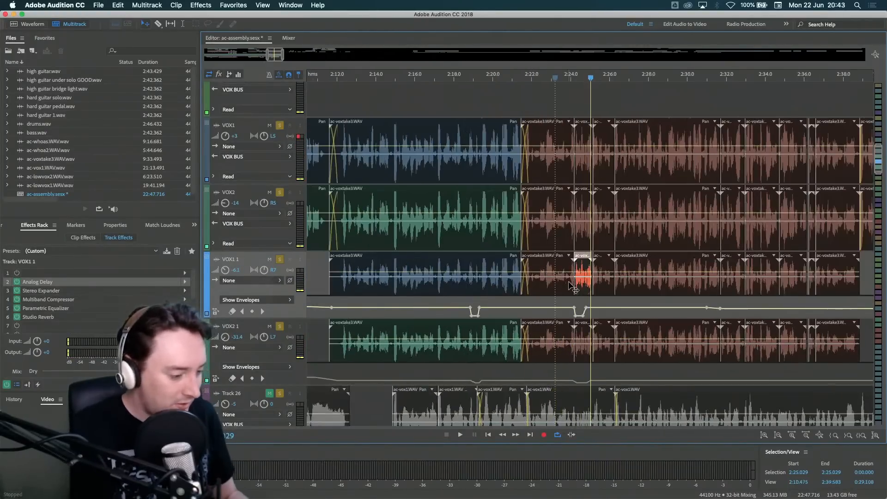
pyautogui.scroll(5, 573, 287)
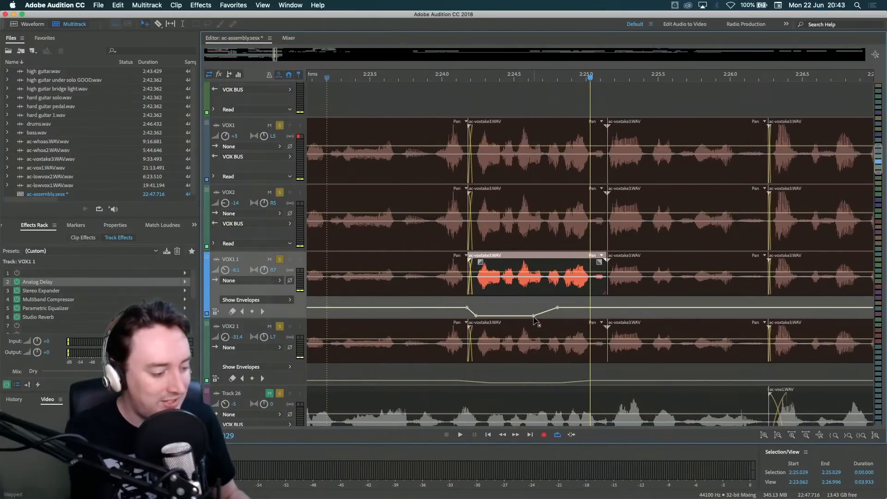
pyautogui.click(534, 316)
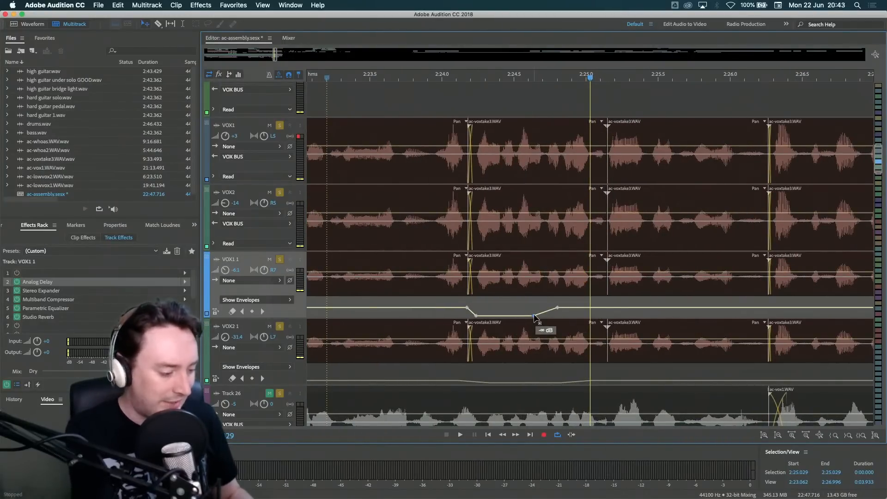
pyautogui.press('Delete')
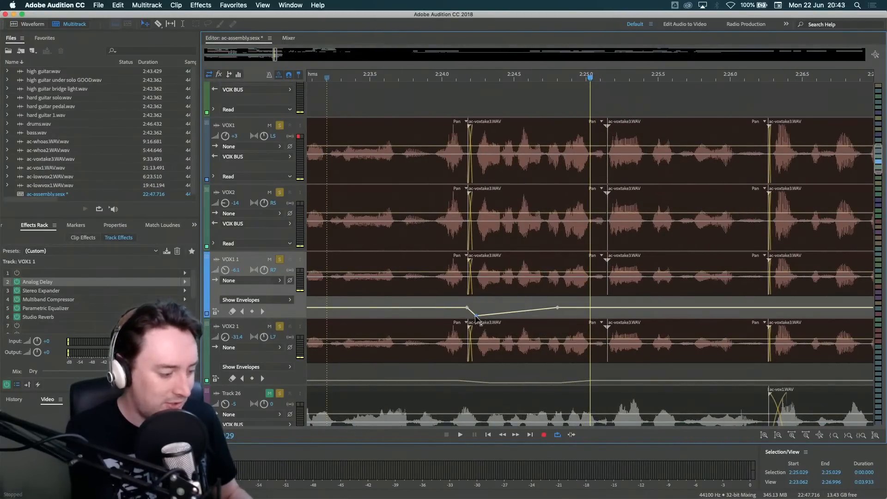
pyautogui.press('Delete')
# - Audition the vocals from about 2:22.6 without the VOX1 1 volume dip
pyautogui.scroll(-5, 476, 319)
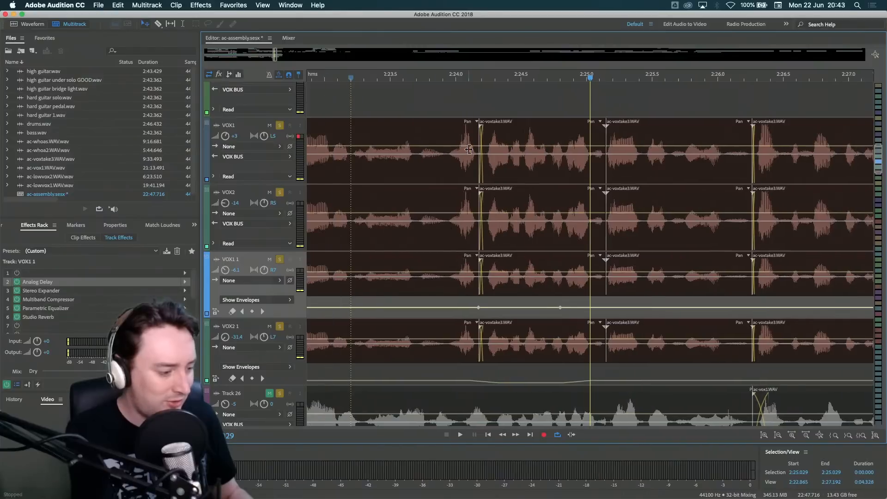
pyautogui.scroll(-1, 456, 97)
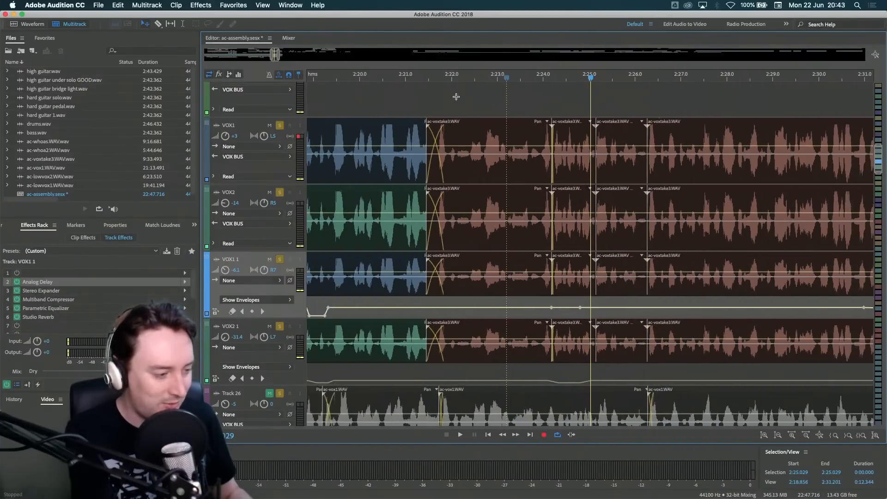
pyautogui.click(479, 79)
pyautogui.press('space')
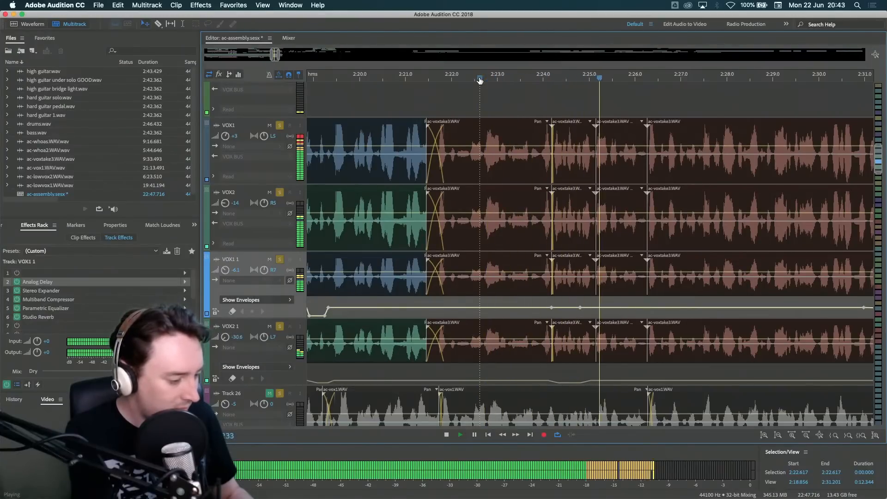
pyautogui.press('space')
# - Remove the volume dip at about 2:24 from the VOX2 1 envelope and audition the passage from about 2:23.6
pyautogui.click(569, 369)
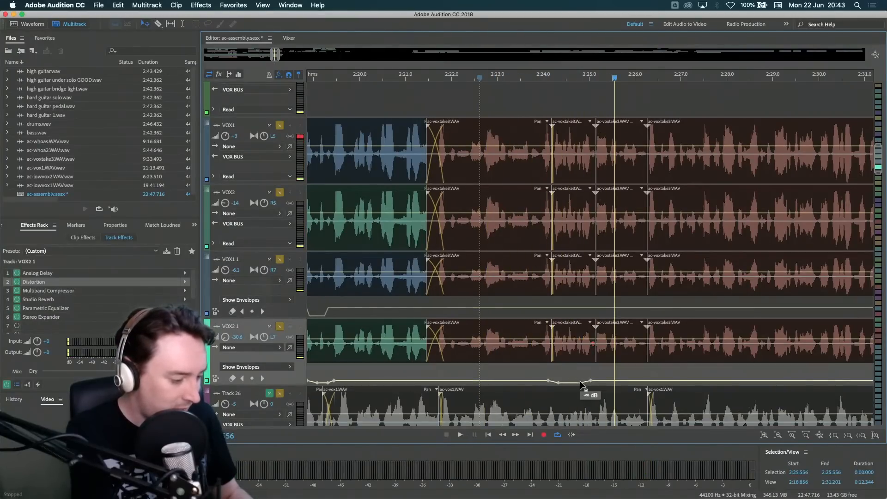
pyautogui.click(526, 79)
pyautogui.press('space')
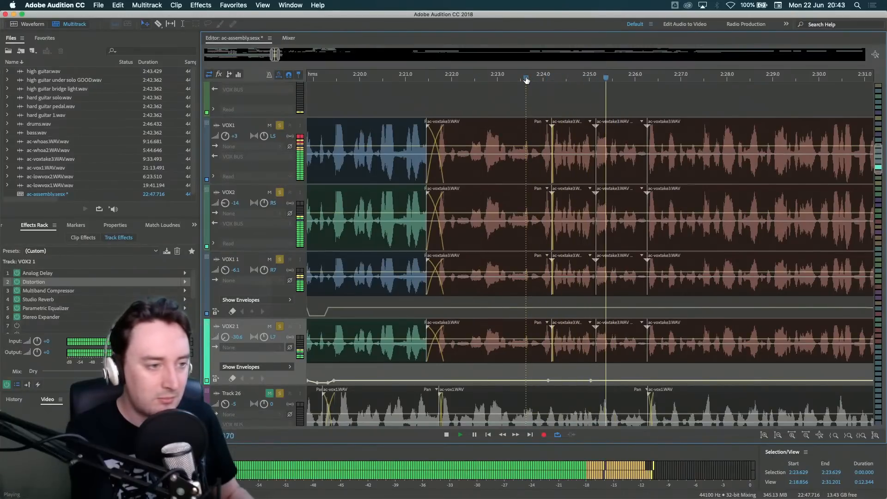
pyautogui.press('space')
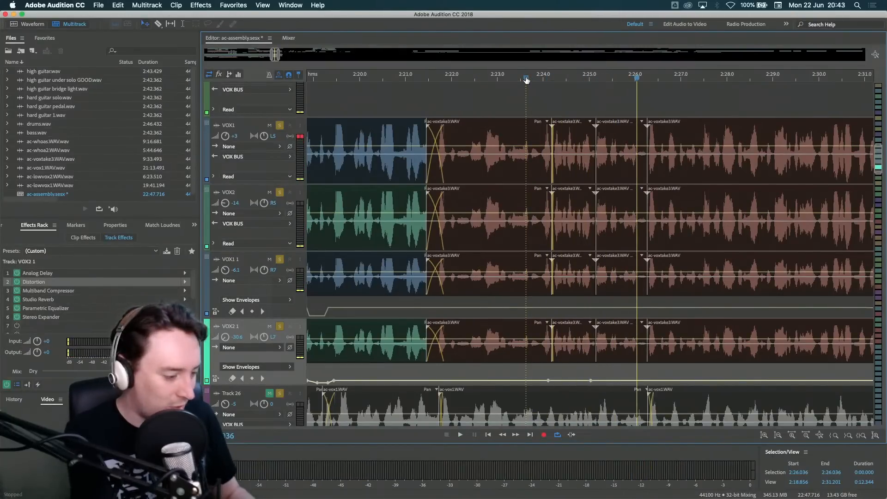
# - Undo the envelope keyframe deletions on VOX2 1 and VOX1 1, and place the playhead at about 2:23.2
pyautogui.press('Left')
pyautogui.press('Left')
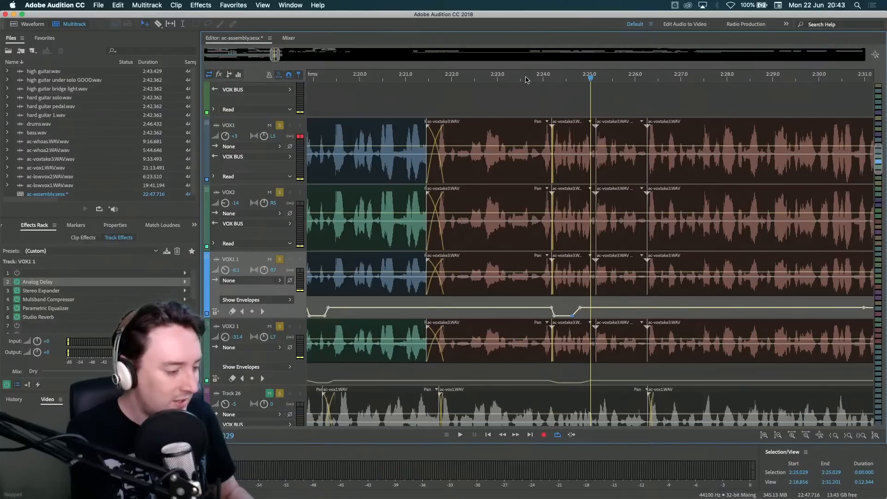
pyautogui.click(507, 78)
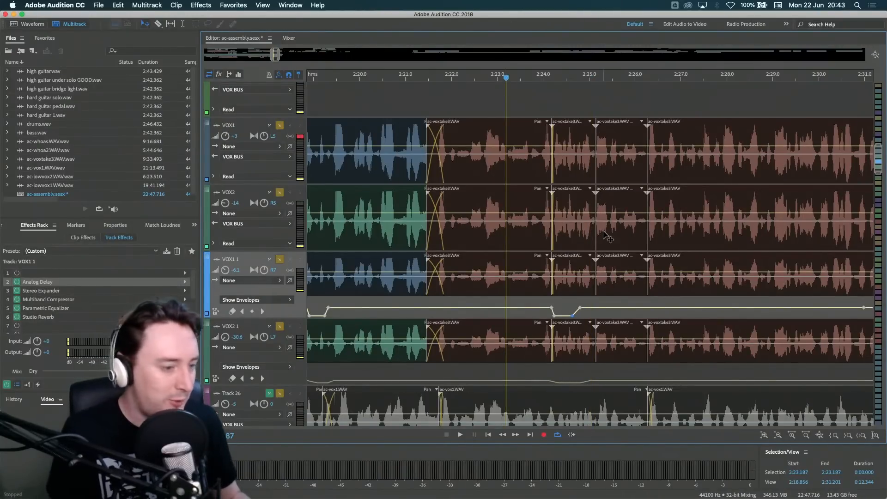
# - Review the session's full track layout, from the gentle vox and doubled vocal tracks down to the buses and guitar tracks
pyautogui.scroll(-2, 596, 148)
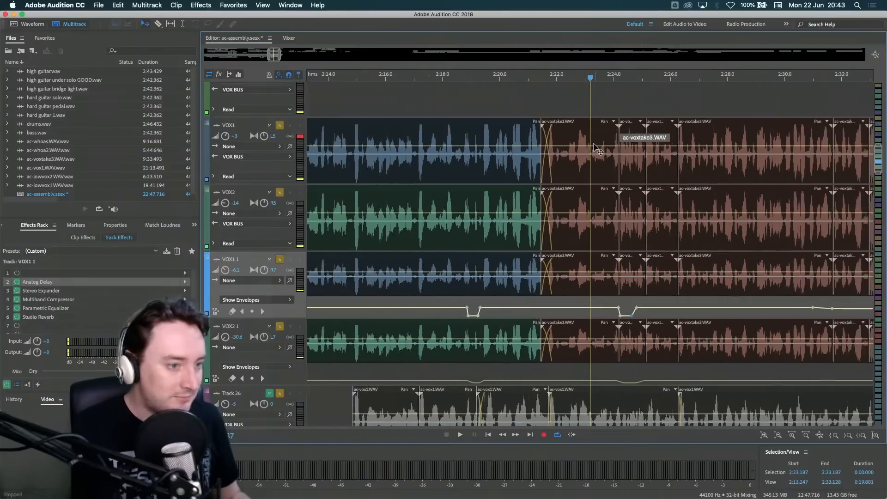
pyautogui.scroll(-3, 596, 148)
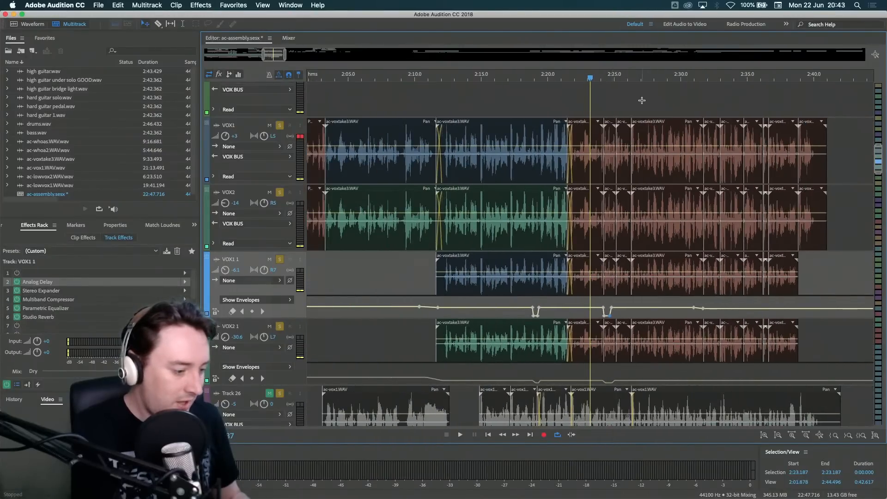
pyautogui.click(642, 101)
pyautogui.hscroll(-2, 642, 100)
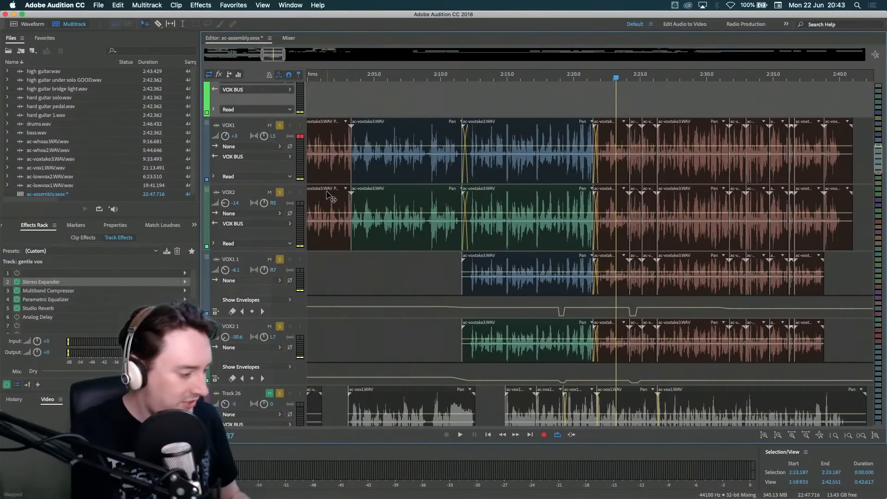
pyautogui.scroll(-3, 365, 262)
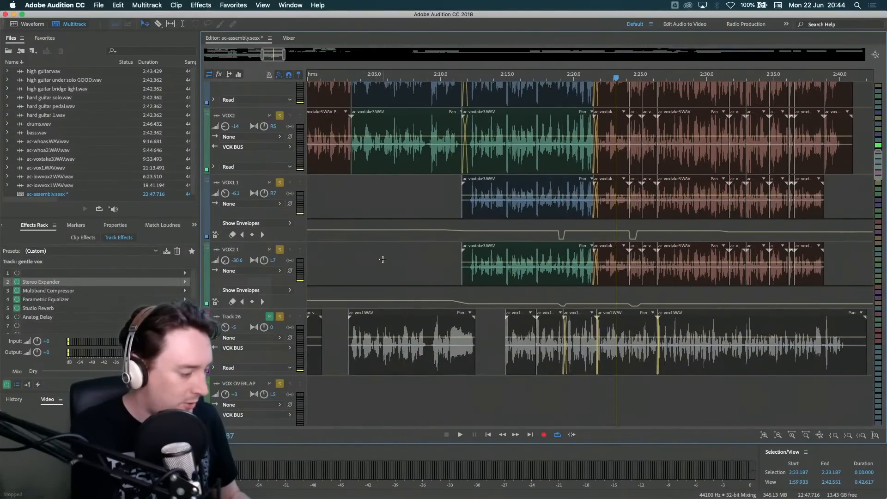
pyautogui.scroll(-5, 382, 259)
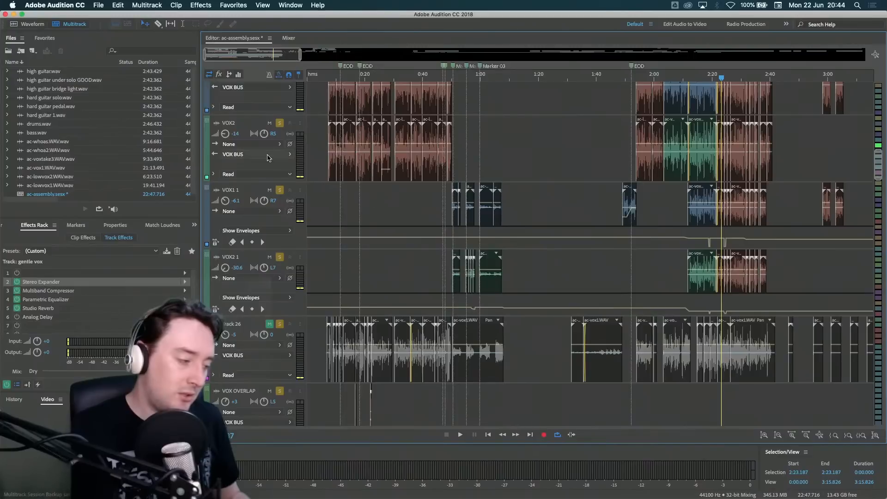
pyautogui.scroll(-5, 273, 166)
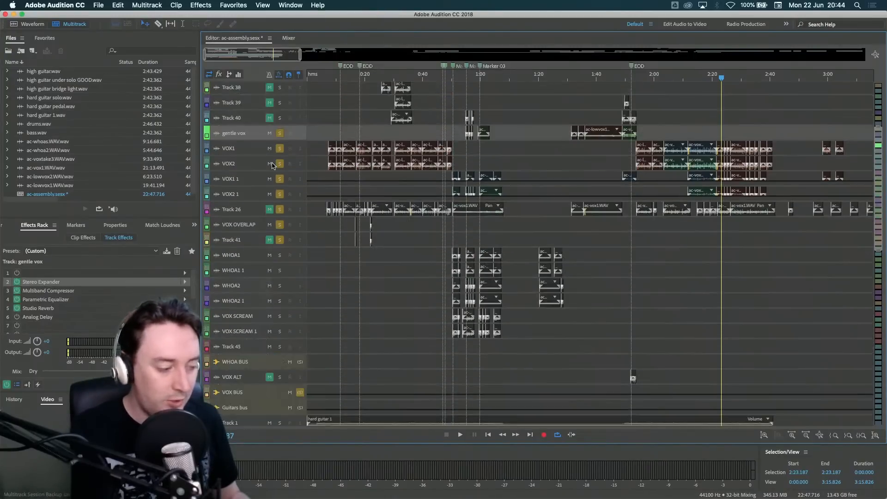
pyautogui.scroll(-5, 416, 243)
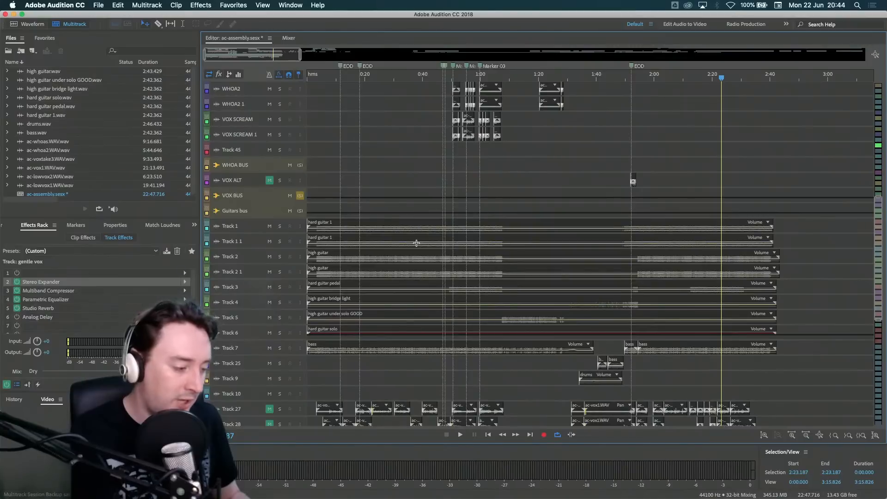
pyautogui.scroll(5, 416, 243)
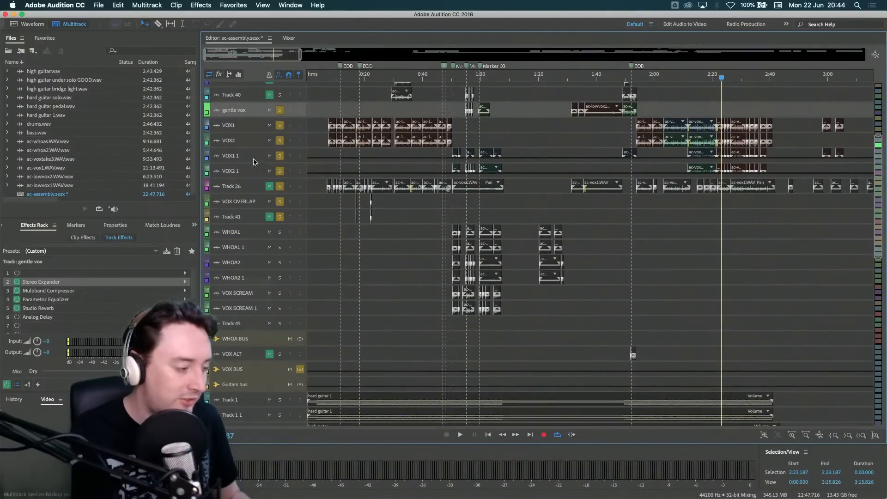
pyautogui.scroll(5, 253, 160)
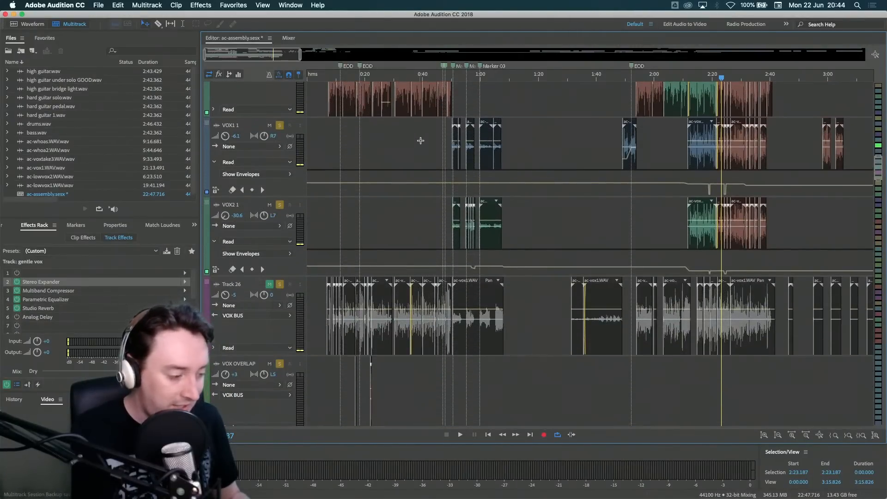
pyautogui.scroll(5, 421, 141)
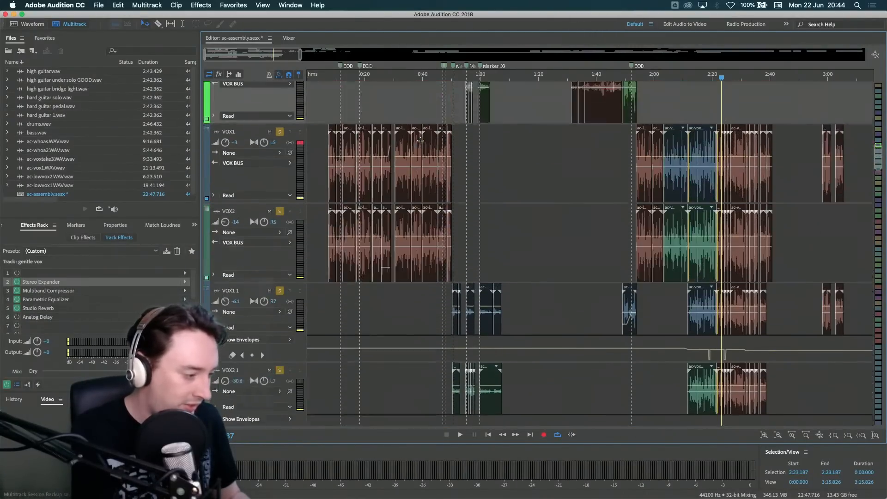
pyautogui.scroll(2, 421, 140)
pyautogui.scroll(-15, 351, 146)
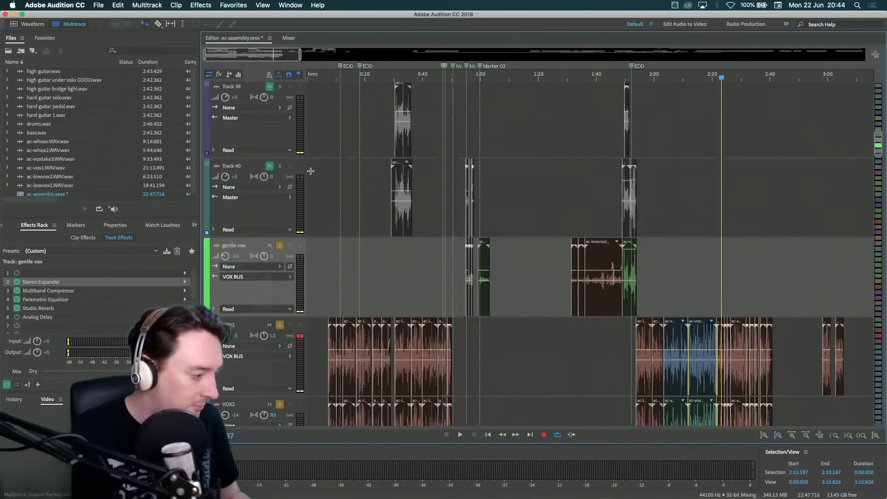
# - Turn off solo on the VOX BUS and play the full mix from about 0:37
pyautogui.scroll(-10, 311, 171)
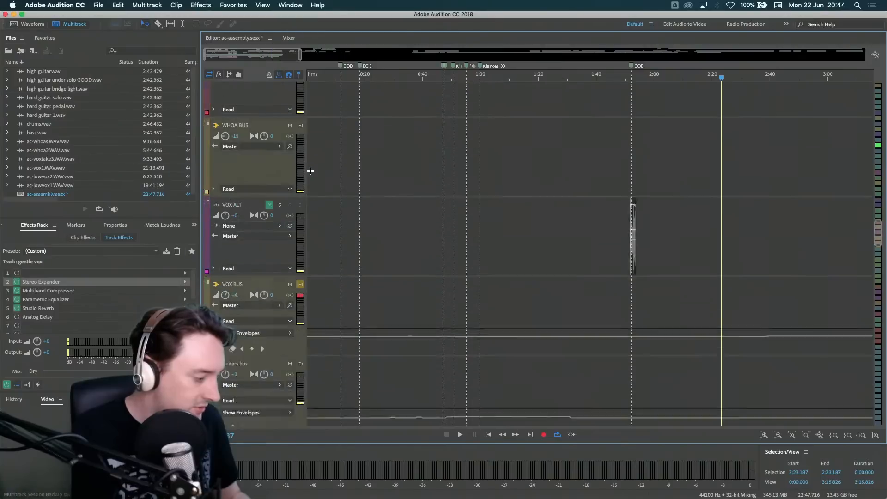
pyautogui.click(300, 152)
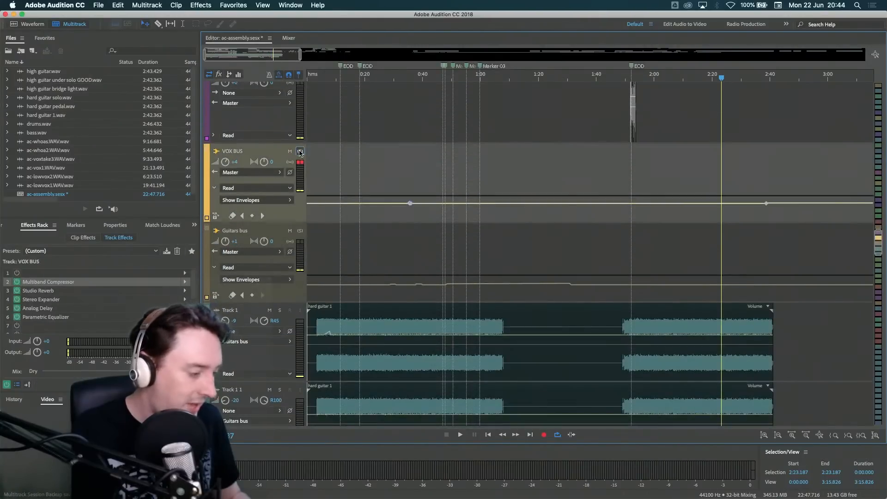
pyautogui.press('space')
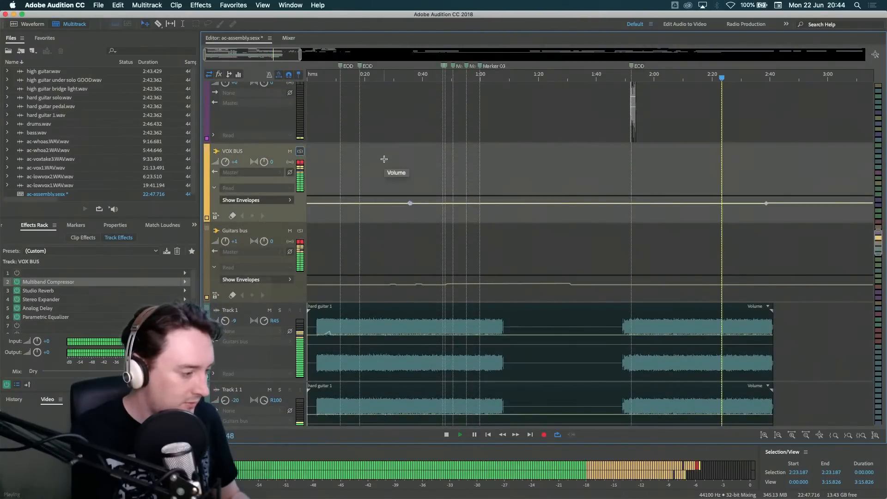
pyautogui.click(415, 82)
pyautogui.scroll(6, 513, 164)
pyautogui.scroll(15, 513, 165)
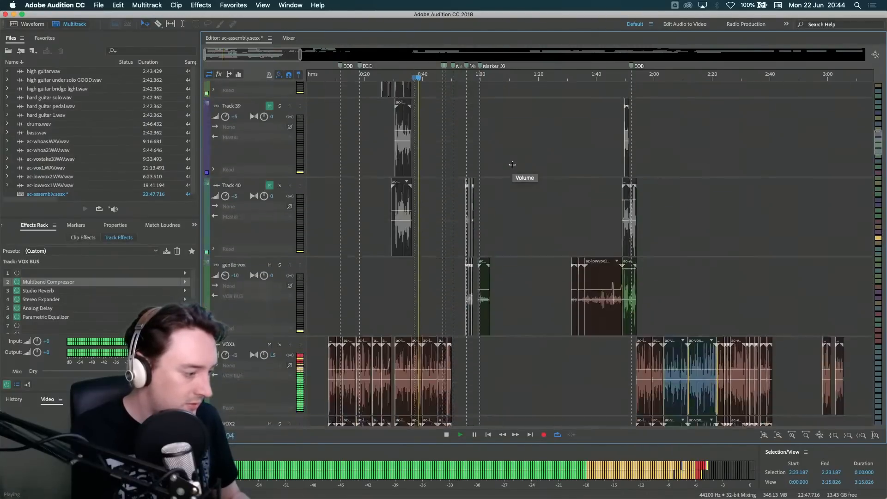
pyautogui.scroll(-10, 512, 164)
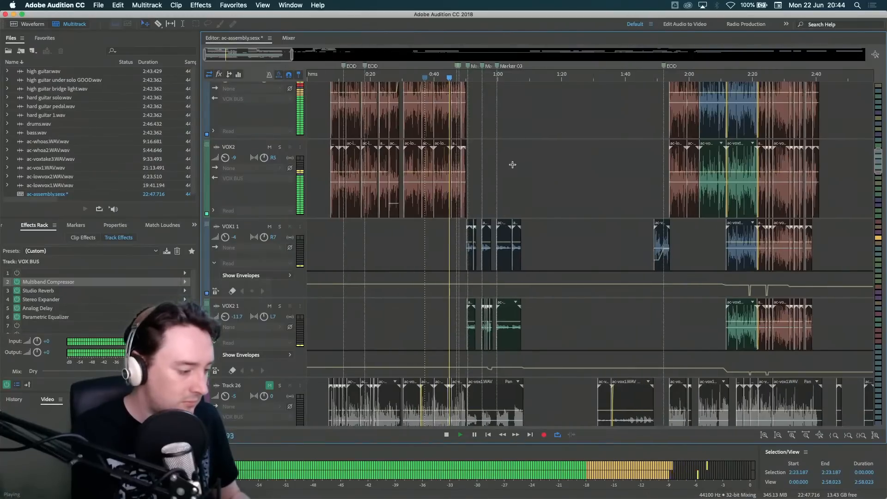
# - Zoom in around Marker 01 and solo VOX1 1 and VOX2 1 during playback to hear the first whoa clips
pyautogui.press('=')
pyautogui.press('=')
pyautogui.press('=')
pyautogui.press('=')
pyautogui.press('=')
pyautogui.press('-')
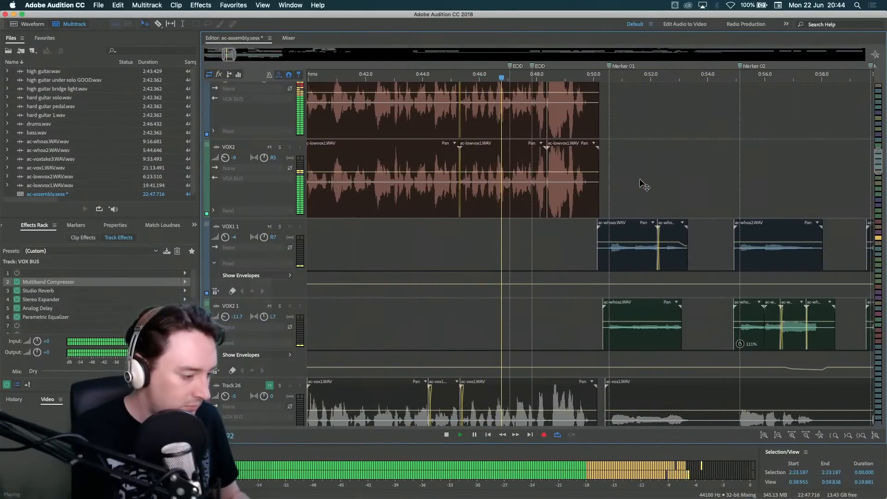
pyautogui.hscroll(5, 642, 184)
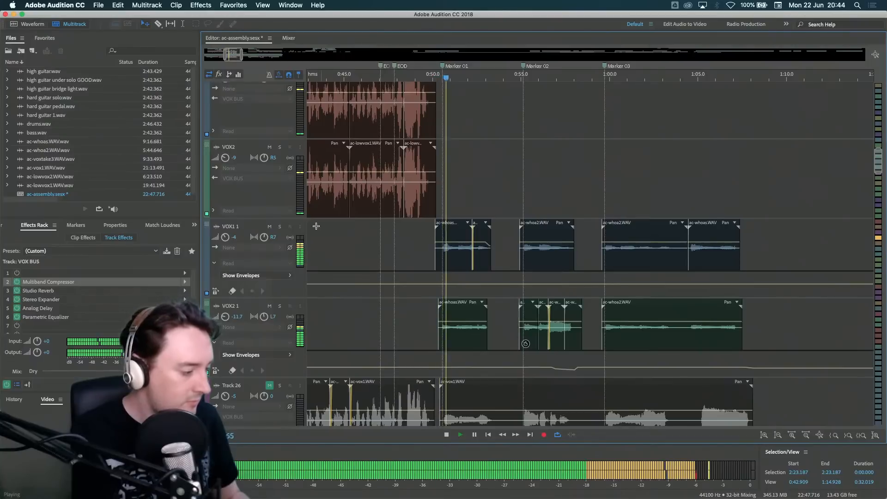
pyautogui.click(279, 226)
pyautogui.click(281, 306)
pyautogui.click(280, 307)
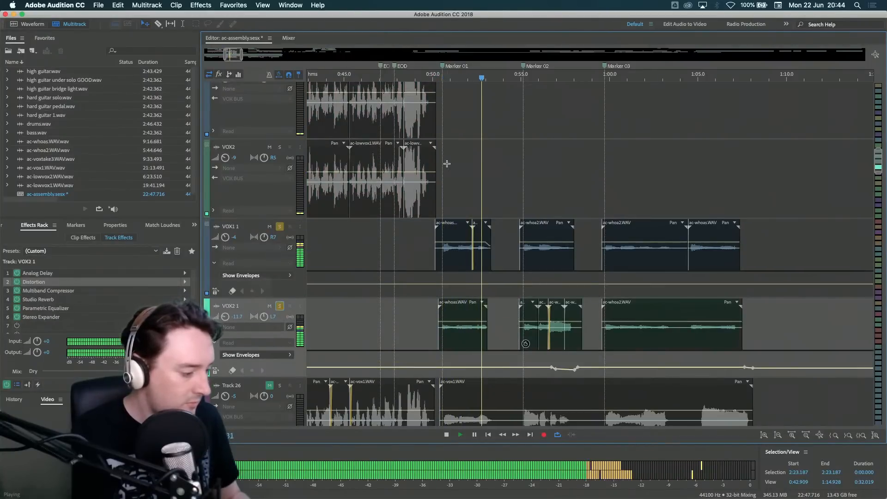
pyautogui.press('space')
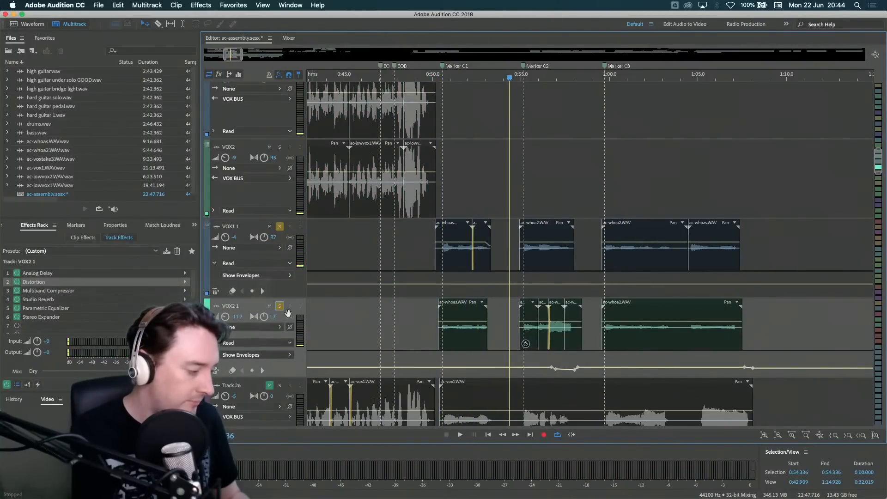
# - Turn off solo on VOX2 1 and VOX1 1, and review the WHOA and VOX SCREAM tracks around Marker 01
pyautogui.click(280, 307)
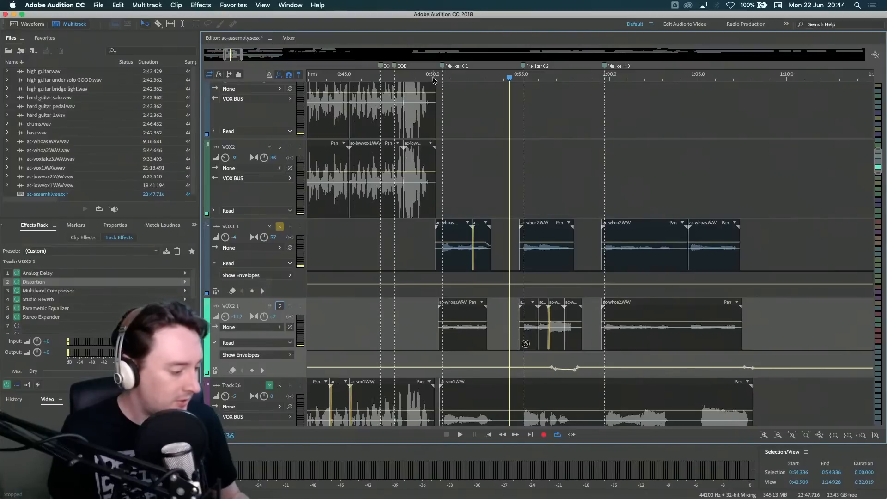
pyautogui.click(280, 226)
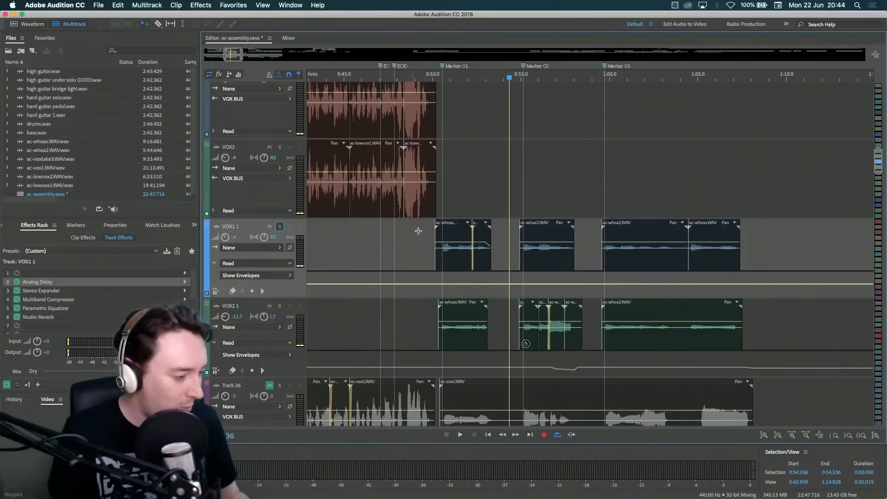
pyautogui.click(452, 77)
pyautogui.scroll(-10, 470, 165)
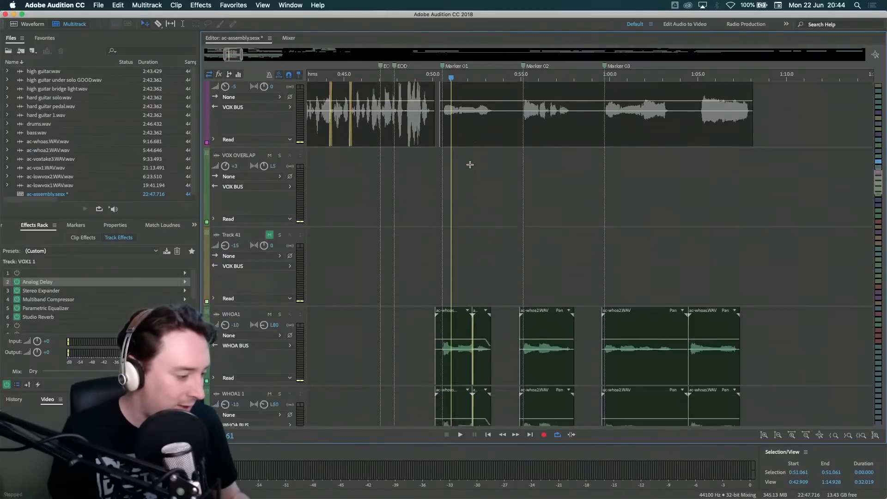
pyautogui.scroll(-10, 465, 208)
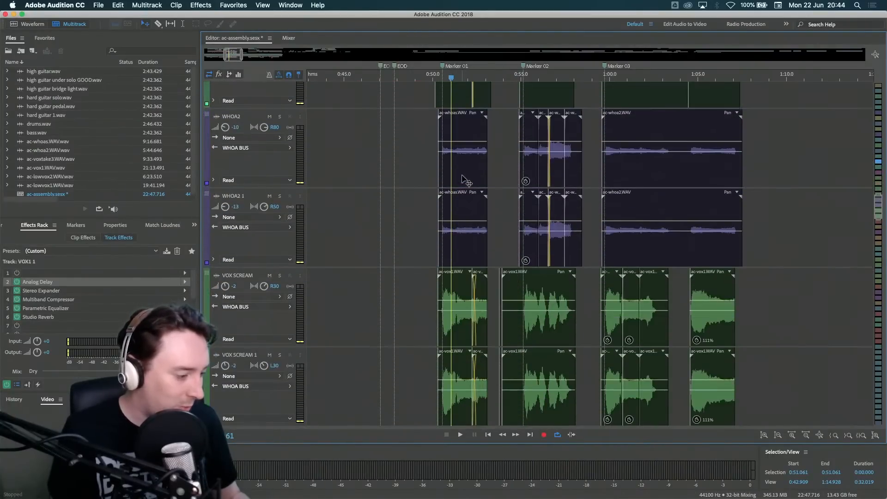
pyautogui.scroll(-5, 460, 257)
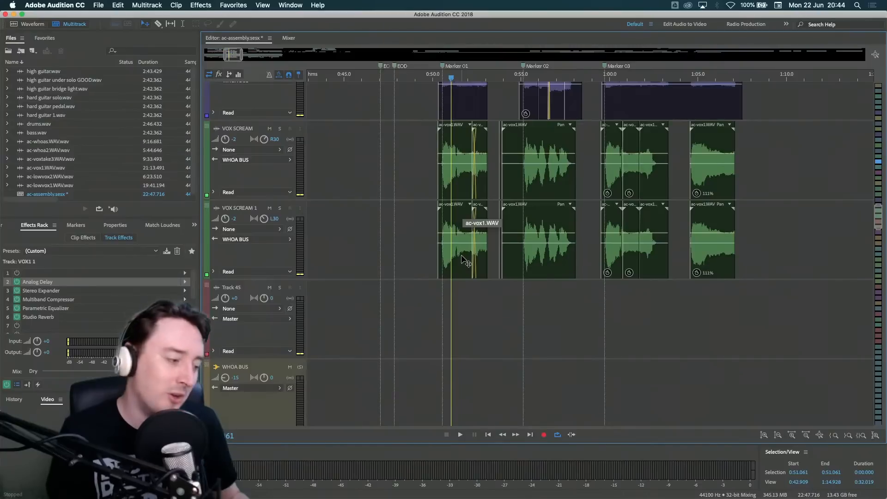
pyautogui.scroll(10, 463, 260)
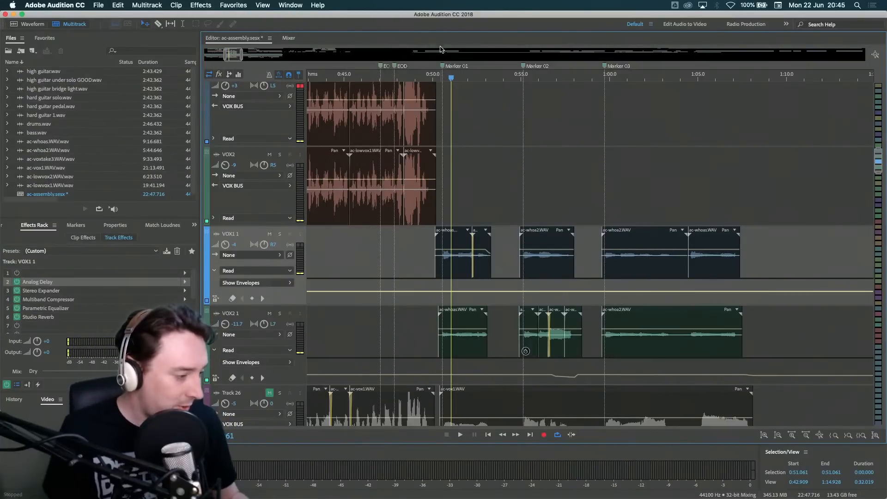
# - Solo VOX1 1 and VOX2 1 together and play the whole whoa section from about 0:50
pyautogui.click(437, 78)
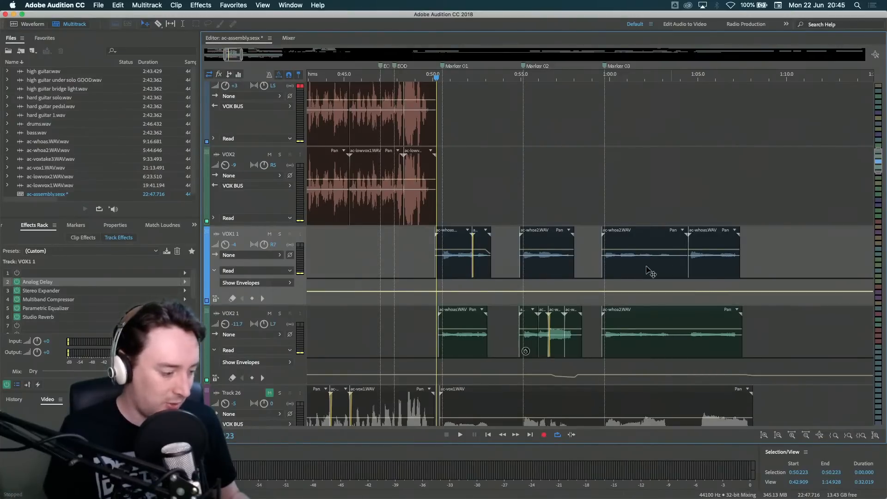
pyautogui.click(280, 235)
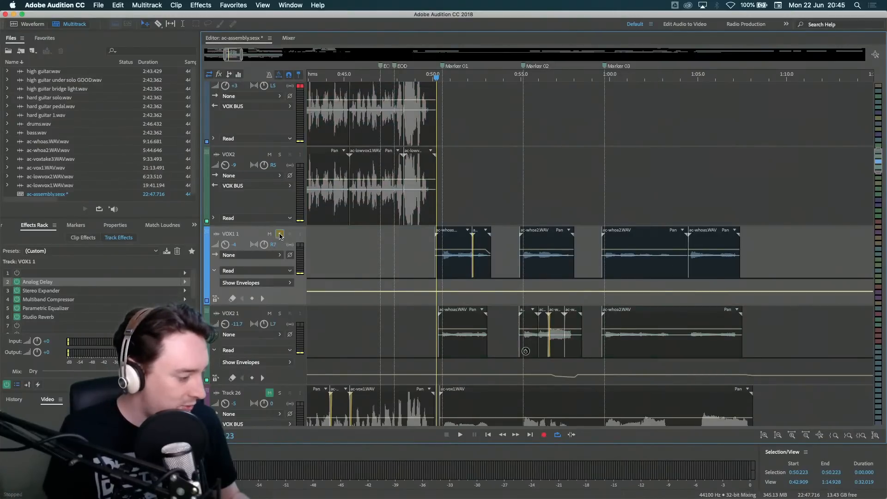
pyautogui.click(280, 314)
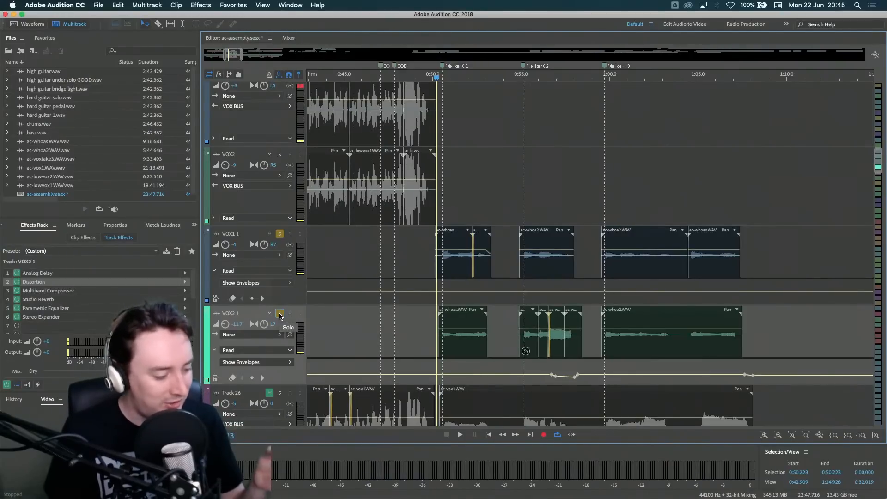
pyautogui.click(433, 78)
pyautogui.press('space')
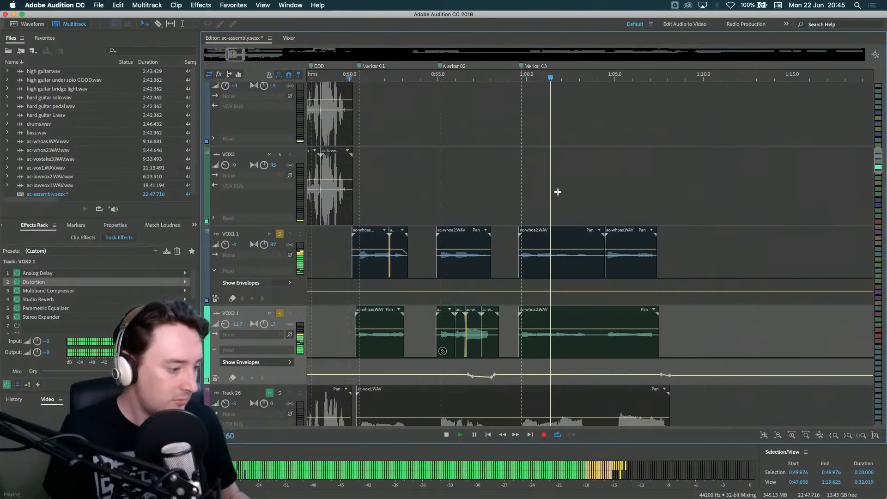
pyautogui.hscroll(-3, 558, 192)
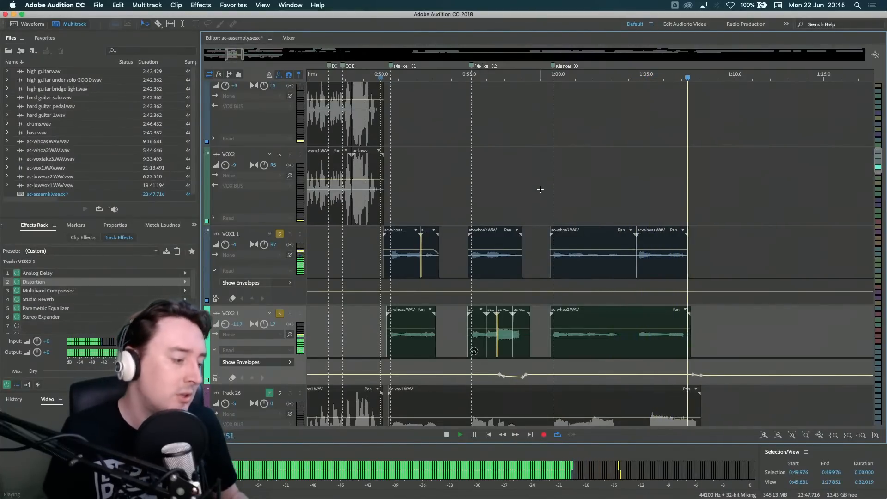
pyautogui.press('space')
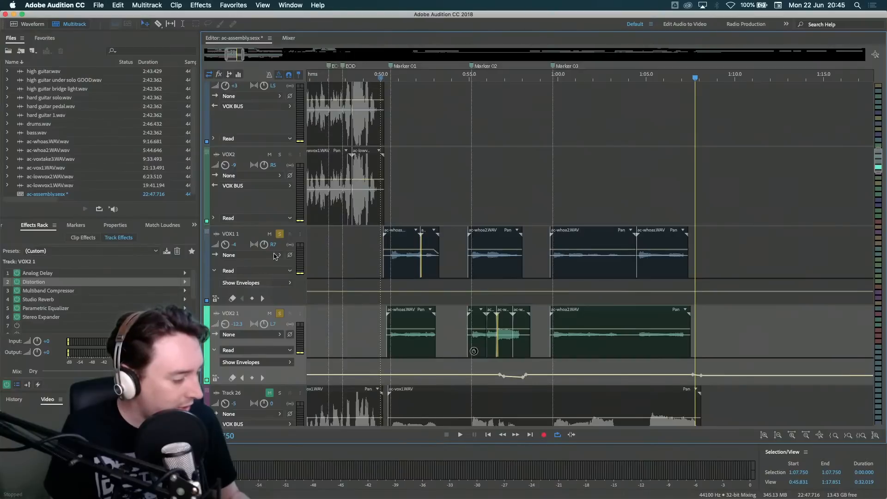
# - Remove VOX1 1 from the solo and listen to VOX2 1 alone from Marker 01
pyautogui.click(279, 235)
pyautogui.click(391, 77)
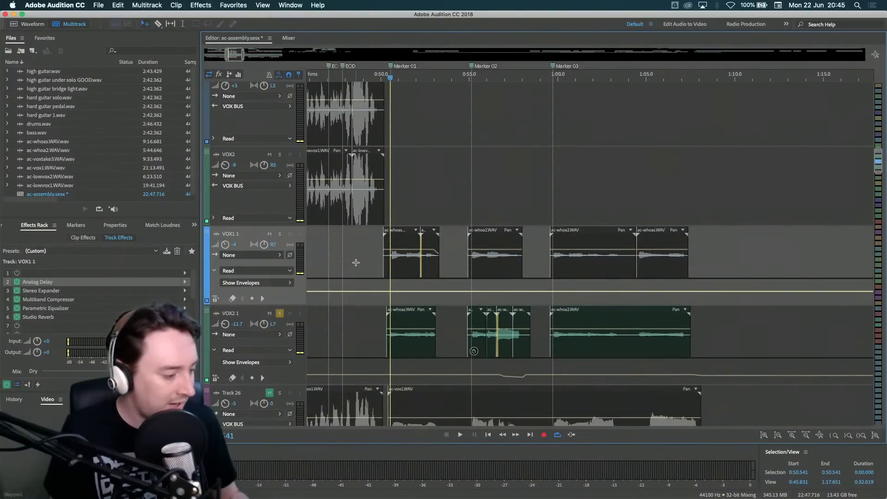
pyautogui.press('space')
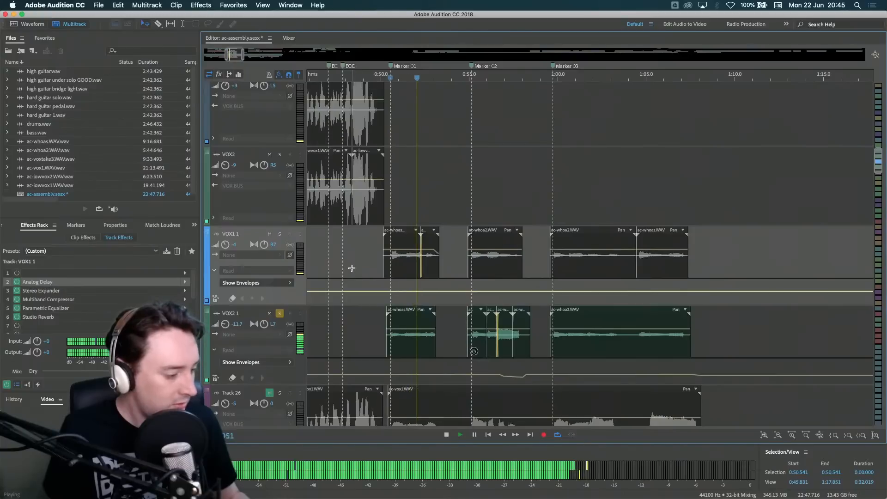
pyautogui.press('space')
# - Switch the solo from VOX2 1 to VOX1 1 and listen to its first two whoa phrases from about 0:50
pyautogui.click(279, 314)
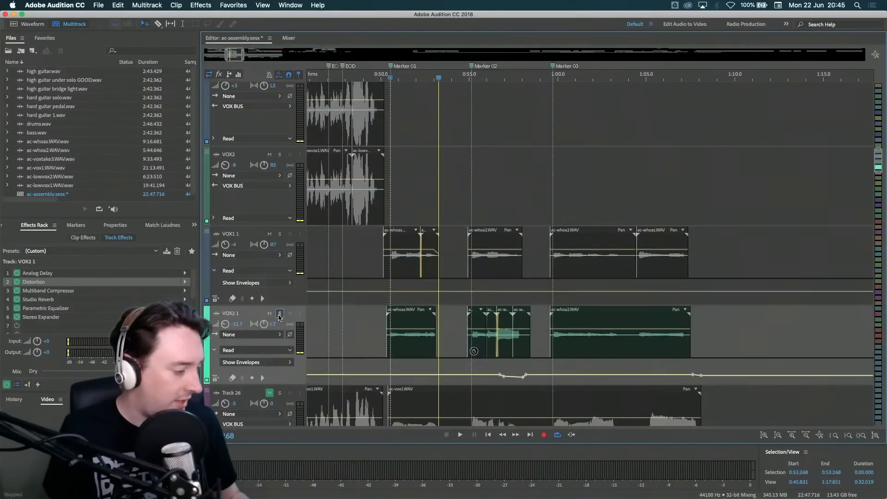
pyautogui.click(279, 235)
pyautogui.click(388, 79)
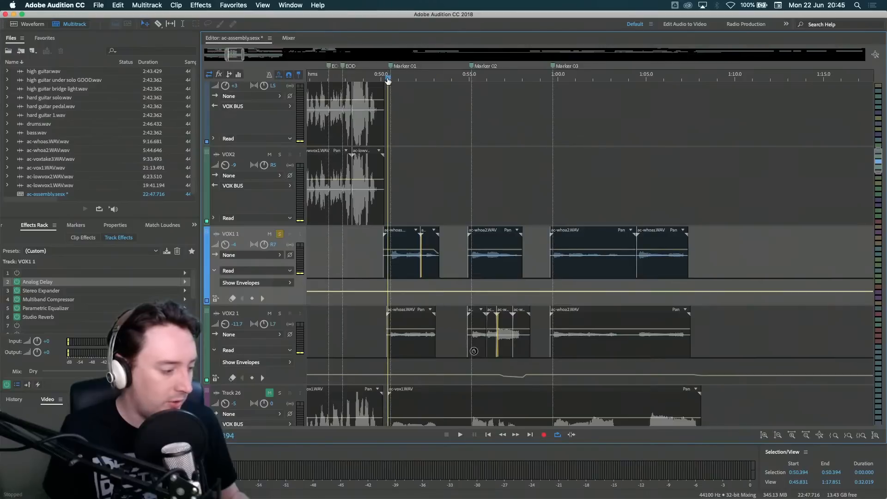
pyautogui.press('space')
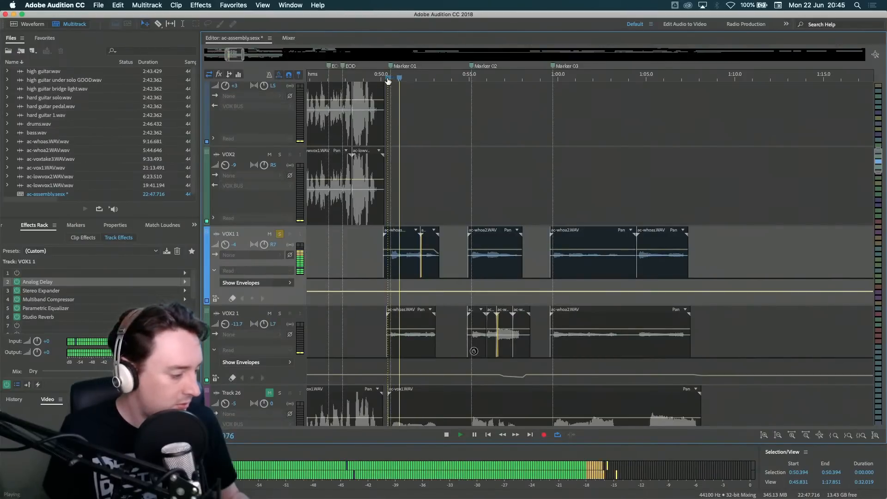
pyautogui.press('space')
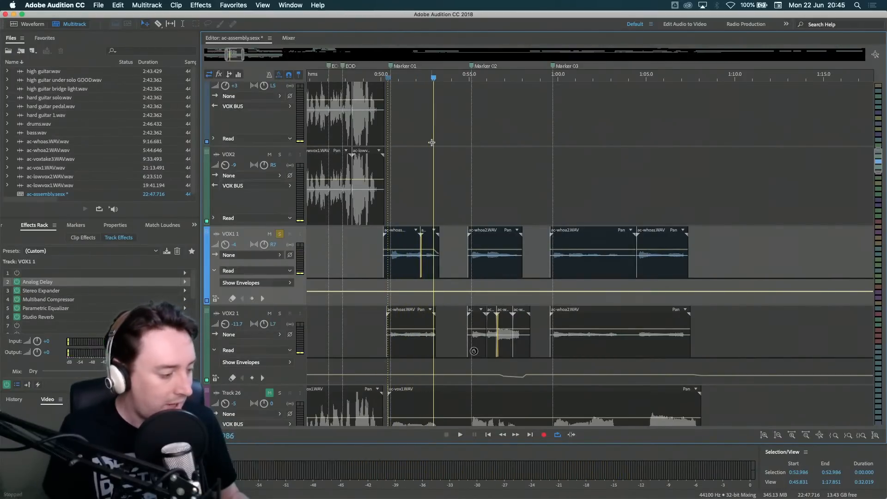
pyautogui.press('space')
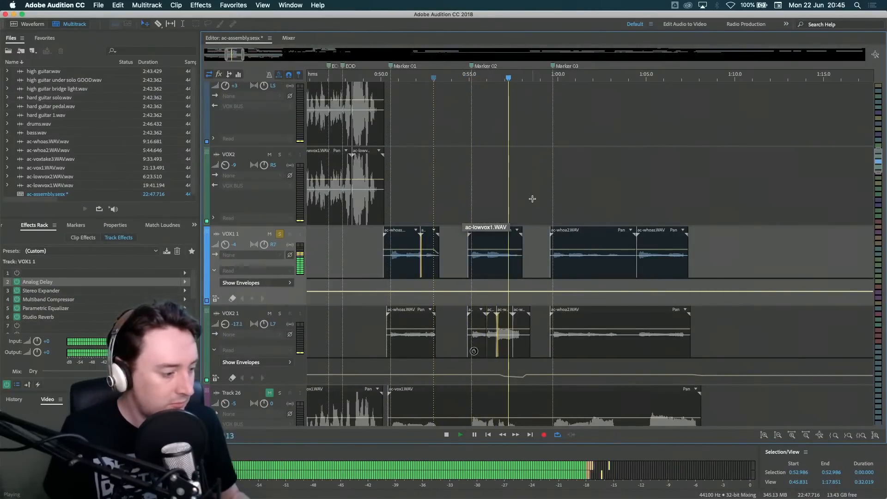
pyautogui.press('space')
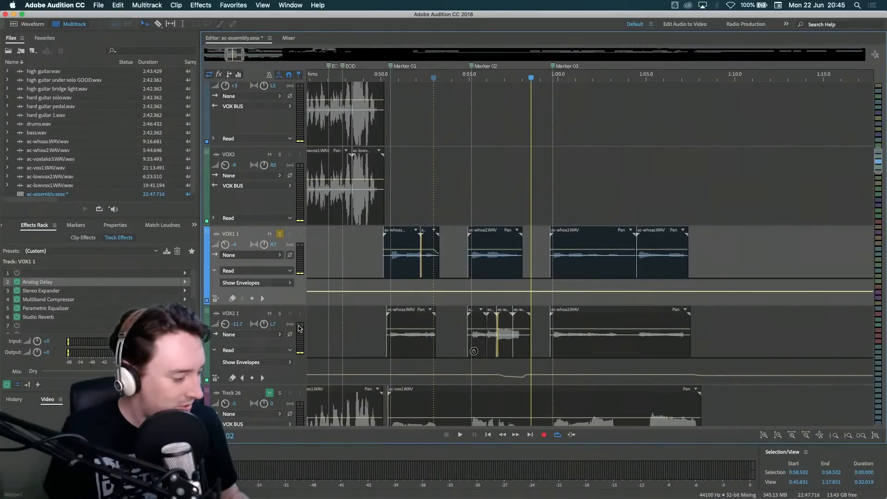
# - Add VOX2 1 to the solo and play both vocal tracks together over the first whoa phrase
pyautogui.click(280, 315)
pyautogui.click(388, 81)
pyautogui.press('space')
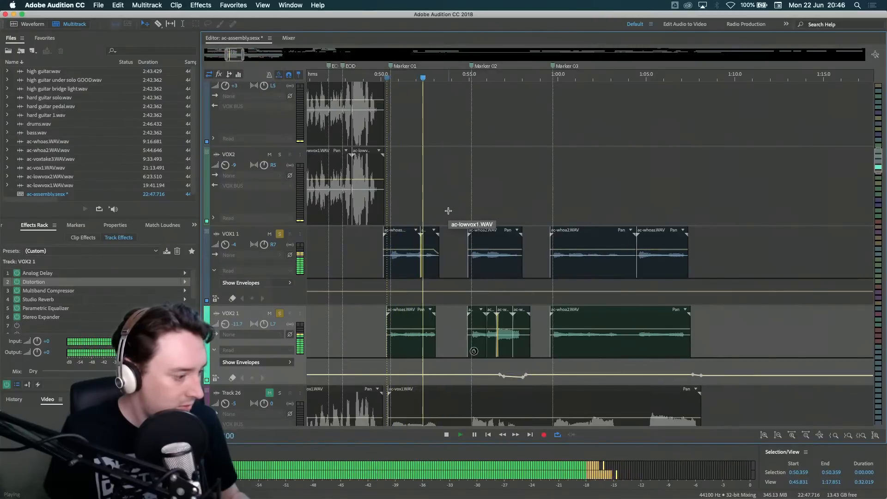
pyautogui.press('space')
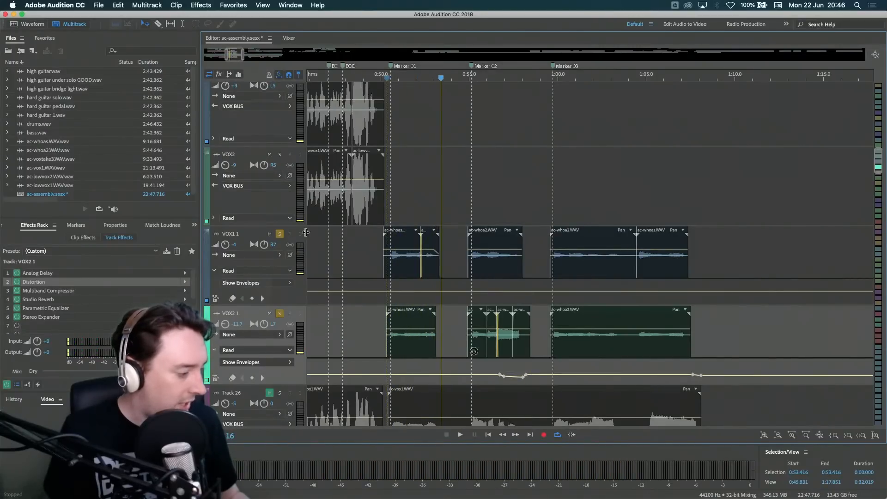
# - Turn off solo on VOX1 1 and VOX2 1, and bring the WHOA1 and WHOA1 1 tracks into view
pyautogui.click(279, 234)
pyautogui.click(280, 314)
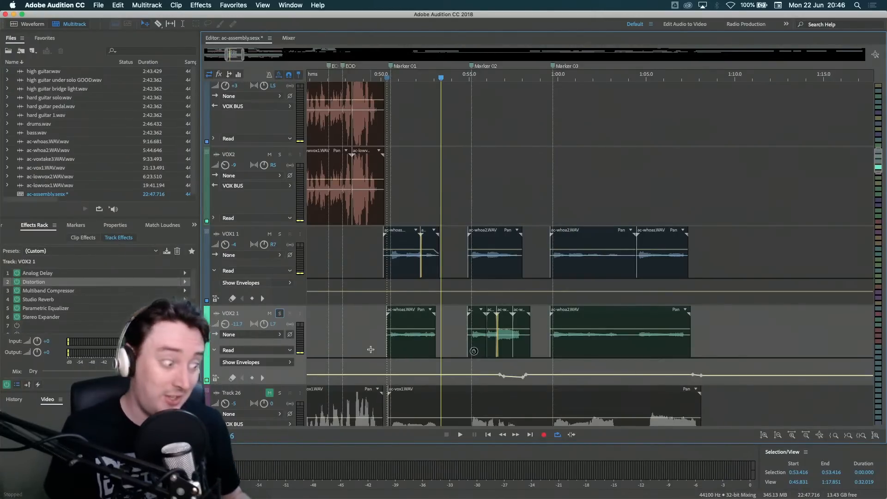
pyautogui.scroll(-1, 371, 349)
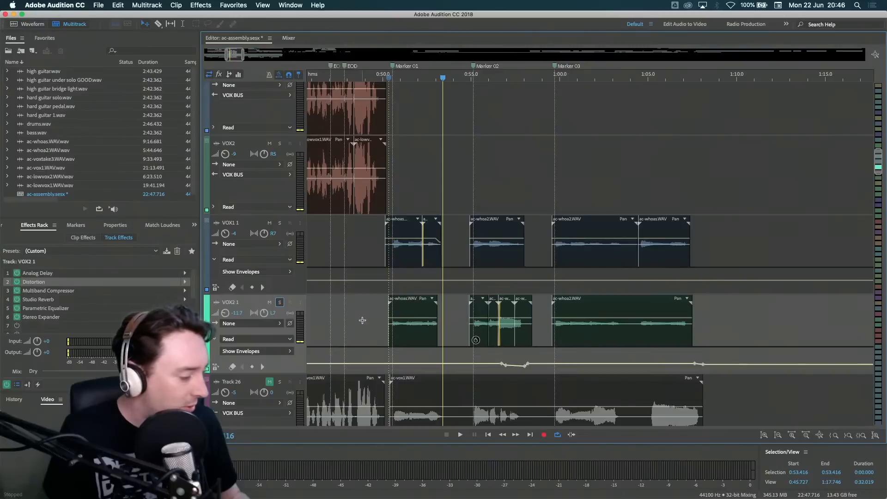
pyautogui.scroll(-10, 366, 254)
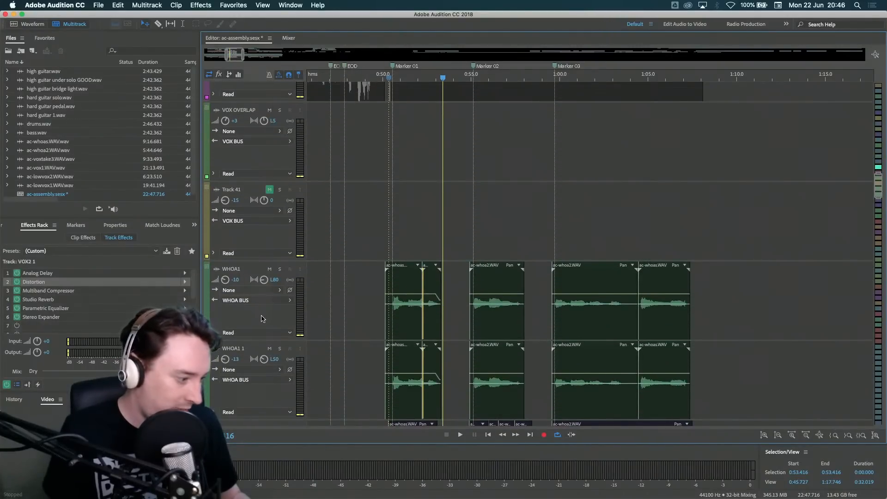
pyautogui.scroll(3, 261, 319)
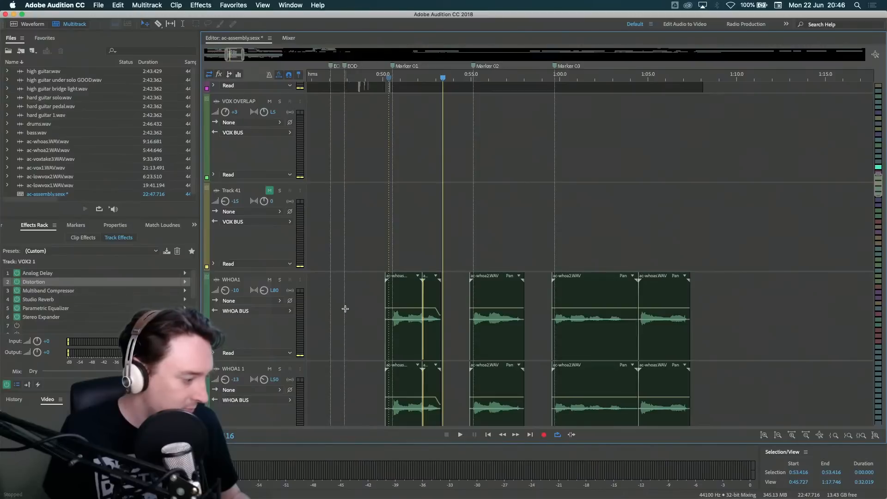
# - Solo the WHOA BUS so that all the whoa and scream tracks feeding it are isolated
pyautogui.scroll(-5, 346, 309)
pyautogui.click(253, 248)
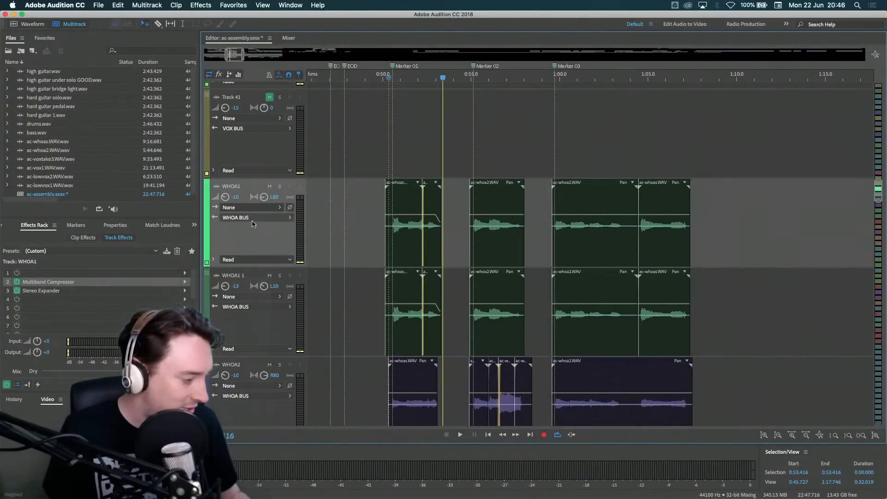
pyautogui.scroll(-6, 351, 317)
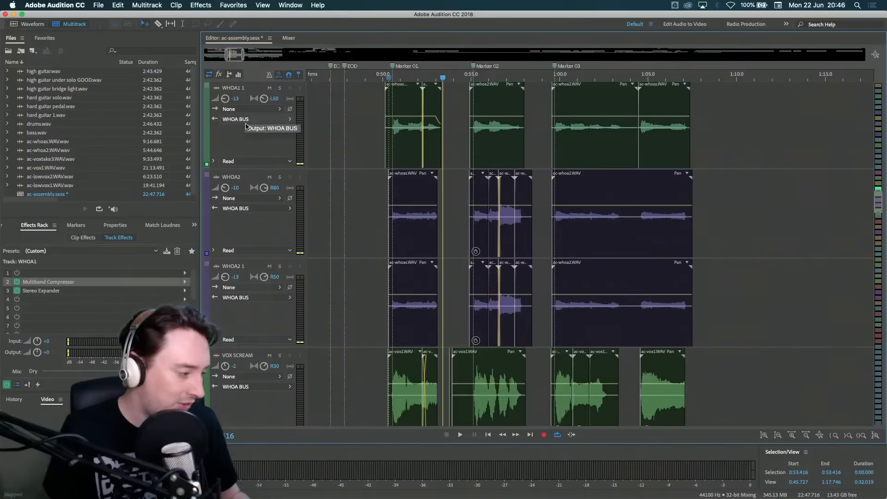
pyautogui.scroll(-4, 316, 225)
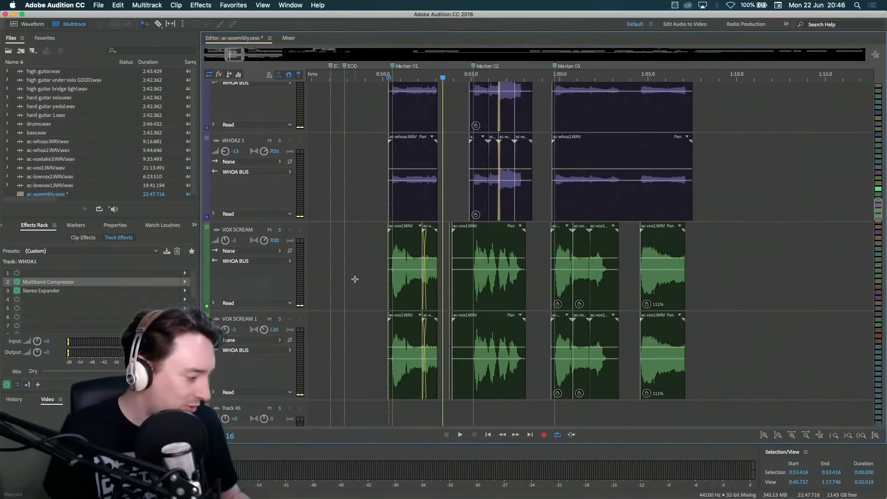
pyautogui.scroll(-8, 355, 279)
pyautogui.click(301, 206)
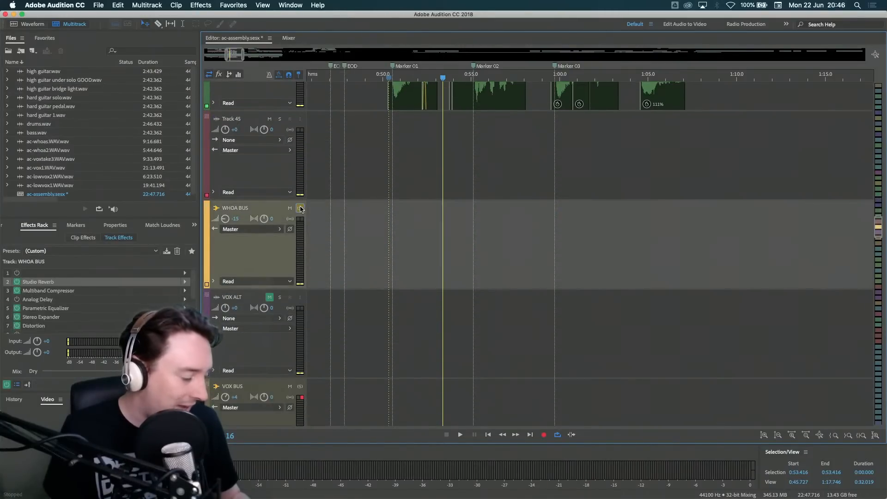
# - Play the soloed WHOA BUS layers from about 0:49 through the Marker 01, 02 and 03 sections, stopping at about 1:08
pyautogui.scroll(15, 346, 233)
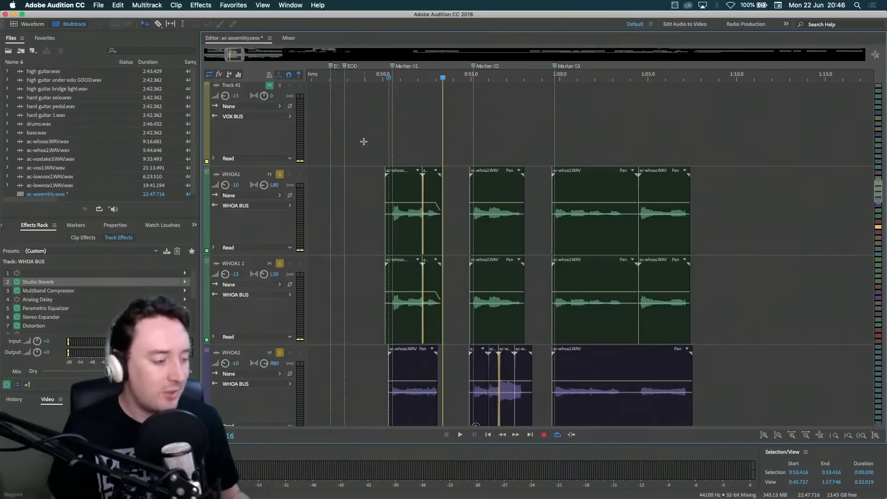
pyautogui.scroll(5, 364, 142)
pyautogui.scroll(5, 364, 142)
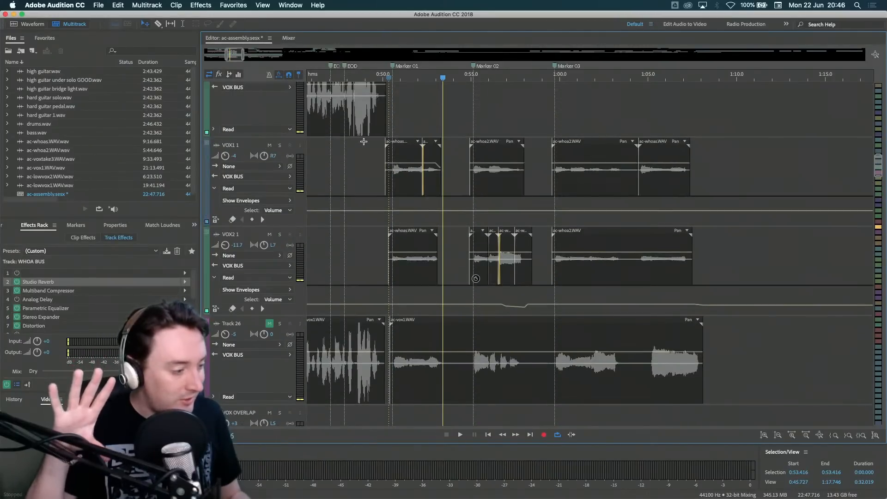
pyautogui.scroll(1, 364, 141)
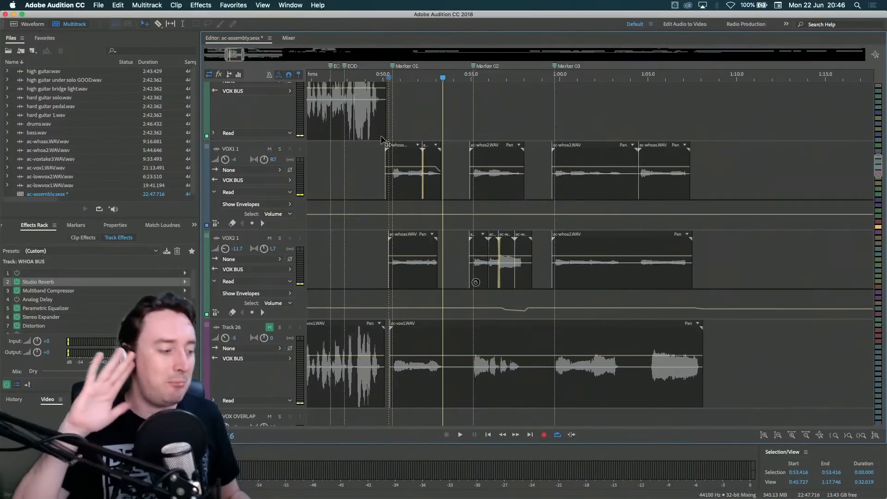
pyautogui.click(370, 78)
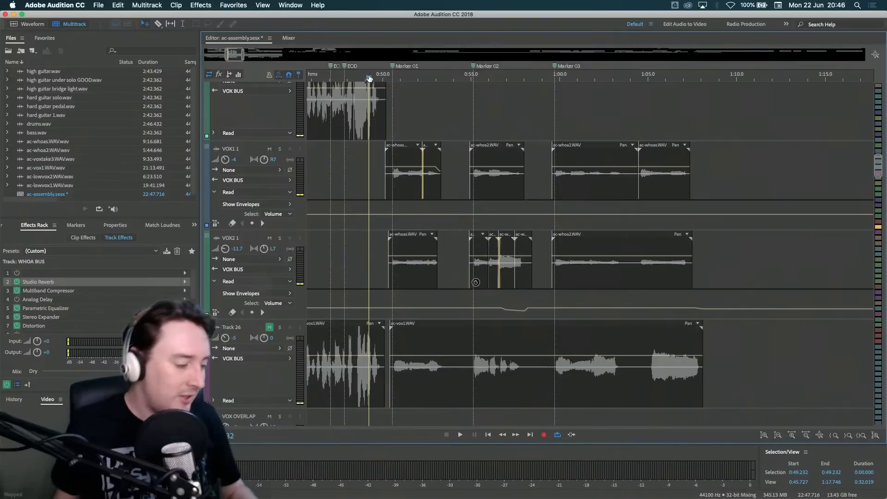
pyautogui.press('space')
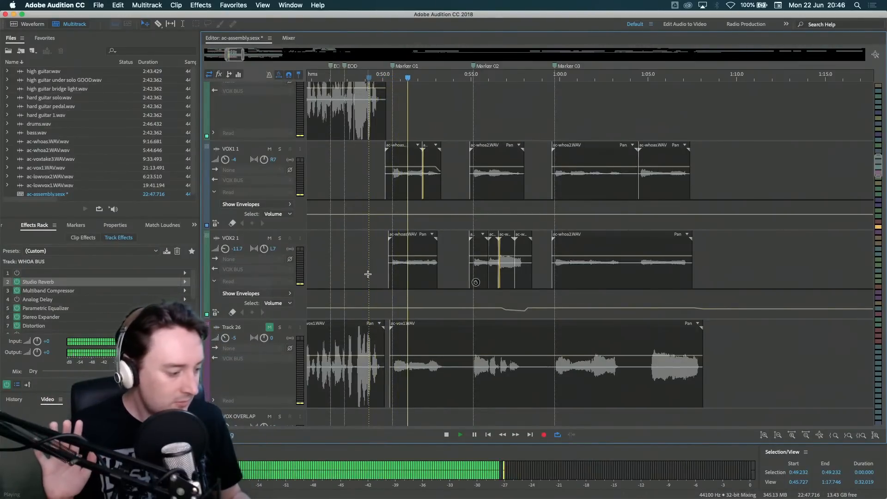
pyautogui.scroll(-5, 368, 274)
pyautogui.scroll(-5, 368, 274)
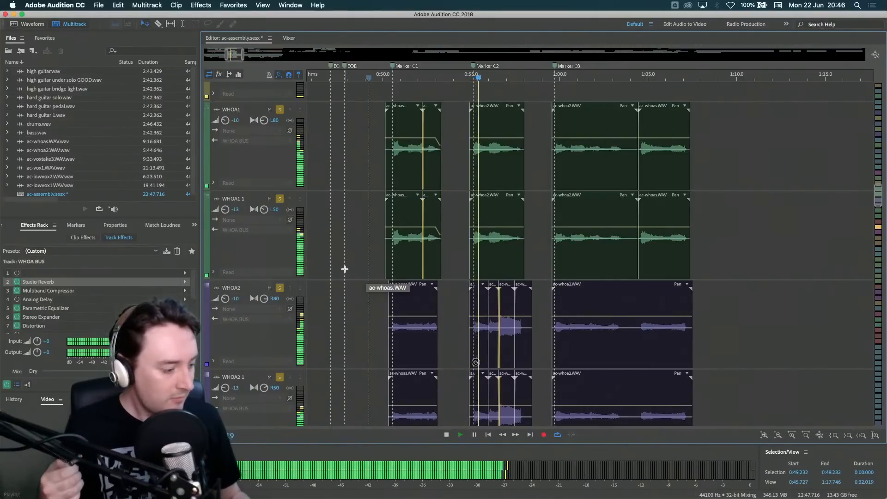
pyautogui.scroll(-8, 347, 277)
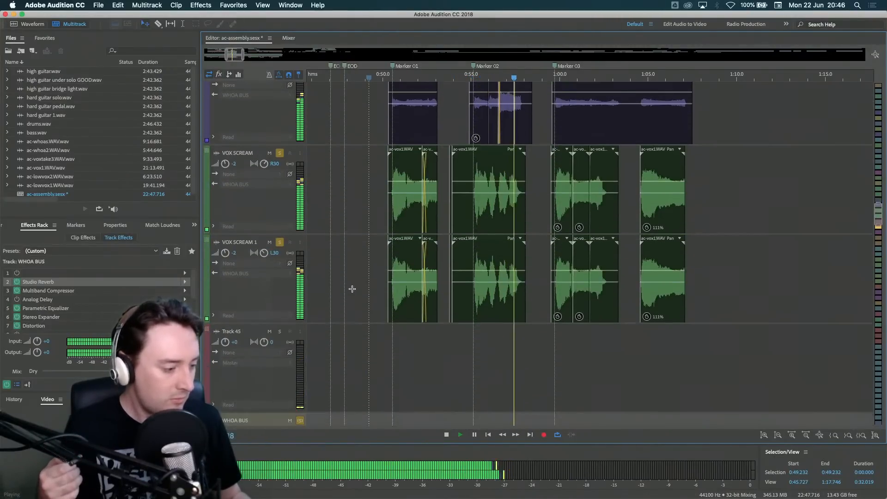
pyautogui.scroll(11, 352, 289)
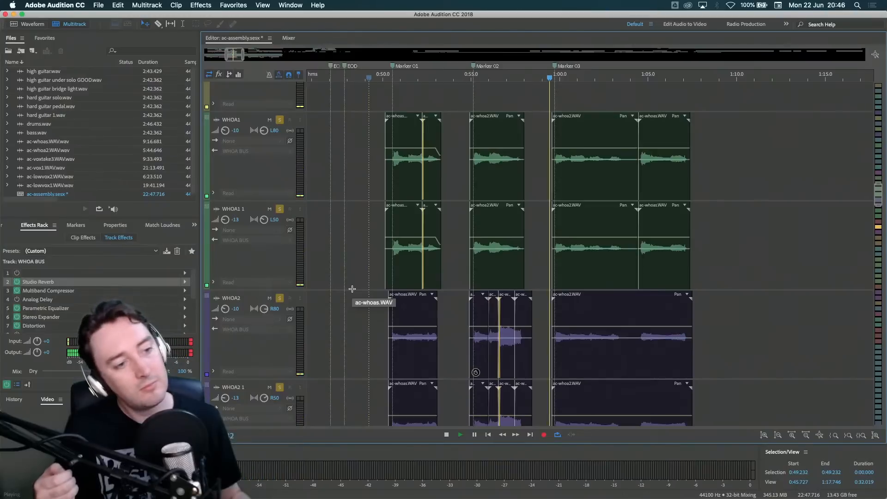
pyautogui.scroll(-10, 352, 291)
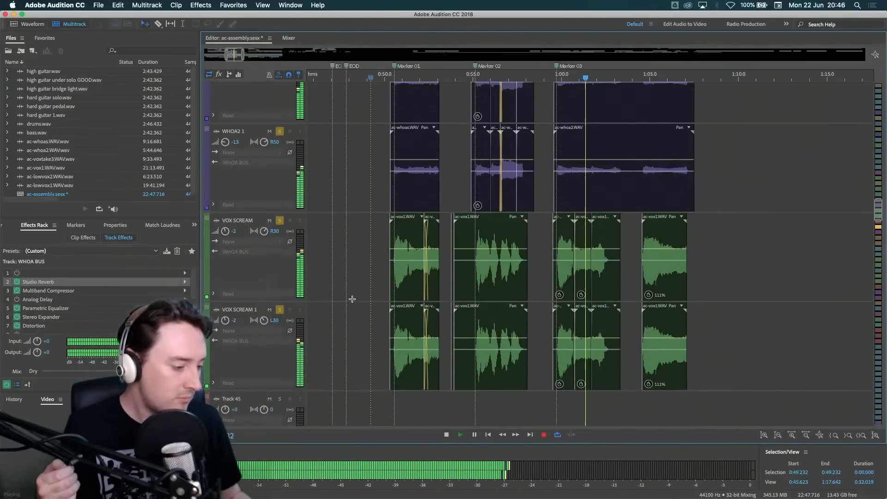
pyautogui.scroll(7, 352, 299)
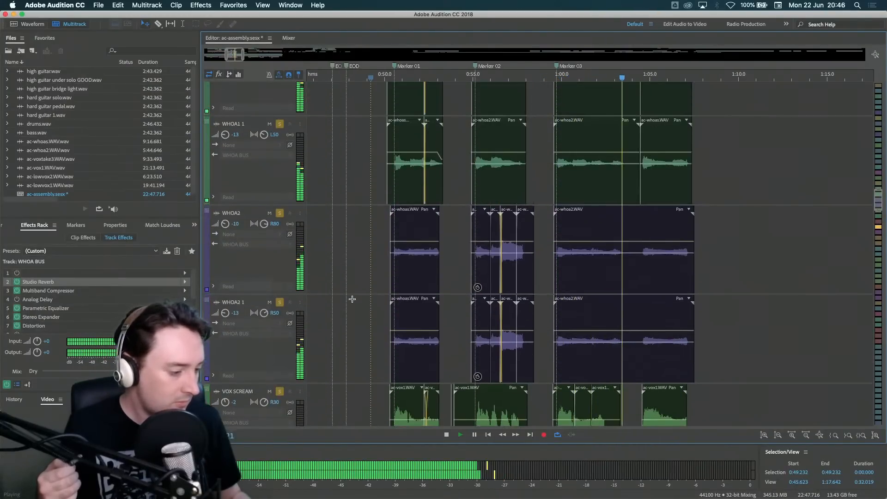
pyautogui.scroll(-1, 353, 299)
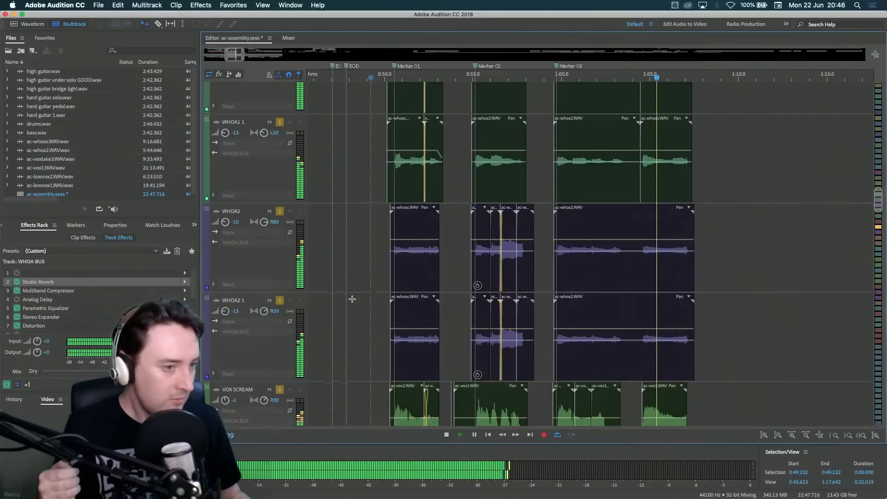
pyautogui.scroll(-7, 352, 299)
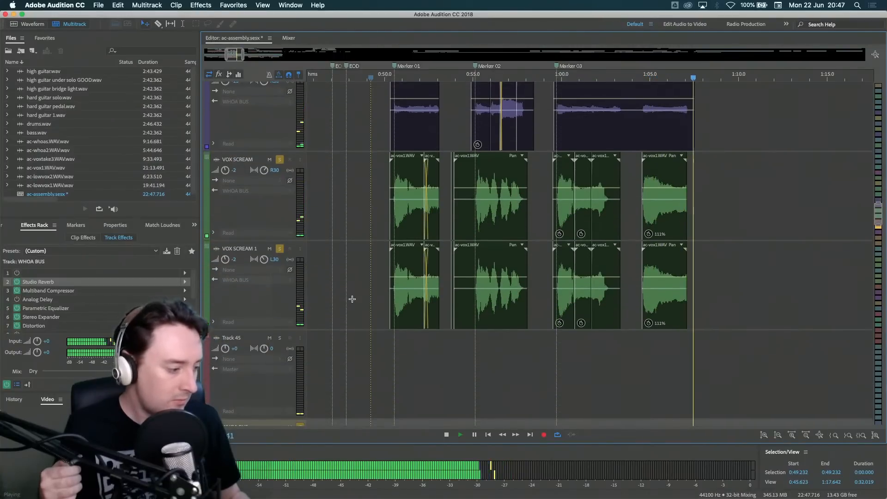
pyautogui.press('space')
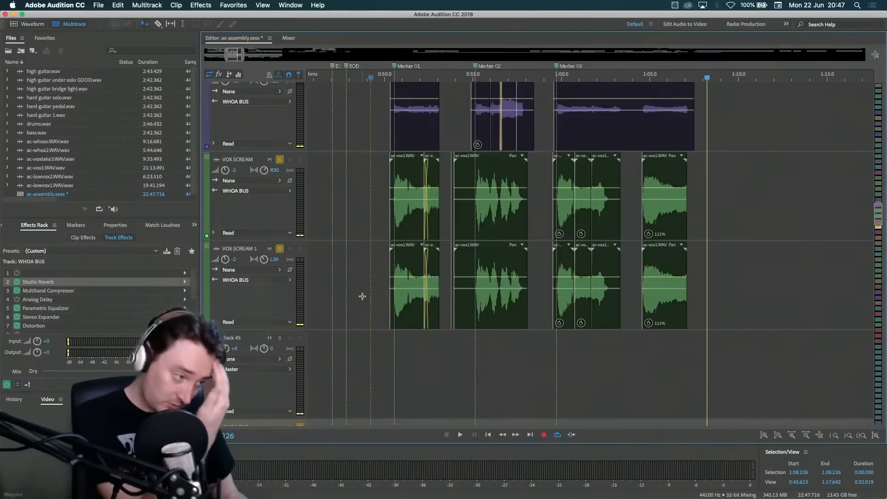
# - Turn off solo on WHOA2, WHOA2 1, VOX SCREAM and VOX SCREAM 1, leaving only WHOA1 and WHOA1 1 soloed
pyautogui.scroll(10, 362, 296)
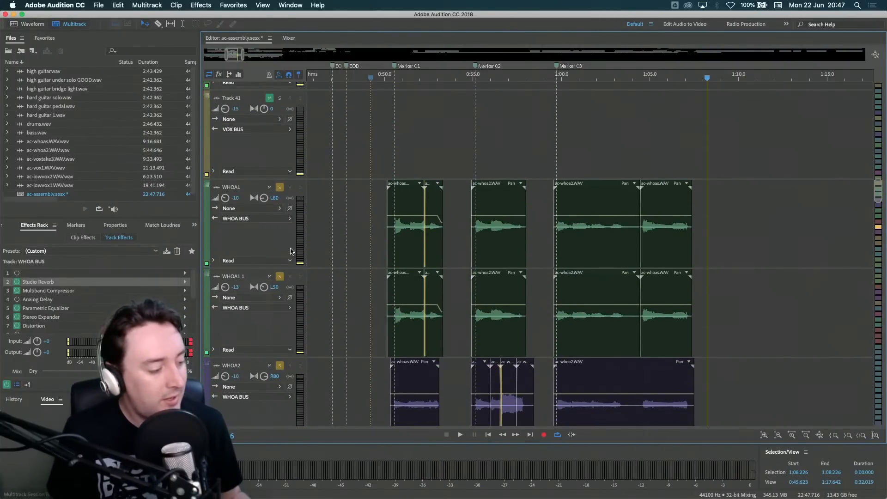
pyautogui.click(266, 249)
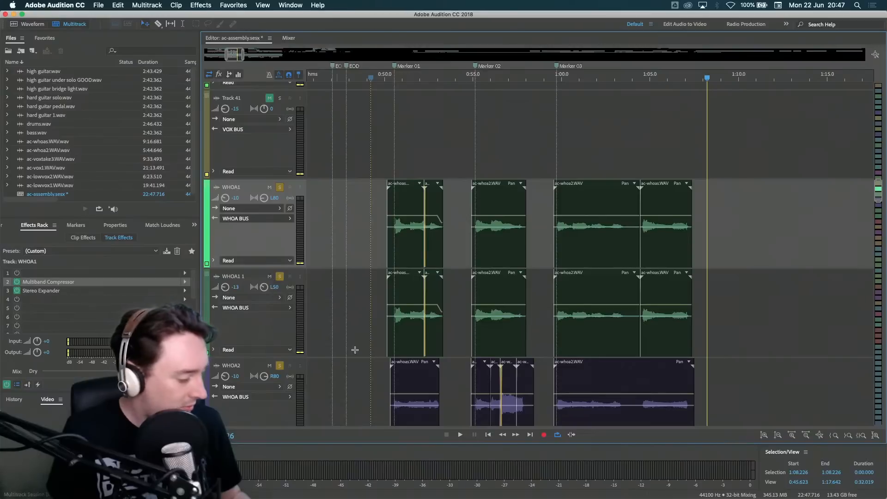
pyautogui.scroll(-7, 365, 353)
pyautogui.scroll(2, 365, 353)
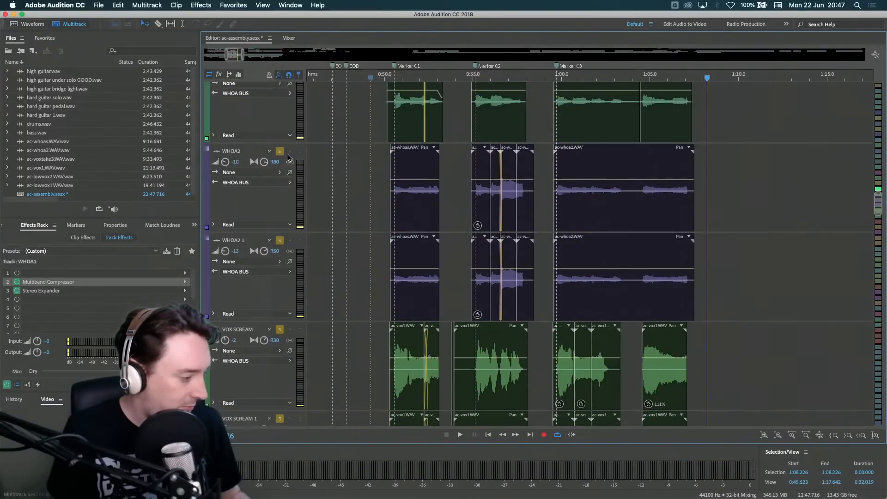
pyautogui.click(279, 152)
pyautogui.click(279, 241)
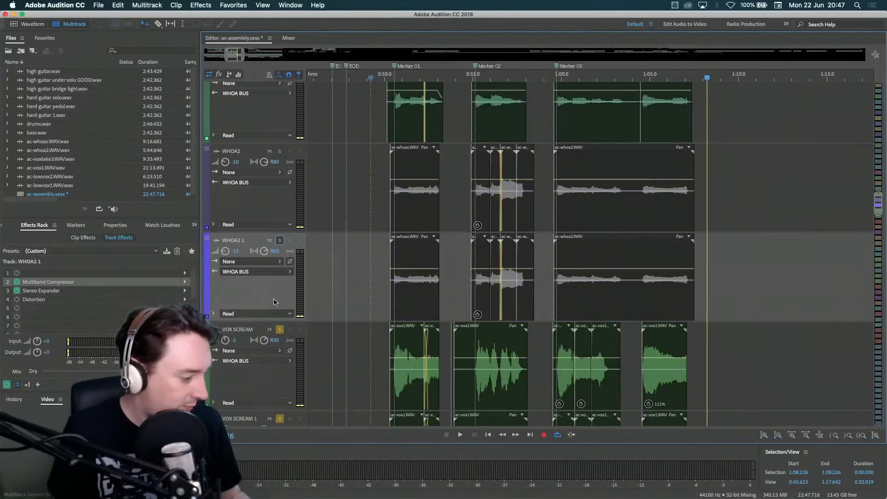
pyautogui.click(280, 330)
pyautogui.scroll(-3, 281, 332)
pyautogui.click(280, 327)
# - Listen twice to WHOA1 and WHOA1 1 together over the first whoa phrase, starting from about 0:50
pyautogui.scroll(10, 329, 323)
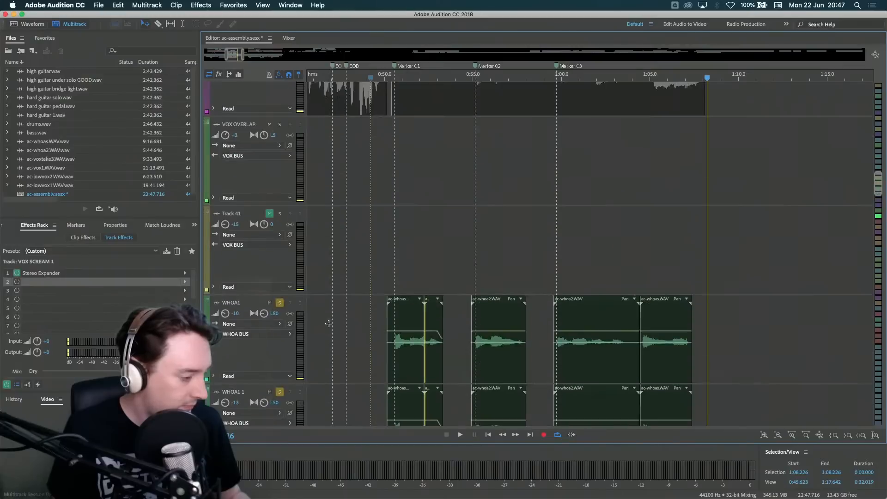
pyautogui.press('space')
pyautogui.scroll(-3, 364, 306)
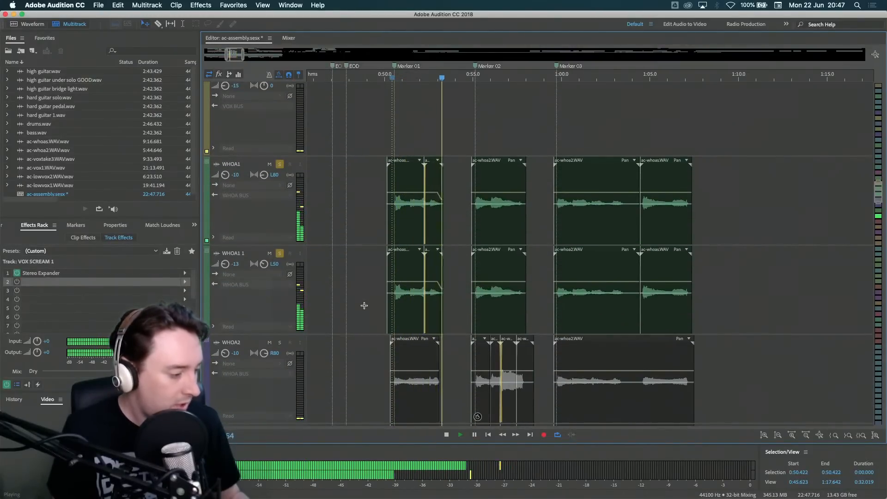
pyautogui.press('space')
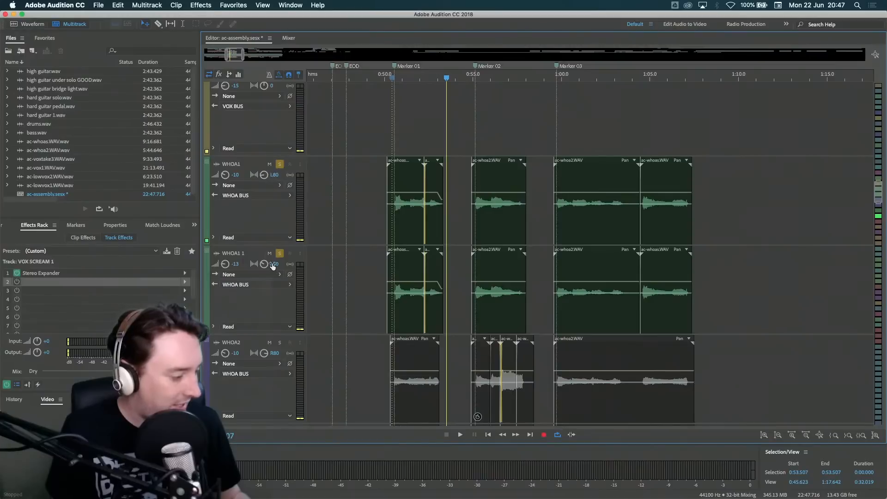
pyautogui.moveTo(273, 264); pyautogui.dragTo(270, 219)
pyautogui.click(386, 78)
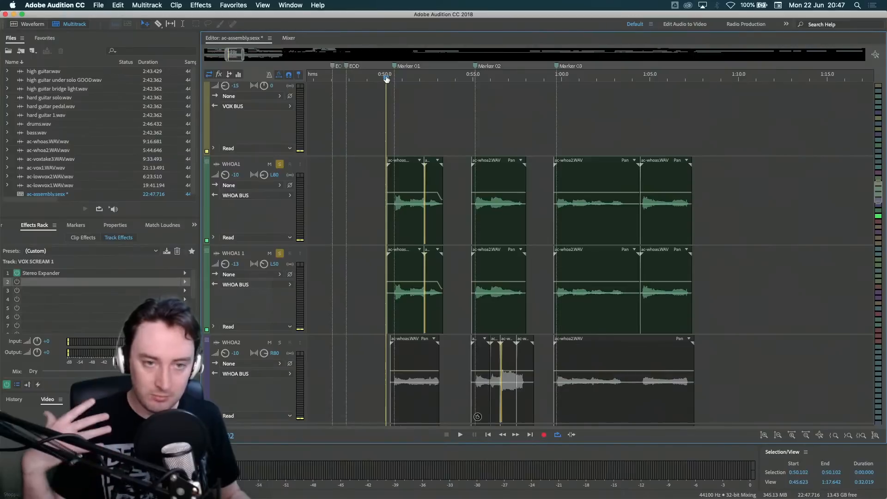
pyautogui.press('space')
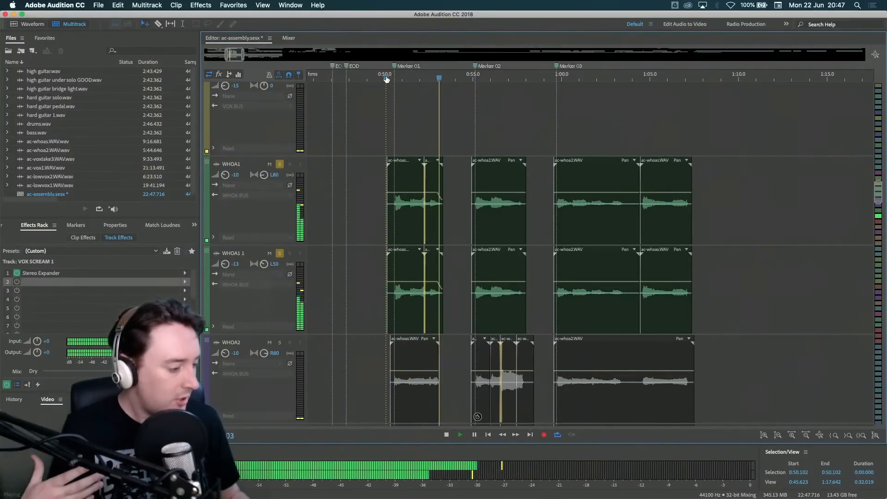
pyautogui.press('space')
# - Switch the solo from WHOA1 and WHOA1 1 to the WHOA2 and WHOA2 1 tracks
pyautogui.scroll(-5, 376, 216)
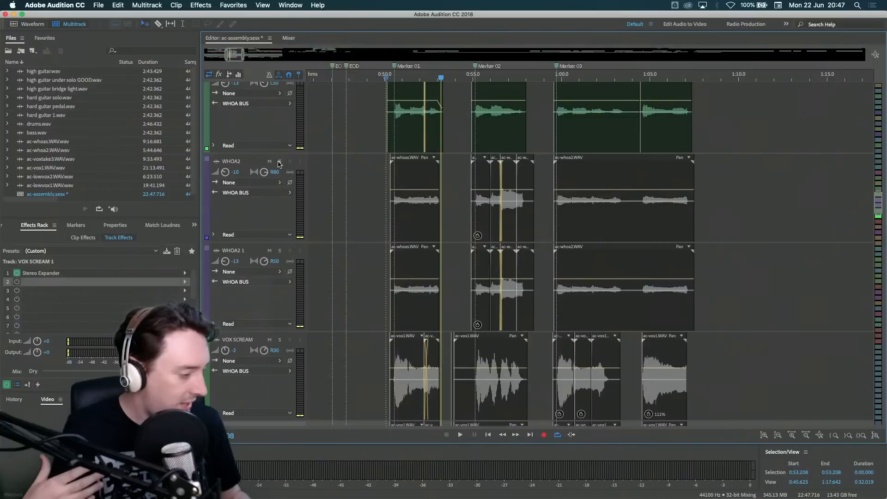
pyautogui.click(279, 162)
pyautogui.click(280, 252)
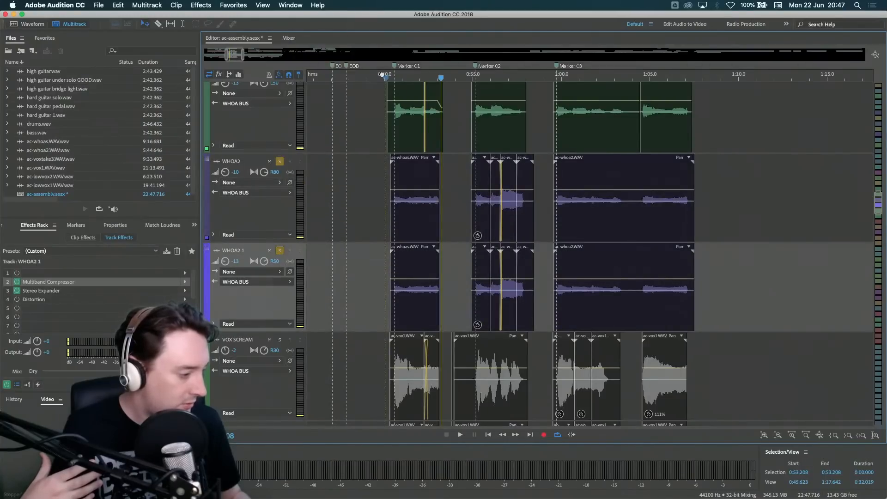
pyautogui.scroll(5, 379, 189)
pyautogui.click(279, 144)
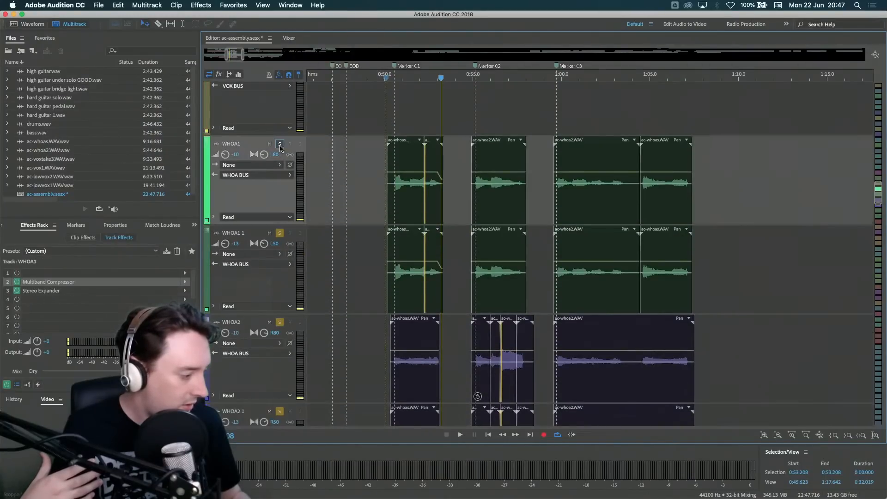
pyautogui.click(280, 233)
# - Play WHOA2 and WHOA2 1 together over the first whoa phrase from about 0:50
pyautogui.click(389, 84)
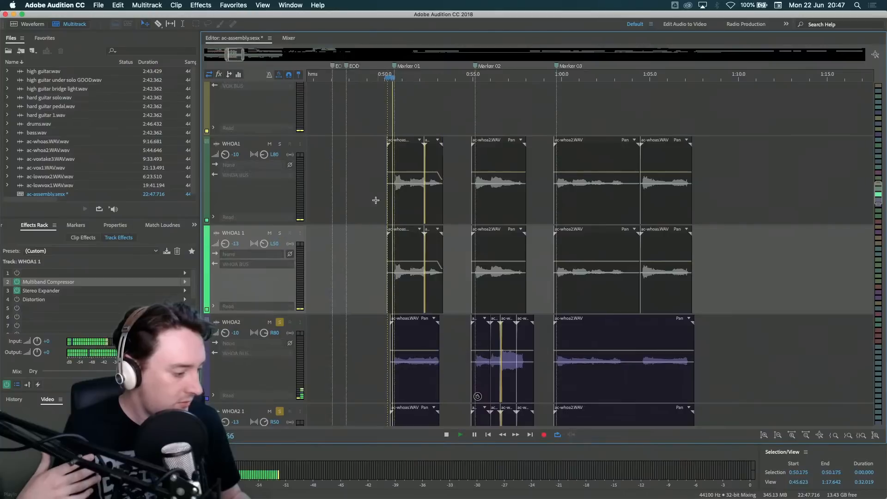
pyautogui.press('space')
pyautogui.scroll(-3, 374, 254)
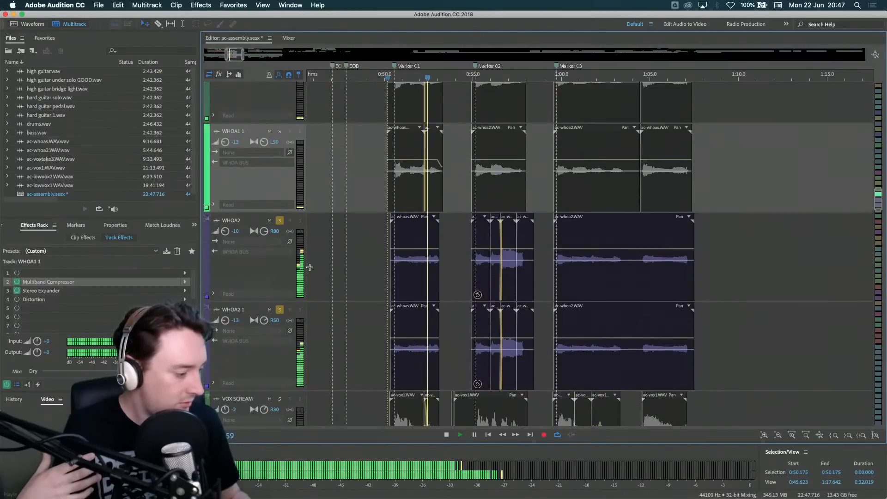
pyautogui.press('space')
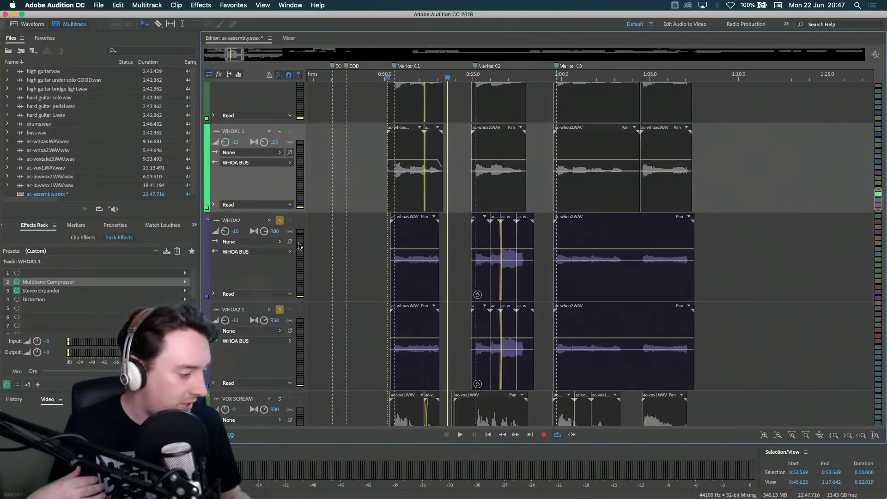
# - Add WHOA1 and WHOA1 1 back to the solo and play all four WHOA tracks together from about 0:50
pyautogui.scroll(5, 372, 245)
pyautogui.click(270, 199)
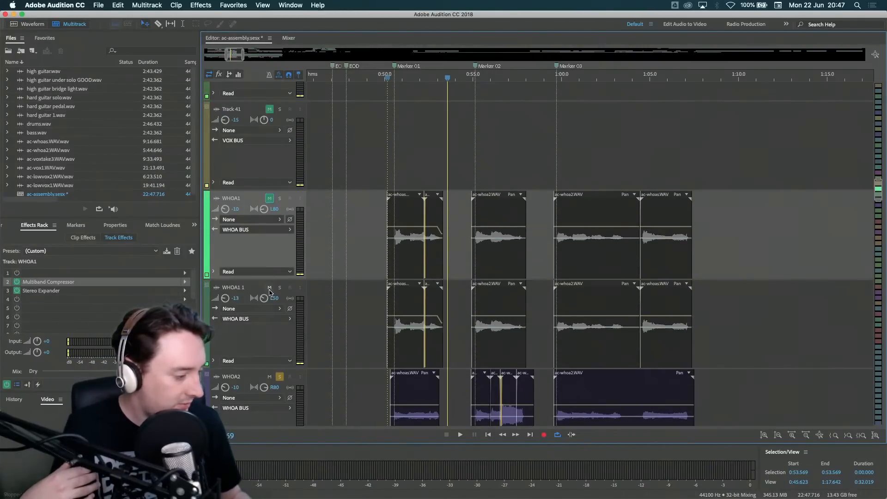
pyautogui.click(280, 290)
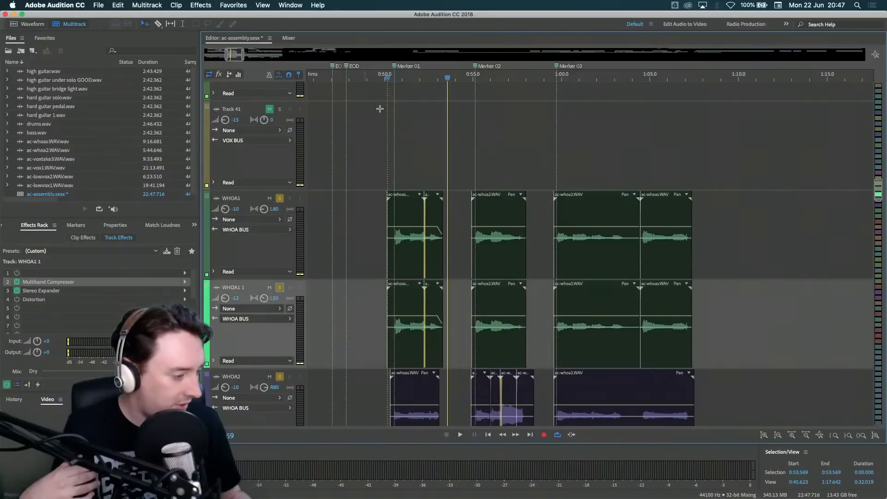
pyautogui.click(392, 88)
pyautogui.press('space')
pyautogui.scroll(-2, 358, 289)
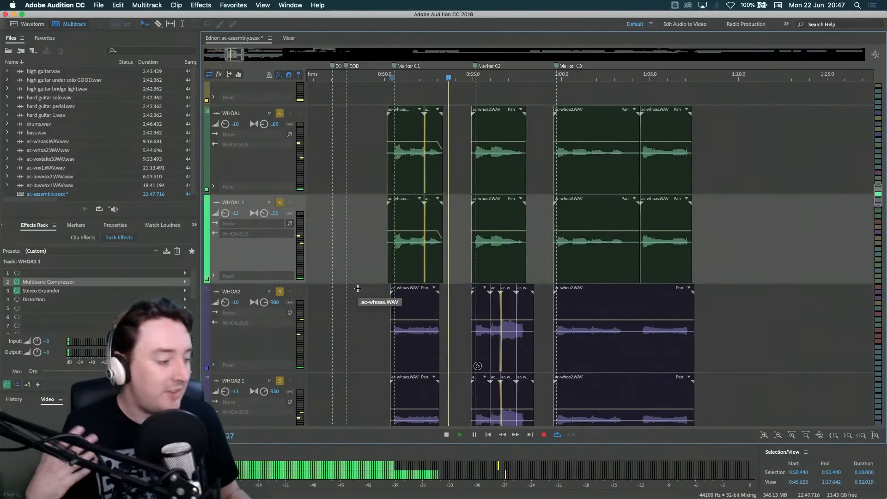
# - Select the WHOA BUS track and play the soloed bus through the whoa section from about 0:49.9
pyautogui.press('space')
pyautogui.scroll(-5, 358, 288)
pyautogui.scroll(-4, 358, 289)
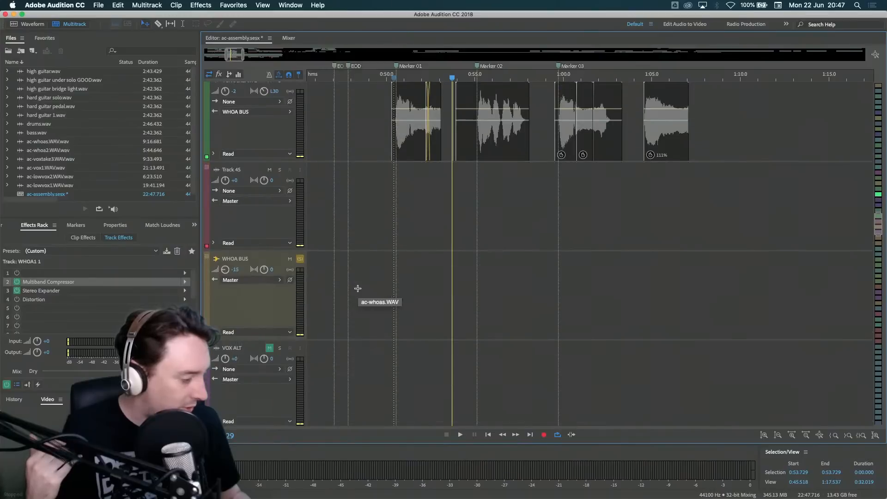
pyautogui.click(359, 291)
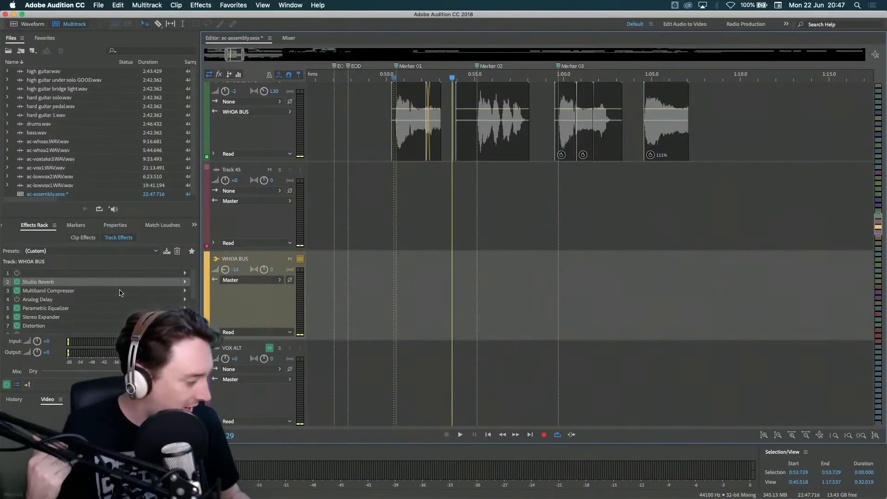
pyautogui.click(384, 77)
pyautogui.hotkey('shift', 'End')
pyautogui.press('space')
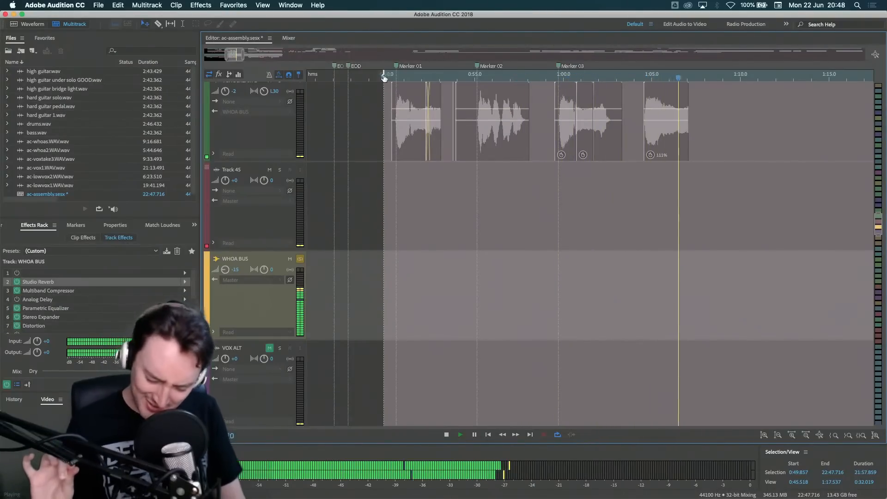
# - Replay WHOA BUS over a time selection of about 0:50.3 to 1:07.6, comparing it with Studio Reverb bypassed and enabled
pyautogui.press('space')
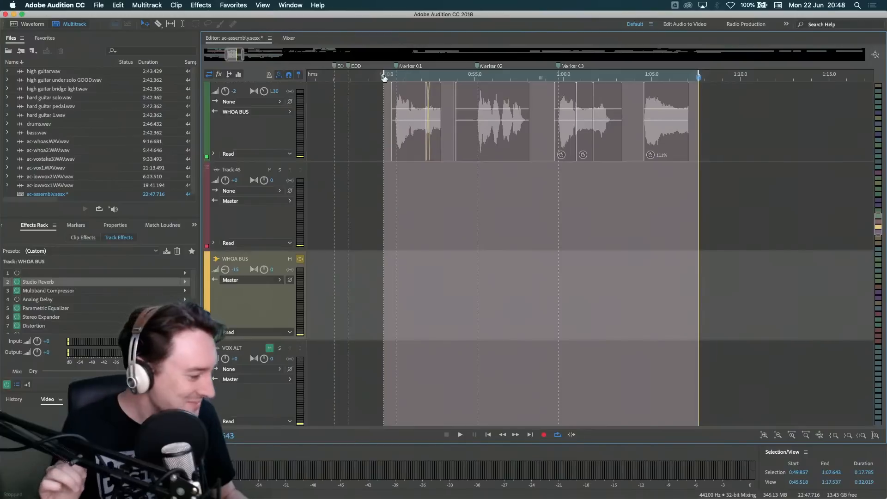
pyautogui.press('space')
pyautogui.moveTo(384, 76); pyautogui.dragTo(391, 75)
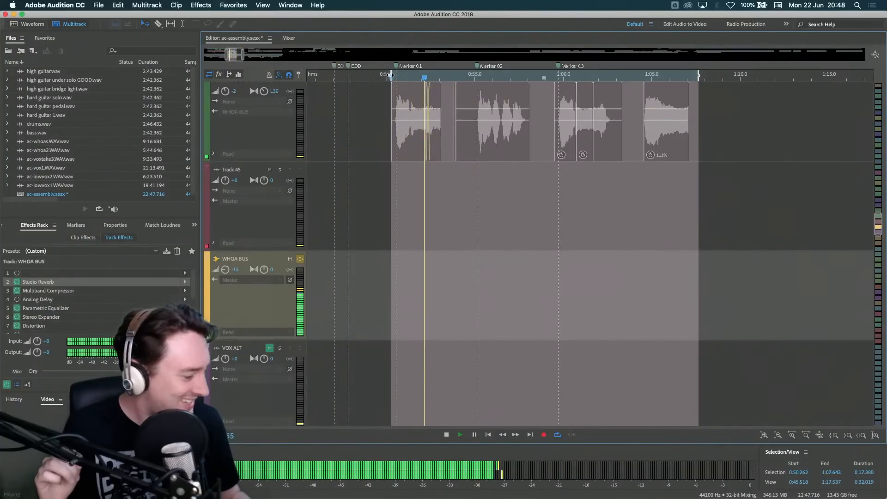
pyautogui.click(17, 282)
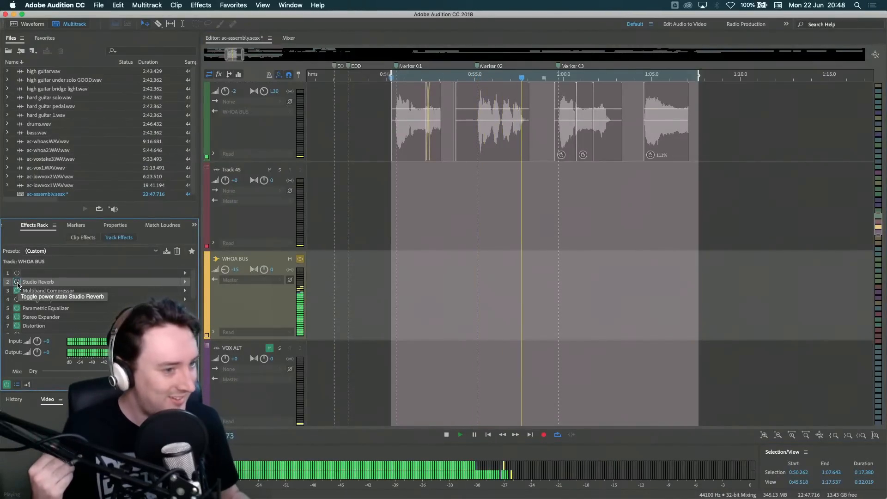
pyautogui.click(17, 282)
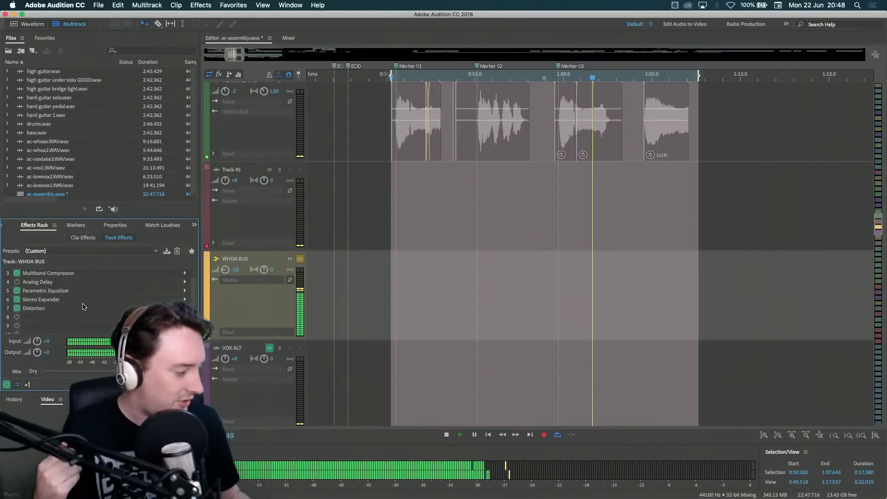
# - Stop playback and redefine the time selection to span about 0:50.2 to 1:07.2
pyautogui.click(357, 243)
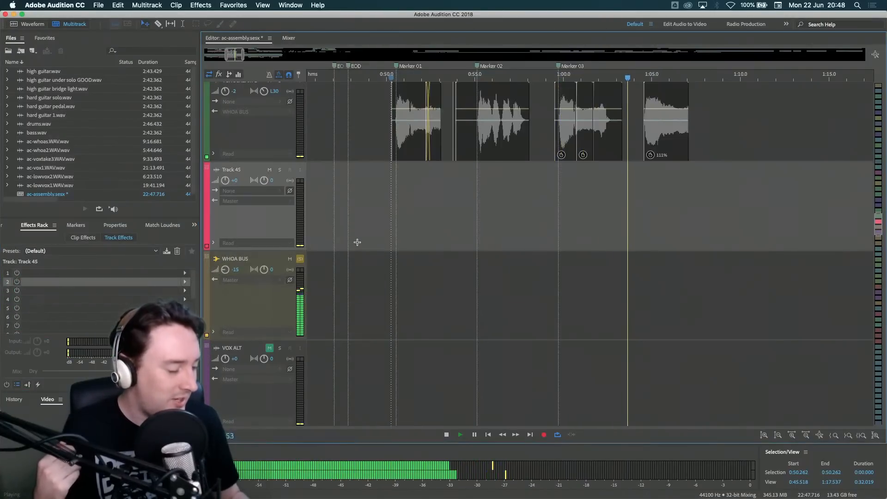
pyautogui.press('space')
pyautogui.click(390, 77)
pyautogui.hotkey('shift', 'End')
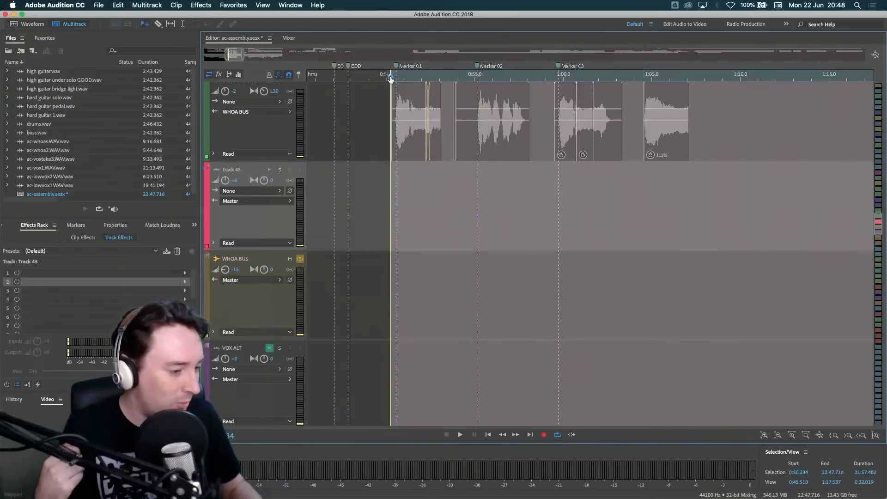
pyautogui.keyDown('shift'); pyautogui.click(691, 79); pyautogui.keyUp('shift')
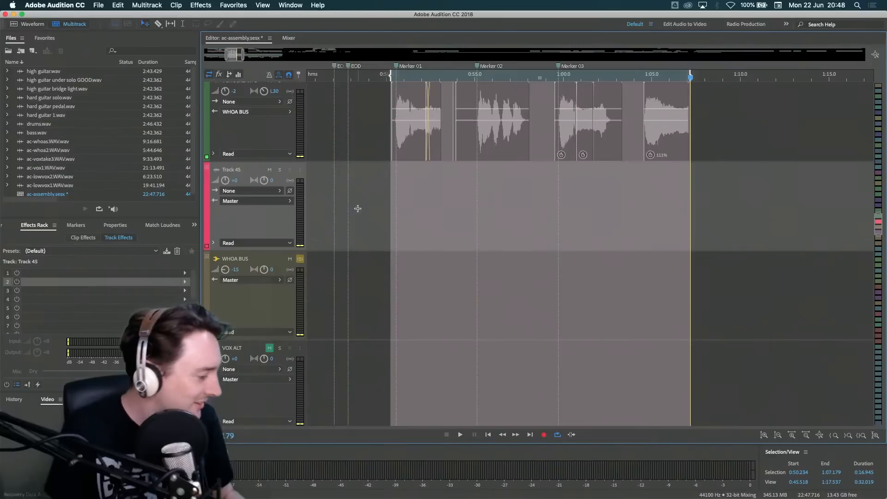
# - Open WHOA BUS's Multiband Compressor, compare it bypassed and enabled during playback, and close it
pyautogui.press('space')
pyautogui.click(254, 307)
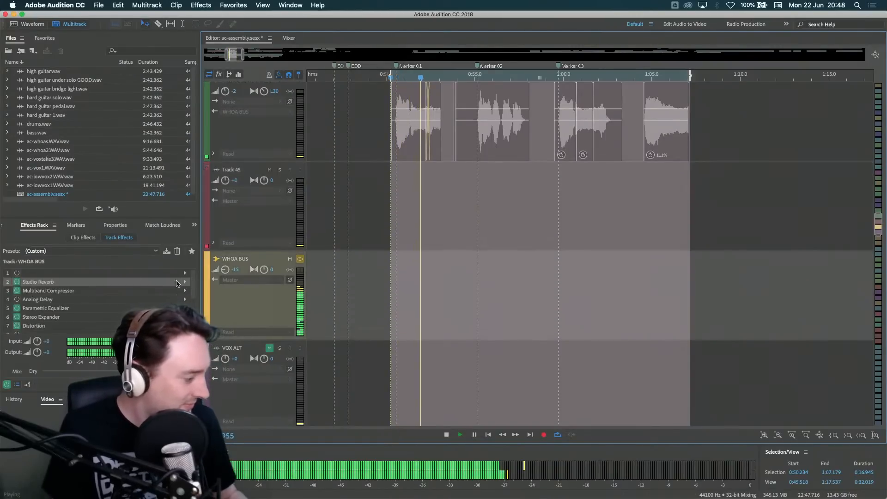
pyautogui.press('space')
pyautogui.doubleClick(51, 292)
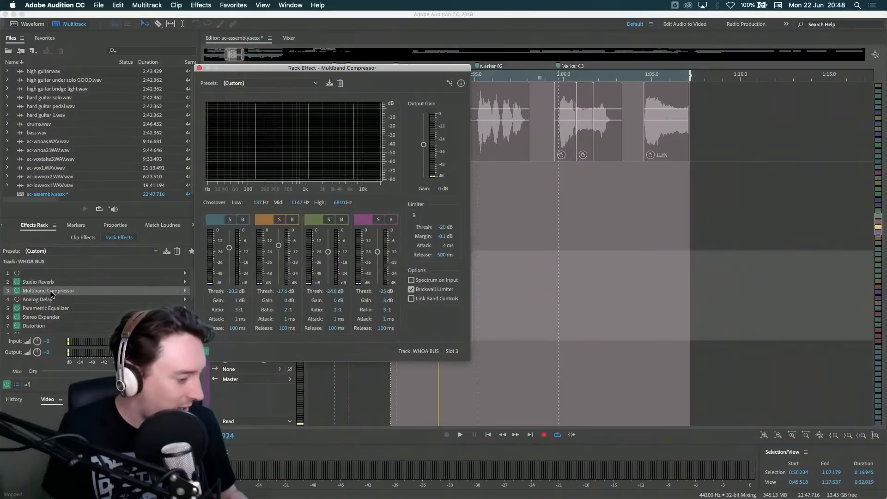
pyautogui.press('space')
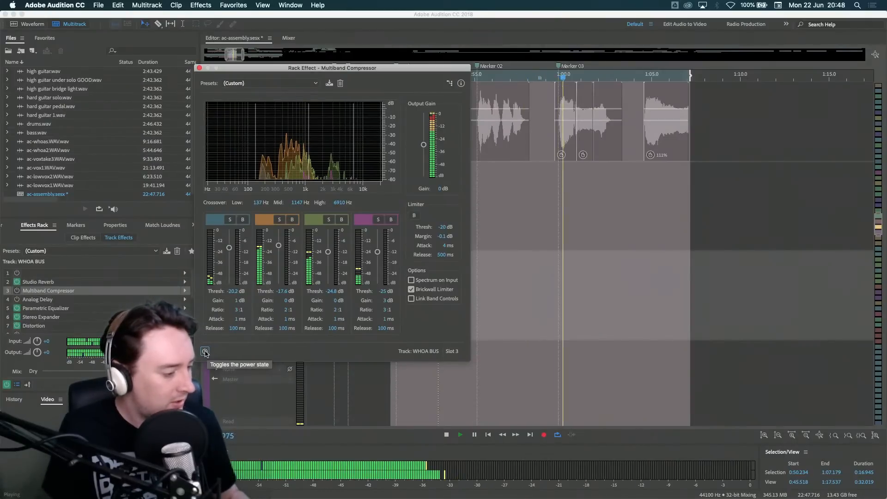
pyautogui.click(205, 352)
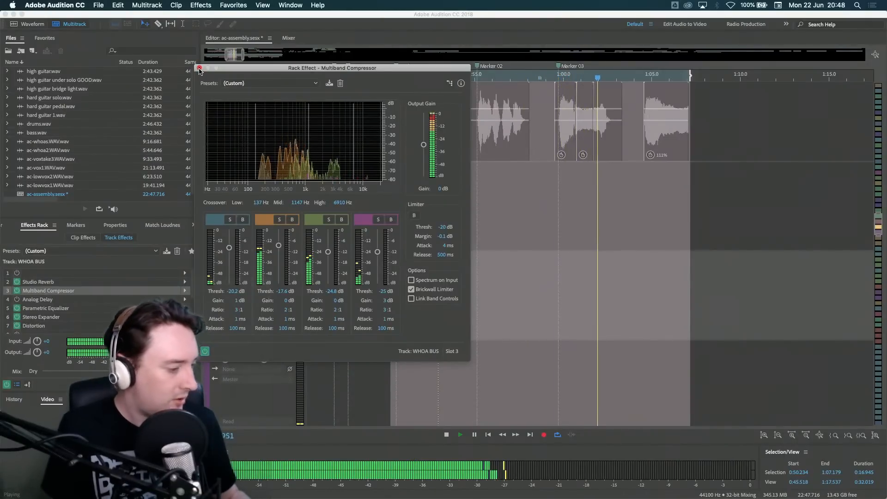
pyautogui.click(200, 68)
pyautogui.press('space')
# - Open WHOA BUS's Parametric Equalizer and compare the whoas with the equalizer bypassed and enabled
pyautogui.click(248, 311)
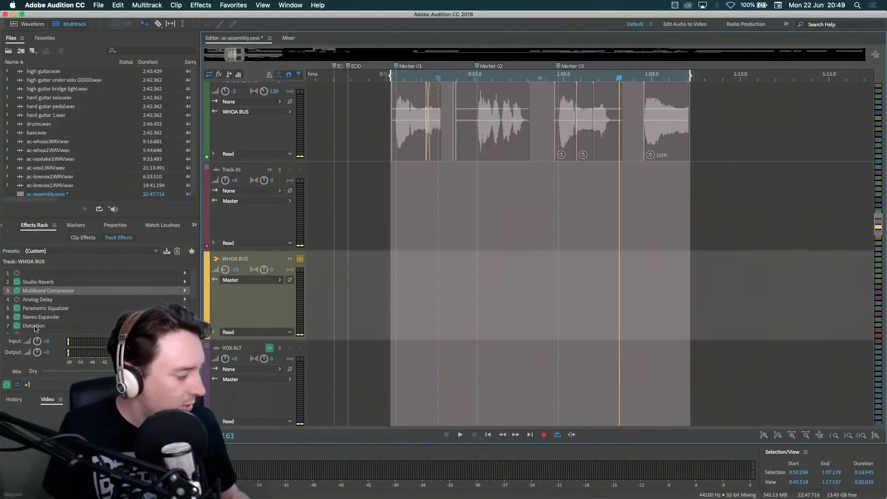
pyautogui.doubleClick(51, 309)
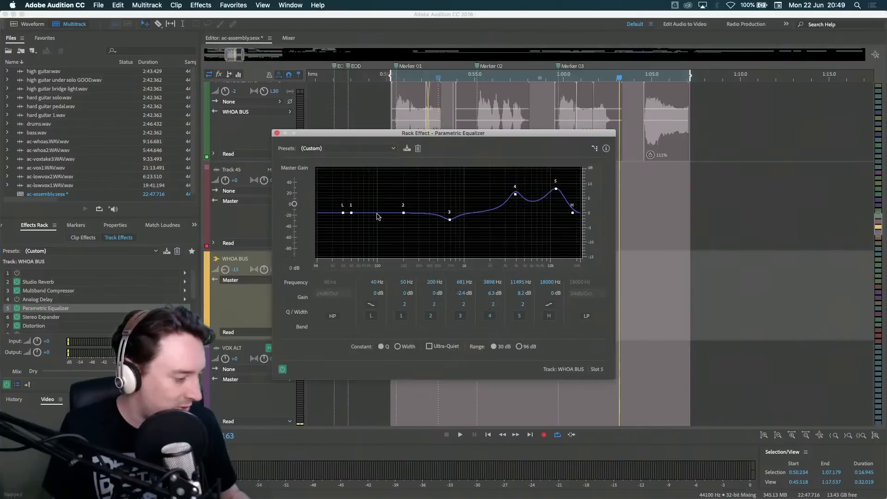
pyautogui.press('space')
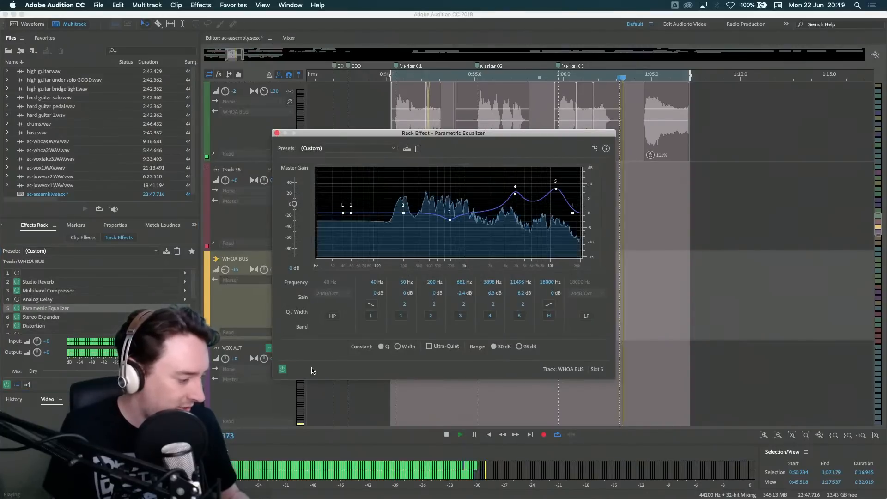
pyautogui.click(283, 369)
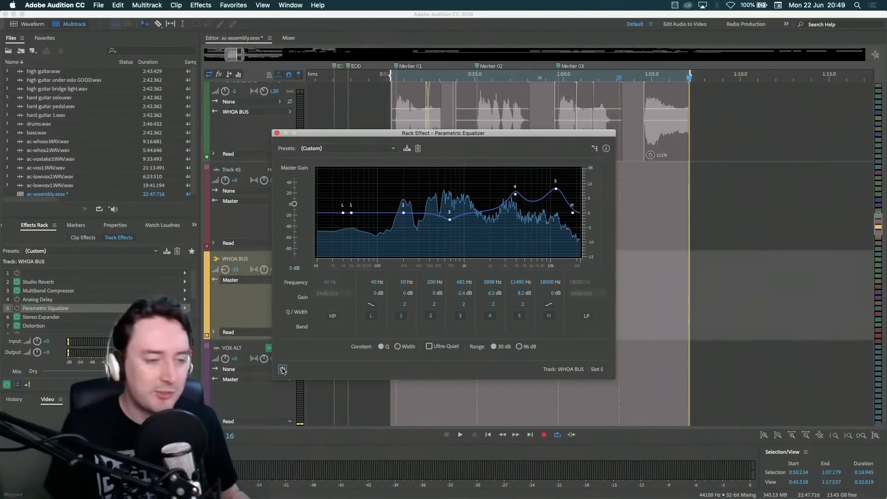
pyautogui.press('space')
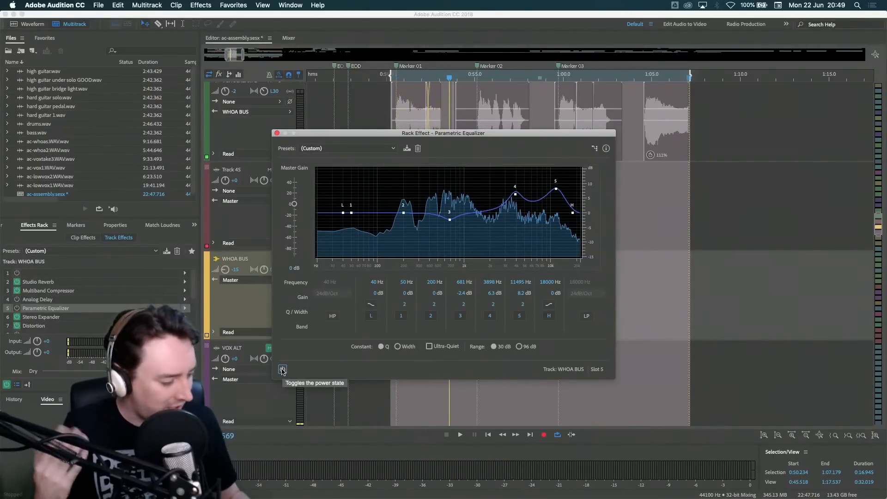
pyautogui.click(283, 370)
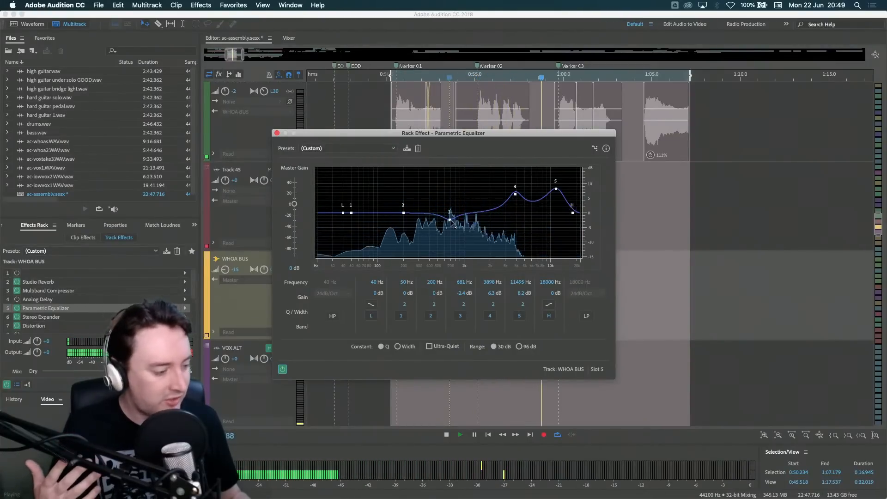
# - Audition a deep cut and a boost on equalizer band 3, leave it at about 664 Hz and -3.2 dB, and close the equalizer
pyautogui.press('space')
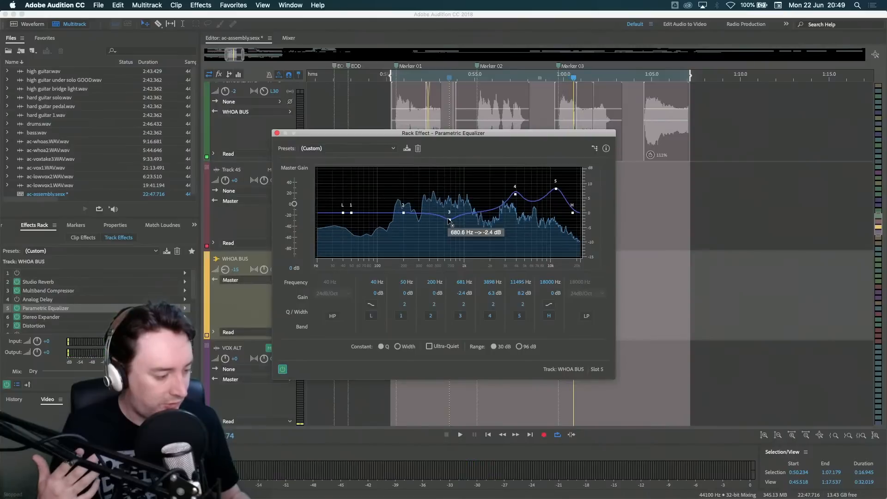
pyautogui.press('space')
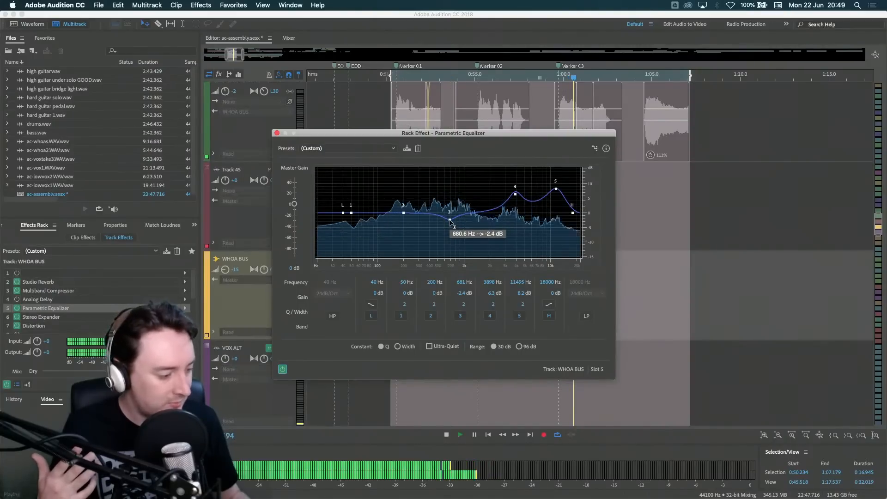
pyautogui.moveTo(450, 221); pyautogui.dragTo(451, 243)
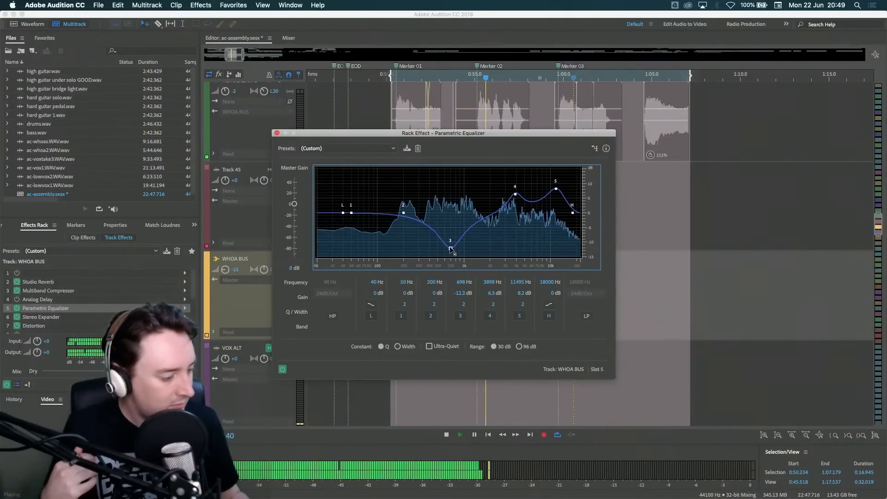
pyautogui.moveTo(450, 188); pyautogui.dragTo(452, 171)
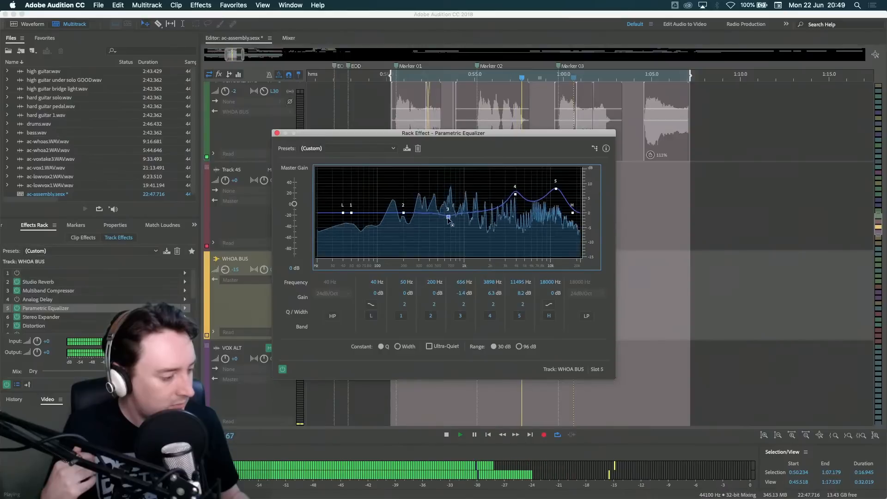
pyautogui.moveTo(449, 224); pyautogui.dragTo(450, 222)
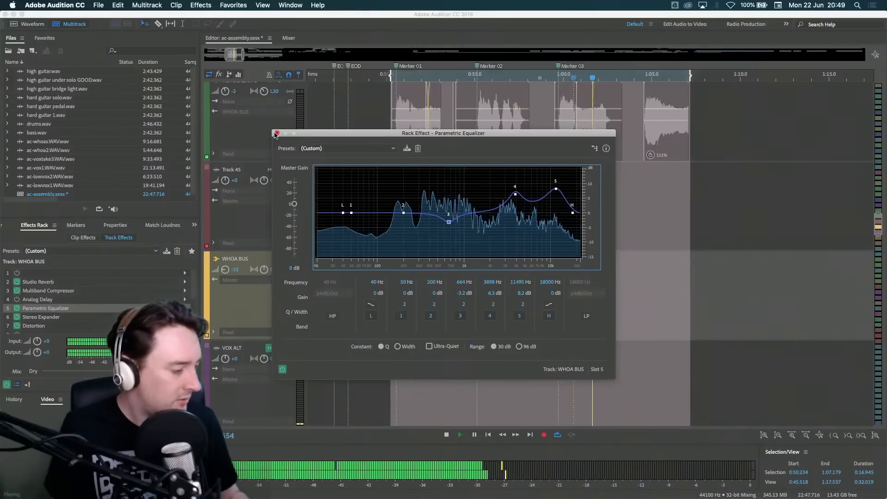
pyautogui.press('space')
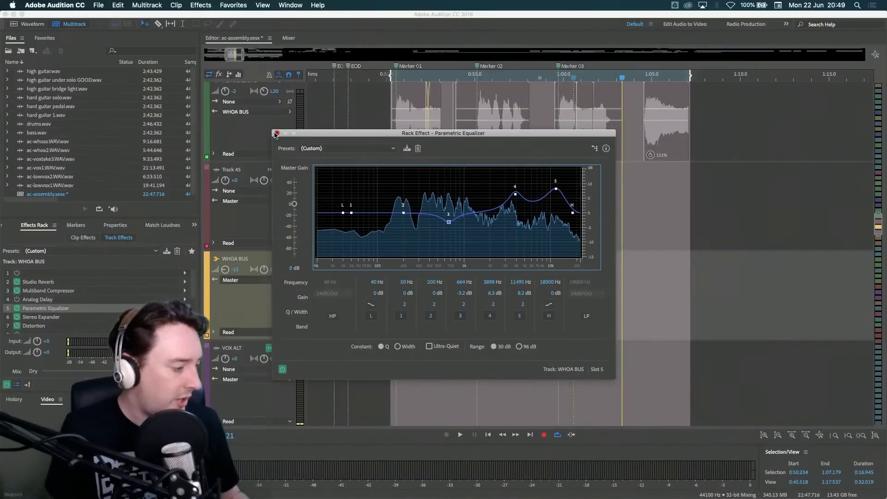
pyautogui.click(277, 133)
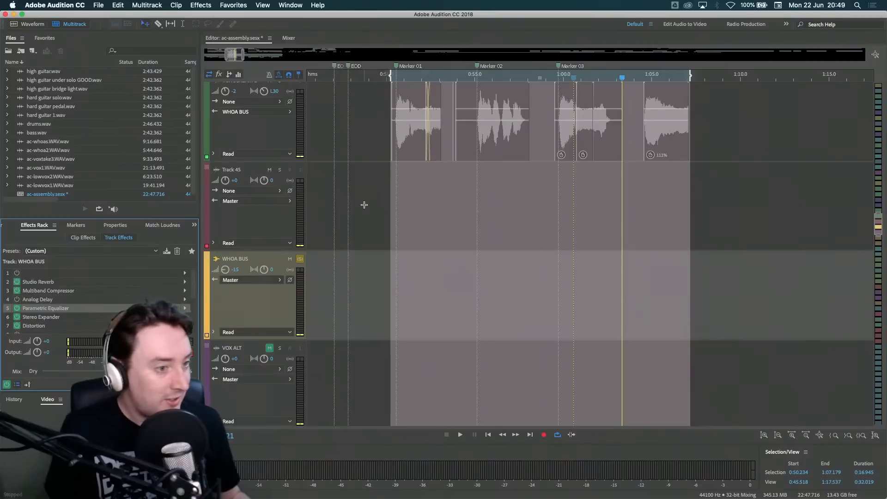
# - Turn off the solo on WHOA BUS and clear the time selection
pyautogui.scroll(10, 365, 205)
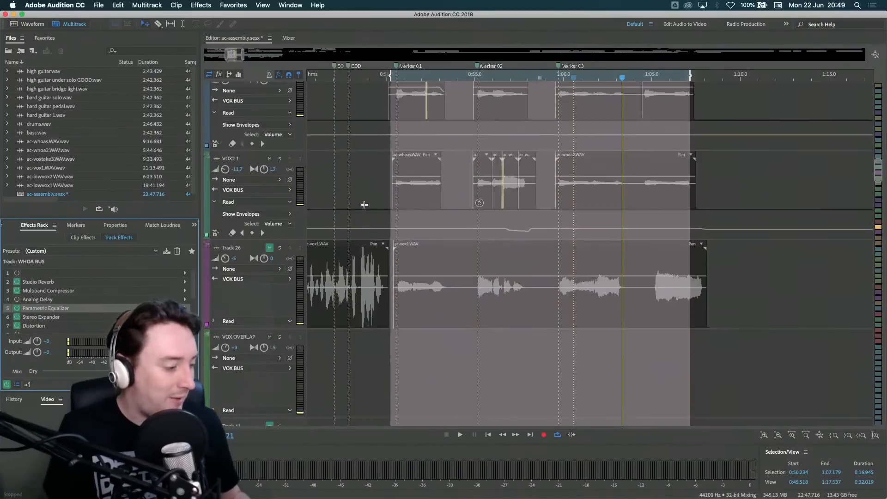
pyautogui.scroll(-10, 365, 205)
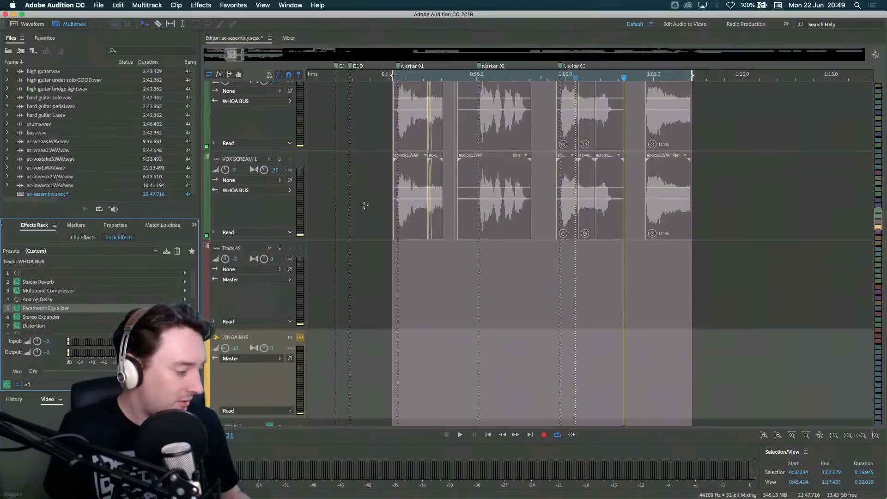
pyautogui.scroll(-3, 364, 204)
pyautogui.click(300, 226)
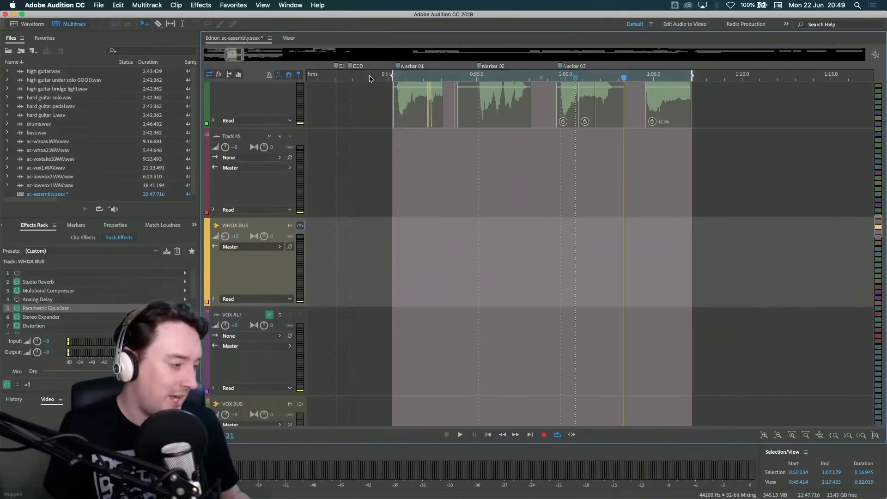
pyautogui.click(415, 76)
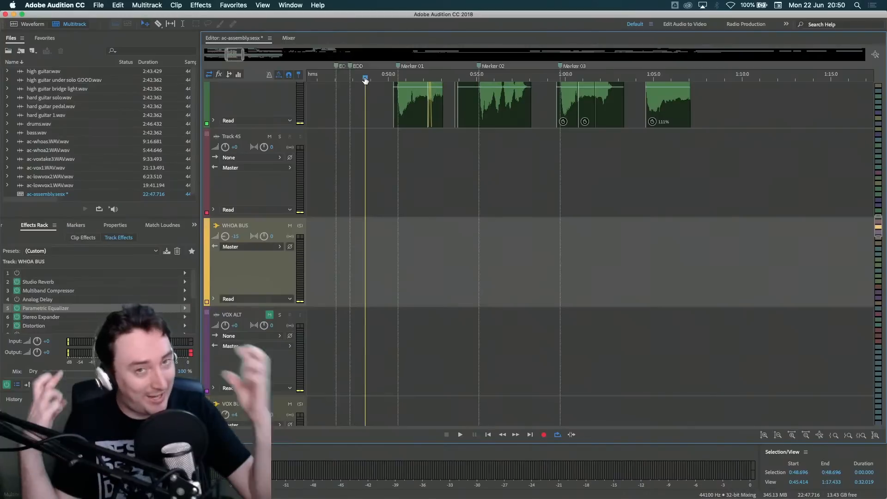
# - Play the full mix from about 0:48.3 through the first whoa phrase, and return the playhead to about 0:48.2
pyautogui.click(359, 77)
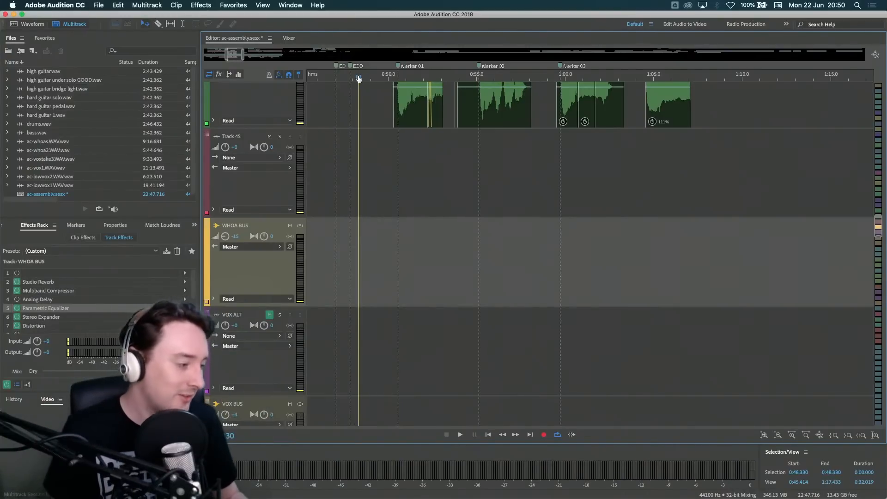
pyautogui.press('space')
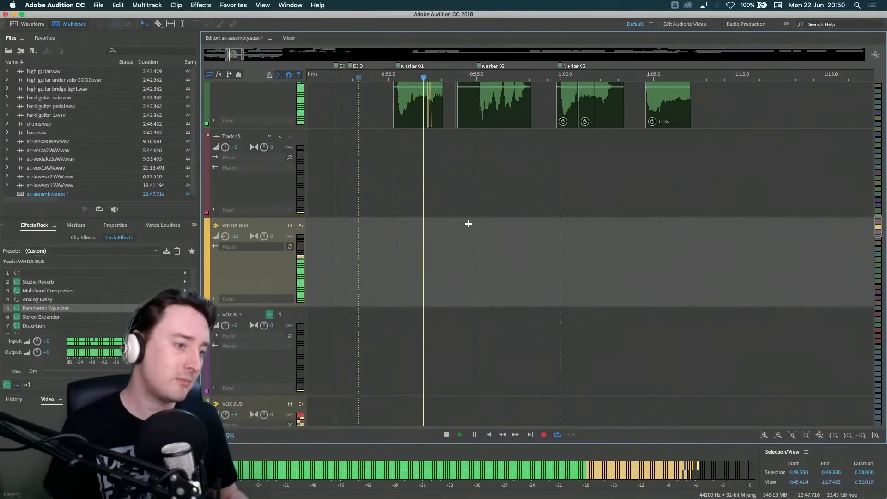
pyautogui.press('space')
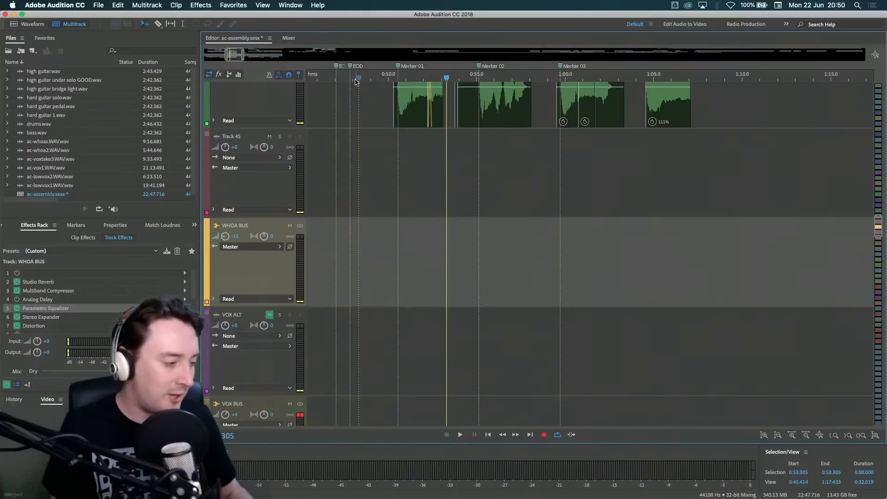
pyautogui.click(355, 79)
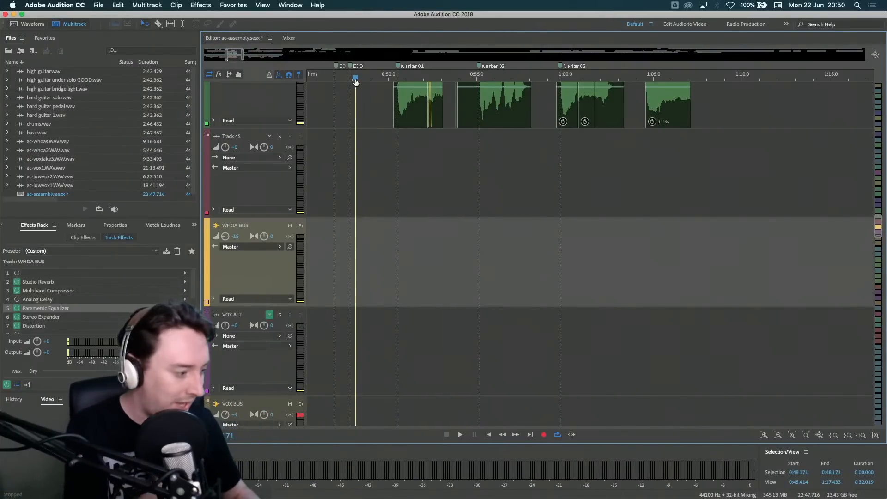
# - Solo VOX SCREAM and VOX SCREAM 1, look over the neighbouring whoa tracks, and turn both solos off
pyautogui.scroll(-10, 384, 209)
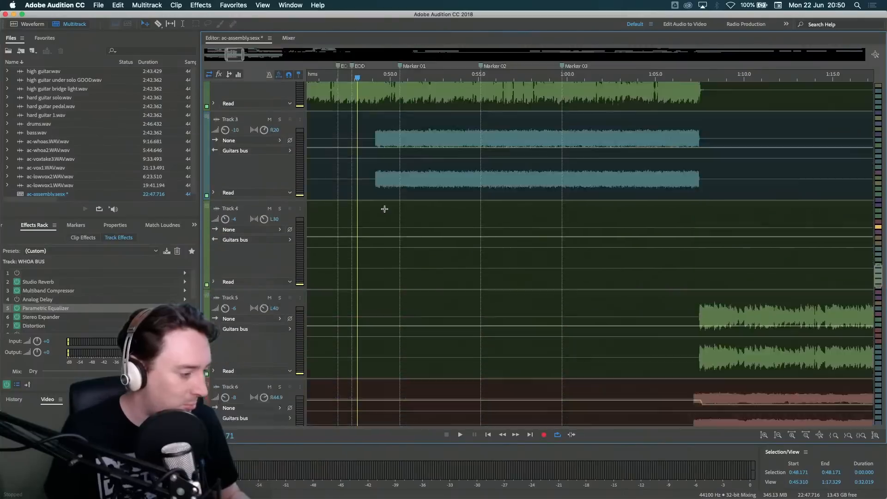
pyautogui.scroll(12, 384, 207)
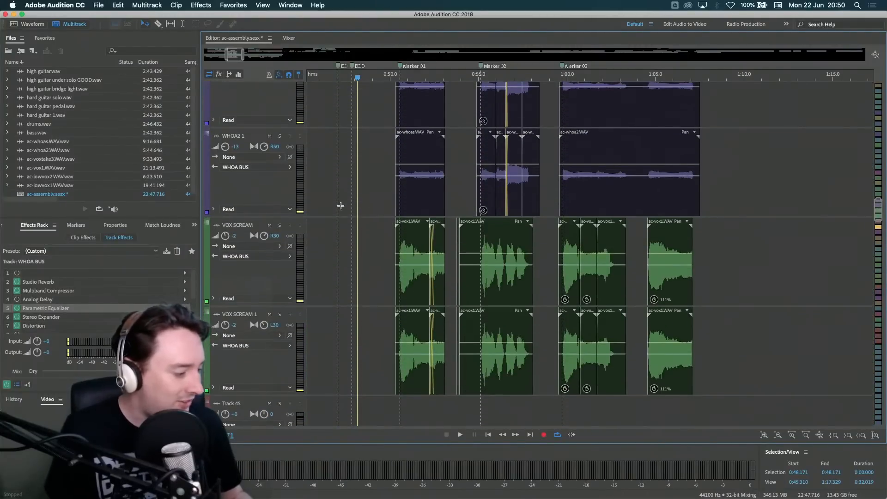
pyautogui.click(279, 229)
pyautogui.click(259, 351)
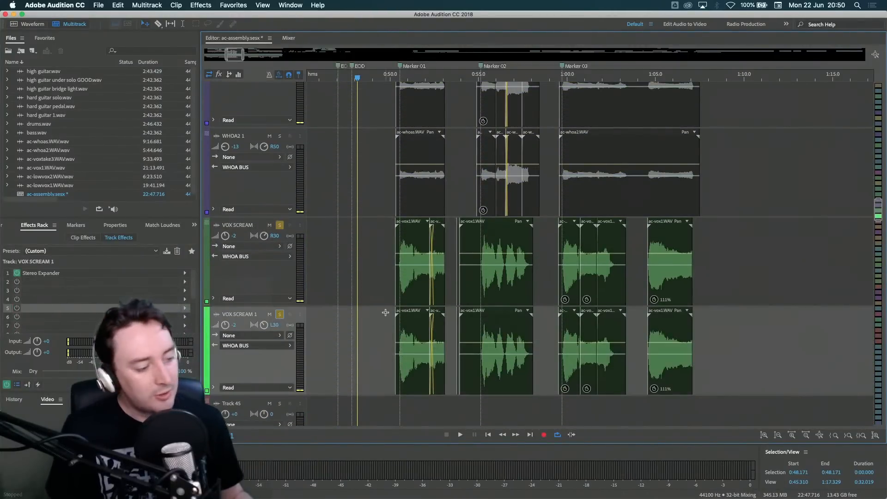
pyautogui.scroll(5, 386, 313)
pyautogui.scroll(3, 386, 312)
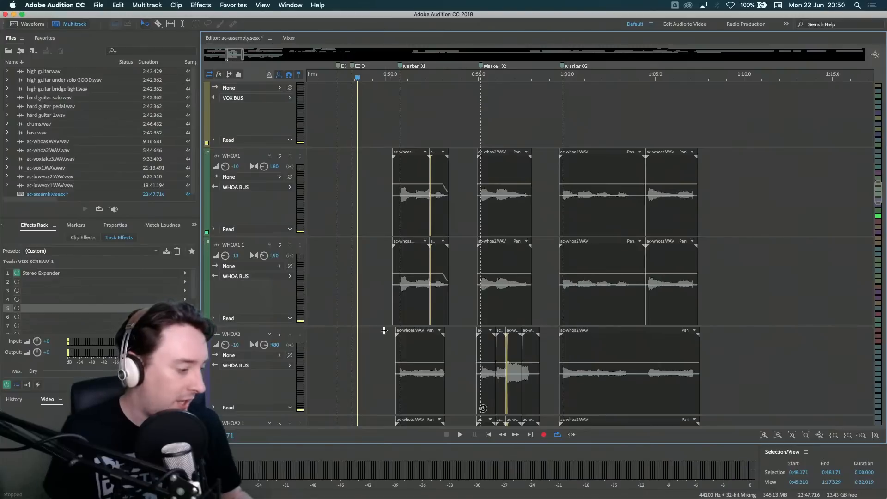
pyautogui.scroll(-10, 384, 331)
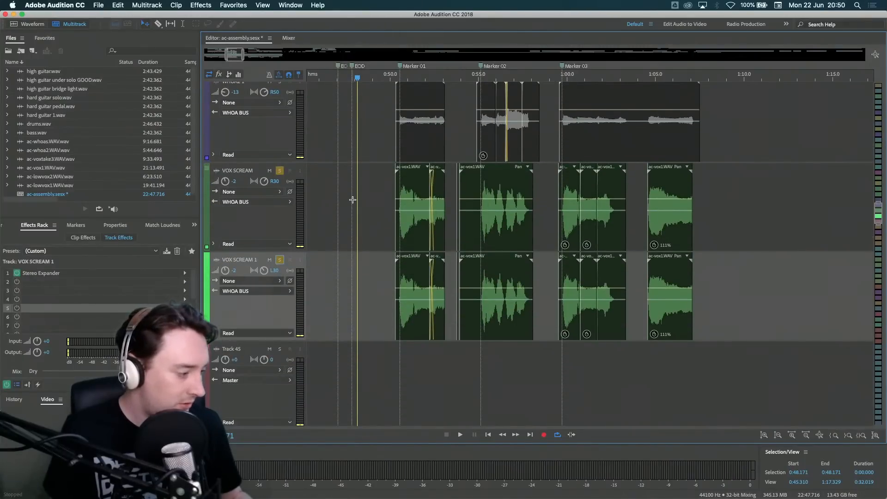
pyautogui.scroll(15, 331, 294)
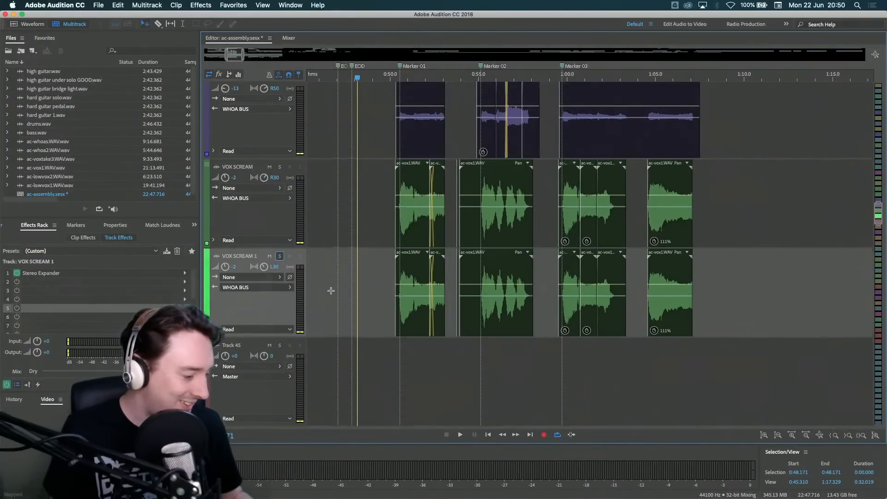
# - Place the playhead at about 0:07.5 near the song's start, then solo and unmute Track 27
pyautogui.scroll(-20, 332, 294)
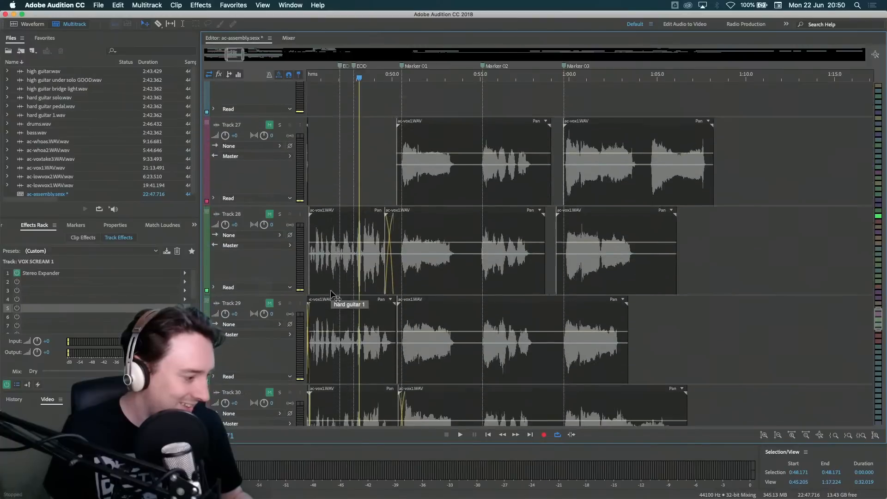
pyautogui.hscroll(-10, 369, 146)
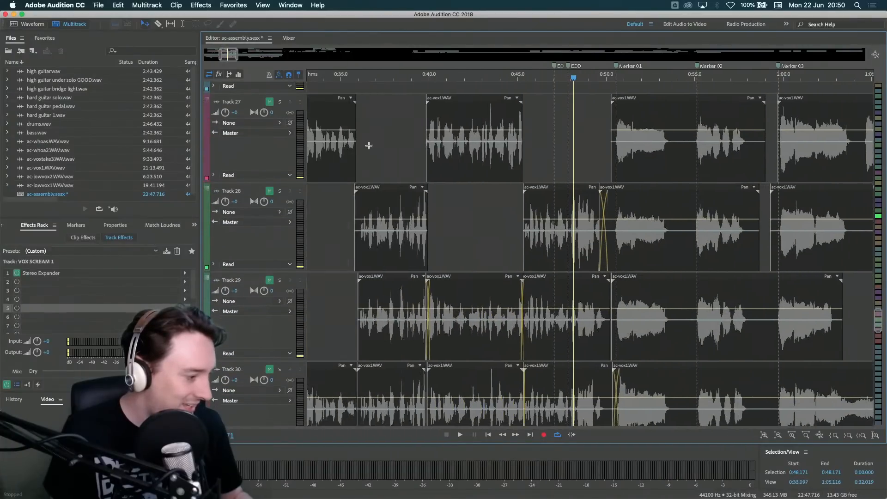
pyautogui.scroll(2, 369, 146)
pyautogui.hscroll(-8, 369, 146)
pyautogui.scroll(-1, 369, 146)
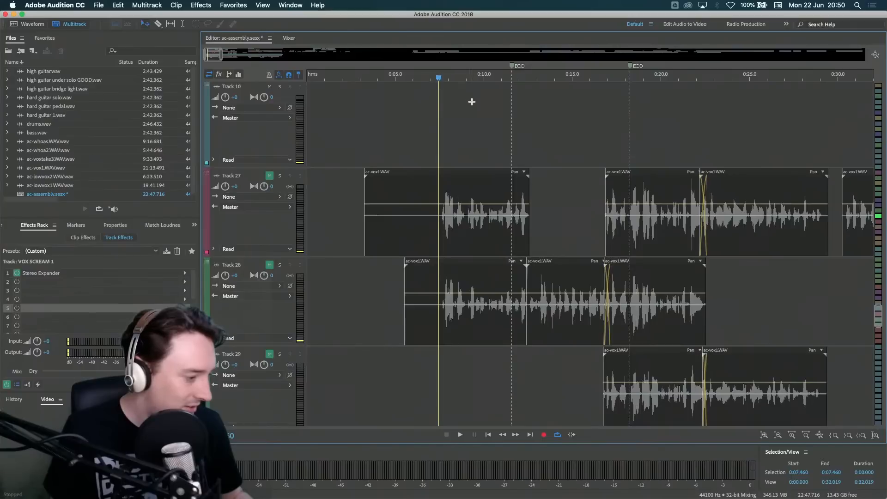
pyautogui.scroll(3, 472, 102)
pyautogui.scroll(-1, 472, 102)
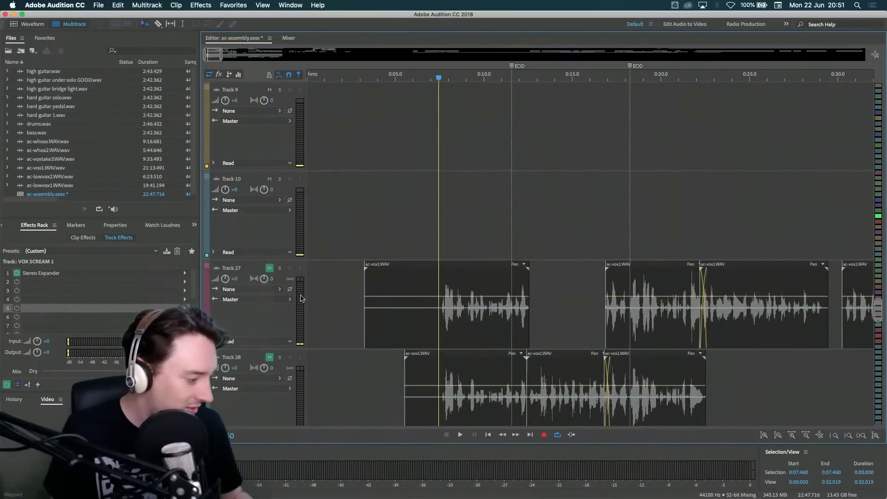
pyautogui.click(280, 269)
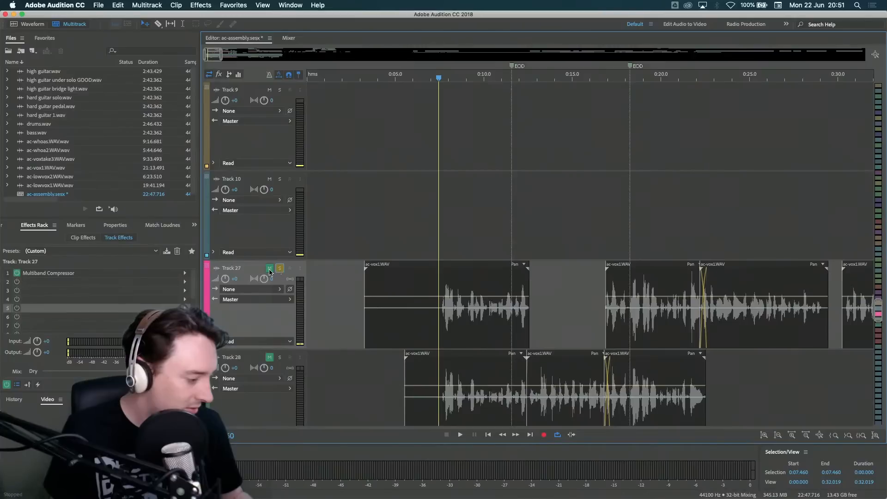
pyautogui.click(269, 268)
# - Audition Track 27's raw vocal on its own, restarting from about 0:07 and stopping after its first clip
pyautogui.press('space')
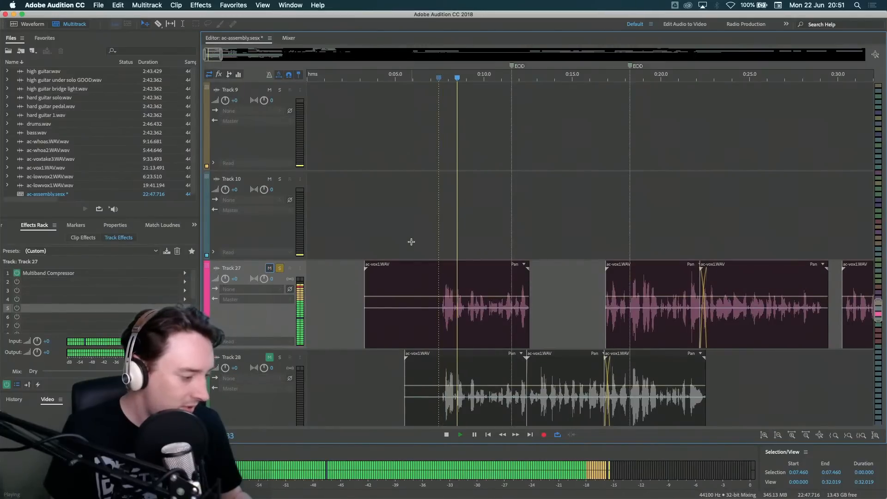
pyautogui.press('space')
pyautogui.click(430, 79)
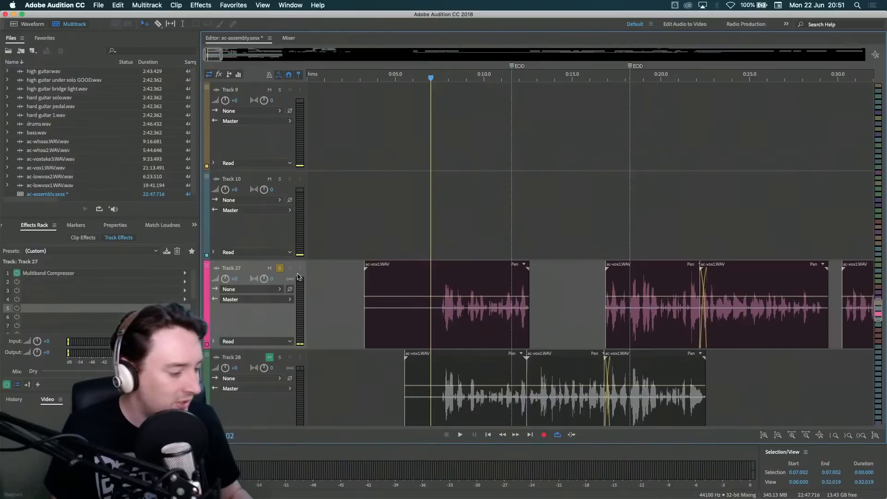
pyautogui.press('space')
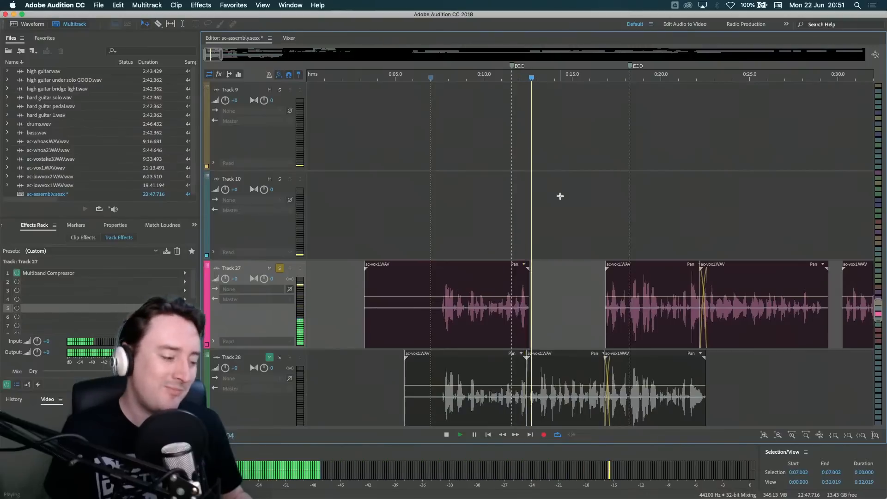
pyautogui.press('space')
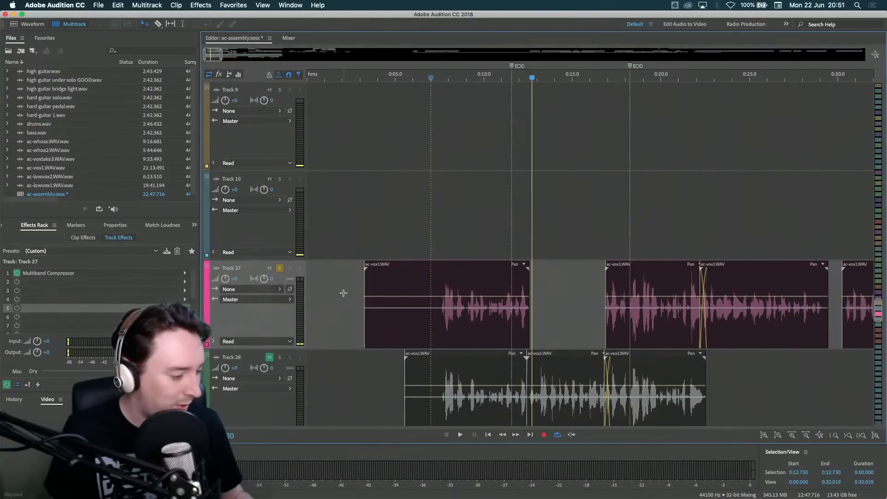
# - Move the playhead to about 0:07.3 and mute VOX BUS
pyautogui.scroll(-15, 392, 172)
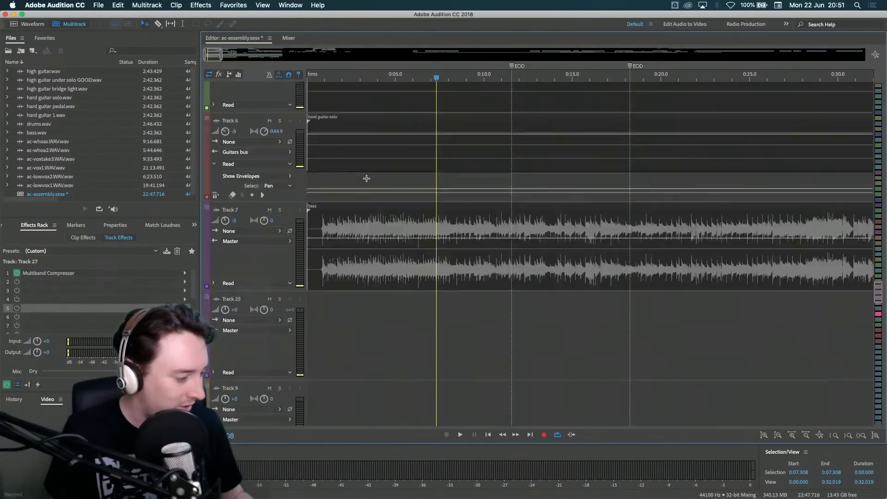
pyautogui.scroll(-10, 367, 178)
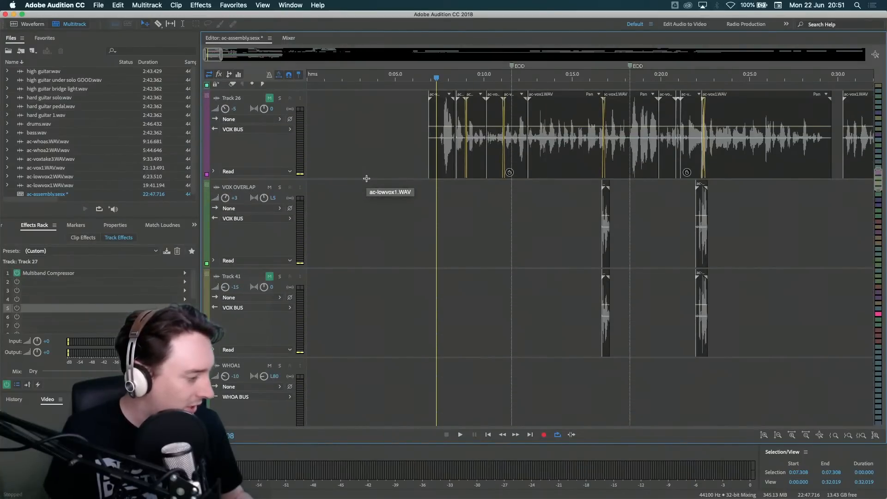
pyautogui.scroll(5, 366, 178)
pyautogui.scroll(5, 367, 178)
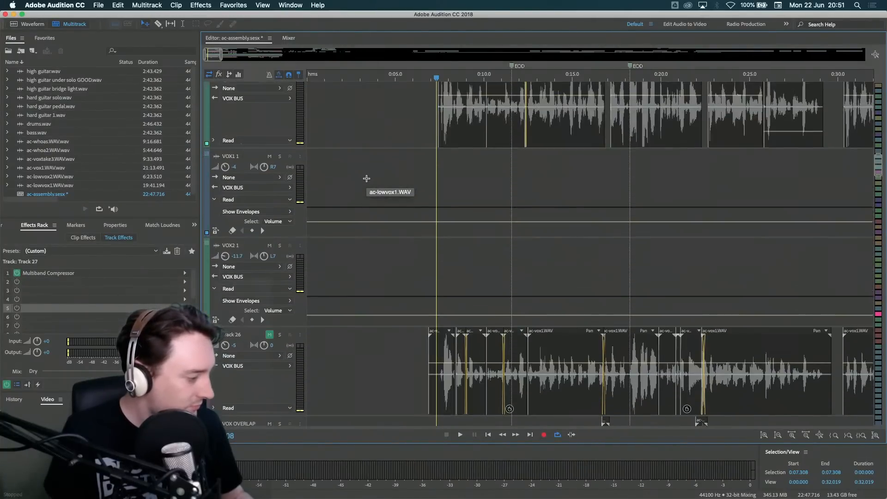
pyautogui.scroll(-13, 366, 178)
pyautogui.scroll(8, 366, 180)
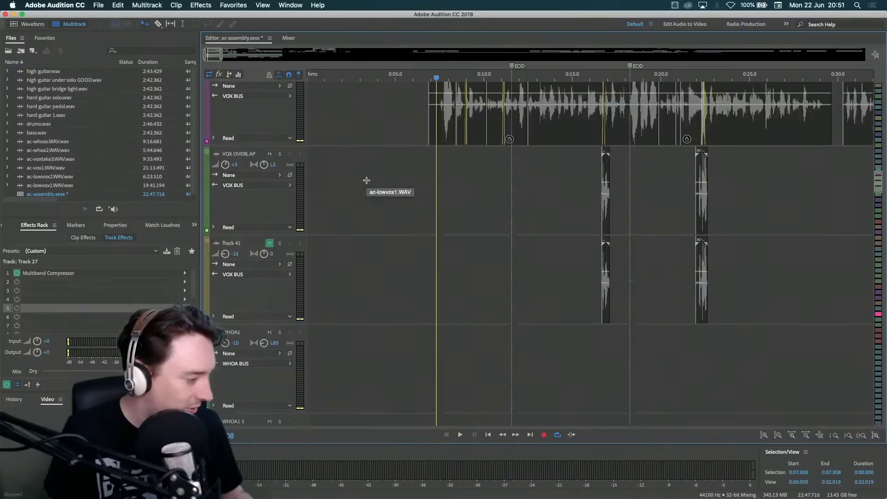
pyautogui.scroll(10, 367, 180)
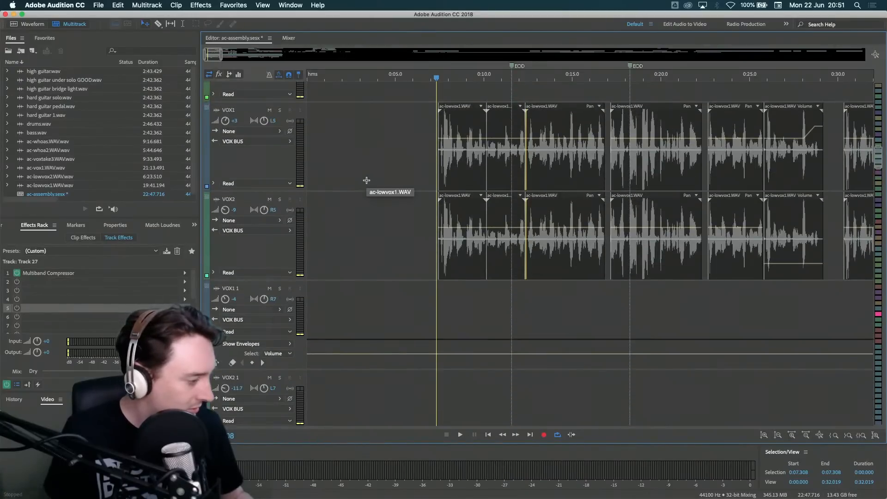
pyautogui.scroll(10, 366, 180)
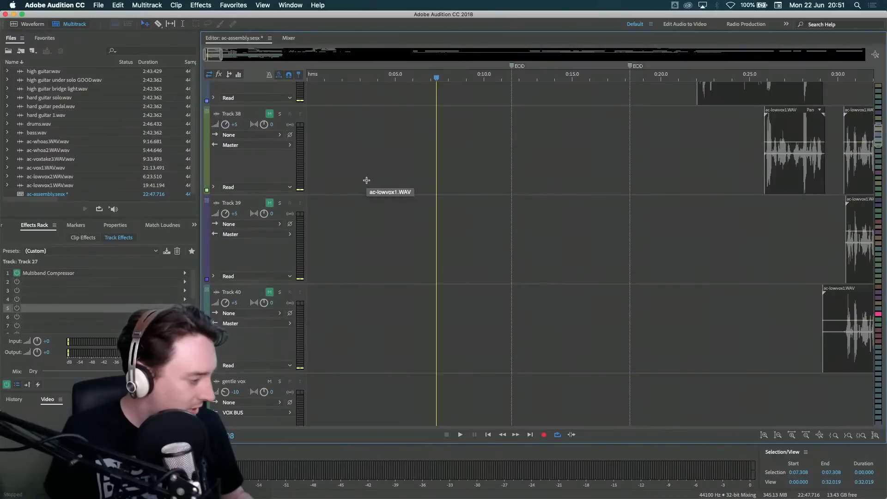
pyautogui.scroll(-12, 367, 180)
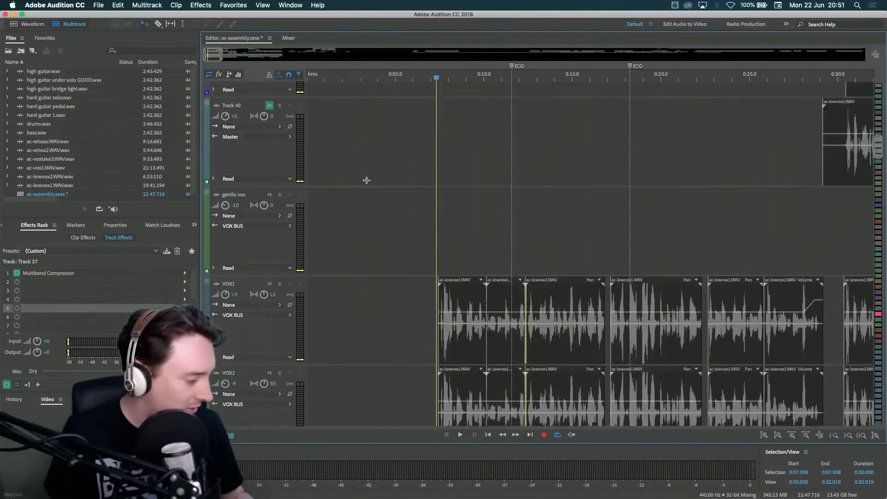
pyautogui.scroll(-1, 367, 181)
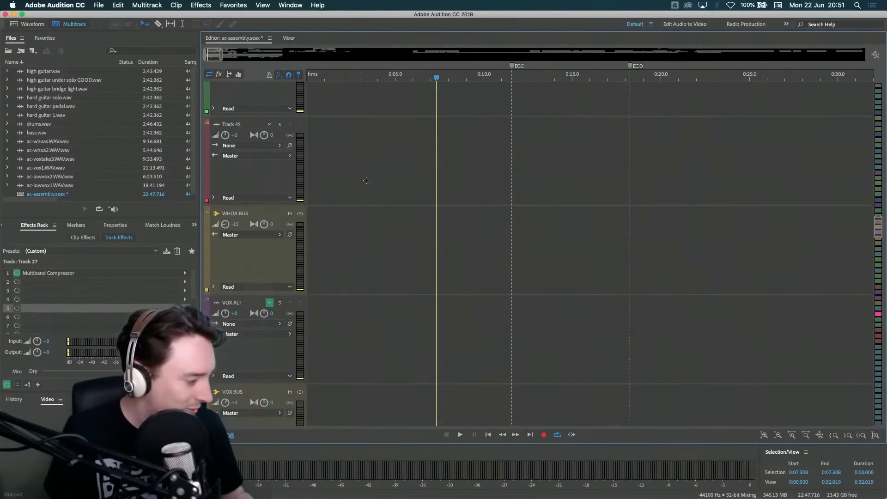
pyautogui.scroll(-4, 355, 225)
pyautogui.click(290, 215)
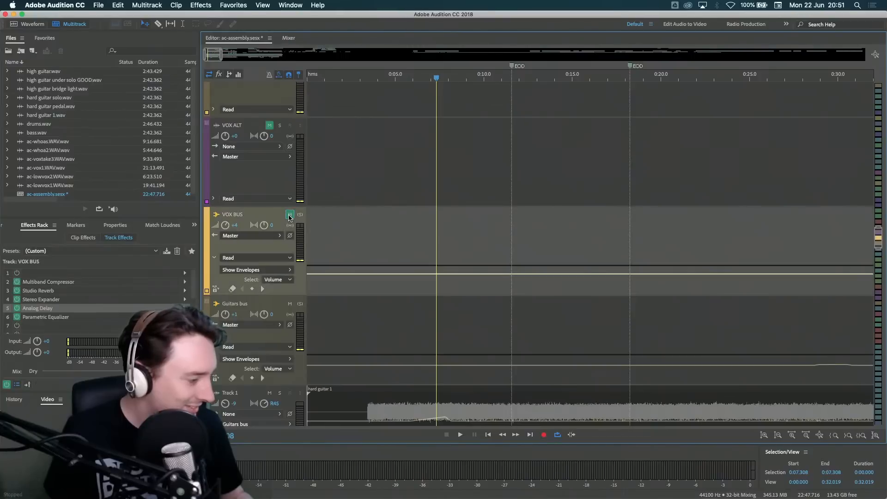
pyautogui.click(351, 85)
pyautogui.press('space')
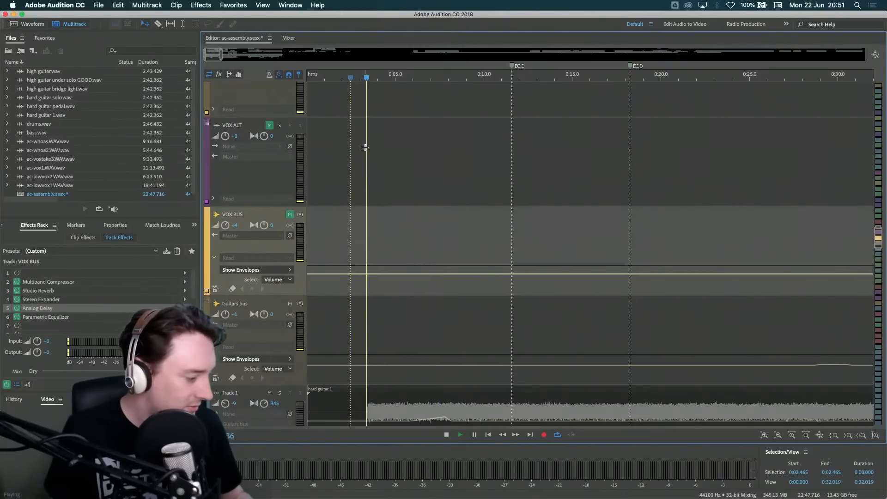
pyautogui.press('space')
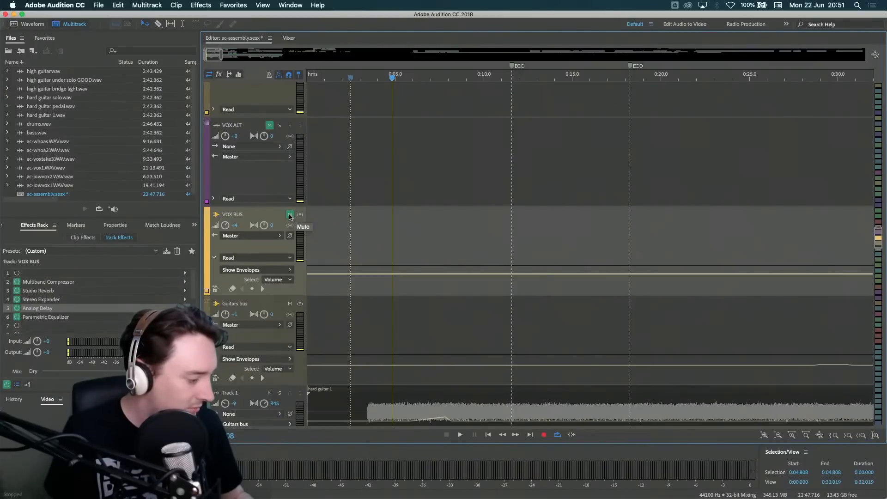
# - Turn off the solo on Track 27
pyautogui.scroll(-15, 341, 233)
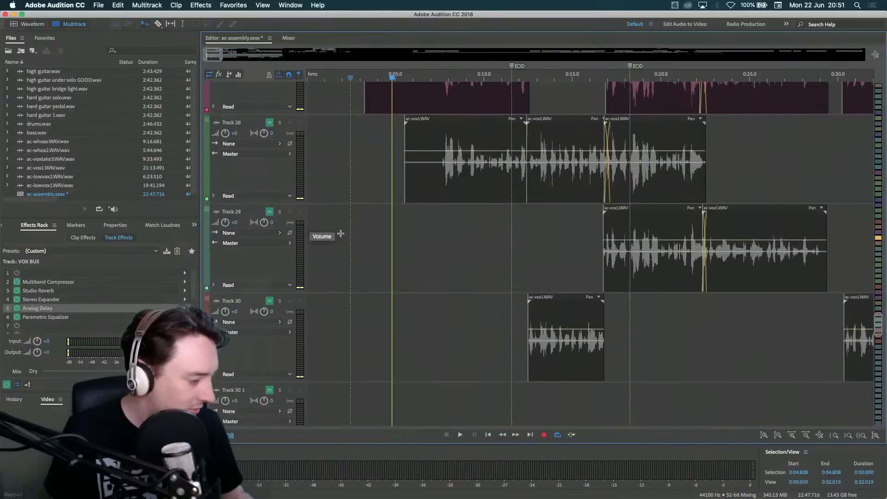
pyautogui.scroll(3, 341, 234)
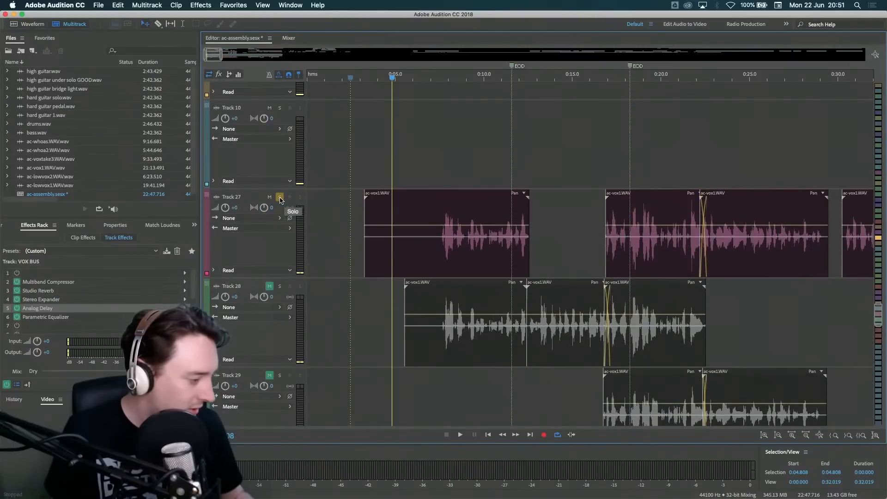
pyautogui.click(280, 198)
# - Play the full mix with Track 27's vocal from about 0:02.6 to the end of its first clip
pyautogui.click(353, 78)
pyautogui.press('space')
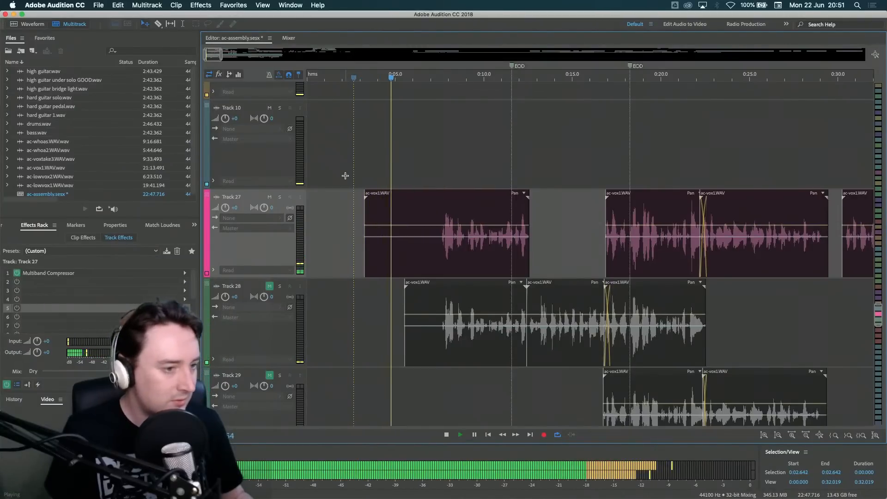
pyautogui.scroll(10, 345, 176)
pyautogui.scroll(-2, 328, 210)
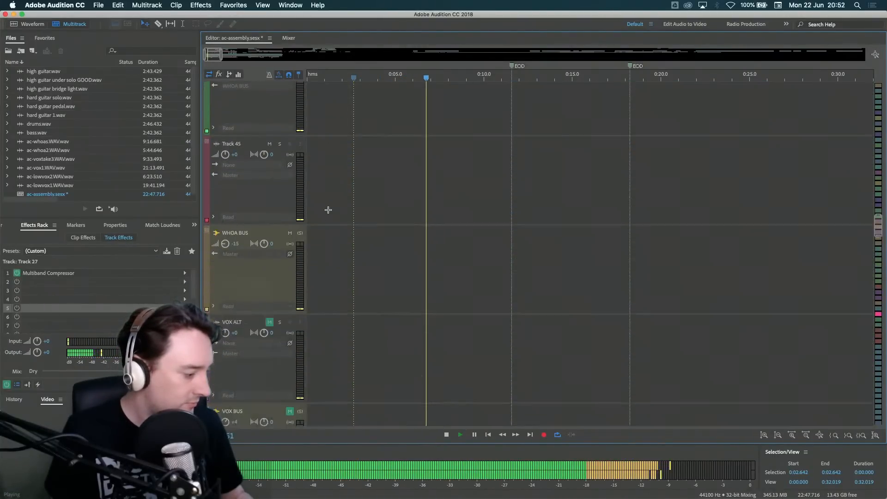
pyautogui.scroll(2, 327, 208)
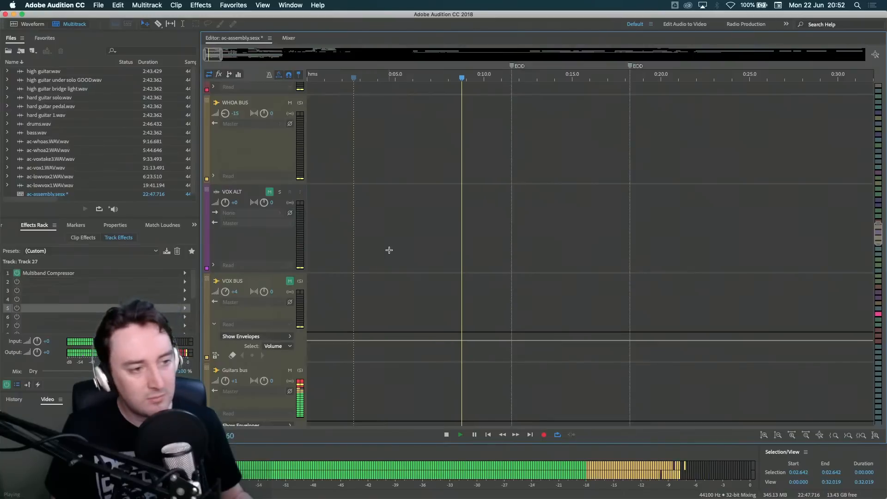
pyautogui.scroll(-10, 389, 250)
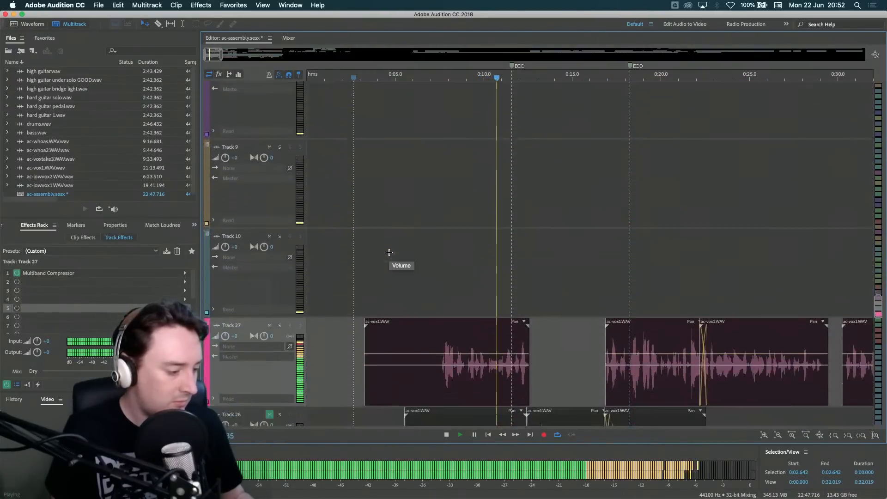
pyautogui.press('space')
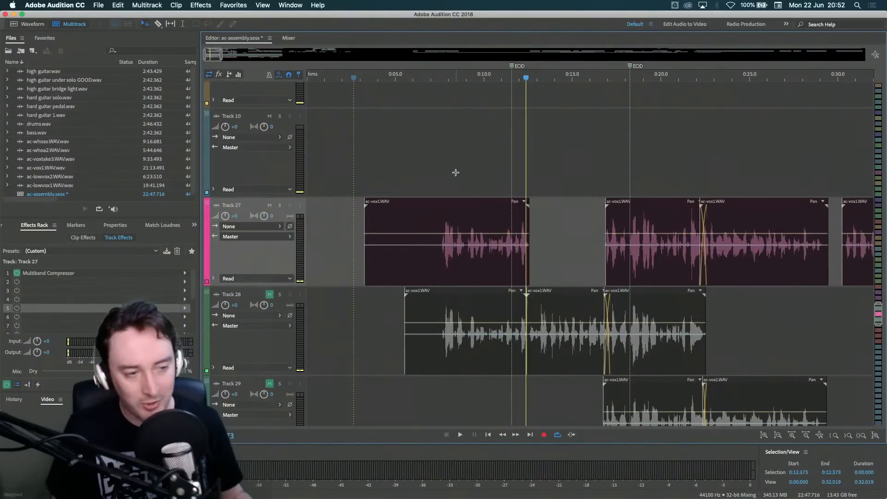
# - Resume playback from about 0:12.4 and unmute Track 28 while the mix plays
pyautogui.press('space')
pyautogui.hscroll(5, 545, 173)
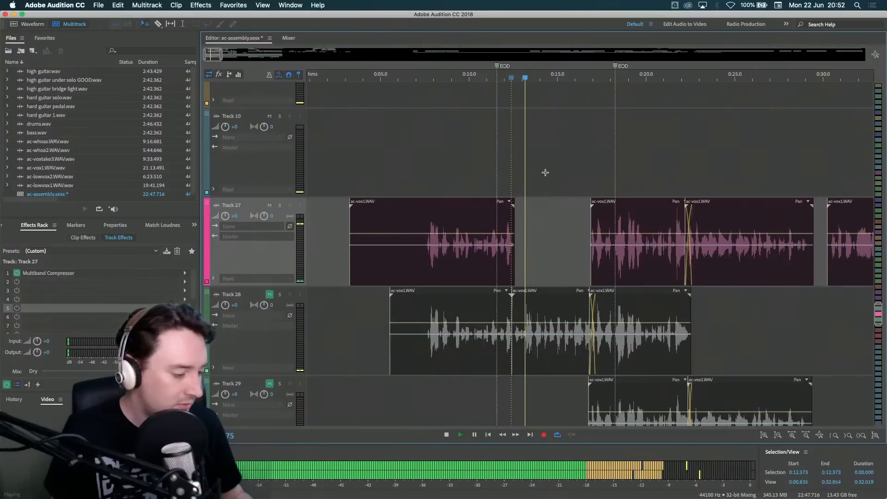
pyautogui.click(269, 295)
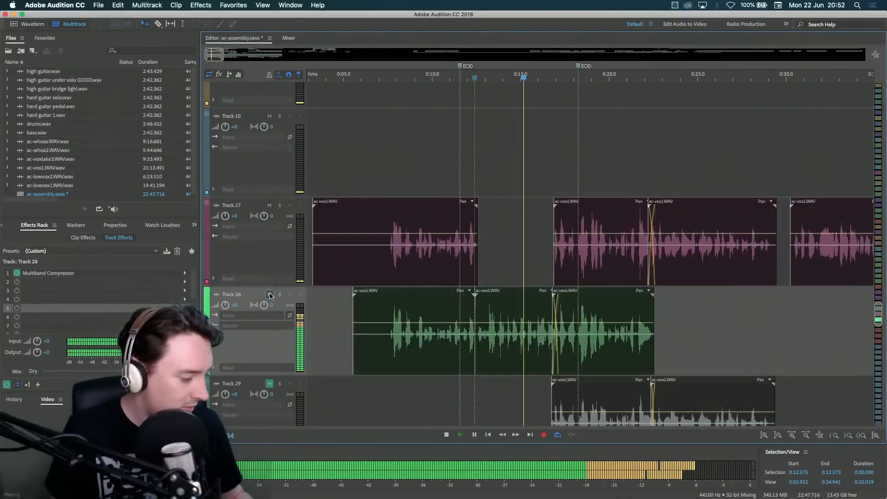
# - Mute Track 28 and keep listening to Track 27's vocal in the mix until about 0:37
pyautogui.click(269, 295)
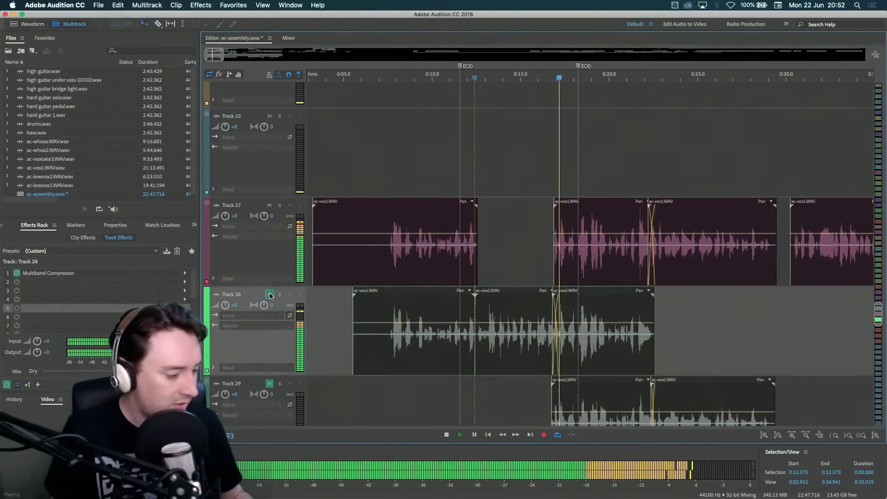
pyautogui.hscroll(5, 553, 165)
pyautogui.hscroll(5, 498, 165)
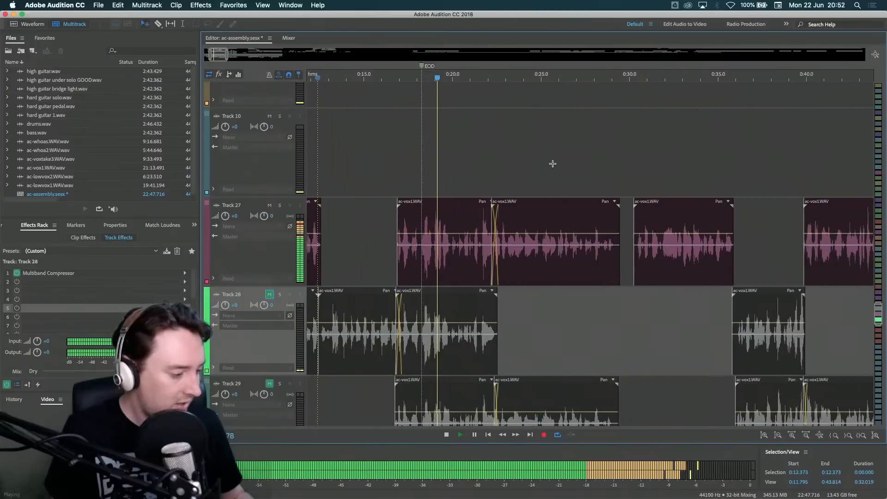
pyautogui.hscroll(4, 500, 158)
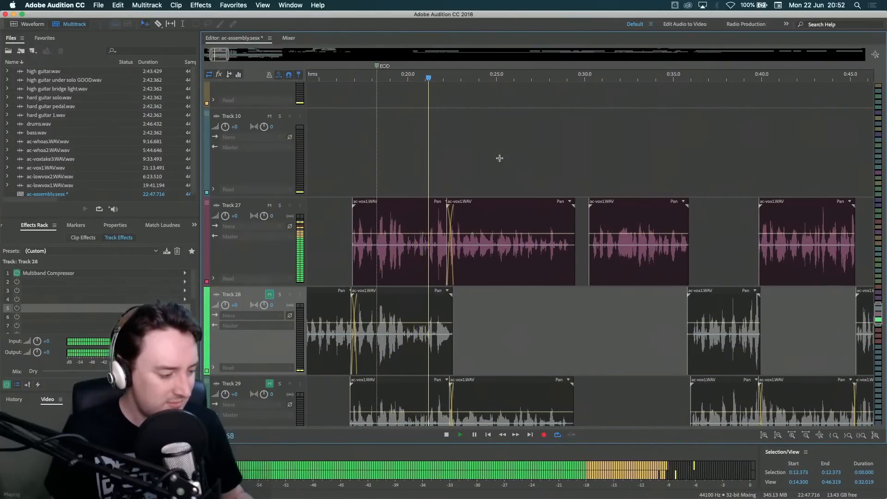
pyautogui.hscroll(3, 500, 158)
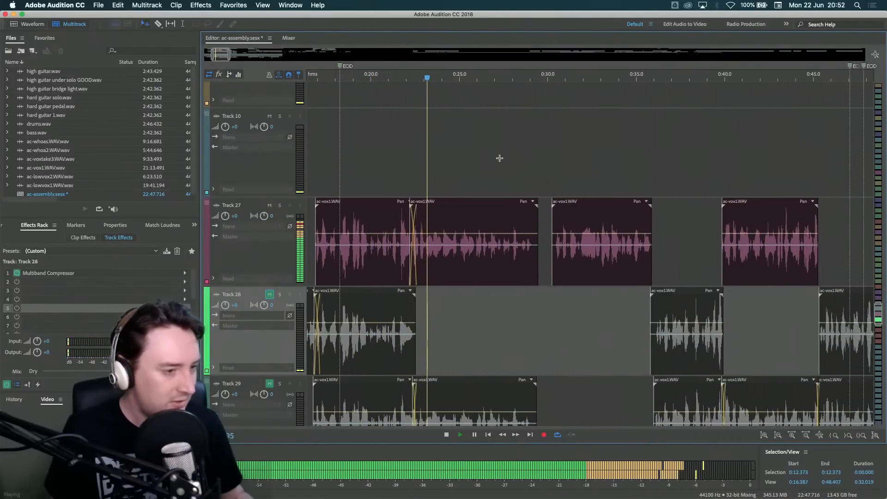
pyautogui.hscroll(1, 484, 156)
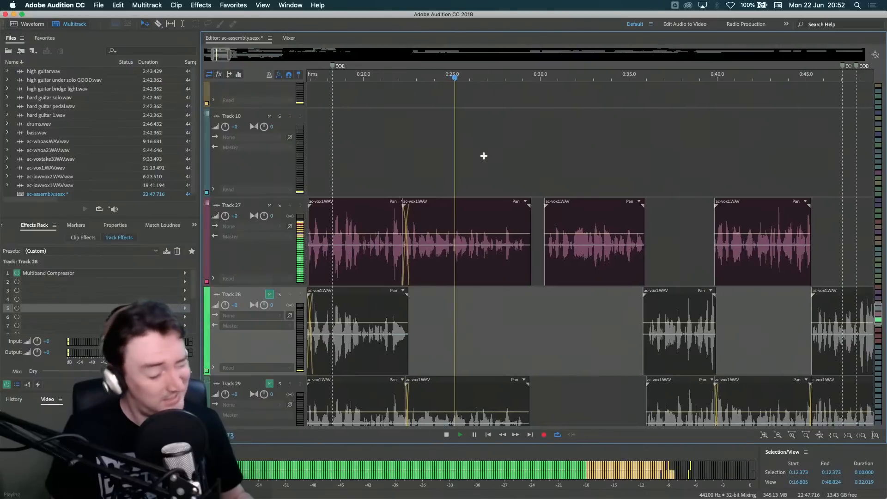
pyautogui.hscroll(2, 484, 156)
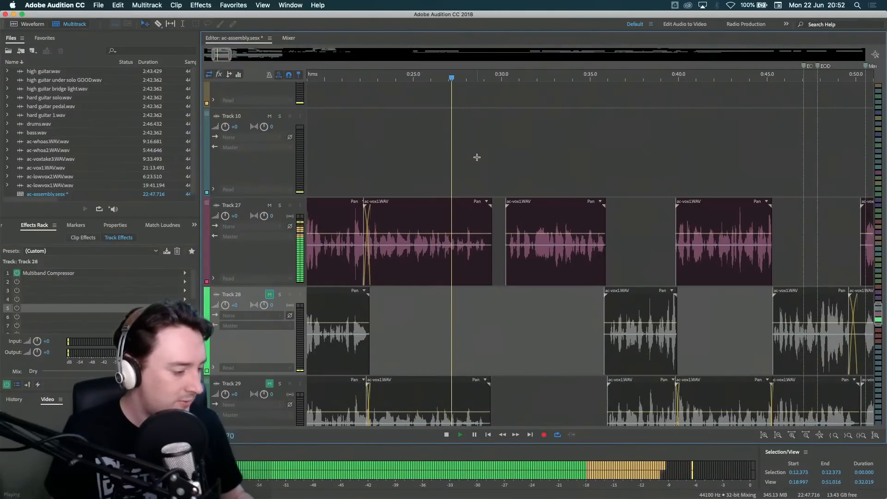
pyautogui.hscroll(1, 478, 156)
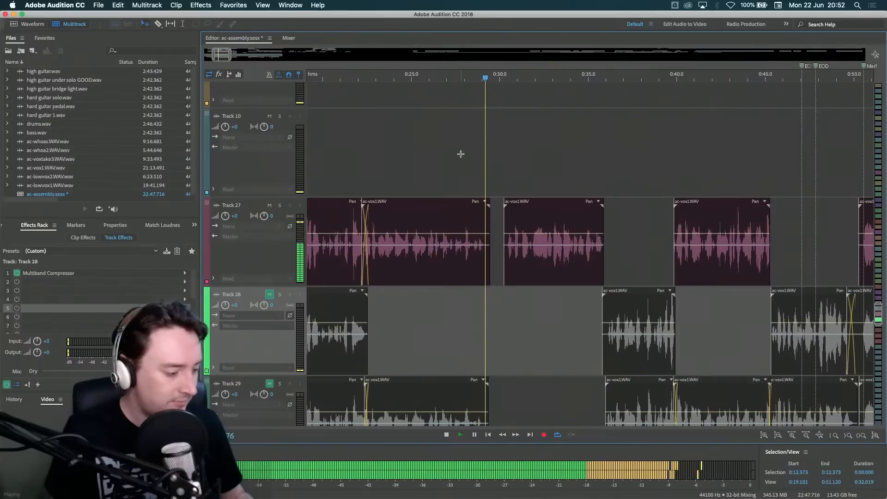
pyautogui.hscroll(5, 446, 154)
pyautogui.hscroll(2, 460, 154)
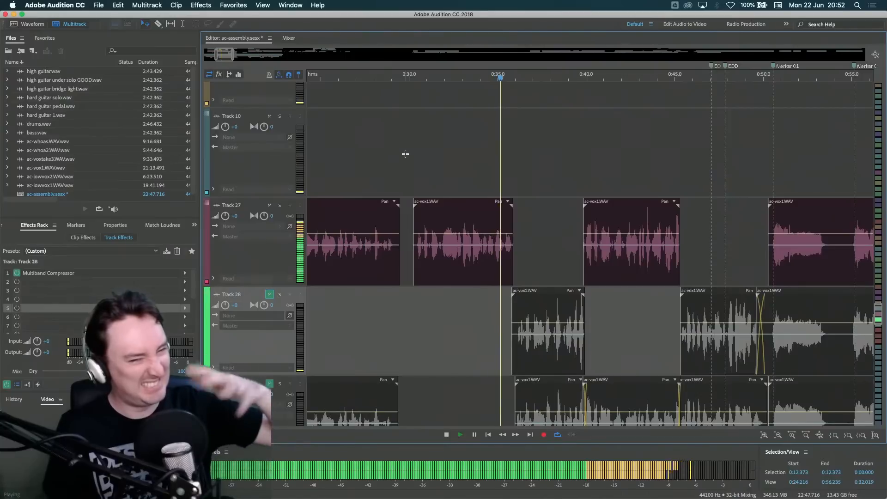
pyautogui.press('space')
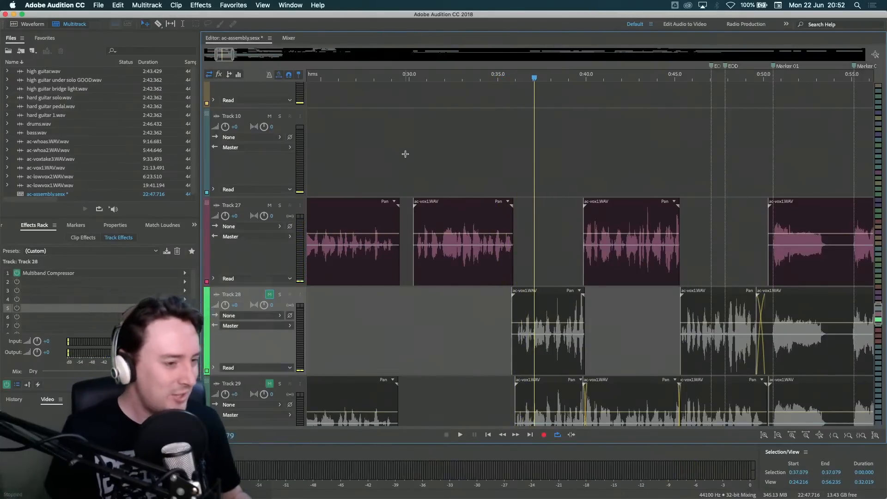
# - Mute Track 27 and look over how the ac-vox1 clips are arranged across Tracks 27 to 30
pyautogui.click(269, 206)
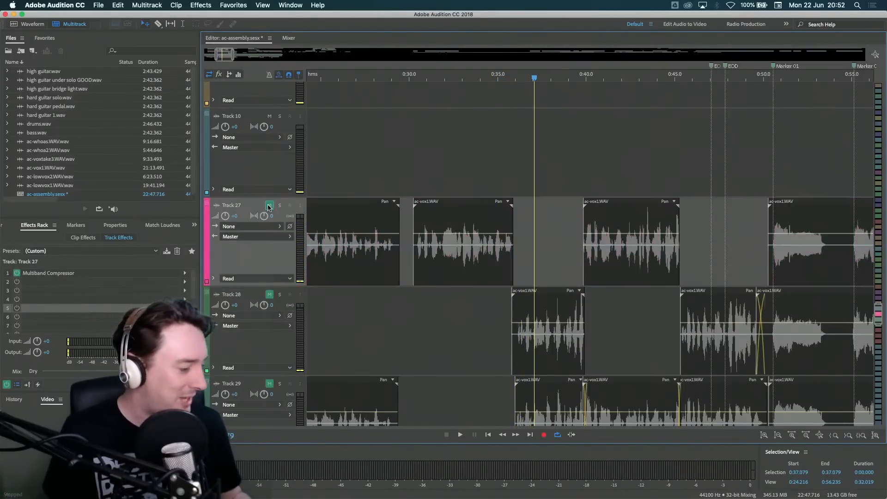
pyautogui.hscroll(-5, 387, 162)
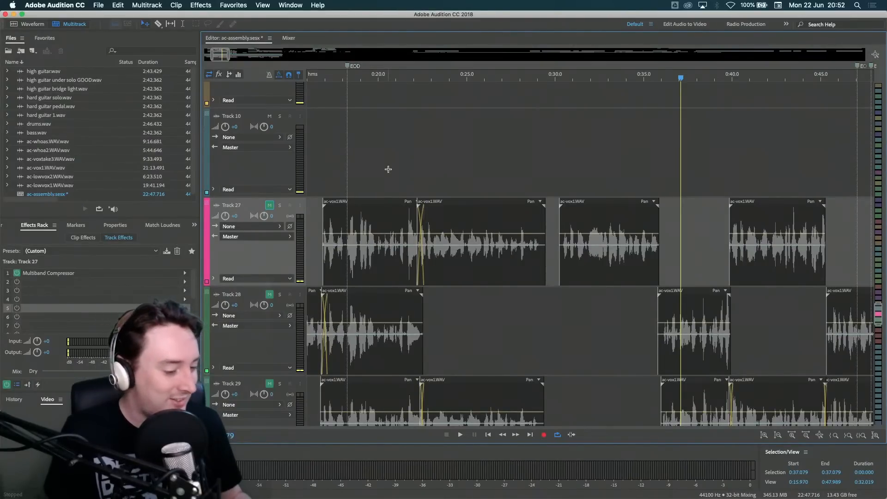
pyautogui.hscroll(10, 389, 169)
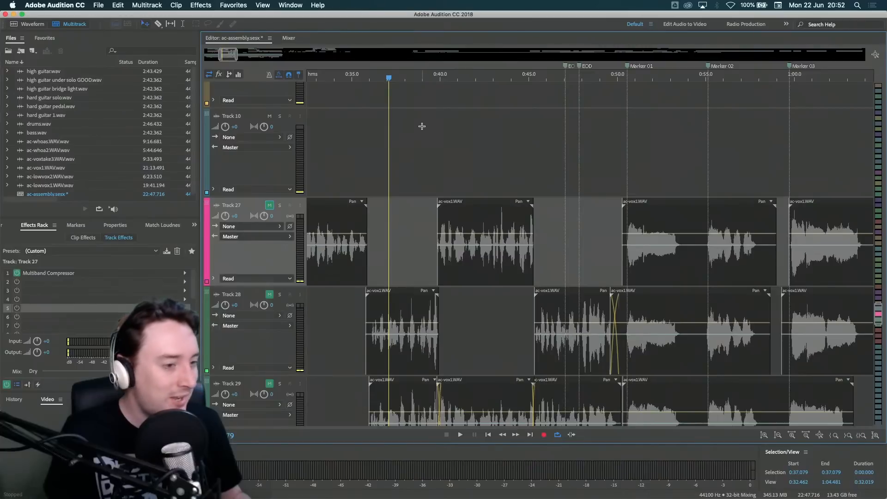
pyautogui.hscroll(-13, 417, 163)
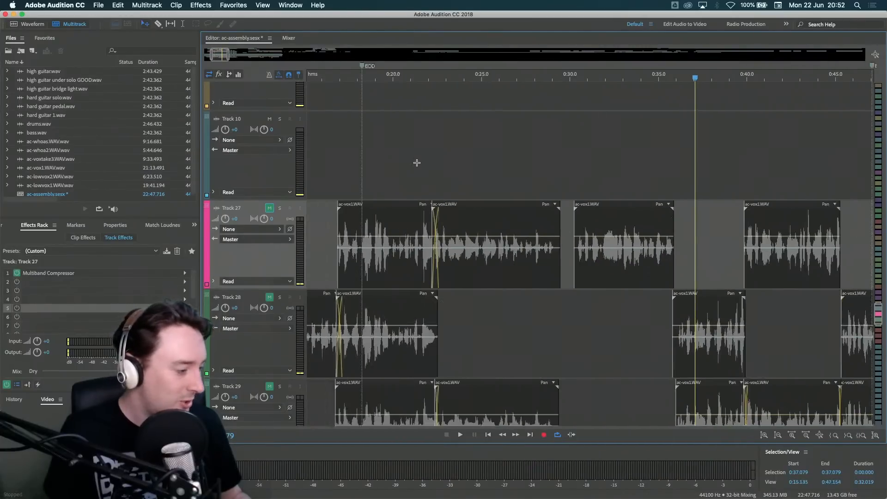
pyautogui.scroll(-5, 251, 259)
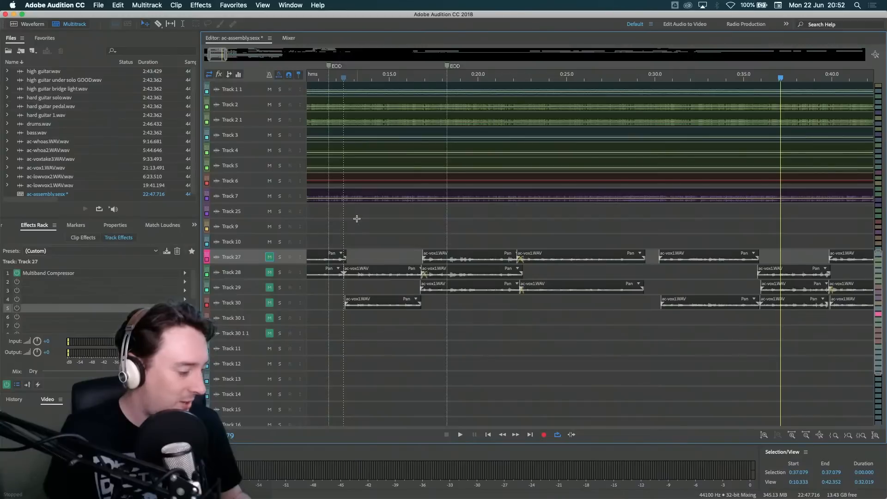
pyautogui.scroll(5, 250, 259)
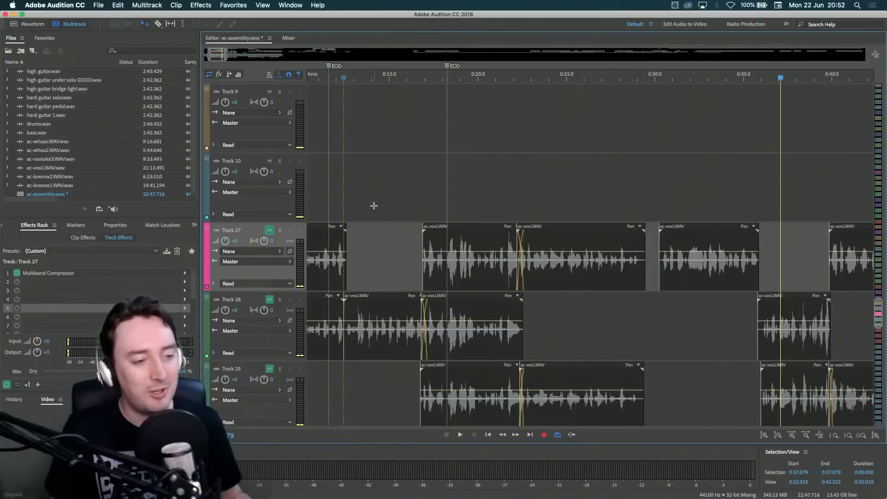
pyautogui.scroll(-3, 374, 206)
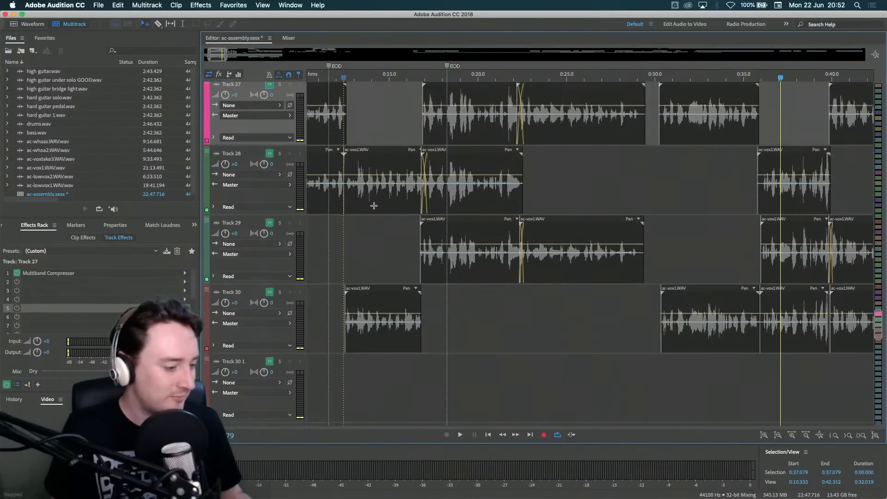
pyautogui.scroll(4, 374, 205)
pyautogui.hscroll(10, 374, 205)
pyautogui.hscroll(1, 373, 206)
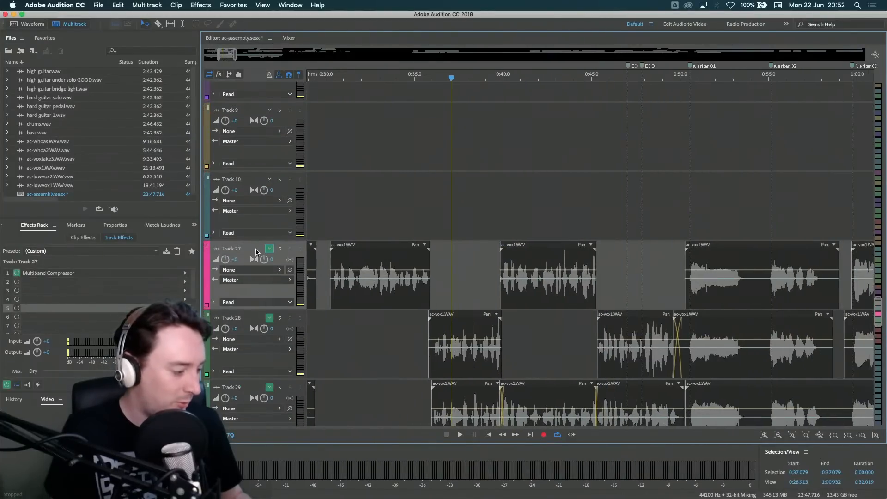
# - Unmute and solo Track 27, and play its vocal from about 0:39.9
pyautogui.click(269, 250)
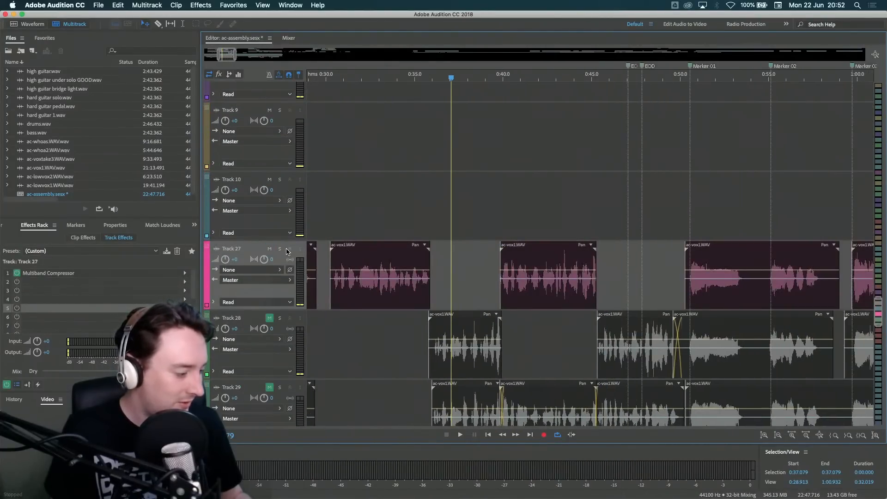
pyautogui.click(501, 79)
pyautogui.press('space')
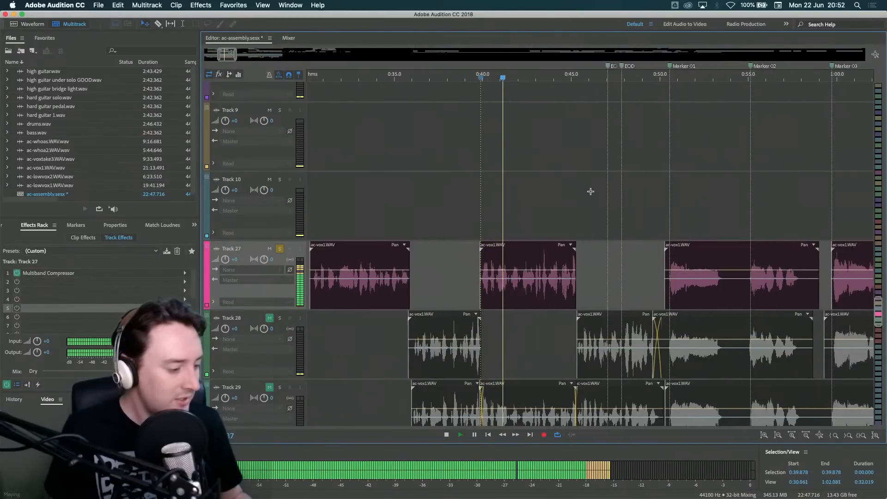
pyautogui.hscroll(5, 556, 195)
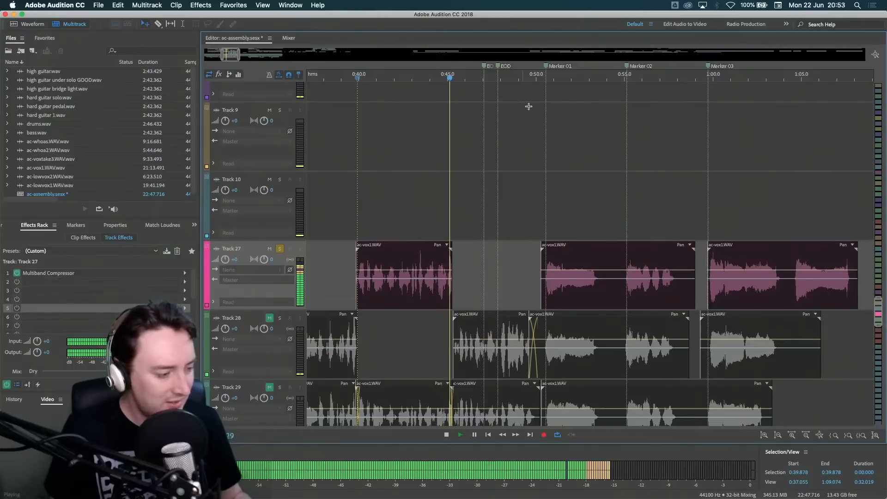
# - Jump to Marker 01 and listen to the soloed Track 27 vocal until about 0:53.5
pyautogui.click(547, 82)
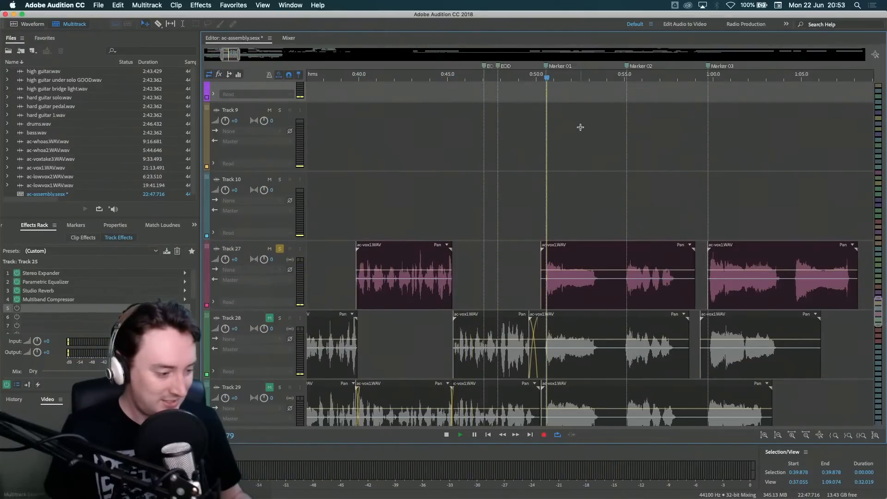
pyautogui.hscroll(6, 580, 127)
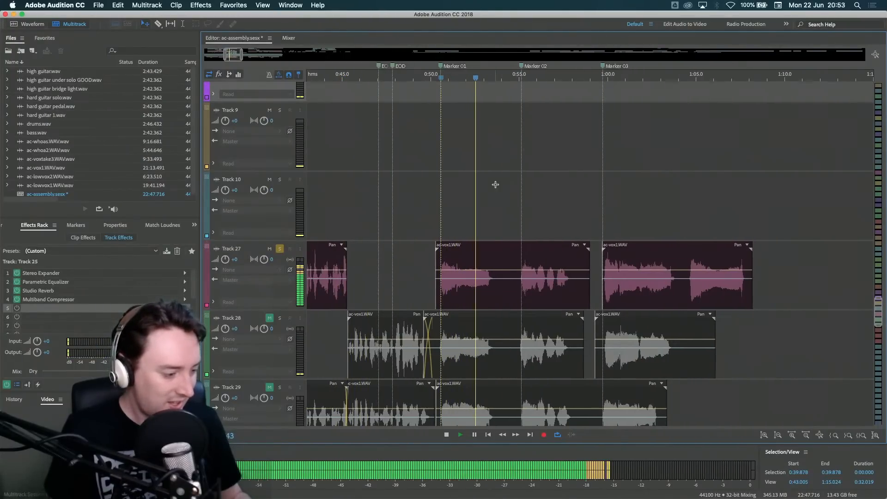
pyautogui.press('space')
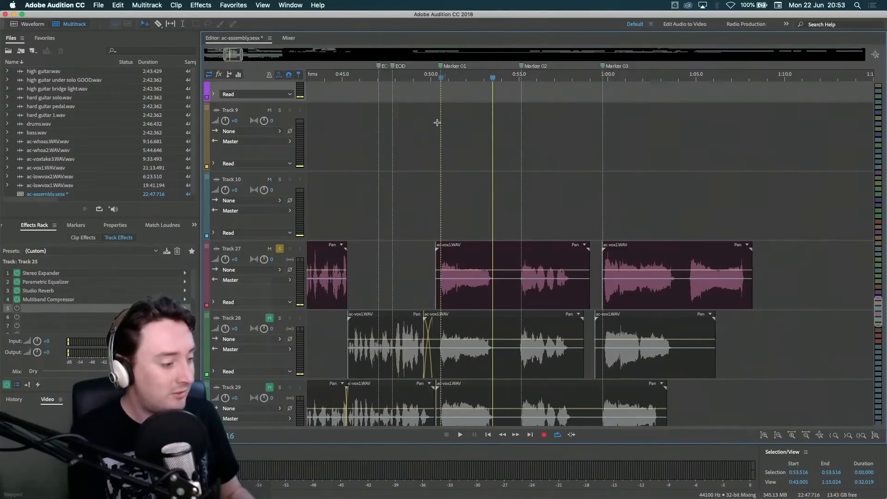
# - Play the soloed Track 27 vocal from about 0:50 to the end of its clip after Marker 03
pyautogui.press('space')
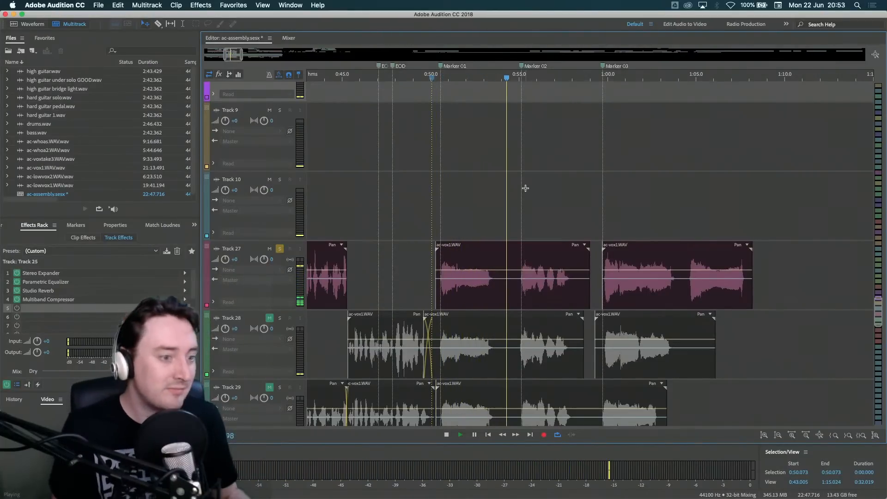
pyautogui.hscroll(4, 548, 227)
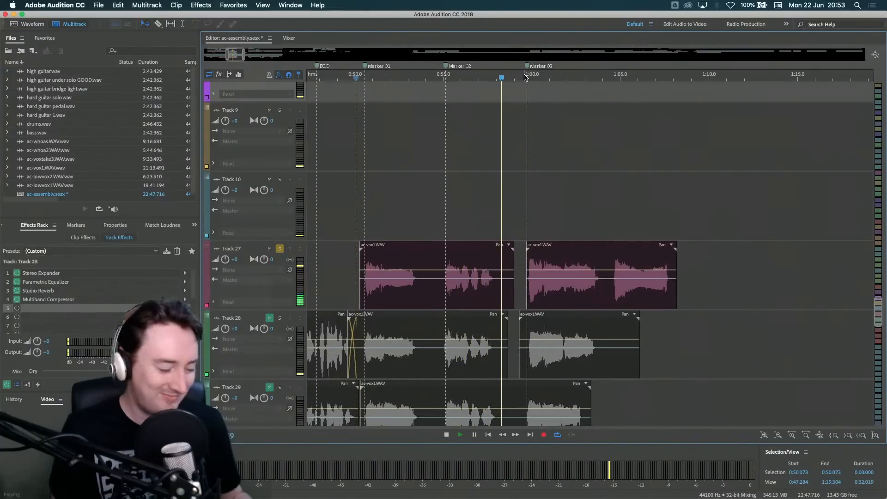
pyautogui.hscroll(4, 537, 131)
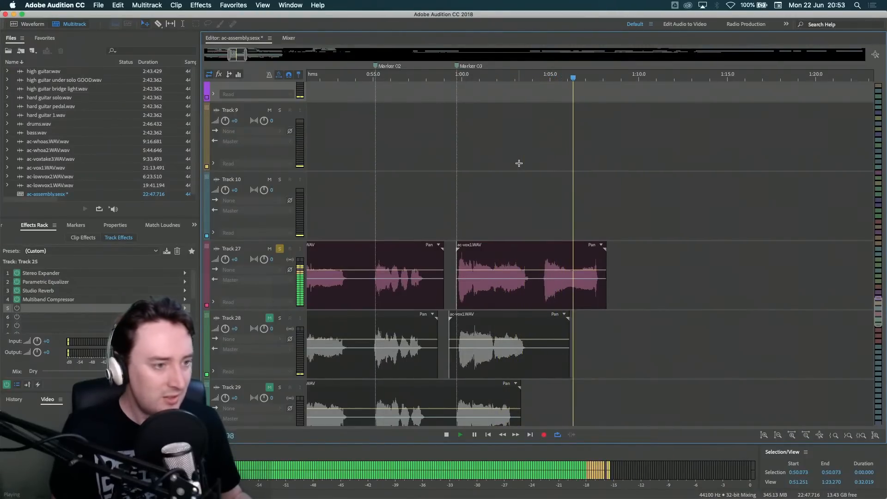
pyautogui.press('space')
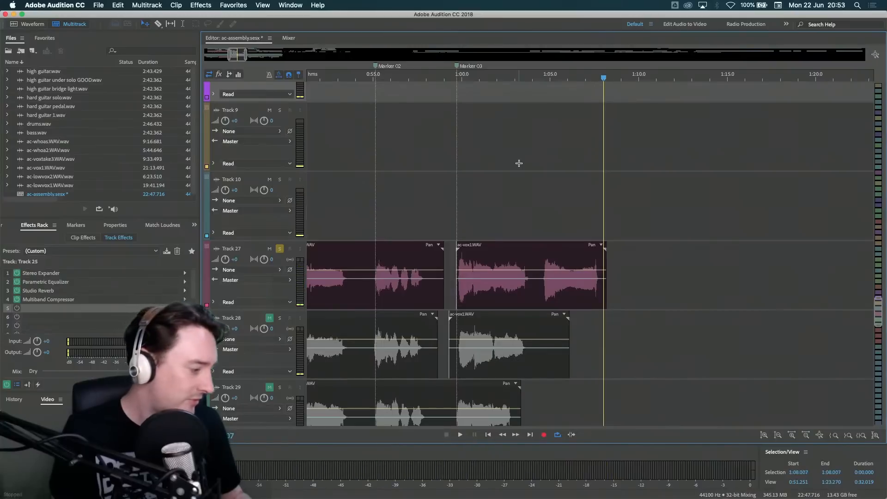
# - Turn off the solo on Track 27 and mute the track
pyautogui.click(280, 250)
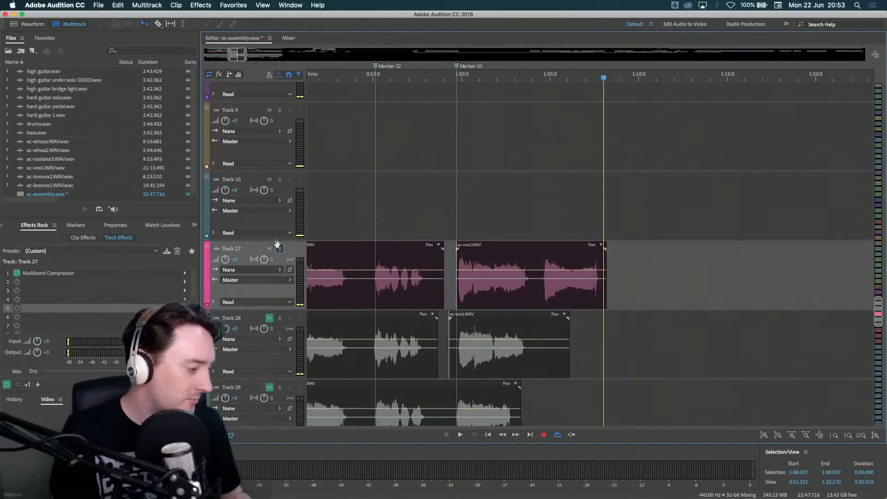
pyautogui.click(270, 249)
# - Solo VOX SCREAM and VOX SCREAM 1, and play both from about 0:50.3
pyautogui.scroll(-15, 412, 188)
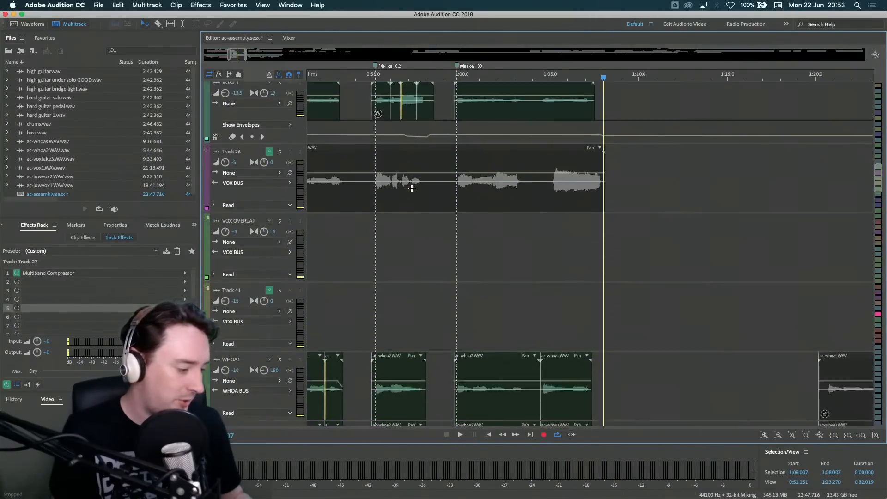
pyautogui.hscroll(-5, 412, 188)
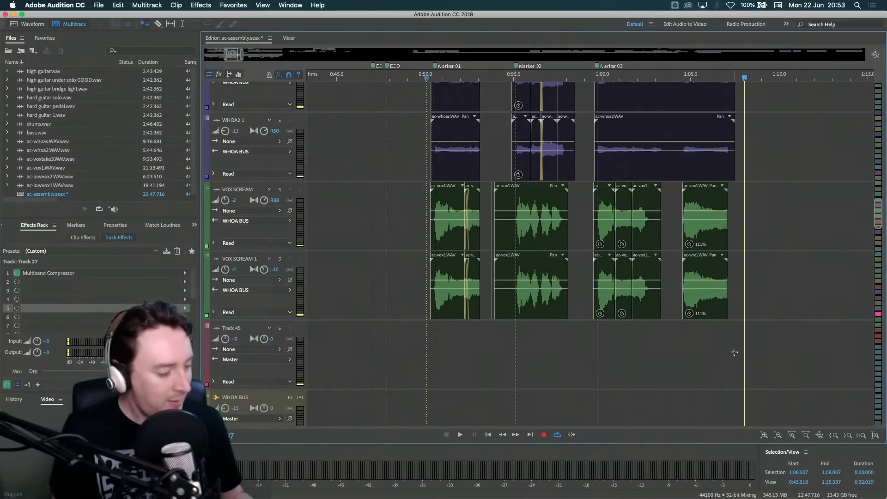
pyautogui.scroll(2, 445, 224)
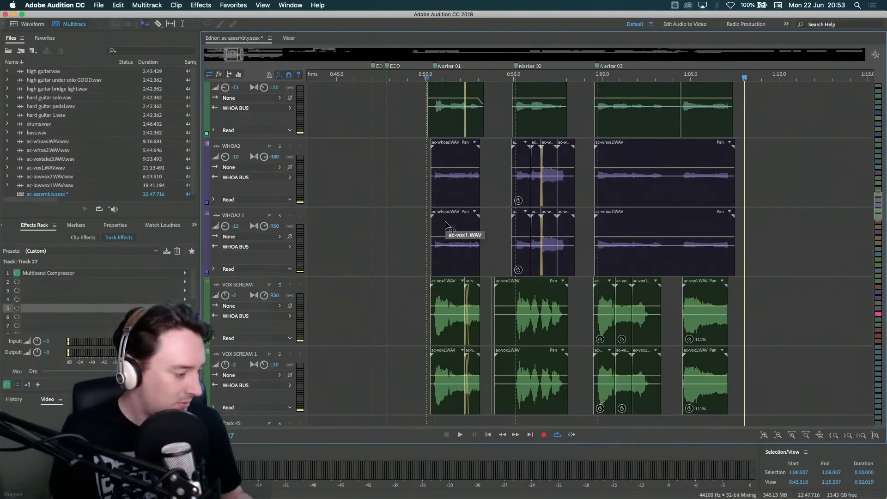
pyautogui.scroll(-4, 446, 223)
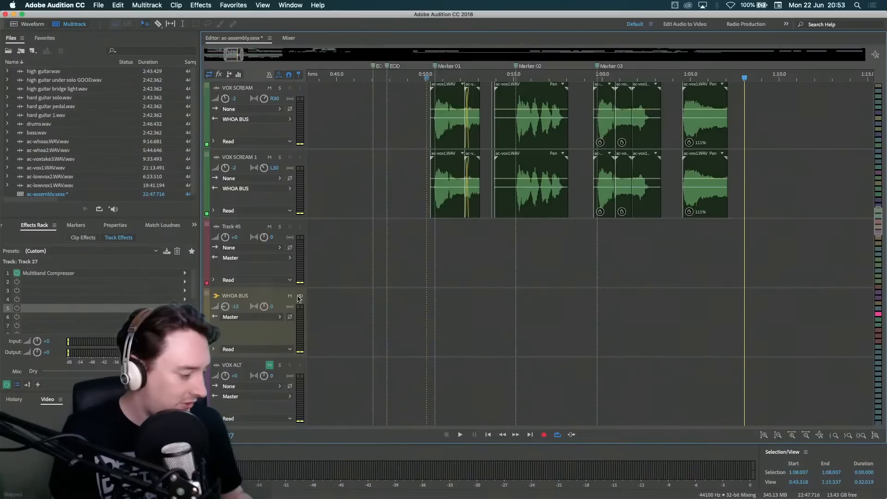
pyautogui.scroll(1, 352, 256)
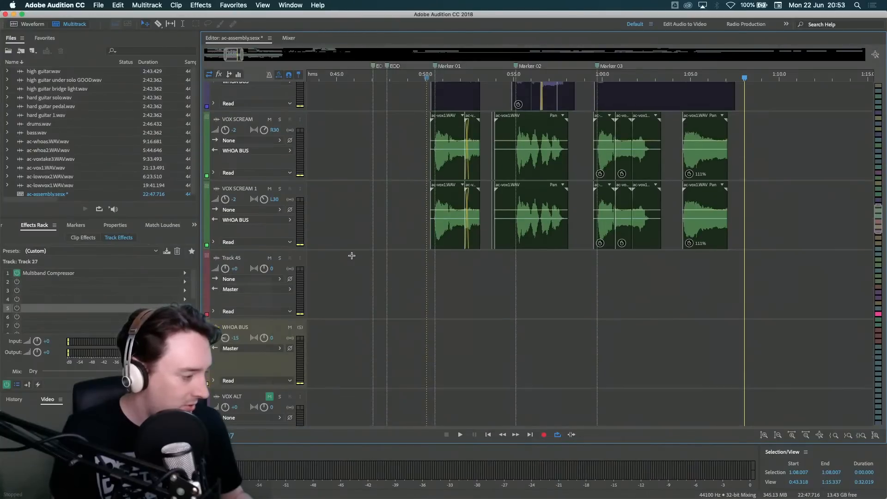
pyautogui.click(279, 119)
pyautogui.click(279, 189)
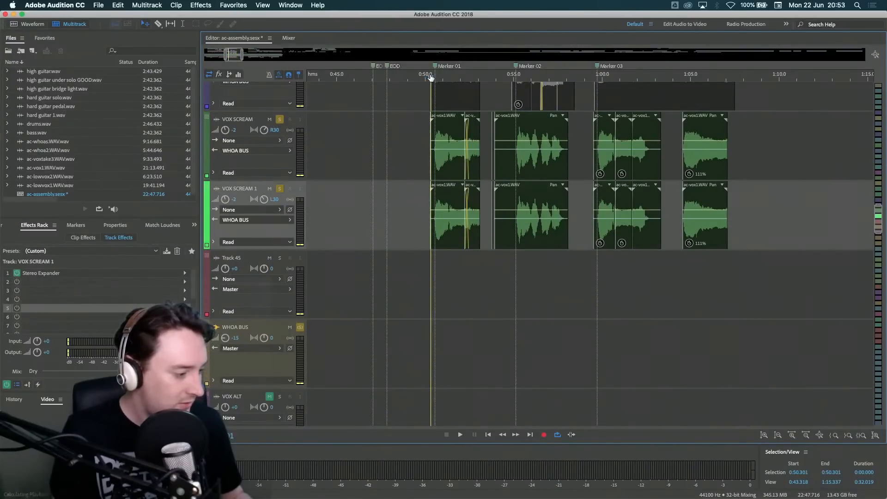
pyautogui.scroll(1, 394, 206)
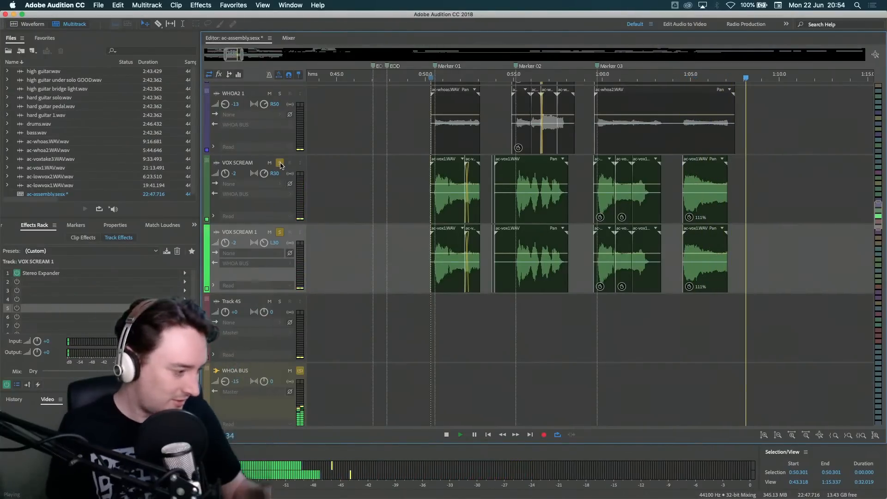
# - Extend the last ac-vox1 clip on both scream tracks to about 1:08.6, listen to its tail, and undo the extension
pyautogui.press('space')
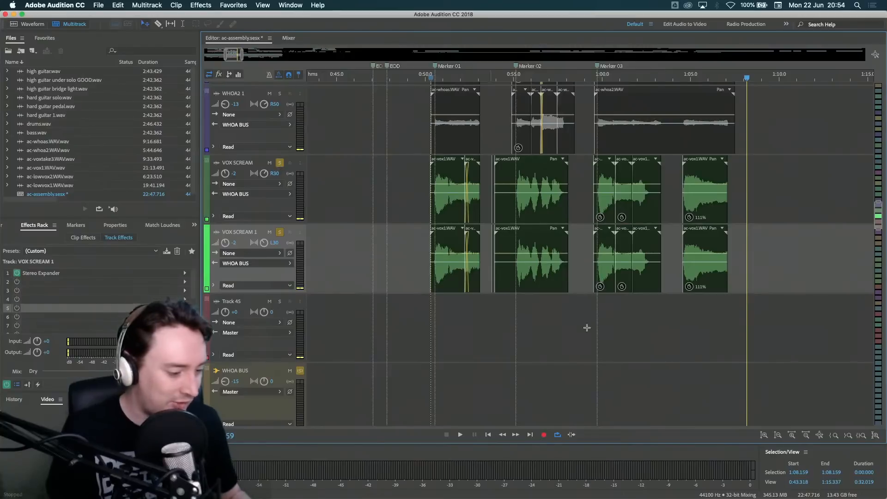
pyautogui.moveTo(730, 208); pyautogui.dragTo(752, 219)
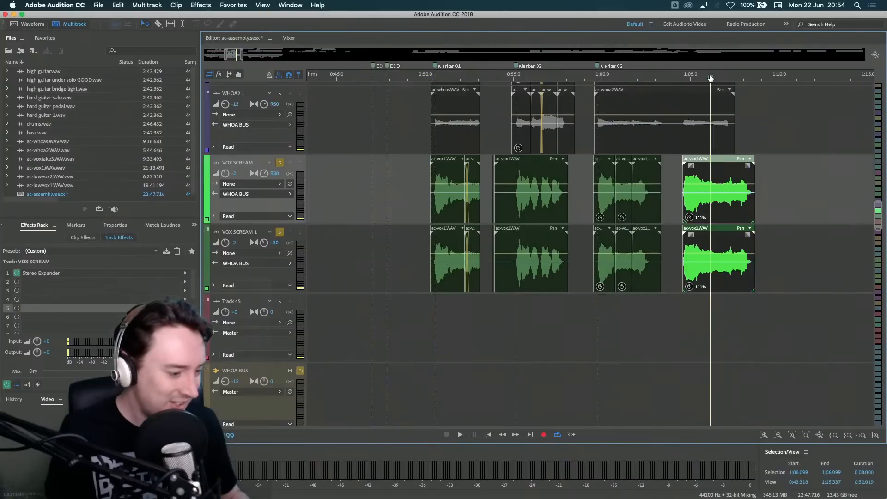
pyautogui.press('space')
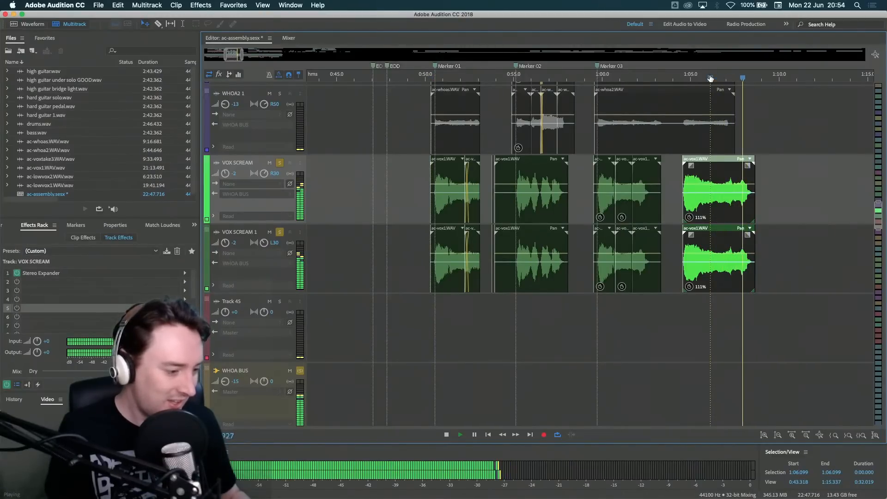
pyautogui.press('space')
pyautogui.press('super+z')
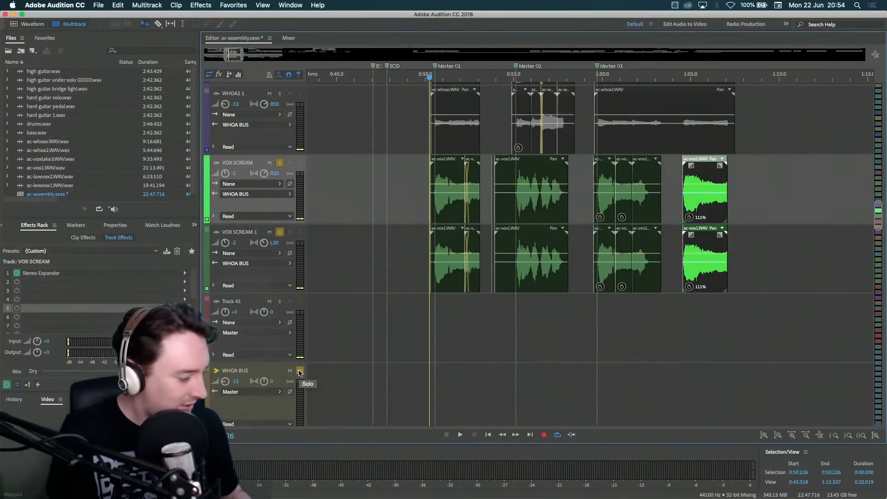
# - Turn off the solo on VOX SCREAM and VOX SCREAM 1, and solo the WHOA BUS
pyautogui.click(279, 163)
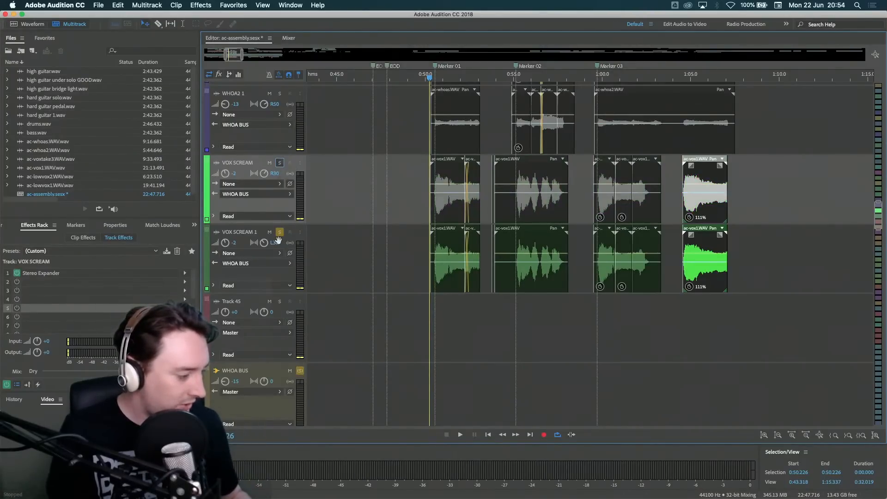
pyautogui.click(281, 232)
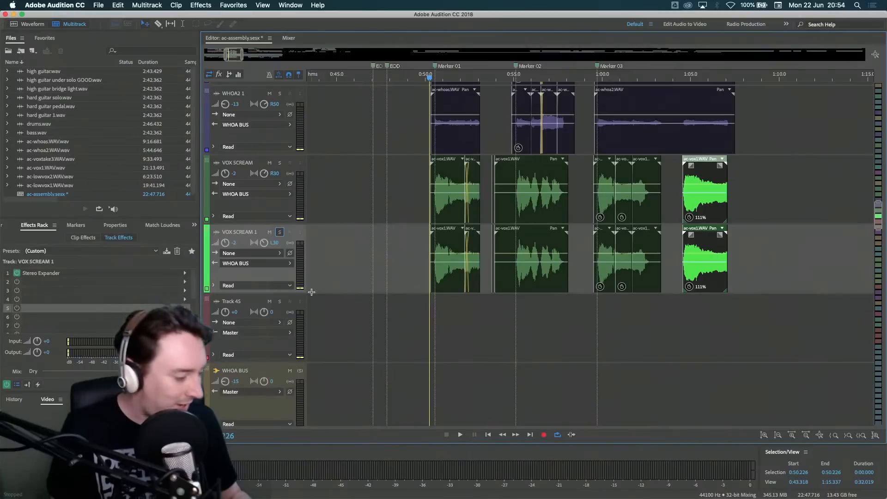
pyautogui.click(296, 371)
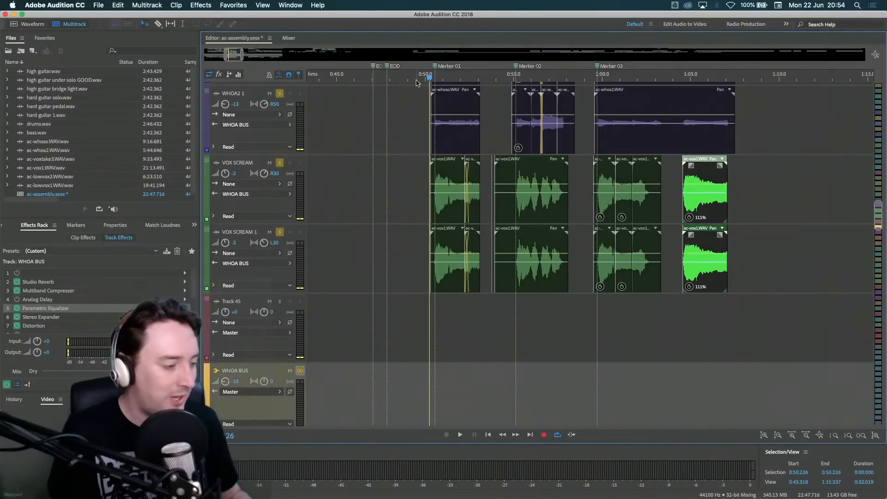
# - Play the soloed WHOA BUS layers from about 0:49.5 to the end of the clips after Marker 03
pyautogui.press('space')
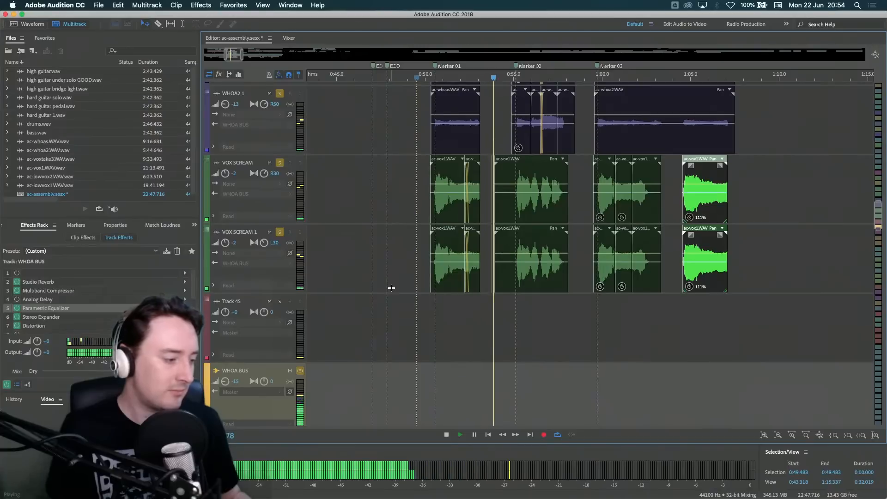
pyautogui.scroll(5, 391, 288)
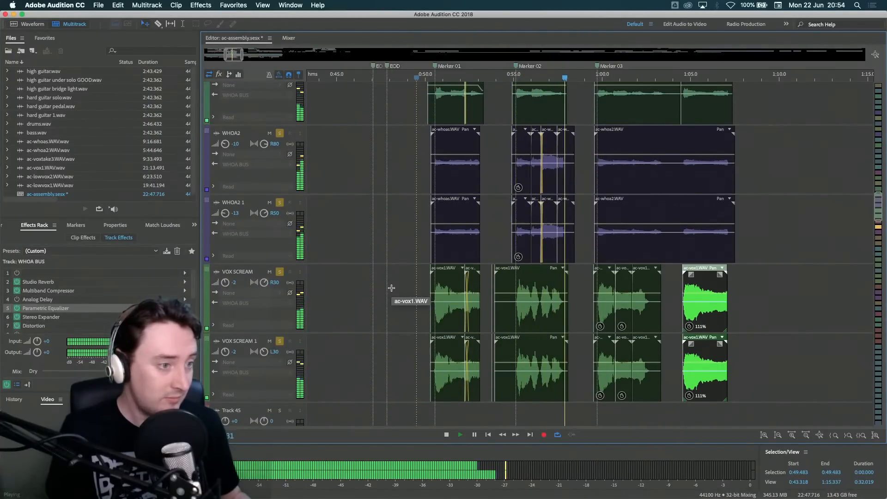
pyautogui.scroll(-5, 392, 288)
pyautogui.scroll(-2, 392, 287)
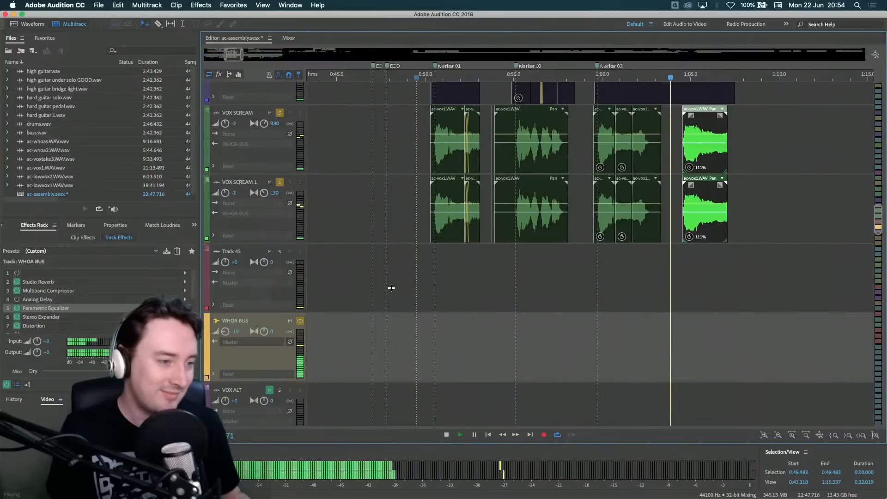
pyautogui.scroll(4, 392, 288)
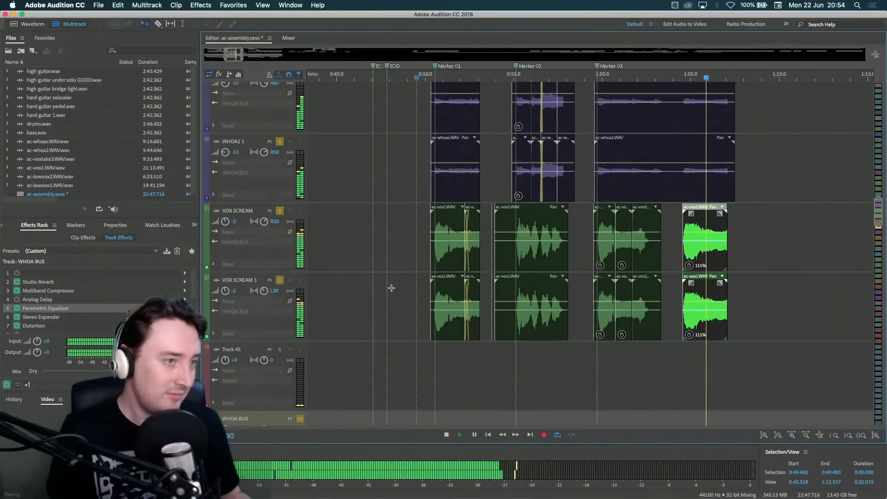
pyautogui.press('space')
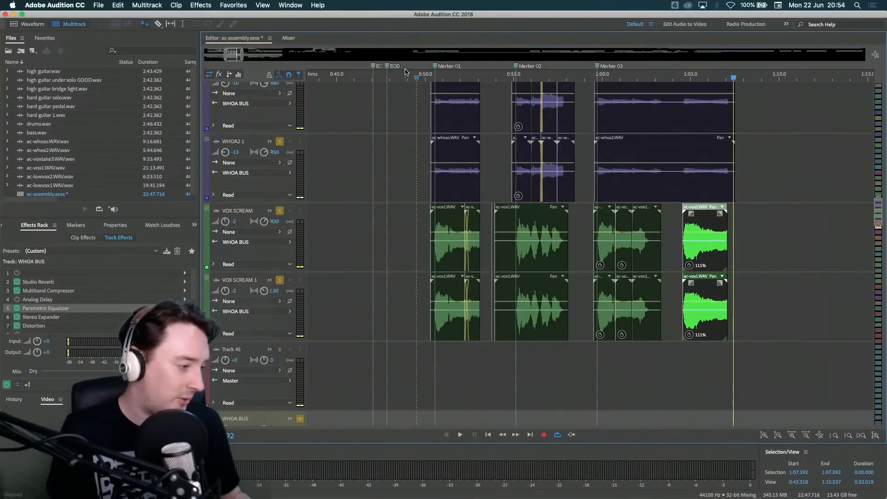
# - Turn off the WHOA BUS solo and briefly play the mix from about 0:47
pyautogui.scroll(-3, 343, 409)
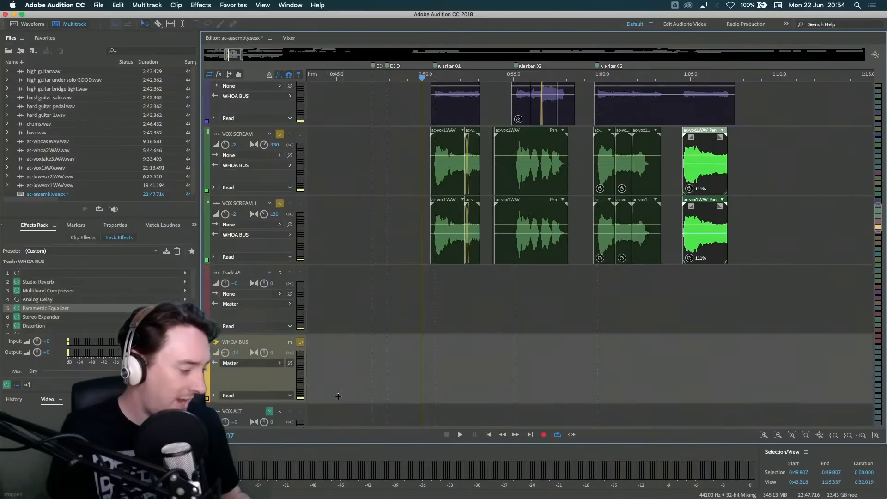
pyautogui.click(373, 79)
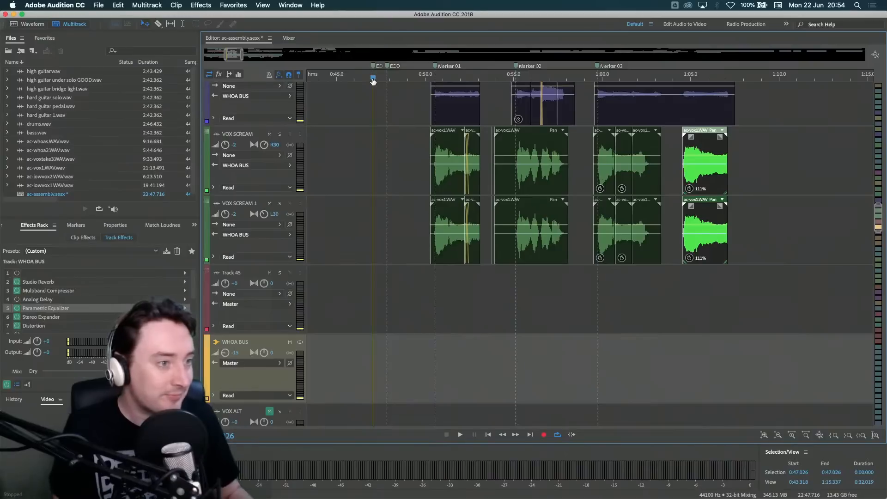
pyautogui.press('space')
pyautogui.press('space')
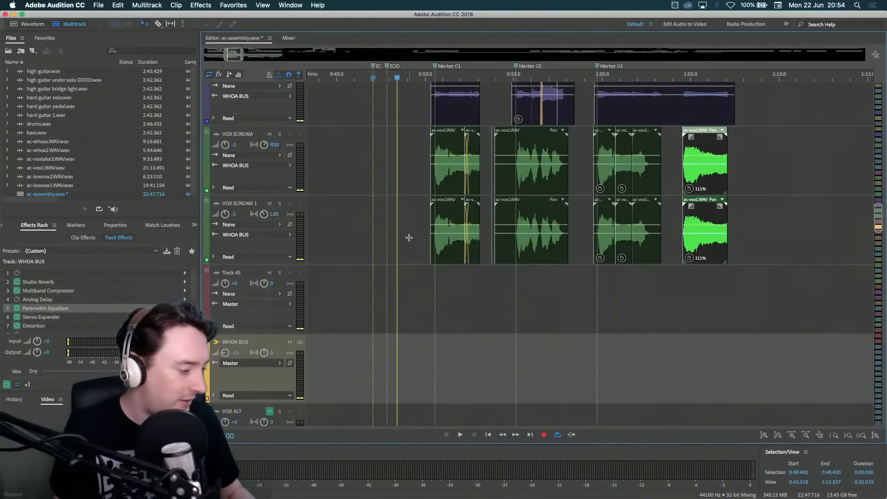
# - Unmute the VOX BUS to bring the main vocals back into the mix
pyautogui.scroll(10, 409, 237)
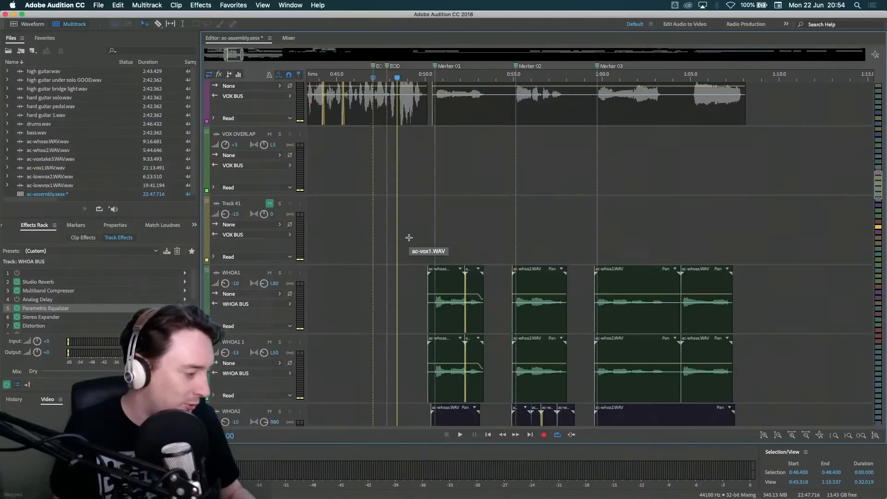
pyautogui.scroll(-10, 409, 238)
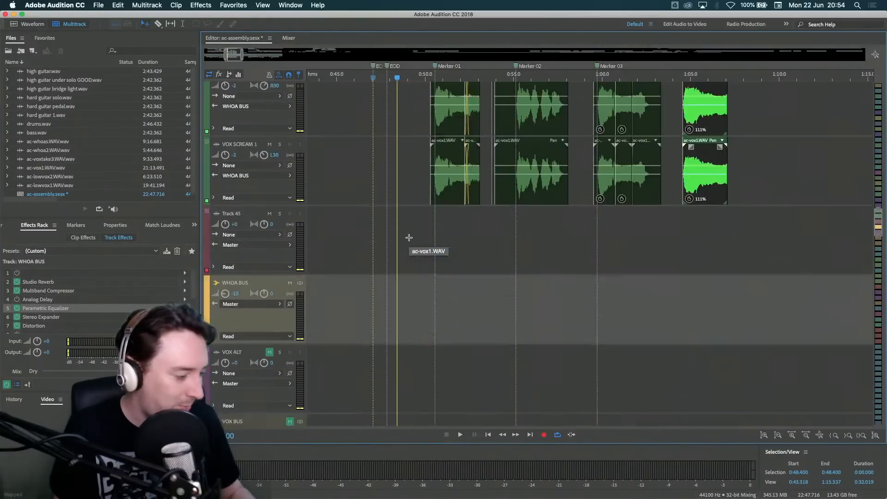
pyautogui.scroll(-3, 409, 238)
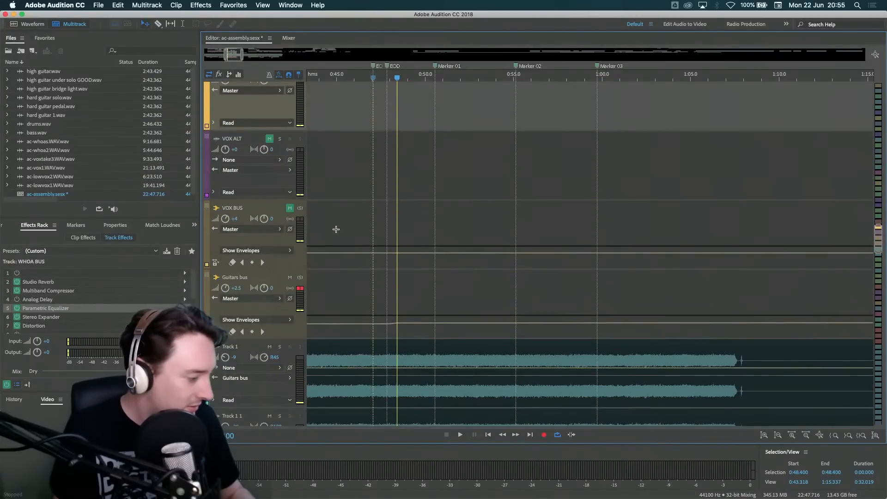
pyautogui.click(290, 210)
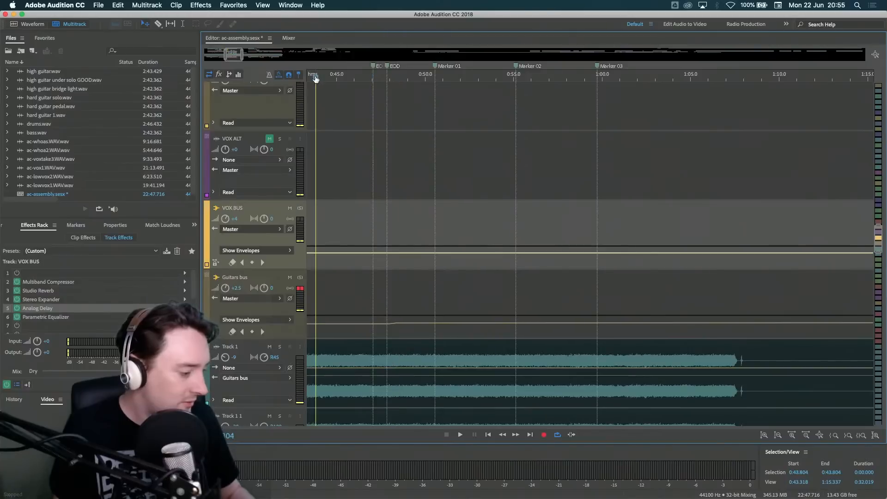
# - Play the mix with vocals from about 0:43.8, and replay it from about 0:51.7 to about 1:05.4
pyautogui.press('space')
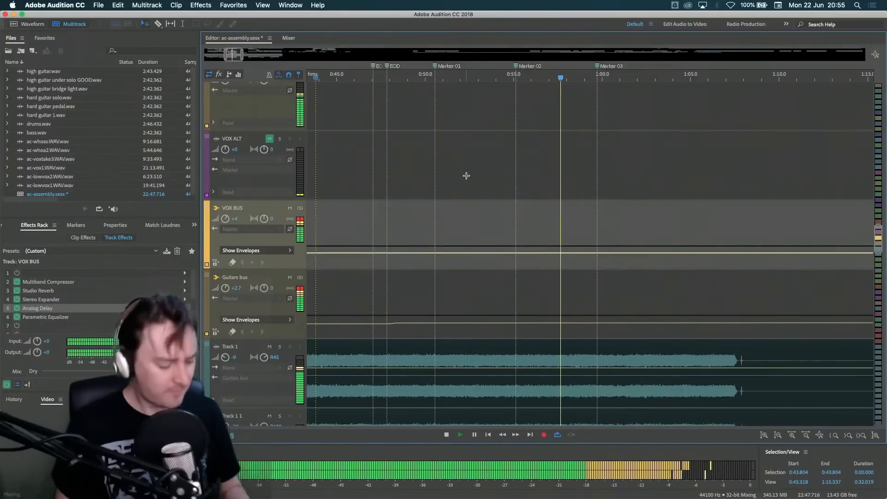
pyautogui.press('space')
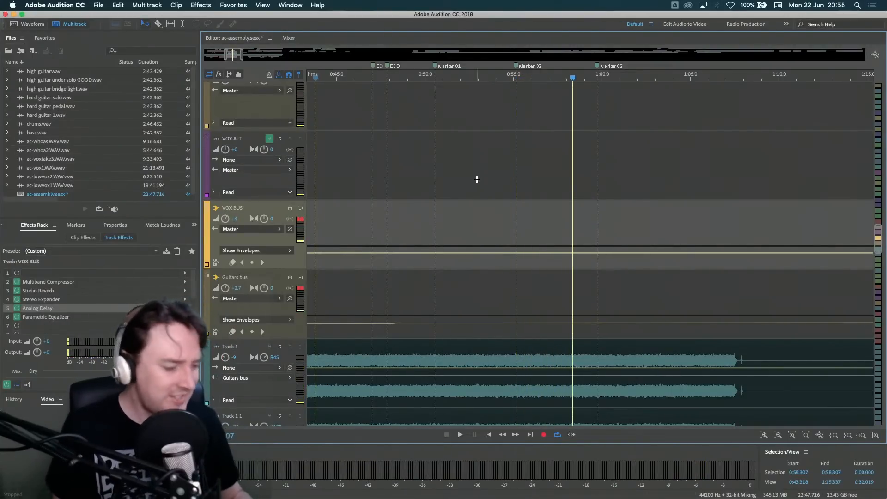
pyautogui.click(456, 78)
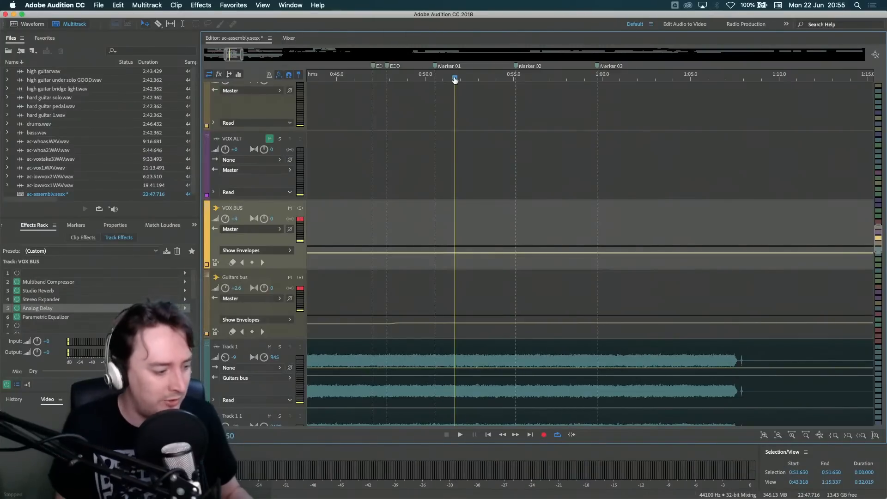
pyautogui.press('space')
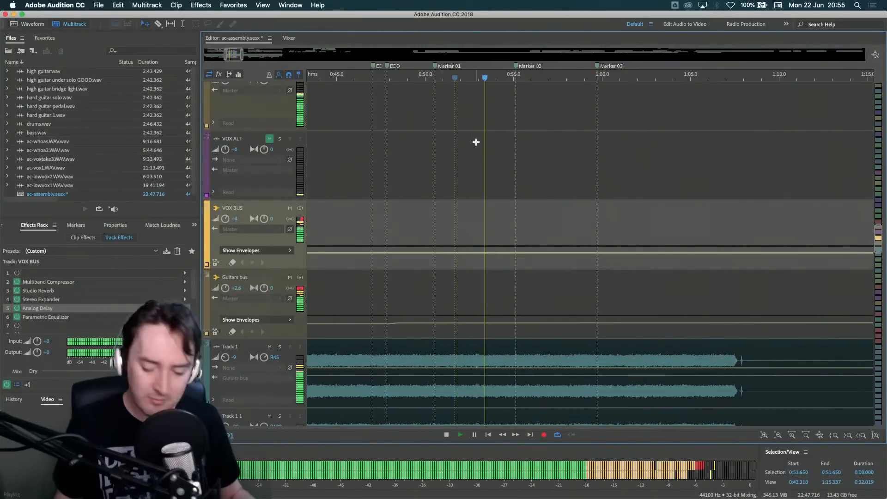
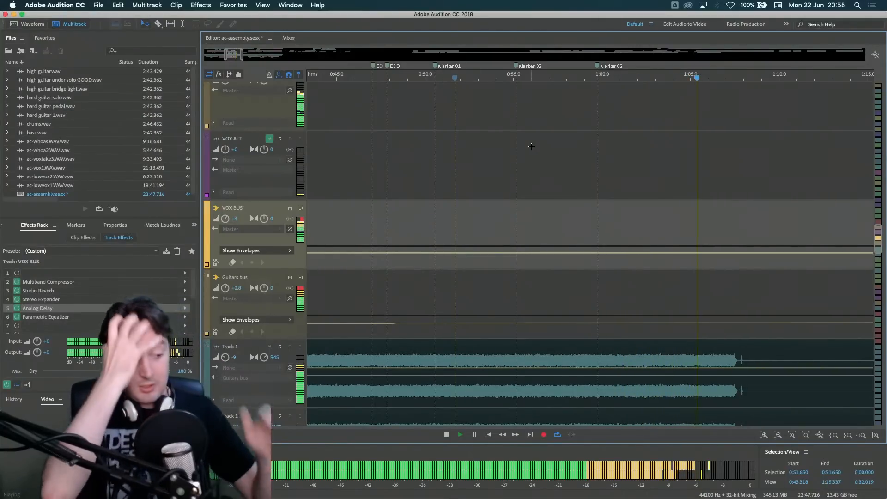
pyautogui.press('space')
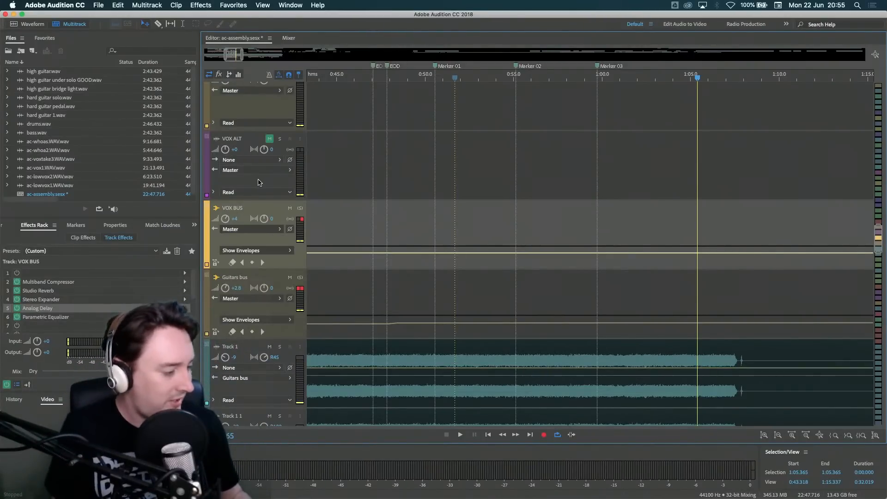
# - Return to the start of the session and solo the drums on Track 8
pyautogui.scroll(-5, 259, 182)
pyautogui.scroll(-5, 402, 159)
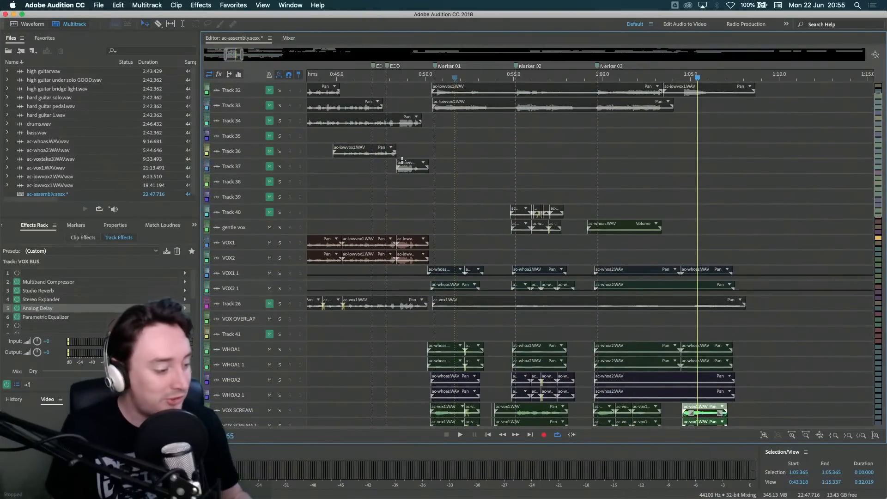
pyautogui.hscroll(-15, 452, 211)
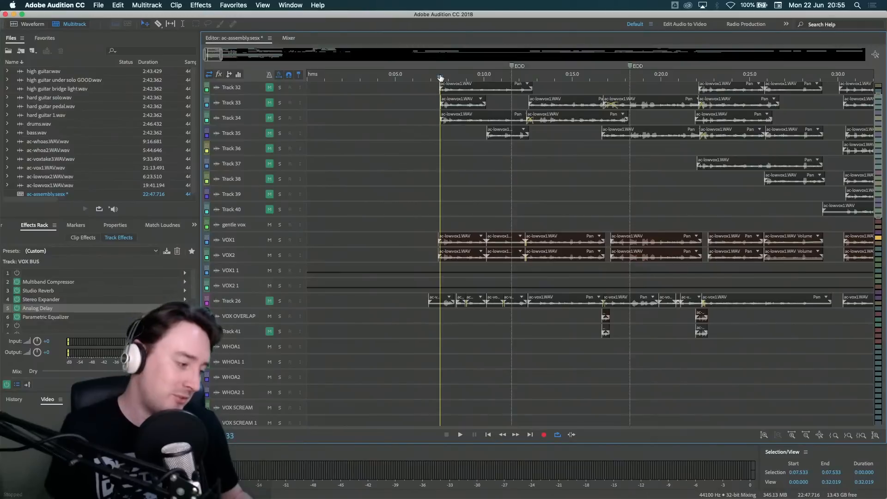
pyautogui.scroll(3, 358, 251)
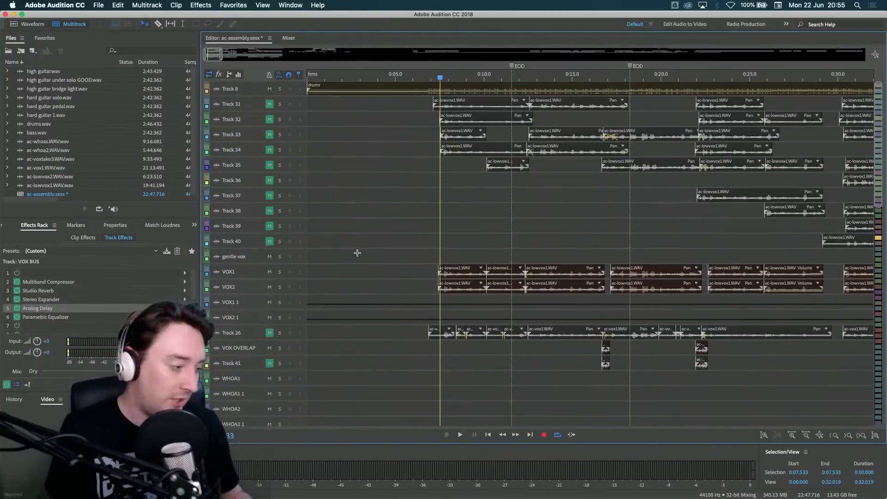
pyautogui.scroll(5, 370, 210)
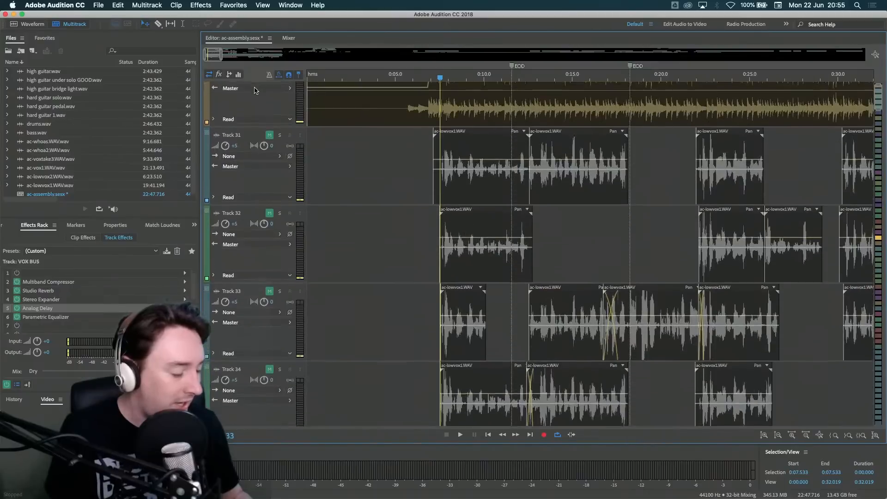
pyautogui.scroll(1, 375, 215)
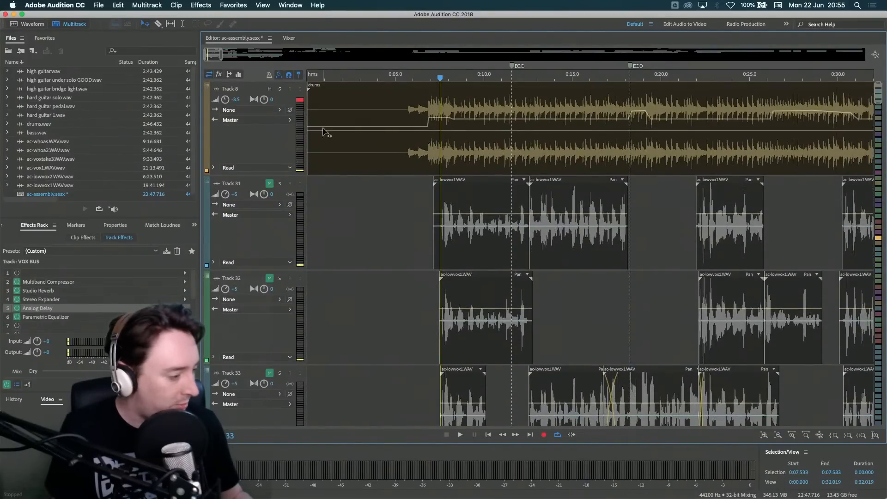
pyautogui.click(280, 89)
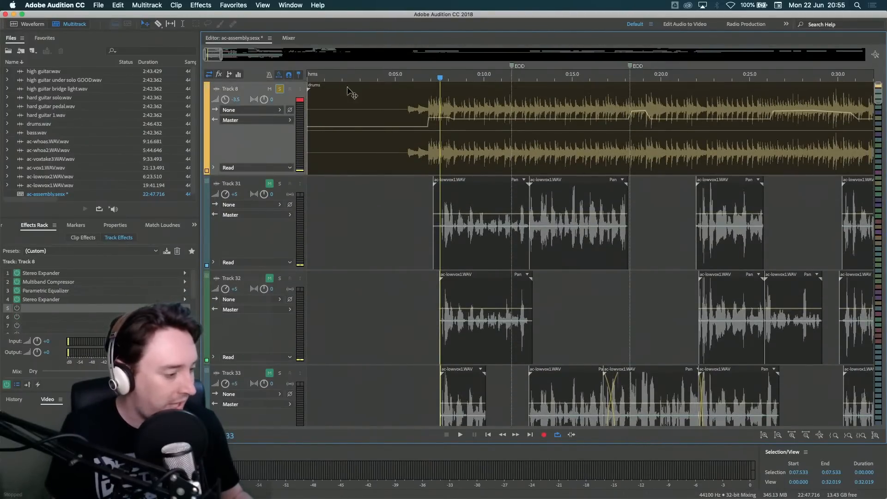
# - Select the drums clip and play the soloed drums from about 0:06.7, skipping ahead to about 0:17
pyautogui.click(513, 108)
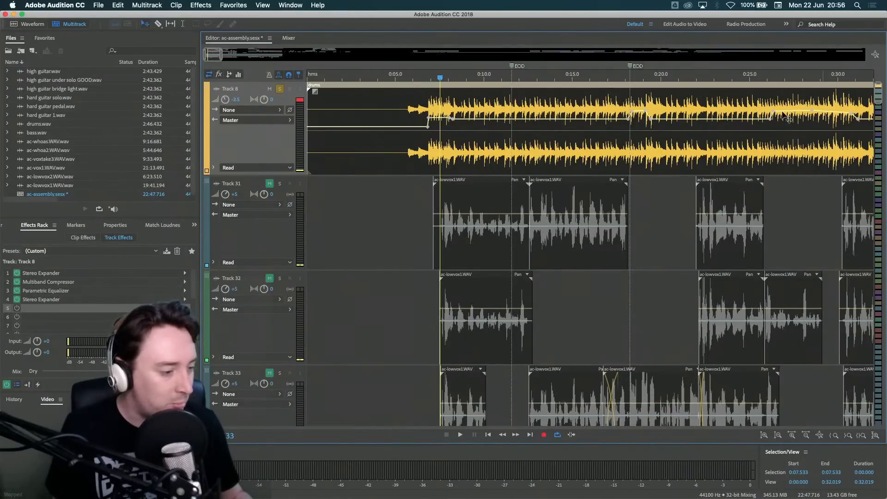
pyautogui.click(426, 78)
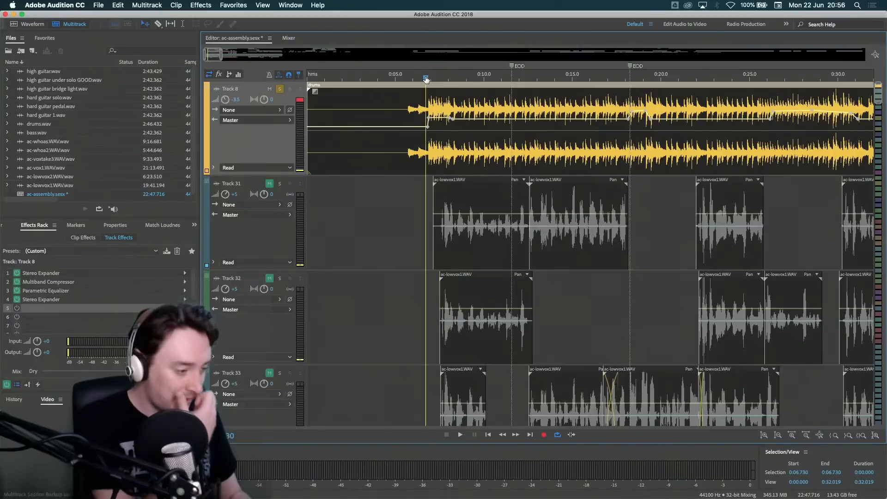
pyautogui.press('space')
pyautogui.hscroll(3, 546, 109)
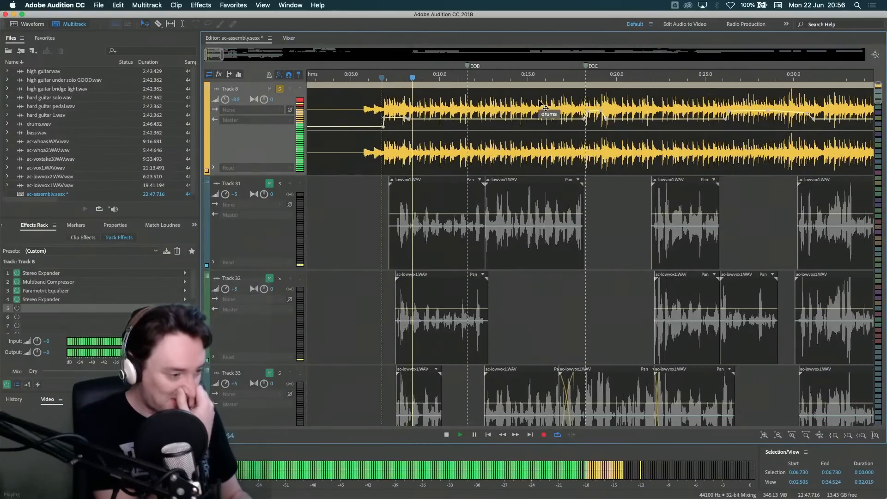
pyautogui.click(557, 78)
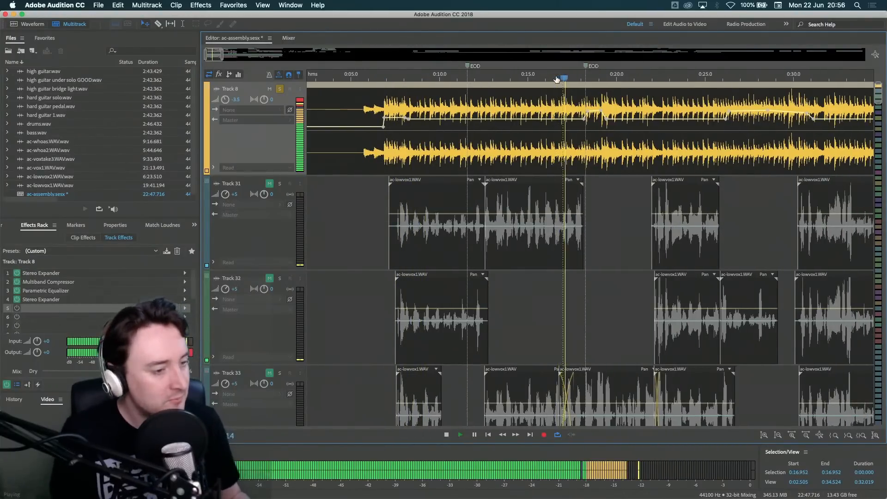
# - Skip the soloed drums ahead to about 0:25.8 and listen until about 0:31
pyautogui.hscroll(5, 635, 103)
pyautogui.hscroll(2, 637, 102)
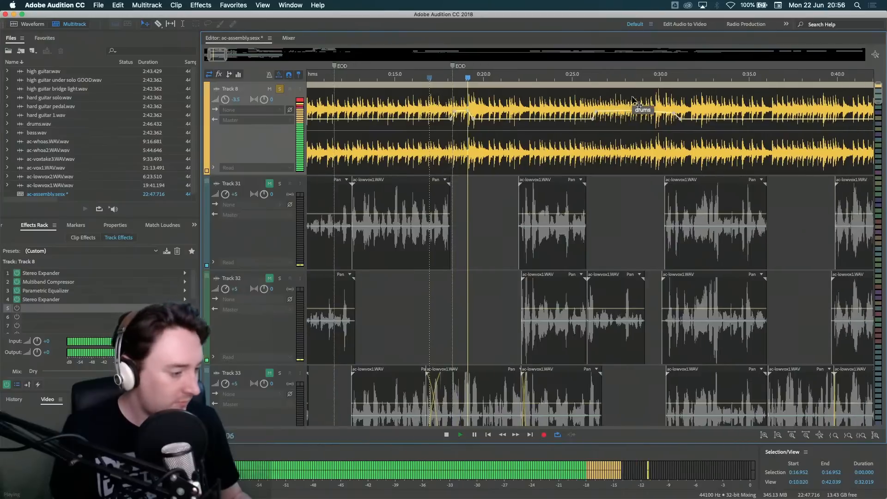
pyautogui.hscroll(1, 606, 98)
pyautogui.hscroll(1, 605, 98)
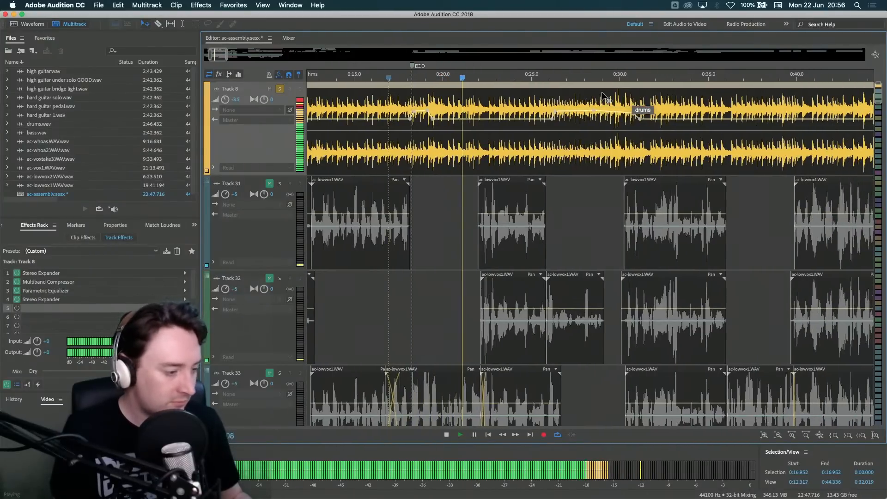
pyautogui.click(545, 78)
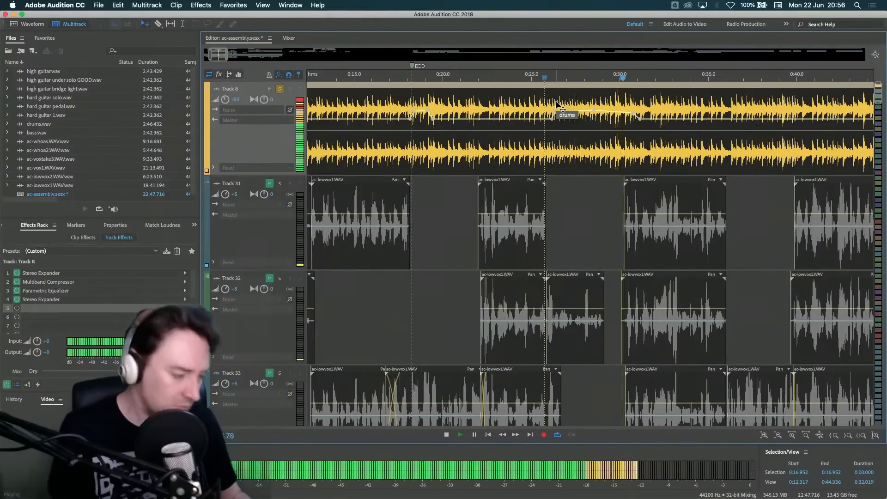
pyautogui.press('space')
# - Turn off the solo on the drums track, Track 8, to bring back the rest of the mix
pyautogui.hscroll(5, 683, 108)
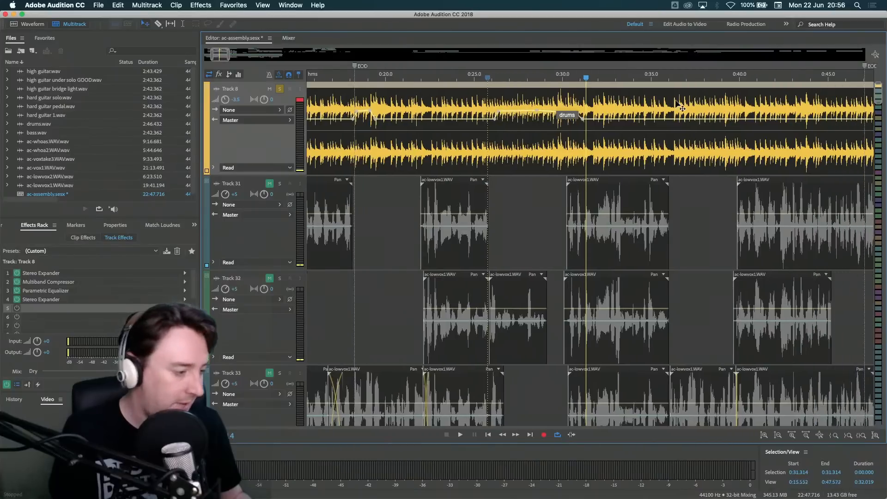
pyautogui.scroll(-10, 360, 209)
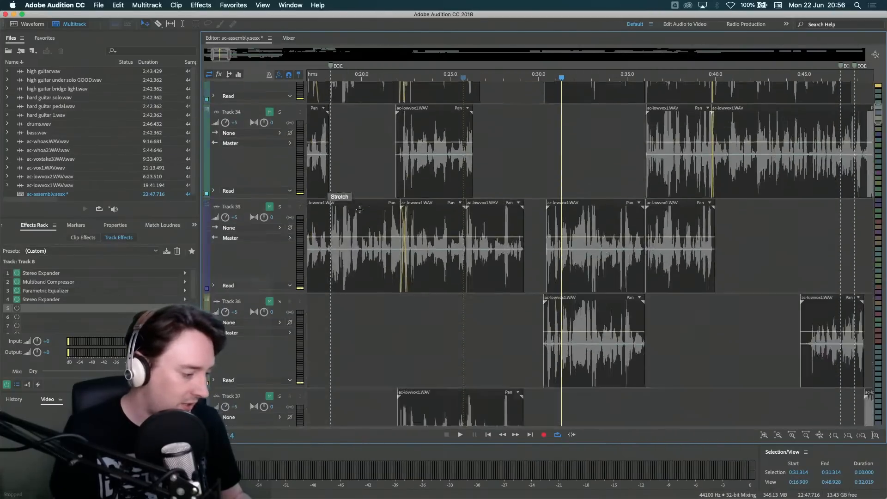
pyautogui.scroll(-10, 360, 209)
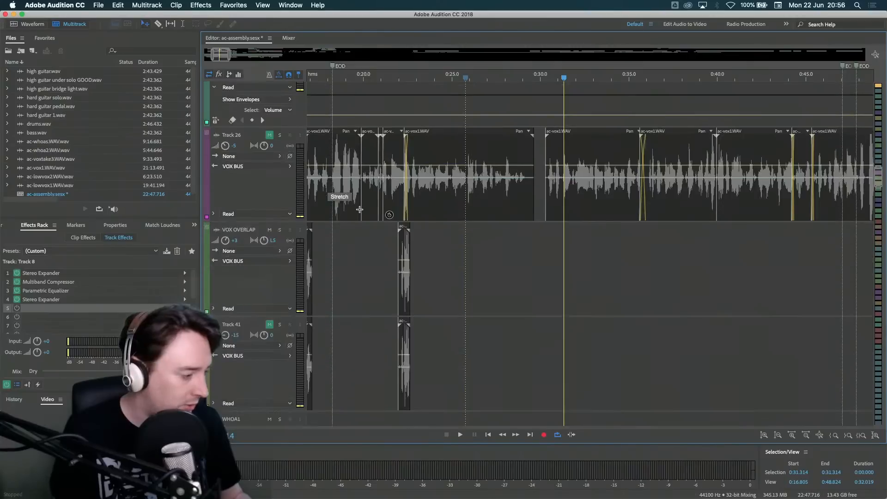
pyautogui.hscroll(-15, 360, 210)
pyautogui.scroll(-3, 359, 209)
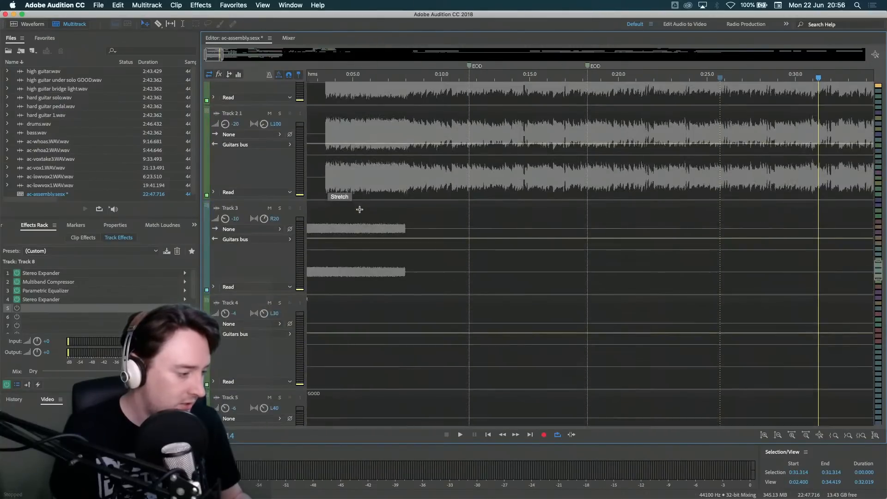
pyautogui.scroll(20, 404, 172)
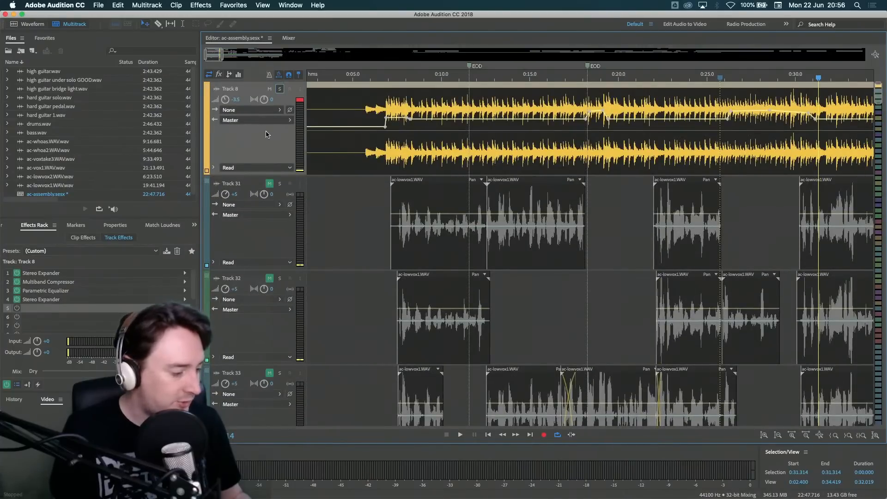
# - Play the full mix from about 0:59.3, just before Marker 03, skipping ahead to about 1:06
pyautogui.scroll(-15, 267, 134)
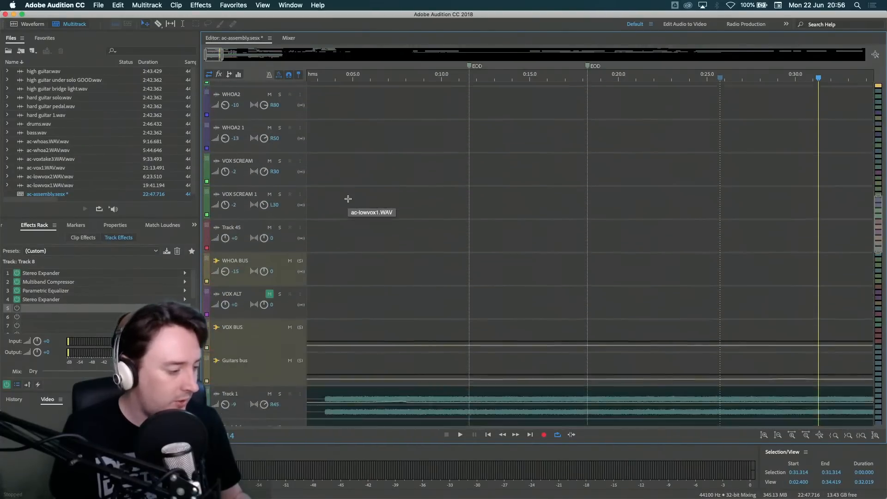
pyautogui.scroll(8, 348, 199)
pyautogui.hscroll(10, 348, 199)
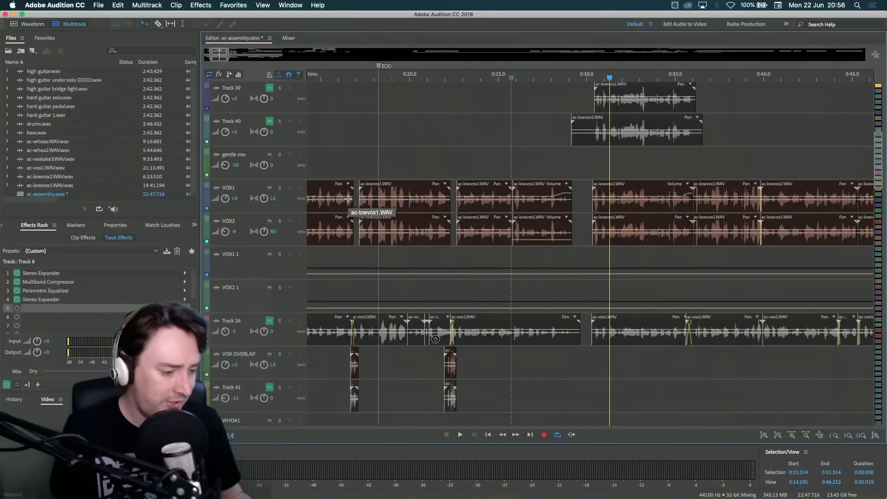
pyautogui.hscroll(4, 742, 140)
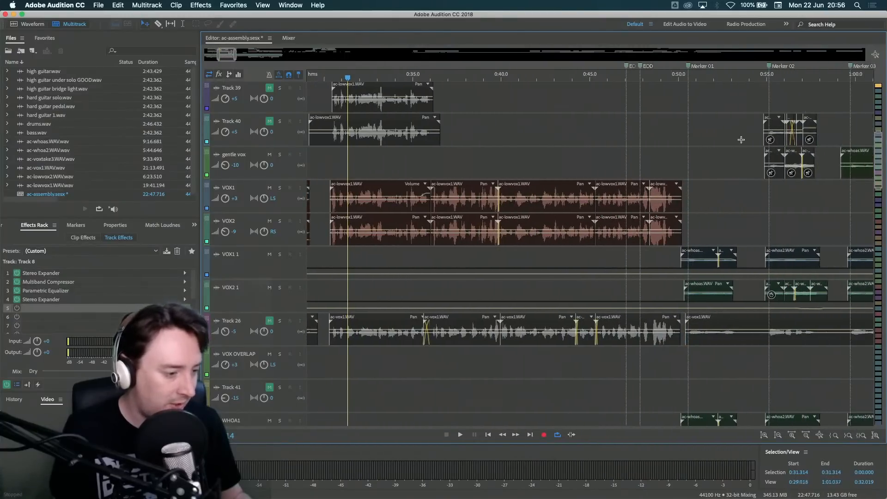
pyautogui.click(673, 79)
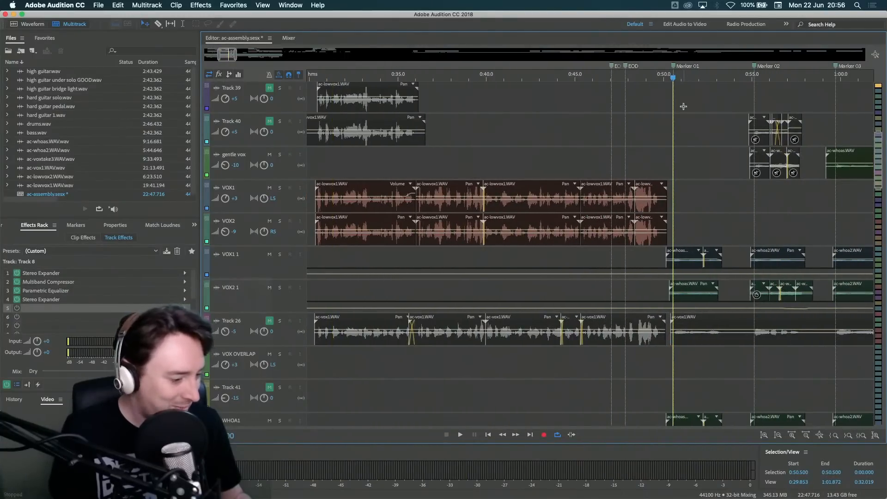
pyautogui.hscroll(10, 684, 111)
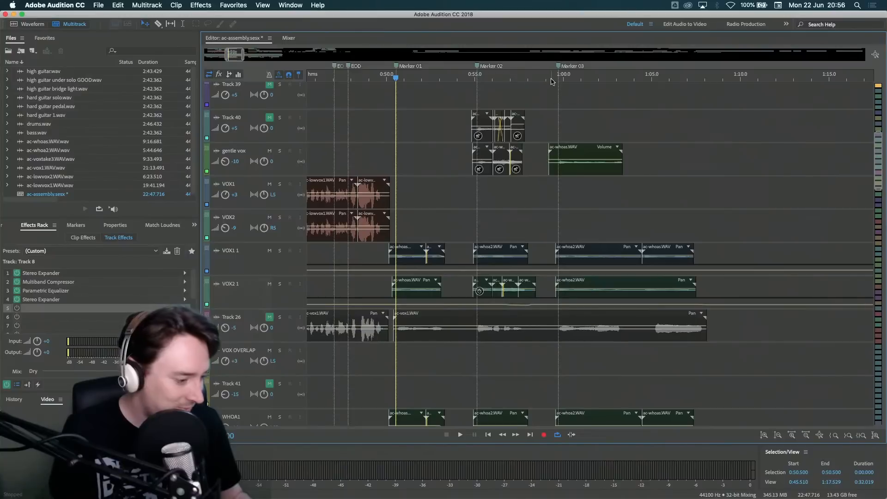
pyautogui.click(551, 79)
pyautogui.press('space')
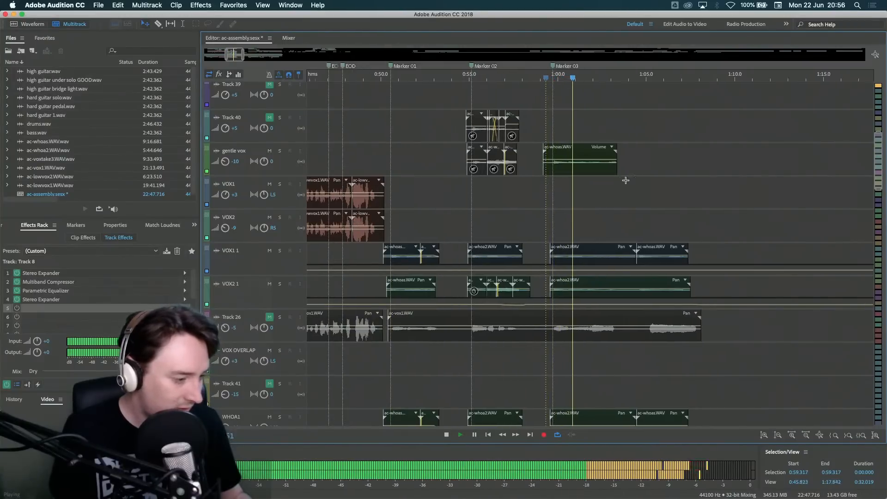
pyautogui.hscroll(1, 626, 180)
pyautogui.hscroll(3, 660, 185)
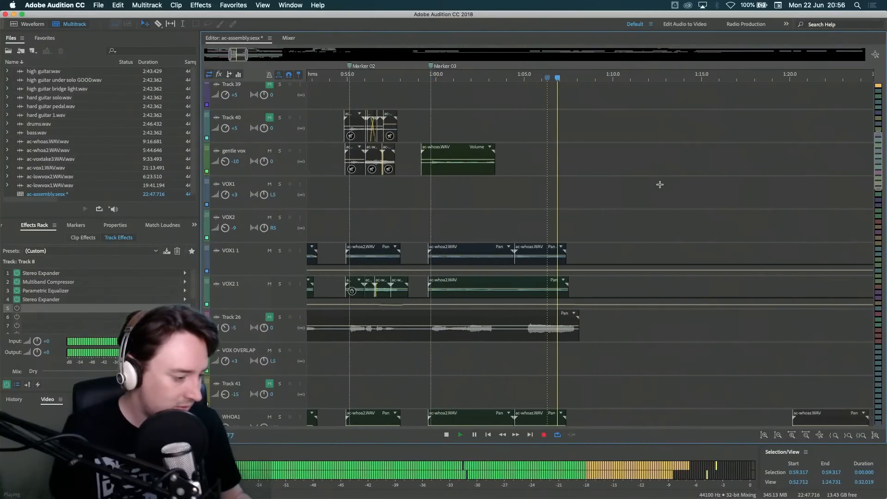
# - Briefly solo Track 5, solo the hard guitar solo on Track 6 instead, and listen to it until about 1:17
pyautogui.scroll(15, 660, 185)
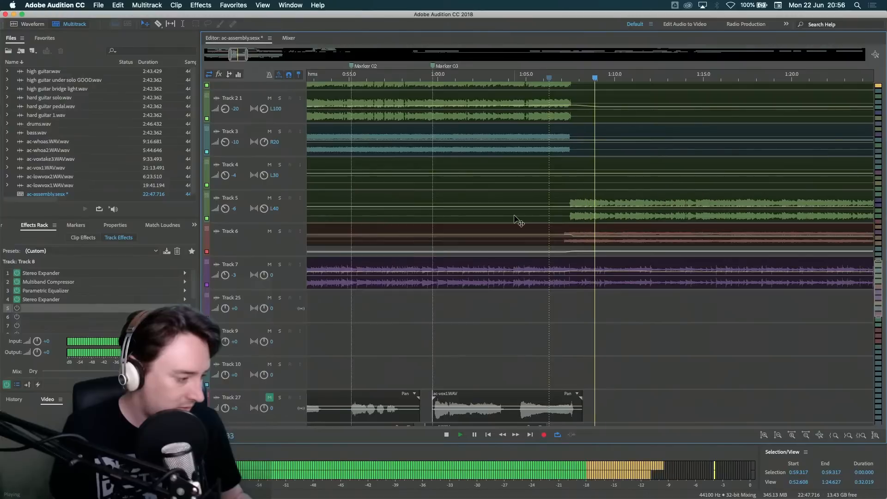
pyautogui.click(279, 198)
pyautogui.click(280, 198)
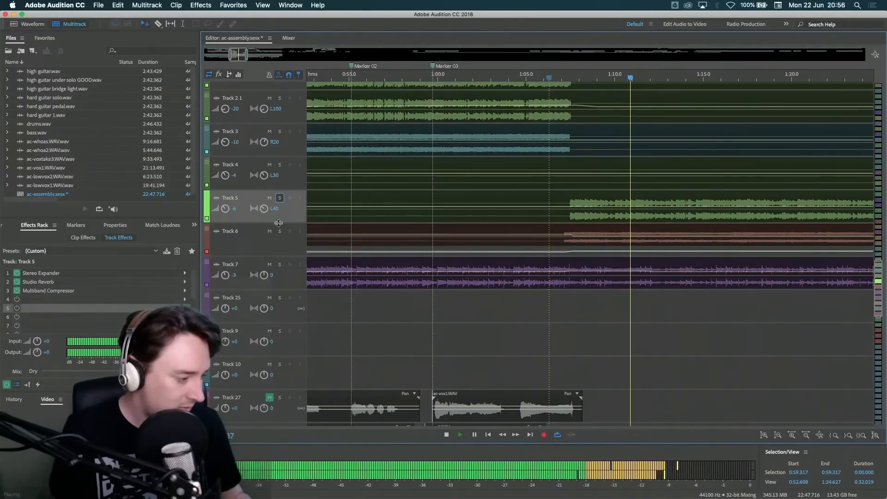
pyautogui.click(280, 231)
pyautogui.scroll(2, 246, 251)
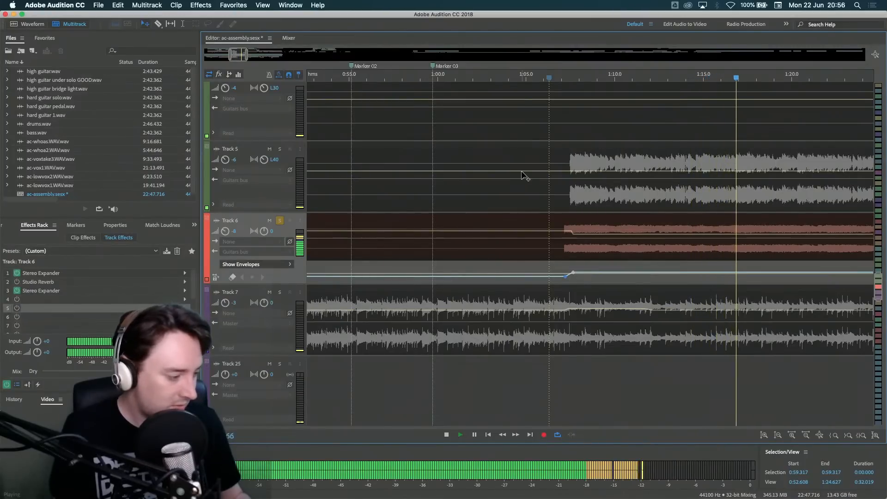
pyautogui.press('space')
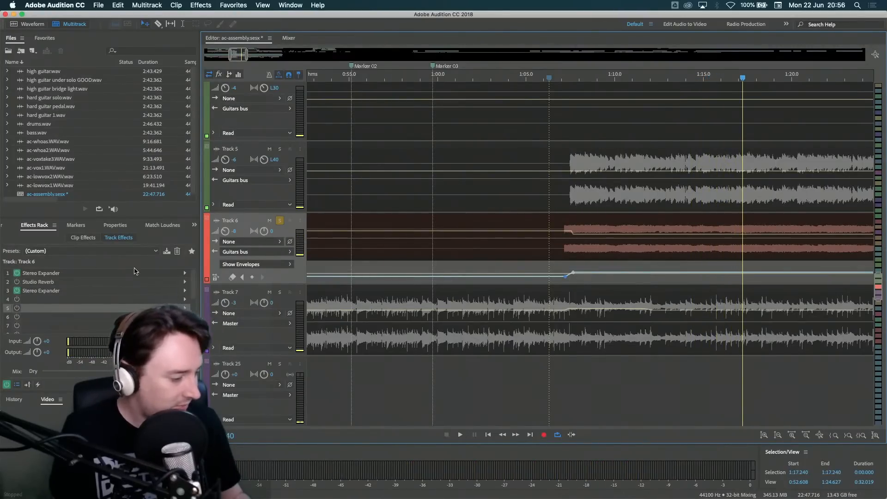
# - Play Track 6 from about 1:17 to about 1:31.6, bypassing and re-enabling its two Stereo Expanders to compare the sound
pyautogui.press('space')
pyautogui.click(17, 273)
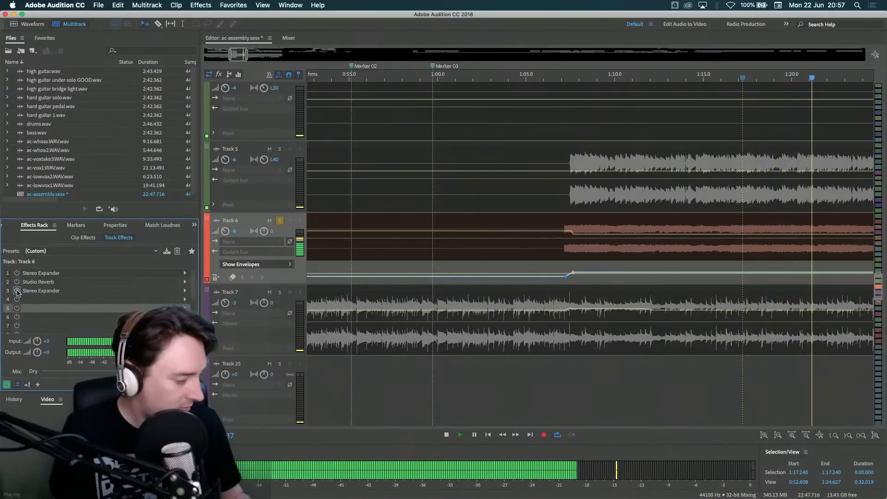
pyautogui.click(17, 291)
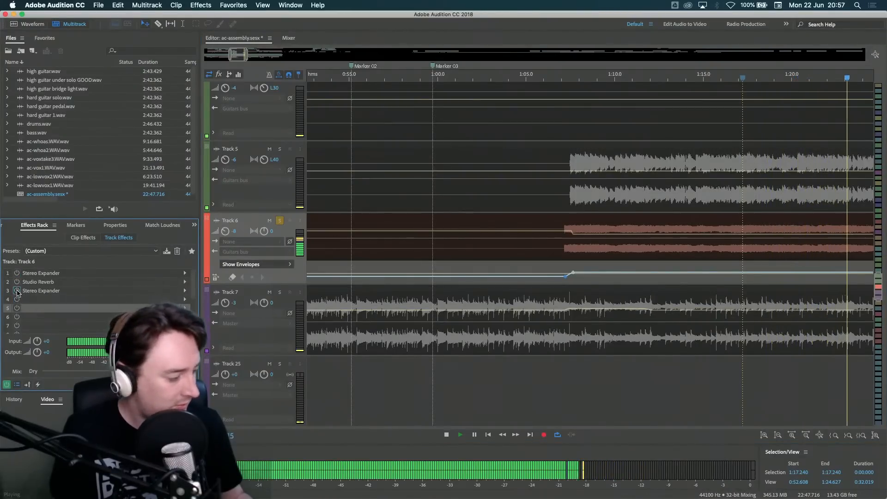
pyautogui.click(16, 273)
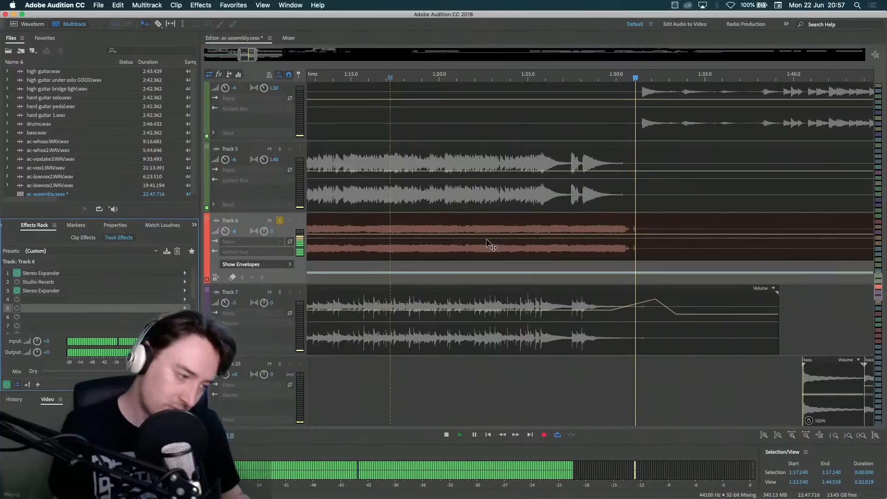
pyautogui.press('space')
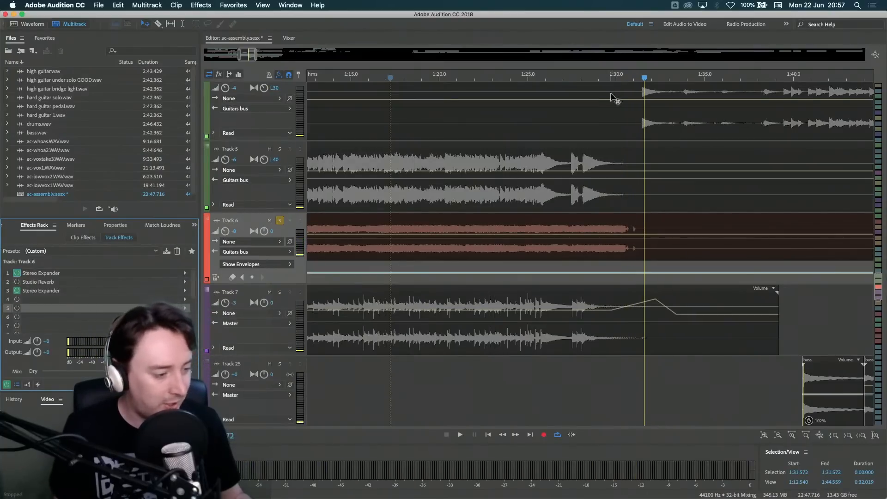
# - Replay the end of the soloed guitar on Track 6 from about 1:30.2 to about 1:31.5
pyautogui.click(619, 78)
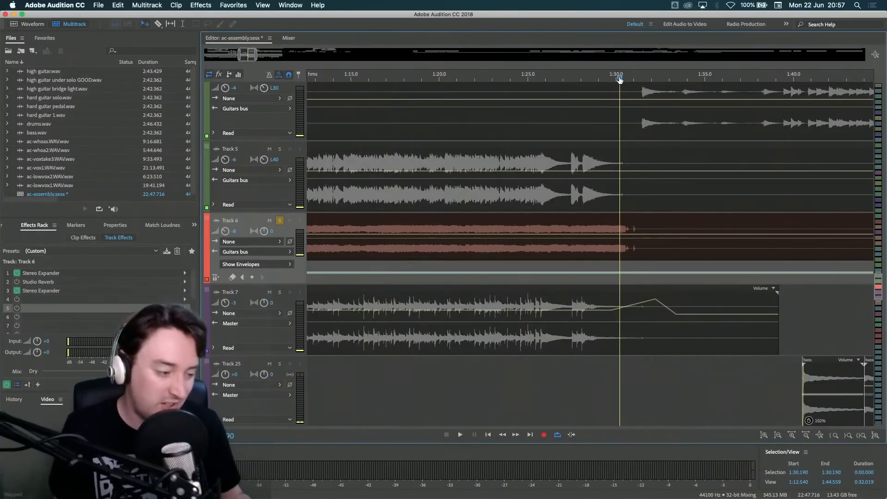
pyautogui.press('space')
pyautogui.press('space')
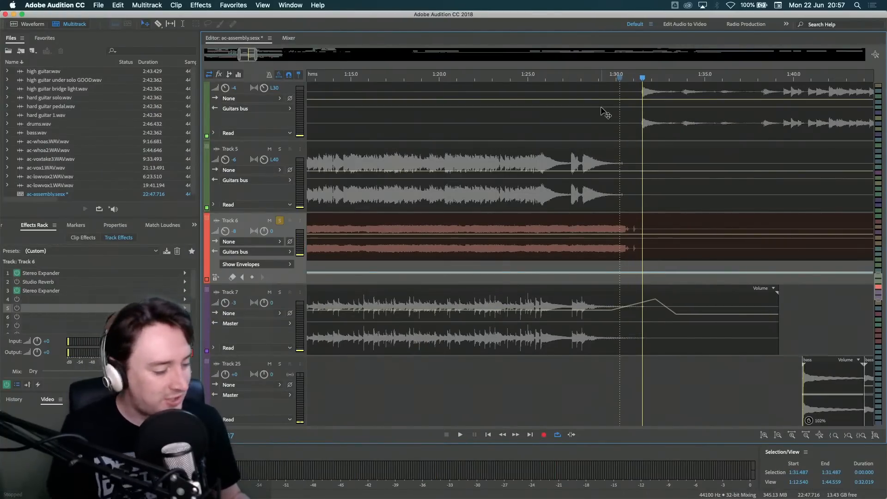
# - Select the hard guitar solo clip, play it from about 1:06.9, and add an Analog Delay in Track 6's fourth effect slot
pyautogui.hscroll(-5, 490, 231)
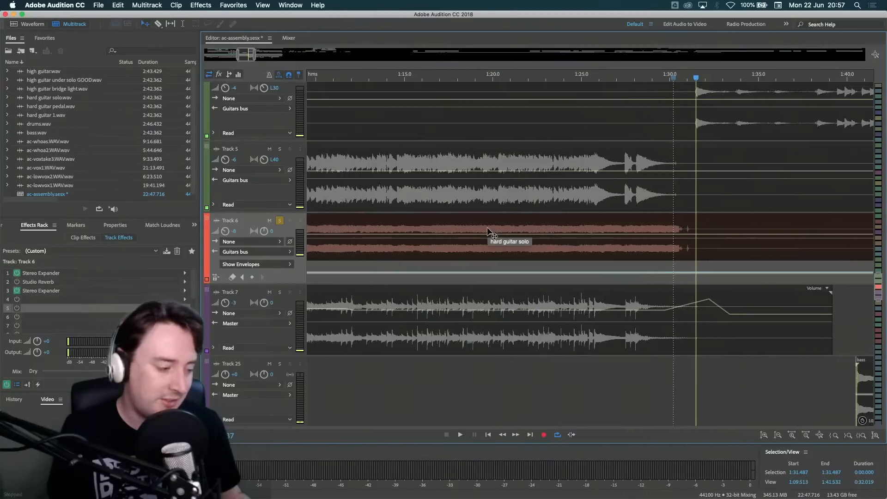
pyautogui.click(490, 231)
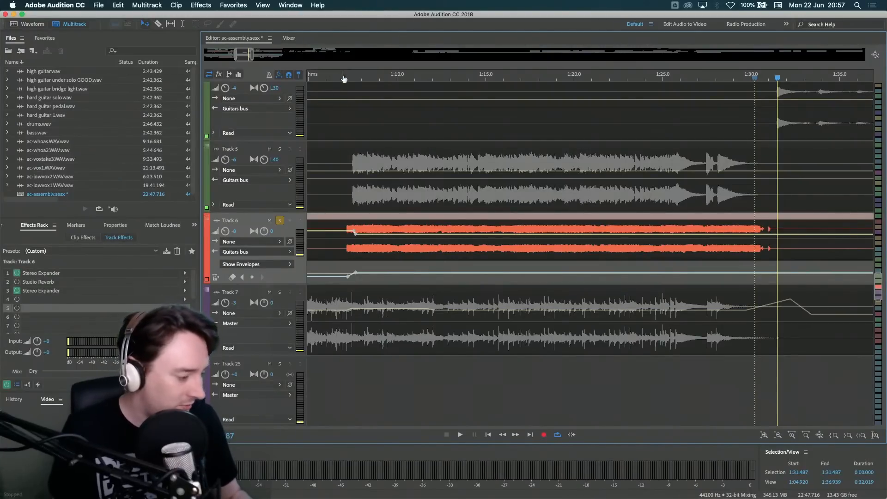
pyautogui.press('space')
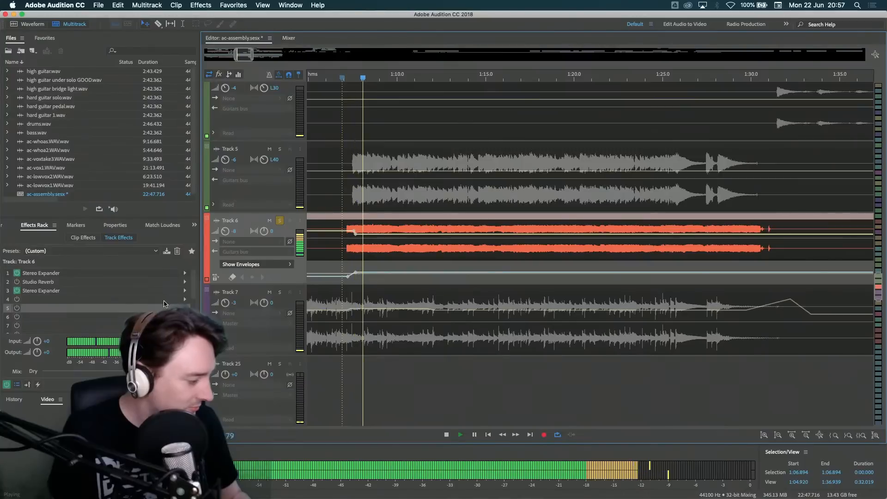
pyautogui.click(187, 300)
pyautogui.moveTo(277, 340)
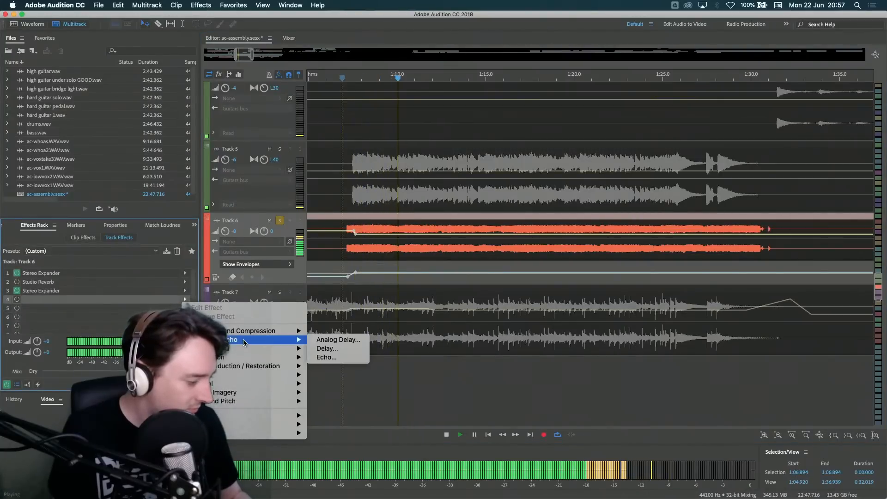
pyautogui.click(325, 341)
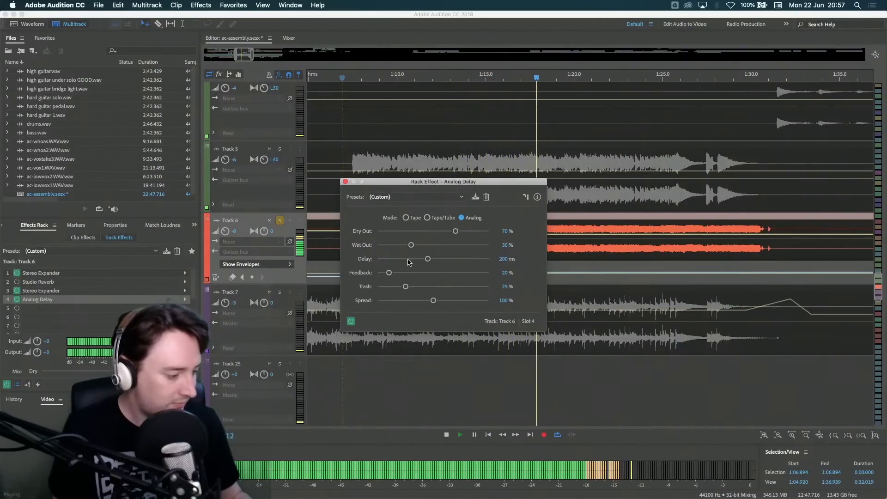
# - Set the Analog Delay to a 172 ms delay and 58% feedback while replaying the guitar solo from about 1:11.6
pyautogui.click(398, 273)
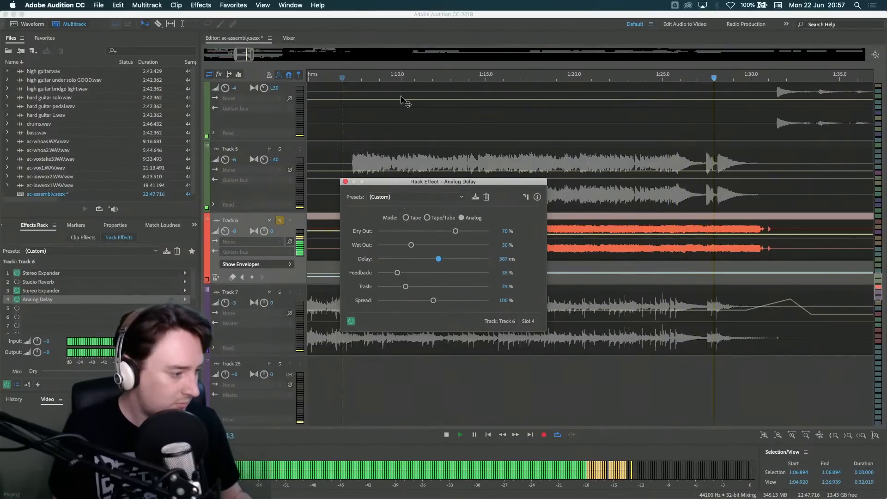
pyautogui.click(426, 79)
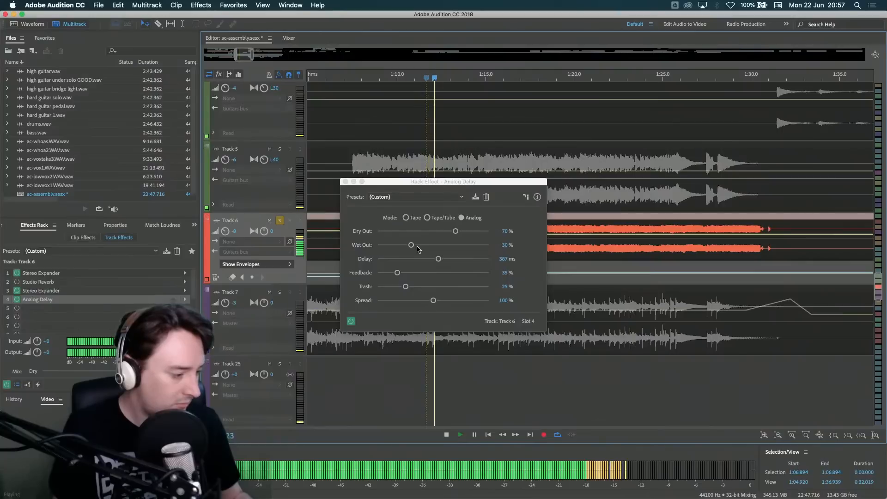
pyautogui.click(425, 260)
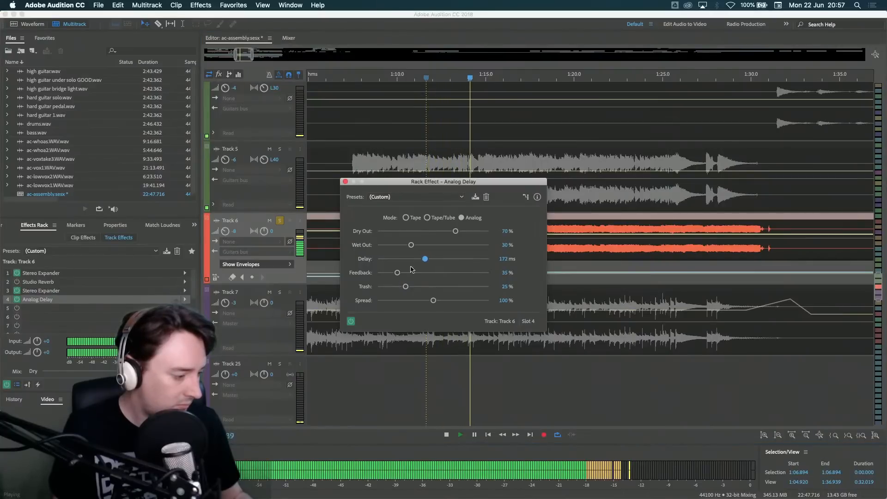
pyautogui.moveTo(397, 274); pyautogui.dragTo(408, 273)
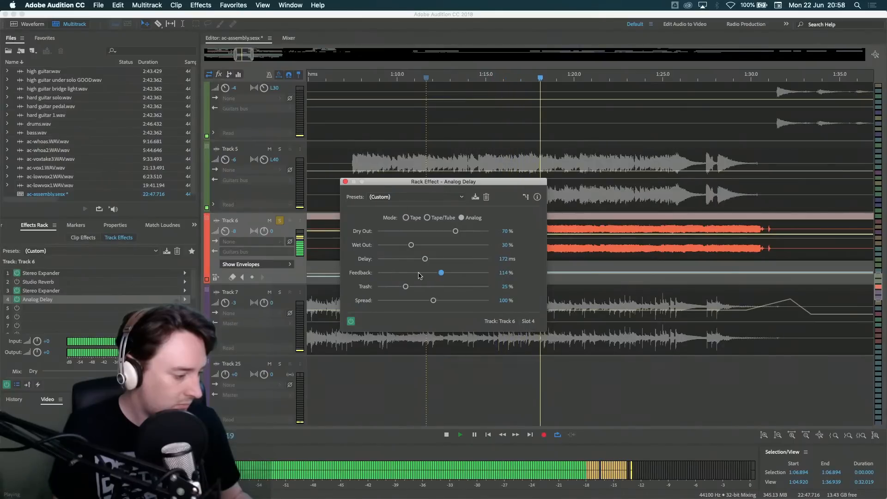
pyautogui.press('space')
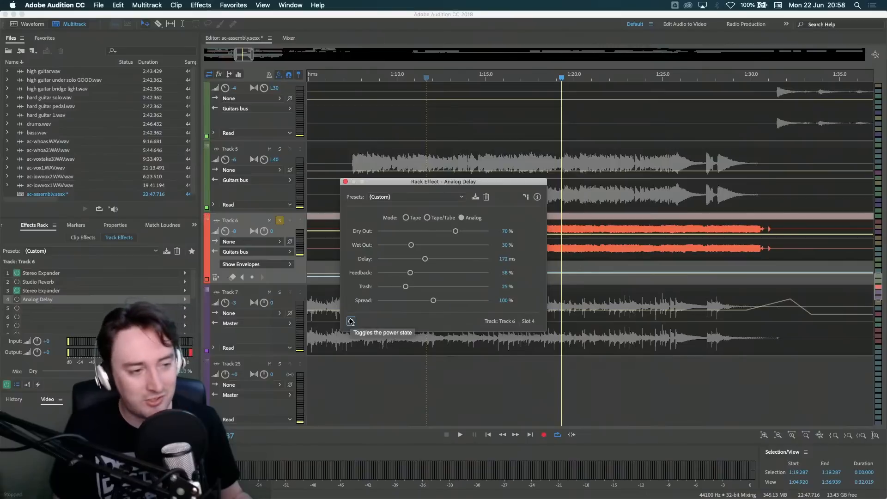
# - Play from about 1:19.3 to 1:31.5, close the Analog Delay window and unsolo Track 6 to hear the guitar in the mix
pyautogui.press('space')
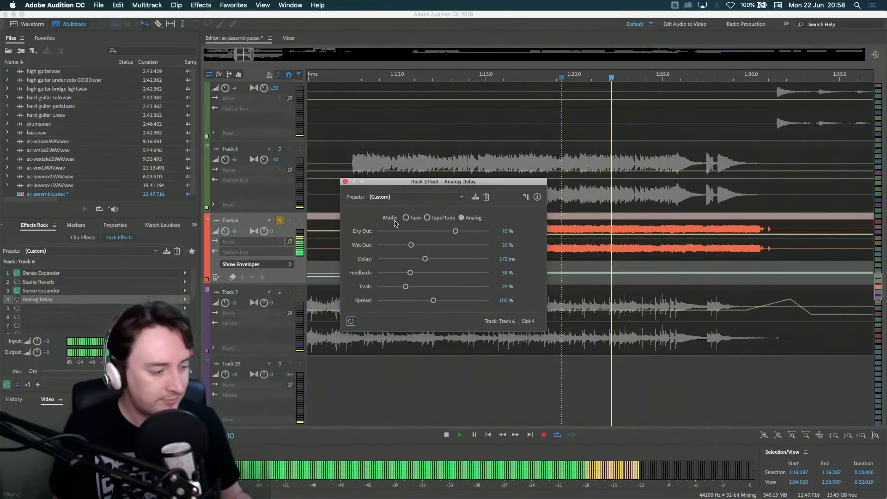
pyautogui.click(346, 182)
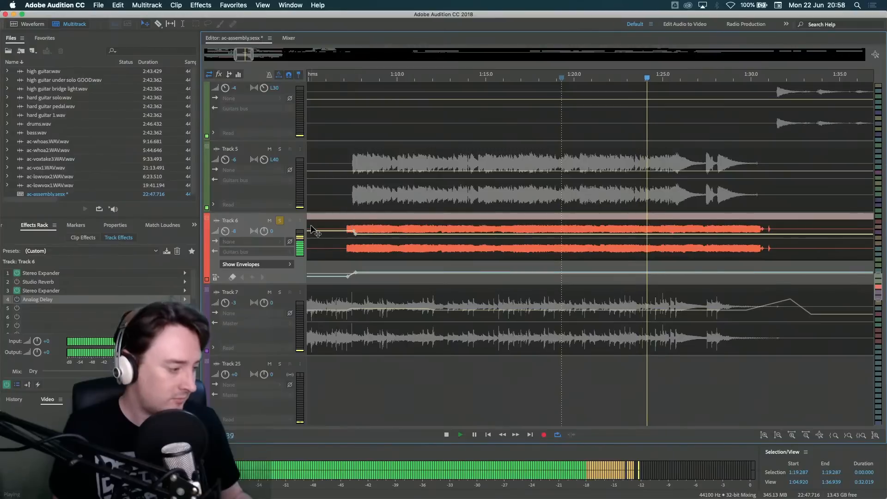
pyautogui.click(280, 221)
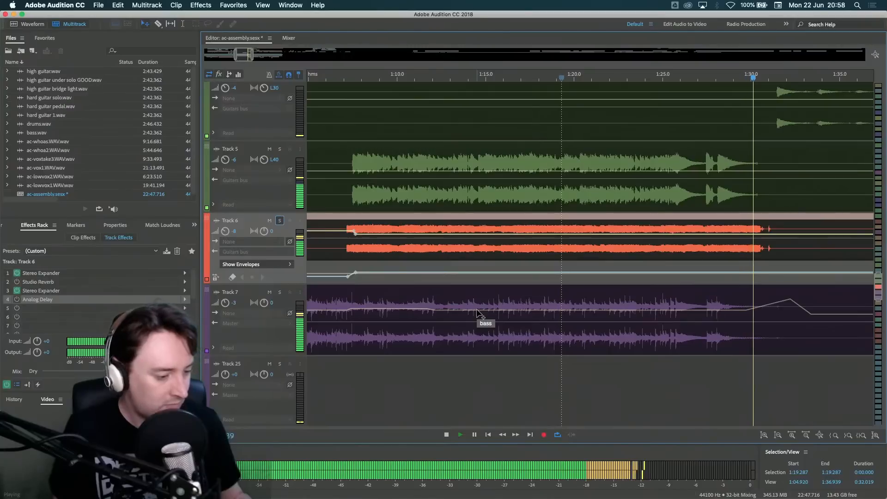
pyautogui.press('space')
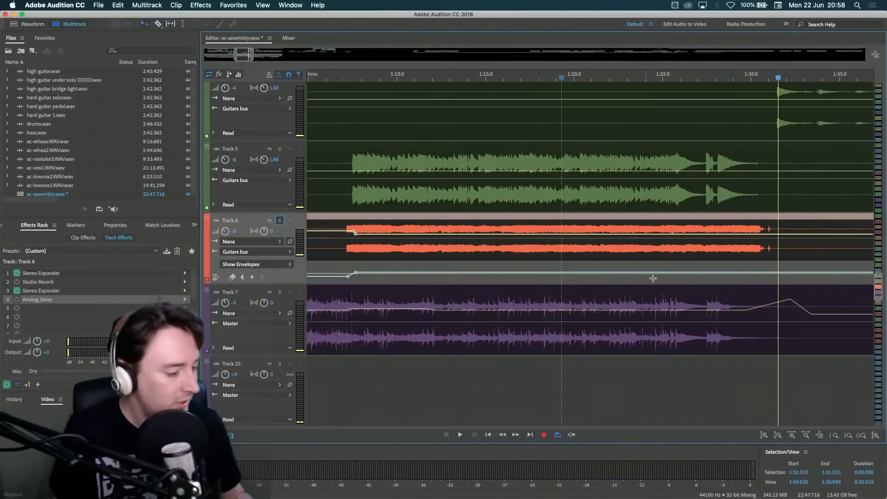
# - Solo the bass on Track 7 and play it from about 1:14
pyautogui.scroll(2, 653, 278)
pyautogui.hscroll(5, 653, 278)
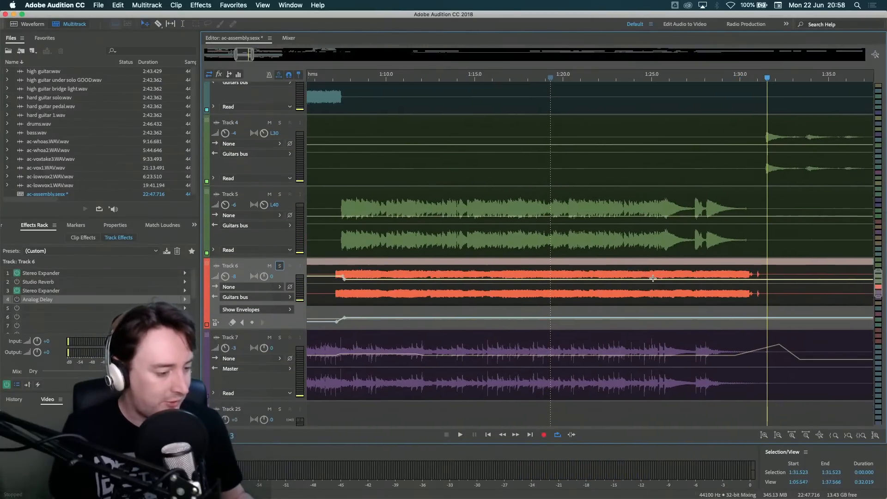
pyautogui.scroll(-4, 653, 279)
pyautogui.hscroll(4, 654, 278)
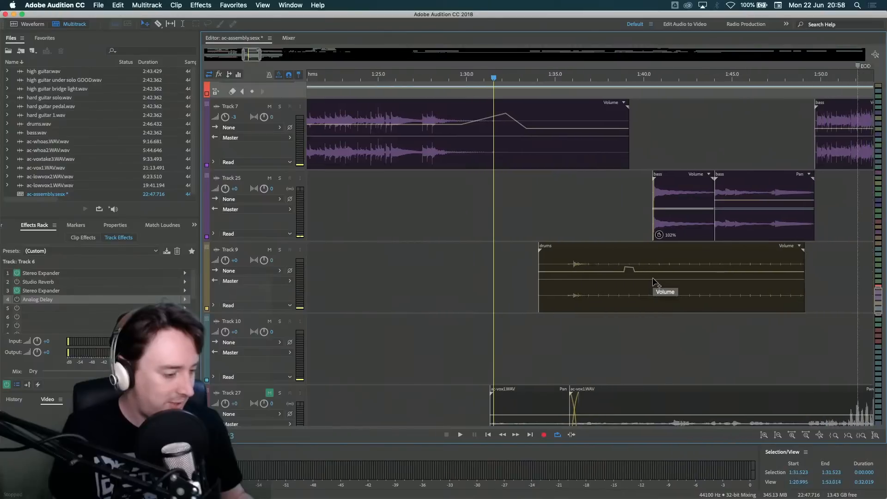
pyautogui.scroll(3, 653, 280)
pyautogui.hscroll(2, 654, 279)
pyautogui.scroll(-3, 654, 280)
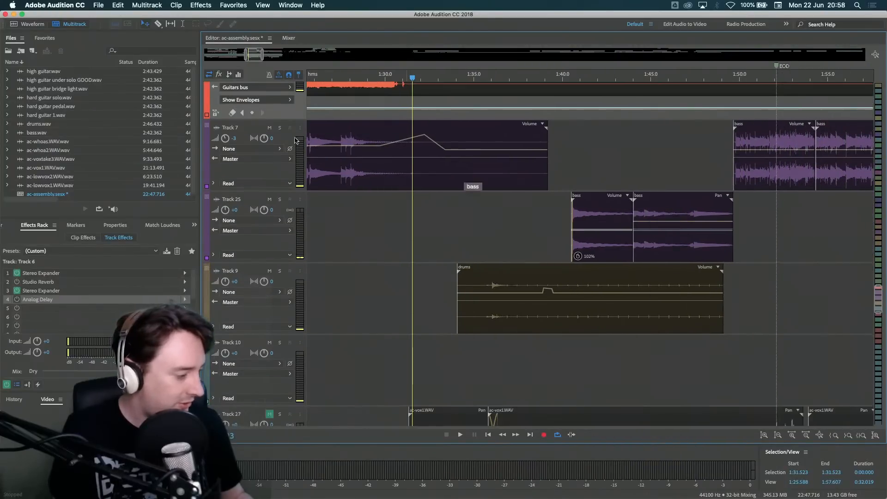
pyautogui.click(279, 127)
pyautogui.hscroll(-6, 362, 209)
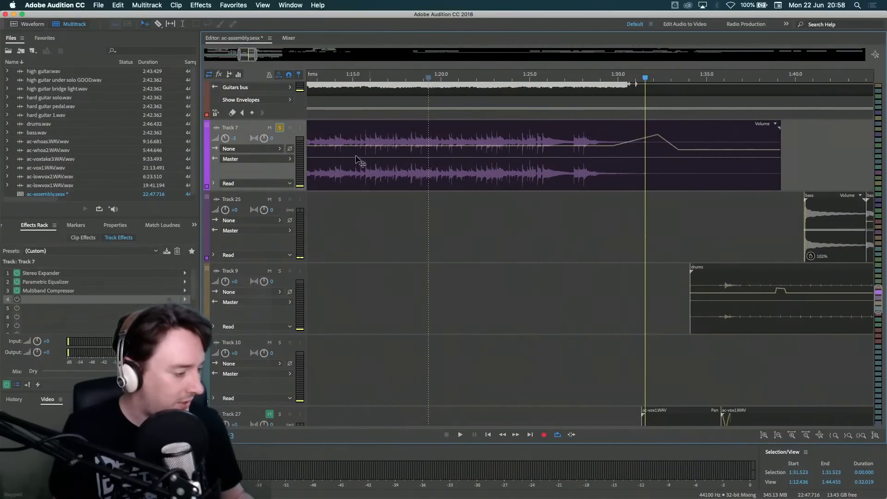
pyautogui.click(335, 78)
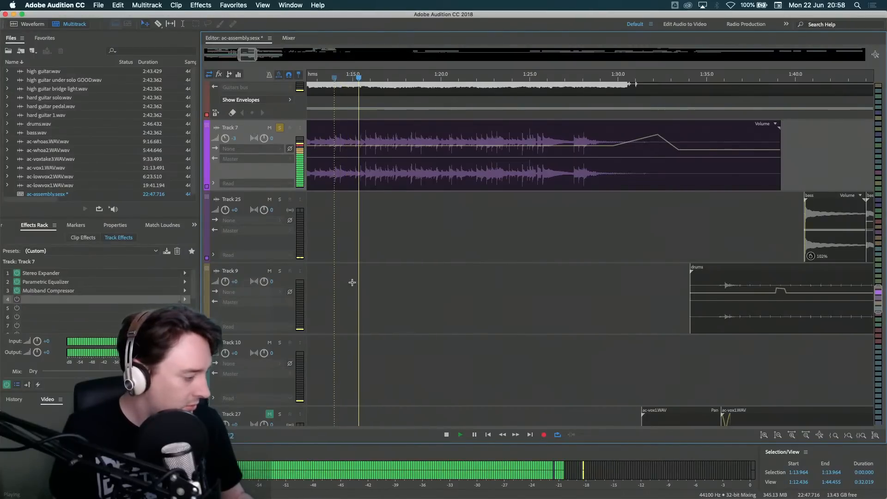
# - Bypass and re-enable Track 7's whole effects rack during playback to compare the bass sound, stopping at about 1:30
pyautogui.click(6, 384)
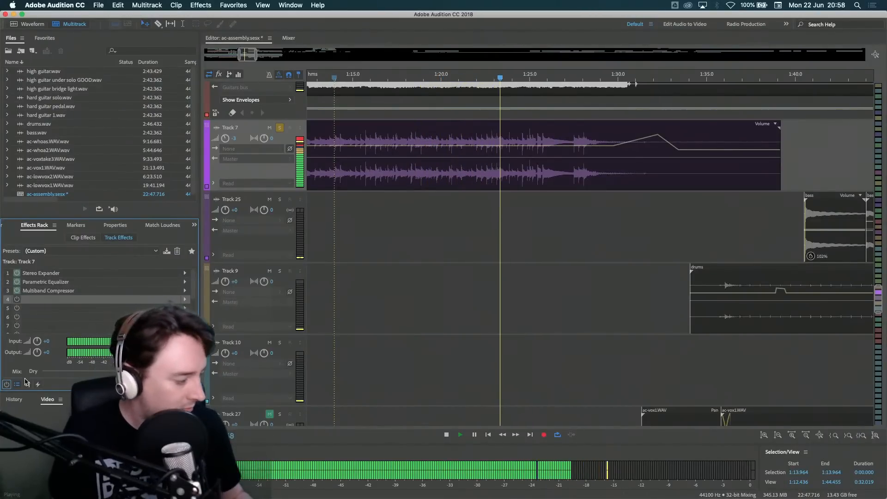
pyautogui.click(6, 385)
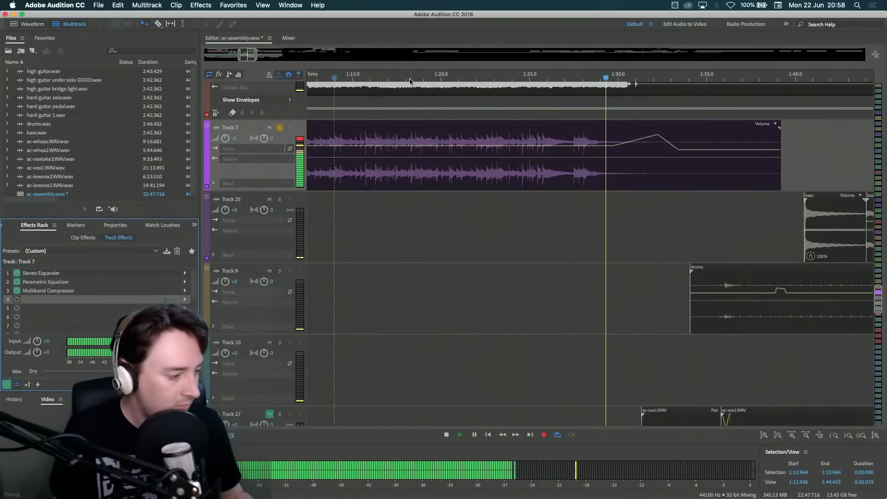
pyautogui.press('space')
# - Open Track 7's Parametric Equalizer and move the low shelf band to 123 Hz and 0 dB while playing the bass from about 1:13.9
pyautogui.click(375, 79)
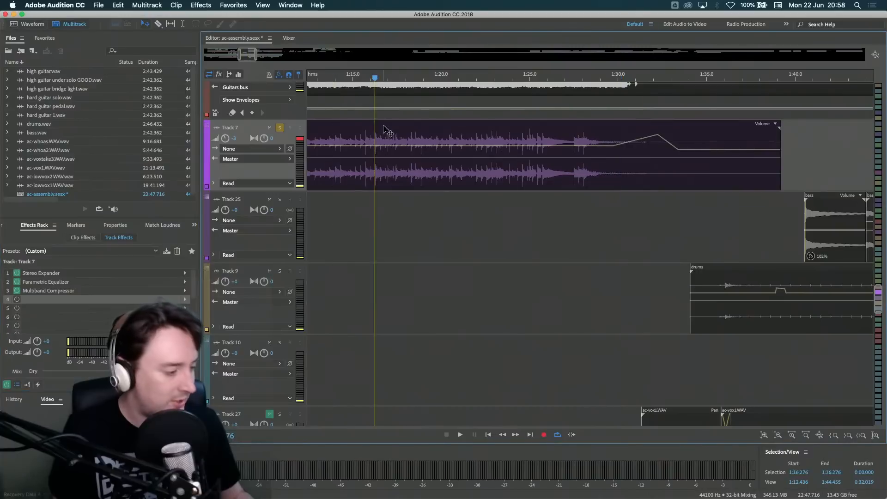
pyautogui.click(395, 133)
pyautogui.doubleClick(40, 283)
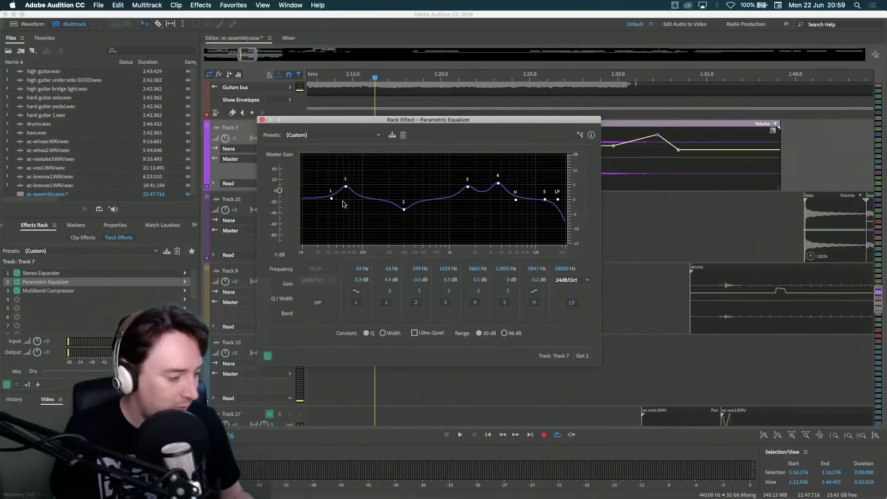
pyautogui.click(333, 74)
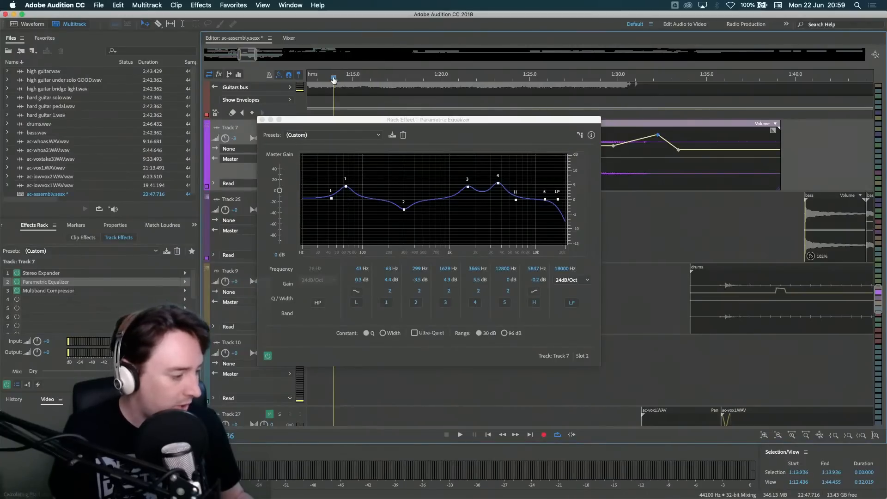
pyautogui.press('space')
pyautogui.moveTo(332, 200); pyautogui.dragTo(371, 201)
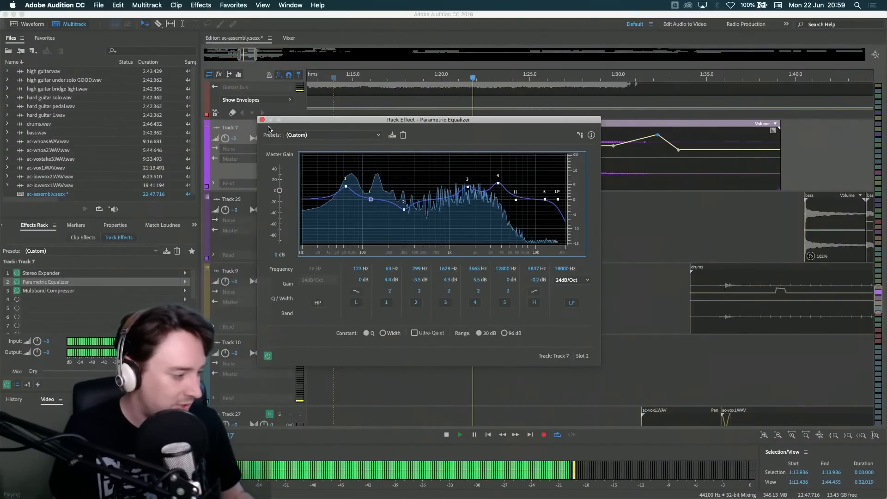
pyautogui.press('space')
pyautogui.click(553, 232)
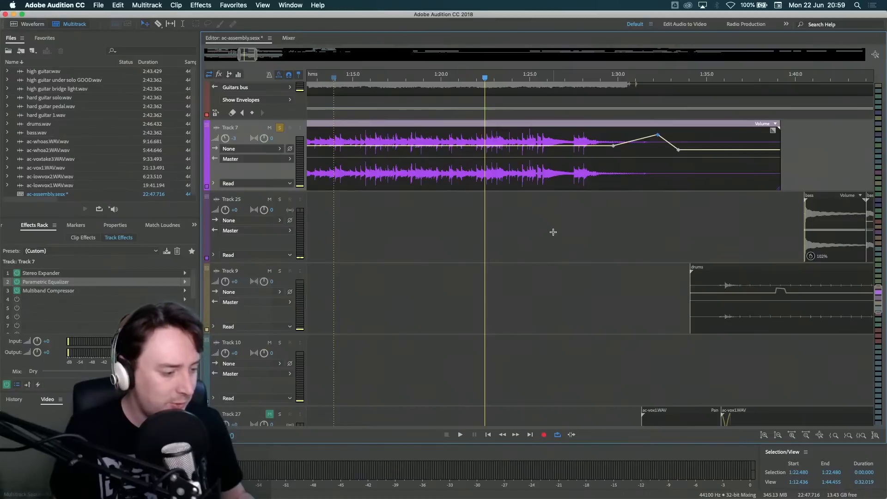
# - Solo Track 25 as well and play the bass clips from about 1:40.2 to about 1:54.5
pyautogui.hscroll(10, 554, 232)
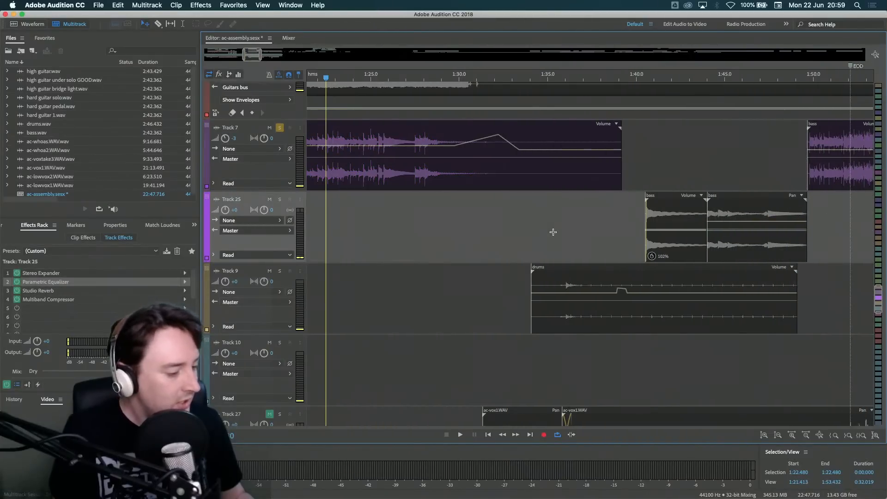
pyautogui.hscroll(9, 554, 232)
pyautogui.click(502, 79)
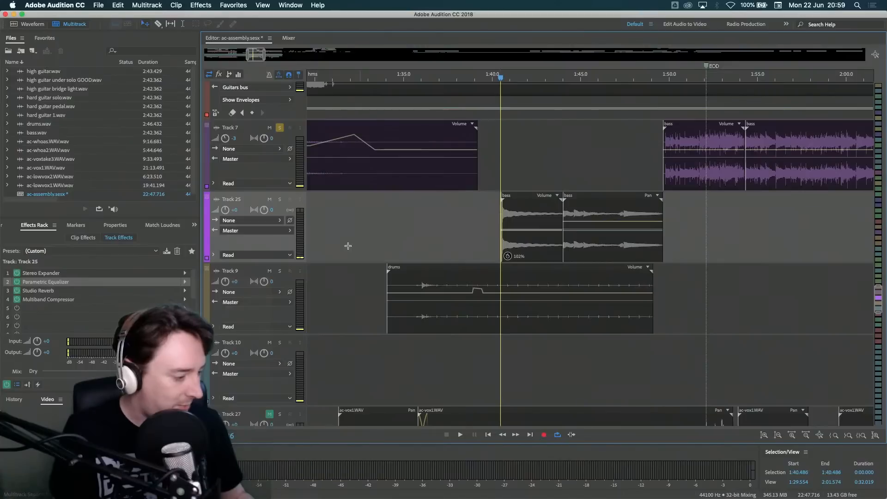
pyautogui.click(280, 199)
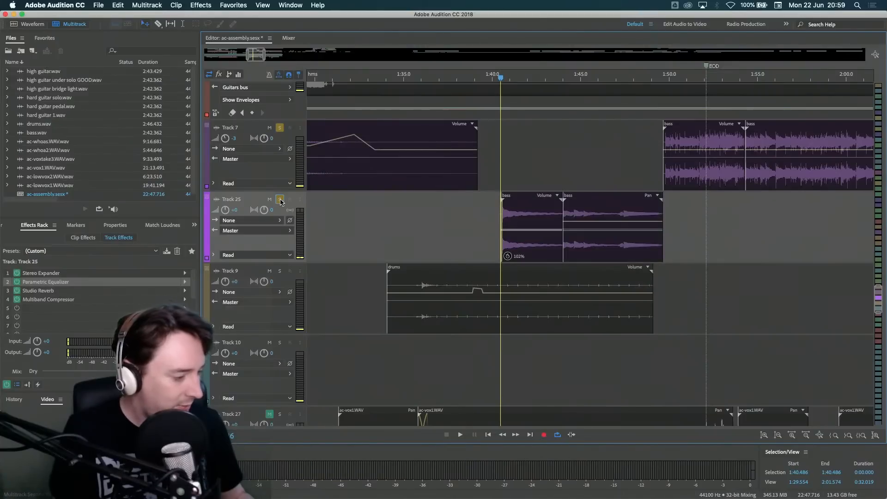
pyautogui.click(496, 78)
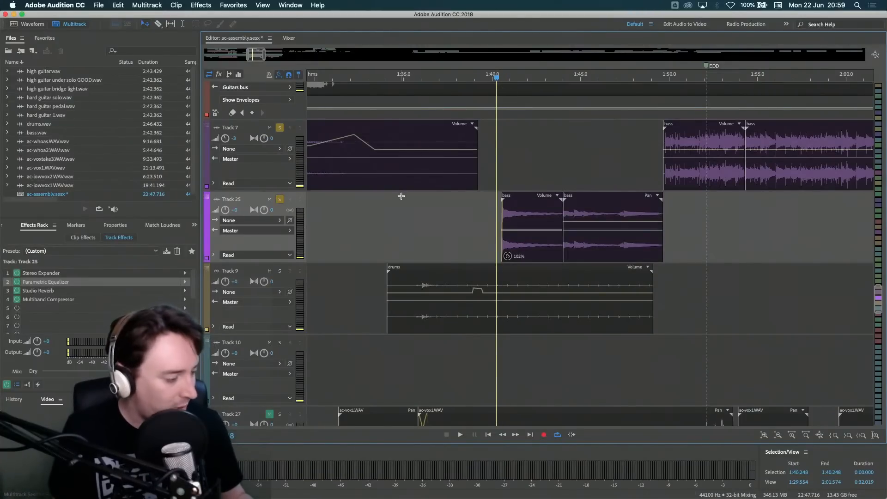
pyautogui.press('space')
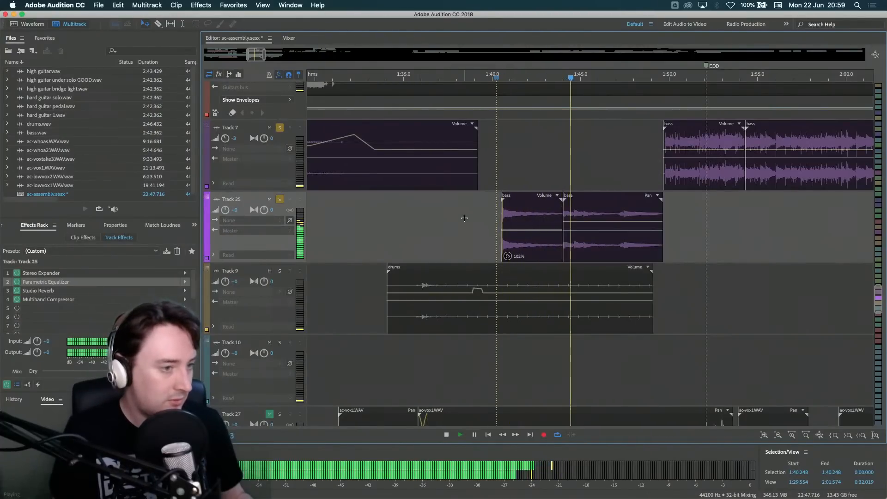
pyautogui.hscroll(5, 569, 170)
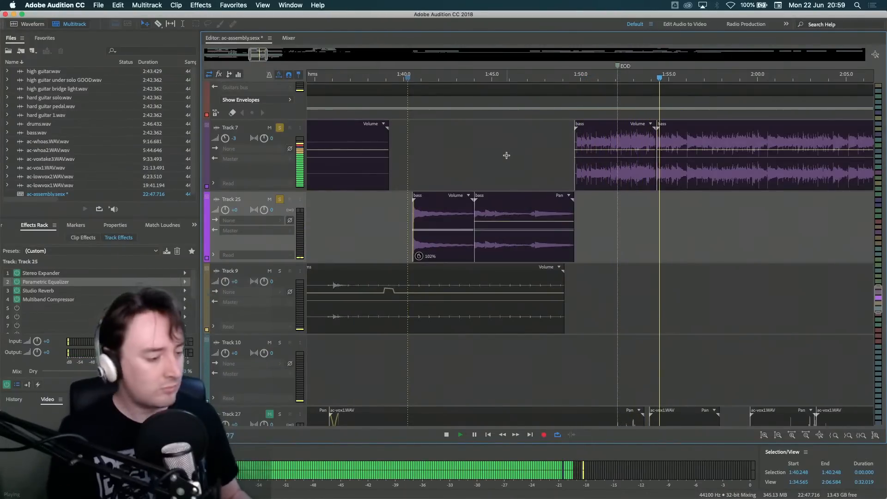
pyautogui.press('space')
# - Replay the join between the two bass clips on Track 7 twice, from about 1:53 to about 1:54.5
pyautogui.click(633, 78)
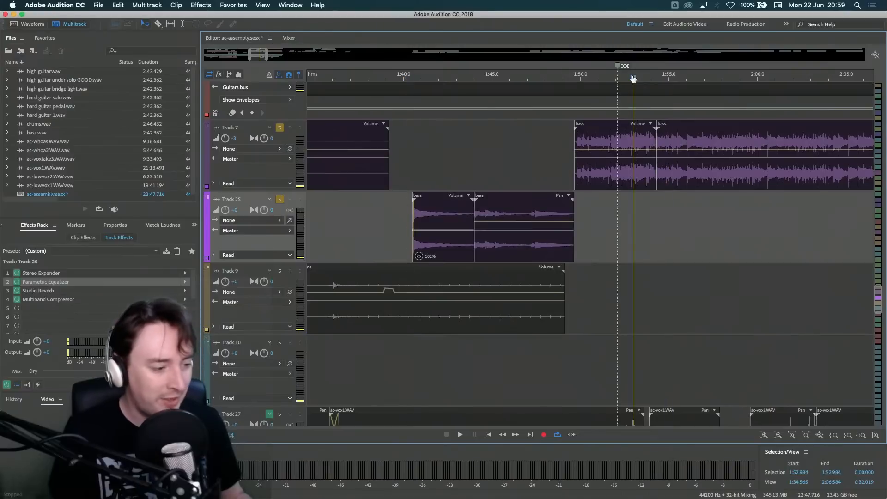
pyautogui.press('space')
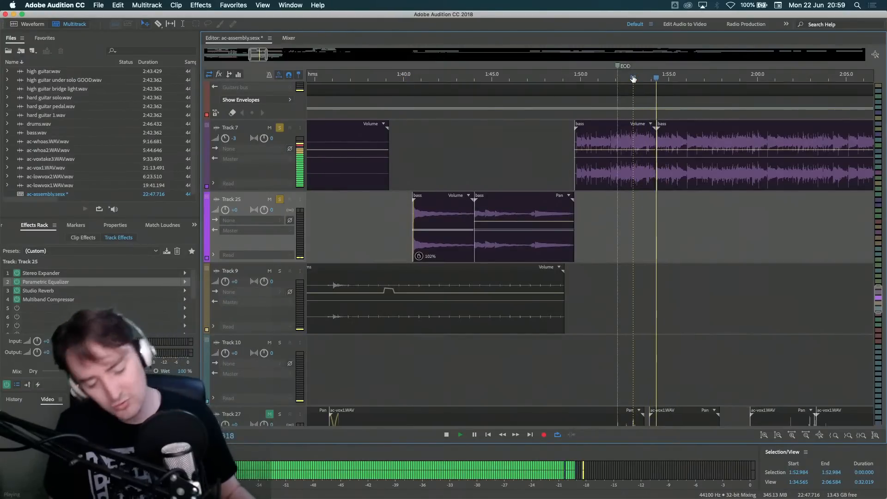
pyautogui.press('space')
pyautogui.click(630, 79)
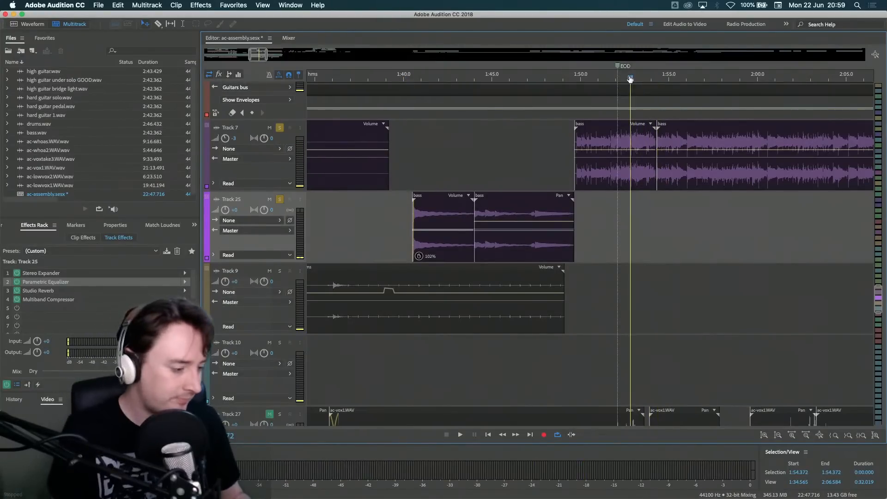
pyautogui.press('space')
pyautogui.press('space')
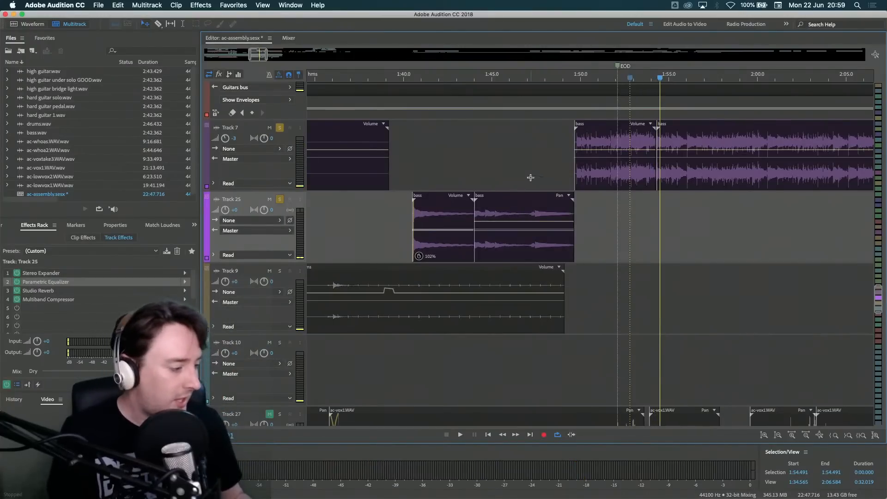
# - Examine how the bass clips on Tracks 25 and 7 follow each other around 1:50 and continue towards 2:25
pyautogui.scroll(-2, 258, 172)
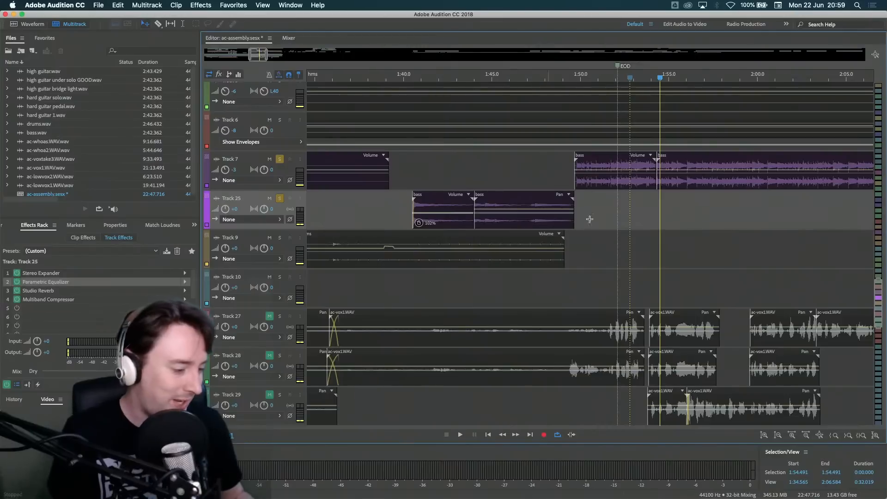
pyautogui.click(565, 194)
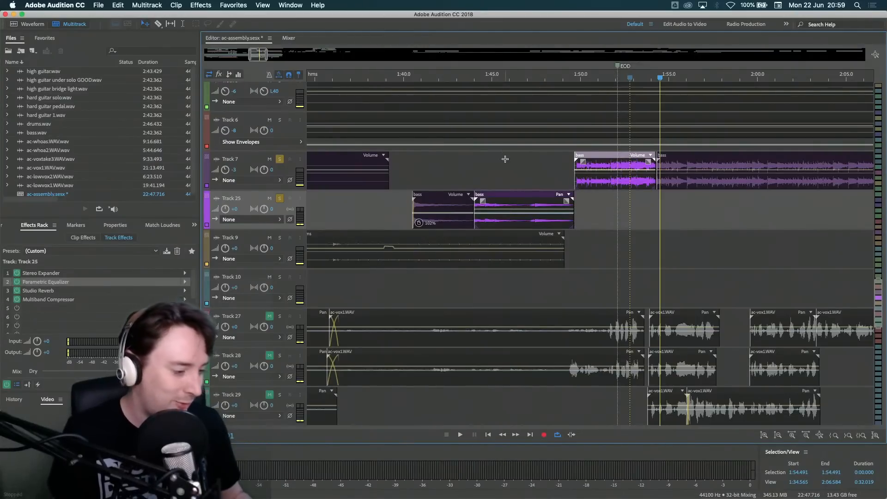
pyautogui.click(692, 221)
pyautogui.hscroll(5, 692, 220)
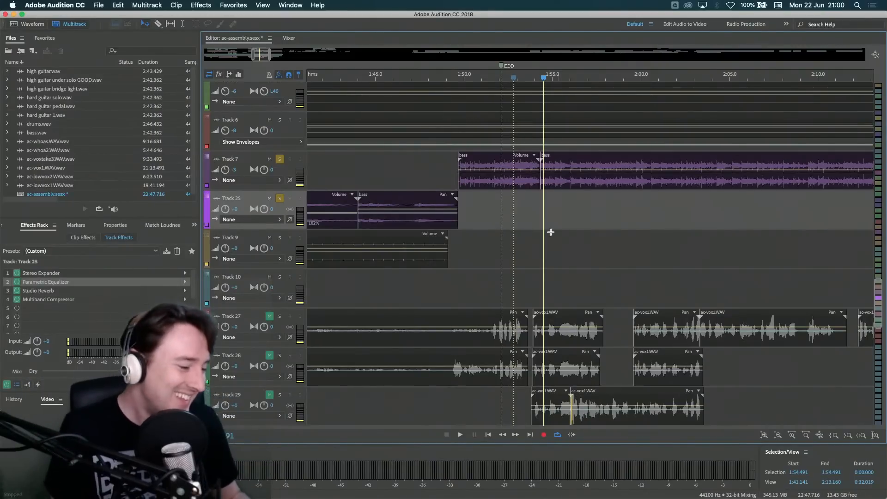
pyautogui.hscroll(1, 583, 213)
pyautogui.hscroll(1, 583, 213)
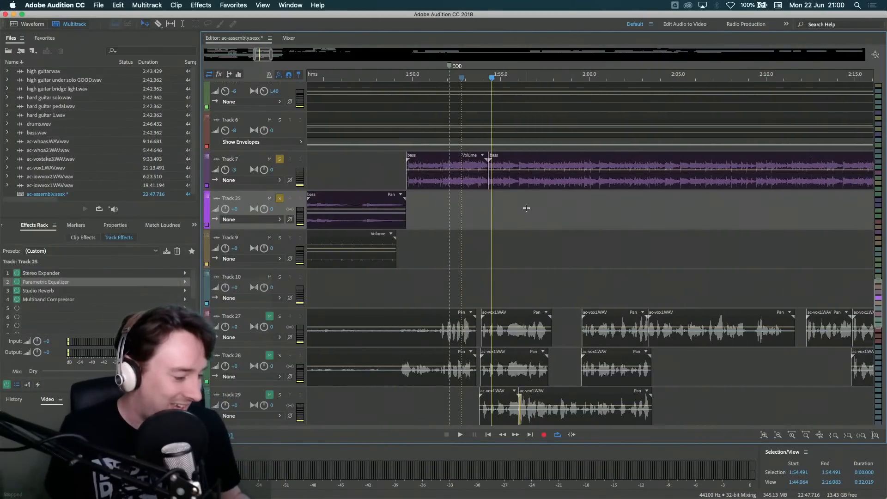
pyautogui.hscroll(5, 526, 208)
pyautogui.hscroll(2, 527, 208)
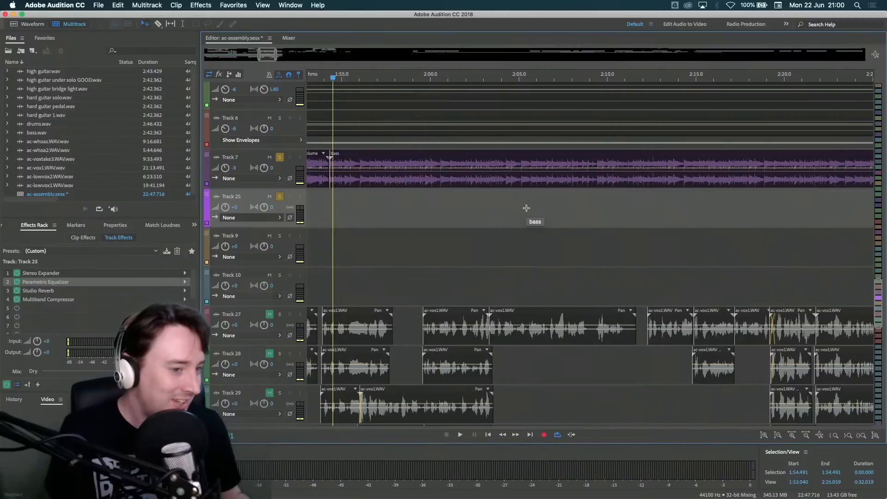
pyautogui.hscroll(-3, 527, 208)
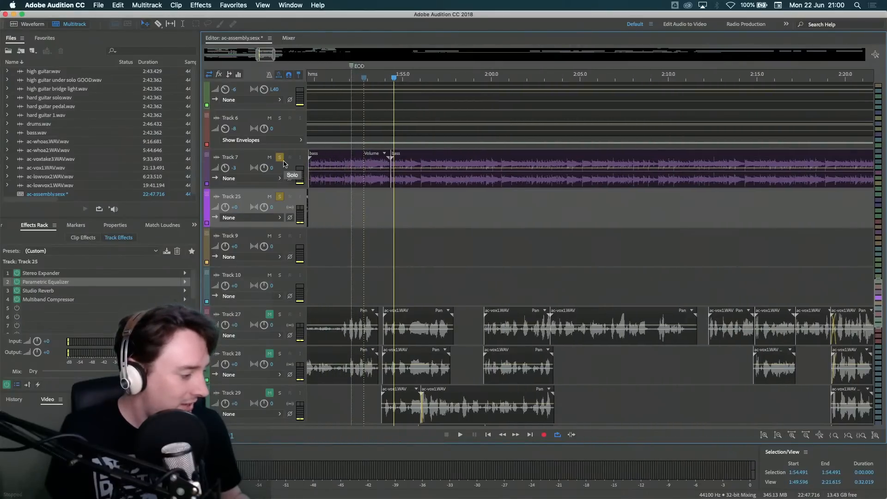
# - Unsolo the bass on Tracks 7 and 25 and show the tracks below across the whole song
pyautogui.click(279, 157)
pyautogui.click(279, 196)
pyautogui.hscroll(-8, 475, 209)
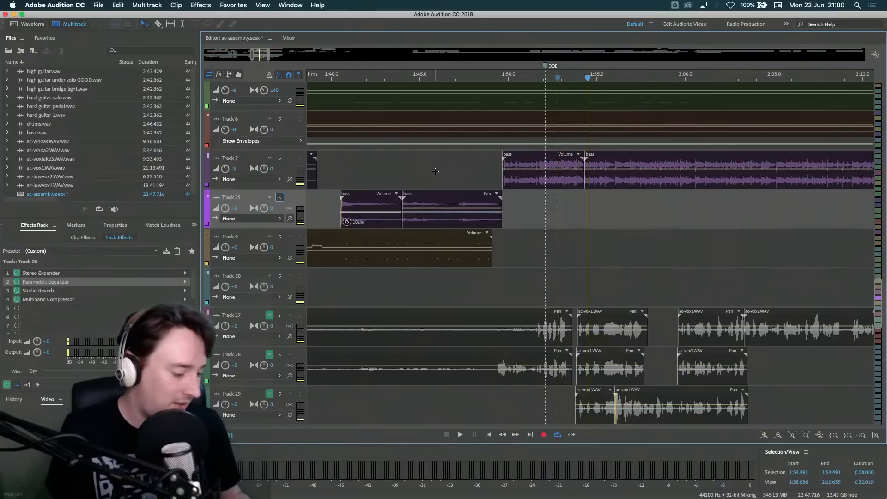
pyautogui.press('\\')
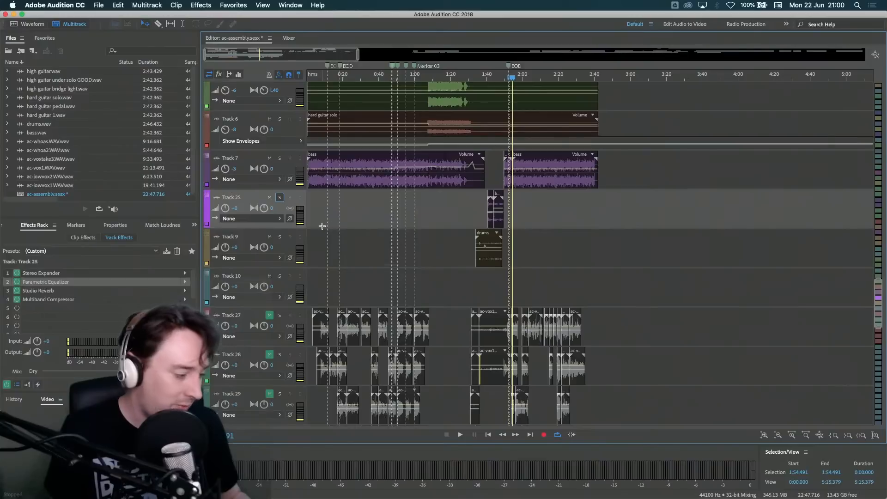
pyautogui.scroll(-10, 322, 226)
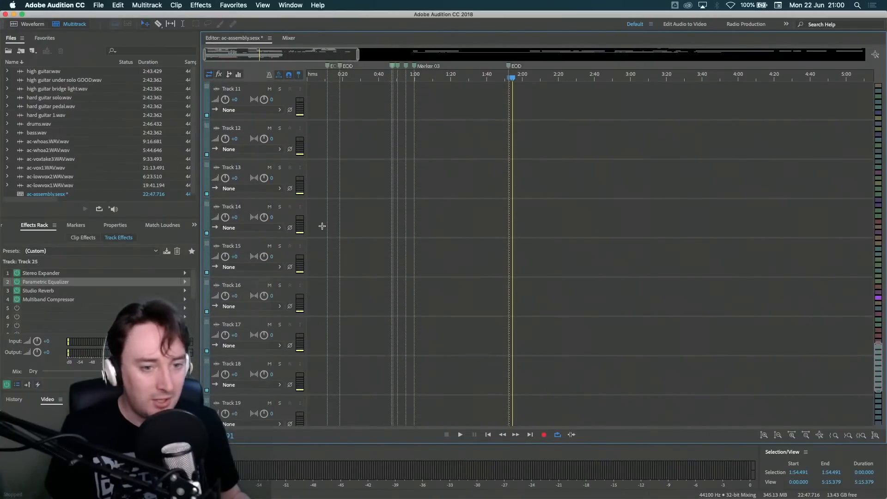
# - Return to the drums at the start of the track list and place the playhead at about 0:04.7
pyautogui.scroll(-1, 323, 226)
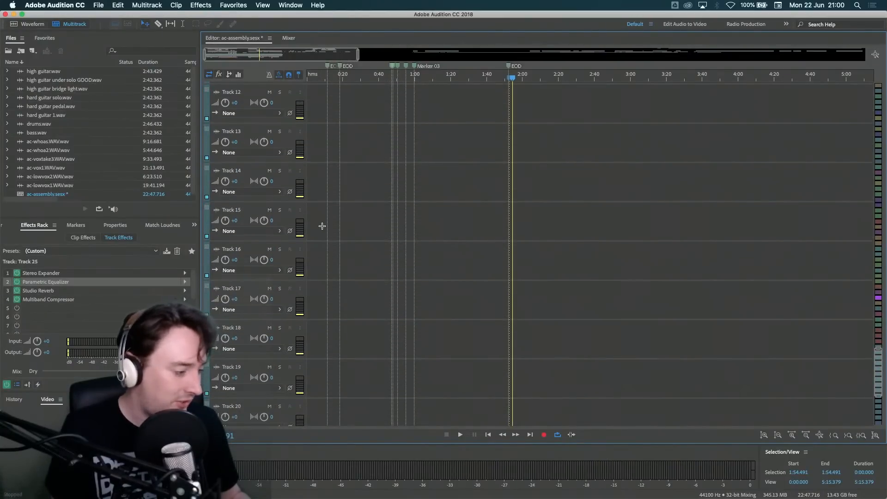
pyautogui.scroll(-15, 322, 226)
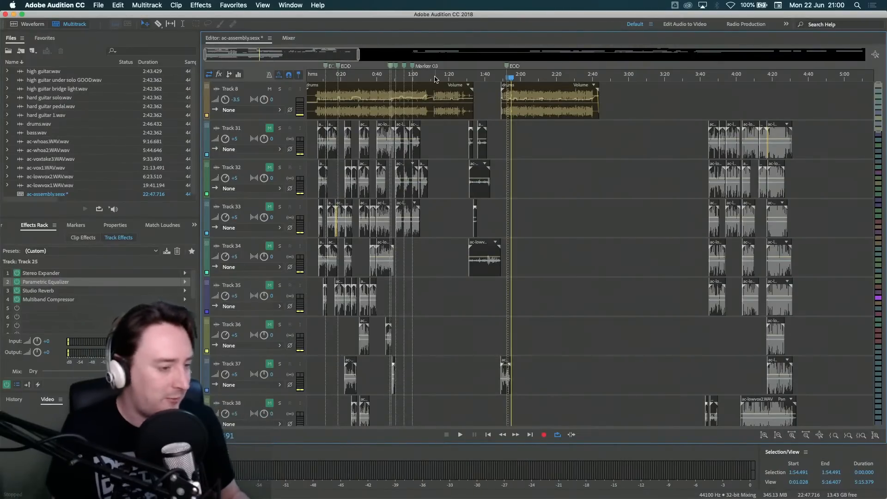
pyautogui.click(316, 79)
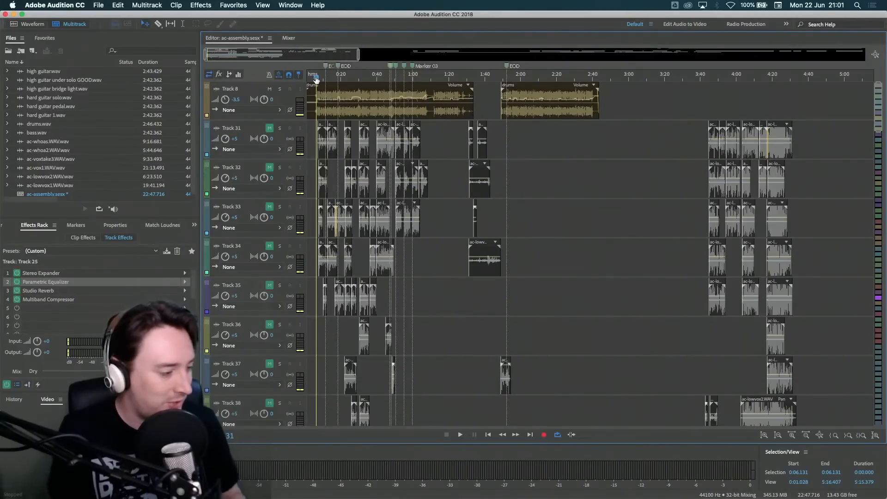
pyautogui.moveTo(317, 79); pyautogui.dragTo(313, 79)
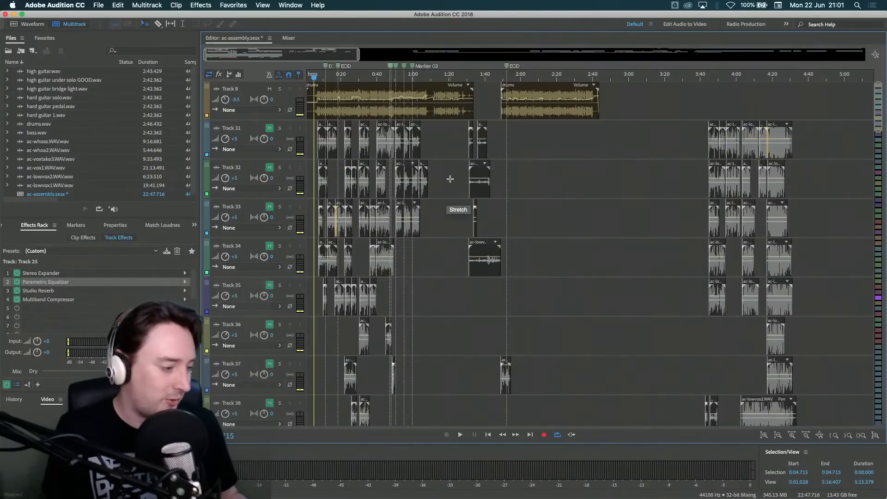
pyautogui.click(442, 259)
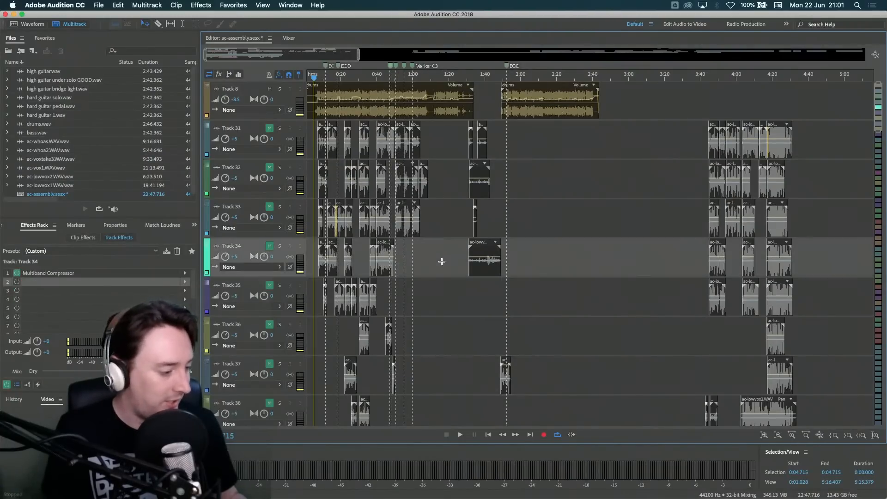
pyautogui.click(451, 190)
pyautogui.click(449, 233)
pyautogui.click(451, 145)
pyautogui.click(457, 169)
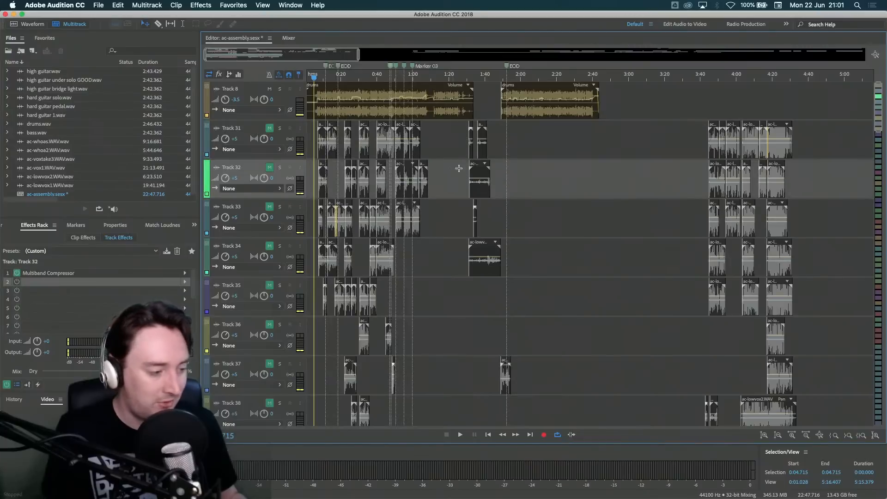
pyautogui.click(490, 106)
pyautogui.click(508, 166)
pyautogui.click(532, 134)
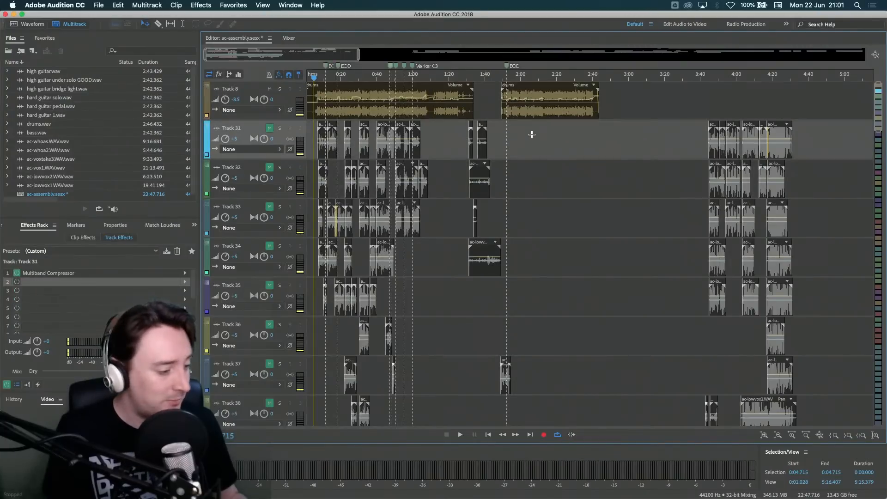
pyautogui.click(541, 222)
pyautogui.click(541, 193)
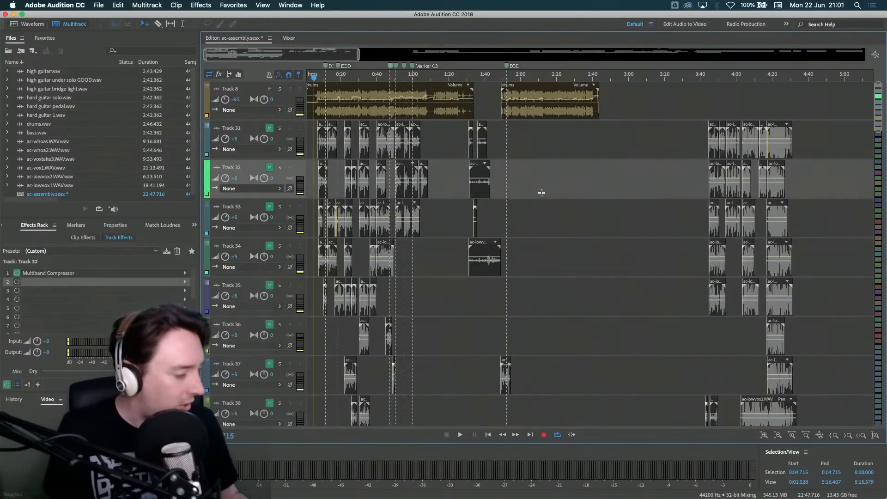
# - Play the full mix from the very start of the song to about 2:41.6
pyautogui.scroll(-10, 541, 193)
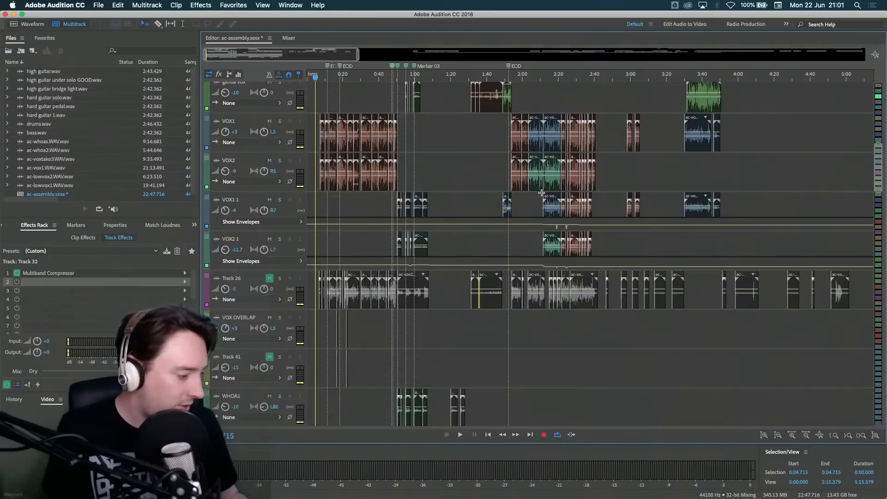
pyautogui.scroll(-10, 470, 161)
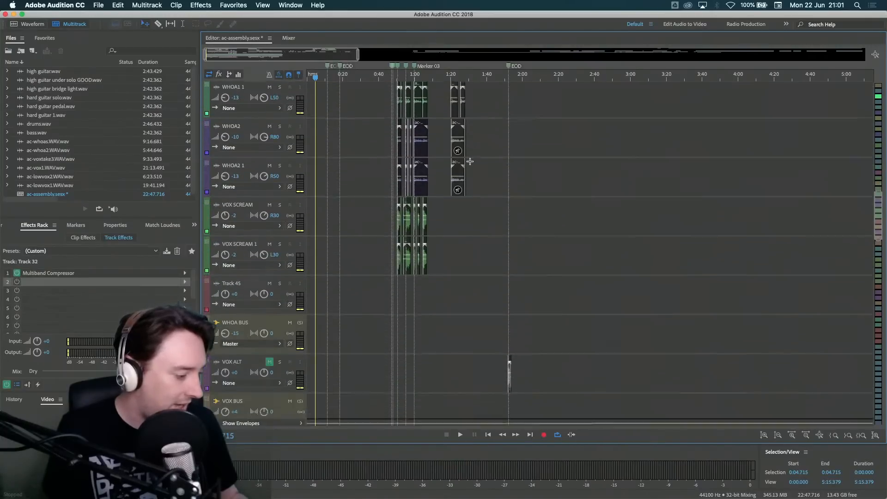
pyautogui.scroll(-7, 470, 161)
pyautogui.scroll(-15, 470, 161)
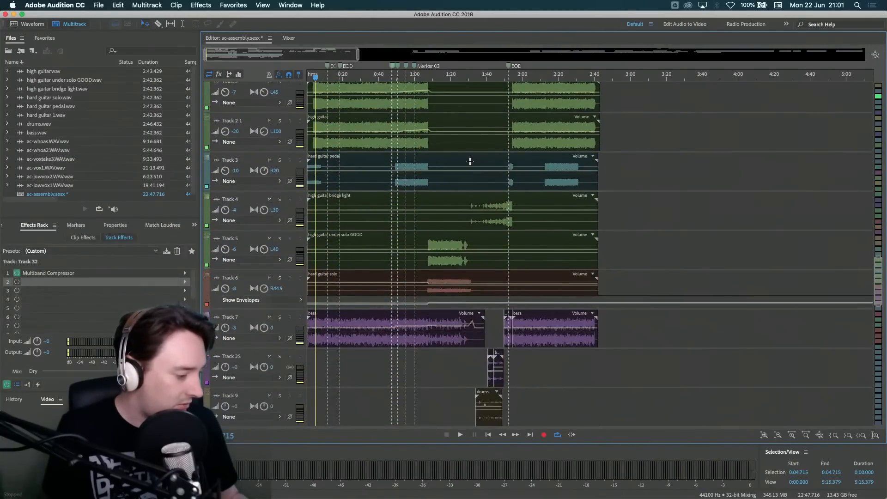
pyautogui.scroll(-8, 470, 160)
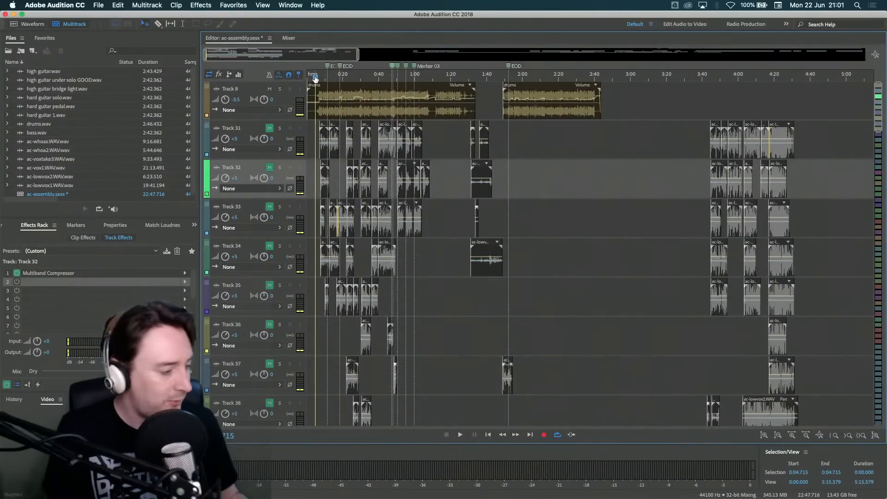
pyautogui.moveTo(314, 77); pyautogui.dragTo(307, 77)
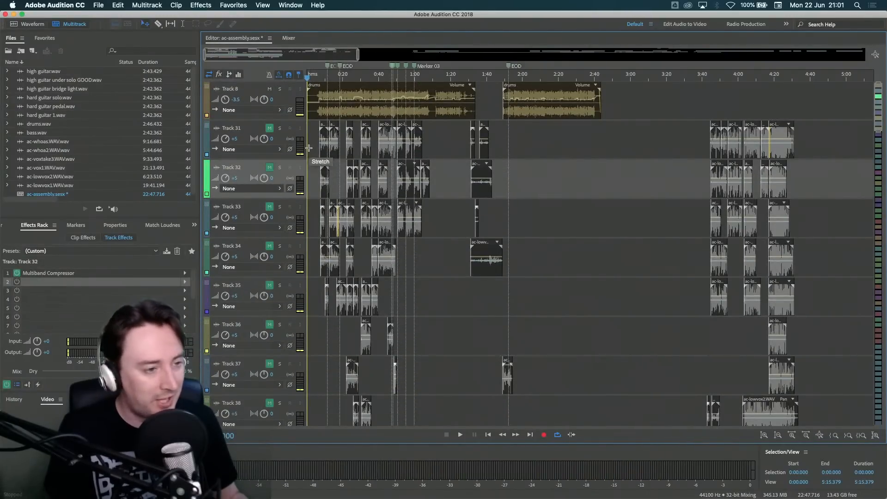
pyautogui.press('space')
pyautogui.press('space')
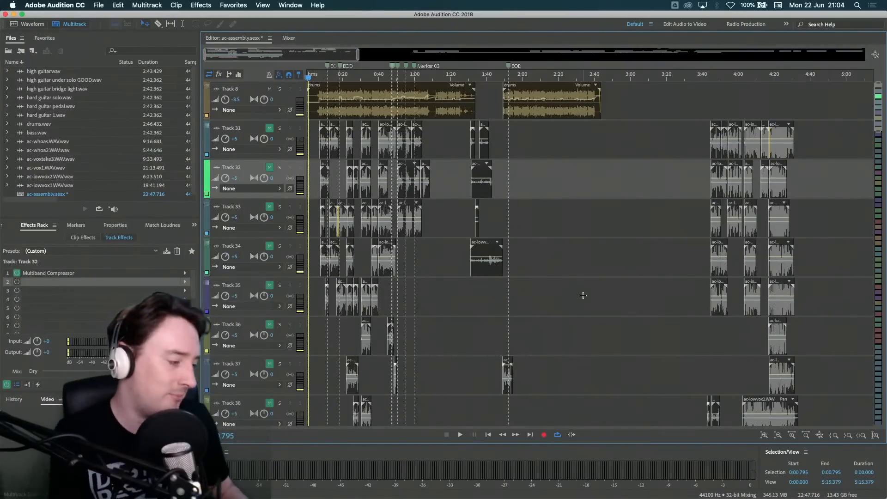
pyautogui.press('space')
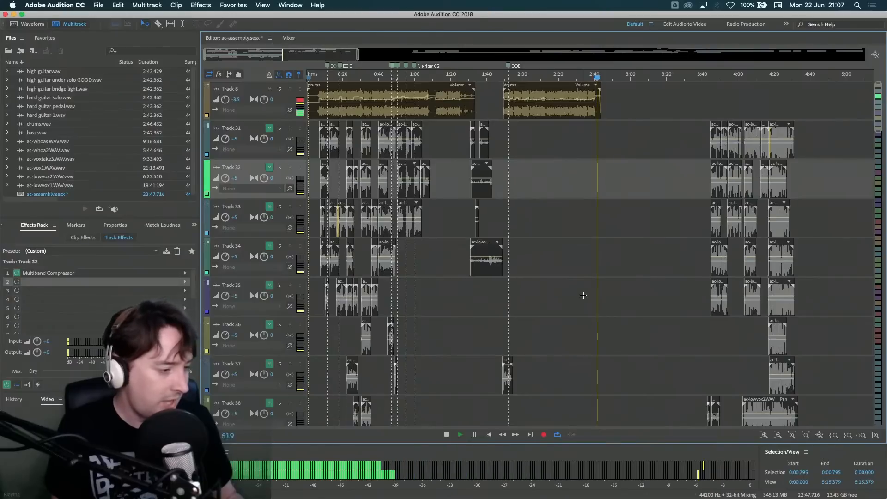
pyautogui.press('space')
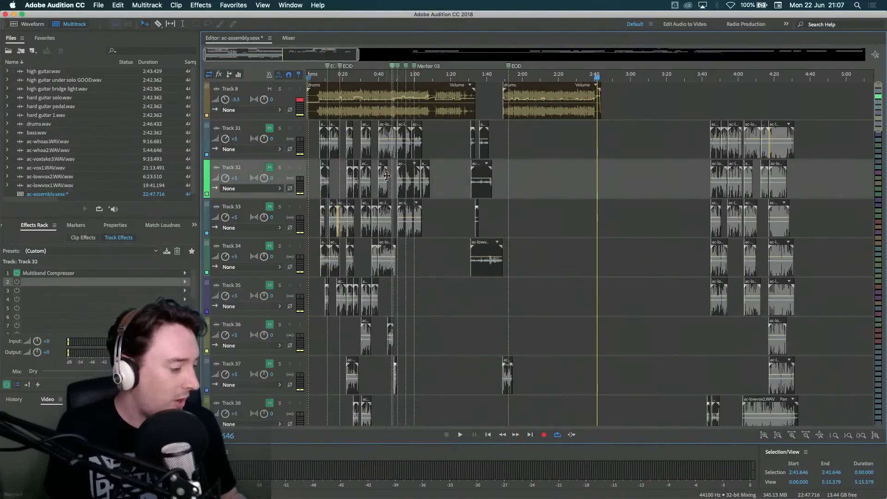
# - Solo the VOX BUS and the WHOA BUS to isolate all the vocals
pyautogui.scroll(-5, 445, 185)
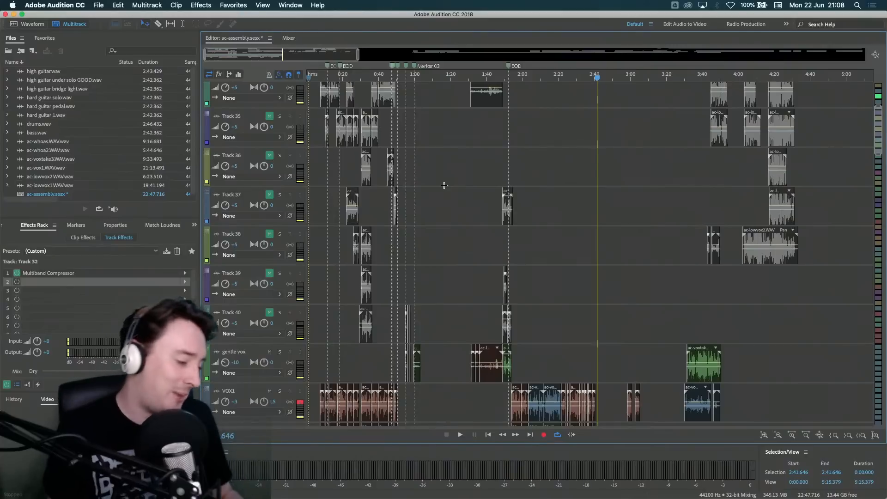
pyautogui.scroll(-10, 400, 218)
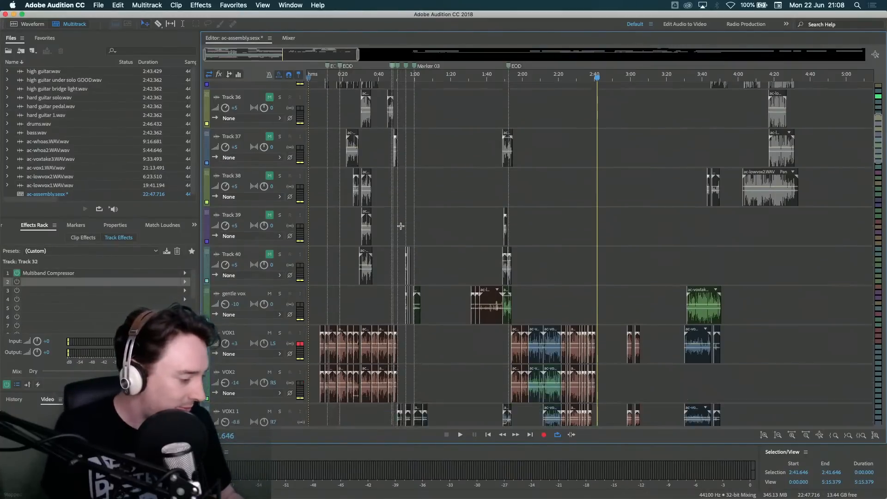
pyautogui.scroll(-5, 400, 226)
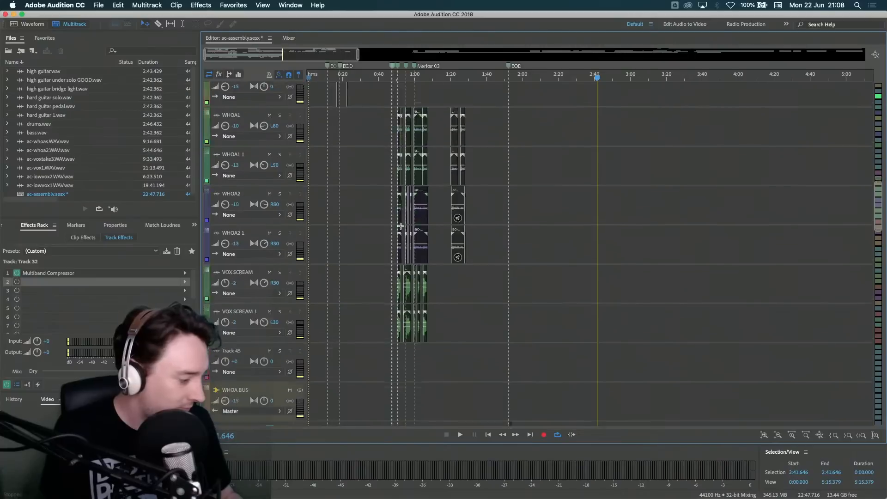
pyautogui.scroll(-2, 372, 261)
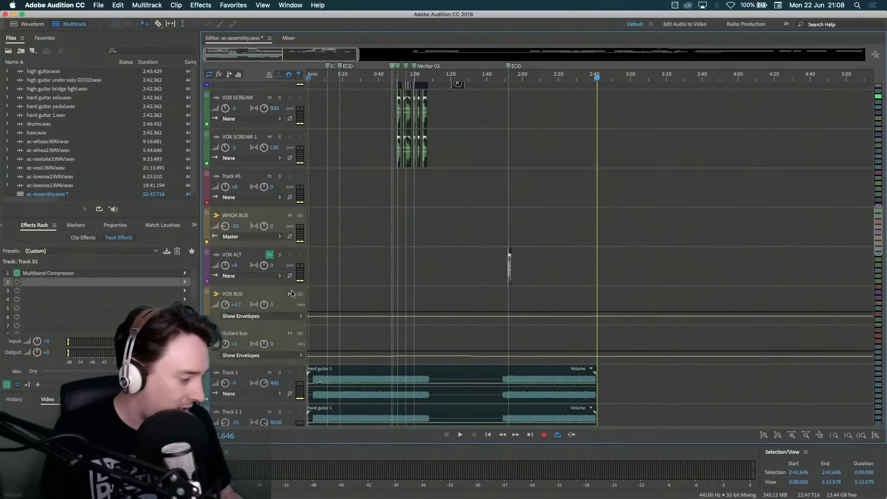
pyautogui.click(291, 295)
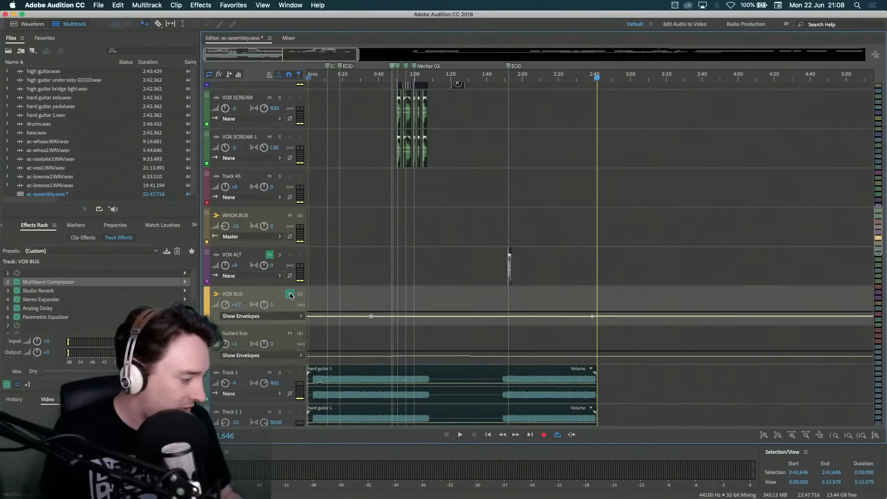
pyautogui.click(290, 294)
pyautogui.click(300, 294)
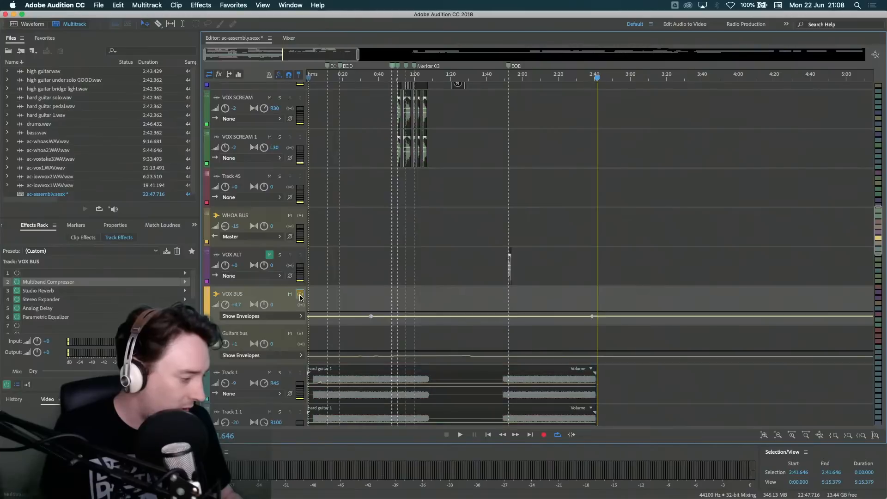
pyautogui.click(300, 216)
pyautogui.scroll(1, 368, 196)
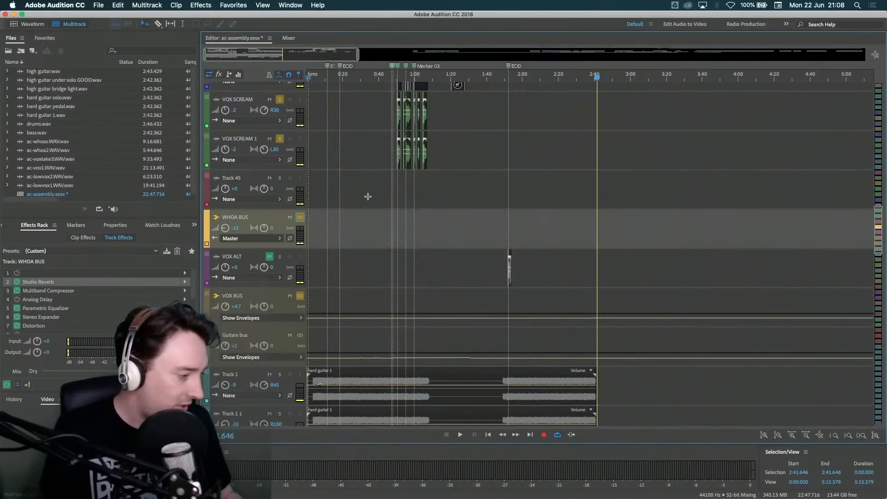
# - Play the soloed vocal buses from the start of the song to about 1:21.3
pyautogui.click(314, 78)
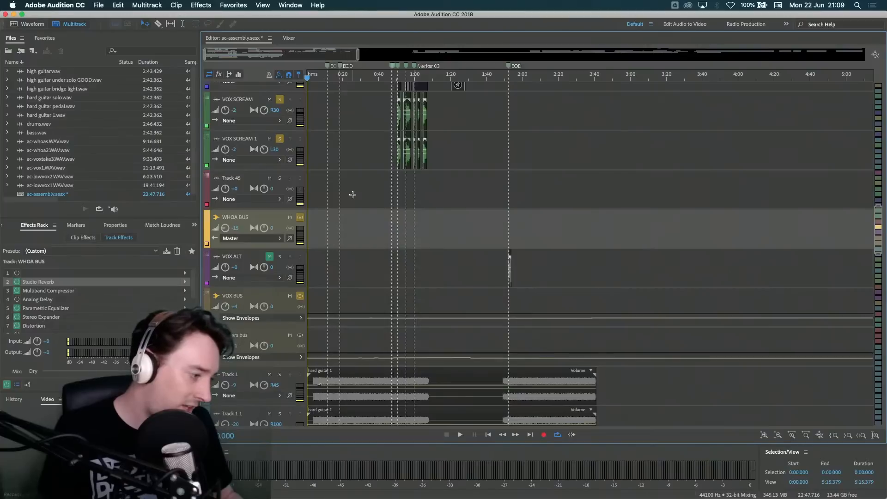
pyautogui.scroll(10, 353, 195)
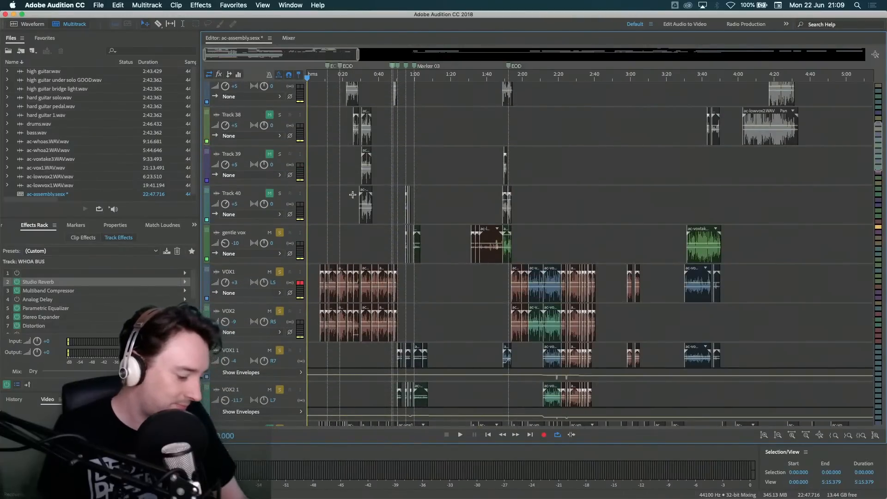
pyautogui.press('space')
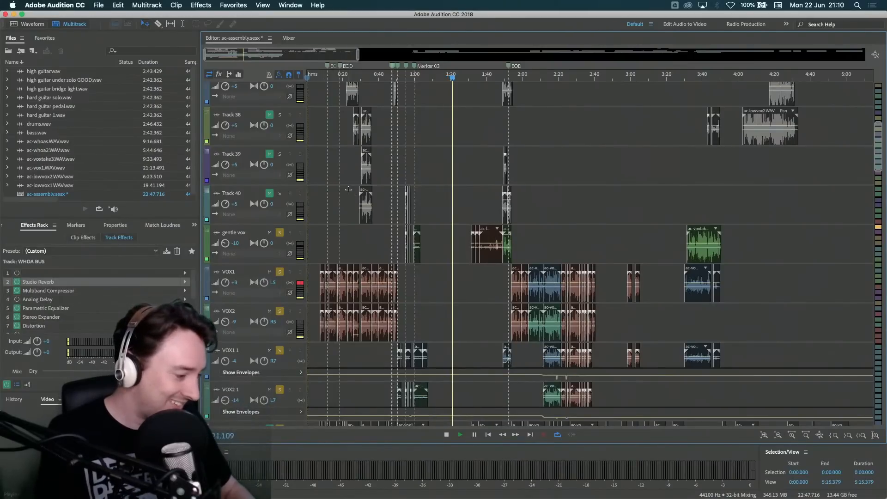
pyautogui.press('space')
# - Solo the hard guitar solo on Track 6 as well and play on from about 1:21.3
pyautogui.scroll(-10, 476, 271)
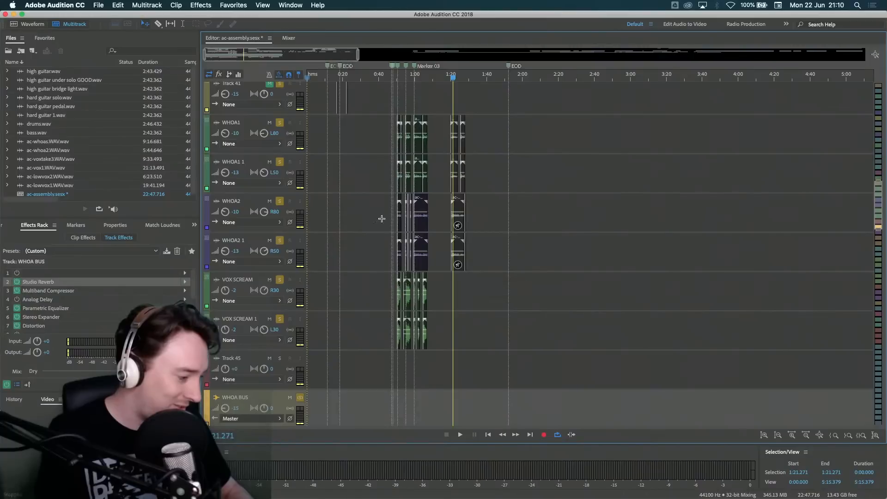
pyautogui.scroll(8, 372, 216)
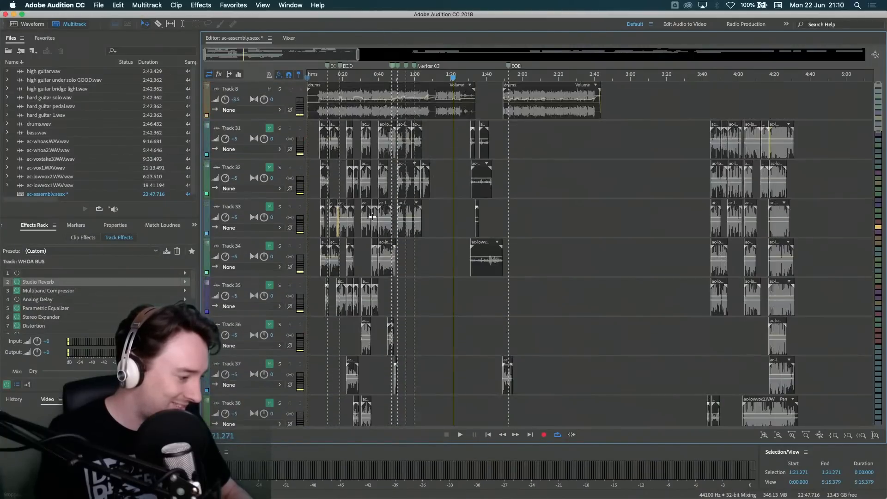
pyautogui.scroll(10, 372, 217)
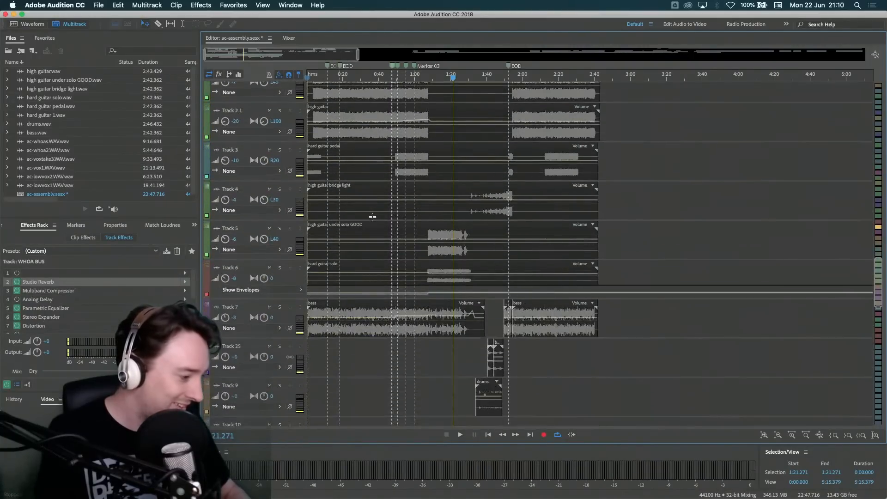
pyautogui.click(279, 268)
pyautogui.press('space')
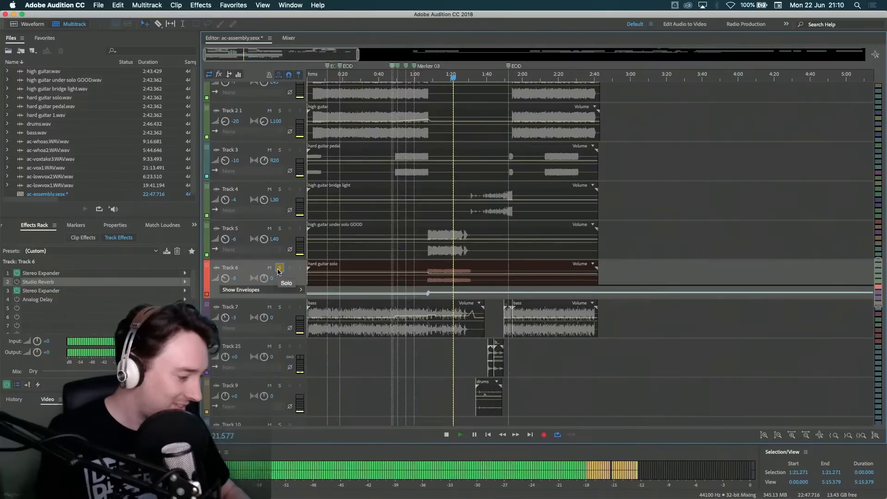